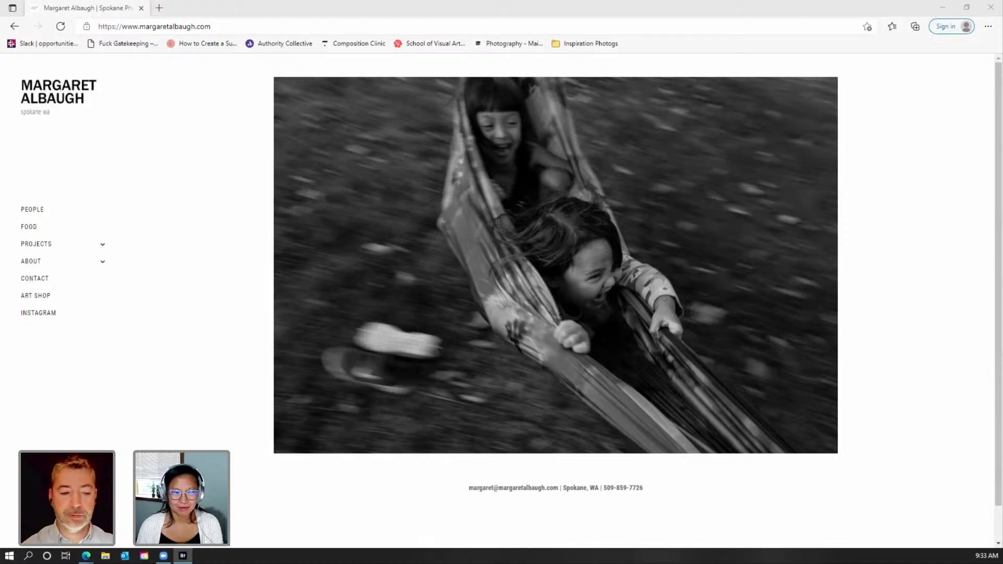
# View the People gallery on the photographer's website and close the browser window.
pyautogui.click(35, 210)
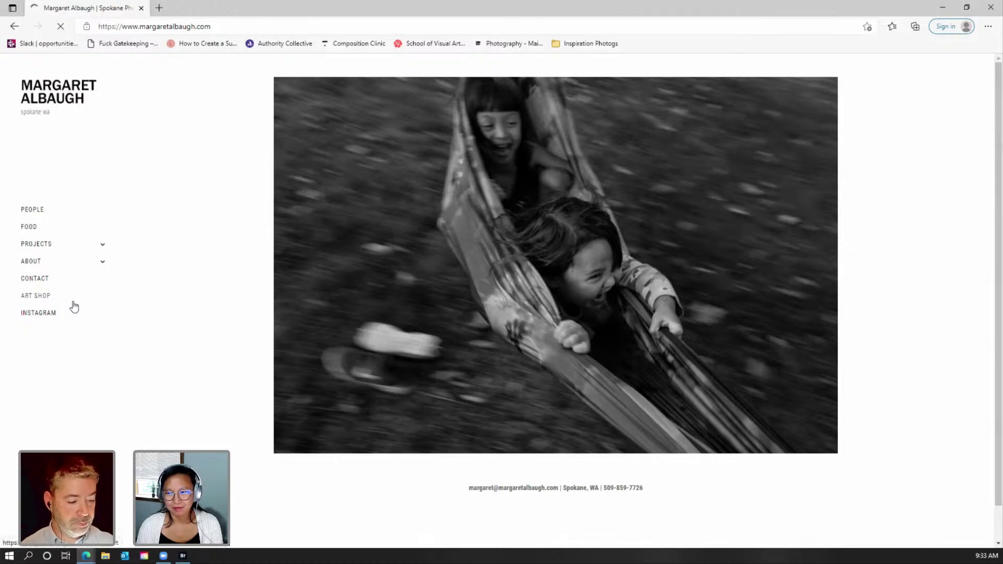
pyautogui.click(53, 216)
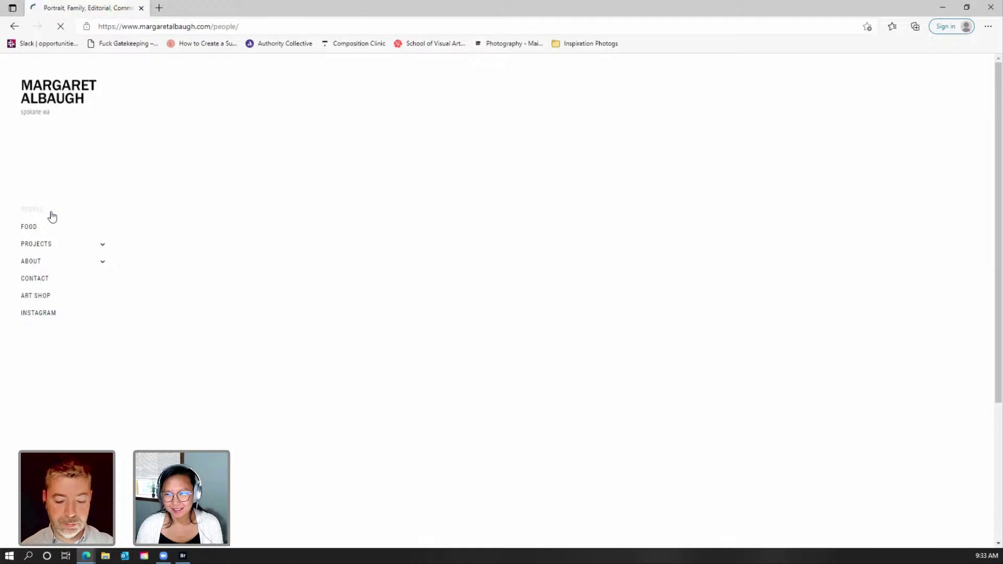
pyautogui.scroll(-4, 277, 328)
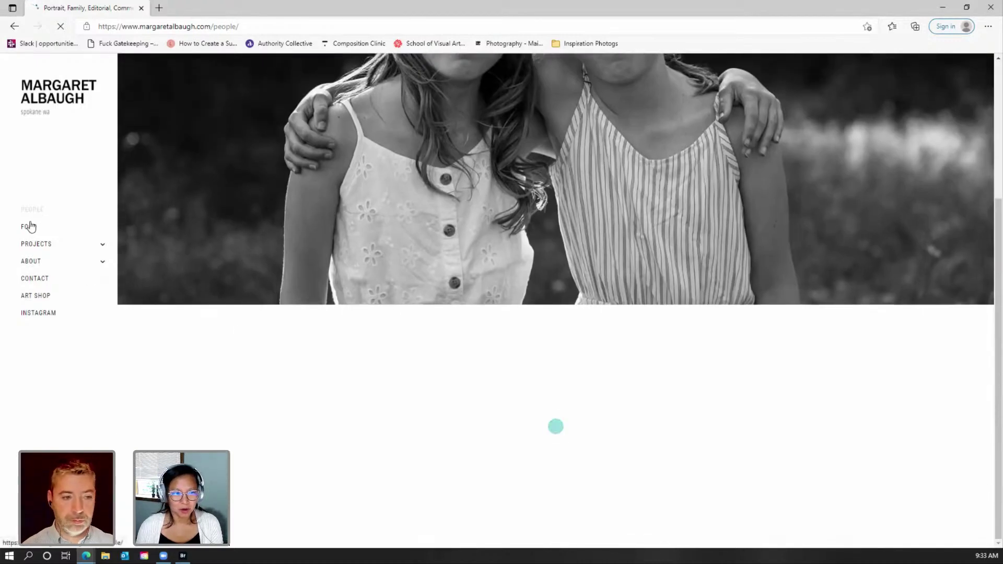
pyautogui.moveTo(34, 243)
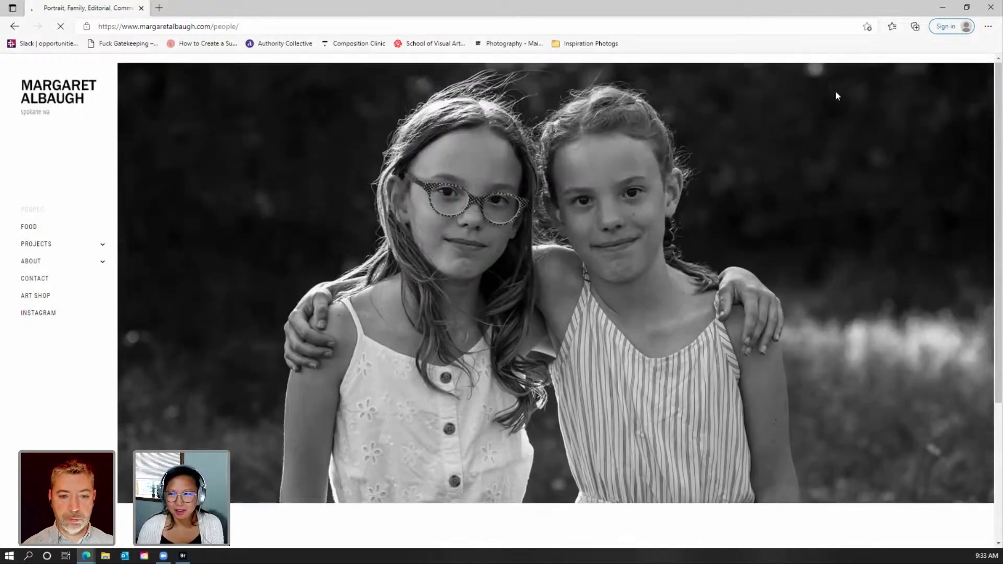
pyautogui.click(991, 7)
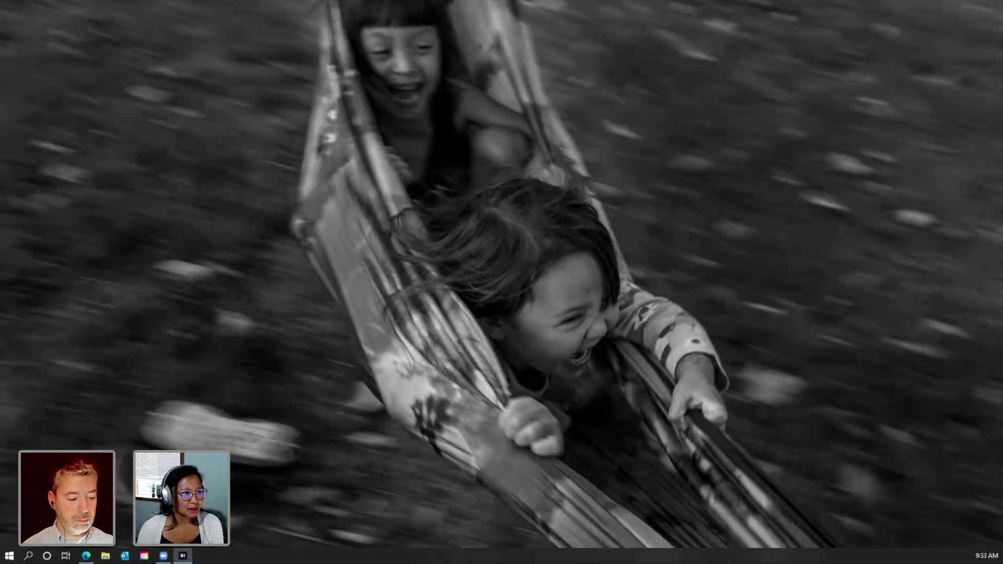
# Switch to Adobe Bridge, maximize its window and shrink the thumbnails to nine per row.
pyautogui.click(183, 556)
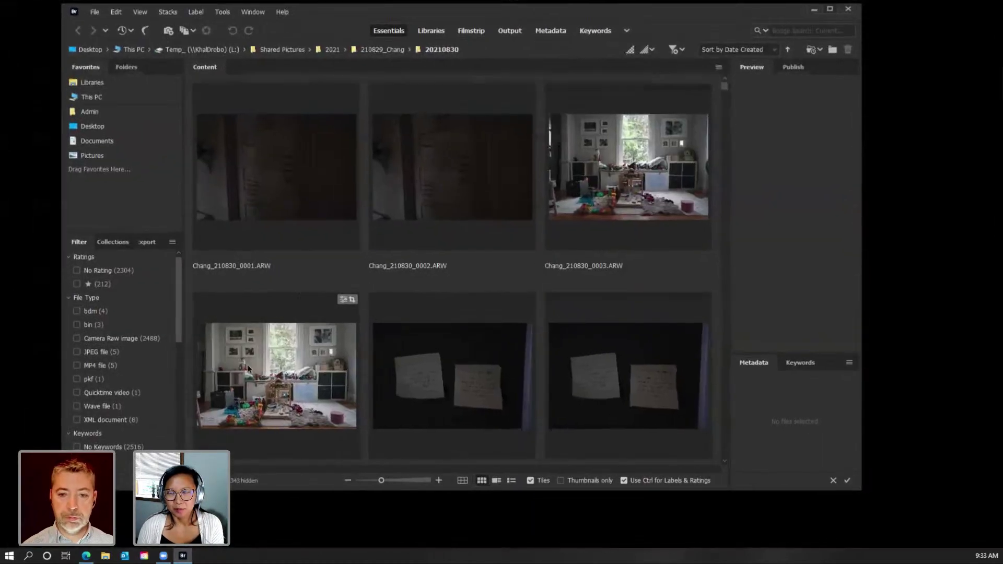
pyautogui.click(837, 12)
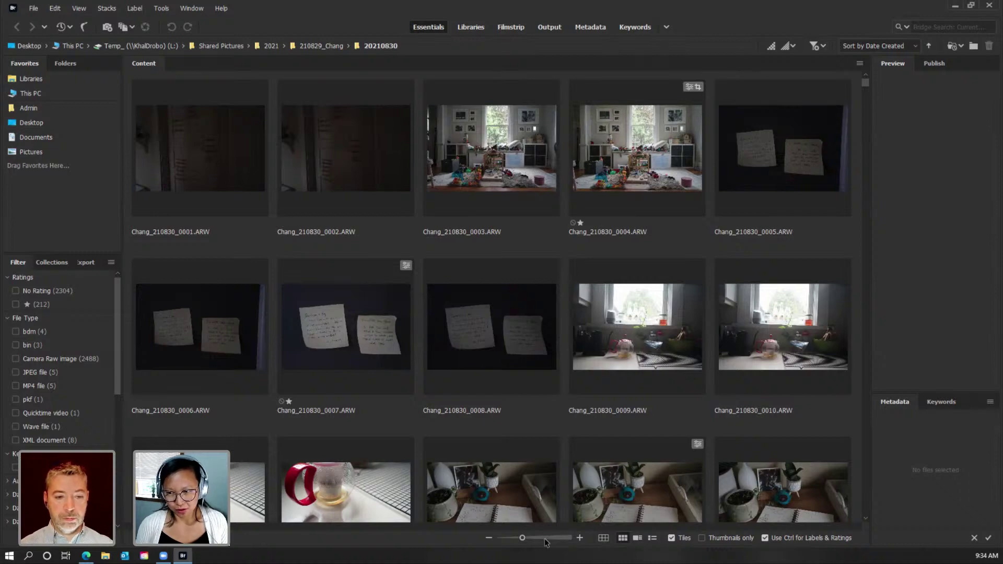
pyautogui.moveTo(522, 539); pyautogui.dragTo(508, 540)
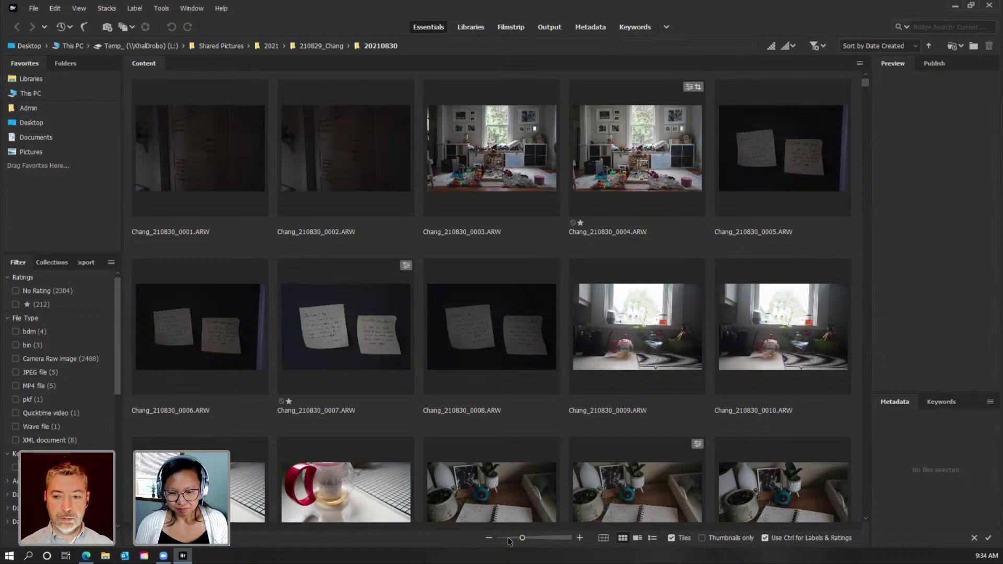
# Look through the photos in the 20210830 folder and enlarge the thumbnails to six per row.
pyautogui.scroll(-3, 865, 86)
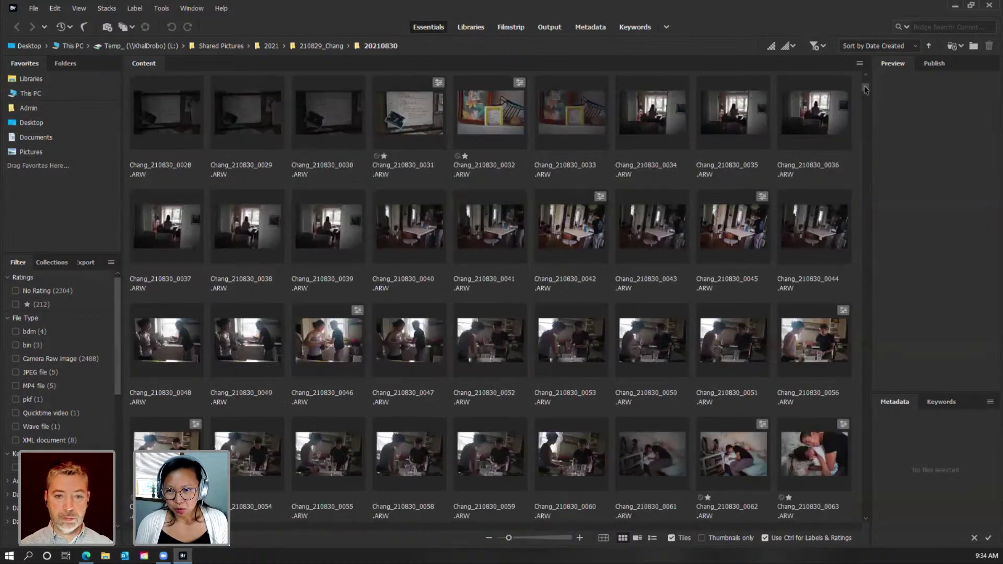
pyautogui.scroll(-3, 866, 91)
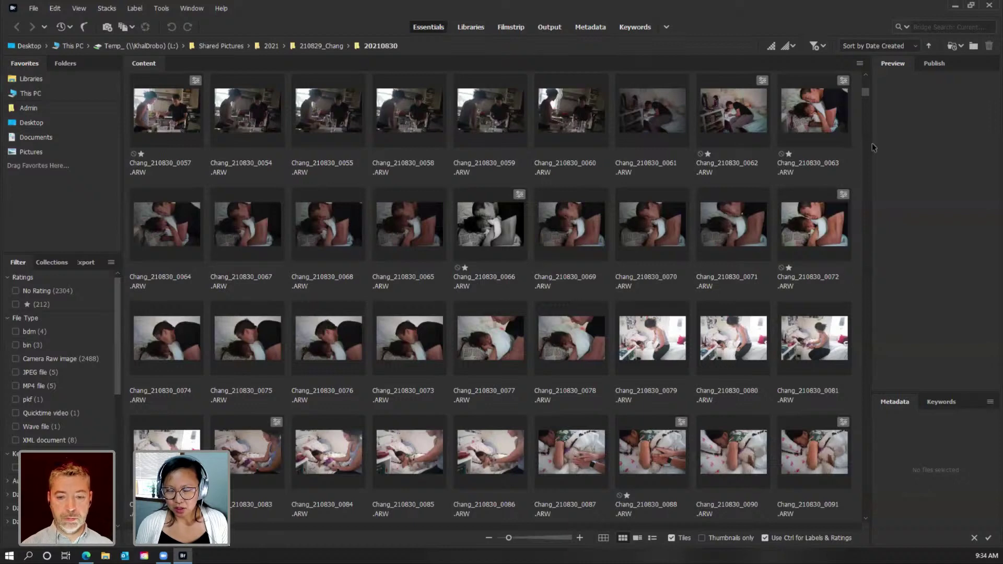
pyautogui.scroll(6, 872, 147)
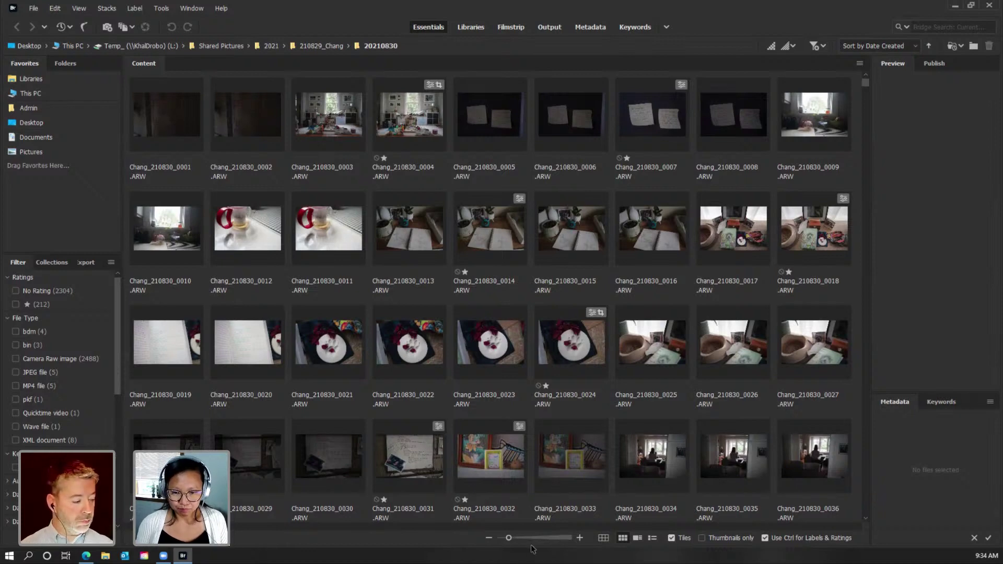
pyautogui.click(517, 538)
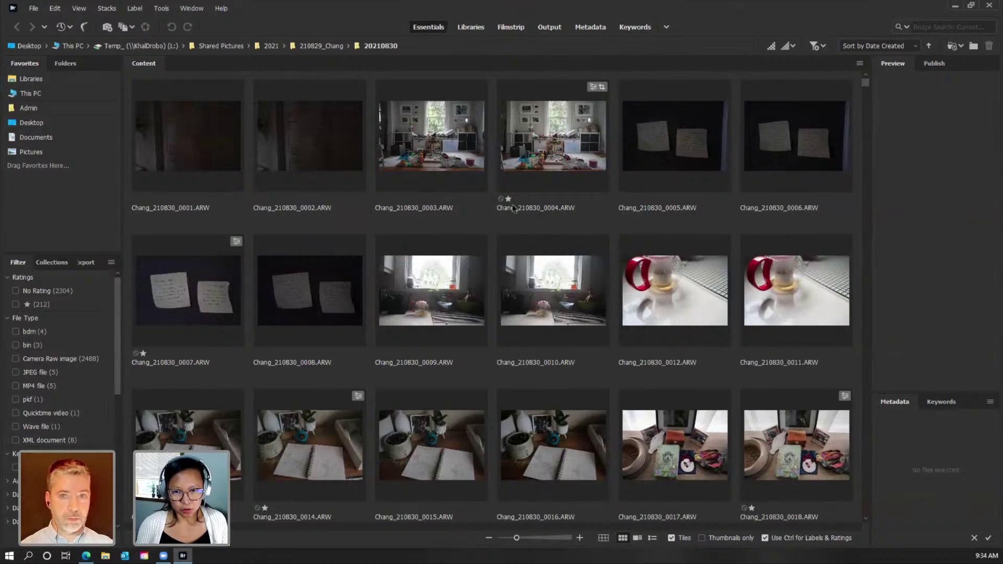
# View the label options for photo 0004, and try a two-star rating before restoring one star.
pyautogui.rightClick(574, 153)
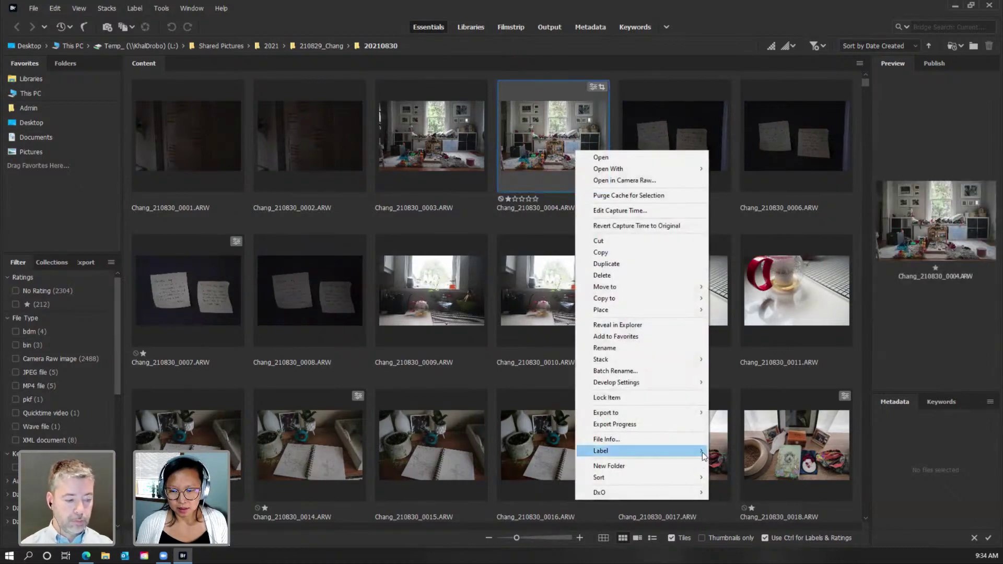
pyautogui.moveTo(703, 456)
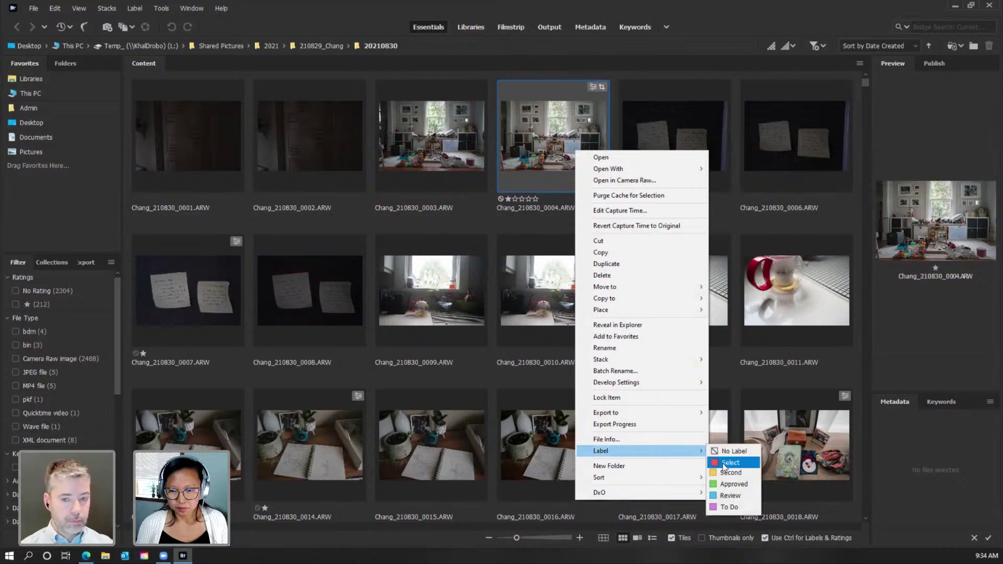
pyautogui.click(544, 169)
pyautogui.click(516, 199)
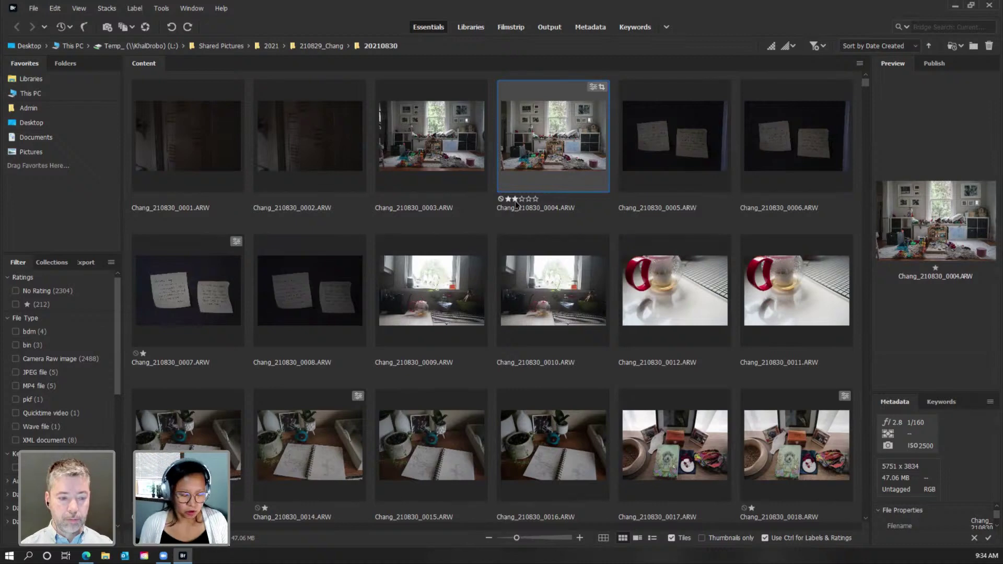
pyautogui.click(509, 199)
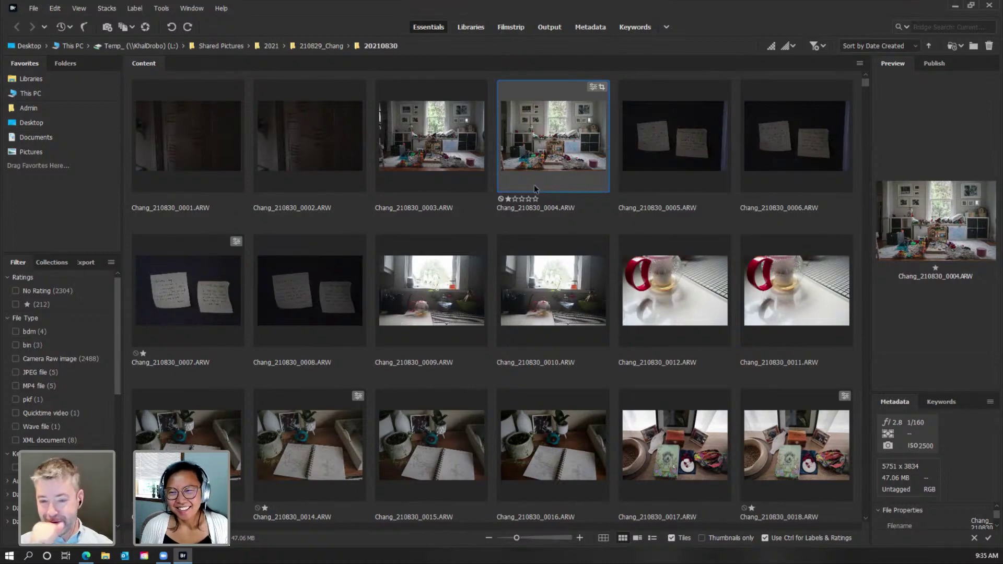
# Enlarge the thumbnails to four per row and rate photos 0004 and 0007 with two stars each.
pyautogui.click(528, 538)
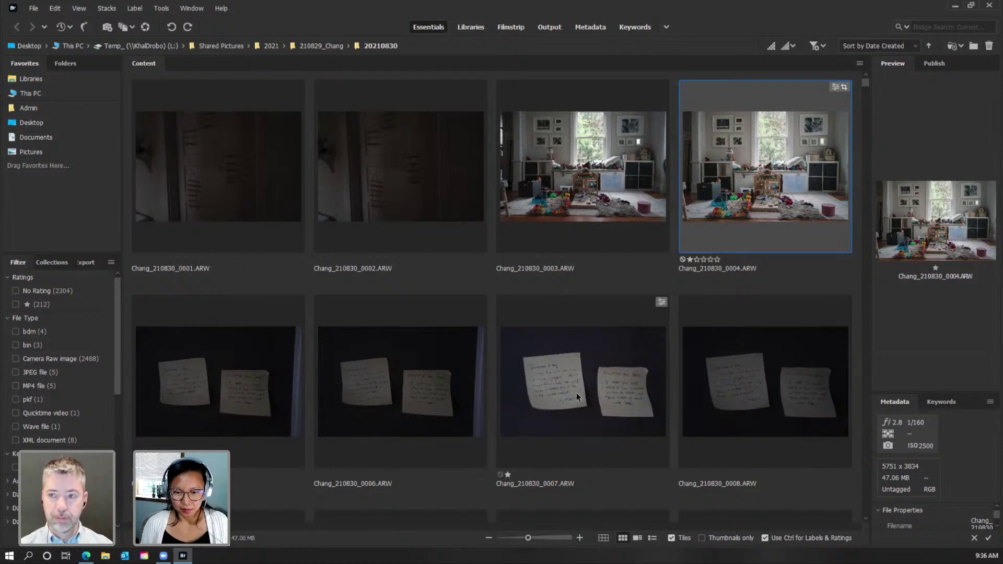
pyautogui.click(418, 403)
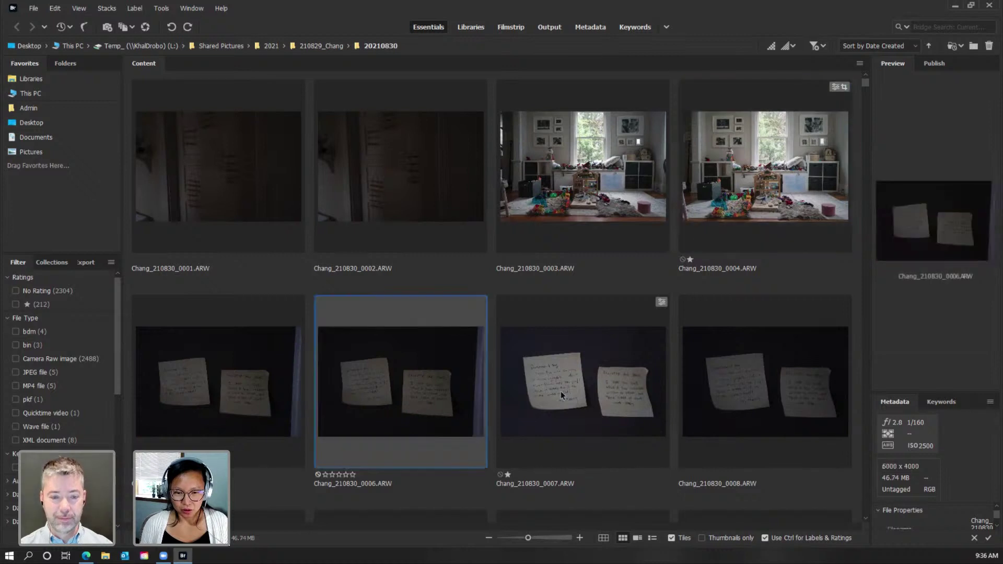
pyautogui.click(610, 386)
pyautogui.click(763, 189)
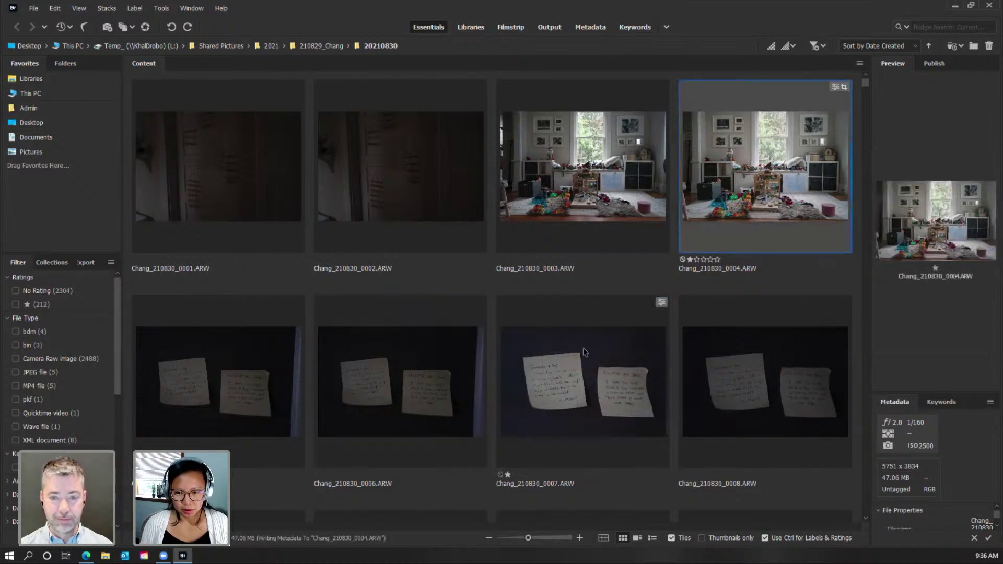
pyautogui.hotkey('ctrl', '2')
pyautogui.click(594, 369)
pyautogui.hotkey('ctrl', '2')
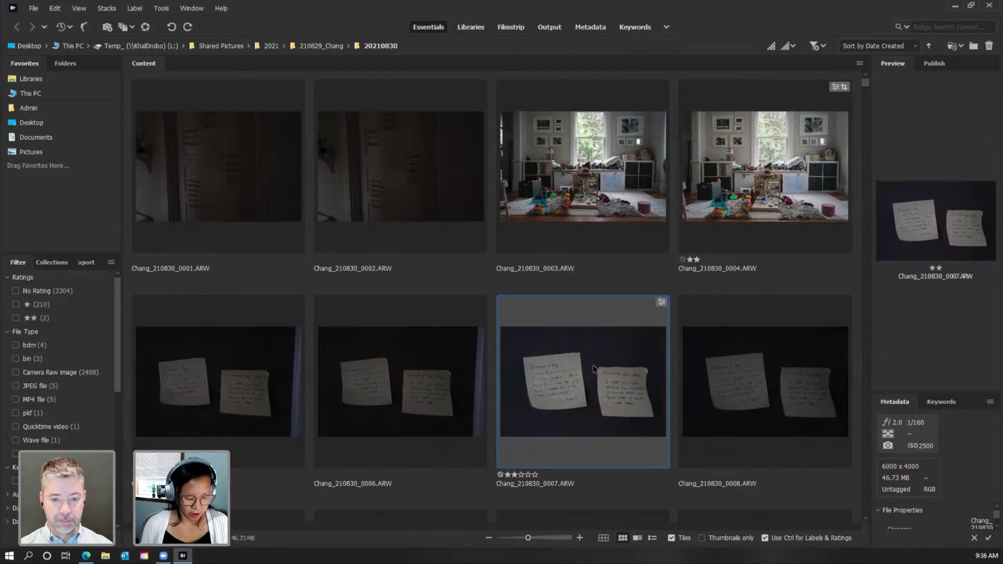
# Show the available colour labels for photo 0007 without applying one.
pyautogui.rightClick(545, 361)
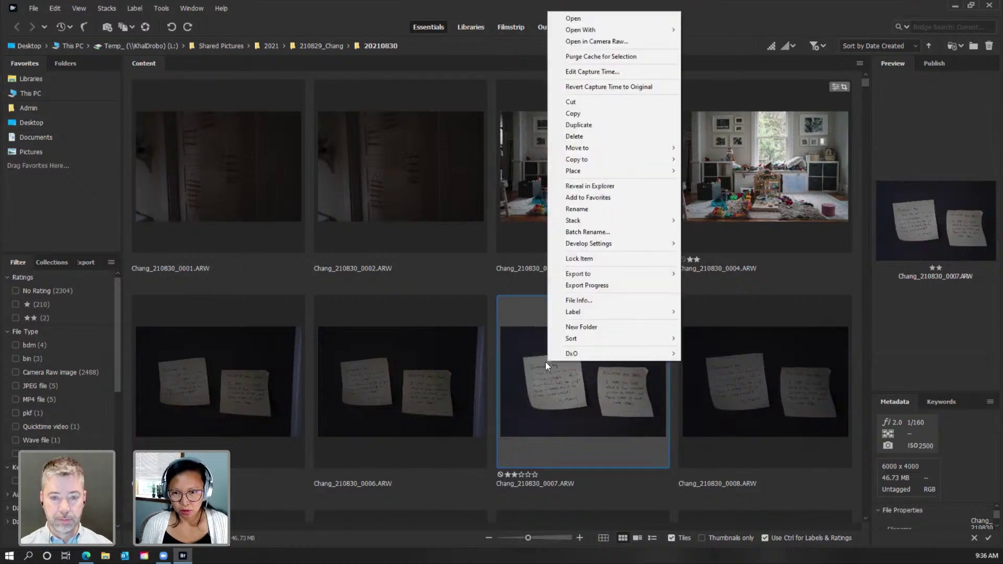
pyautogui.moveTo(578, 315)
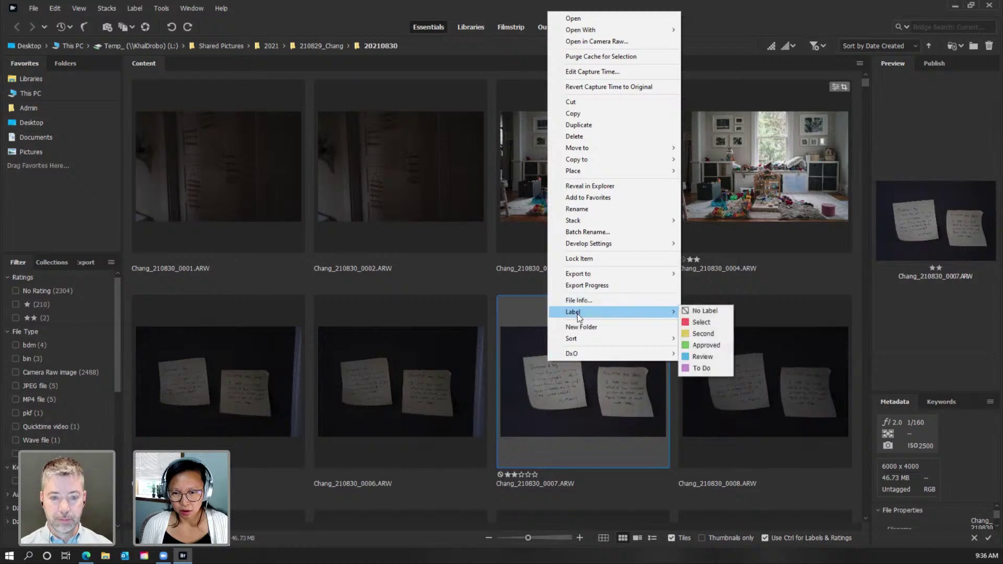
pyautogui.click(513, 437)
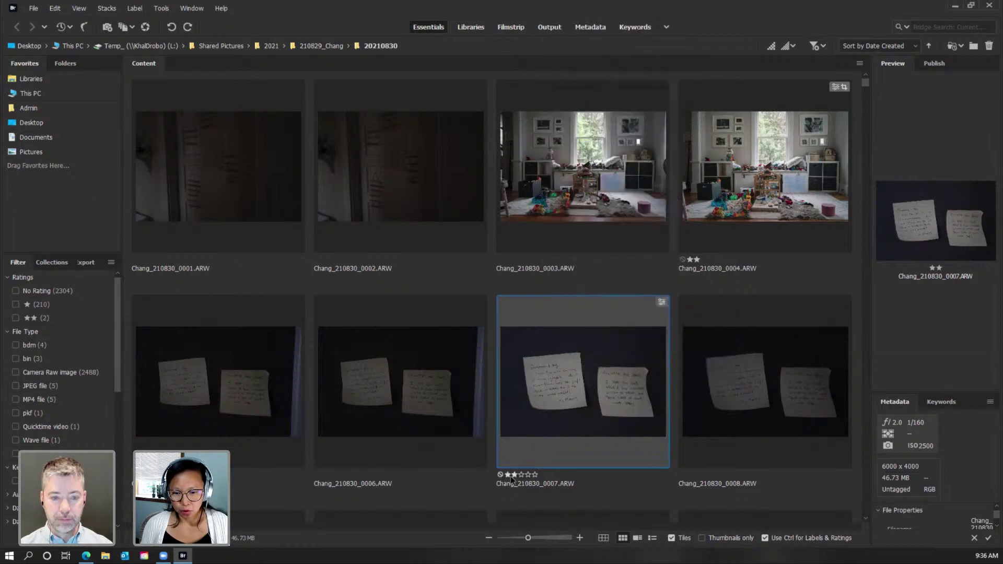
# Rate photo 0014, the open sketchbook on the desk, with two stars.
pyautogui.scroll(-1, 585, 331)
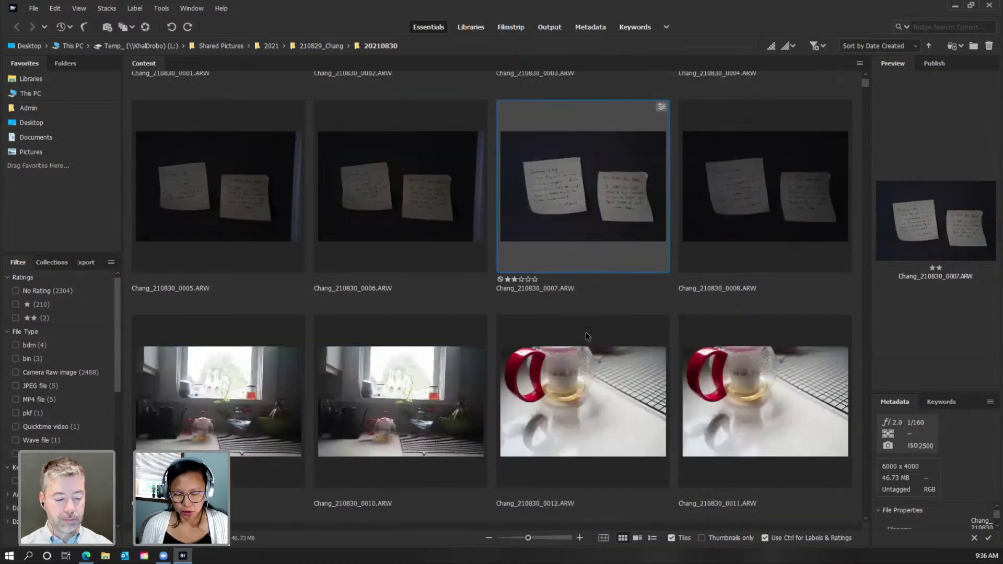
pyautogui.scroll(-1, 601, 336)
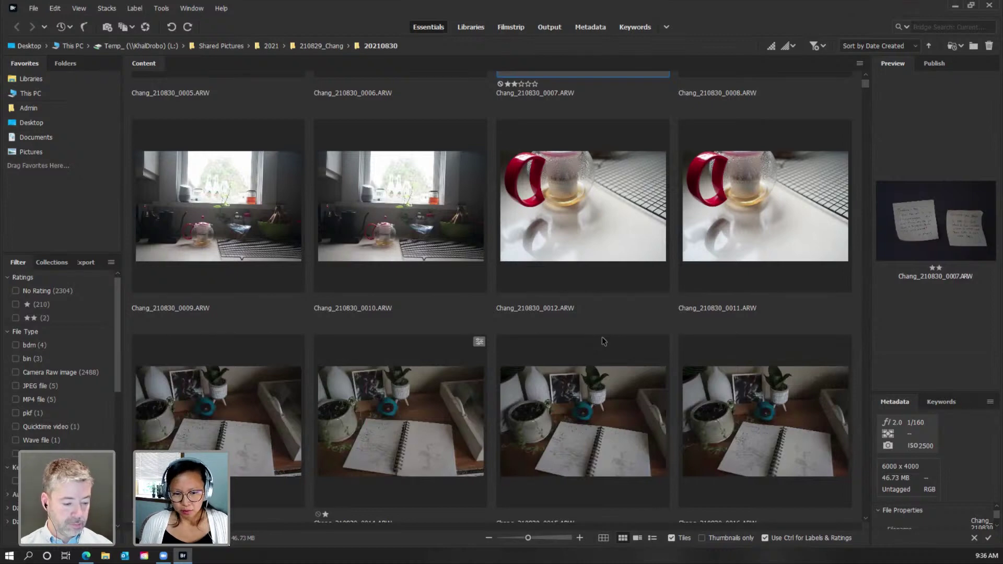
pyautogui.scroll(-1, 602, 336)
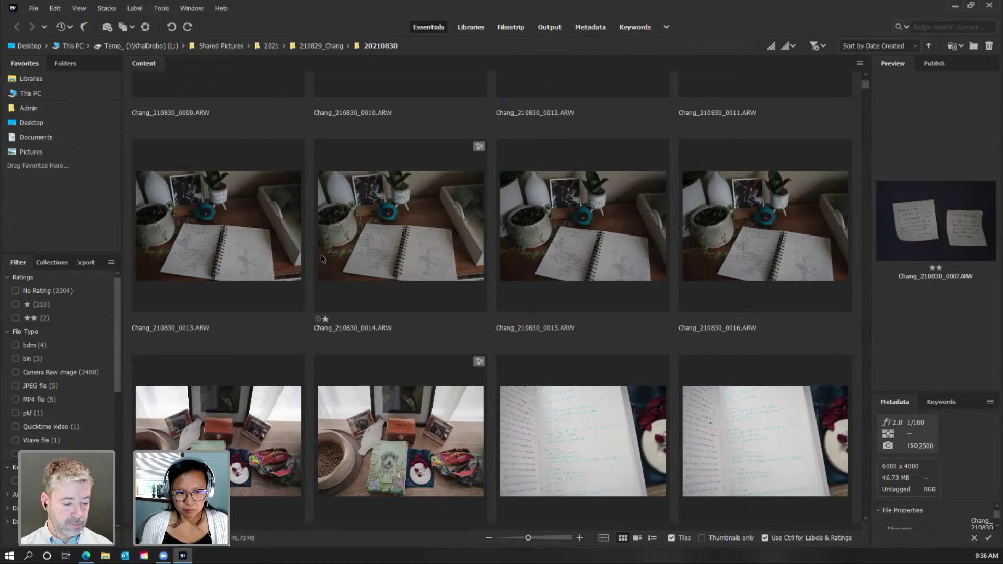
pyautogui.click(347, 255)
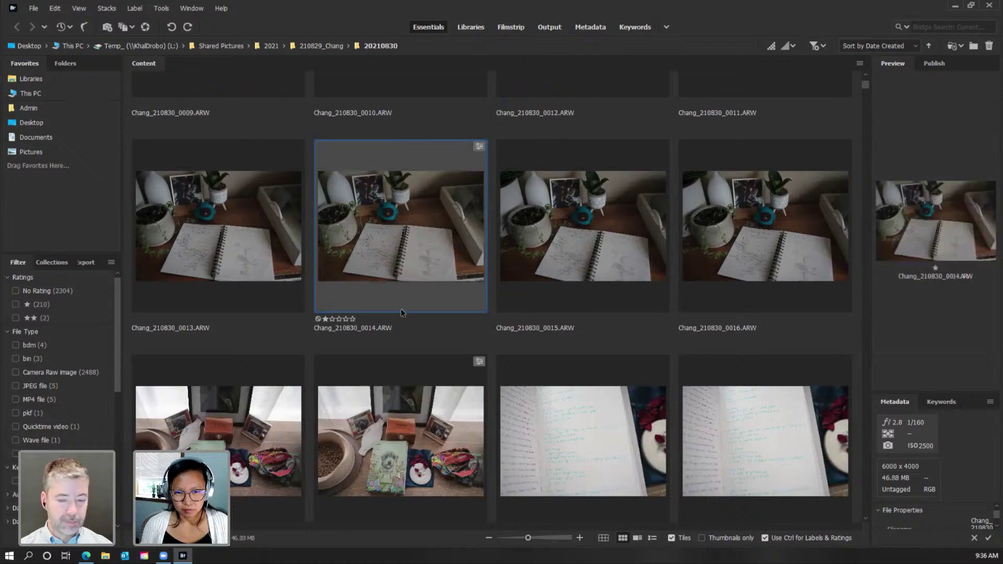
pyautogui.hotkey('ctrl', '2')
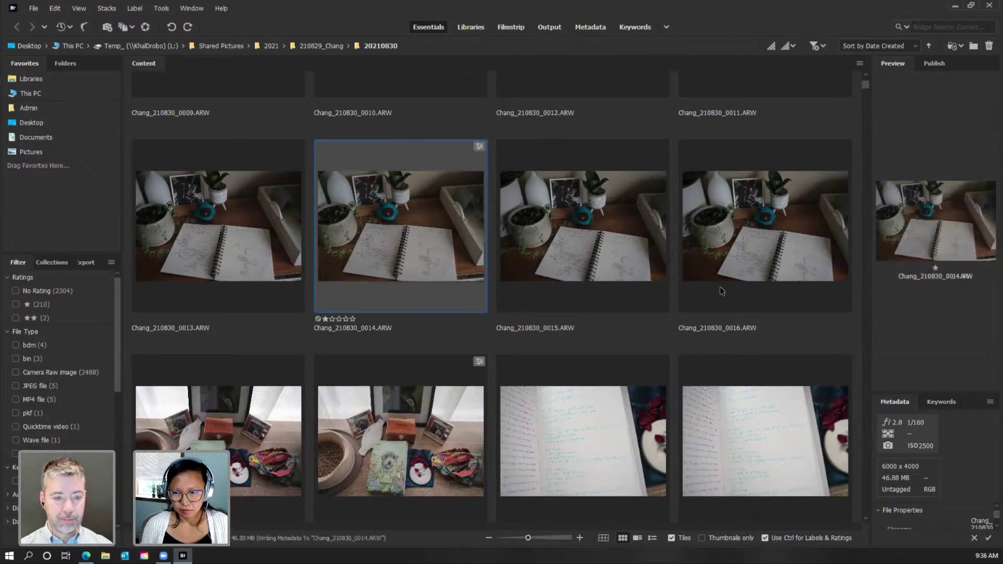
# Select photos 0018, 0020, 0023 and 0024 together, with the thumbnails reduced to six per row.
pyautogui.scroll(-1, 720, 287)
pyautogui.click(424, 286)
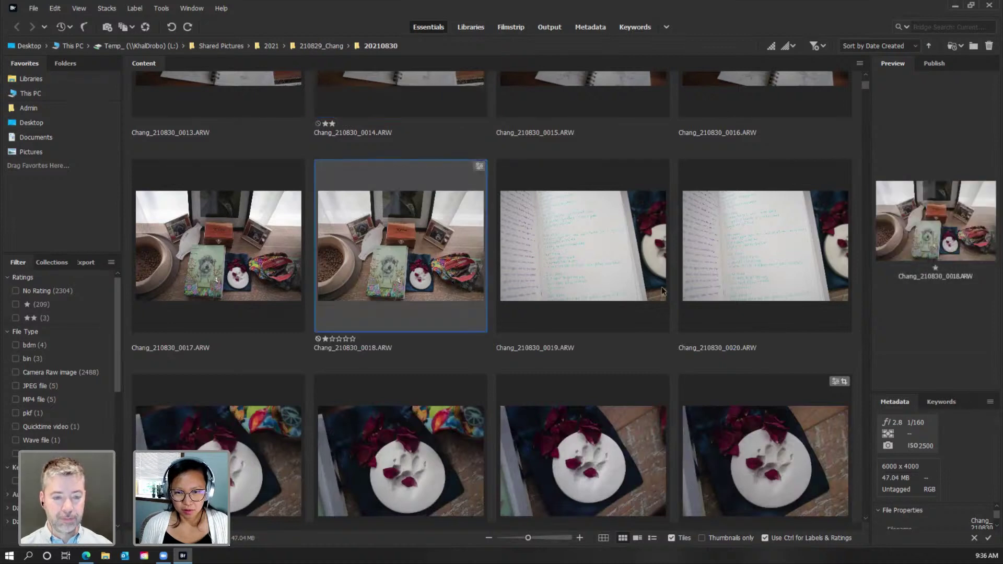
pyautogui.keyDown('ctrl'); pyautogui.click(722, 273); pyautogui.keyUp('ctrl')
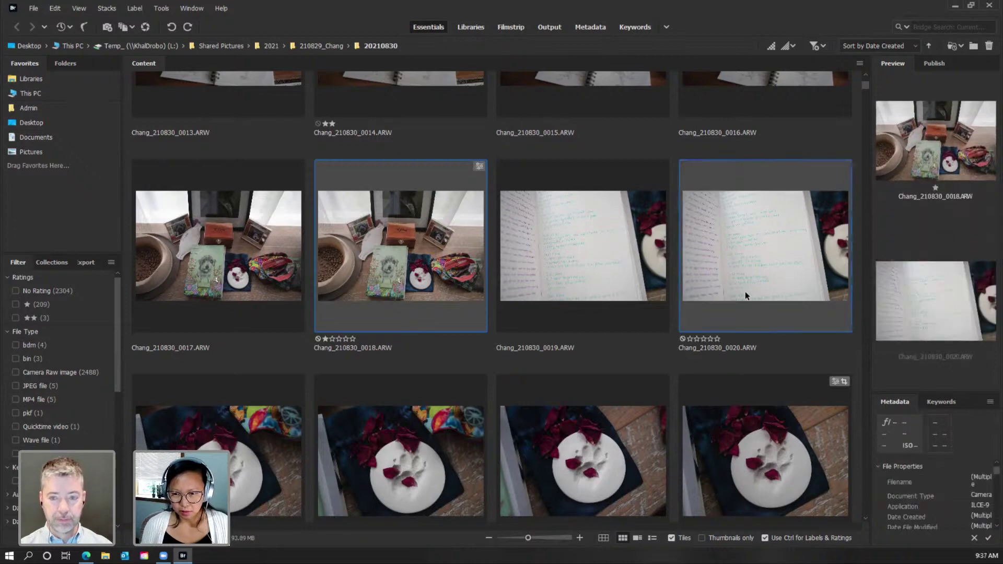
pyautogui.click(514, 539)
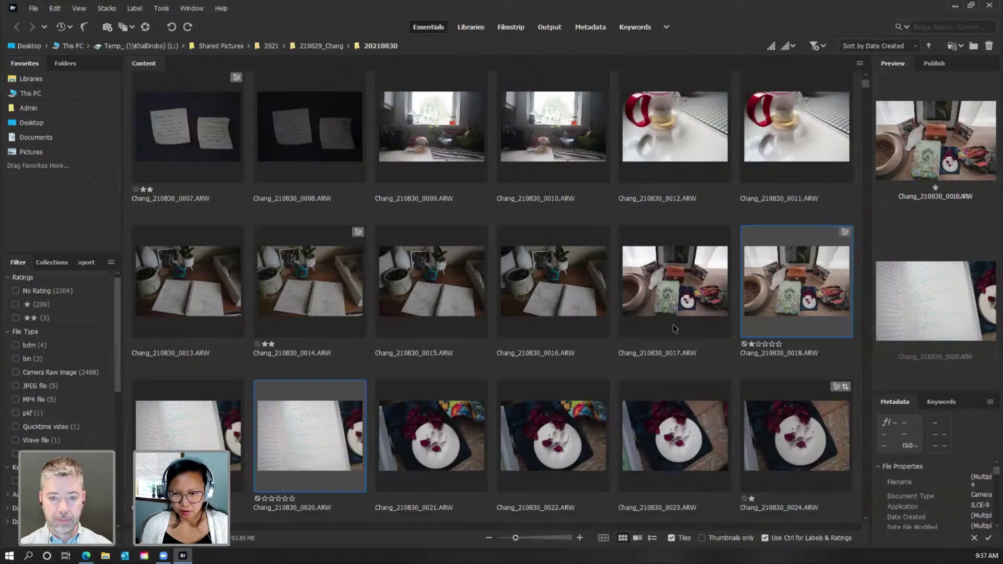
pyautogui.scroll(-3, 674, 328)
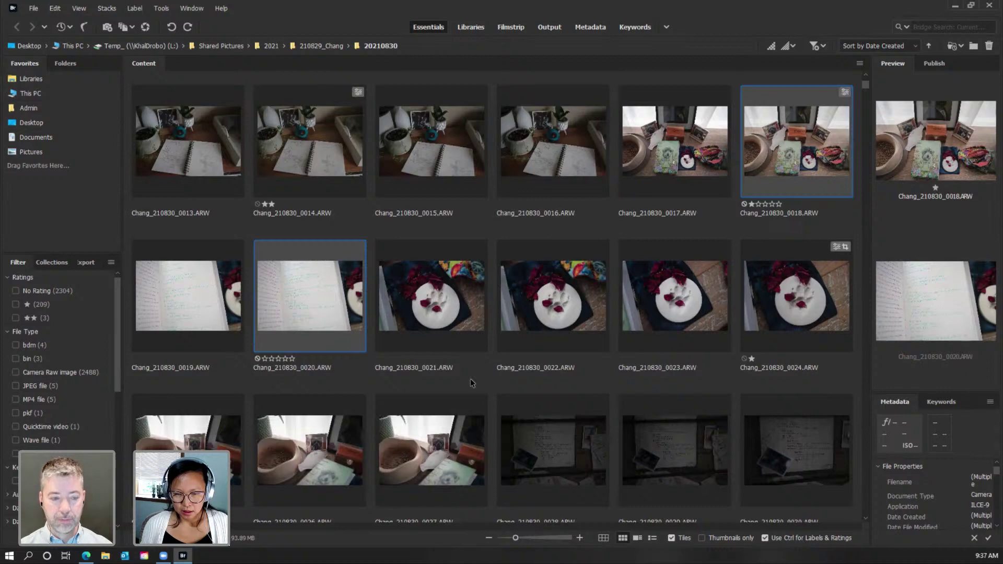
pyautogui.keyDown('ctrl'); pyautogui.click(704, 324); pyautogui.keyUp('ctrl')
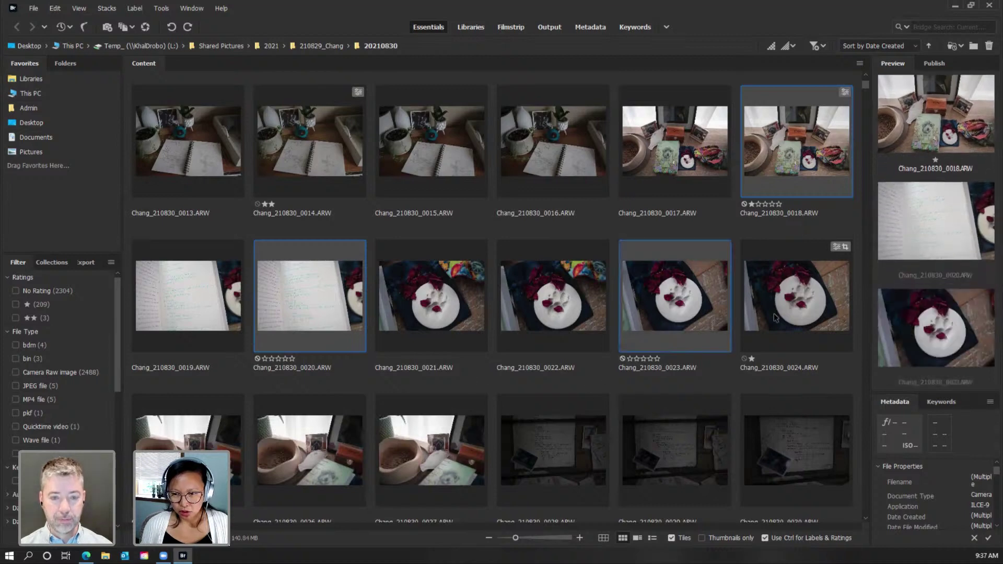
pyautogui.keyDown('ctrl'); pyautogui.click(797, 314); pyautogui.keyUp('ctrl')
# Add photos 0031, 0032 and 0033 to the current selection.
pyautogui.scroll(-3, 711, 405)
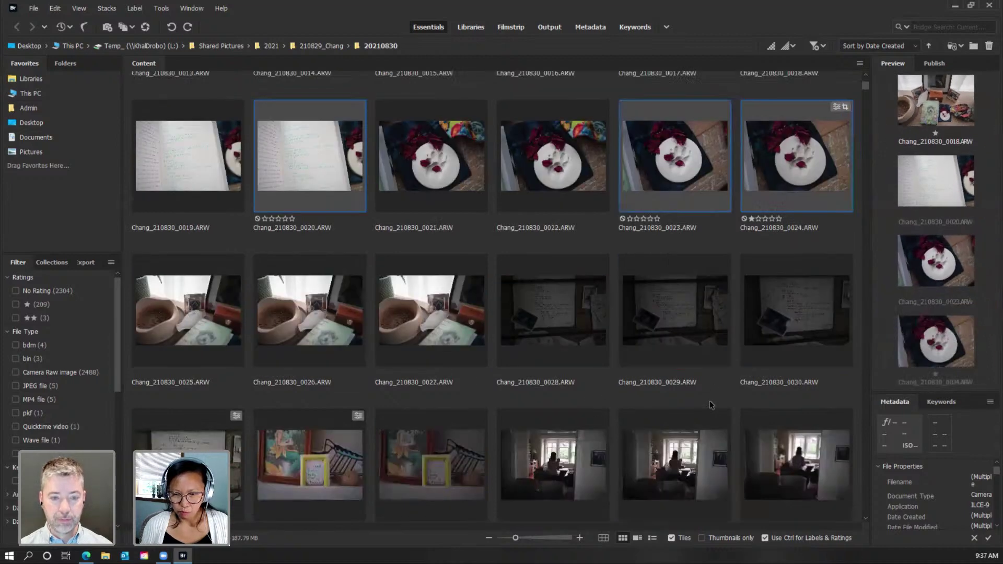
pyautogui.keyDown('ctrl'); pyautogui.click(188, 468); pyautogui.keyUp('ctrl')
pyautogui.keyDown('ctrl'); pyautogui.click(310, 468); pyautogui.keyUp('ctrl')
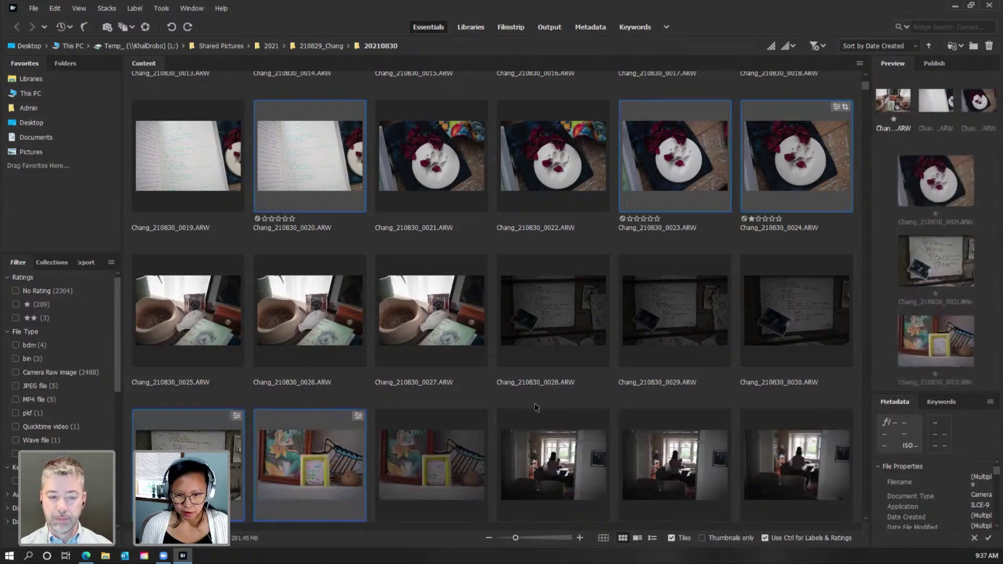
pyautogui.keyDown('ctrl'); pyautogui.click(455, 468); pyautogui.keyUp('ctrl')
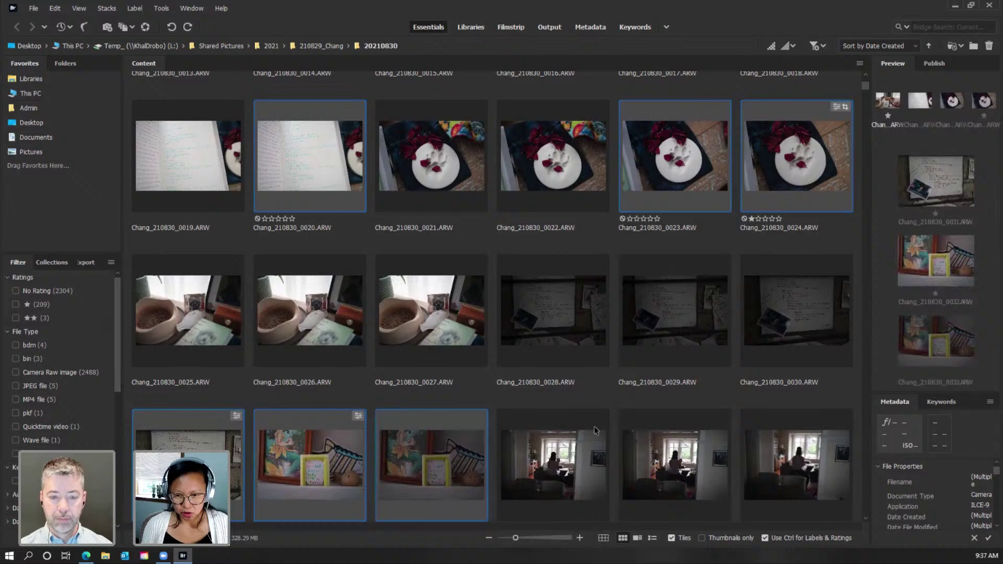
# Add kitchen photos 0043, 0045 and 0046 to the selection and rate all the selected photos with two stars.
pyautogui.scroll(-5, 595, 430)
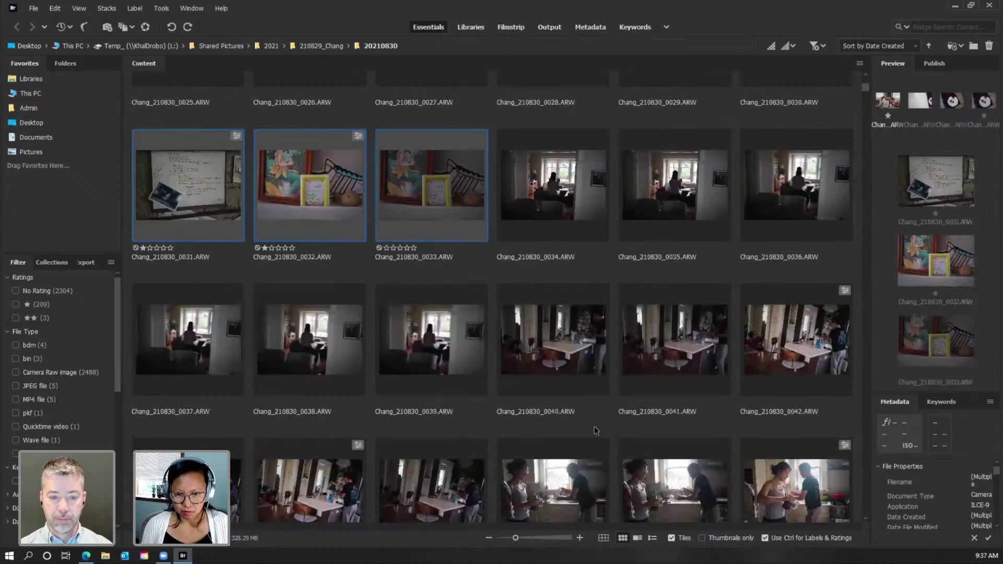
pyautogui.scroll(-3, 594, 430)
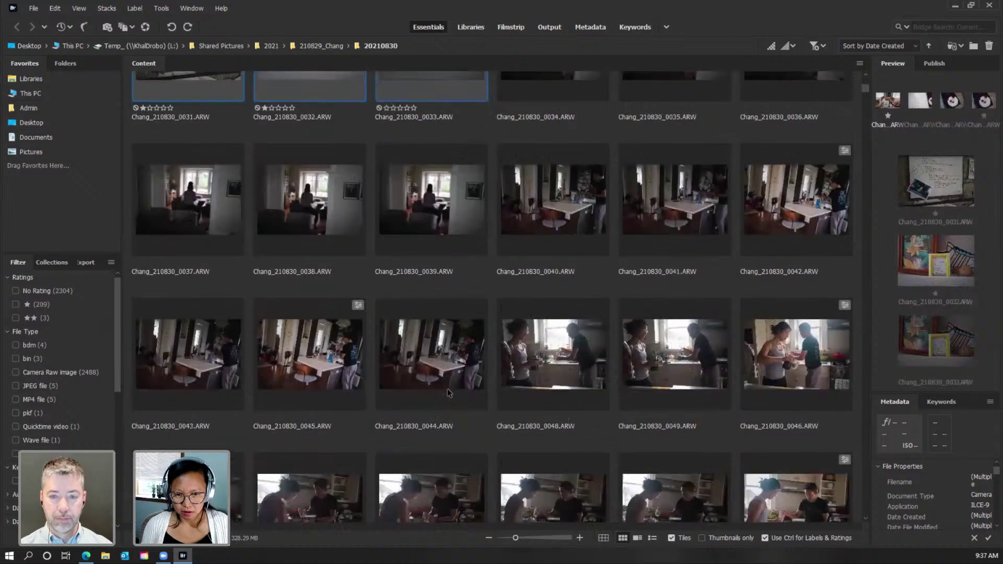
pyautogui.keyDown('ctrl'); pyautogui.click(331, 383); pyautogui.keyUp('ctrl')
pyautogui.keyDown('ctrl'); pyautogui.click(179, 383); pyautogui.keyUp('ctrl')
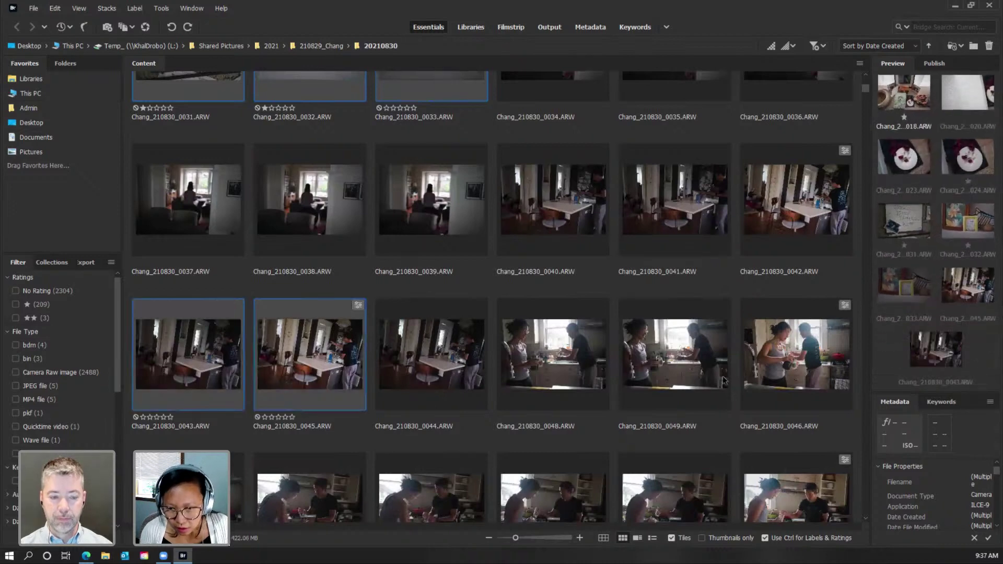
pyautogui.keyDown('ctrl'); pyautogui.click(772, 374); pyautogui.keyUp('ctrl')
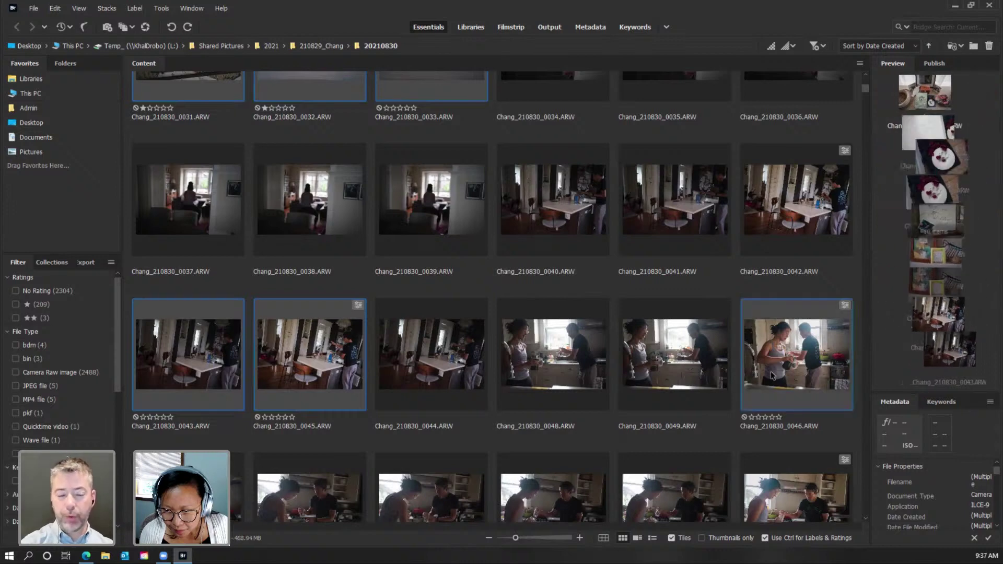
pyautogui.hotkey('ctrl', '2')
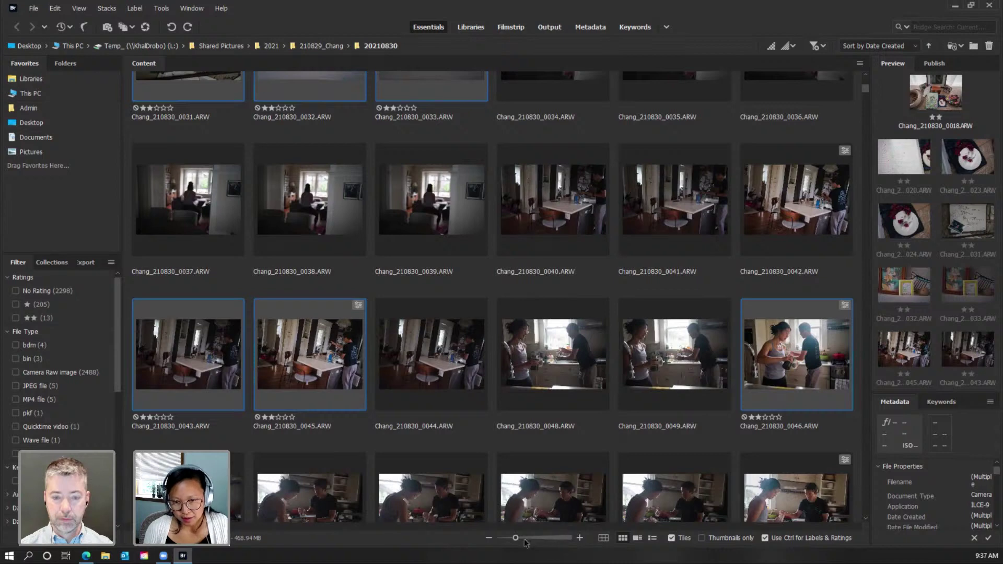
# Select kitchen photos 0047, 0053, 0056, 0057 and 0059 together and rate them with two stars.
pyautogui.scroll(-2, 560, 421)
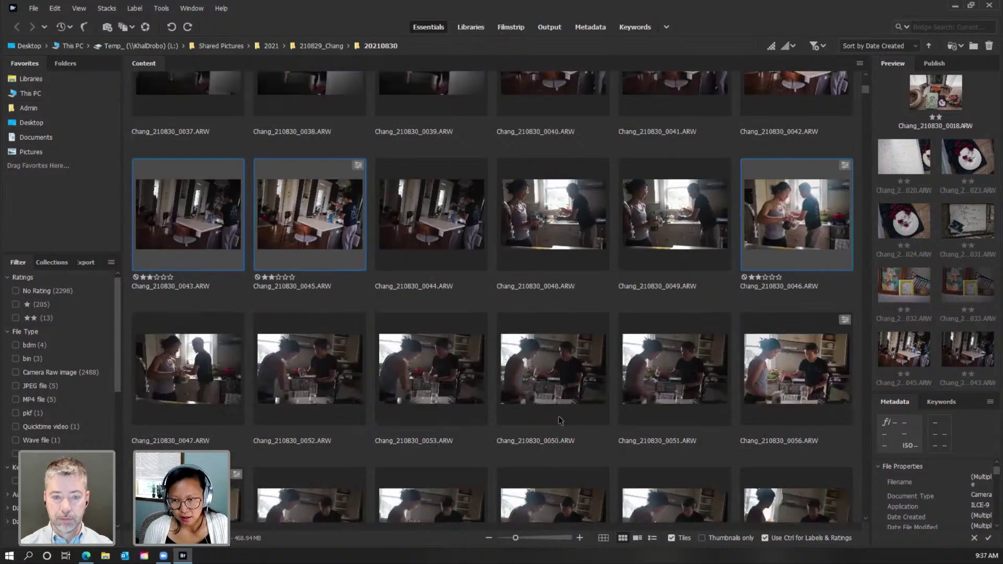
pyautogui.scroll(-2, 560, 421)
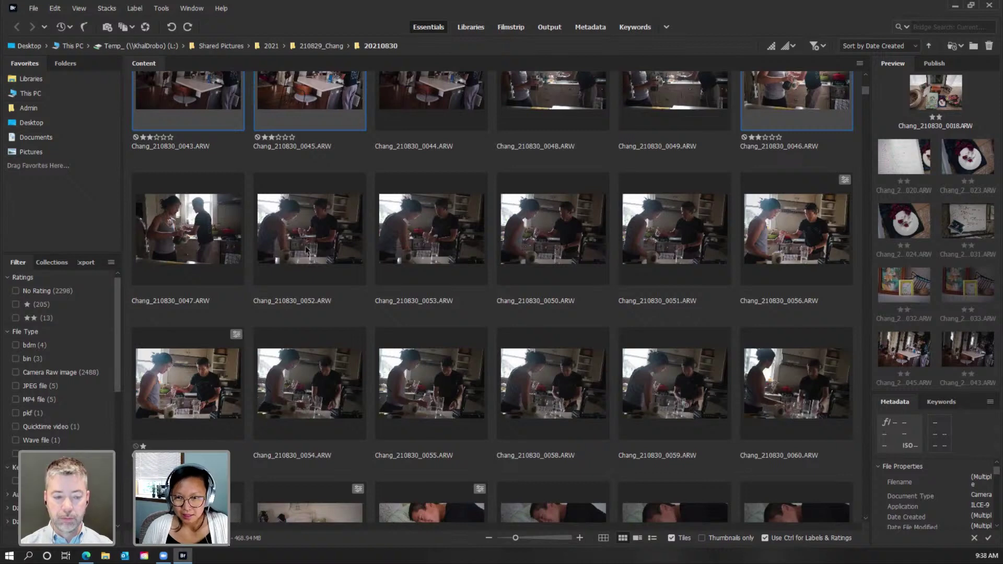
pyautogui.click(773, 242)
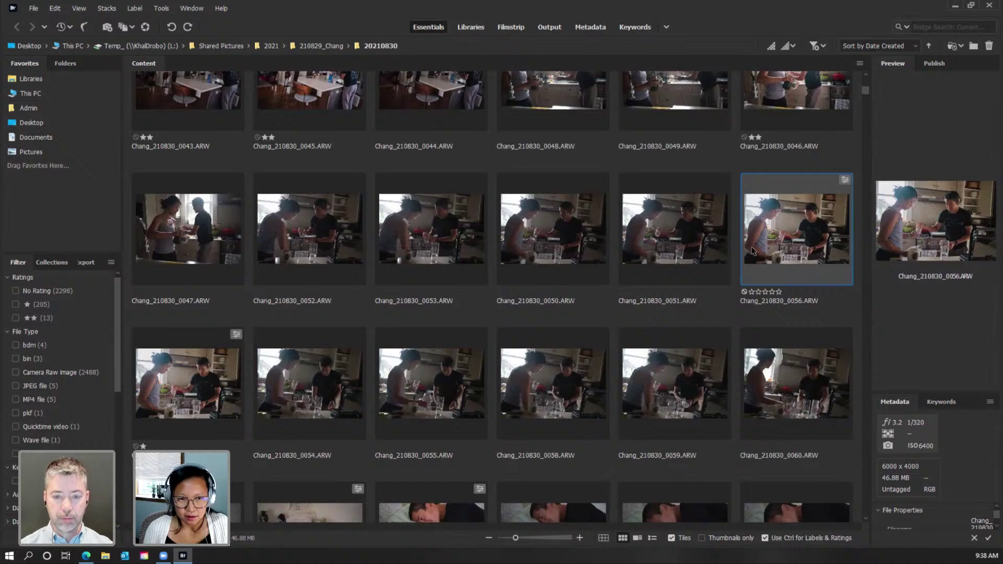
pyautogui.keyDown('ctrl'); pyautogui.click(191, 249); pyautogui.keyUp('ctrl')
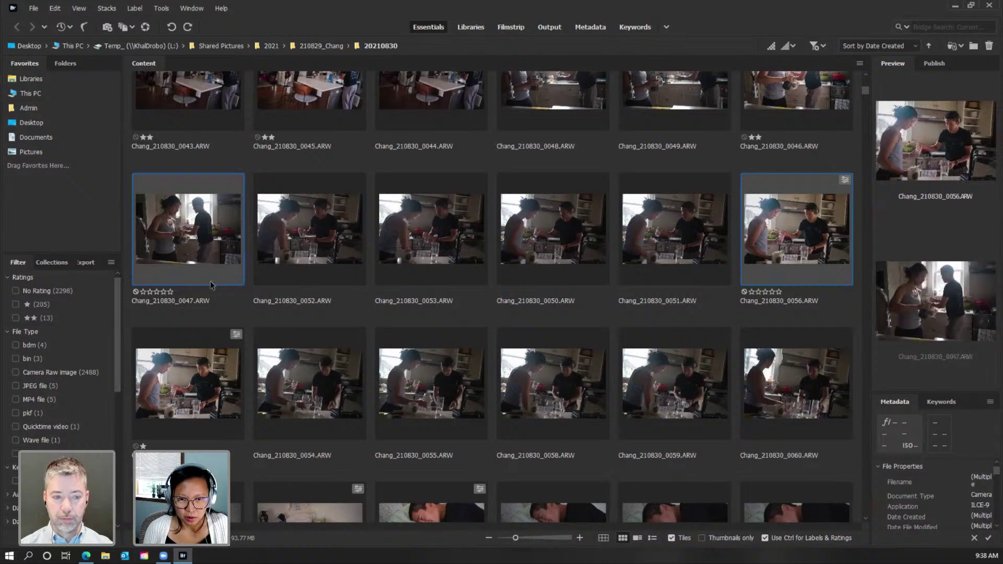
pyautogui.keyDown('ctrl'); pyautogui.click(448, 256); pyautogui.keyUp('ctrl')
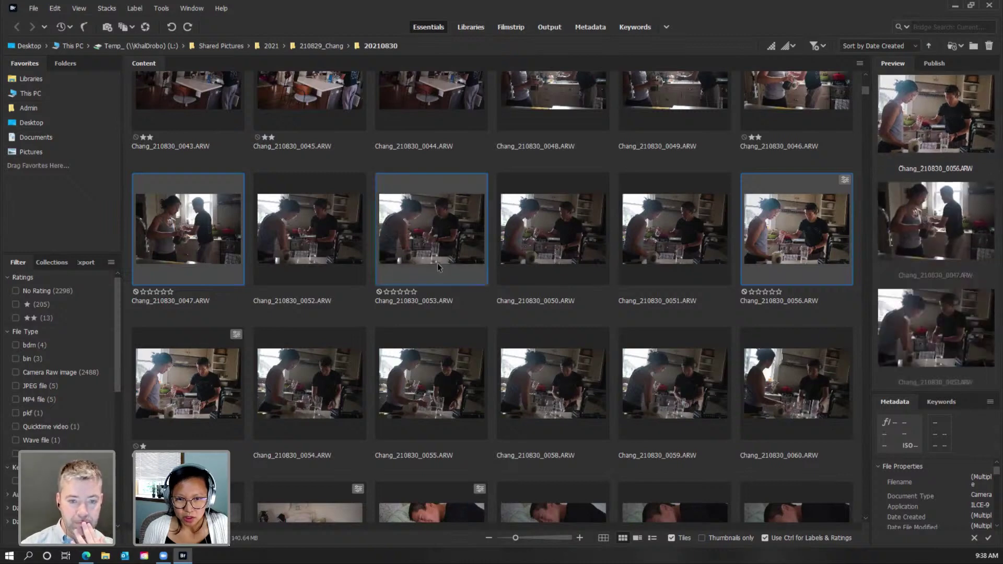
pyautogui.keyDown('ctrl'); pyautogui.click(174, 404); pyautogui.keyUp('ctrl')
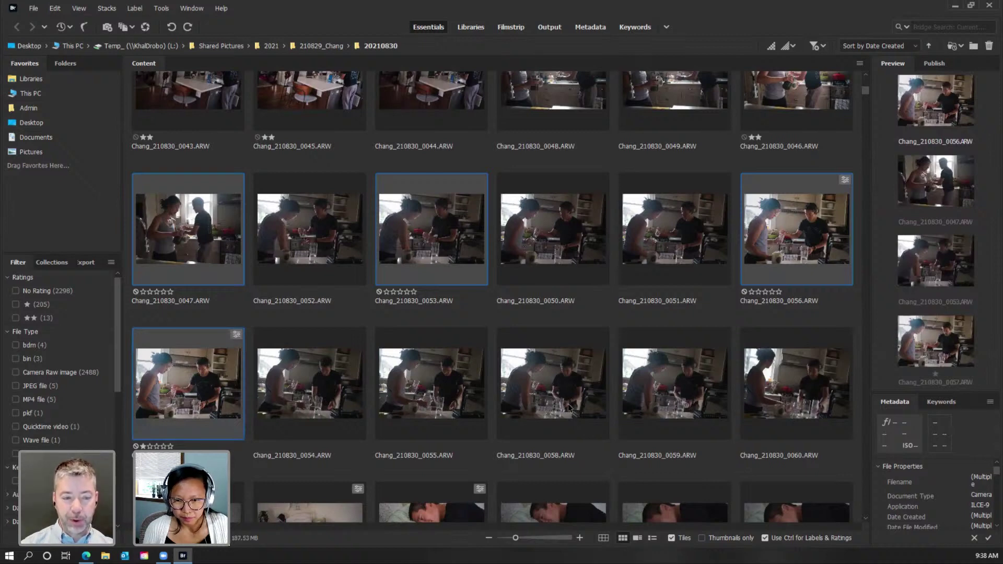
pyautogui.keyDown('ctrl'); pyautogui.click(678, 408); pyautogui.keyUp('ctrl')
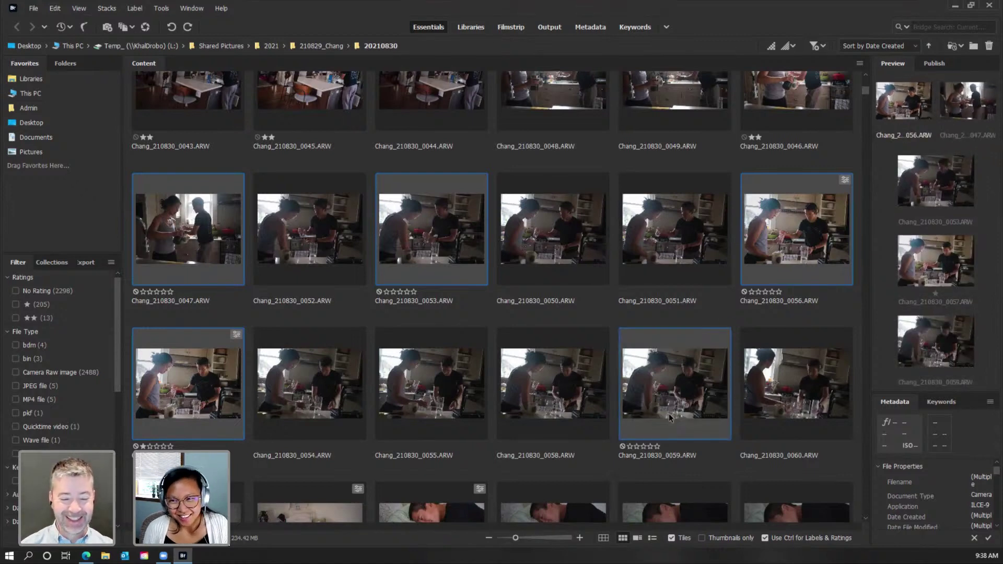
pyautogui.hotkey('ctrl', '2')
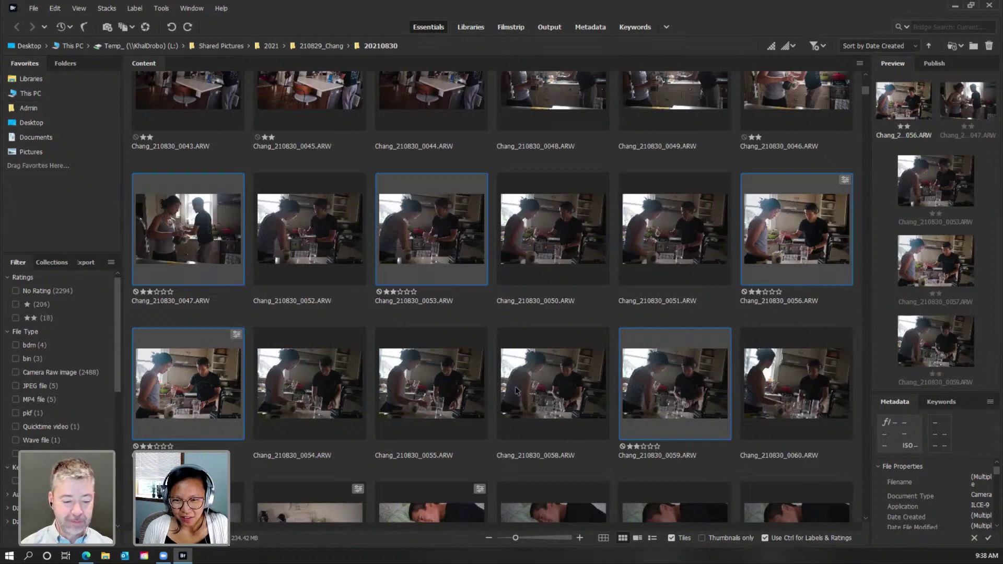
# Enlarge the thumbnails to two per row and compare the similar kitchen photos up to 0060.
pyautogui.click(566, 539)
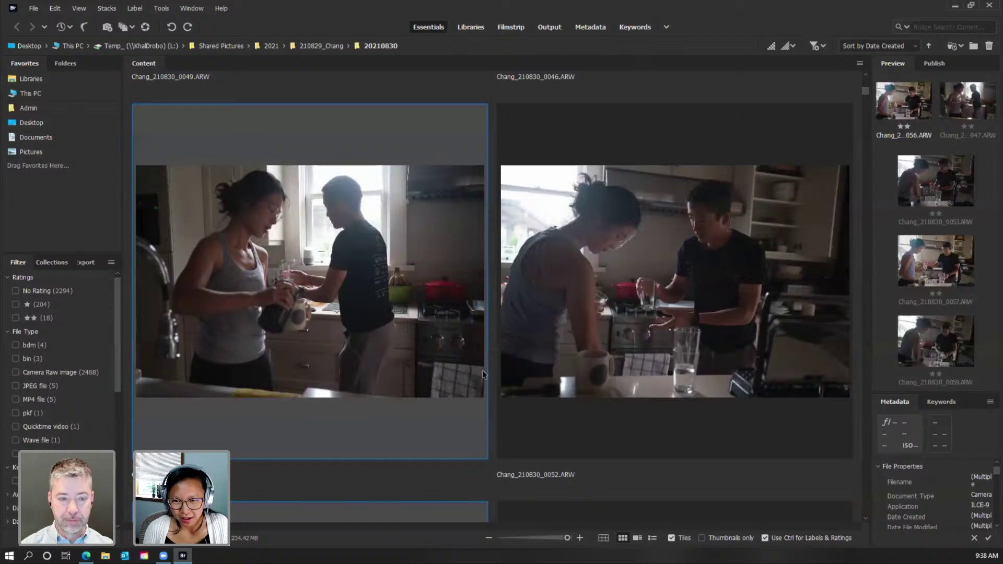
pyautogui.scroll(-5, 482, 370)
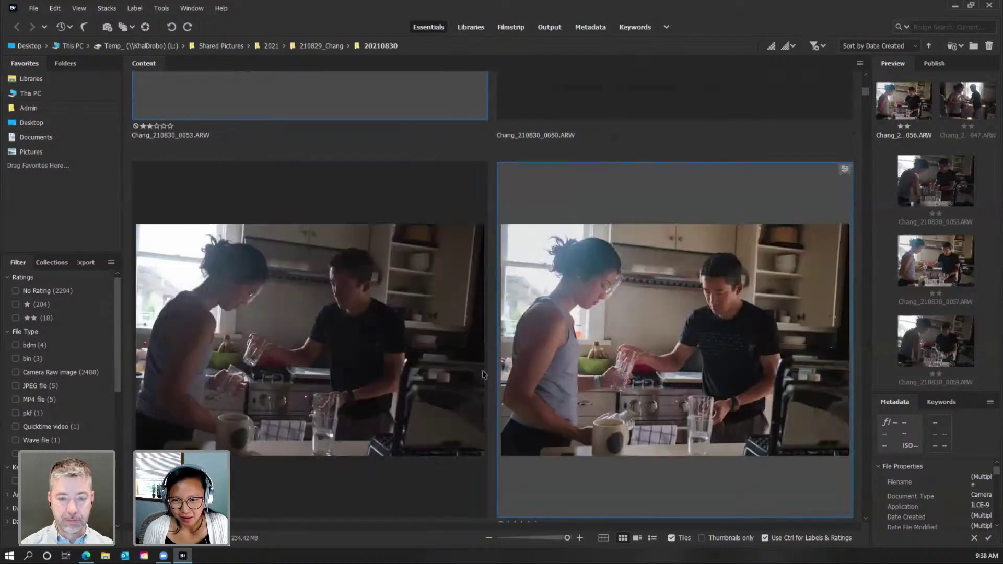
pyautogui.scroll(-5, 482, 374)
pyautogui.scroll(-5, 482, 375)
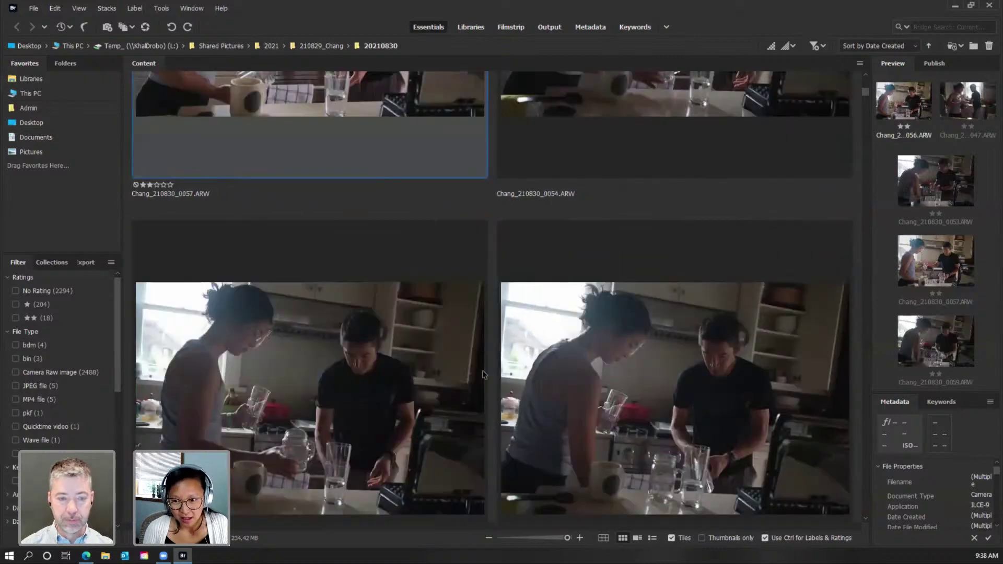
pyautogui.scroll(-5, 482, 370)
pyautogui.scroll(-5, 482, 370)
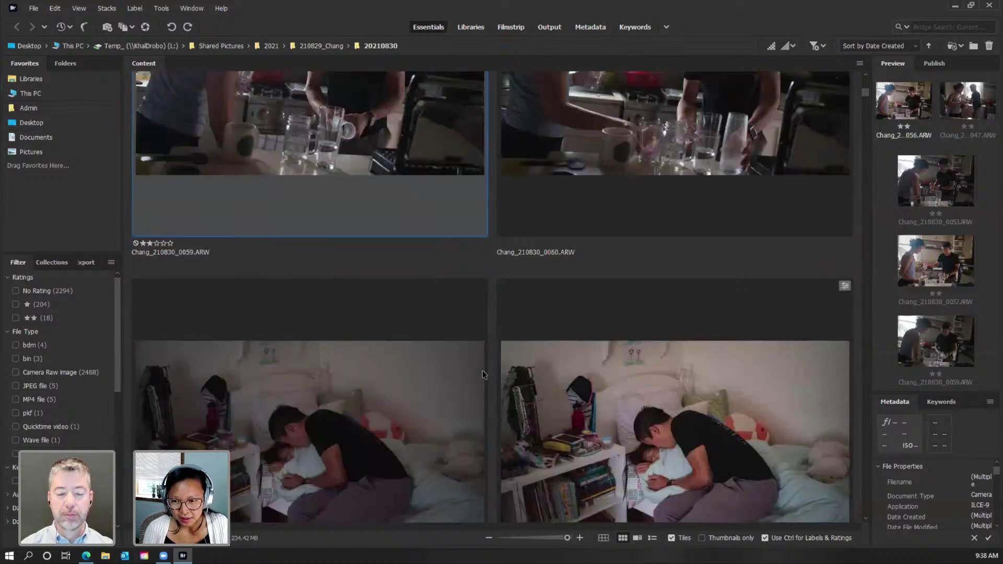
pyautogui.scroll(5, 482, 370)
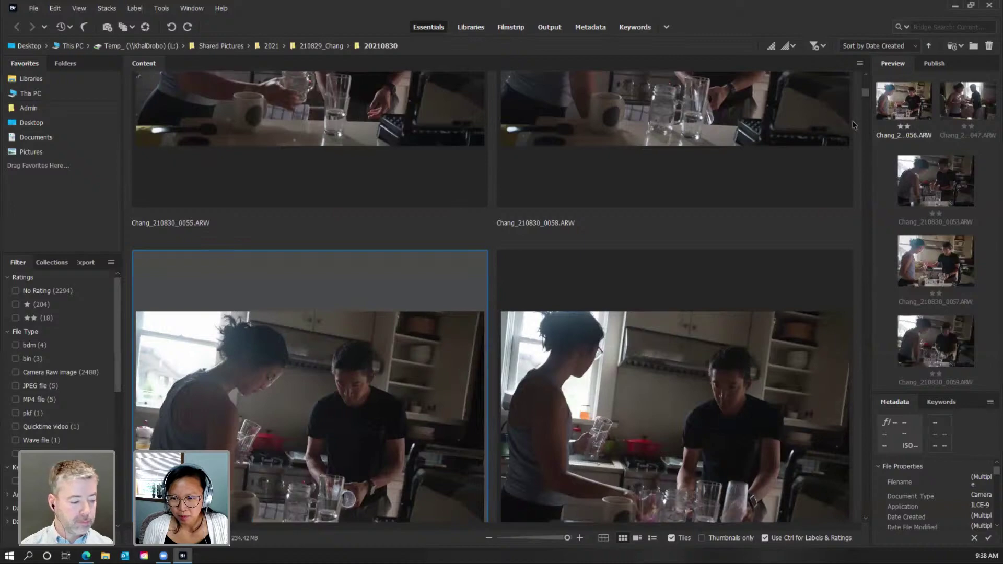
# Reduce the thumbnails to five per row and rate kitchen photo 0055 with two stars.
pyautogui.click(529, 539)
pyautogui.moveTo(530, 539); pyautogui.dragTo(520, 539)
pyautogui.scroll(-5, 558, 468)
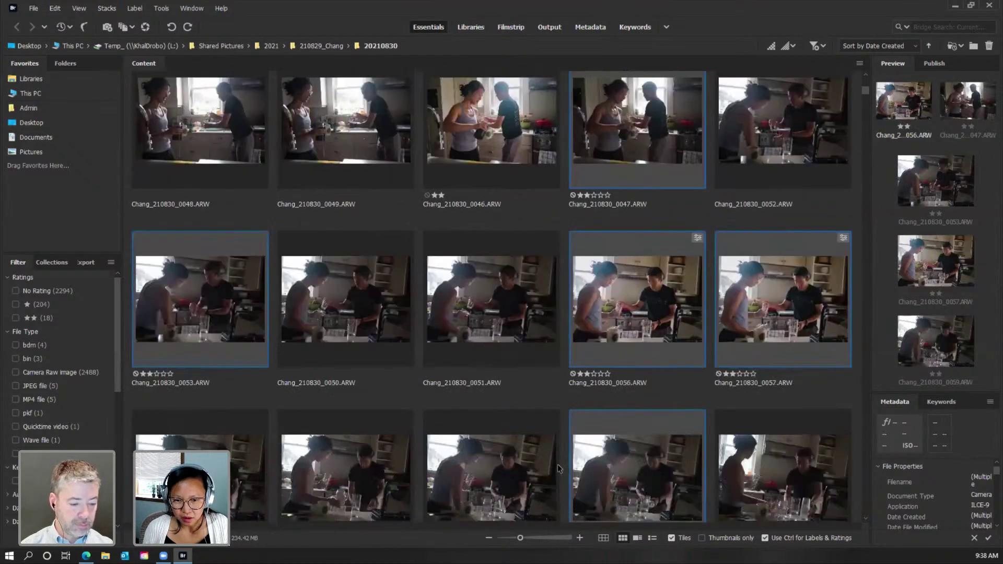
pyautogui.click(484, 344)
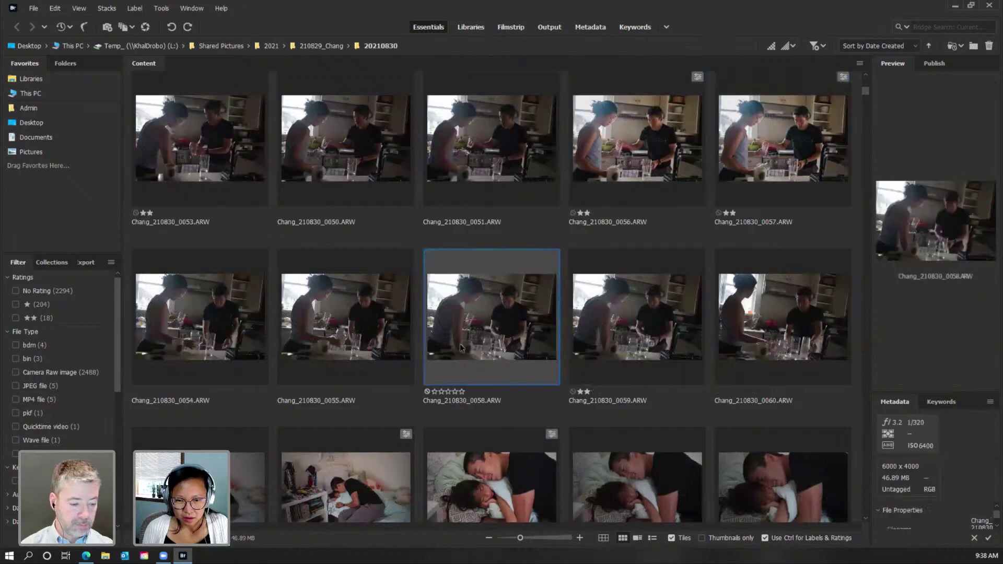
pyautogui.click(334, 343)
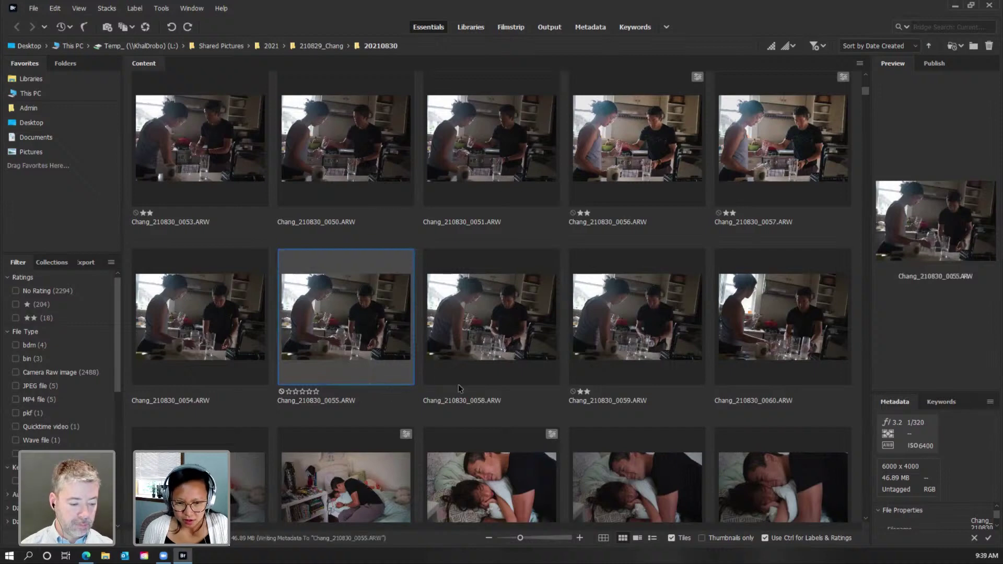
pyautogui.hotkey('ctrl', '2')
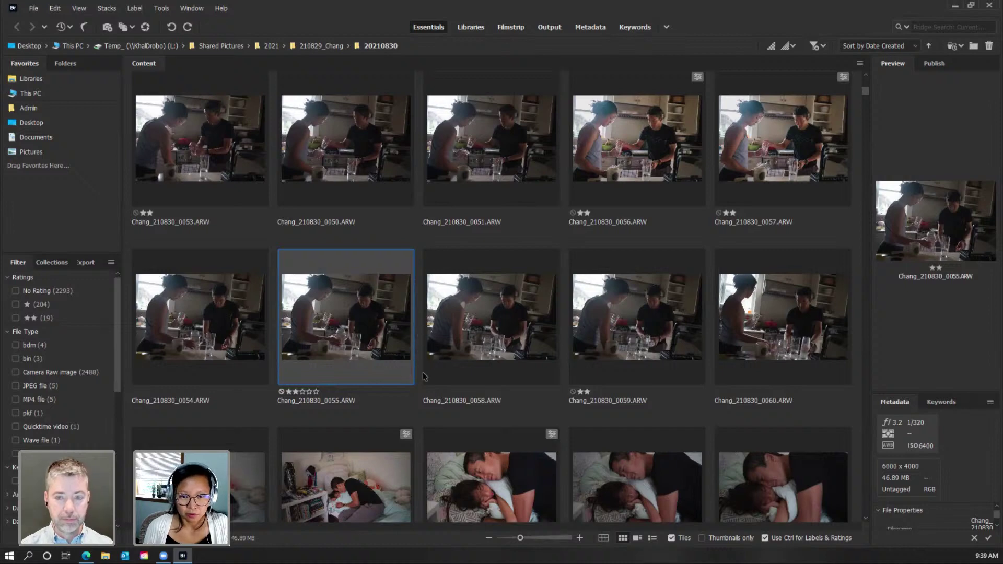
# Select bedroom photos 0063, 0066, 0068, 0072 and 0075 together and rate them with two stars.
pyautogui.scroll(-3, 423, 377)
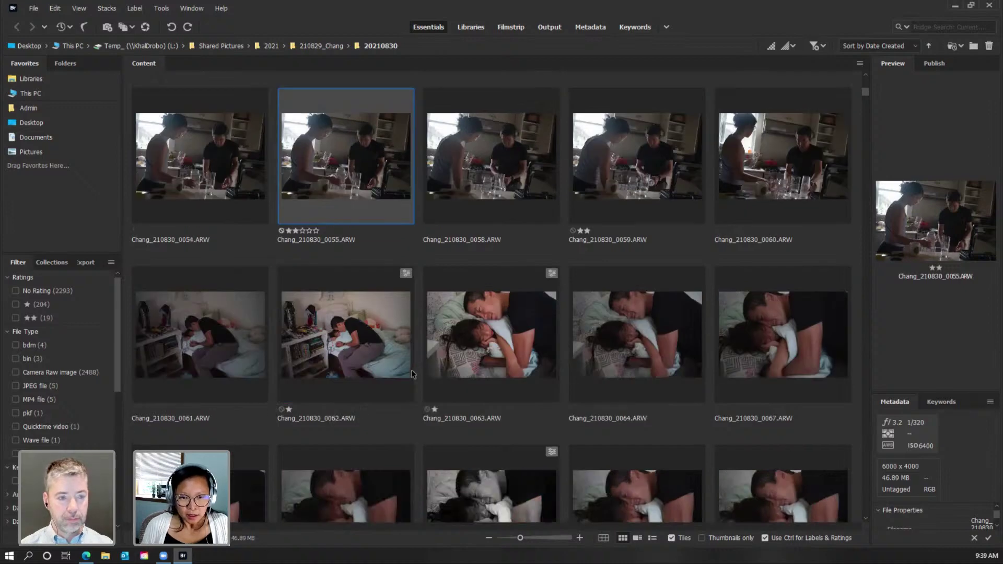
pyautogui.scroll(-5, 412, 368)
pyautogui.scroll(3, 400, 381)
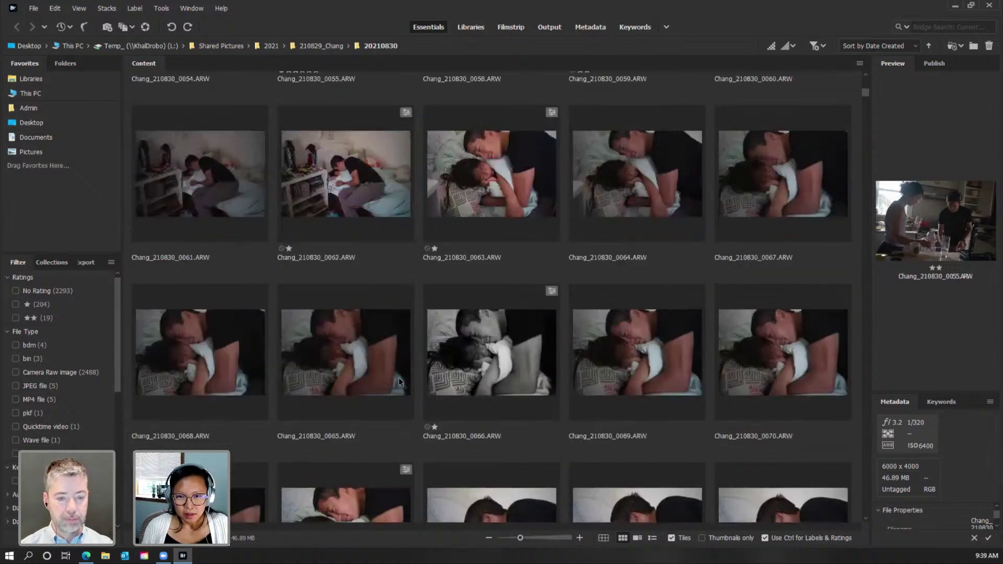
pyautogui.click(525, 193)
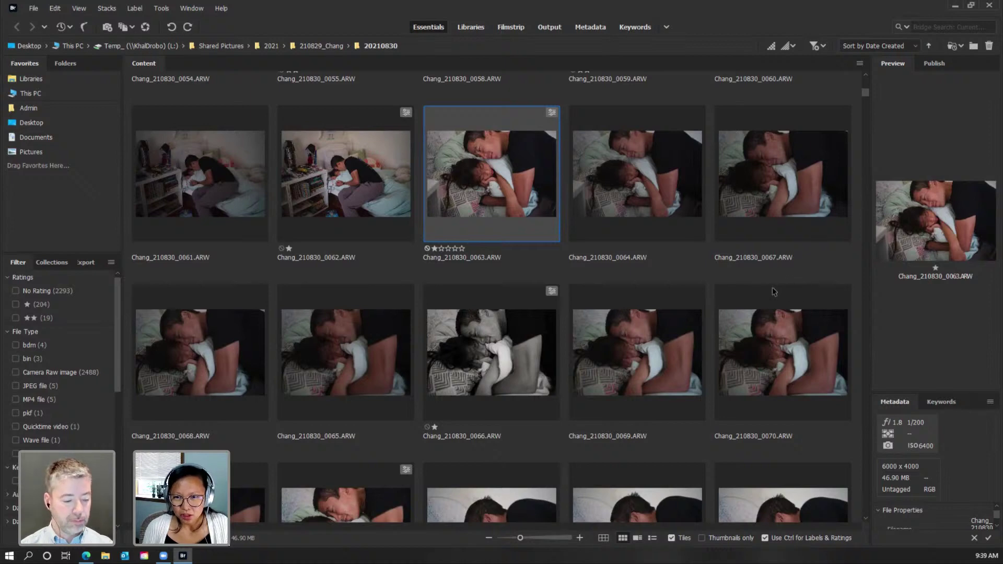
pyautogui.scroll(-3, 773, 287)
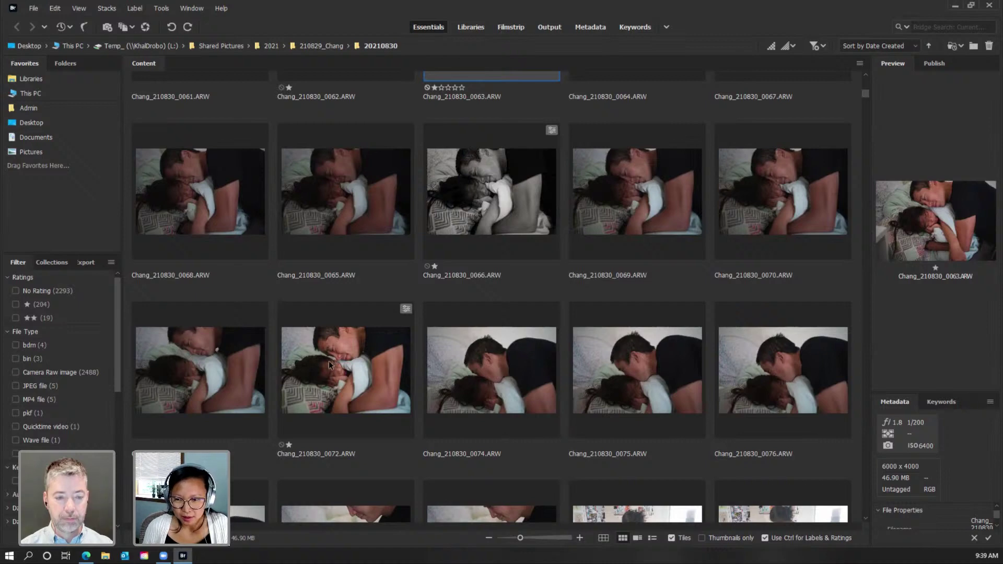
pyautogui.keyDown('ctrl'); pyautogui.click(478, 198); pyautogui.keyUp('ctrl')
pyautogui.keyDown('ctrl'); pyautogui.click(349, 384); pyautogui.keyUp('ctrl')
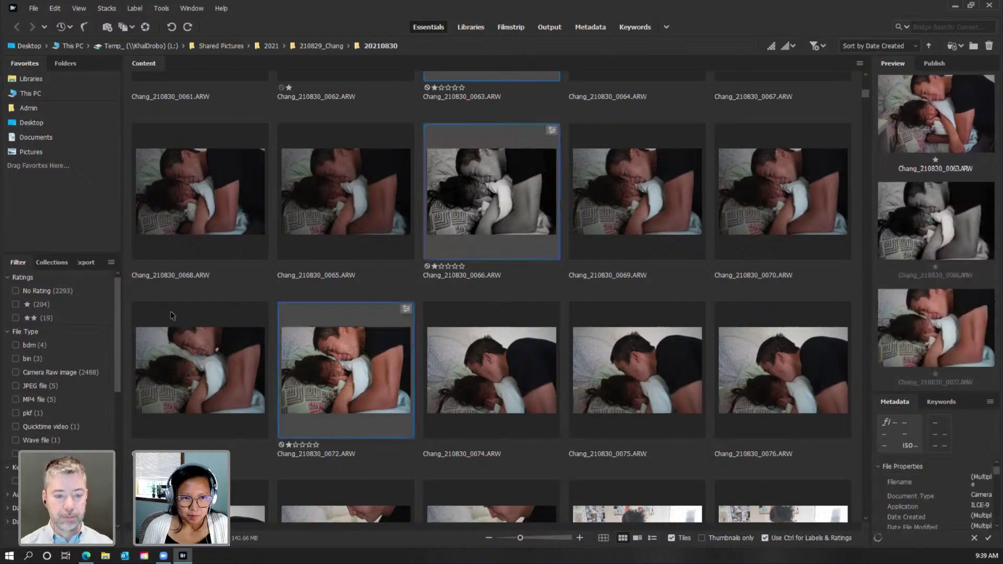
pyautogui.keyDown('ctrl'); pyautogui.click(220, 206); pyautogui.keyUp('ctrl')
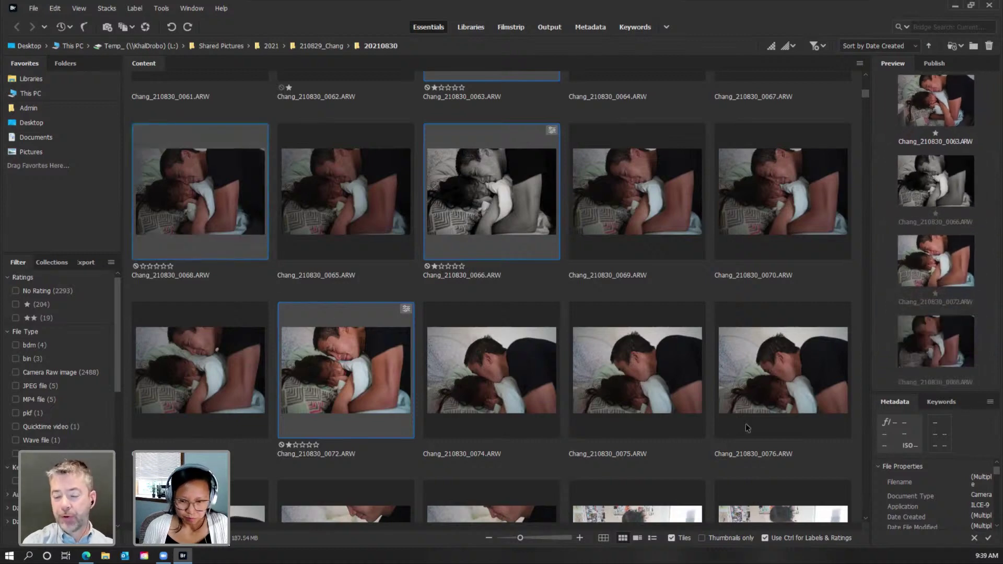
pyautogui.keyDown('ctrl'); pyautogui.click(629, 398); pyautogui.keyUp('ctrl')
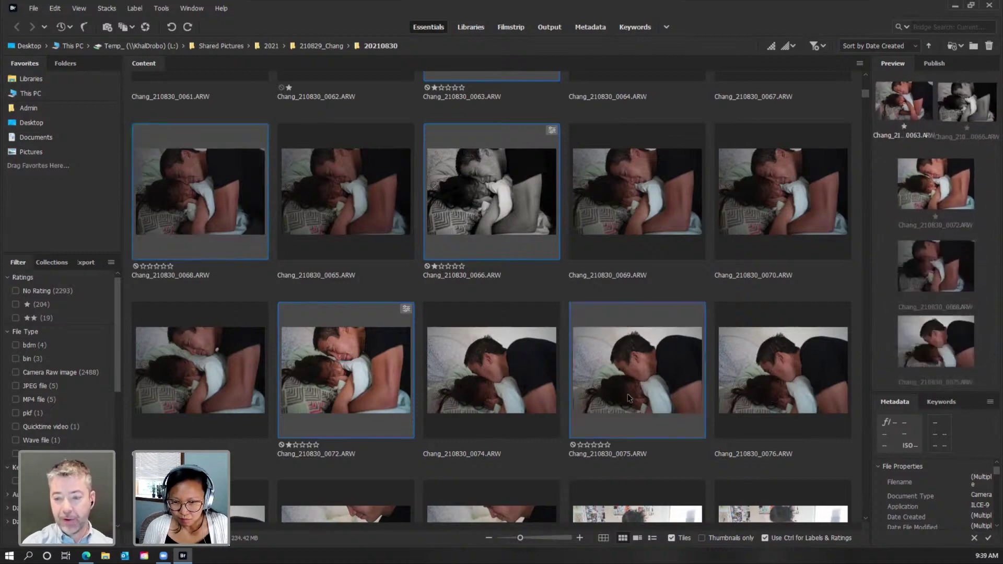
pyautogui.hotkey('ctrl', '2')
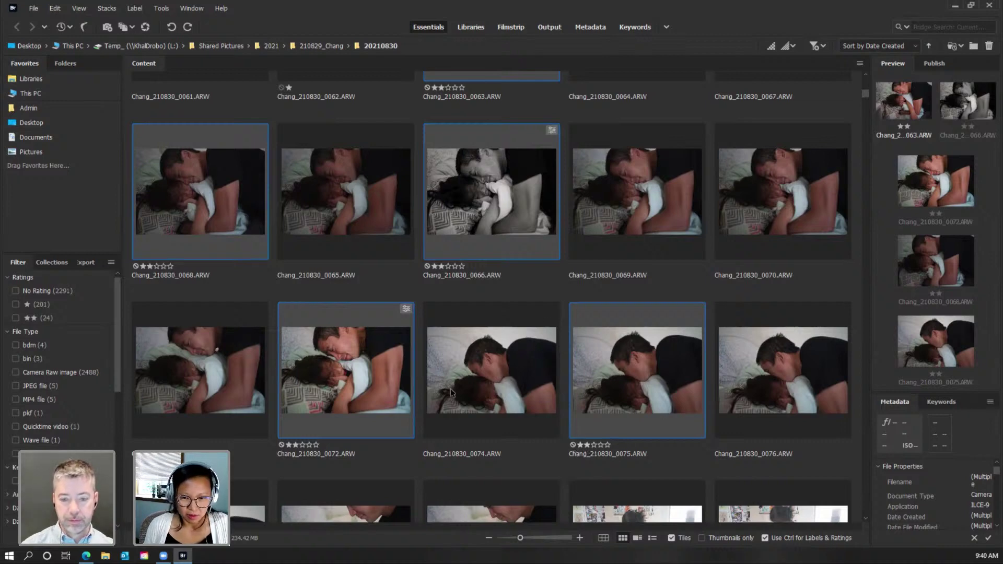
# Rate bedroom photo 0078, the close-up of the child under the white blanket, with two stars.
pyautogui.scroll(-3, 452, 392)
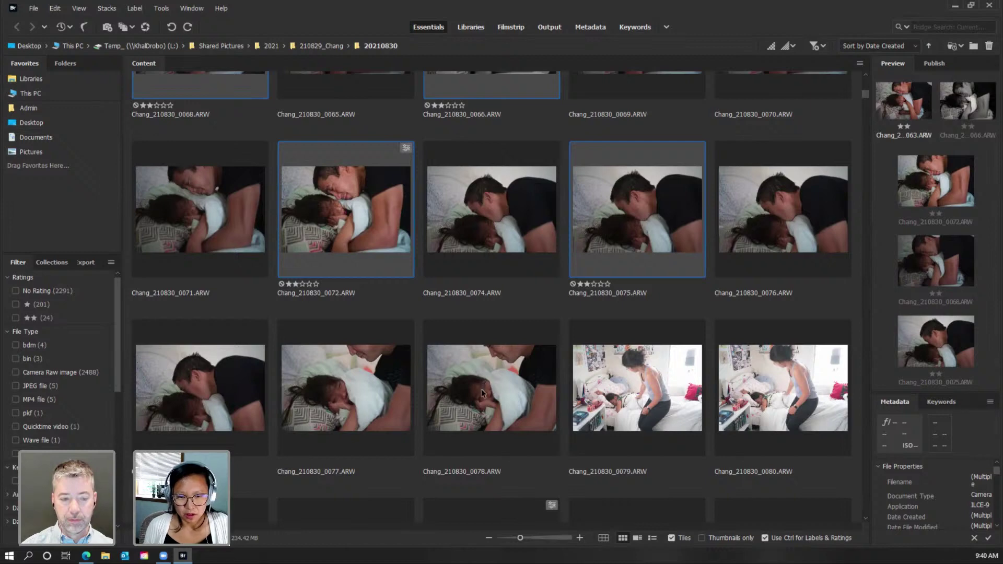
pyautogui.click(480, 390)
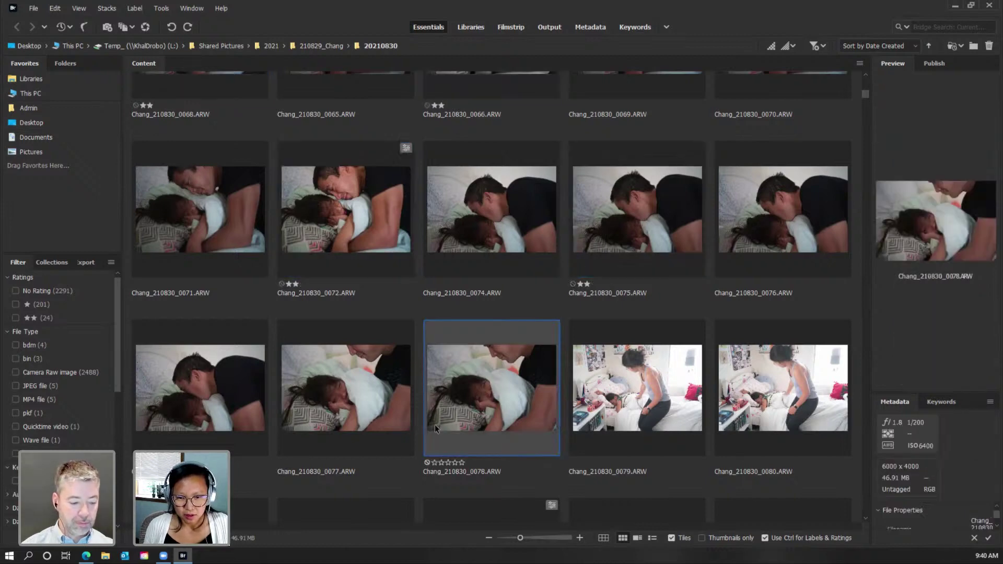
pyautogui.hotkey('ctrl', '2')
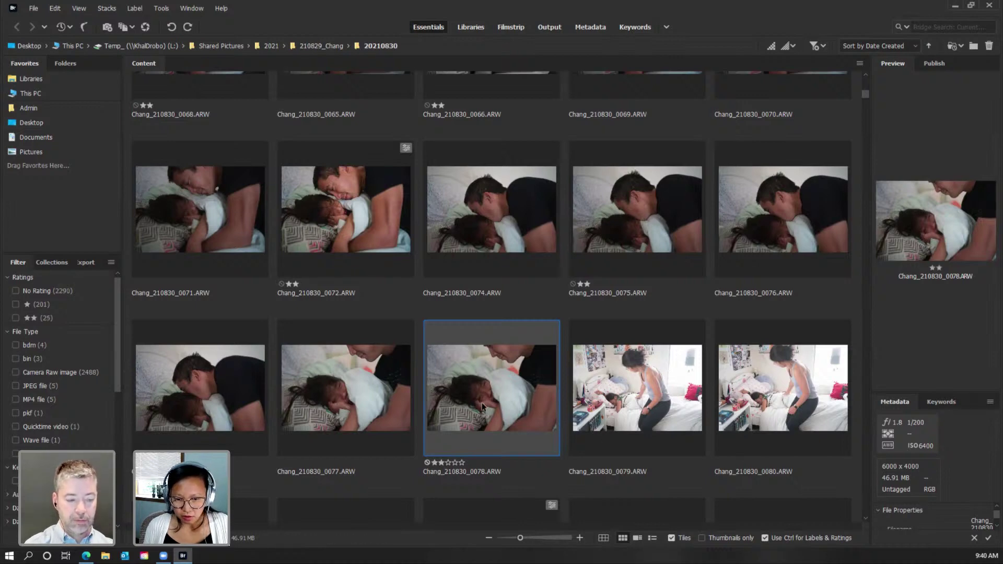
# Reduce the thumbnails to eight per row and compare the bedroom photos from 0063 to 0096.
pyautogui.scroll(-2, 481, 402)
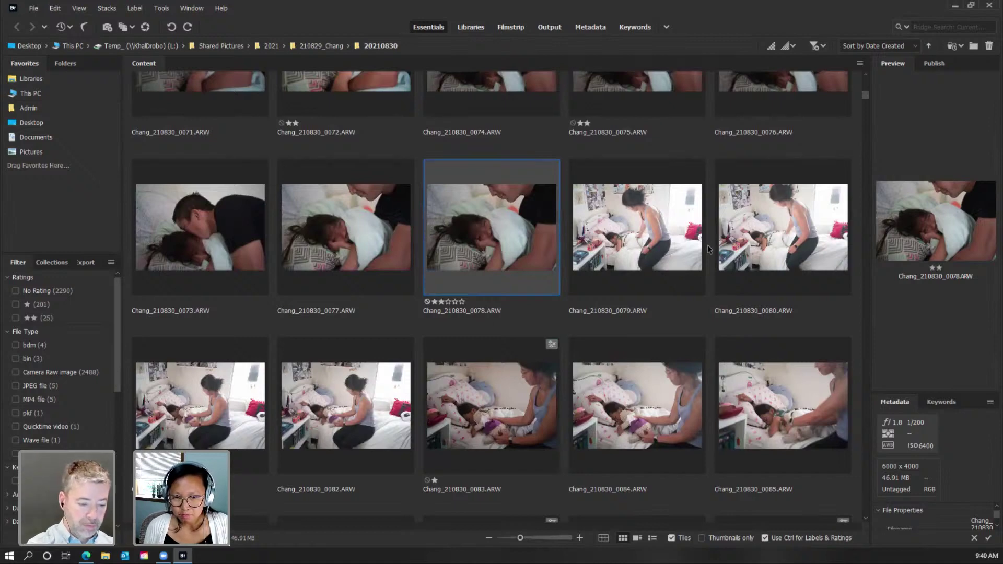
pyautogui.click(511, 538)
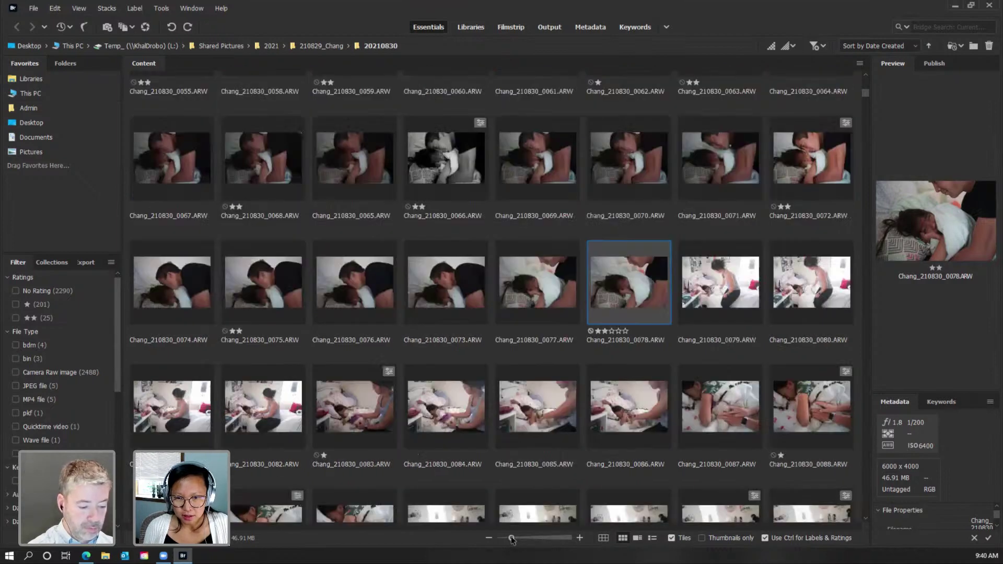
pyautogui.scroll(-1, 586, 384)
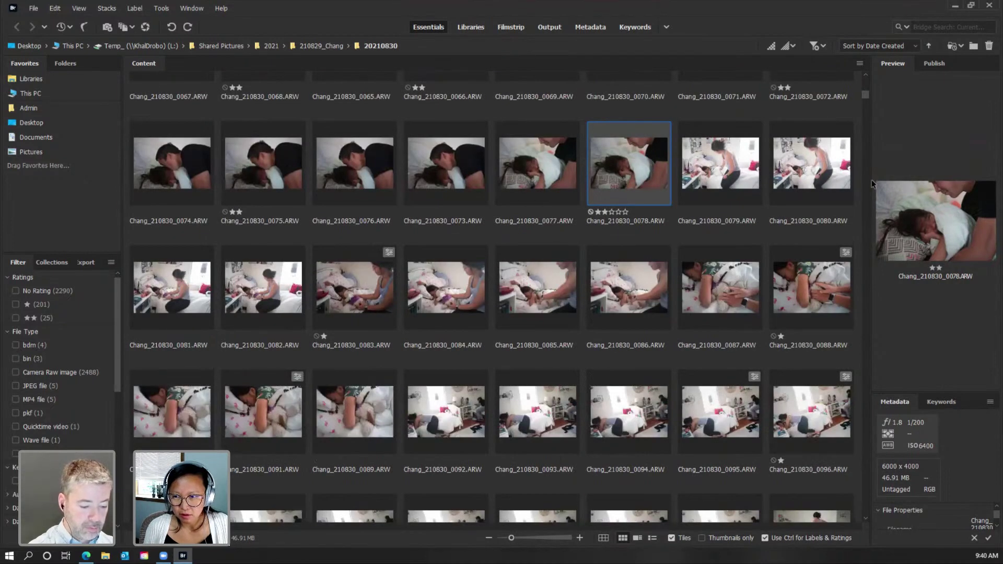
pyautogui.scroll(2, 846, 287)
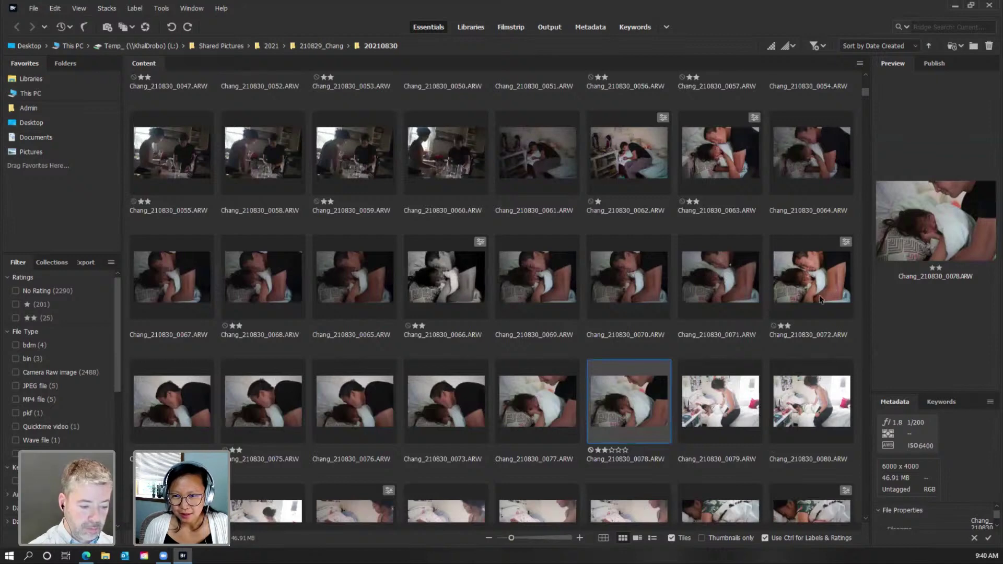
pyautogui.scroll(-1, 466, 365)
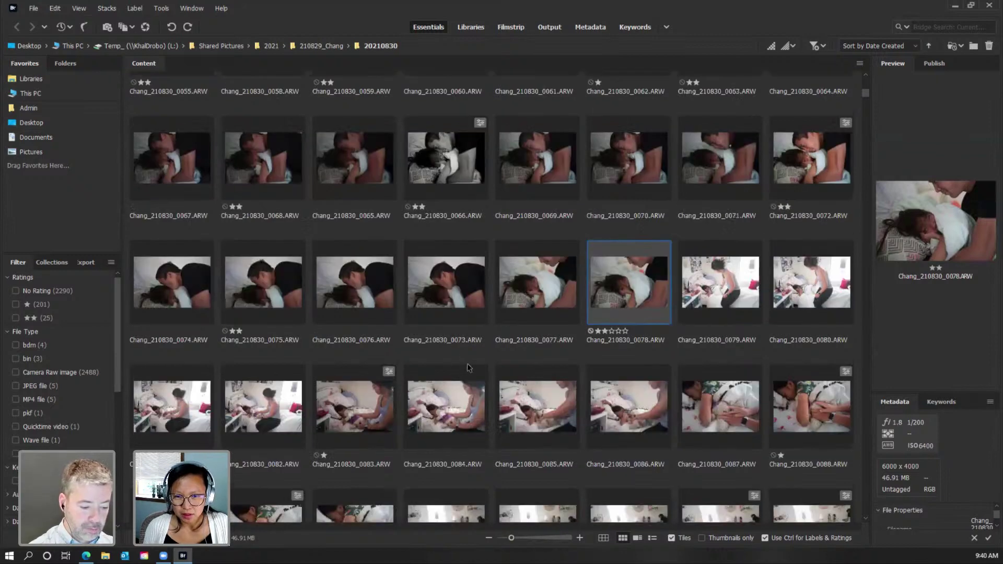
pyautogui.scroll(-1, 475, 371)
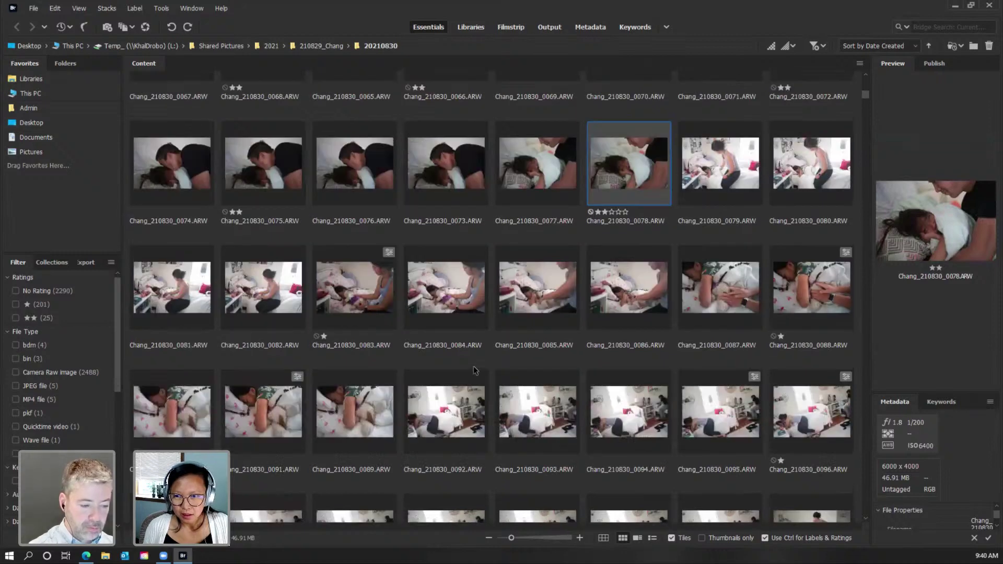
# Select bedroom photo 0079 and enlarge the thumbnails to five per row.
pyautogui.click(707, 182)
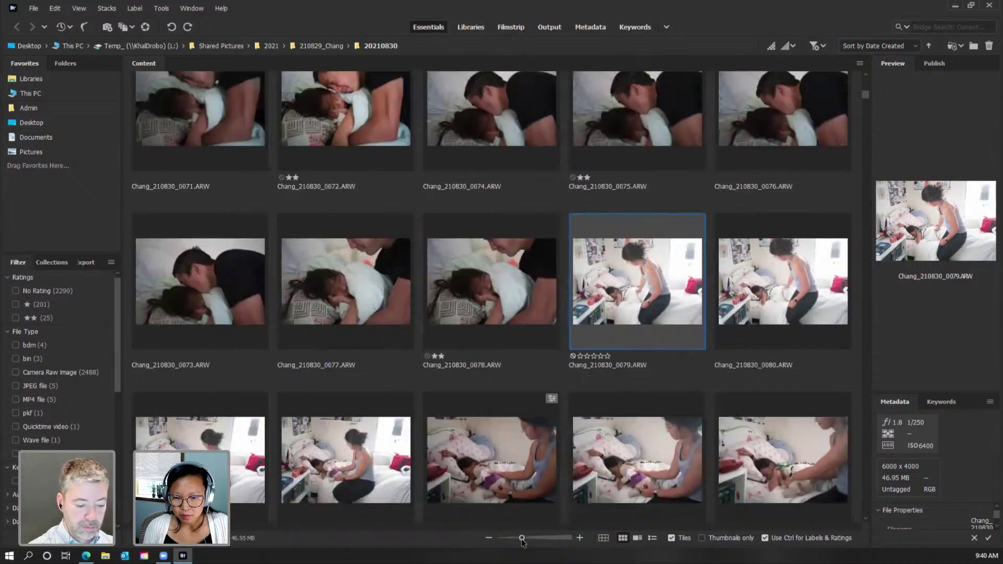
pyautogui.moveTo(512, 537); pyautogui.dragTo(522, 538)
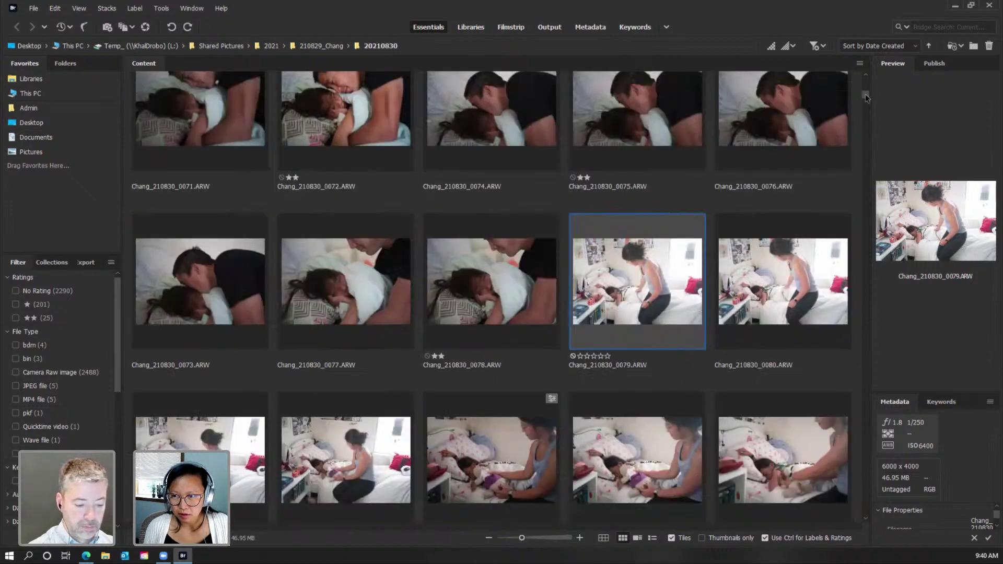
pyautogui.moveTo(867, 94); pyautogui.dragTo(867, 95)
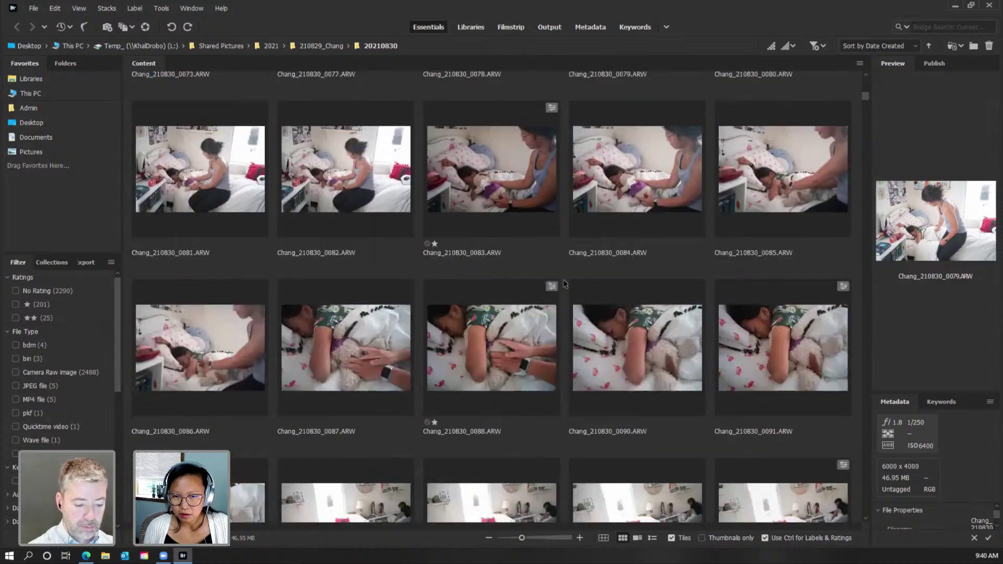
# Select bedroom photos 0082, 0083, 0086, 0088 and 0091 together and rate them with two stars.
pyautogui.click(483, 196)
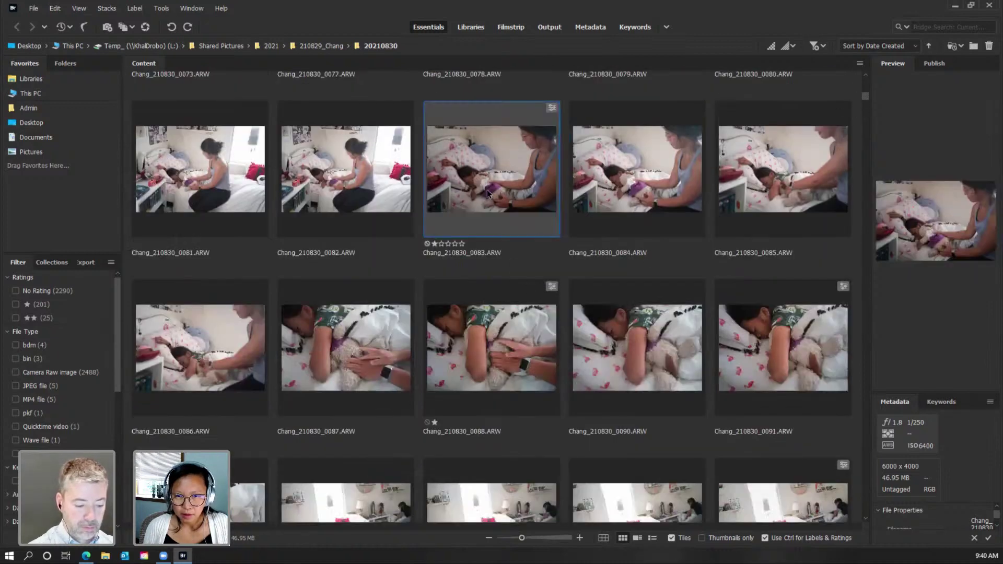
pyautogui.keyDown('ctrl'); pyautogui.click(514, 377); pyautogui.keyUp('ctrl')
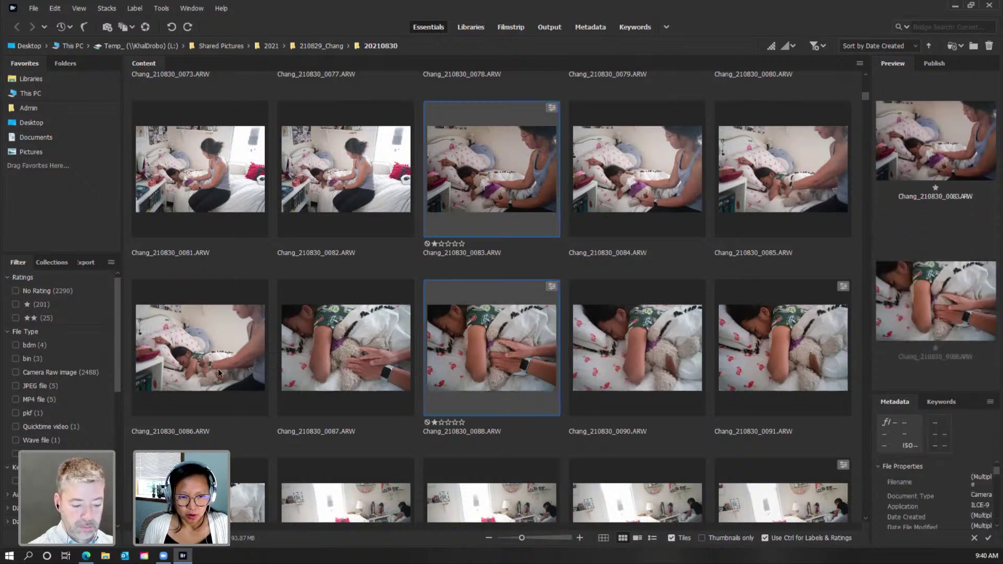
pyautogui.keyDown('ctrl'); pyautogui.click(247, 376); pyautogui.keyUp('ctrl')
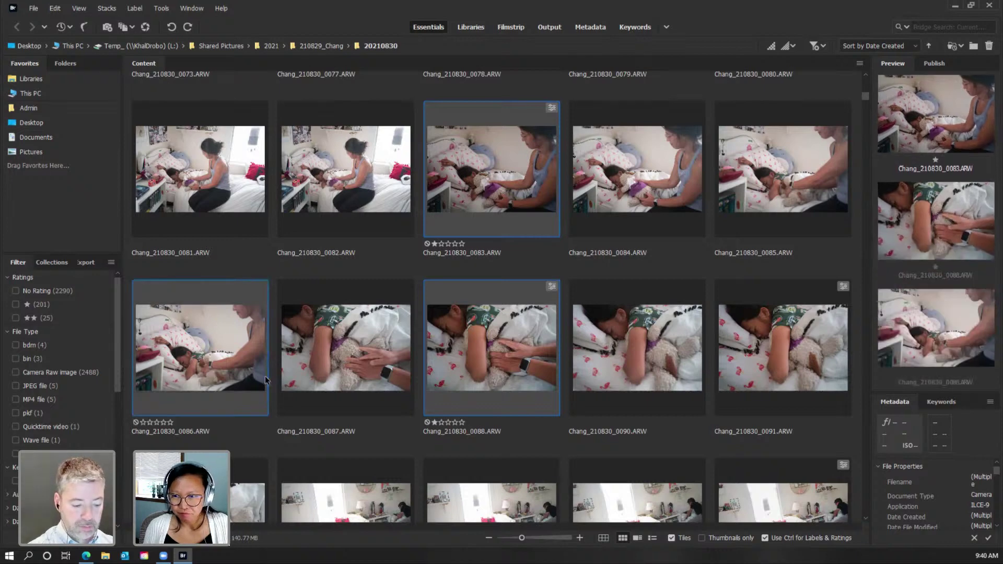
pyautogui.keyDown('ctrl'); pyautogui.click(784, 361); pyautogui.keyUp('ctrl')
pyautogui.scroll(-3, 606, 399)
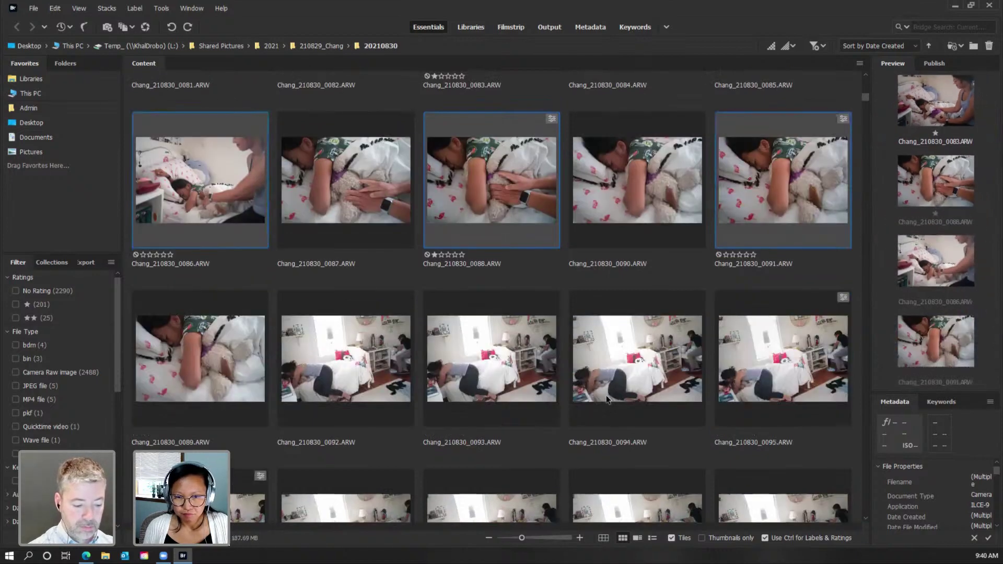
pyautogui.scroll(3, 277, 389)
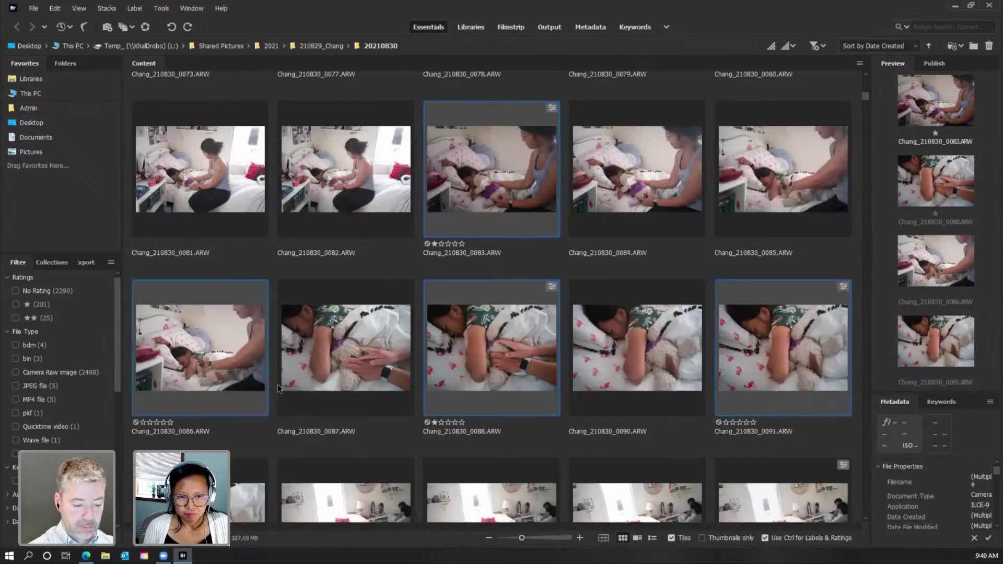
pyautogui.scroll(3, 277, 388)
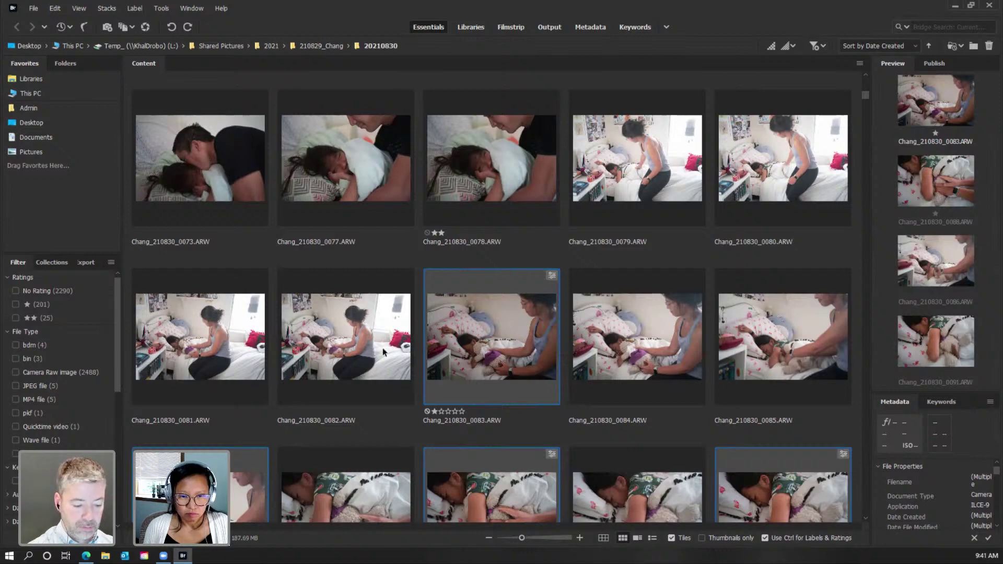
pyautogui.keyDown('ctrl'); pyautogui.click(338, 365); pyautogui.keyUp('ctrl')
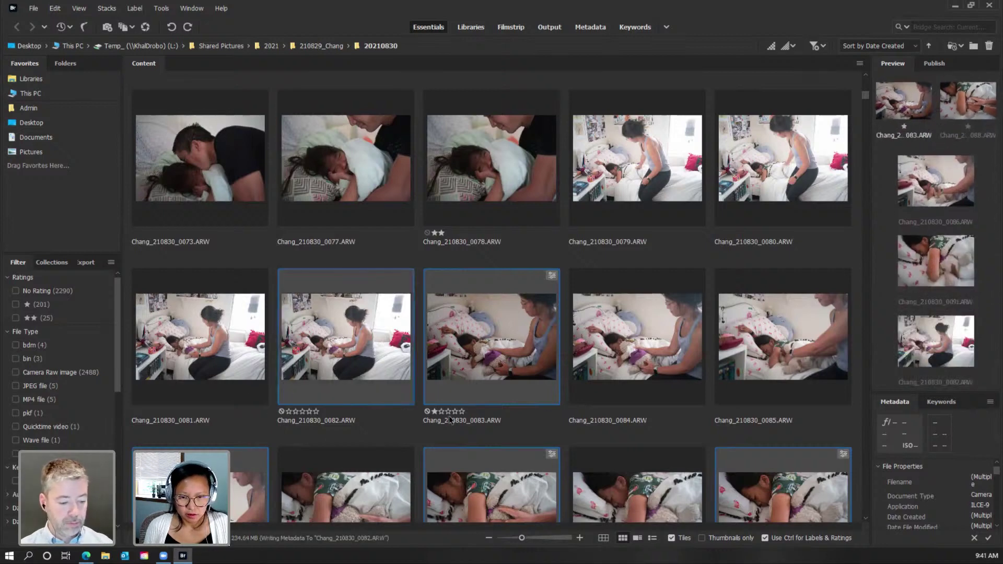
pyautogui.hotkey('ctrl', '2')
# Compare the similar bedroom photos from 0086 to 0105, including 0092 and 0088, and rate photo 0096 with two stars.
pyautogui.scroll(-6, 449, 418)
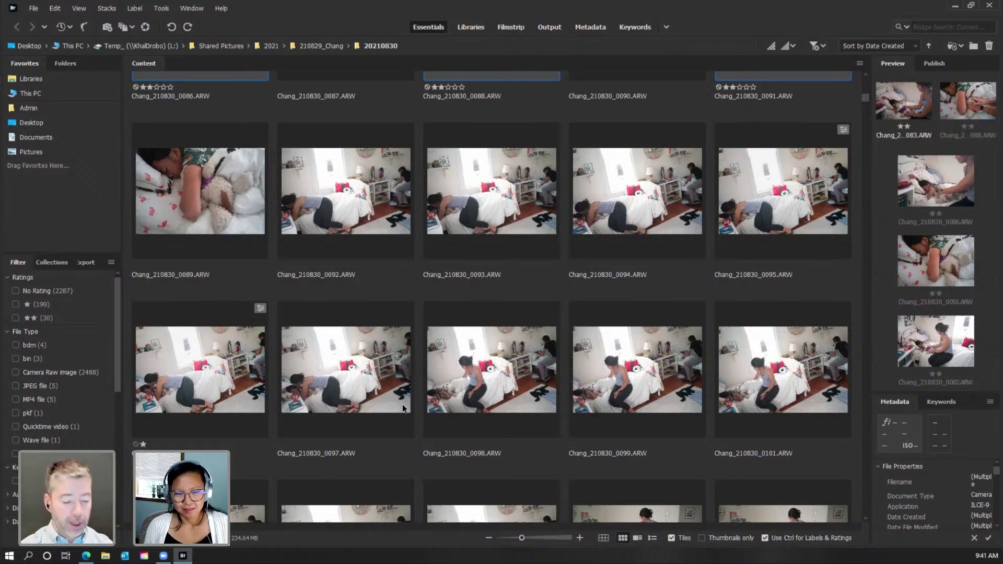
pyautogui.scroll(-3, 402, 408)
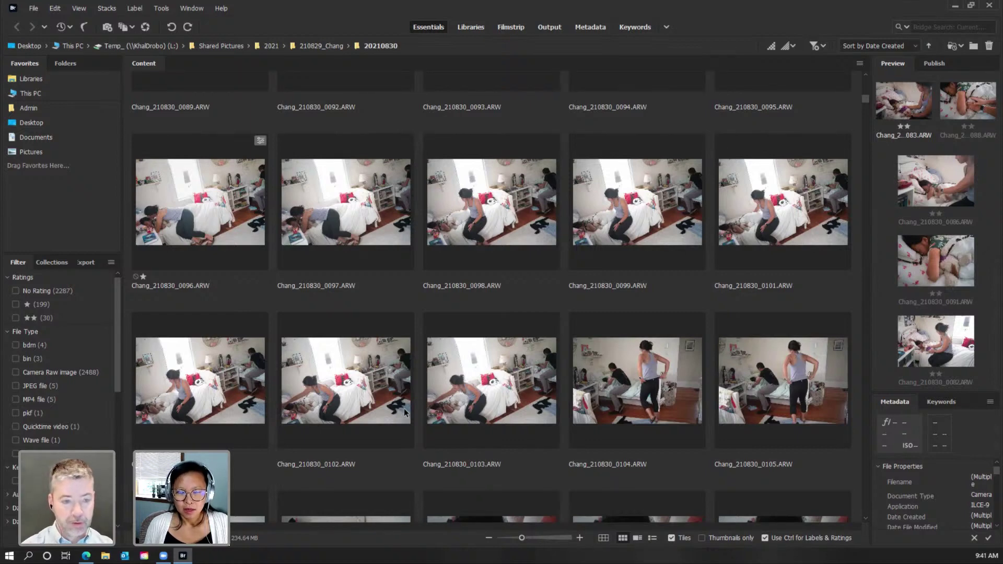
pyautogui.scroll(5, 406, 413)
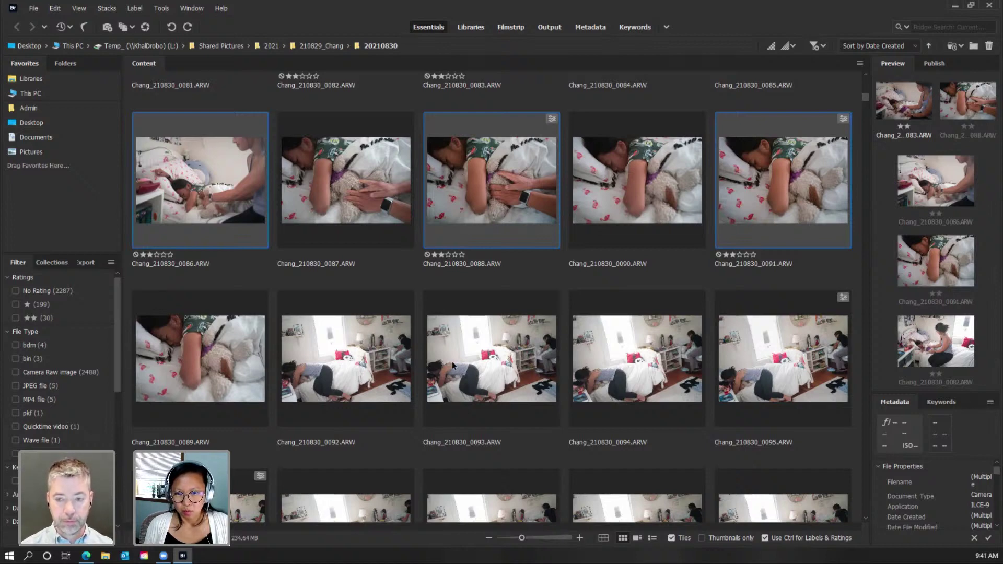
pyautogui.click(326, 368)
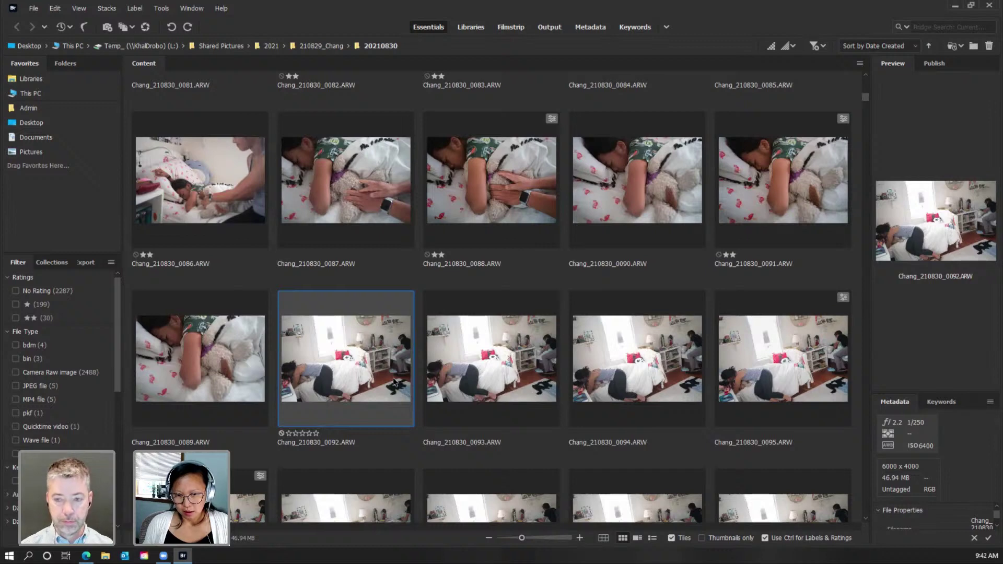
pyautogui.click(533, 196)
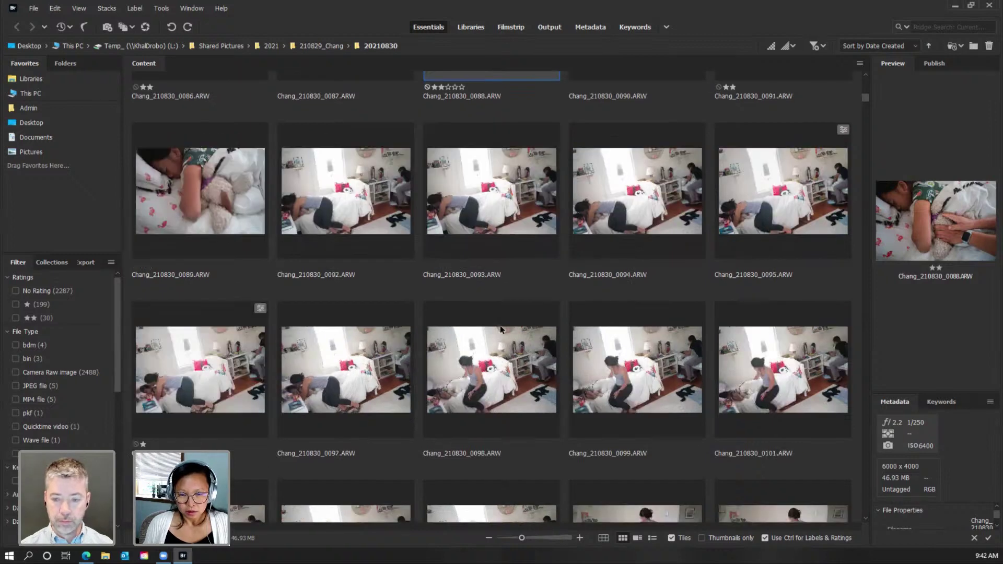
pyautogui.scroll(-3, 503, 328)
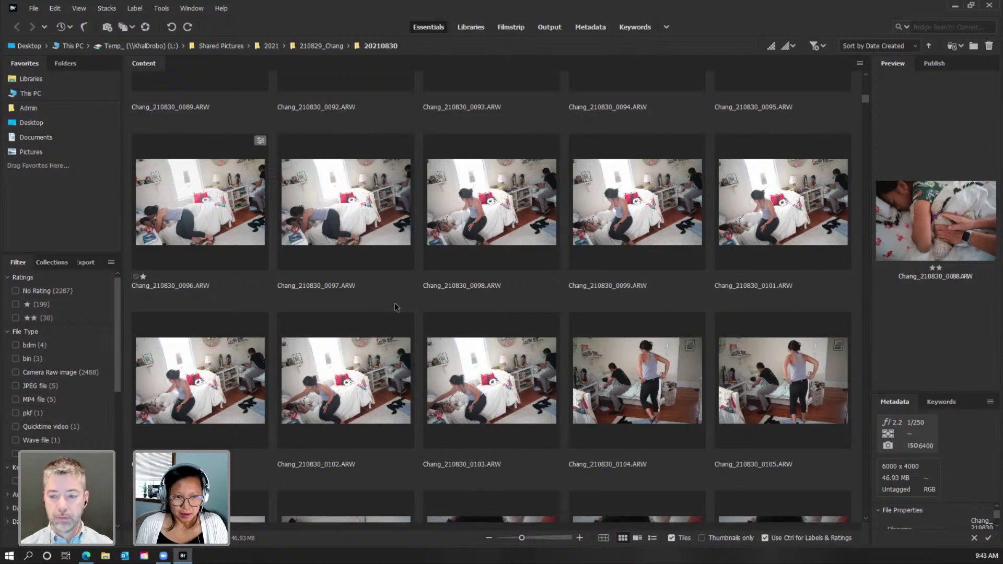
pyautogui.click(217, 200)
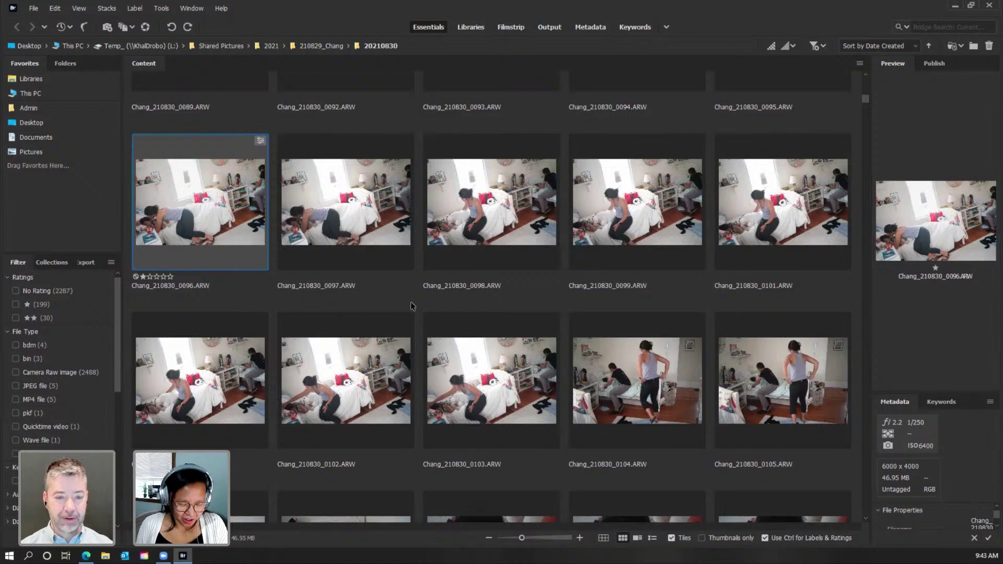
pyautogui.hotkey('ctrl', '2')
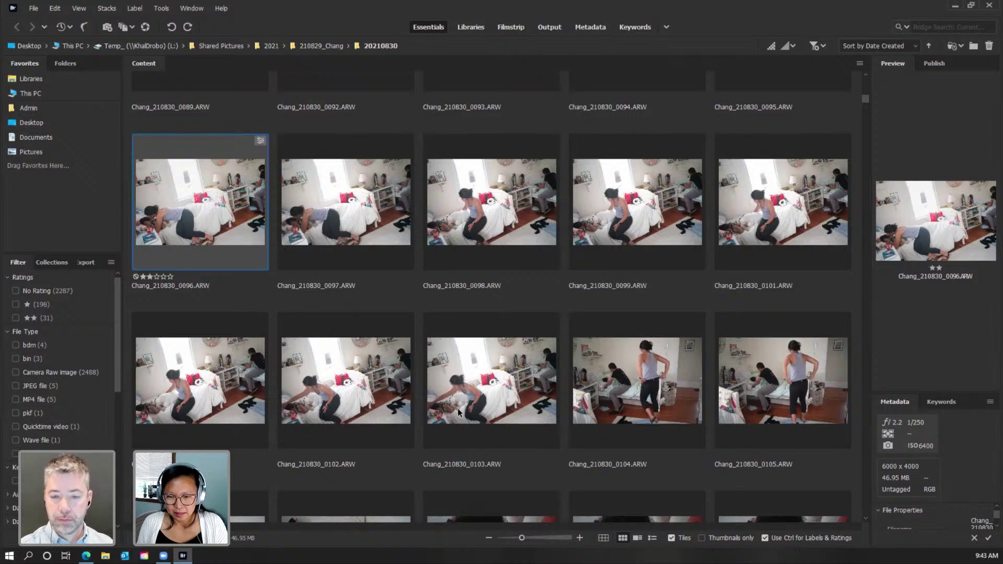
# Compare the bedside photos from 0106 to 0112, previewing 0107, and rate photo 0112 with two stars.
pyautogui.scroll(-3, 458, 413)
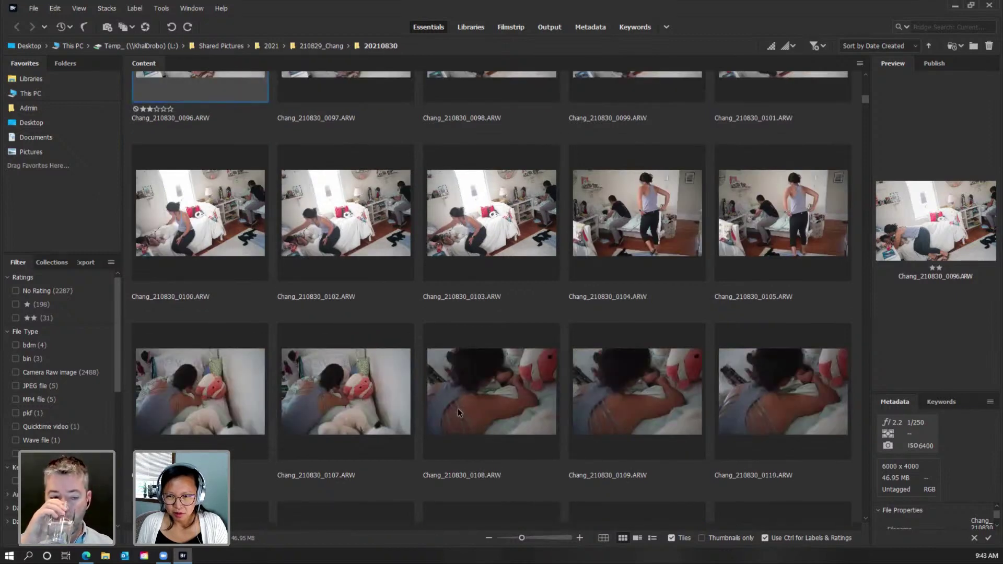
pyautogui.scroll(-3, 458, 409)
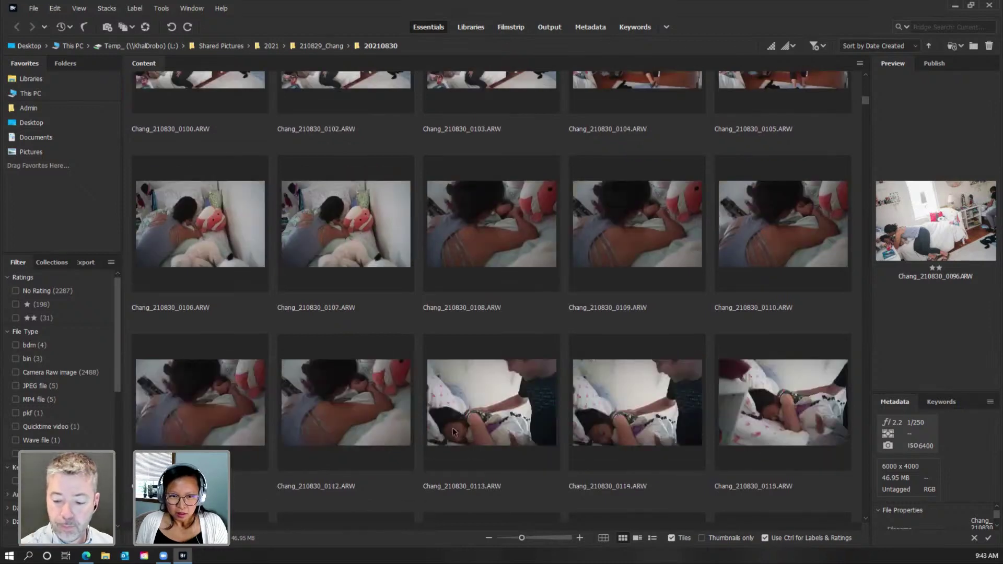
pyautogui.click(359, 236)
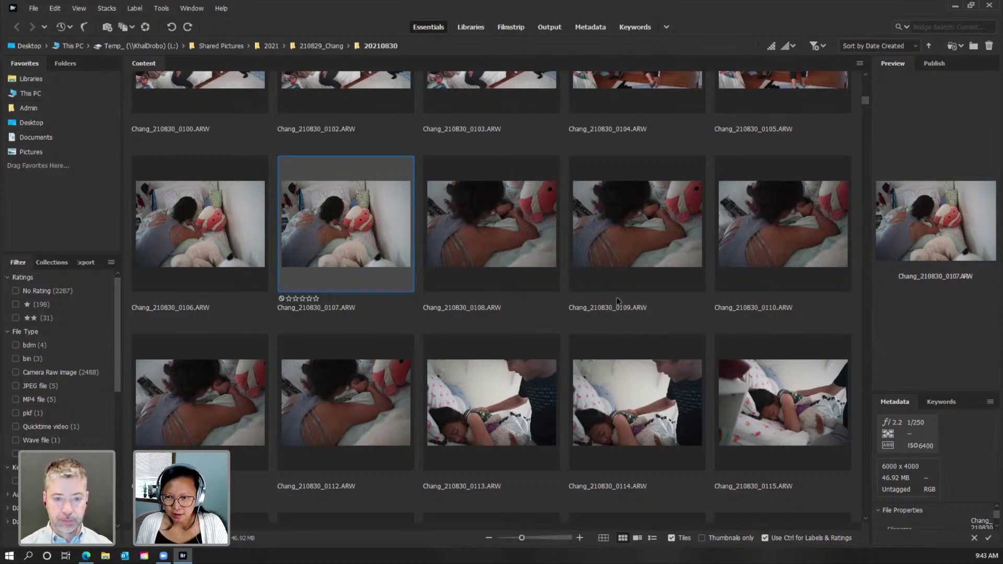
pyautogui.click(358, 415)
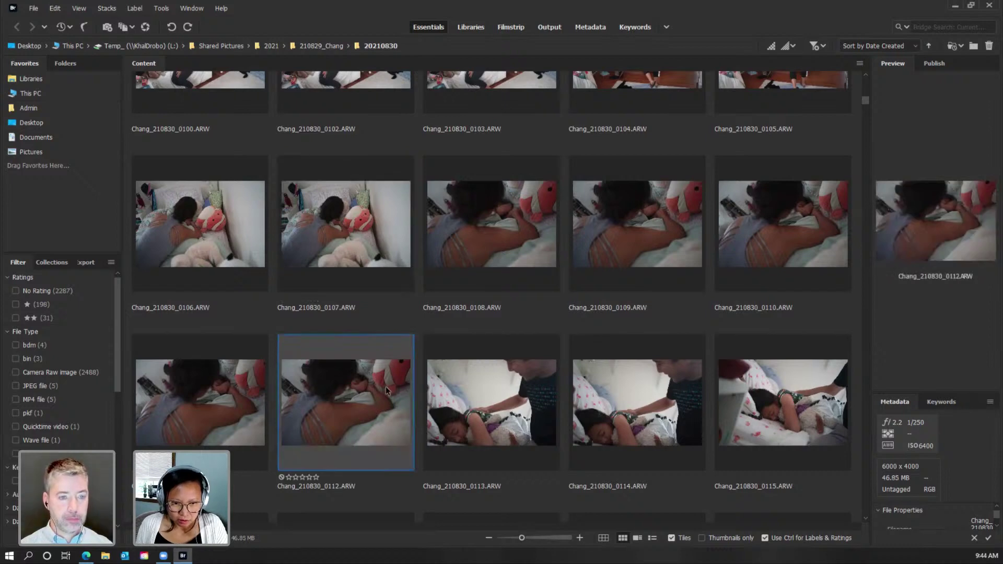
pyautogui.hotkey('ctrl', '2')
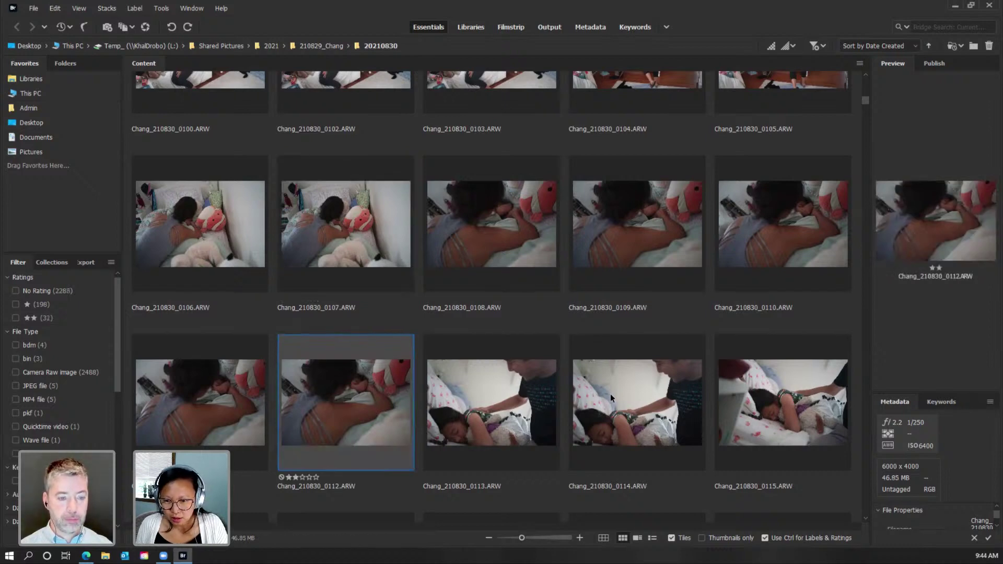
# Select photos 0121, 0123 and 0125 of the man beside the bed together and rate them with two stars.
pyautogui.scroll(-5, 610, 393)
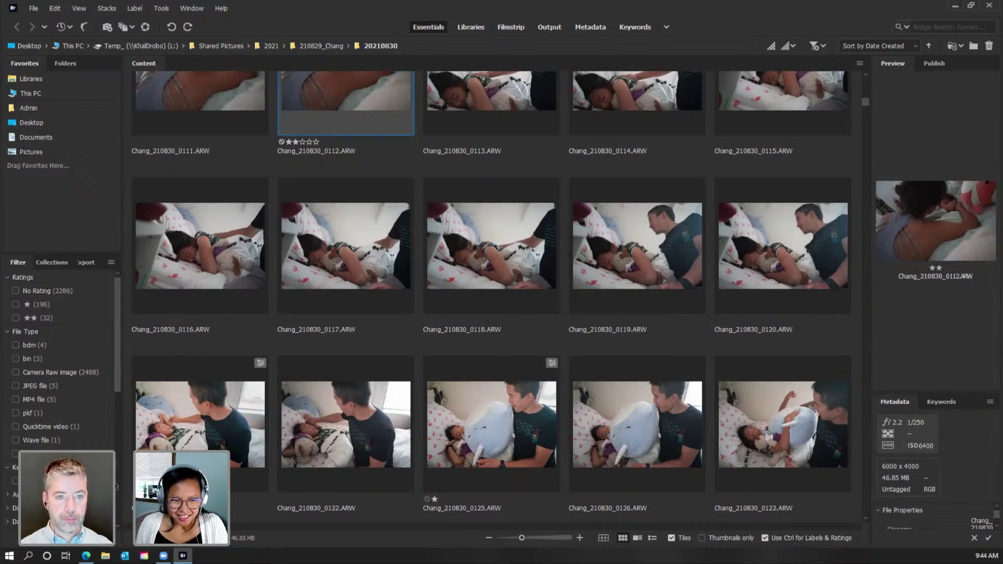
pyautogui.press('Down')
pyautogui.press('Down')
pyautogui.press('Left')
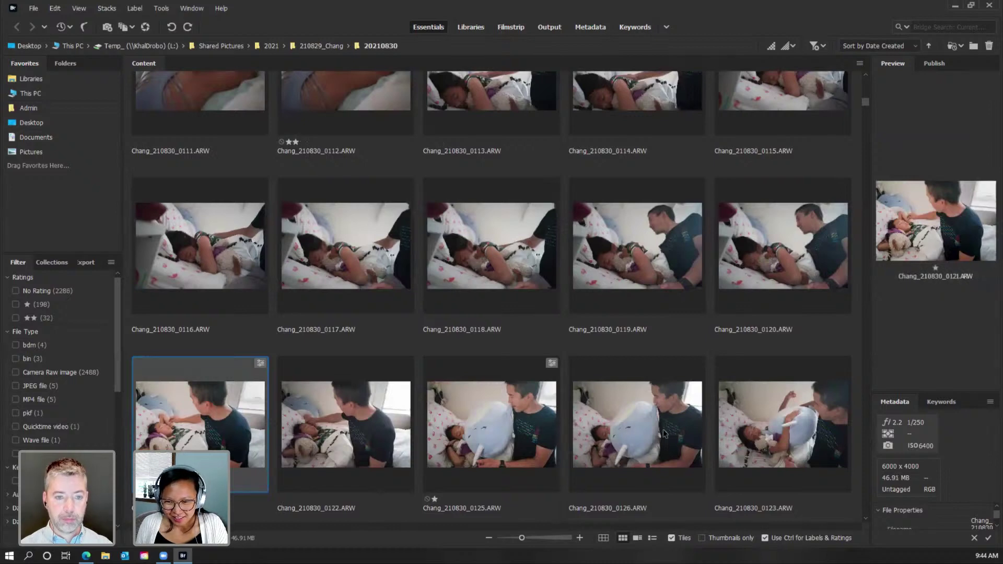
pyautogui.keyDown('ctrl'); pyautogui.click(778, 438); pyautogui.keyUp('ctrl')
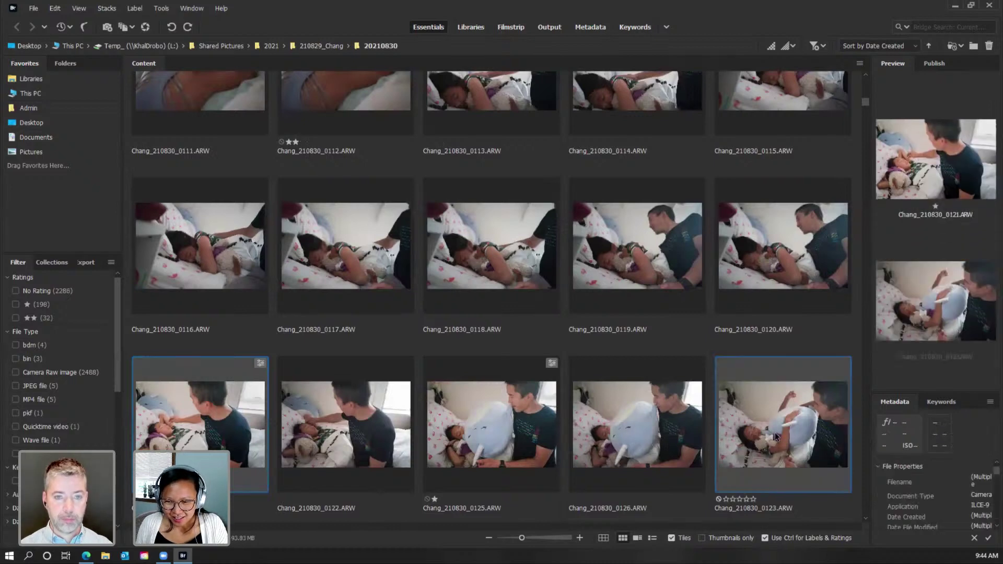
pyautogui.keyDown('ctrl'); pyautogui.click(481, 448); pyautogui.keyUp('ctrl')
pyautogui.hotkey('ctrl', '2')
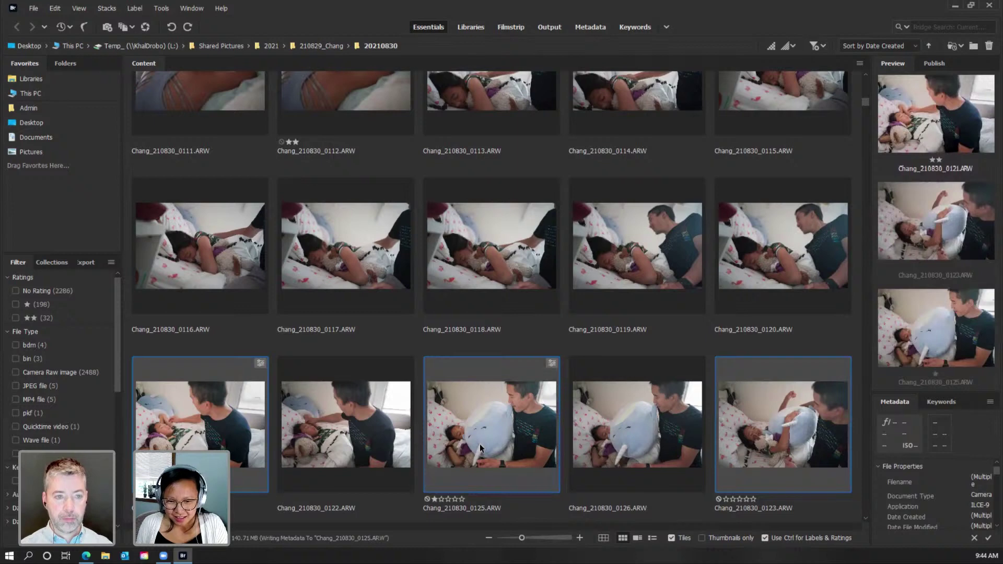
# Compare the cuddling photos with the red plush toy, including 0132, and rate photos 0133 and 0130 with two stars.
pyautogui.scroll(-1, 481, 448)
pyautogui.scroll(-1, 480, 443)
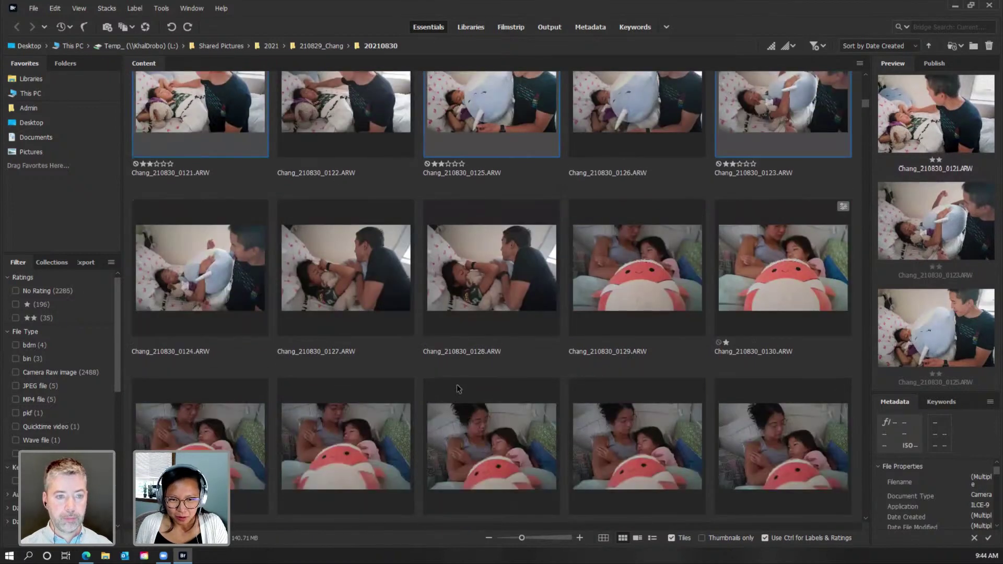
pyautogui.scroll(-1, 424, 366)
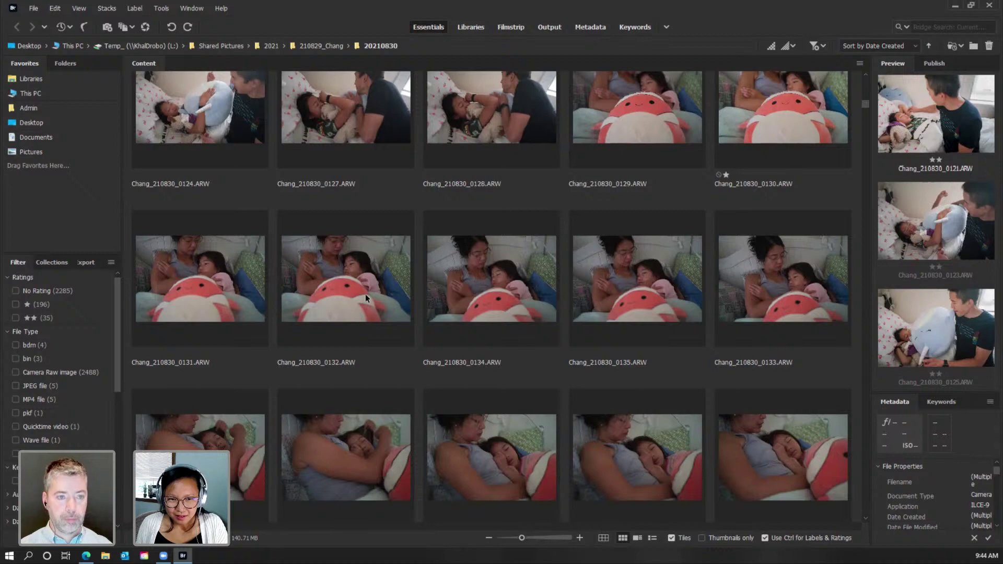
pyautogui.click(390, 301)
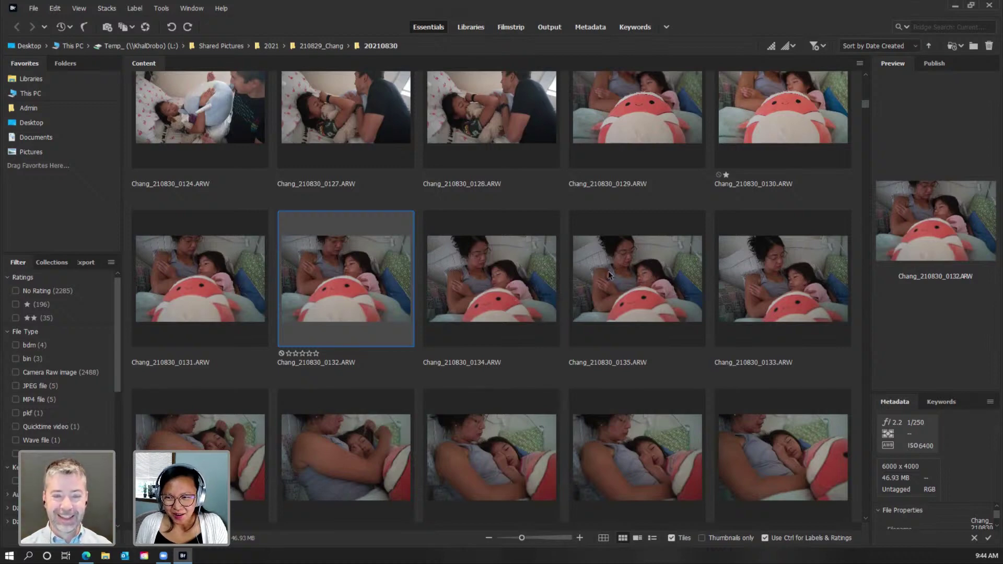
pyautogui.click(760, 293)
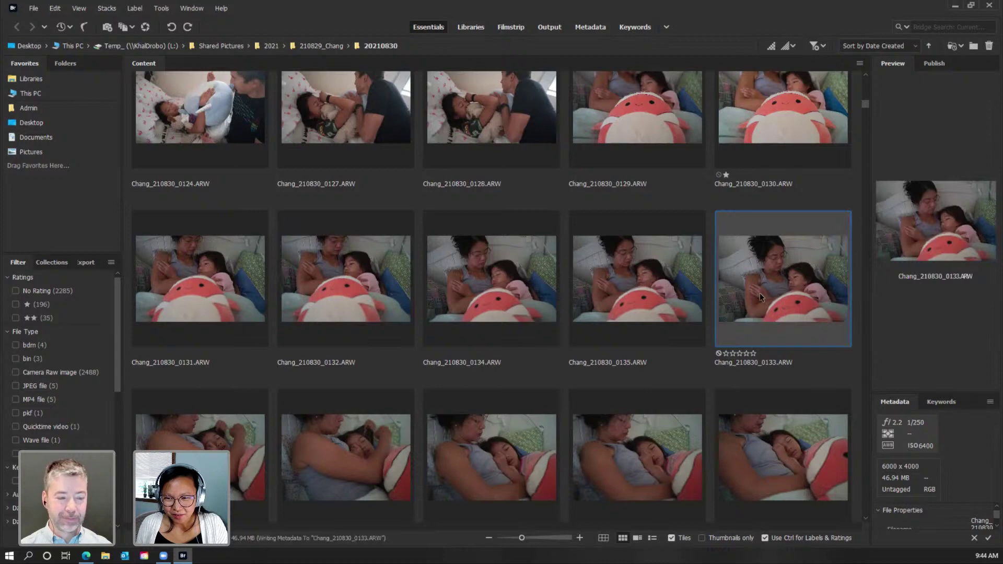
pyautogui.hotkey('ctrl', '2')
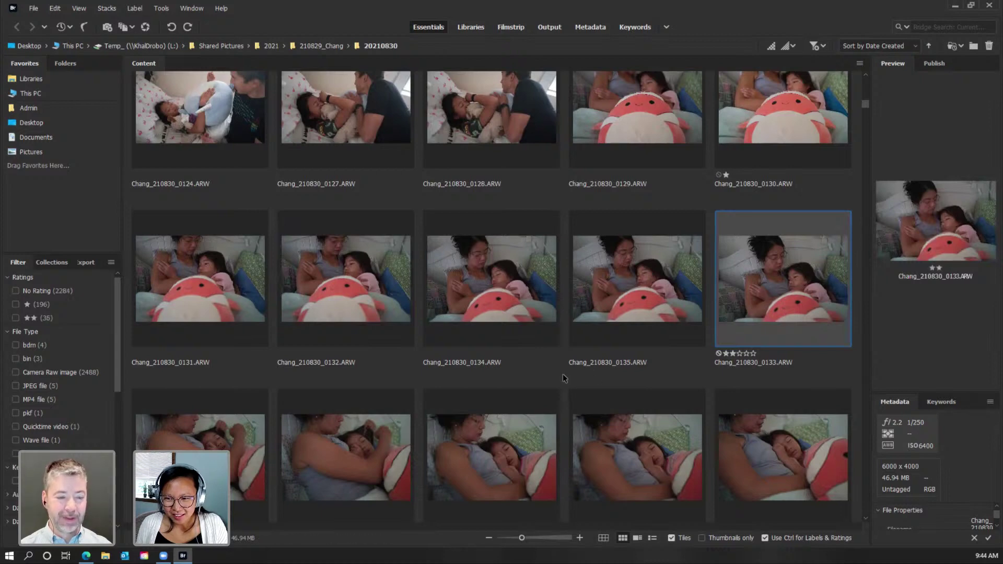
pyautogui.click(780, 140)
pyautogui.hotkey('ctrl', '2')
# Check the unrated cuddling photos 0134 and 0132 again against their similar neighbours.
pyautogui.scroll(-2, 660, 282)
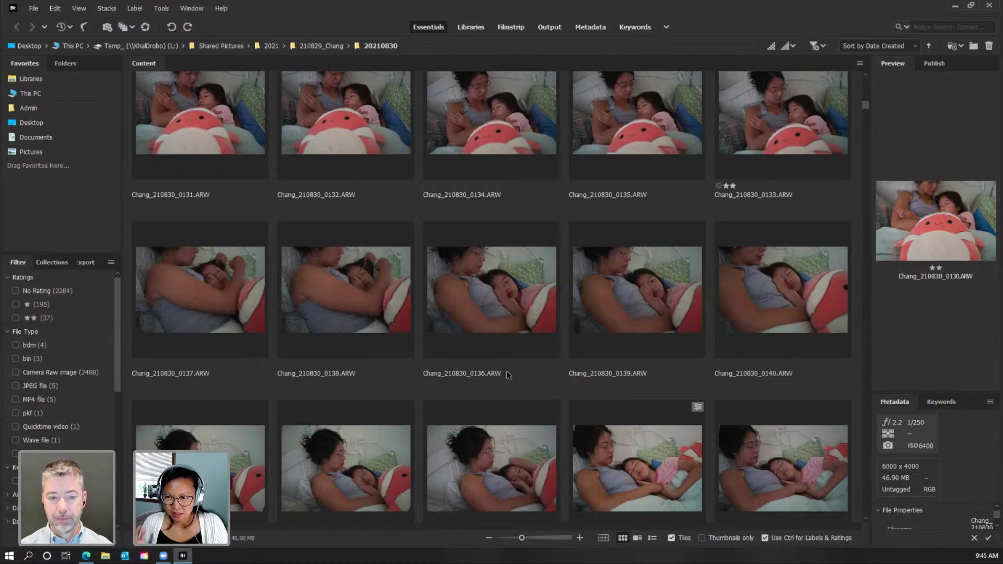
pyautogui.scroll(3, 528, 386)
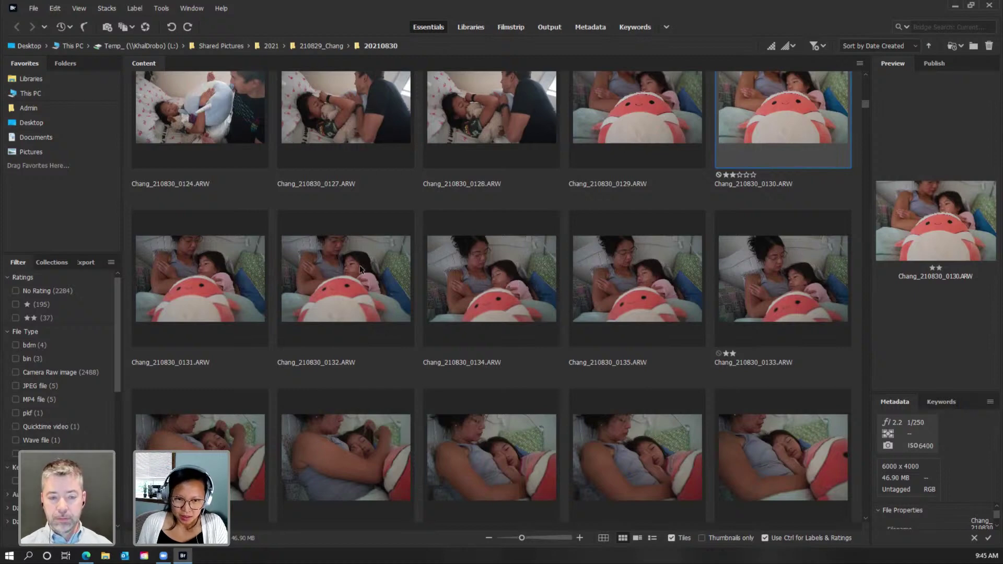
pyautogui.click(546, 280)
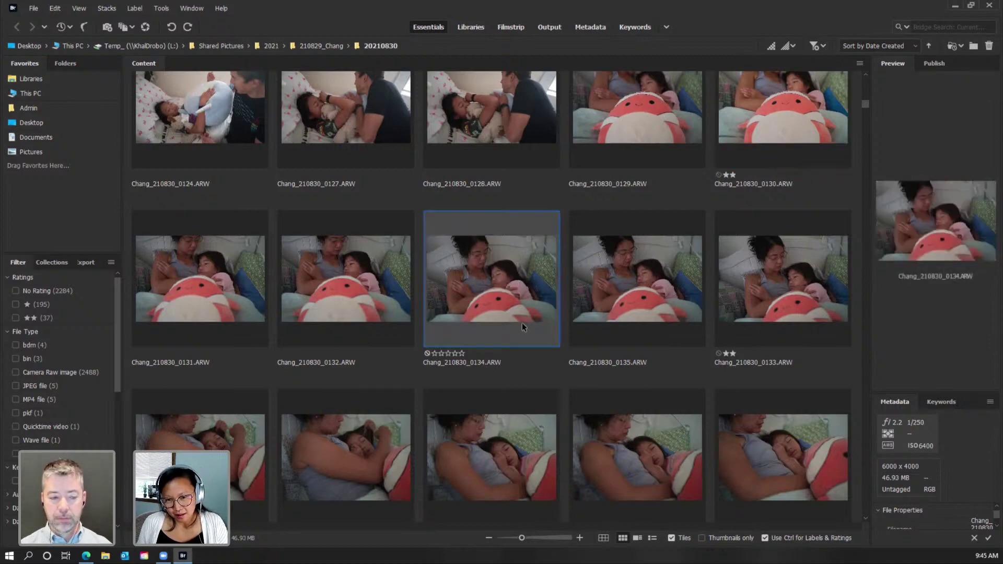
pyautogui.click(349, 294)
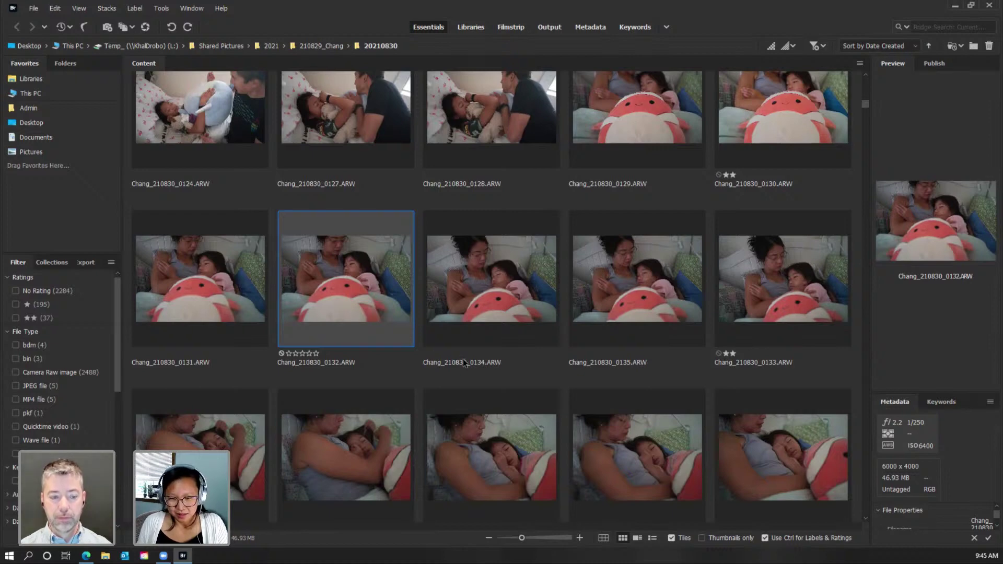
# Rate the sleeping photos 0144 and 0143 with two stars each.
pyautogui.scroll(-2, 464, 362)
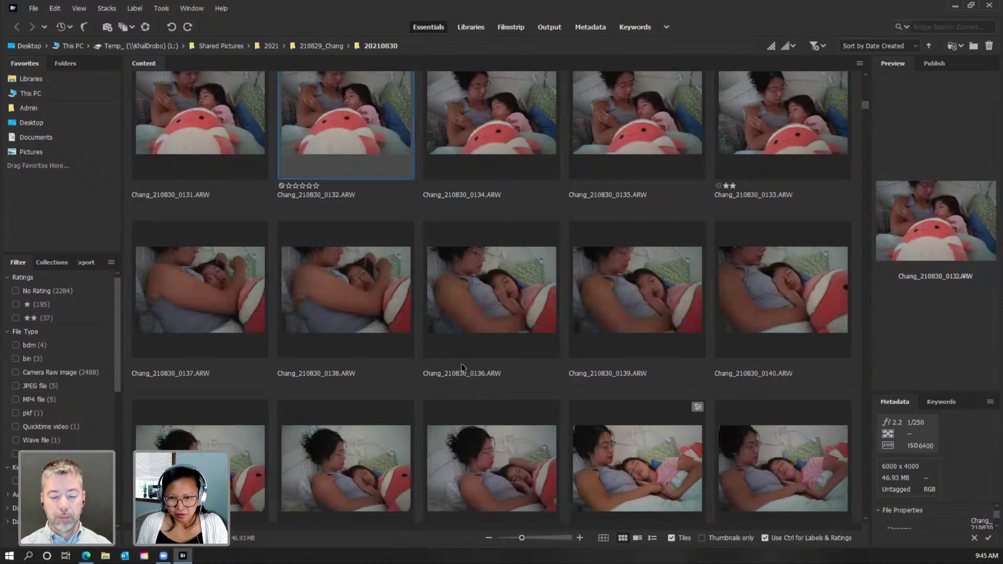
pyautogui.click(622, 472)
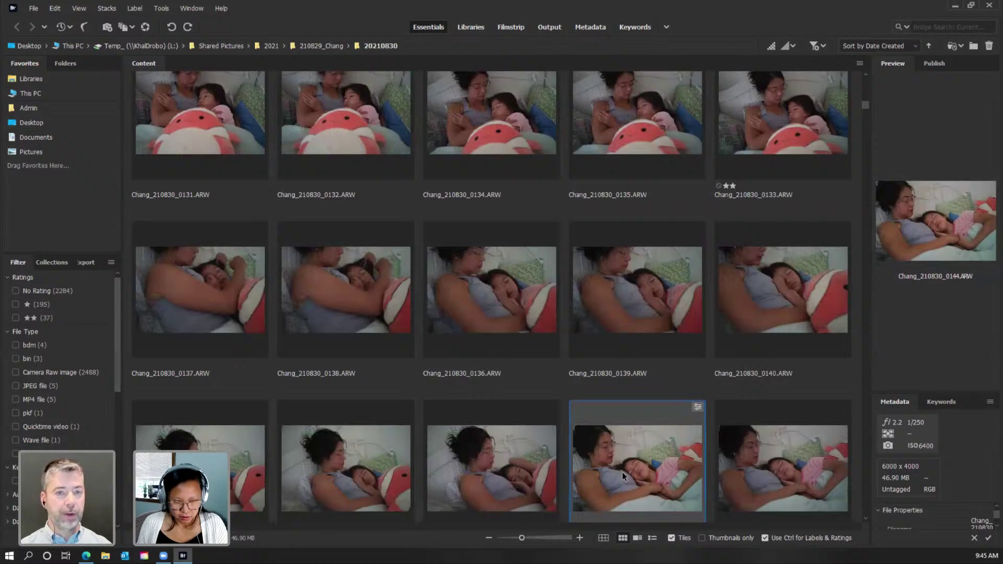
pyautogui.hotkey('ctrl', '2')
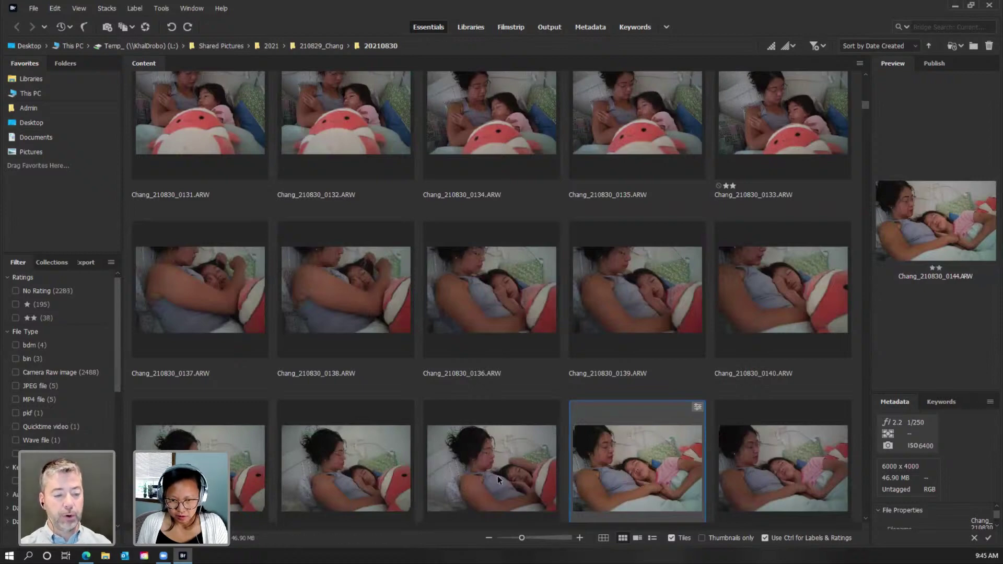
pyautogui.click(497, 475)
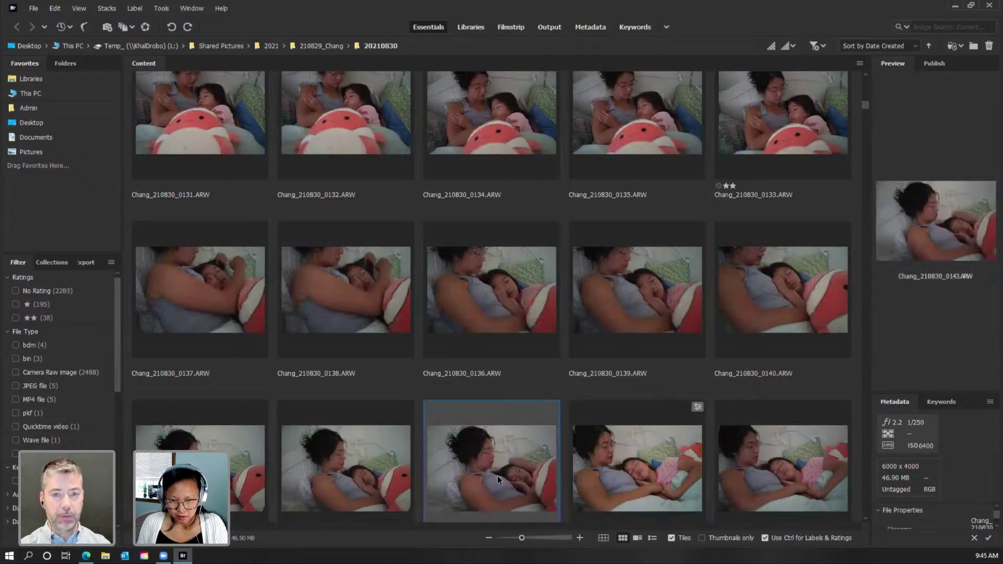
pyautogui.hotkey('ctrl', '2')
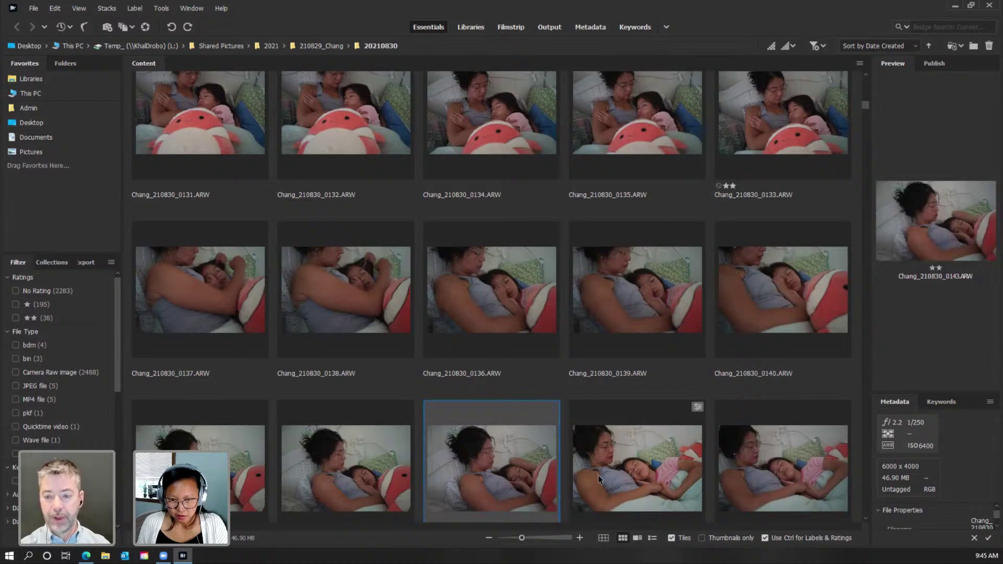
# Review the two-star choices among the bedroom photos from 0086 to 0144 and preview the unrated photo 0122.
pyautogui.scroll(-2, 598, 475)
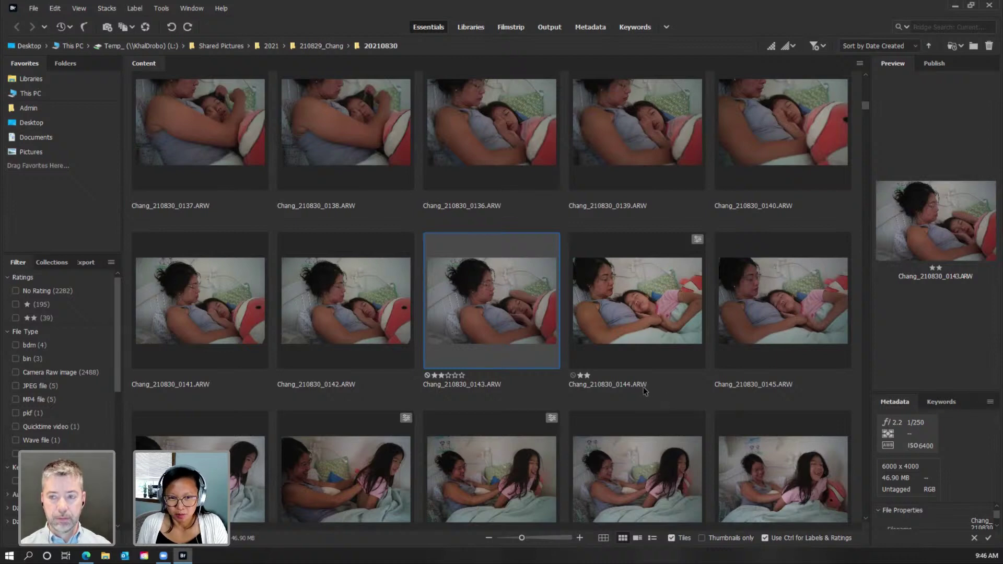
pyautogui.moveTo(865, 108); pyautogui.dragTo(863, 100)
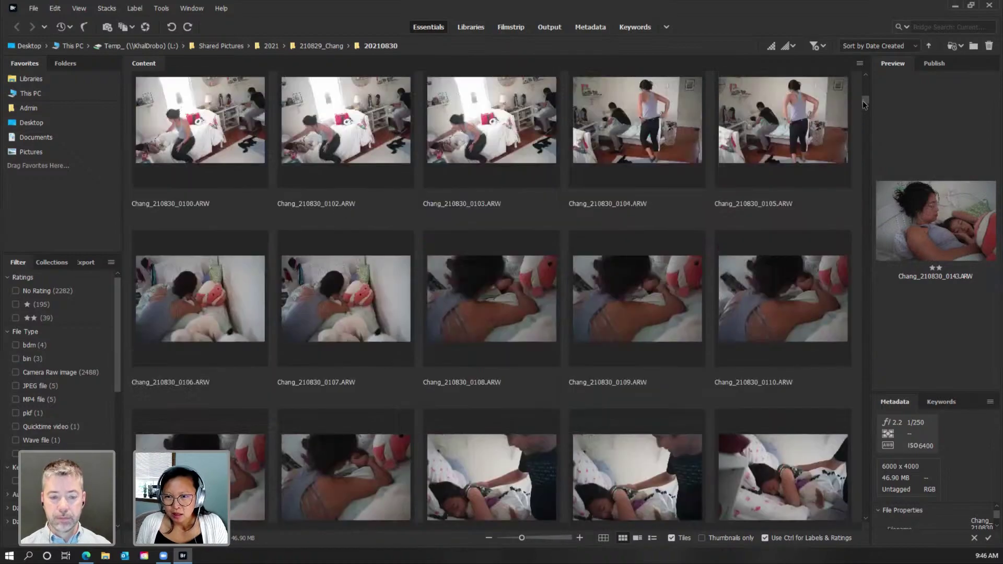
pyautogui.scroll(5, 527, 275)
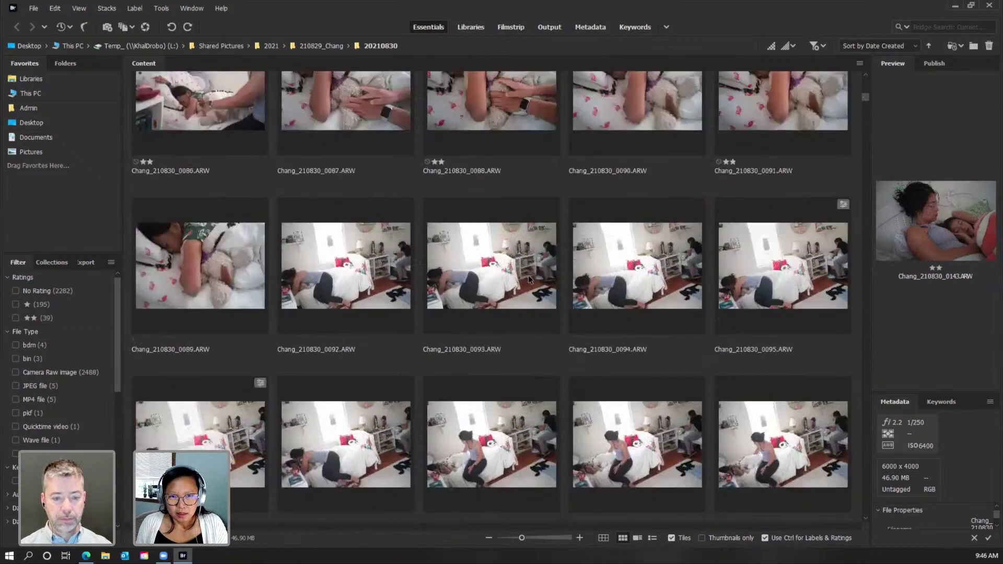
pyautogui.scroll(-5, 529, 279)
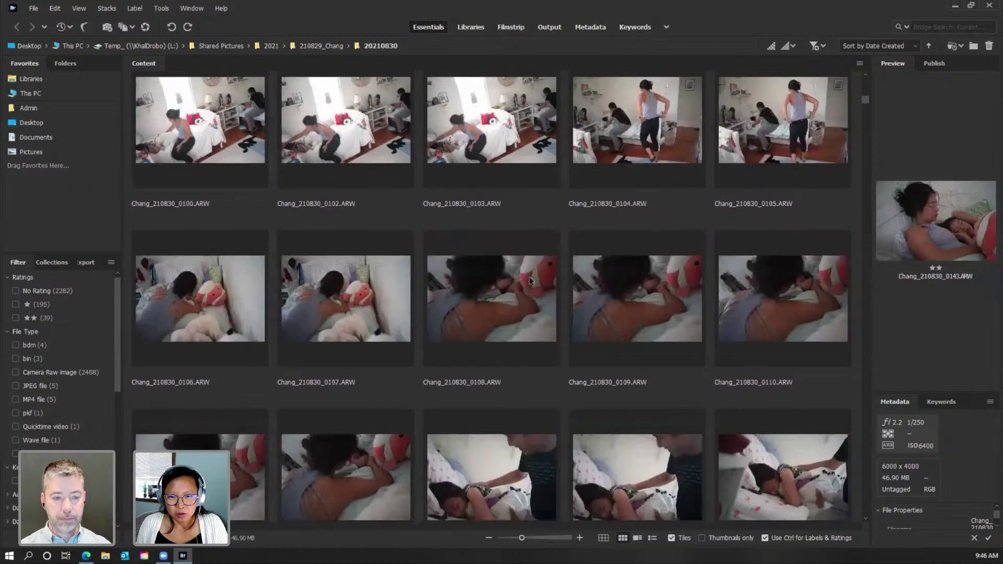
pyautogui.scroll(-6, 530, 281)
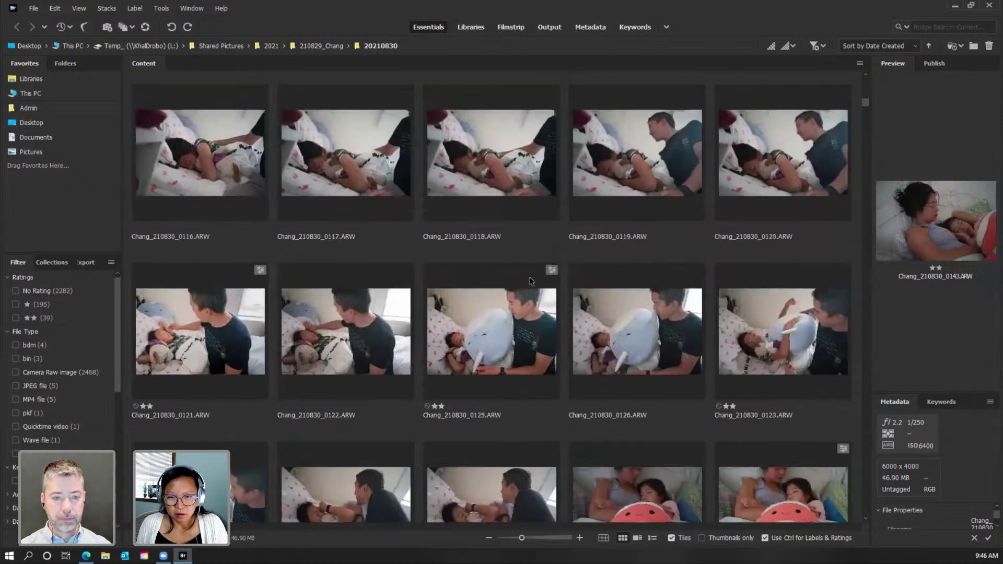
pyautogui.scroll(-2, 528, 277)
pyautogui.click(400, 135)
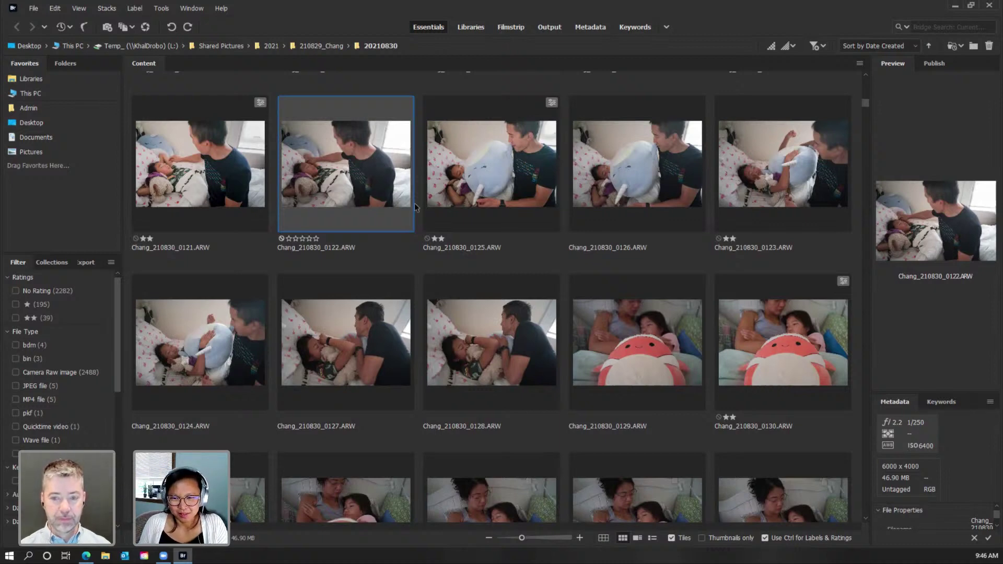
# Rate the laughing-in-bed photos 0147, 0148, 0150, 0151 and 0154 with two stars each.
pyautogui.scroll(-6, 414, 203)
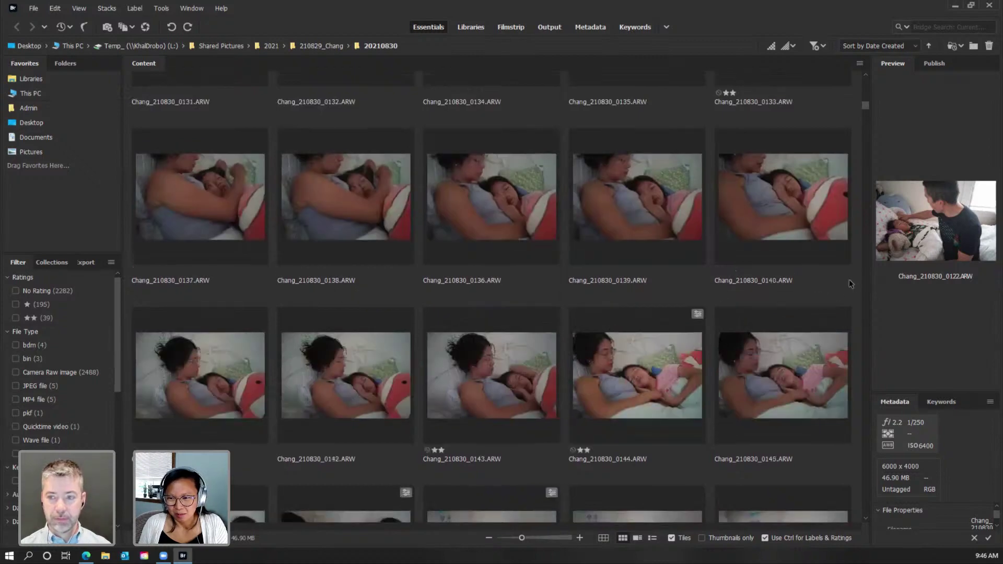
pyautogui.scroll(-4, 613, 263)
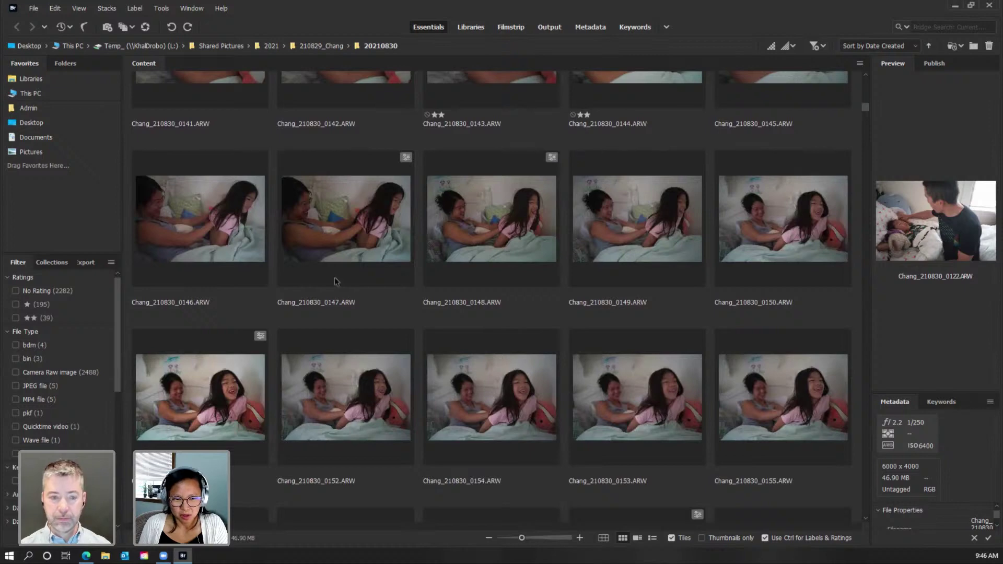
pyautogui.click(373, 237)
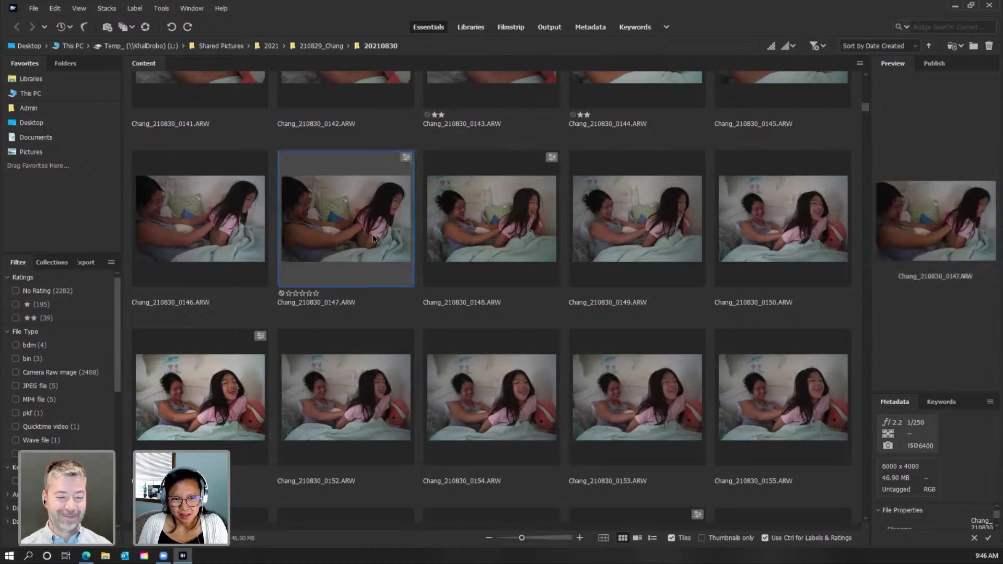
pyautogui.keyDown('ctrl'); pyautogui.click(501, 241); pyautogui.keyUp('ctrl')
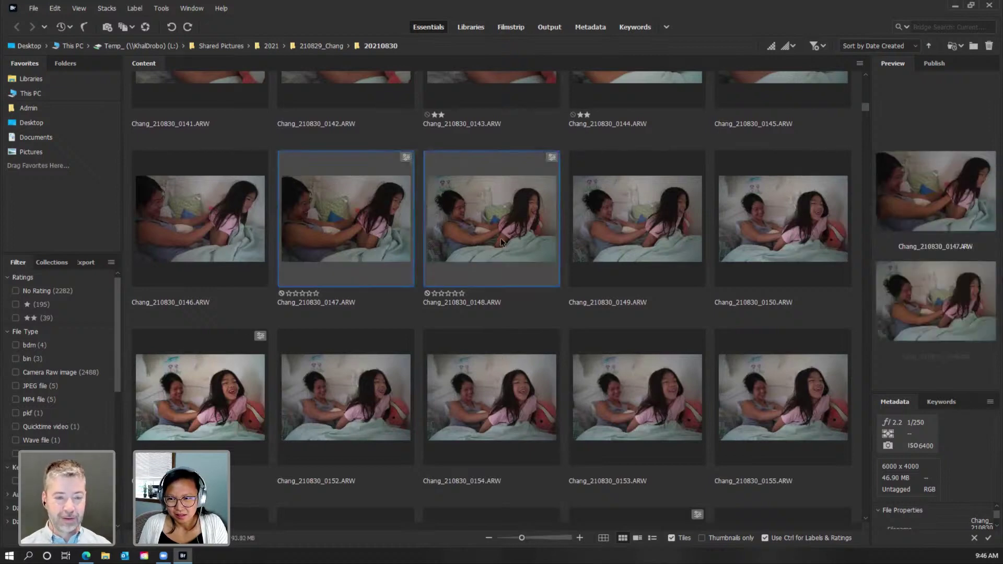
pyautogui.keyDown('ctrl'); pyautogui.click(782, 220); pyautogui.keyUp('ctrl')
pyautogui.keyDown('ctrl'); pyautogui.click(197, 414); pyautogui.keyUp('ctrl')
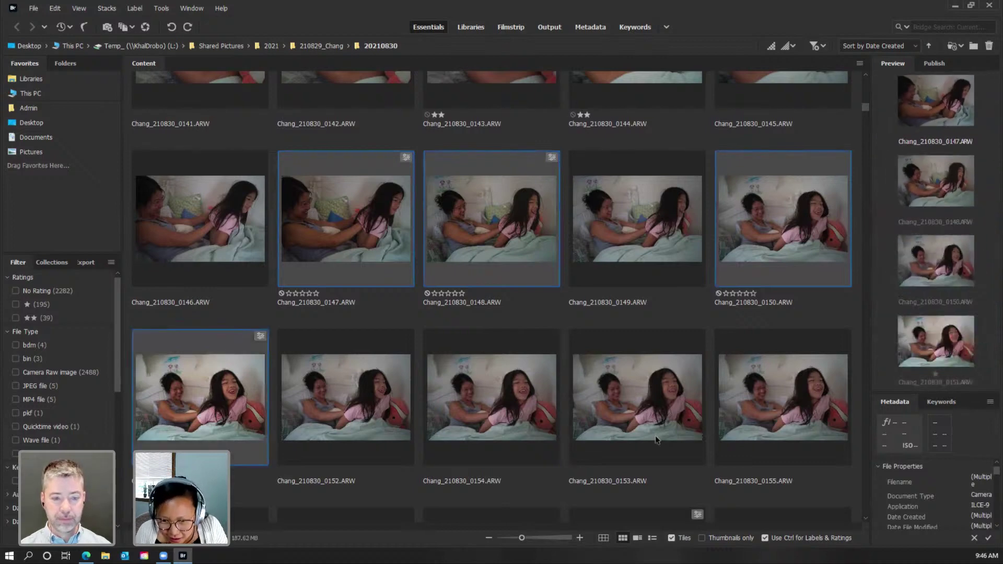
pyautogui.keyDown('ctrl'); pyautogui.click(476, 406); pyautogui.keyUp('ctrl')
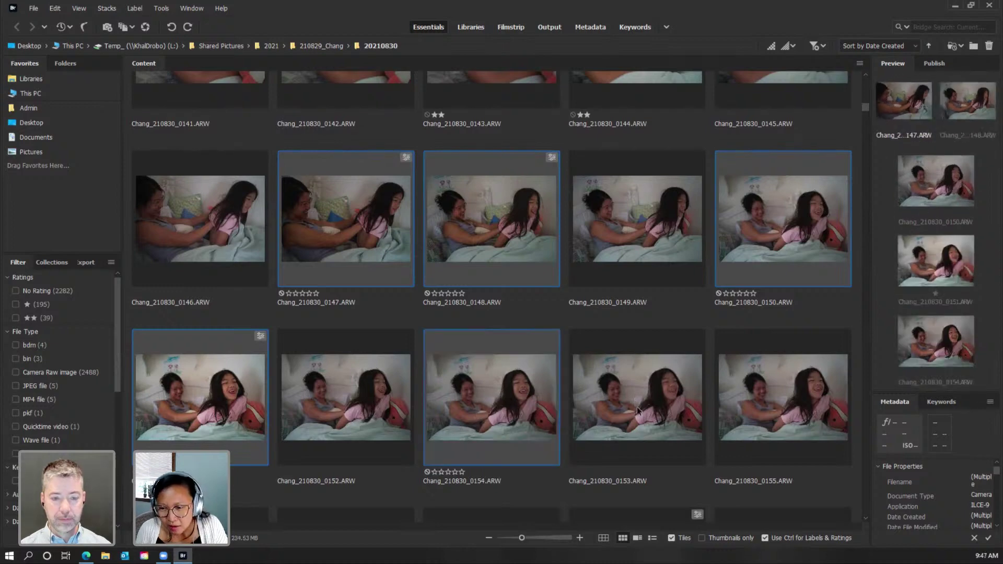
pyautogui.hotkey('ctrl', '2')
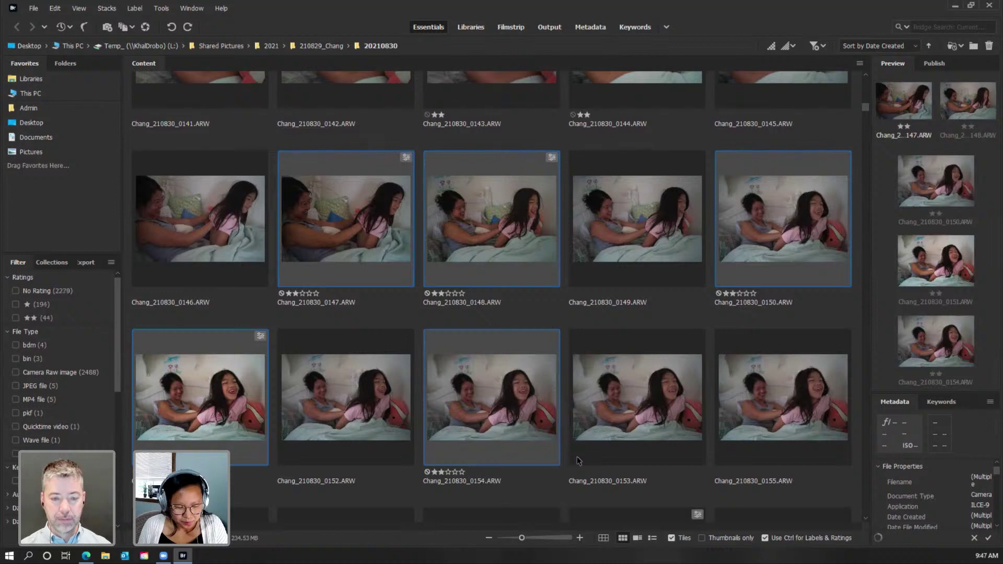
# Rate the overhead bed photos 0156, 0159, 0163, 0167, 0168 and 0169 with two stars each.
pyautogui.scroll(-1, 578, 461)
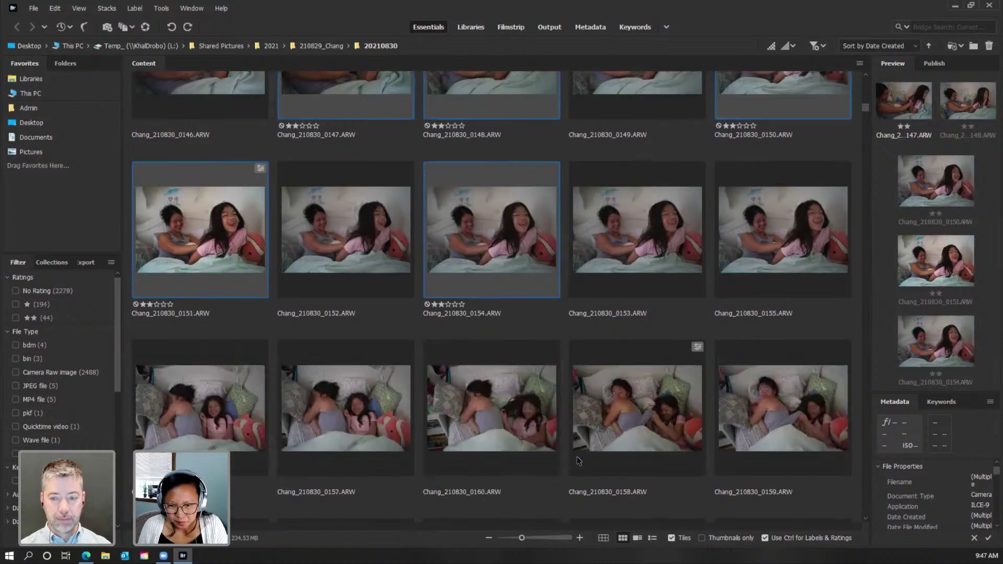
pyautogui.scroll(-1, 578, 460)
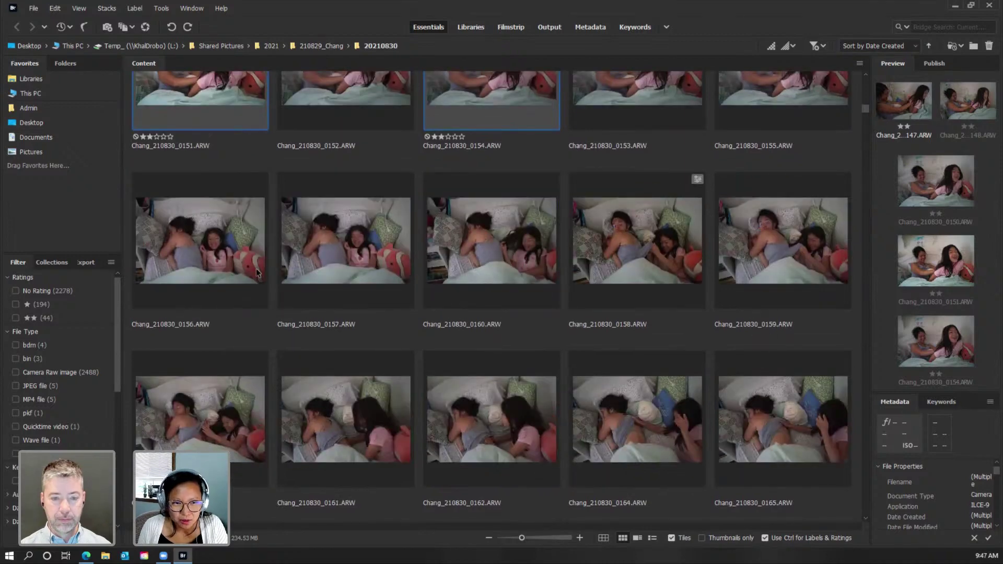
pyautogui.click(220, 259)
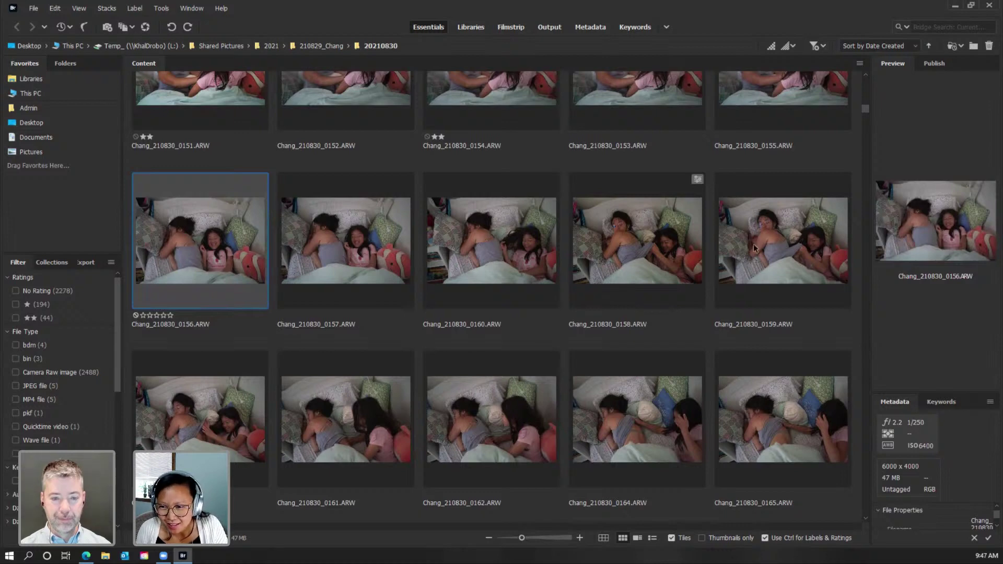
pyautogui.keyDown('ctrl'); pyautogui.click(761, 293); pyautogui.keyUp('ctrl')
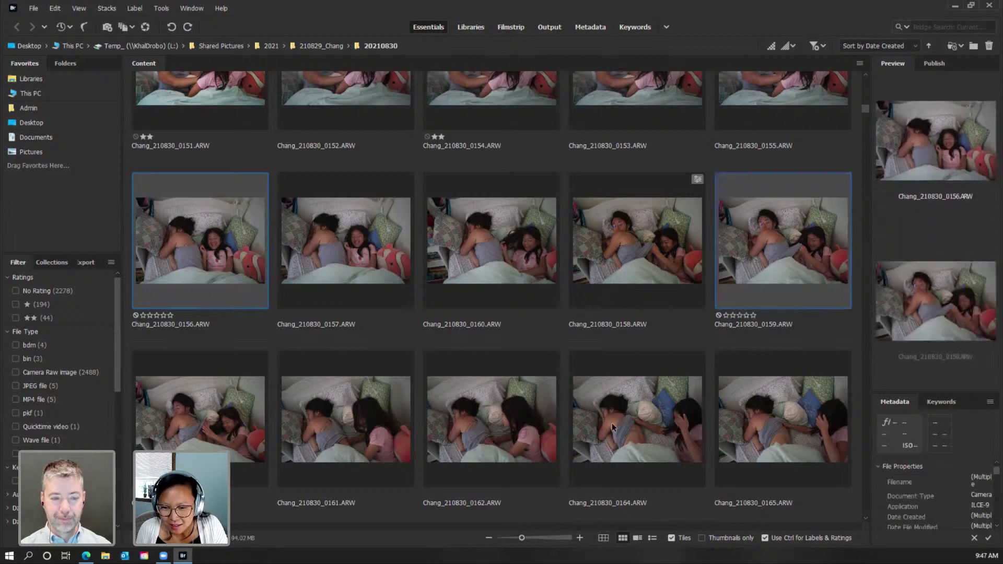
pyautogui.keyDown('ctrl'); pyautogui.click(220, 447); pyautogui.keyUp('ctrl')
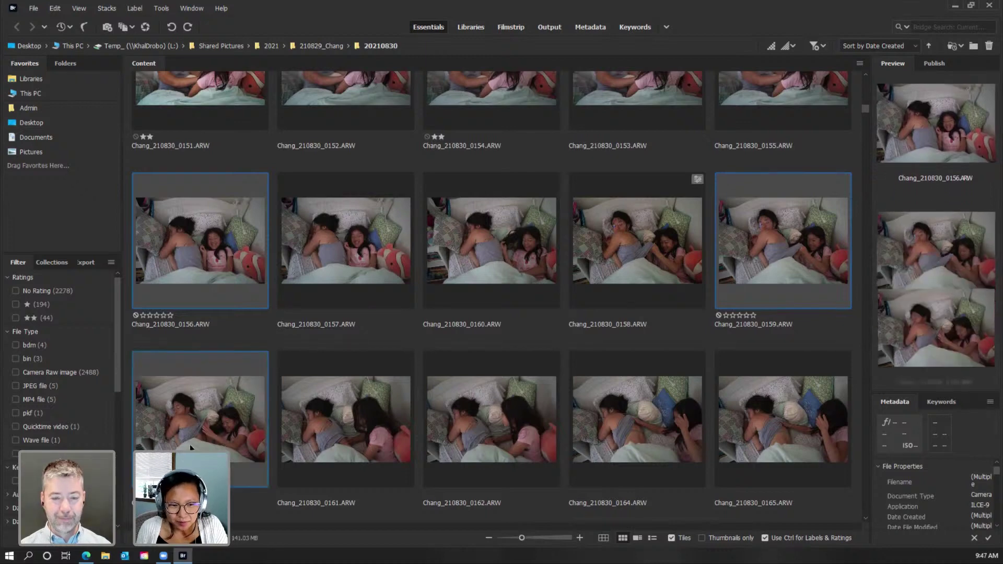
pyautogui.scroll(-3, 376, 422)
pyautogui.keyDown('ctrl'); pyautogui.click(376, 423); pyautogui.keyUp('ctrl')
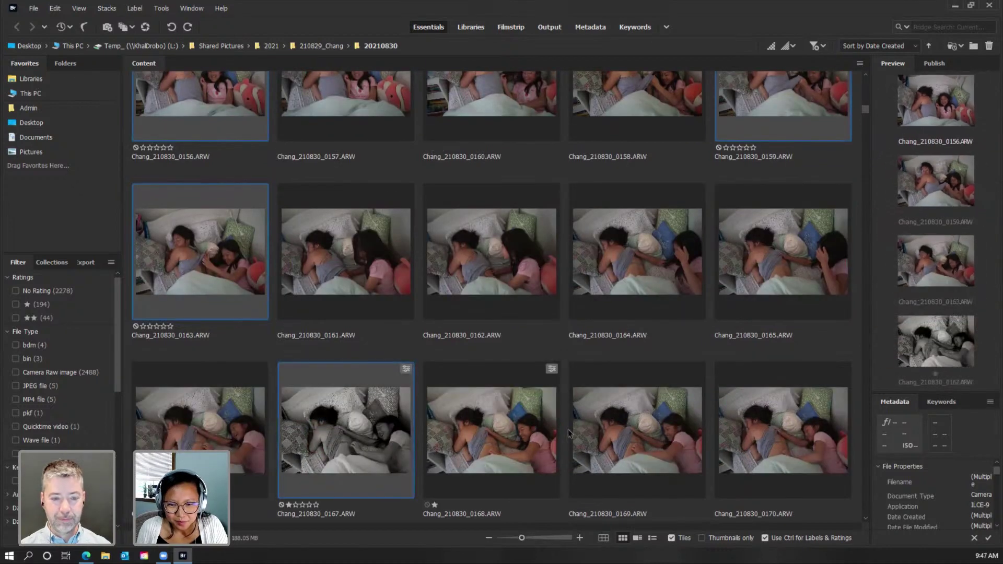
pyautogui.keyDown('ctrl'); pyautogui.click(543, 435); pyautogui.keyUp('ctrl')
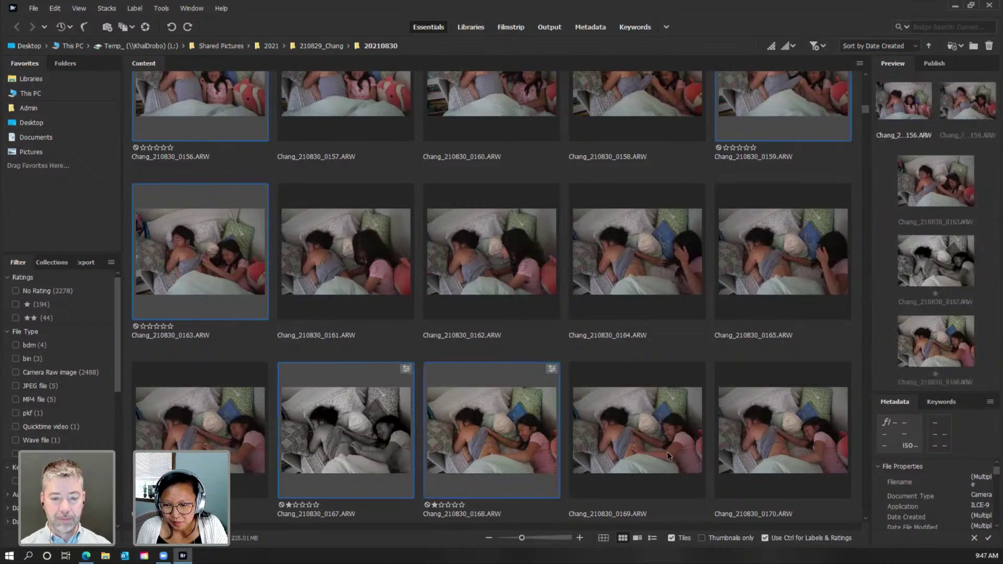
pyautogui.keyDown('ctrl'); pyautogui.click(637, 456); pyautogui.keyUp('ctrl')
pyautogui.scroll(-3, 638, 456)
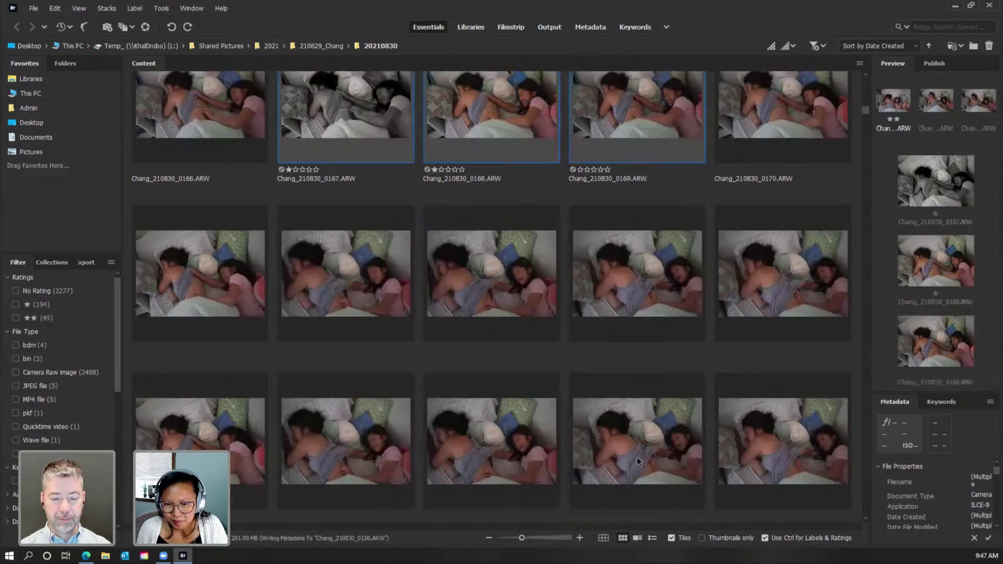
# Give the similar back-scratching photos 0176 and 0184 two stars each.
pyautogui.scroll(-3, 638, 457)
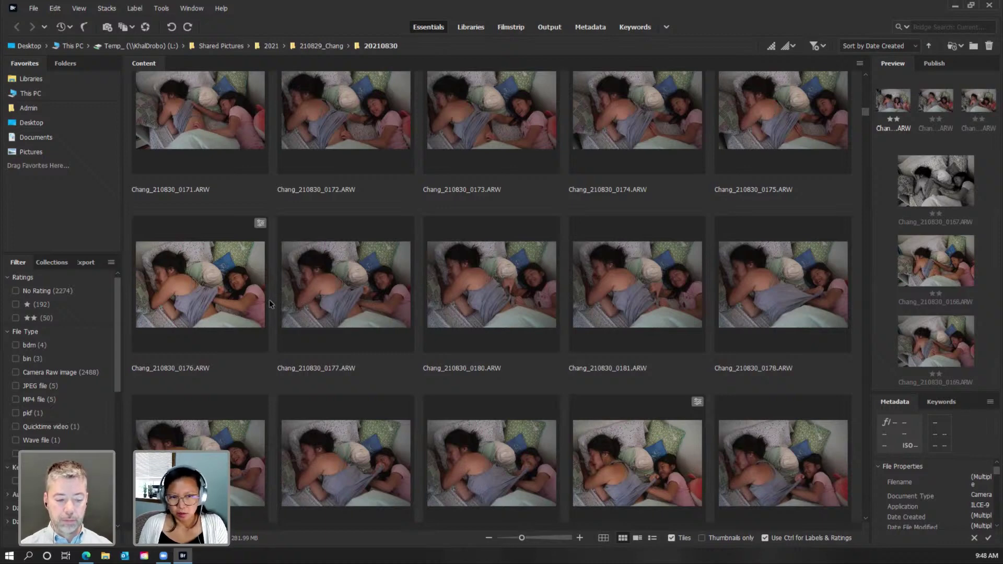
pyautogui.click(255, 300)
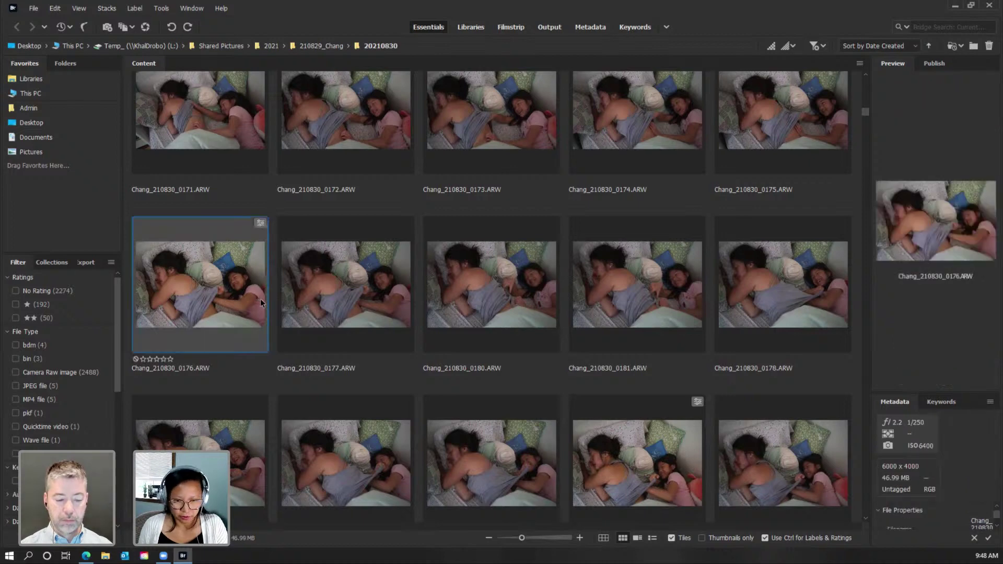
pyautogui.hotkey('ctrl', '2')
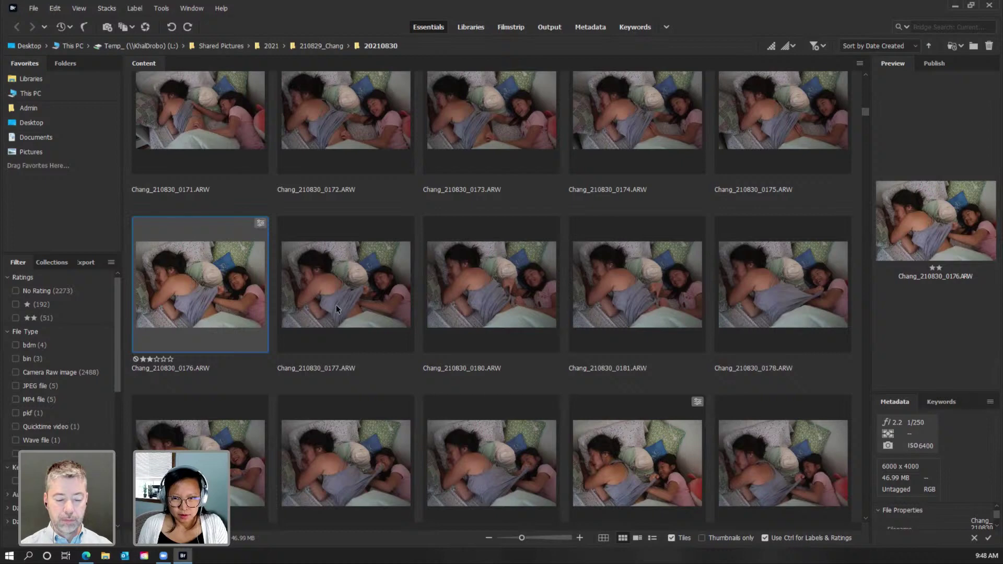
pyautogui.scroll(-3, 337, 306)
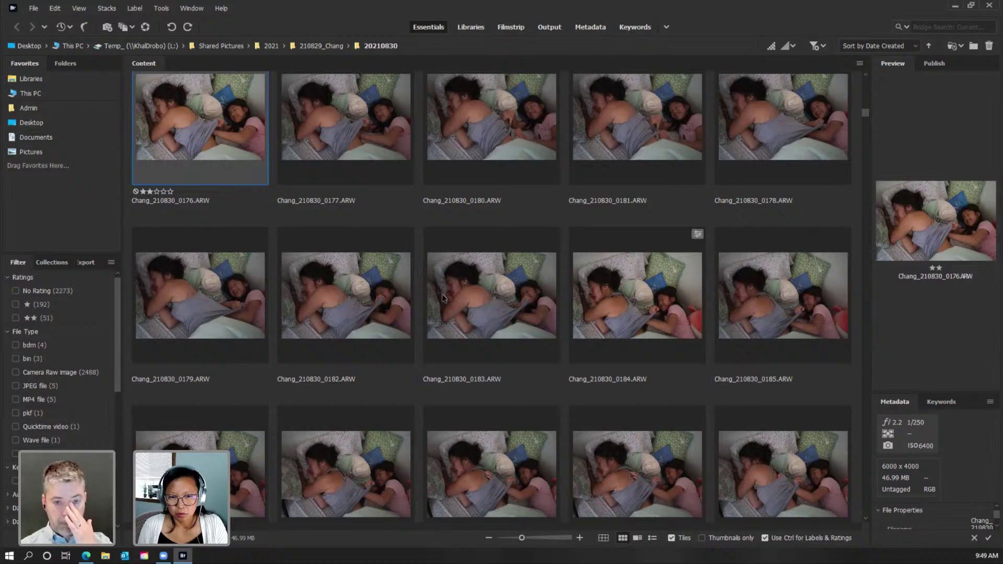
pyautogui.click(622, 315)
pyautogui.hotkey('ctrl', '2')
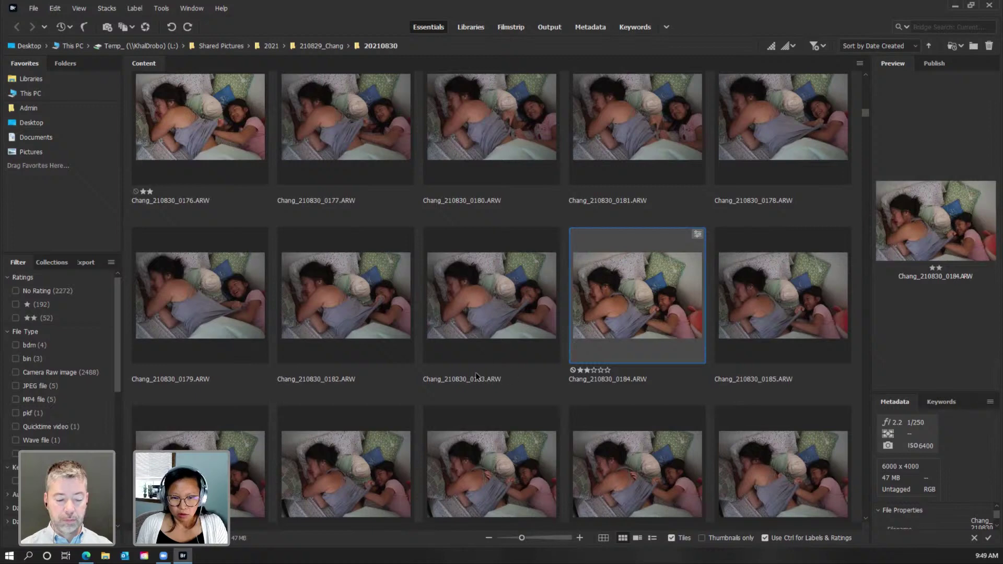
# Select photos 0187, 0192 and 0189 from the next similar series and rate them with two stars.
pyautogui.scroll(-1, 476, 376)
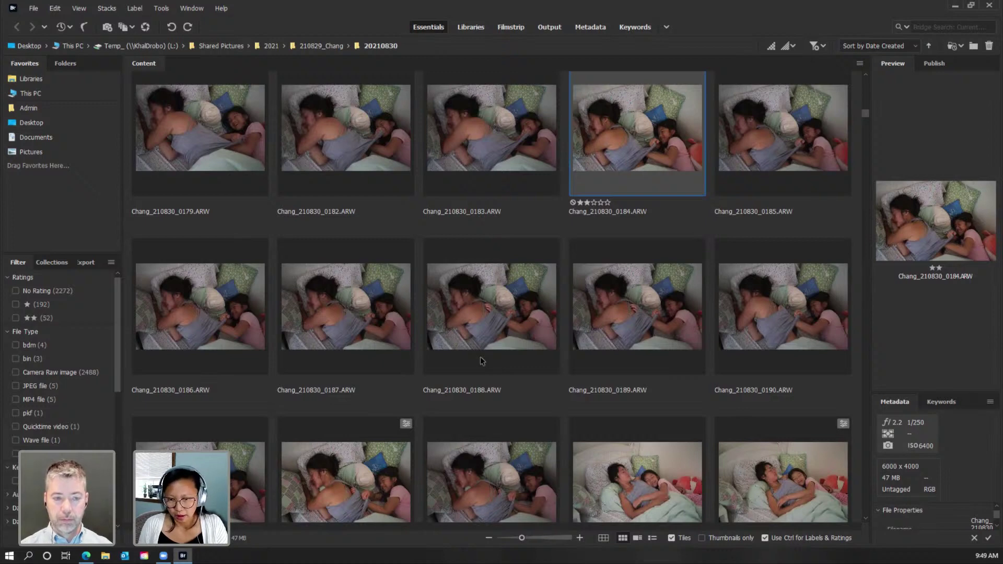
pyautogui.click(365, 346)
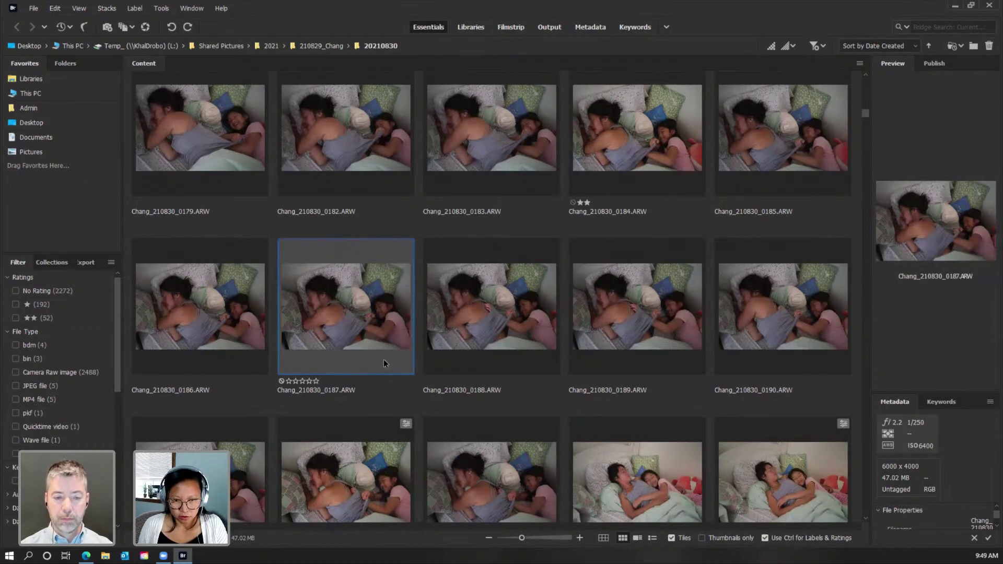
pyautogui.keyDown('ctrl'); pyautogui.click(355, 454); pyautogui.keyUp('ctrl')
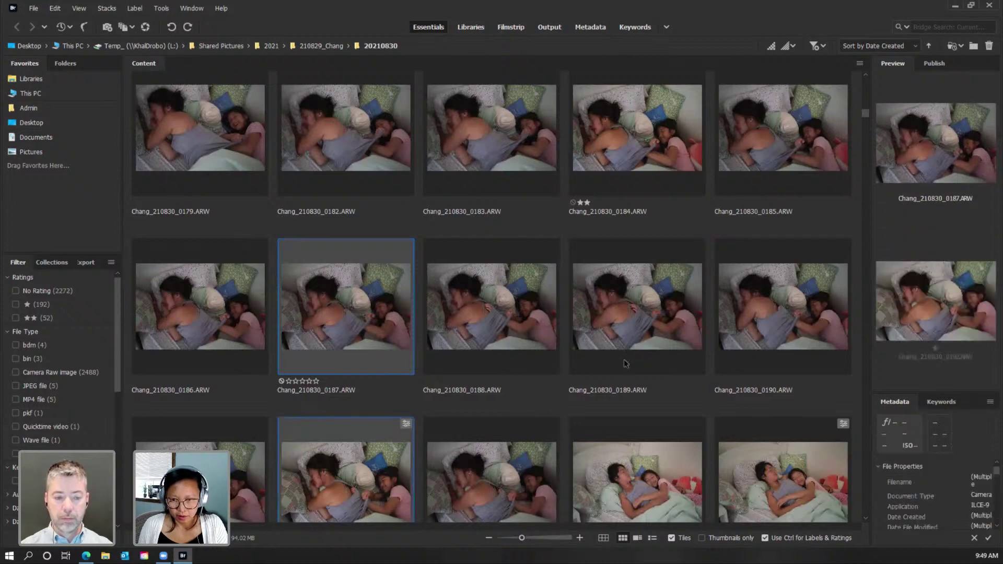
pyautogui.keyDown('ctrl'); pyautogui.click(653, 332); pyautogui.keyUp('ctrl')
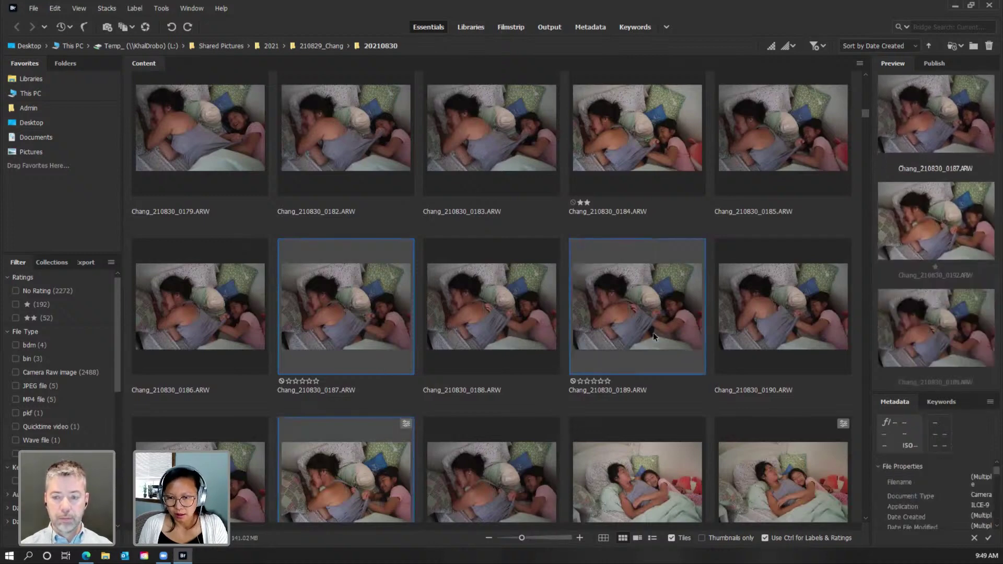
pyautogui.hotkey('ctrl', '2')
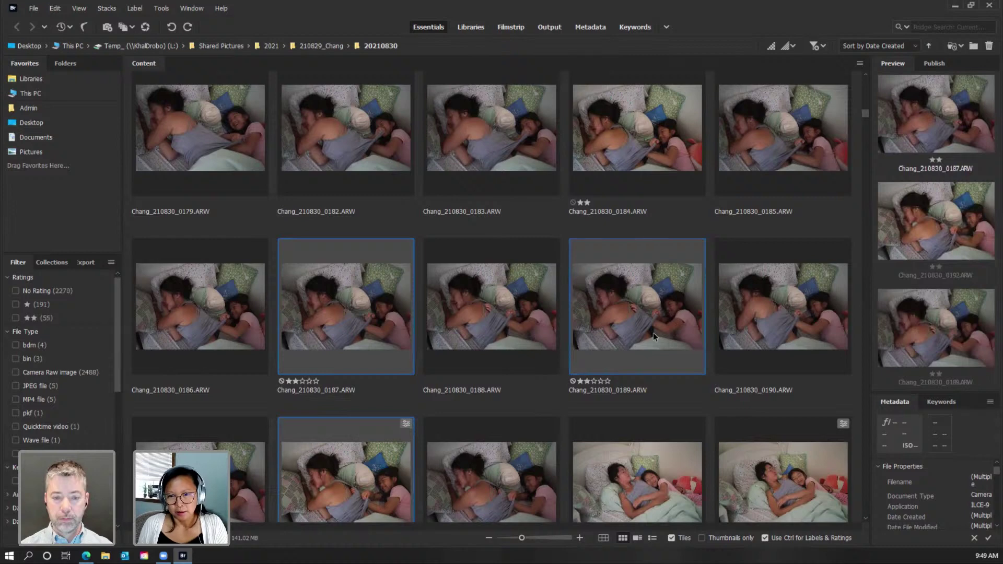
# Rate the smiling close-up 0199 and the pale window photo 0208 with two stars.
pyautogui.scroll(-5, 653, 332)
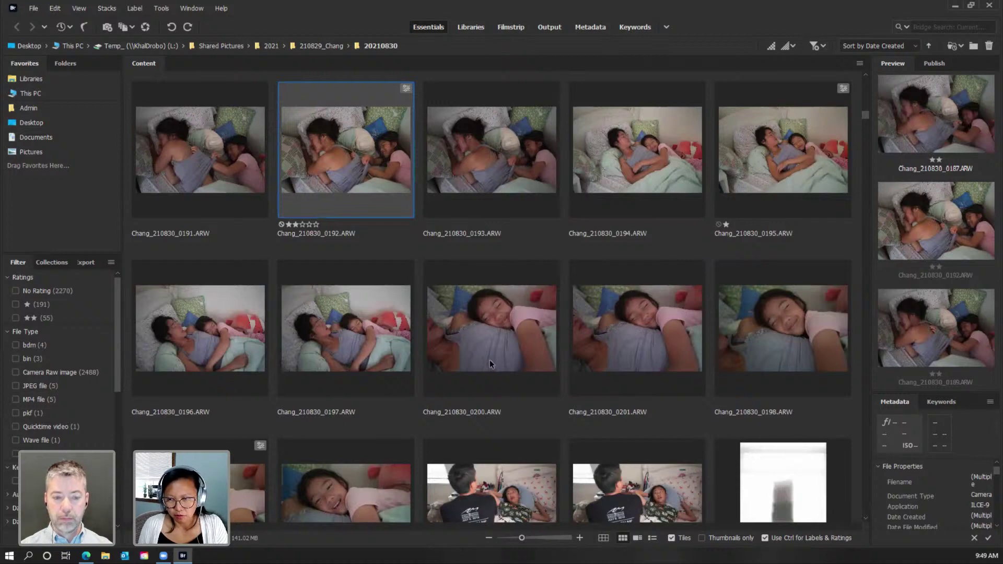
pyautogui.scroll(-3, 490, 360)
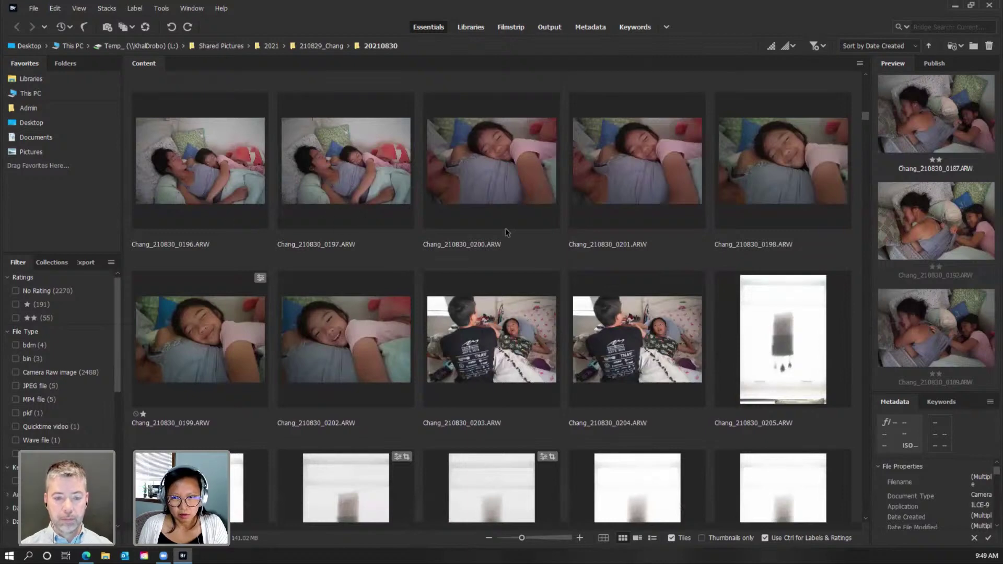
pyautogui.click(206, 367)
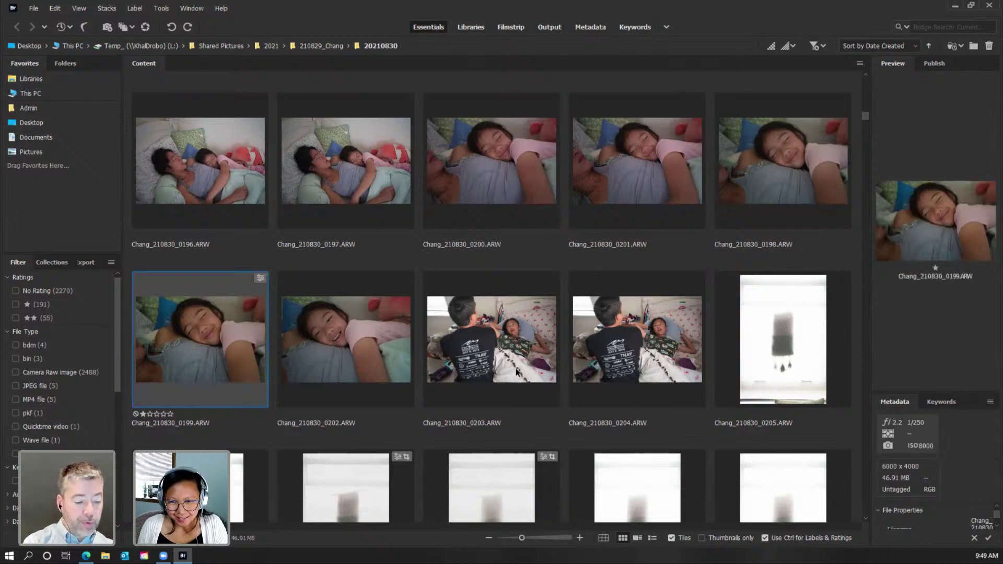
pyautogui.scroll(-3, 517, 373)
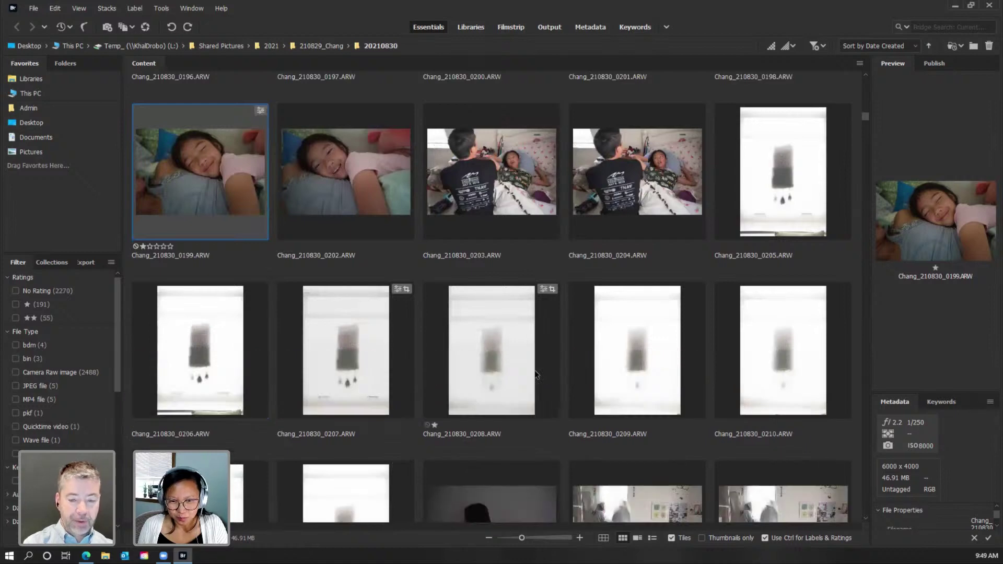
pyautogui.keyDown('ctrl'); pyautogui.click(497, 375); pyautogui.keyUp('ctrl')
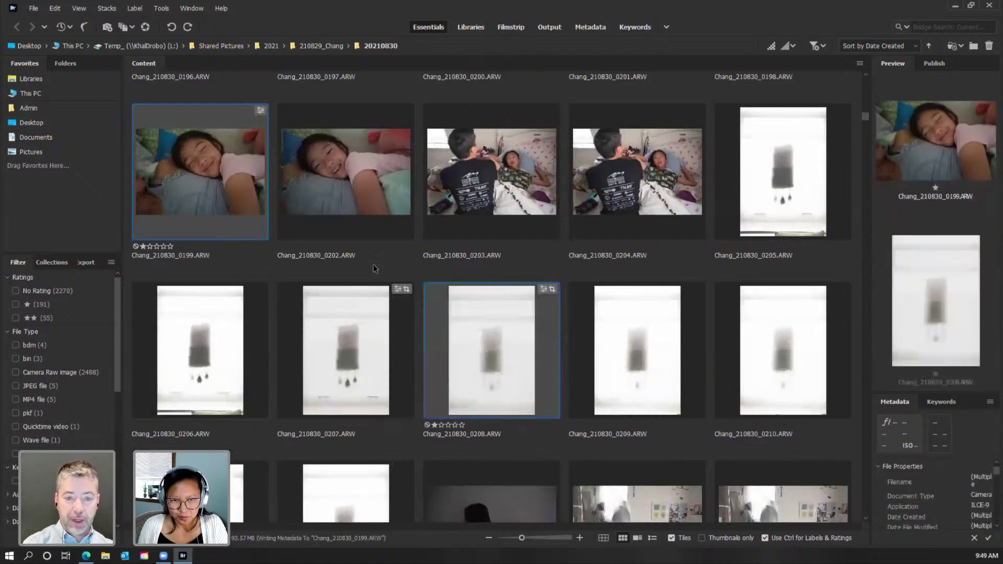
pyautogui.hotkey('ctrl', '2')
# Preview the unrated photos 0202, 0203 and 0204 to compare them with their similar neighbours.
pyautogui.scroll(3, 373, 275)
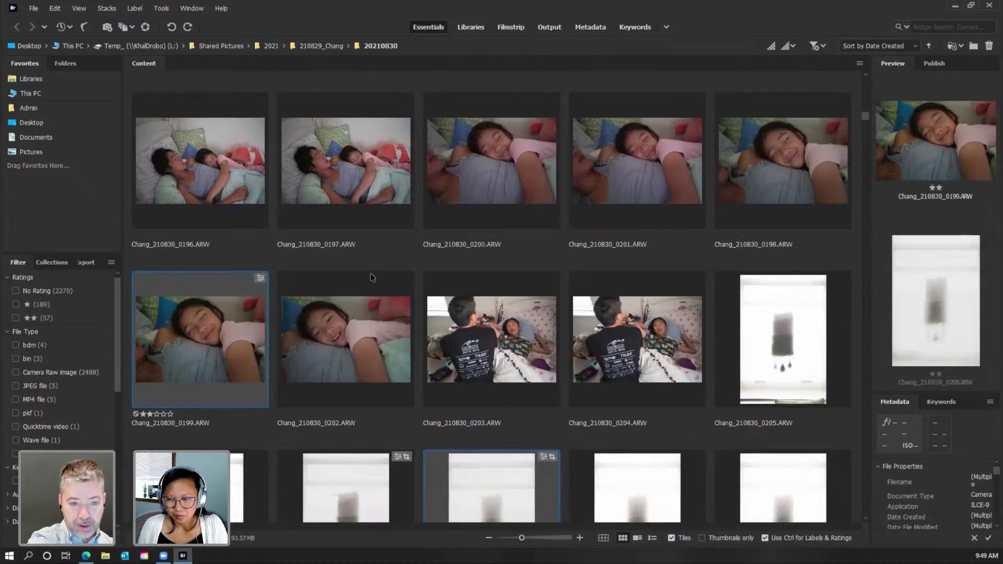
pyautogui.click(505, 350)
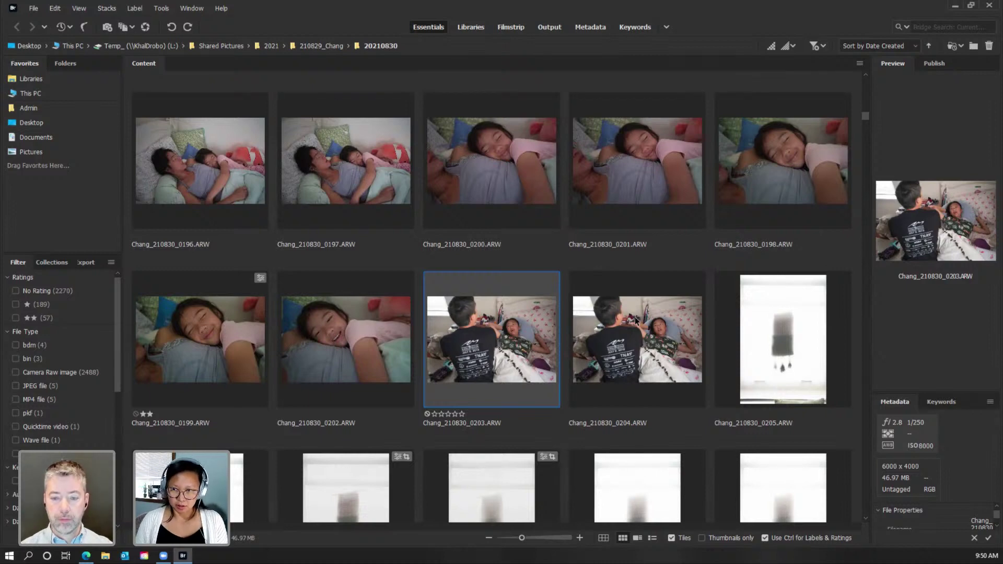
pyautogui.click(323, 319)
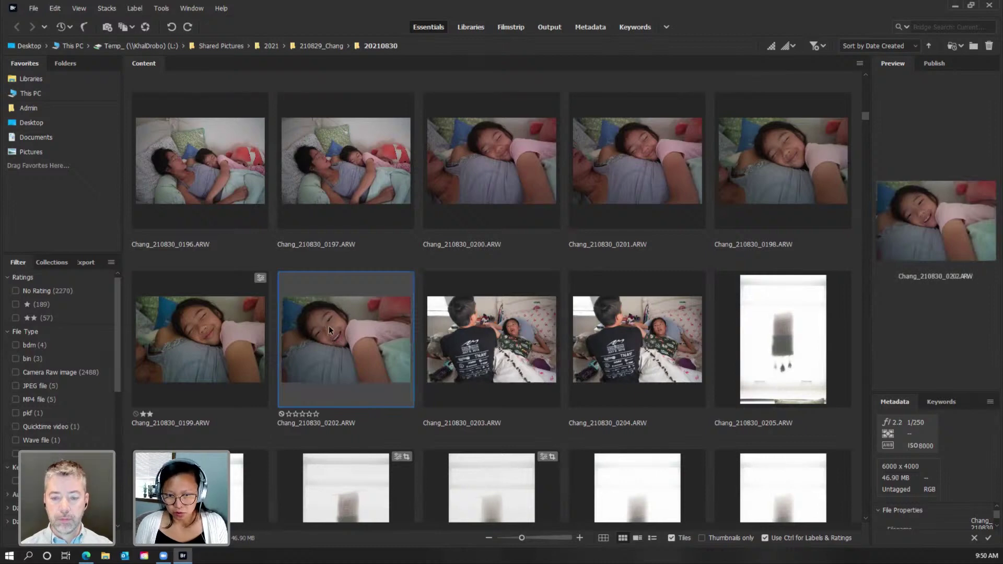
pyautogui.click(525, 369)
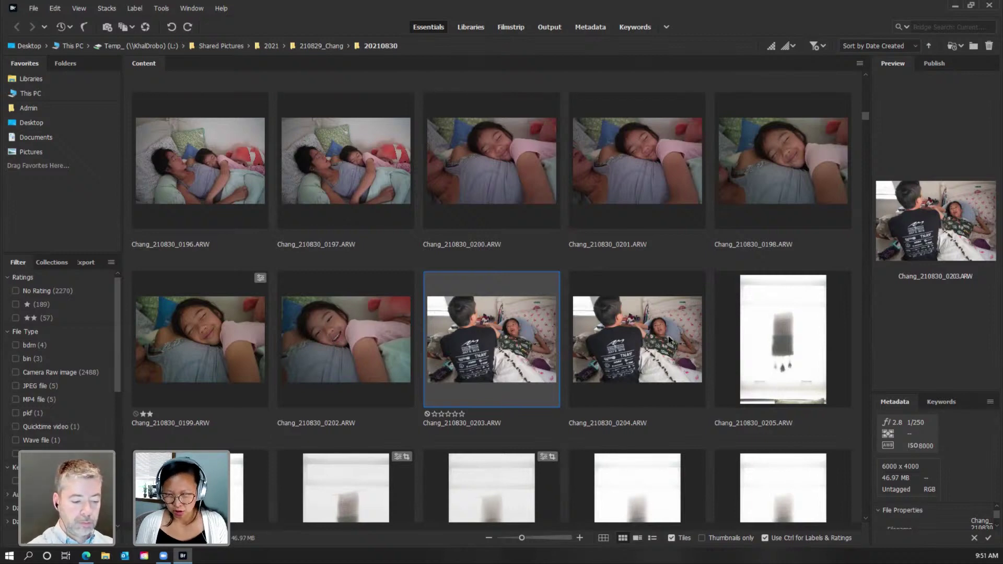
pyautogui.click(648, 368)
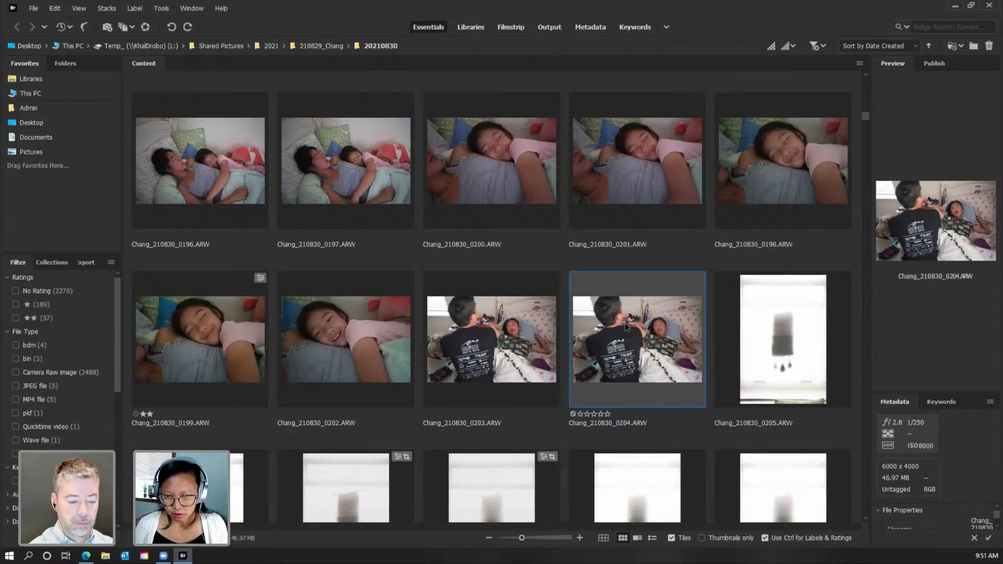
# Select the pale window photos 0208, 0207 and 0210 together and rate them with two stars.
pyautogui.scroll(-3, 627, 328)
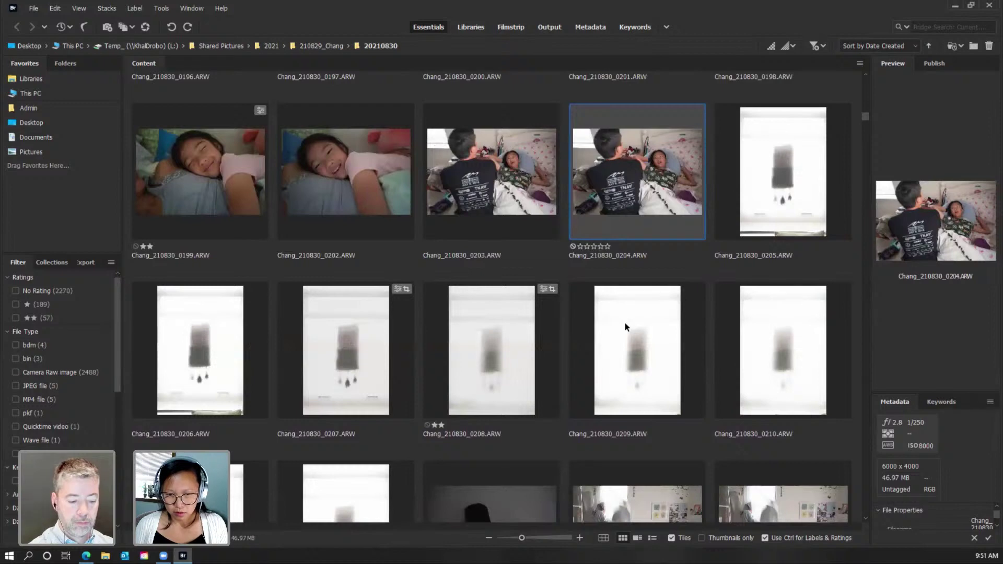
pyautogui.click(503, 368)
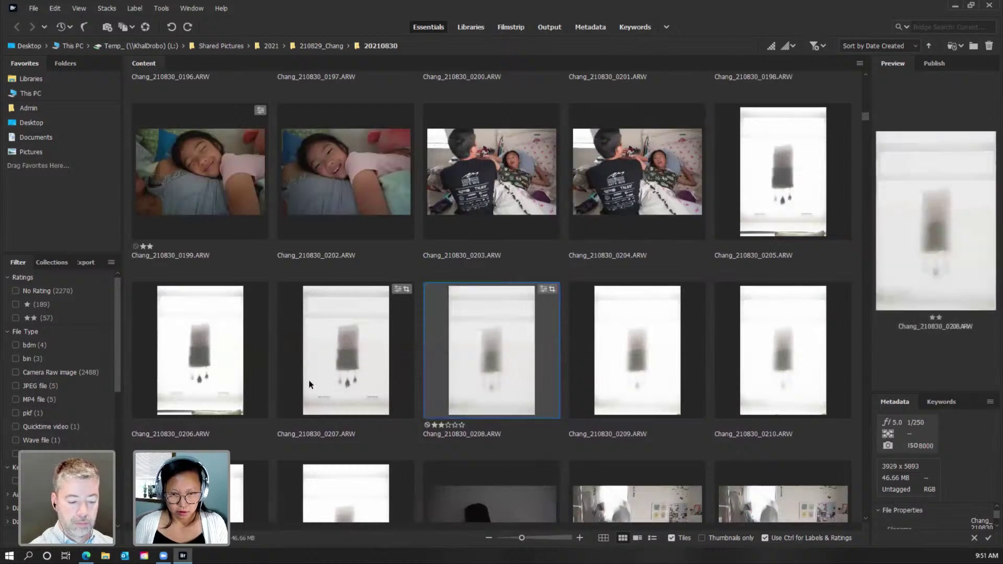
pyautogui.keyDown('ctrl'); pyautogui.click(308, 381); pyautogui.keyUp('ctrl')
pyautogui.keyDown('ctrl'); pyautogui.click(782, 382); pyautogui.keyUp('ctrl')
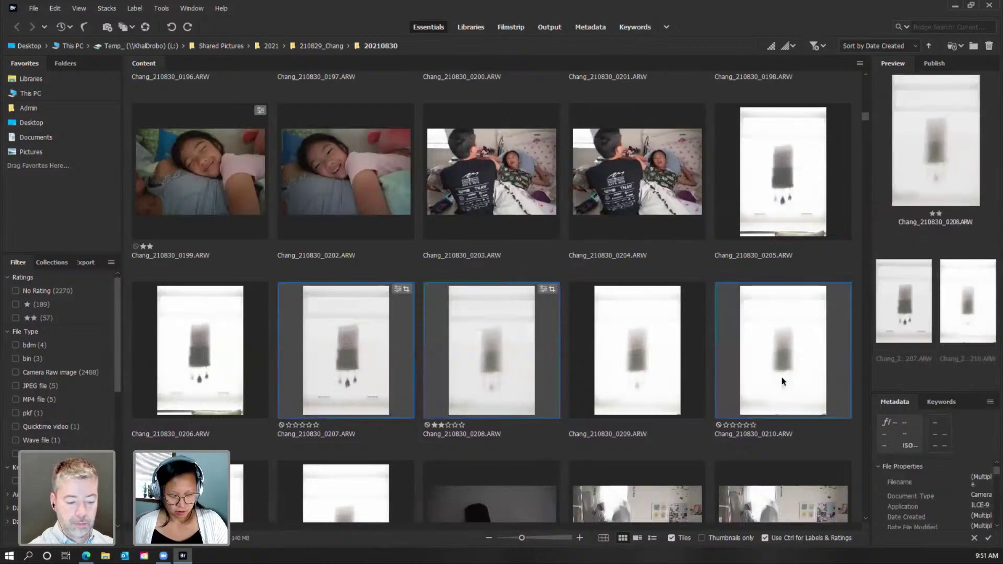
pyautogui.hotkey('ctrl', '2')
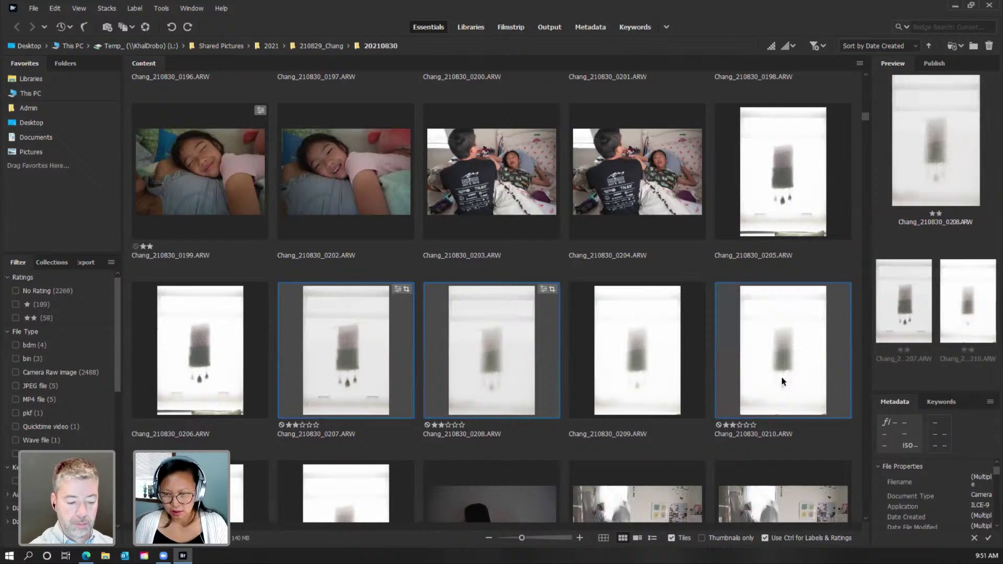
# Give the last pale window photo of the series, 0212, a two-star rating.
pyautogui.scroll(-3, 782, 381)
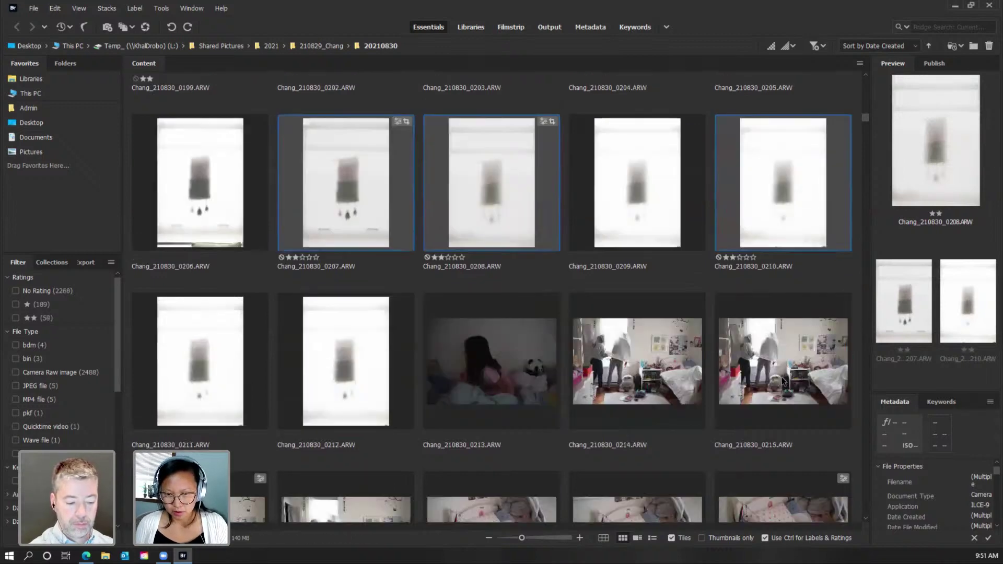
pyautogui.scroll(-3, 782, 381)
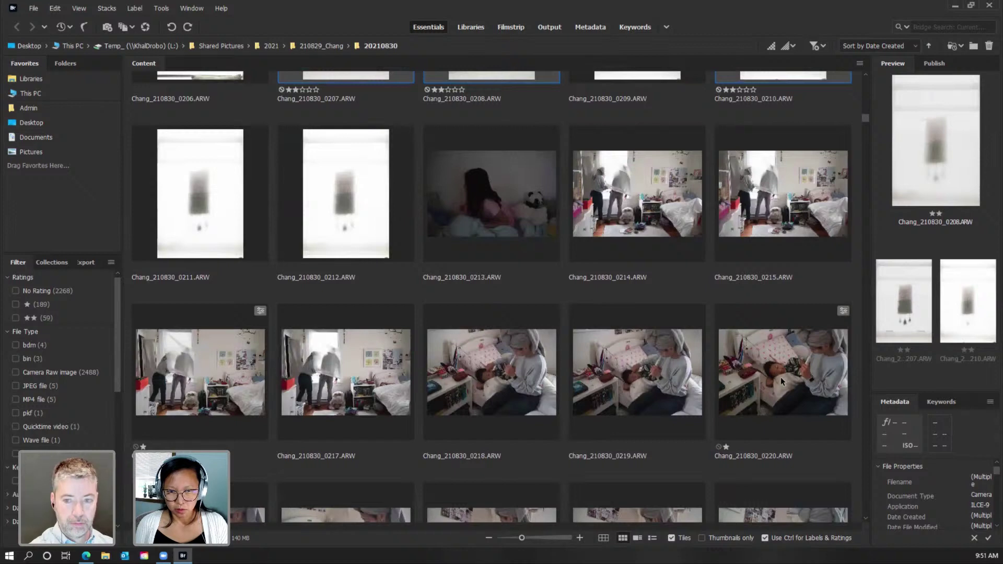
pyautogui.click(347, 221)
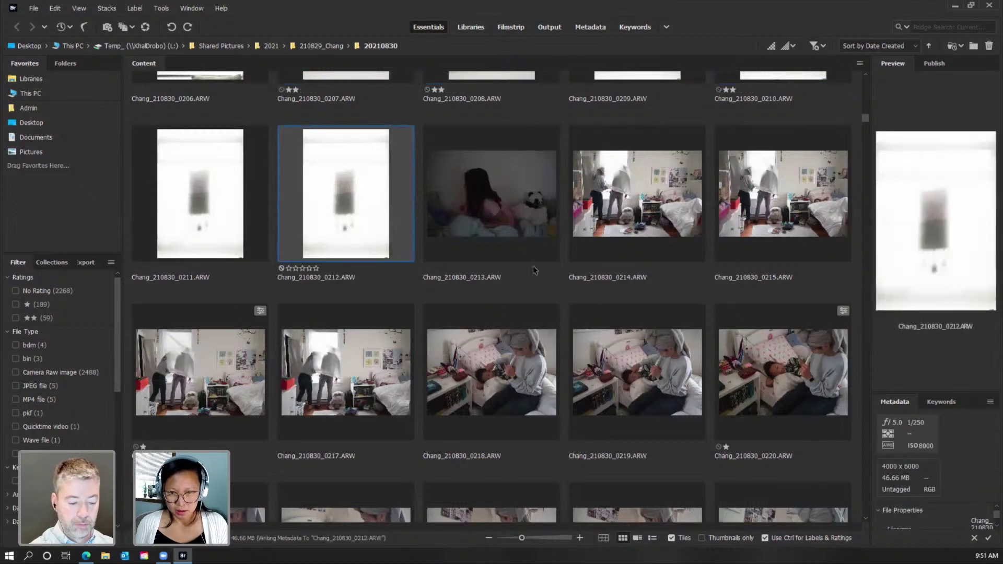
pyautogui.hotkey('ctrl', '2')
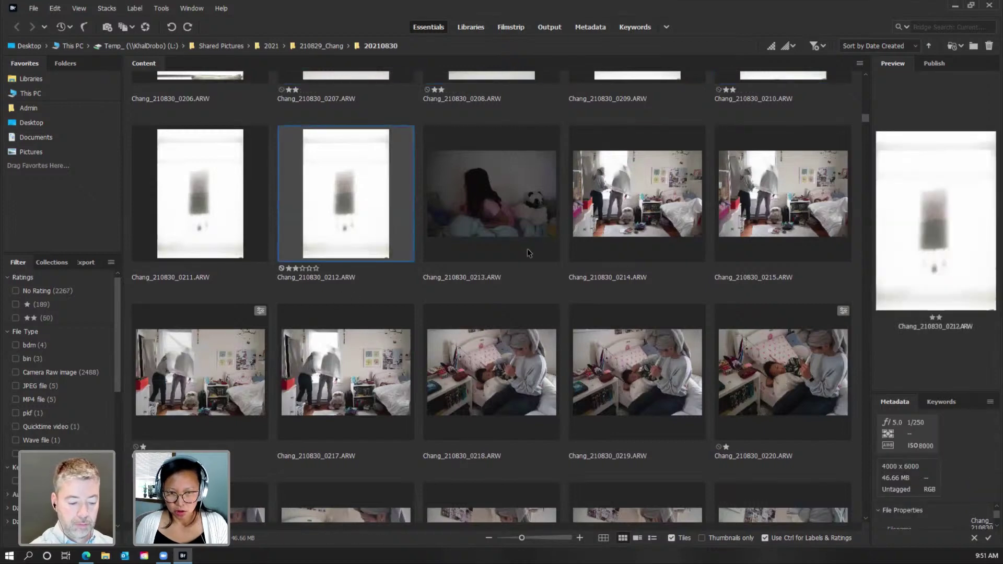
# Compare the bedroom window photos 0214, 0215 and 0217, and rate 0215 and 0216 with two stars.
pyautogui.click(634, 228)
pyautogui.click(789, 228)
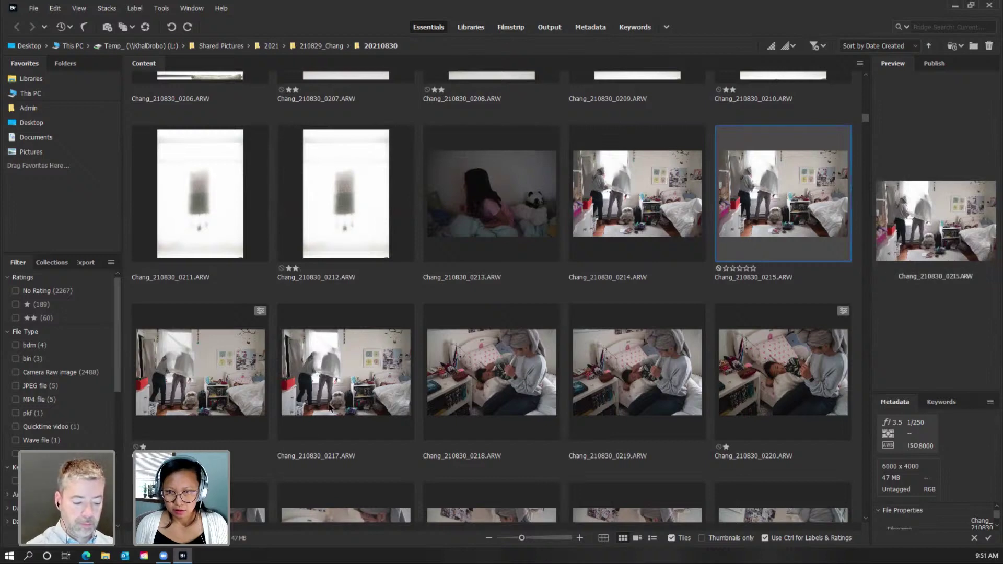
pyautogui.click(330, 408)
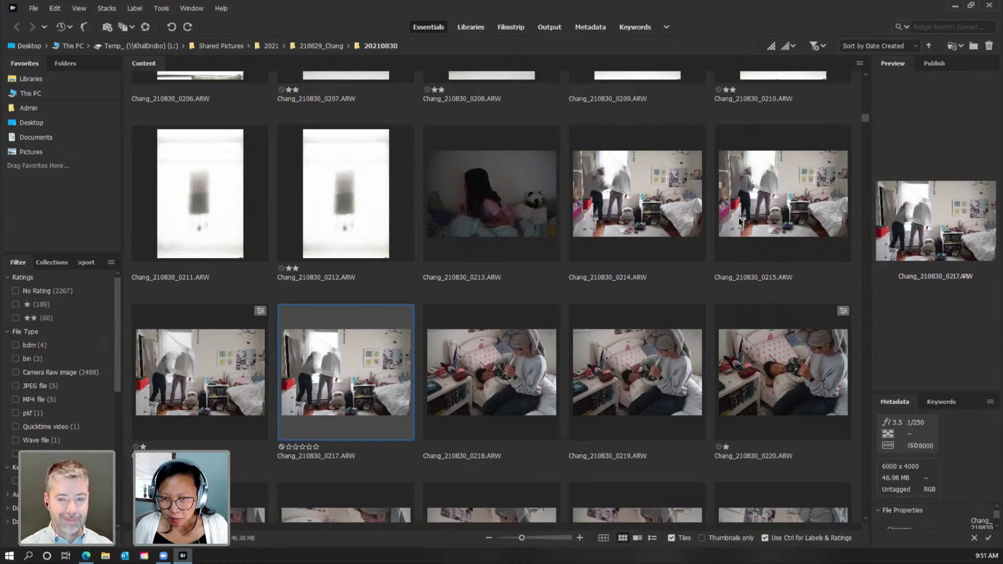
pyautogui.click(760, 216)
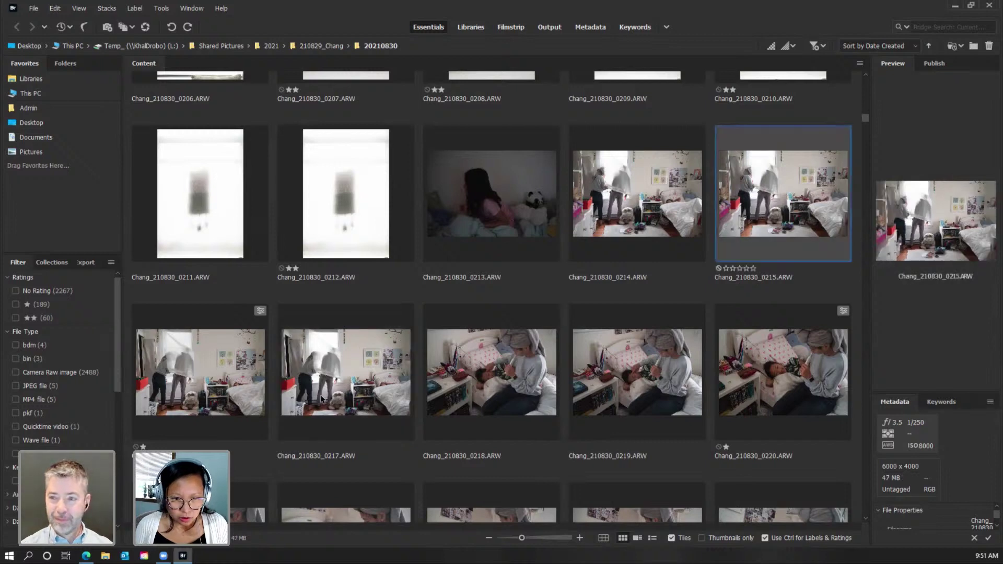
pyautogui.keyDown('ctrl'); pyautogui.click(212, 395); pyautogui.keyUp('ctrl')
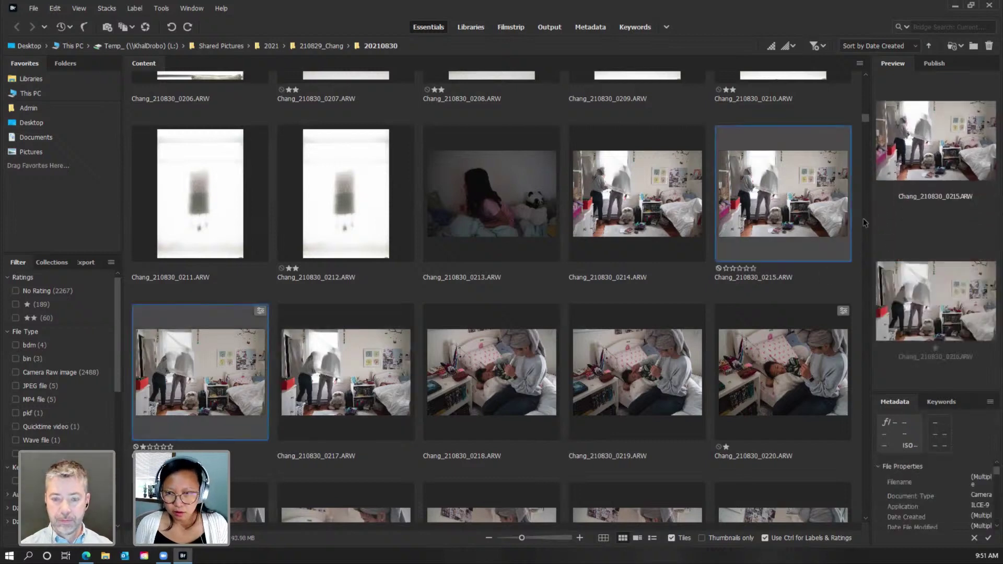
pyautogui.hotkey('ctrl', '2')
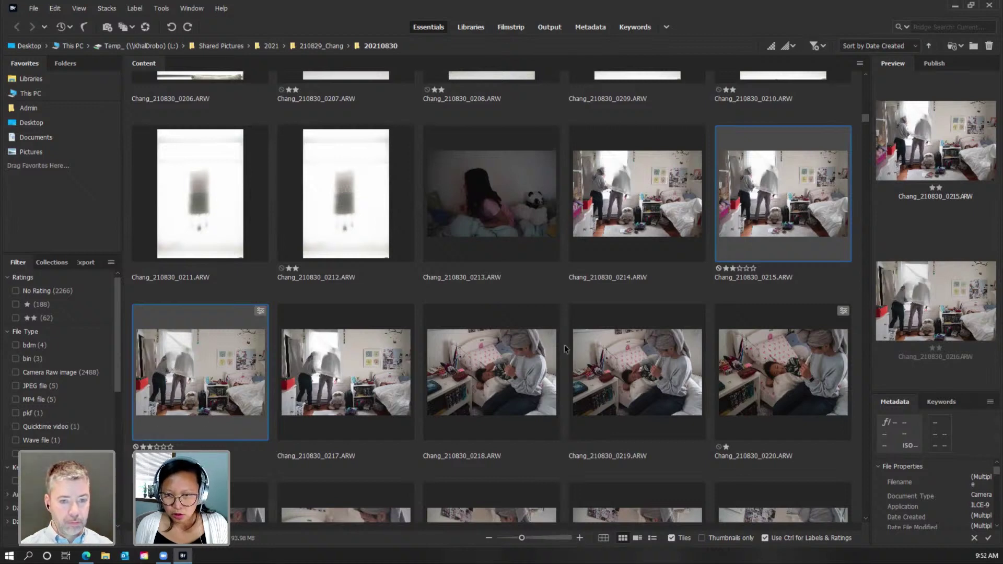
# Preview 0218, and rate photos 0220, 0221, 0223 and 0230 from the bedside series with two stars.
pyautogui.click(553, 414)
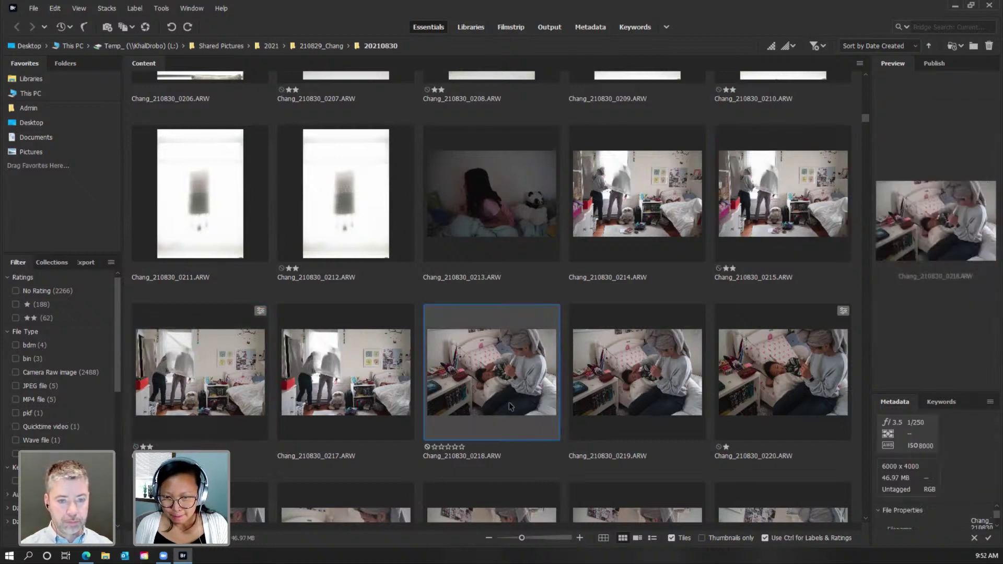
pyautogui.scroll(-5, 554, 414)
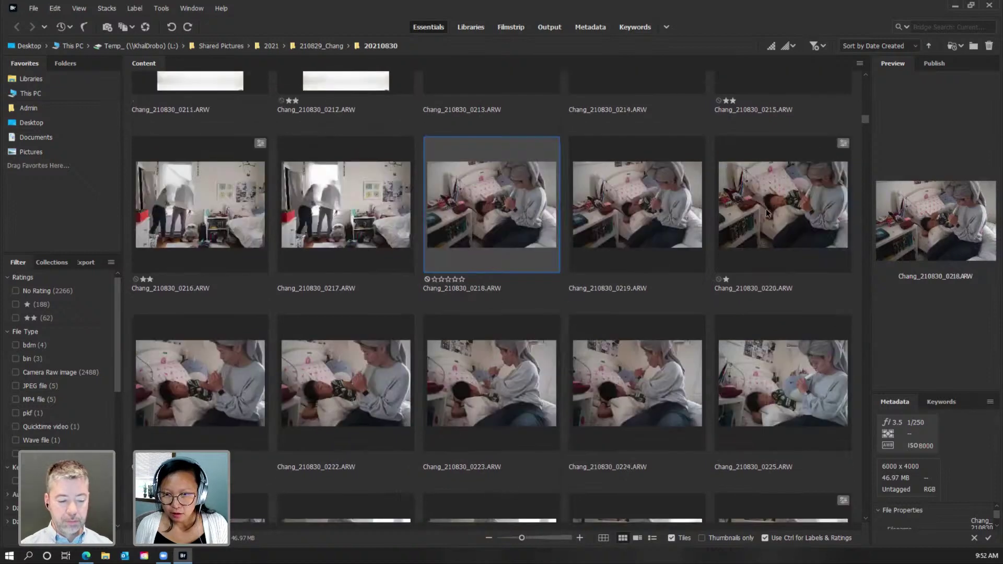
pyautogui.scroll(3, 793, 208)
pyautogui.click(779, 209)
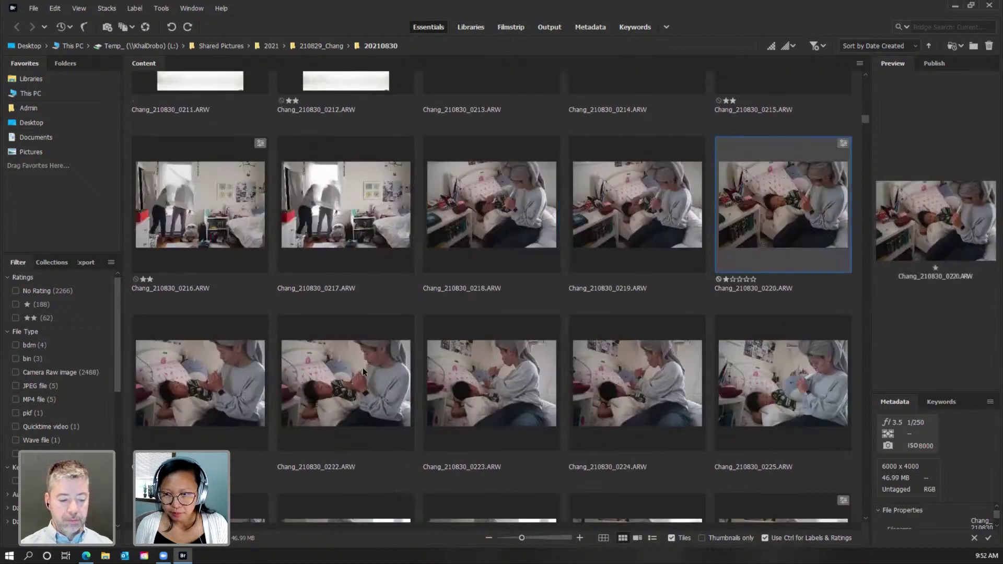
pyautogui.keyDown('ctrl'); pyautogui.click(214, 411); pyautogui.keyUp('ctrl')
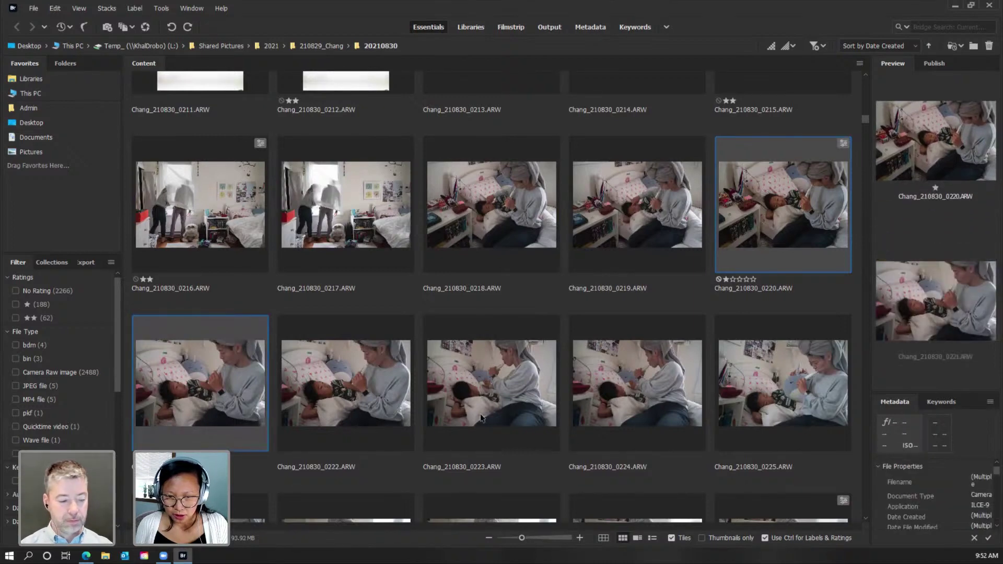
pyautogui.keyDown('ctrl'); pyautogui.click(515, 416); pyautogui.keyUp('ctrl')
pyautogui.scroll(-3, 515, 416)
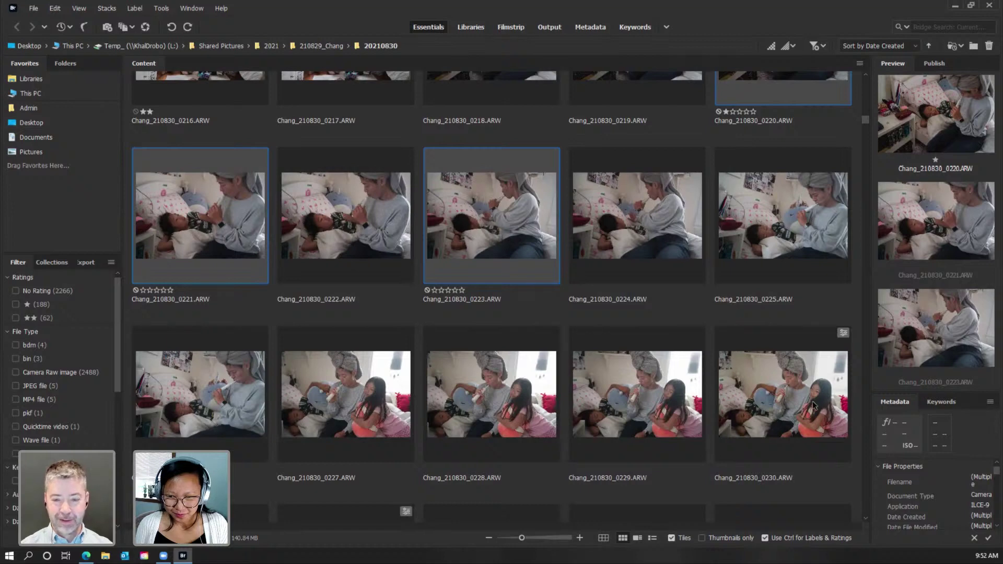
pyautogui.keyDown('ctrl'); pyautogui.click(794, 411); pyautogui.keyUp('ctrl')
pyautogui.hotkey('ctrl', '2')
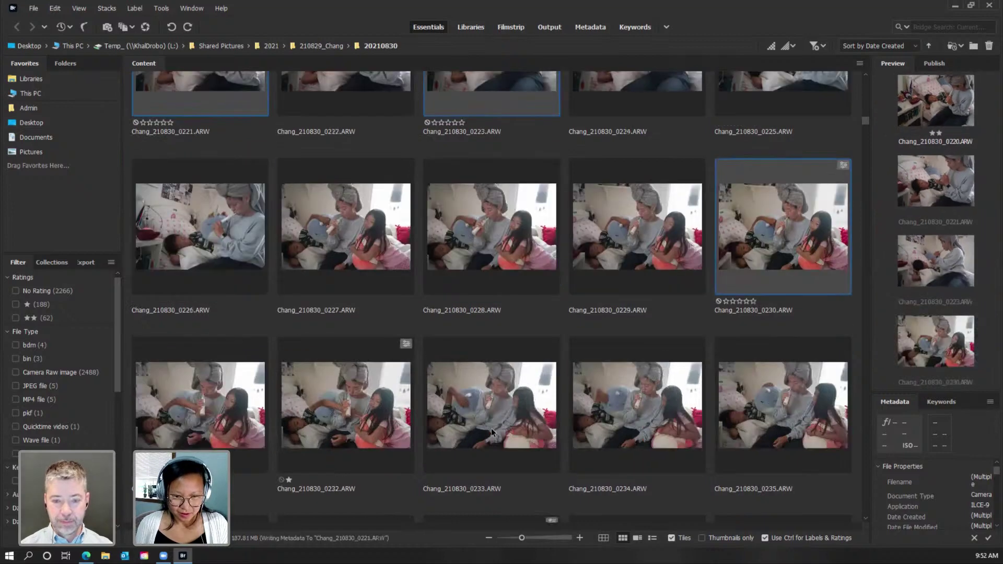
# Promote bedroom photos 0232 and 0238 to two stars, previewing 0235 for comparison.
pyautogui.scroll(-3, 491, 431)
pyautogui.scroll(-3, 492, 432)
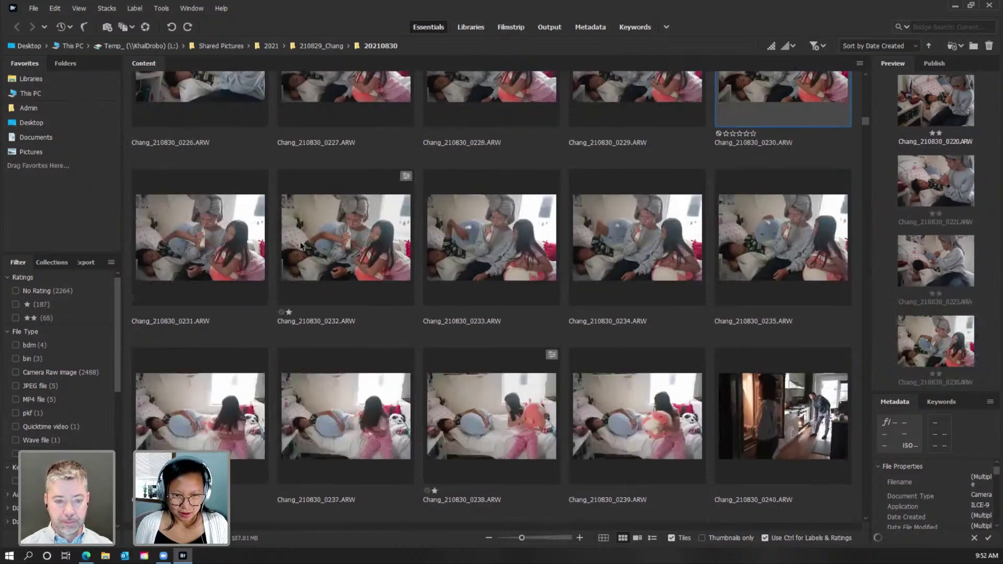
pyautogui.click(373, 265)
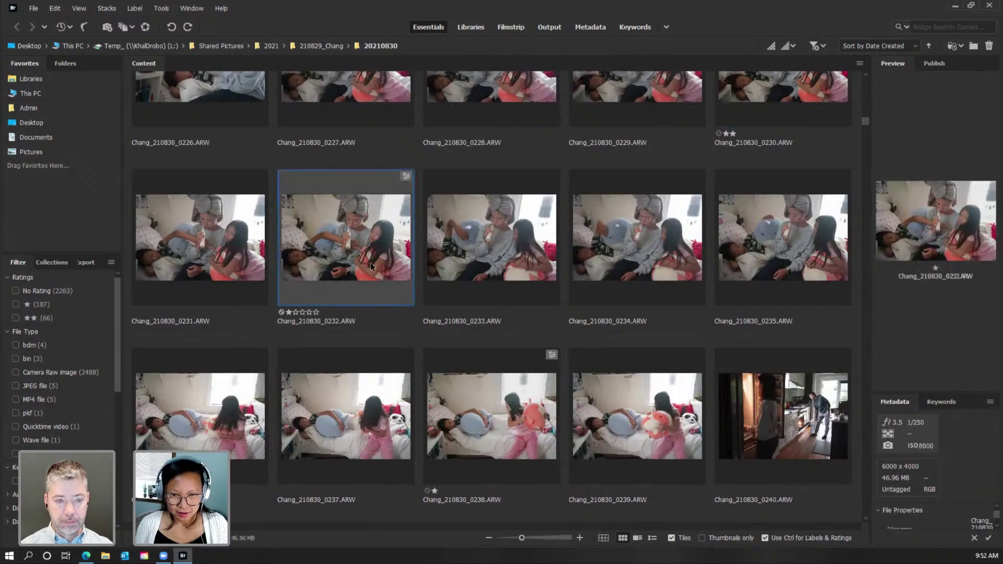
pyautogui.click(736, 297)
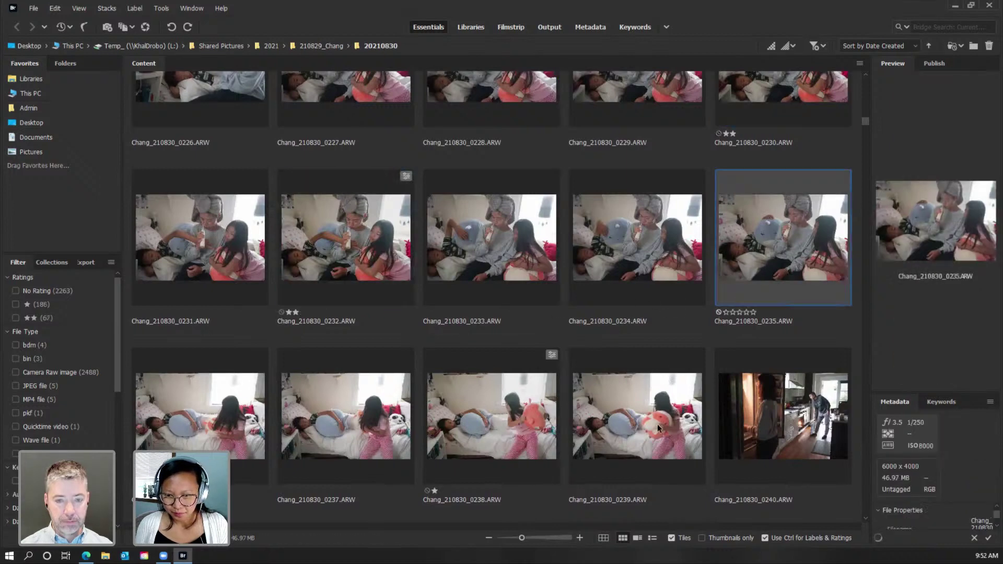
pyautogui.click(487, 440)
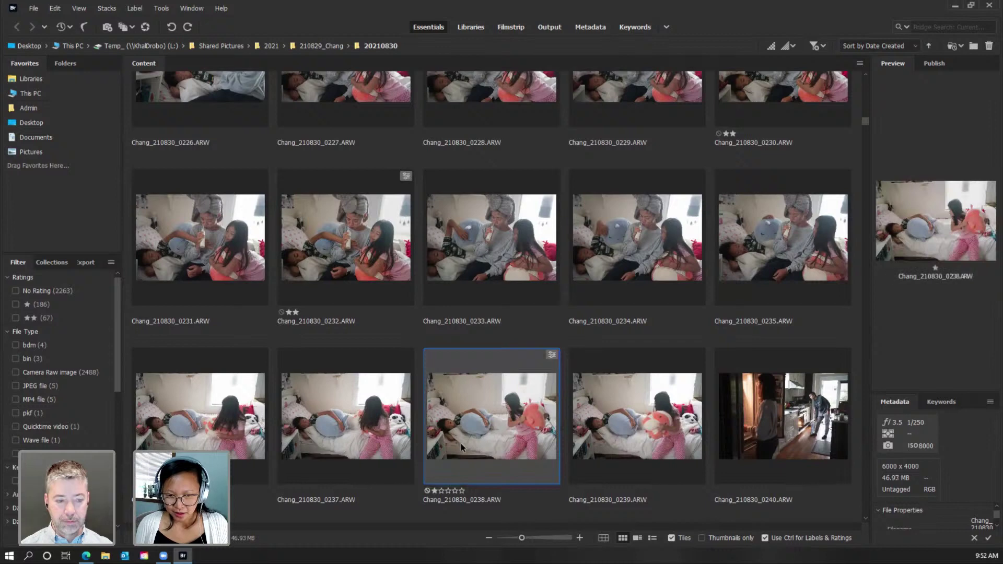
pyautogui.hotkey('ctrl', '2')
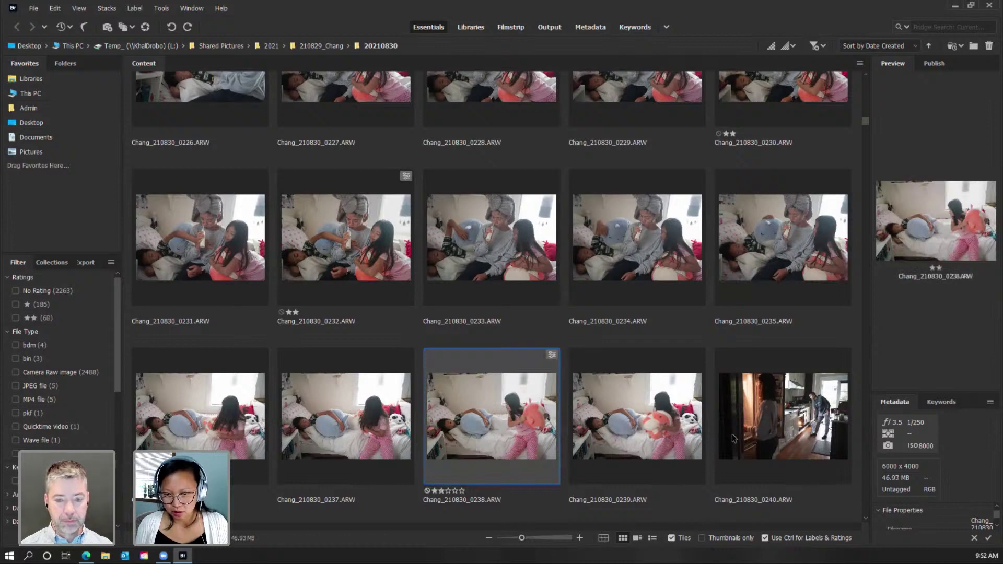
# Select the open-fridge kitchen photos 0243 and 0245 and rate them with two stars.
pyautogui.scroll(-1, 733, 438)
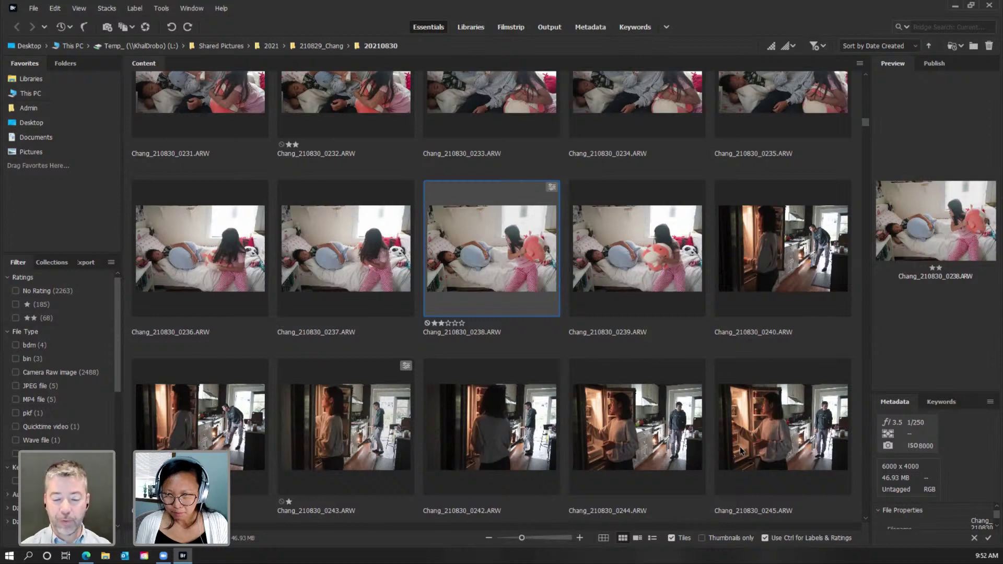
pyautogui.scroll(-3, 741, 450)
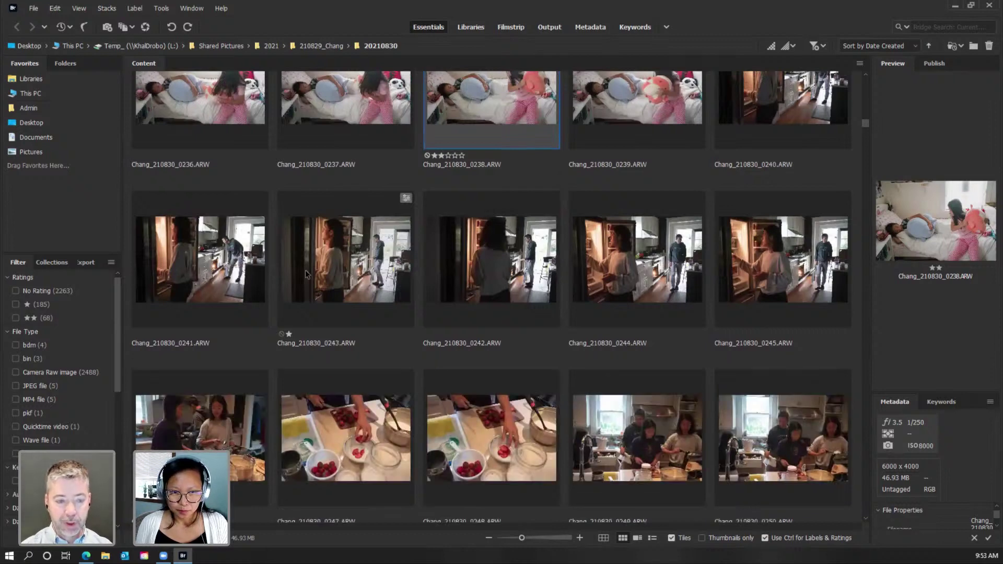
pyautogui.click(407, 280)
pyautogui.keyDown('ctrl'); pyautogui.click(760, 266); pyautogui.keyUp('ctrl')
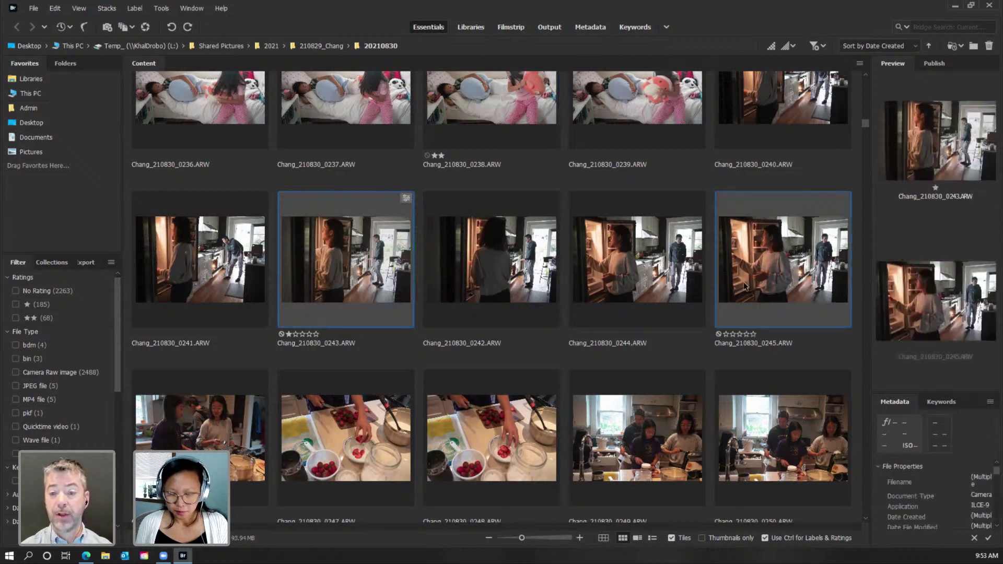
pyautogui.hotkey('ctrl', '2')
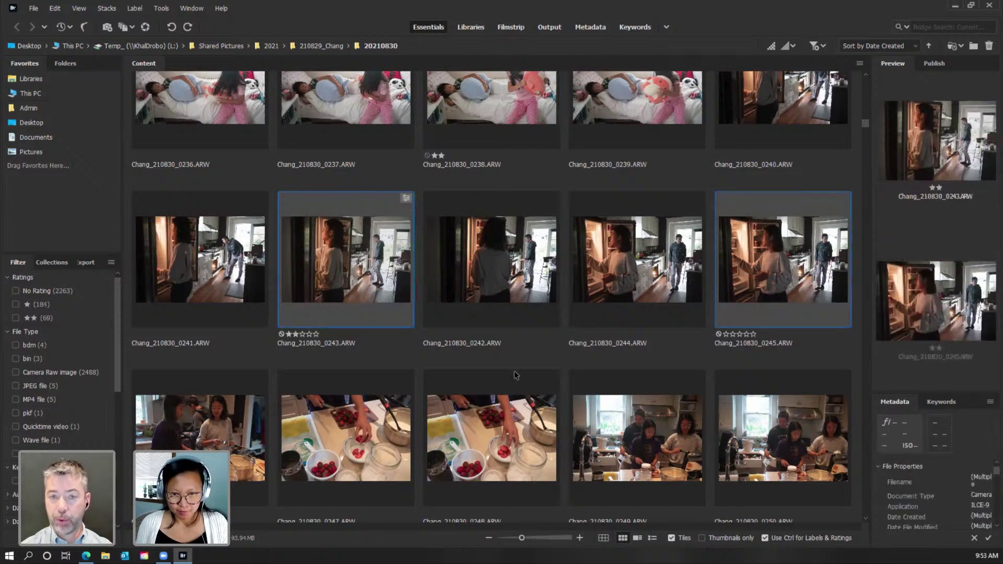
# Review the fridge series again and also give photo 0244 two stars.
pyautogui.scroll(3, 606, 389)
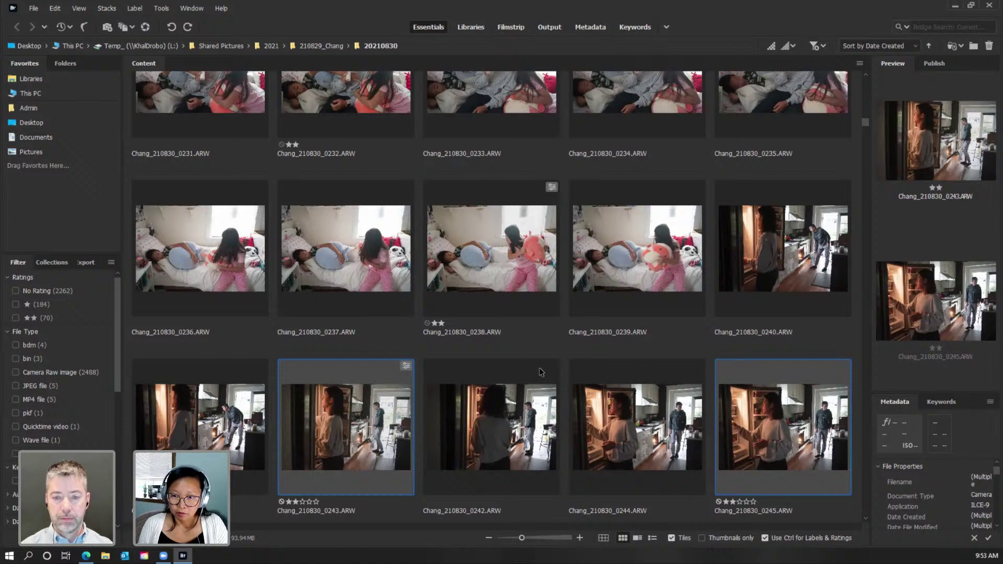
pyautogui.scroll(-3, 541, 369)
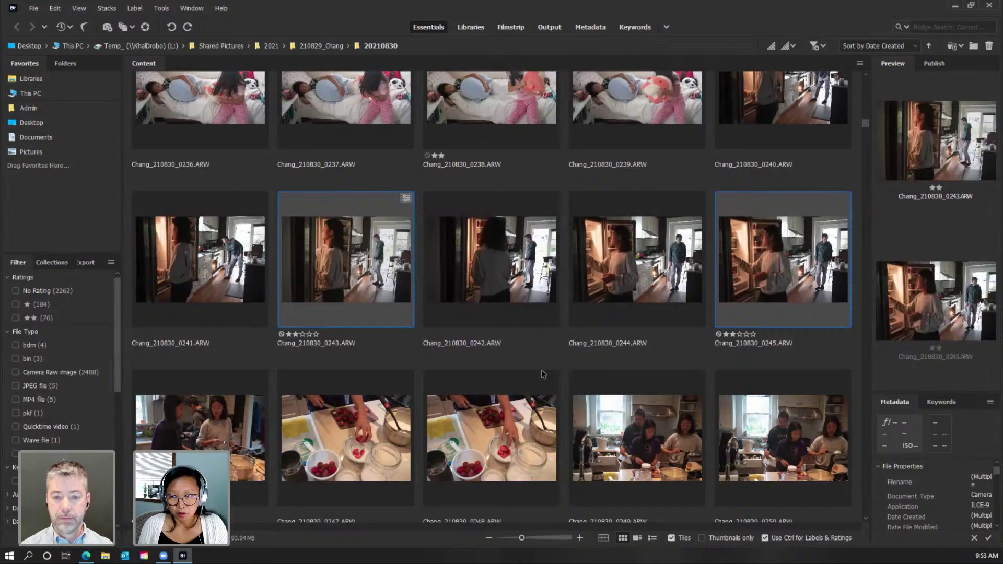
pyautogui.click(645, 284)
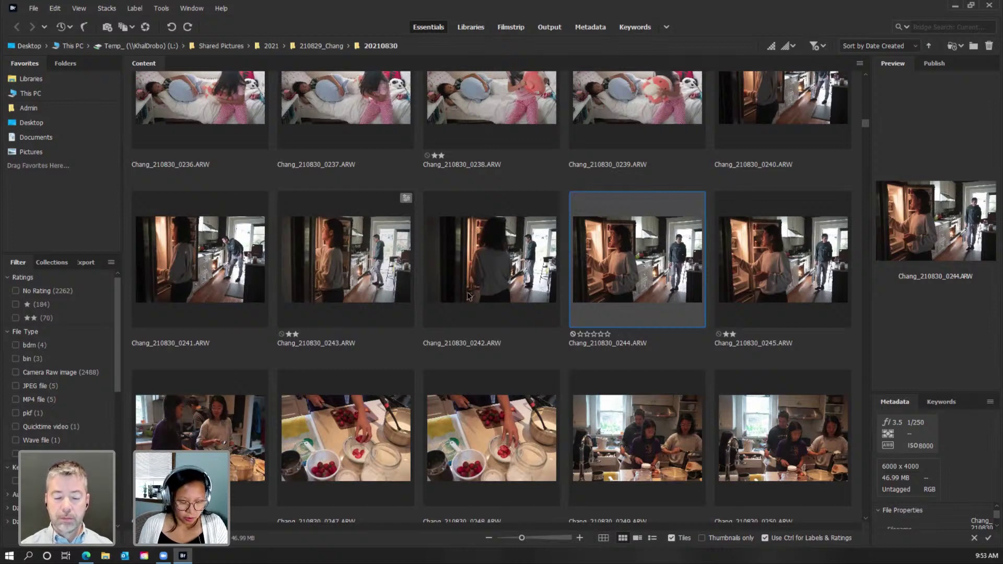
pyautogui.hotkey('ctrl', '2')
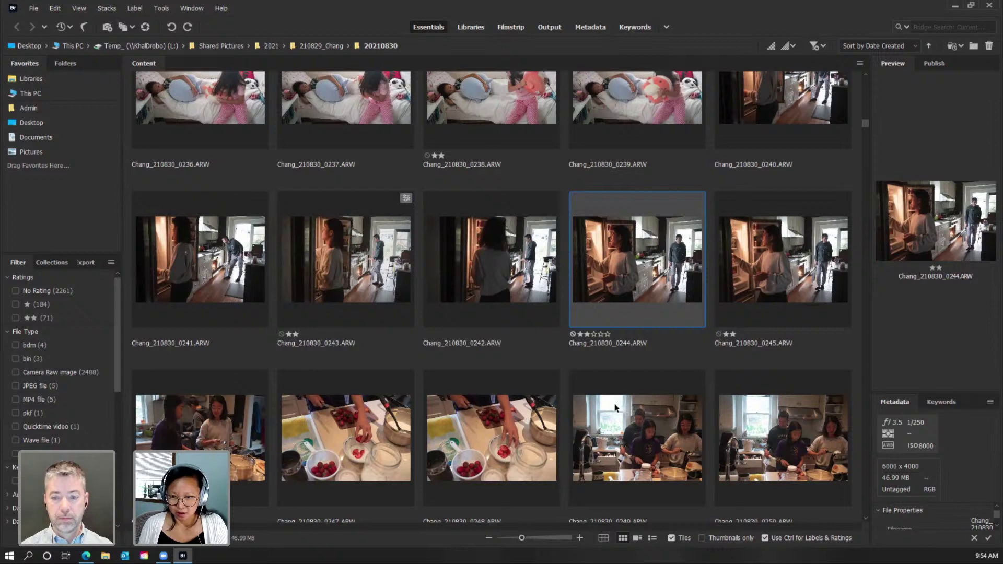
# Give the kitchen cooking photos 0251, 0255, 0257 and 0262 a two-star rating.
pyautogui.scroll(-3, 646, 369)
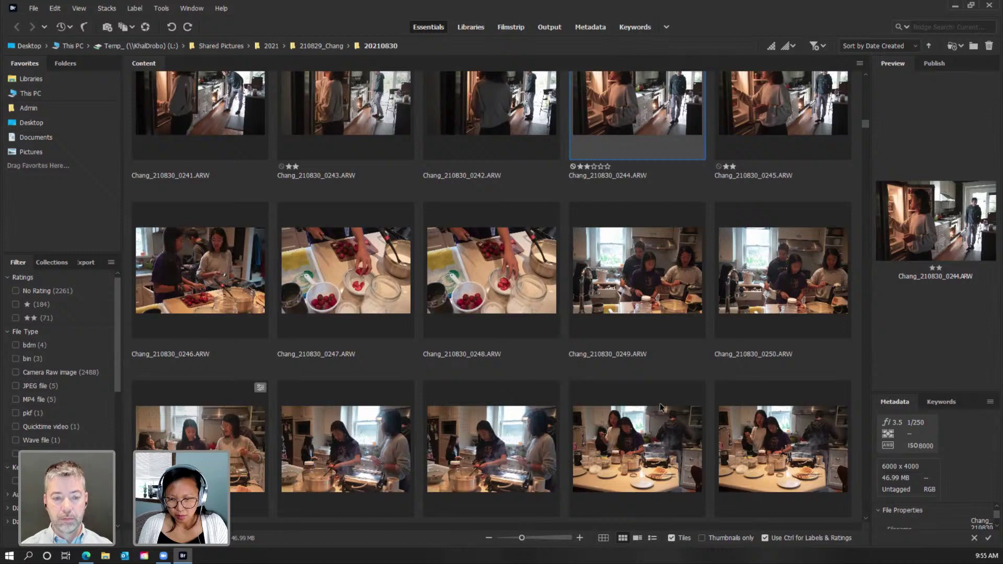
pyautogui.scroll(-3, 660, 403)
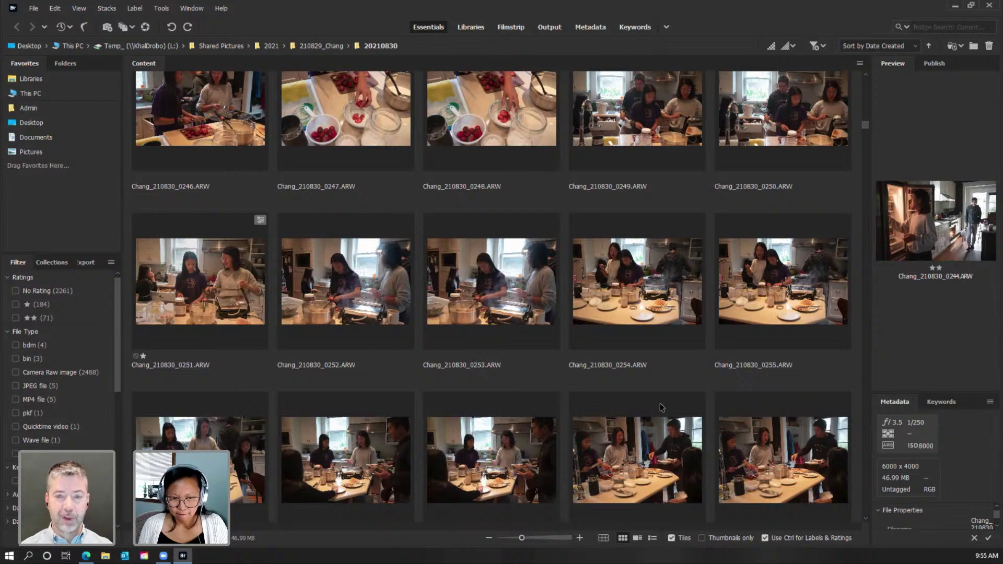
pyautogui.click(245, 311)
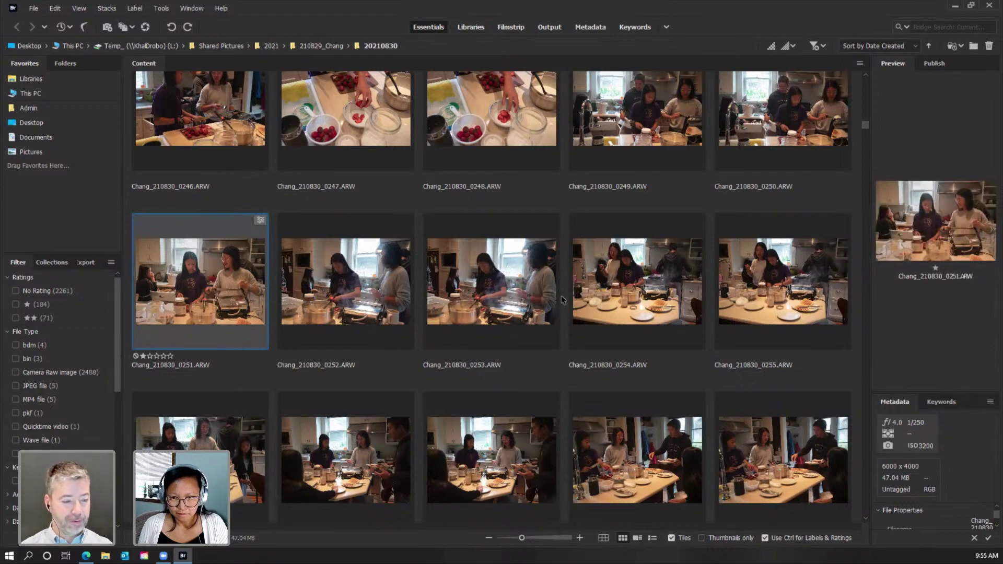
pyautogui.keyDown('ctrl'); pyautogui.click(778, 293); pyautogui.keyUp('ctrl')
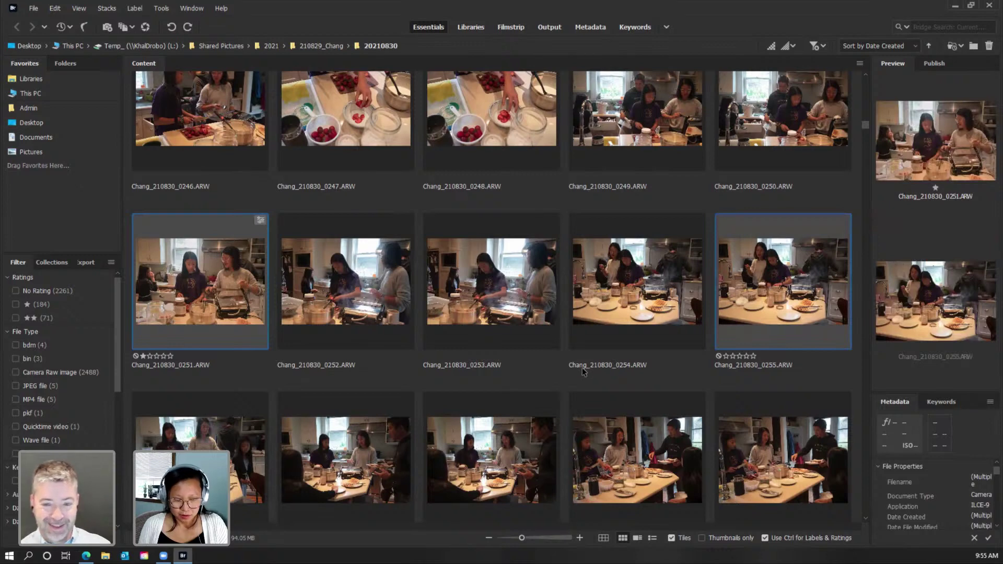
pyautogui.keyDown('ctrl'); pyautogui.click(333, 461); pyautogui.keyUp('ctrl')
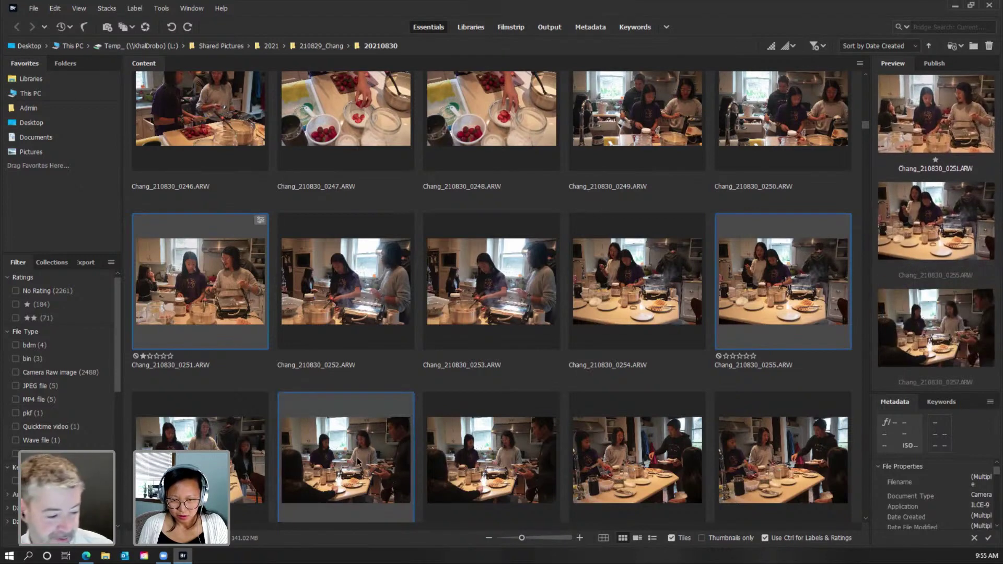
pyautogui.hotkey('ctrl', '2')
pyautogui.scroll(-1, 499, 442)
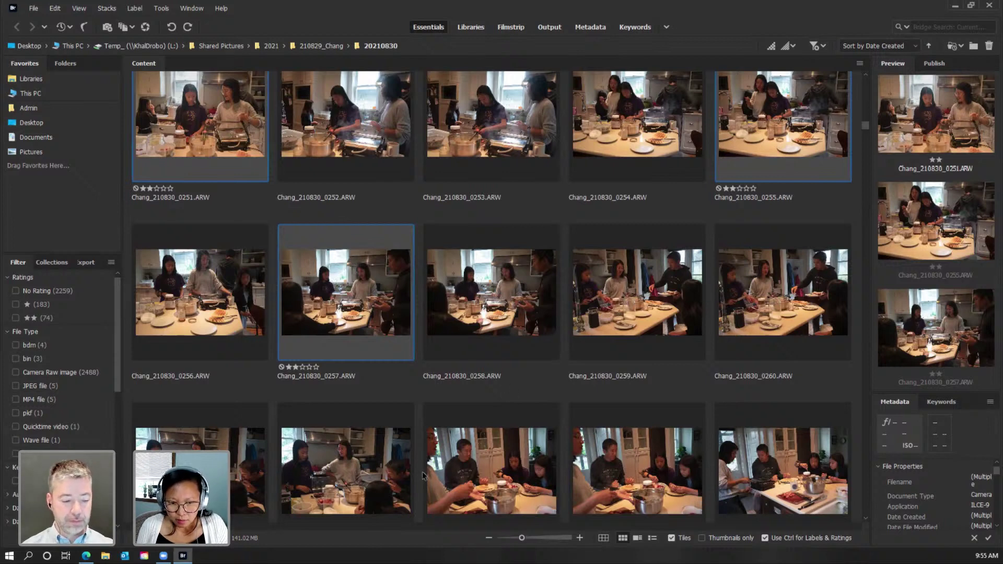
pyautogui.click(347, 456)
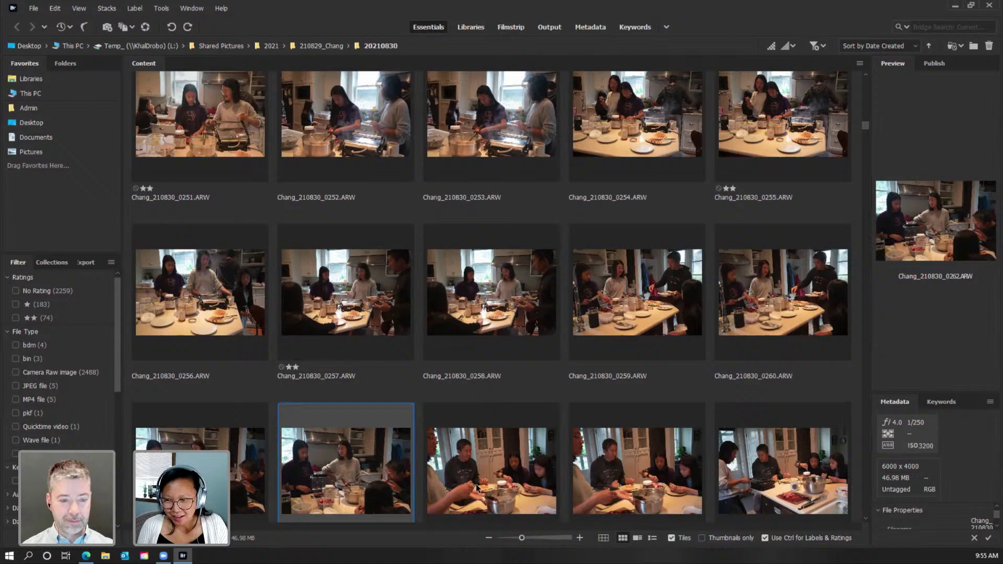
pyautogui.hotkey('ctrl', '2')
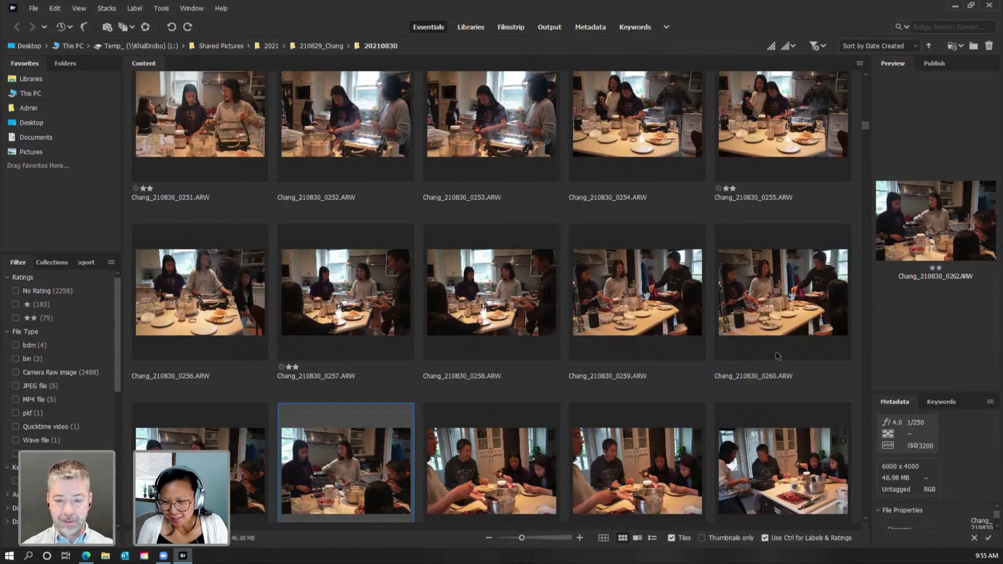
# Preview kitchen photo 0254 for comparison and rate the dining-table photos 0267, 0268 and 0269 with two stars.
pyautogui.scroll(-3, 777, 355)
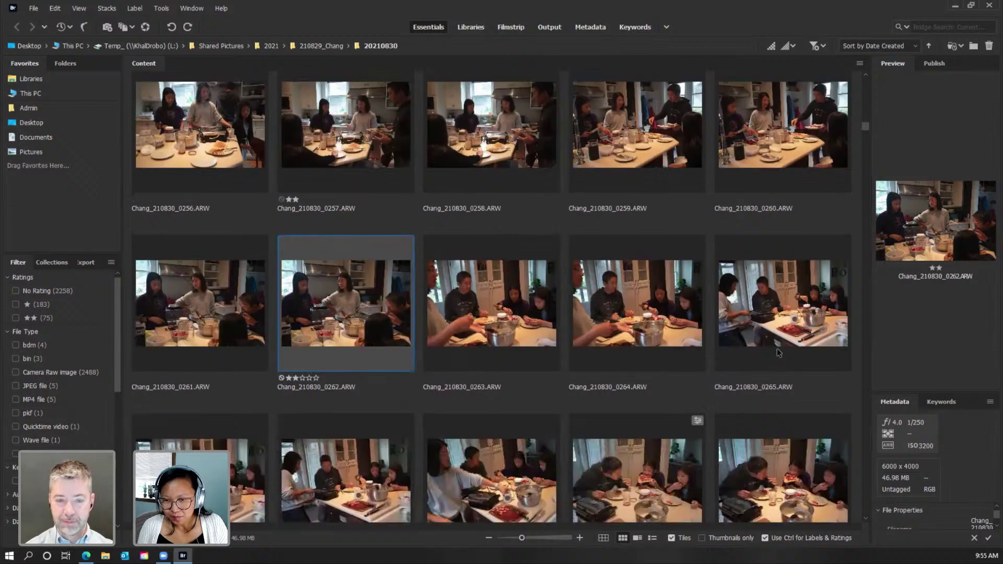
pyautogui.scroll(6, 776, 349)
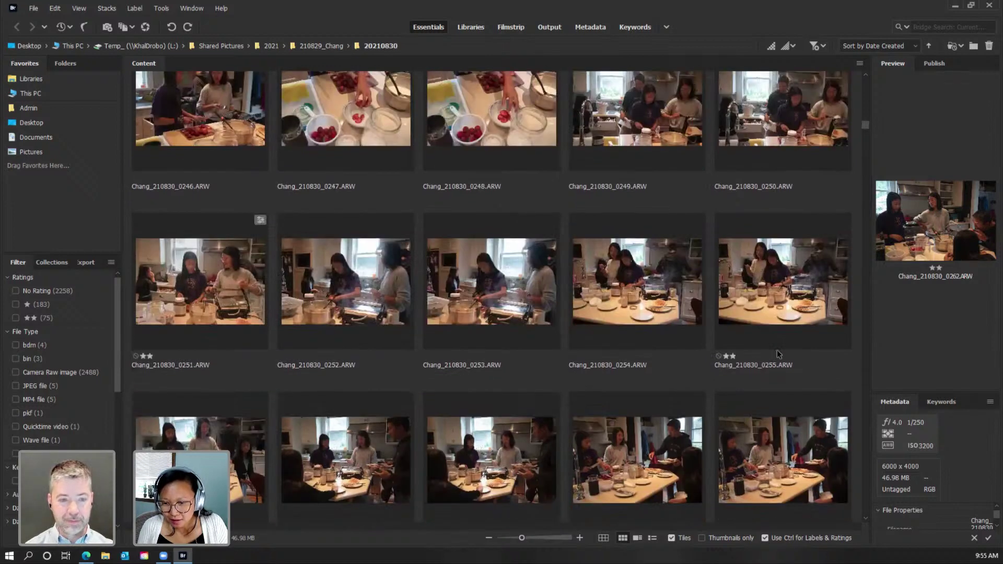
pyautogui.click(630, 320)
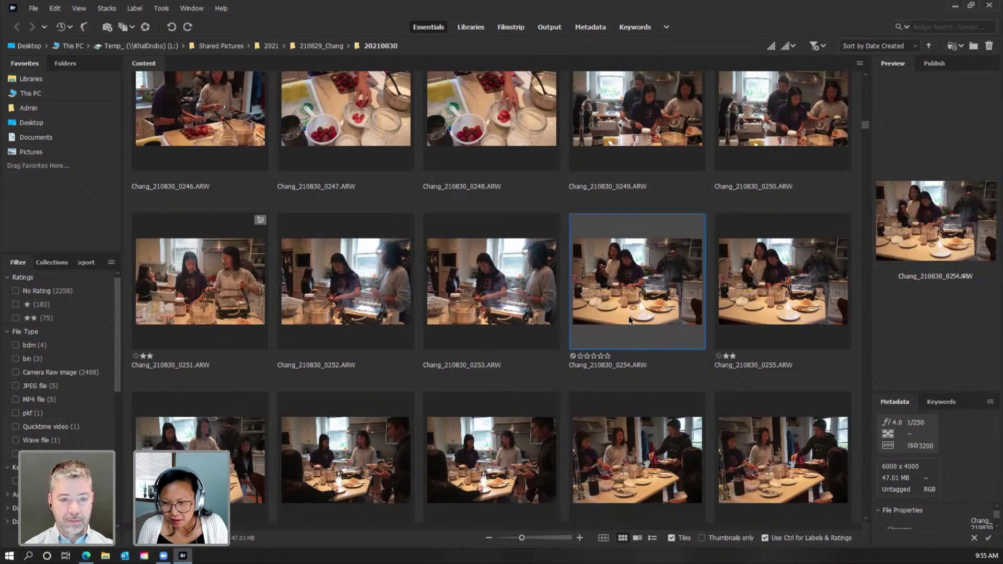
pyautogui.scroll(-6, 629, 316)
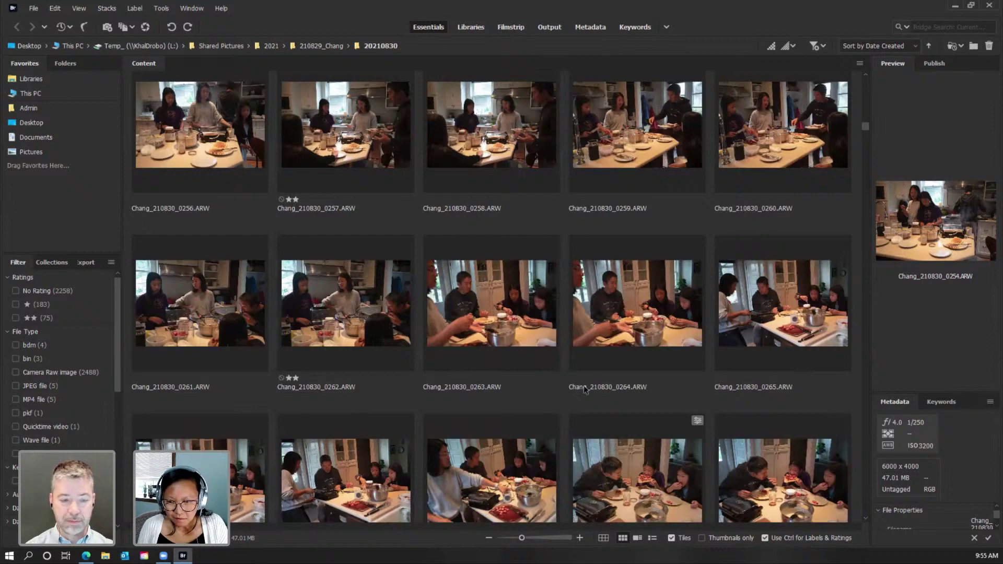
pyautogui.scroll(-3, 586, 391)
pyautogui.click(629, 364)
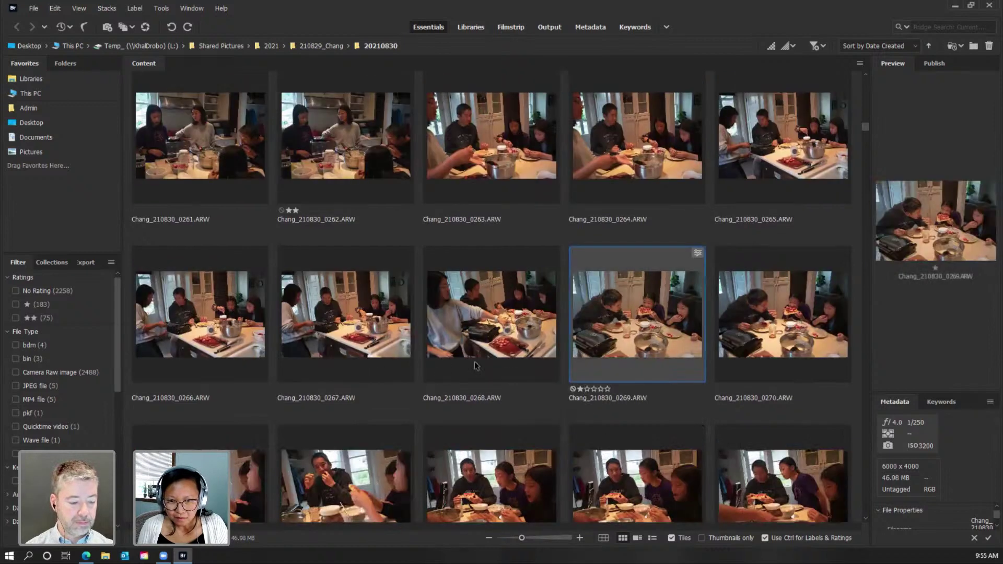
pyautogui.keyDown('shift'); pyautogui.click(476, 365); pyautogui.keyUp('shift')
pyautogui.keyDown('ctrl'); pyautogui.click(353, 358); pyautogui.keyUp('ctrl')
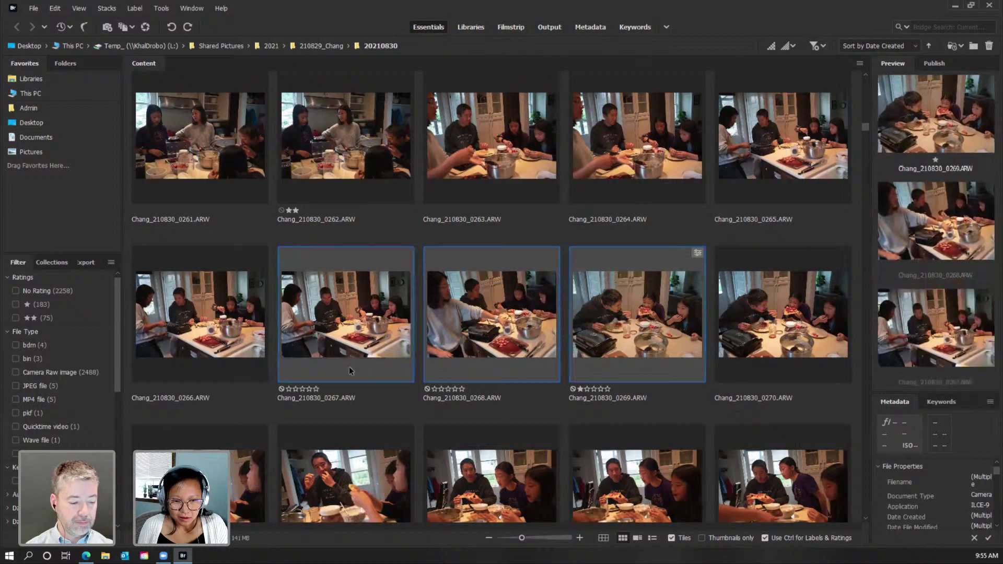
pyautogui.hotkey('ctrl', '2')
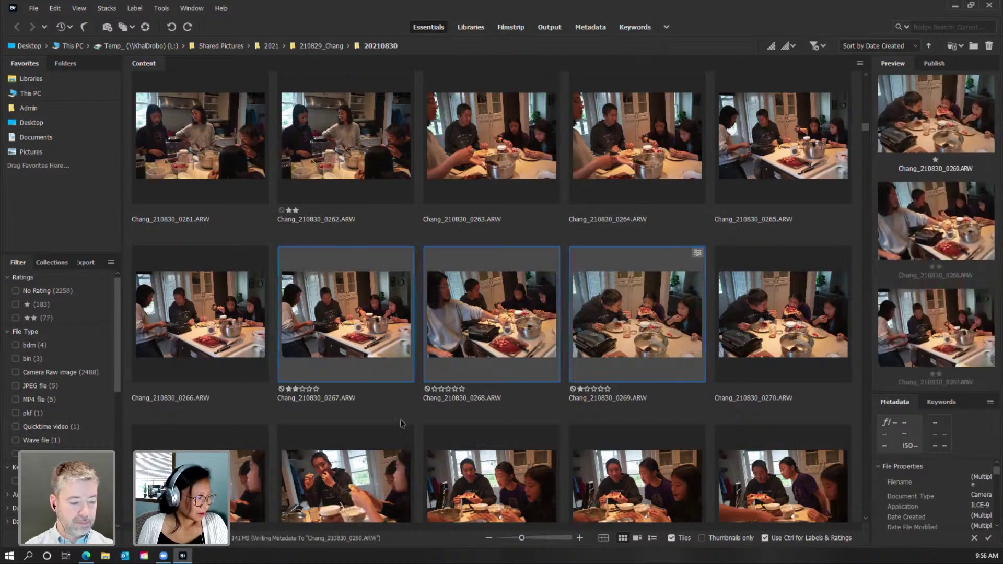
pyautogui.scroll(-2, 402, 426)
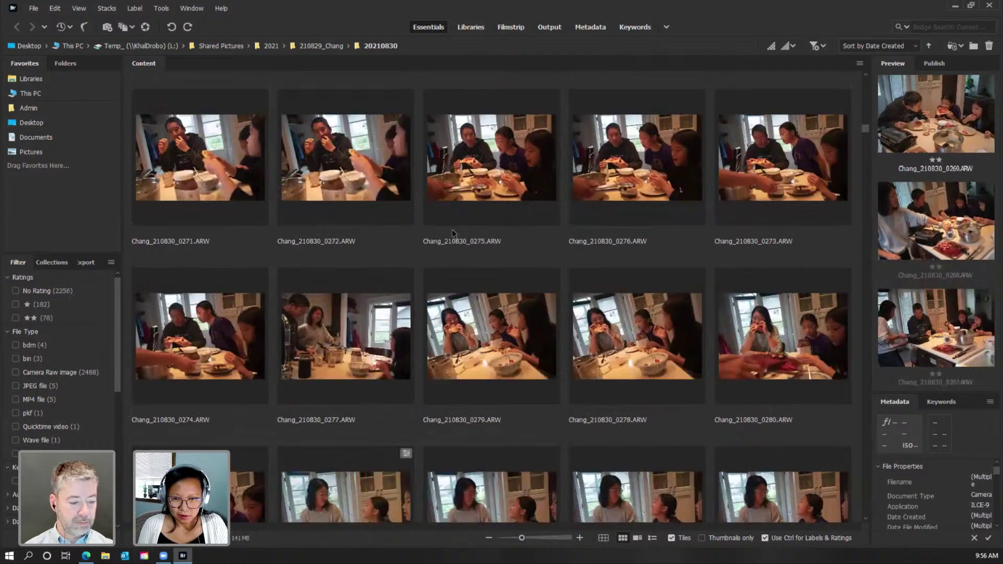
# Go to the ADOBE LIVE folder inside the 2021 folder on Storage (F:).
pyautogui.click(88, 46)
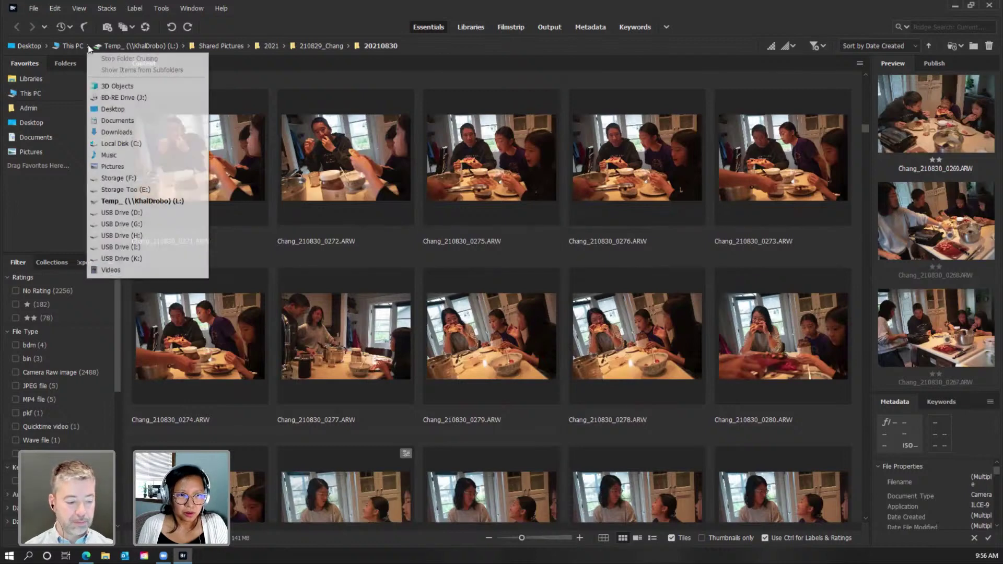
pyautogui.click(119, 178)
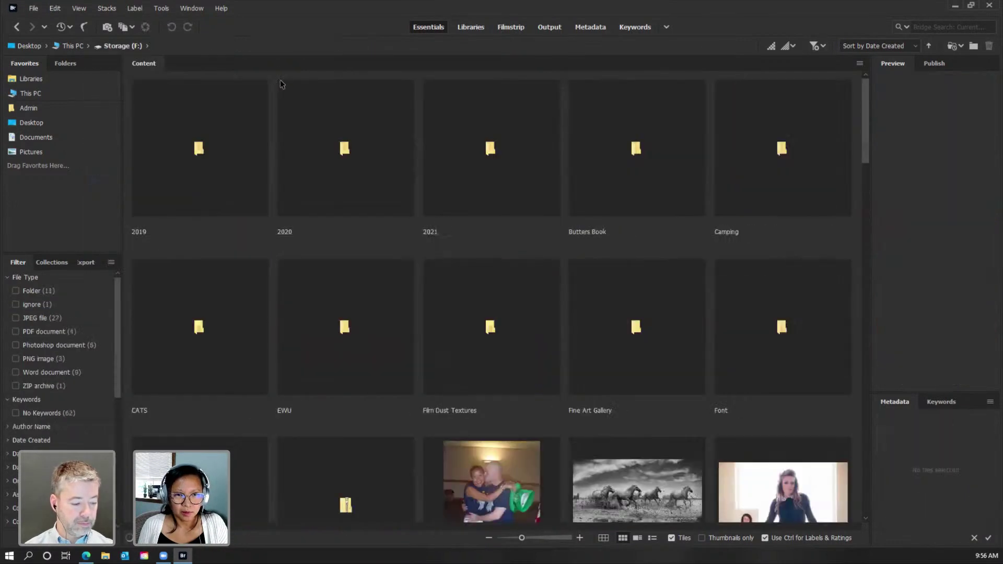
pyautogui.click(147, 46)
pyautogui.click(188, 124)
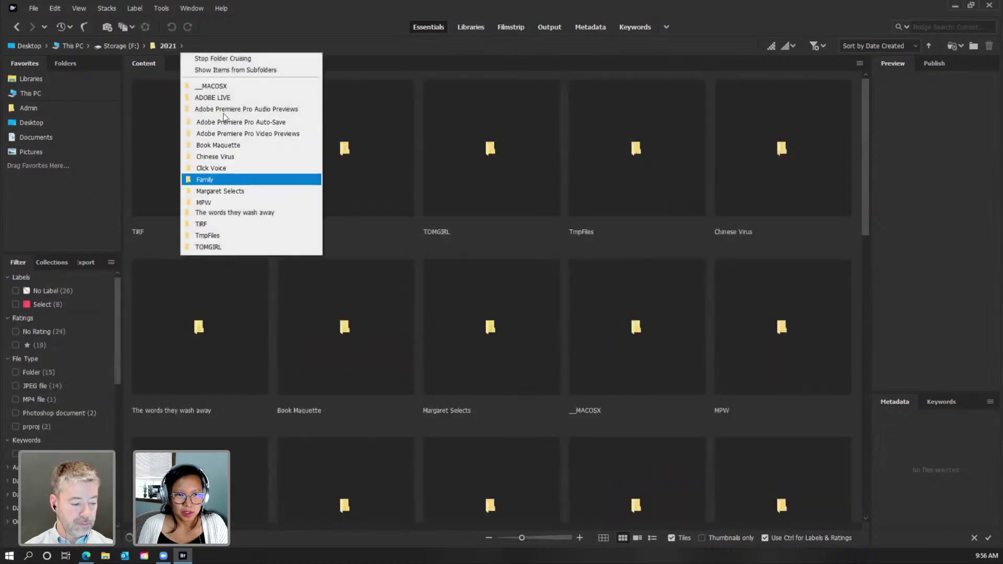
pyautogui.click(219, 97)
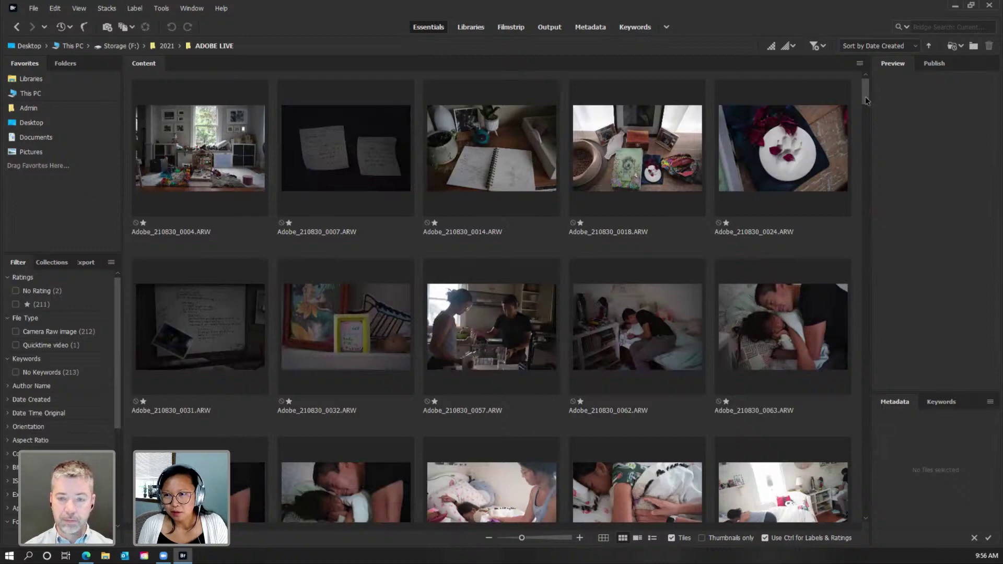
# Select the first seven photos, Adobe_210830_0004 through 0032, and open them in Camera Raw.
pyautogui.click(173, 182)
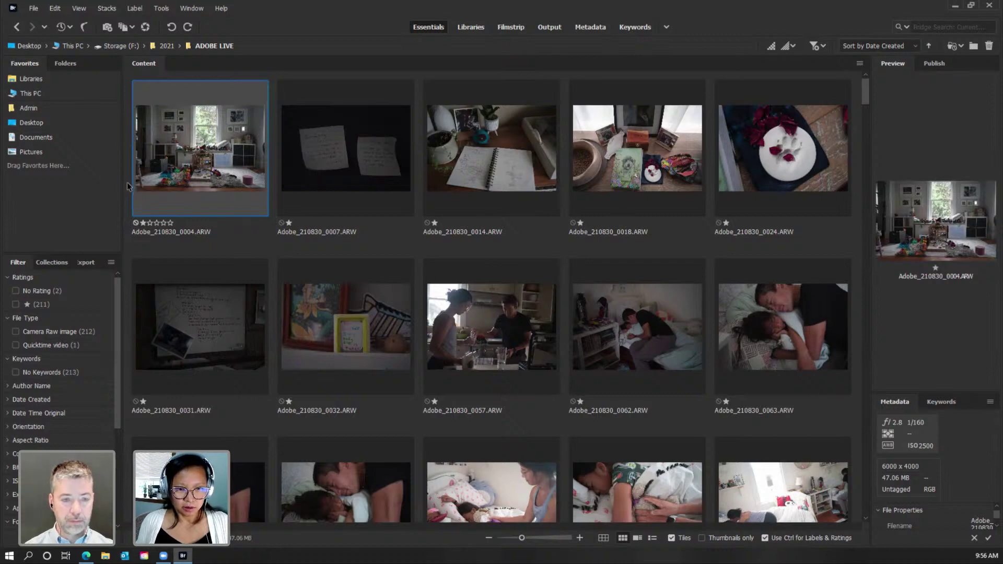
pyautogui.scroll(-2, 517, 328)
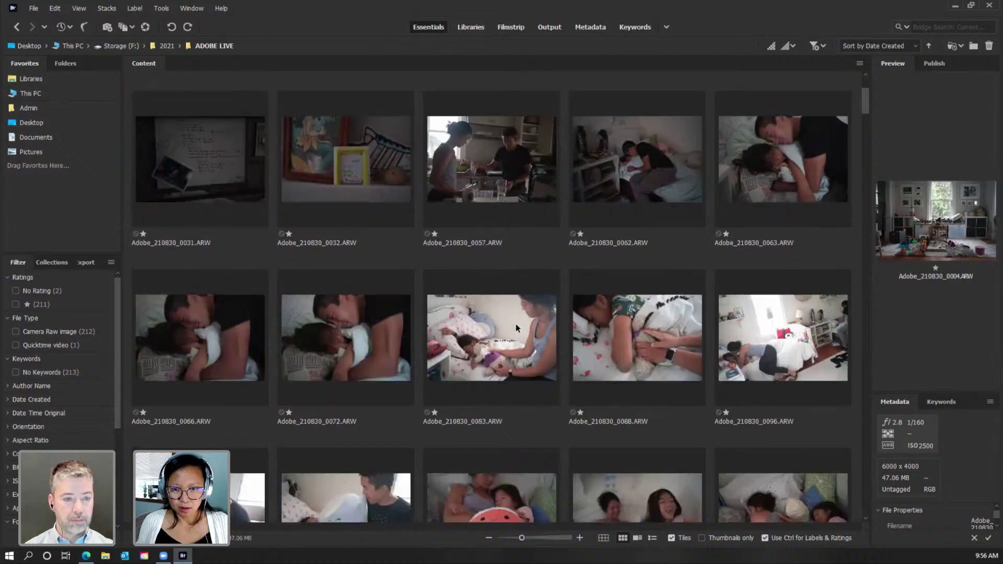
pyautogui.scroll(2, 517, 328)
pyautogui.click(779, 144)
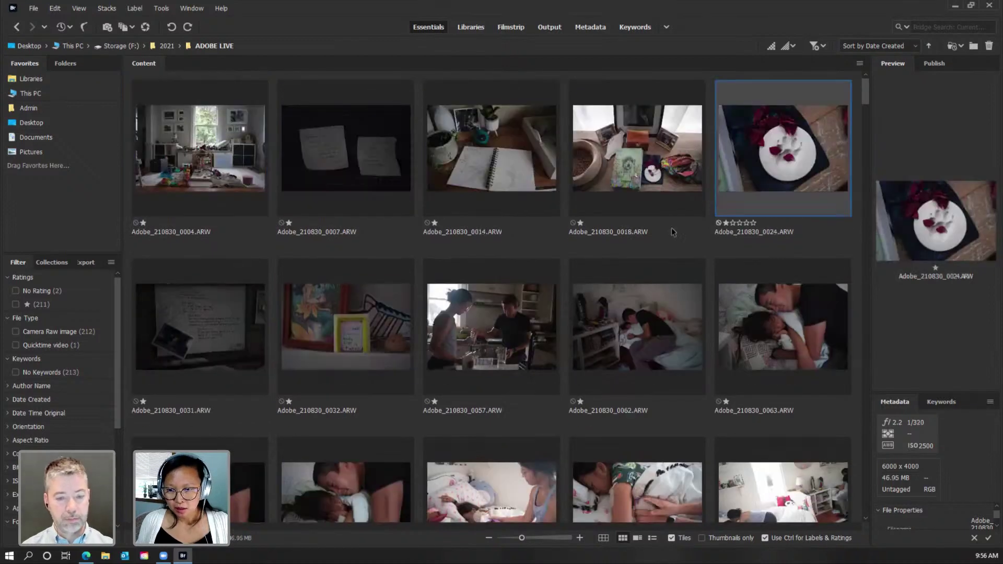
pyautogui.moveTo(125, 175); pyautogui.dragTo(316, 330)
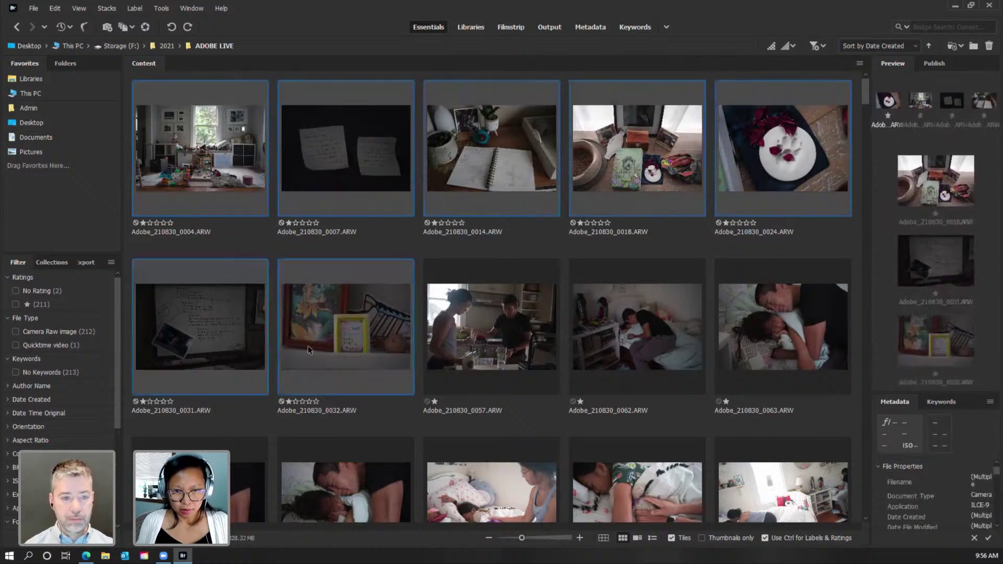
pyautogui.rightClick(345, 176)
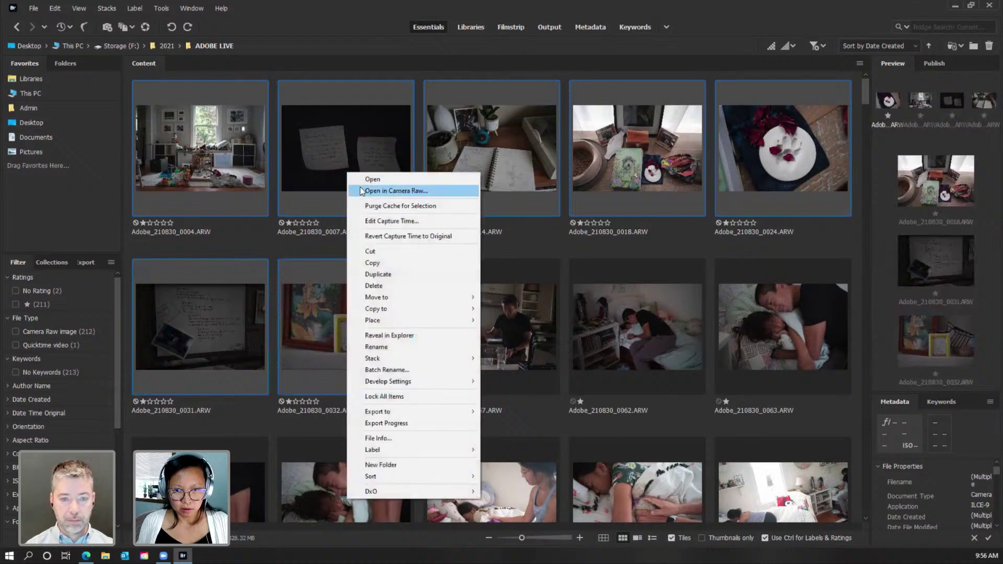
pyautogui.click(366, 189)
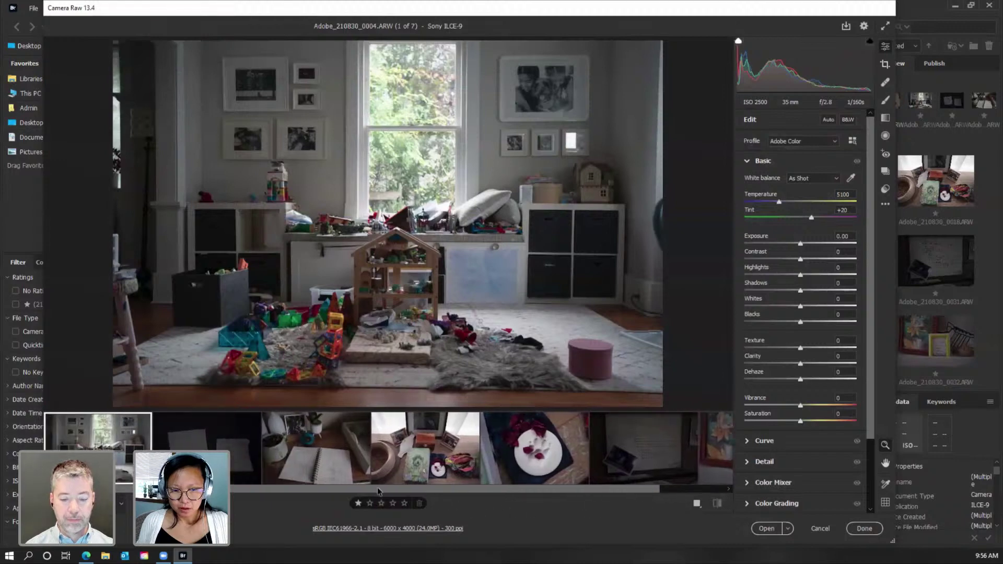
# Select all seven photos in the filmstrip and apply the custom preset -Doc to them.
pyautogui.rightClick(145, 433)
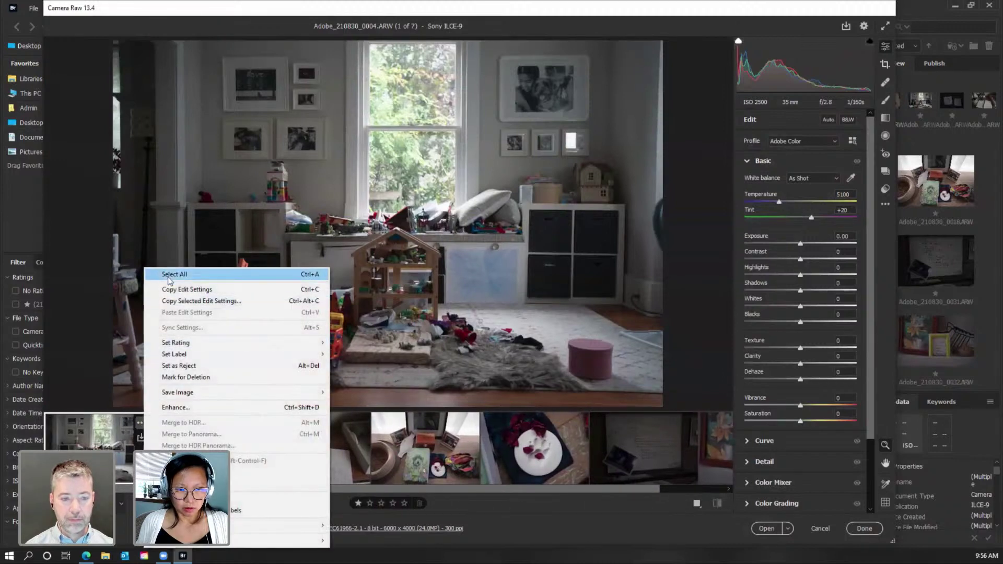
pyautogui.click(174, 275)
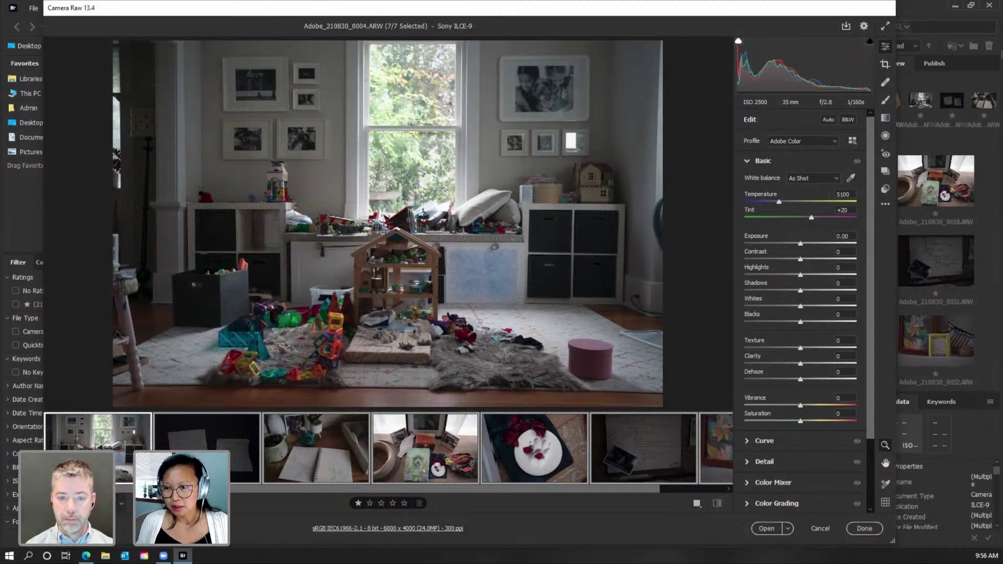
pyautogui.click(886, 190)
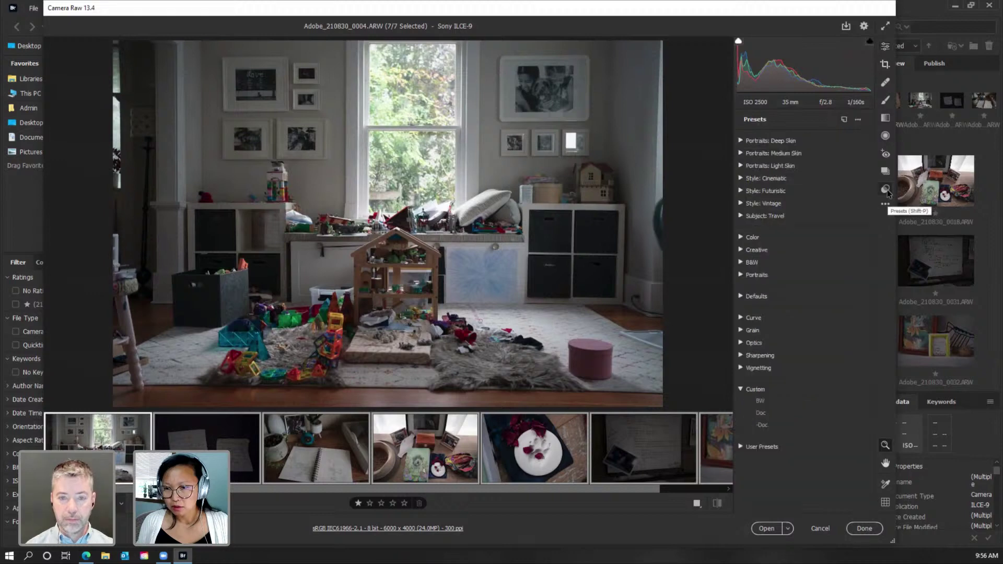
pyautogui.click(764, 413)
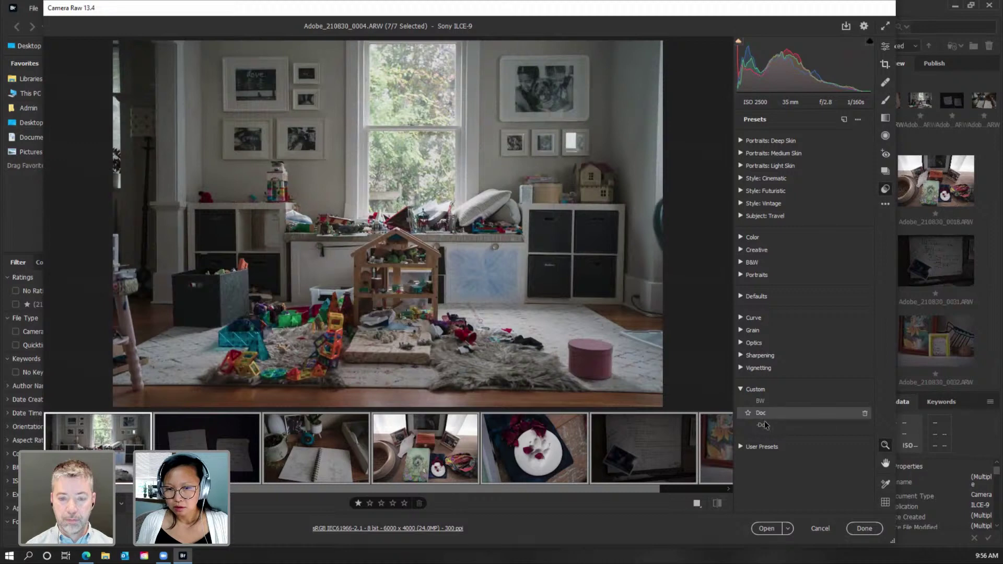
pyautogui.click(765, 426)
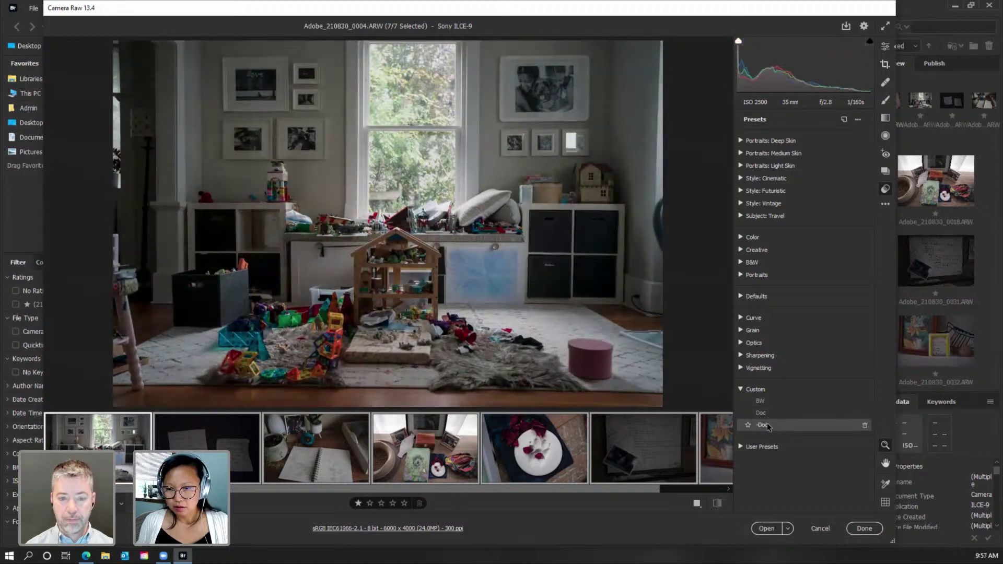
pyautogui.click(768, 426)
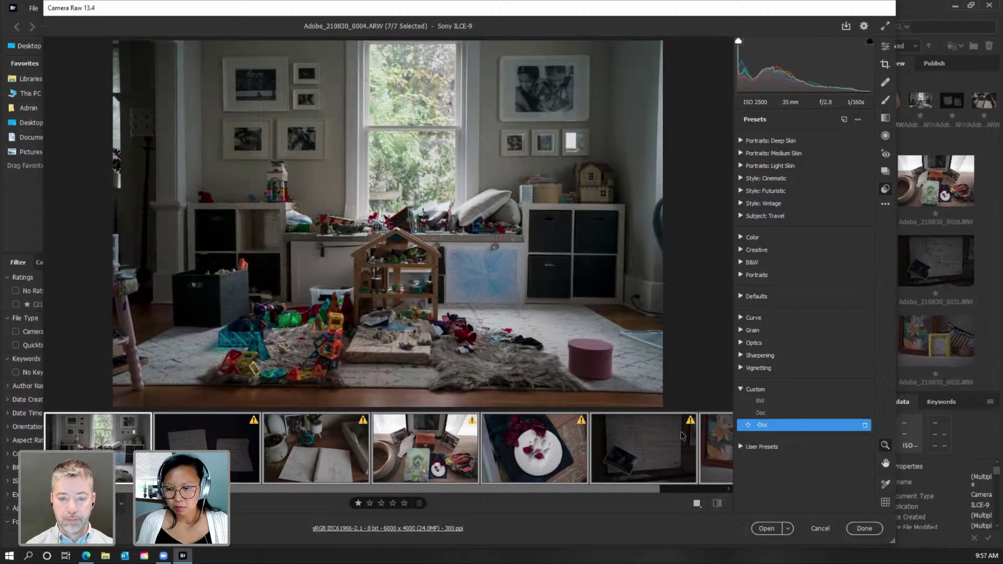
# Return to the edit settings and raise the exposure of playroom photo 0004 alone to +0.35.
pyautogui.click(884, 47)
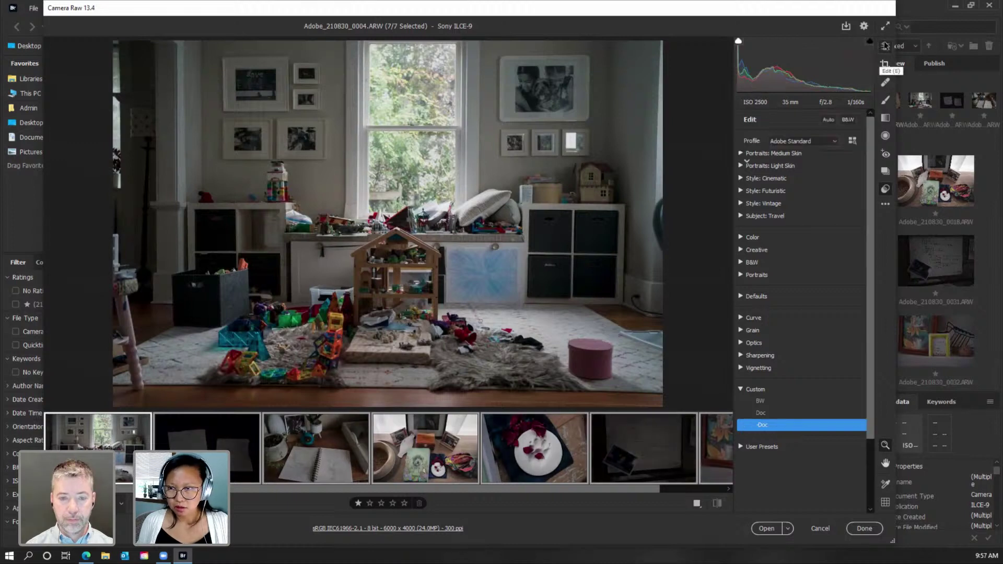
pyautogui.click(122, 458)
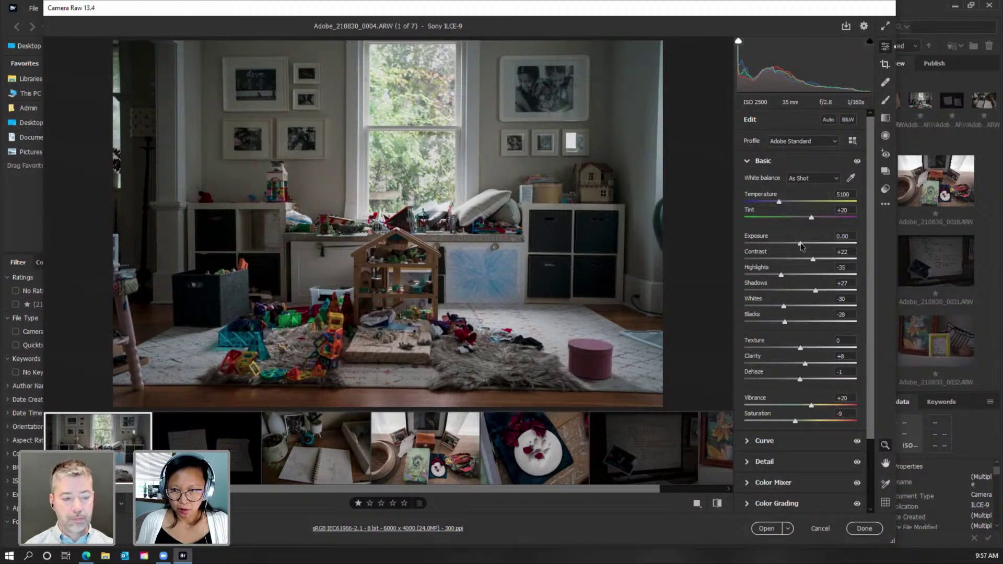
pyautogui.moveTo(801, 246); pyautogui.dragTo(805, 245)
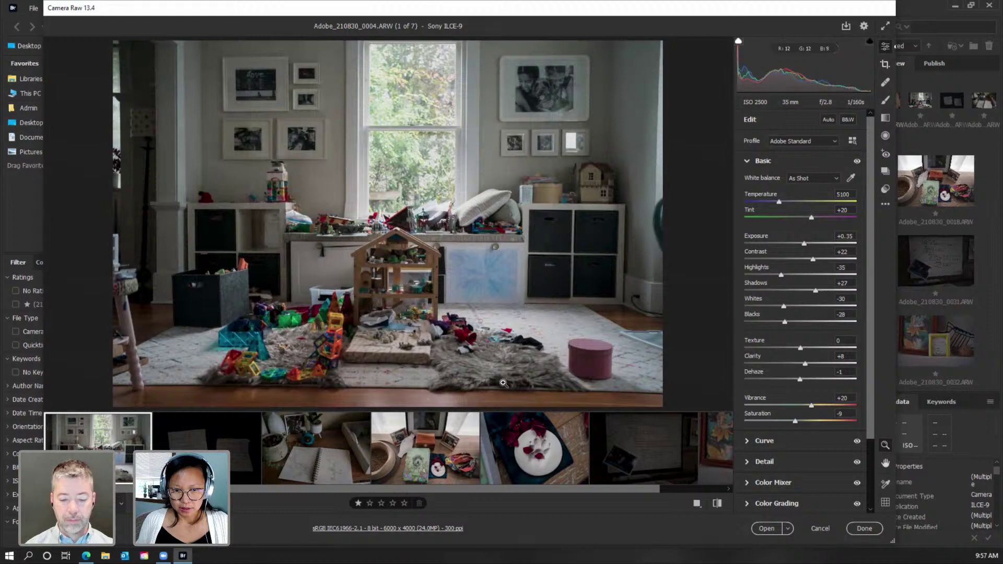
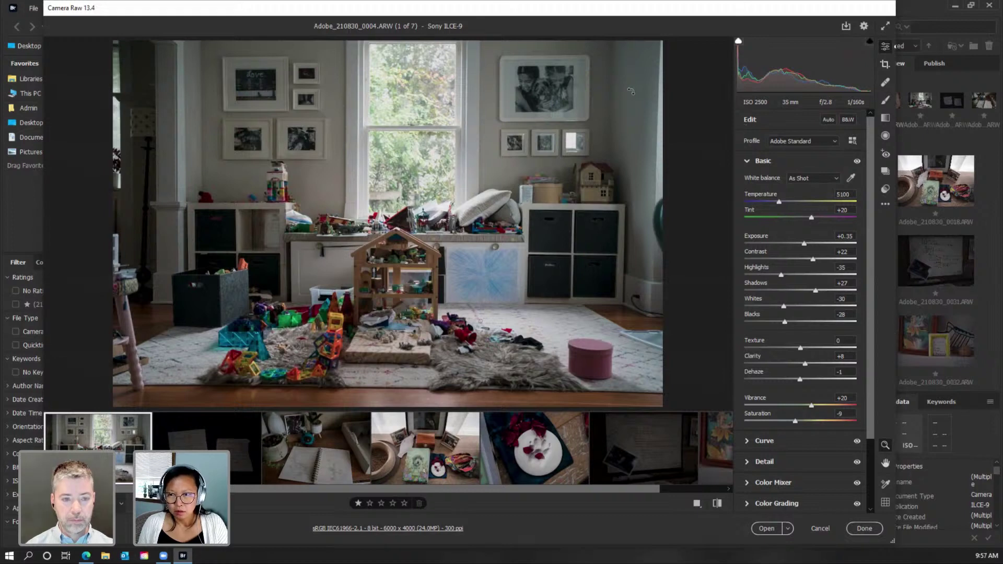
# Crop playroom photo 0004 slightly tighter, keeping its proportions, to about 5537 x 3691 pixels.
pyautogui.press('c')
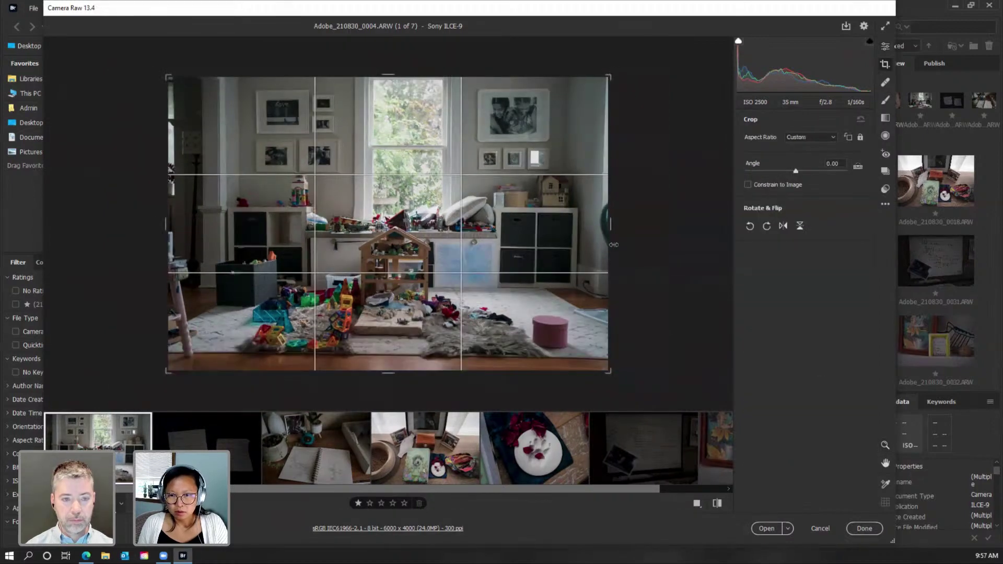
pyautogui.moveTo(385, 374); pyautogui.dragTo(387, 367)
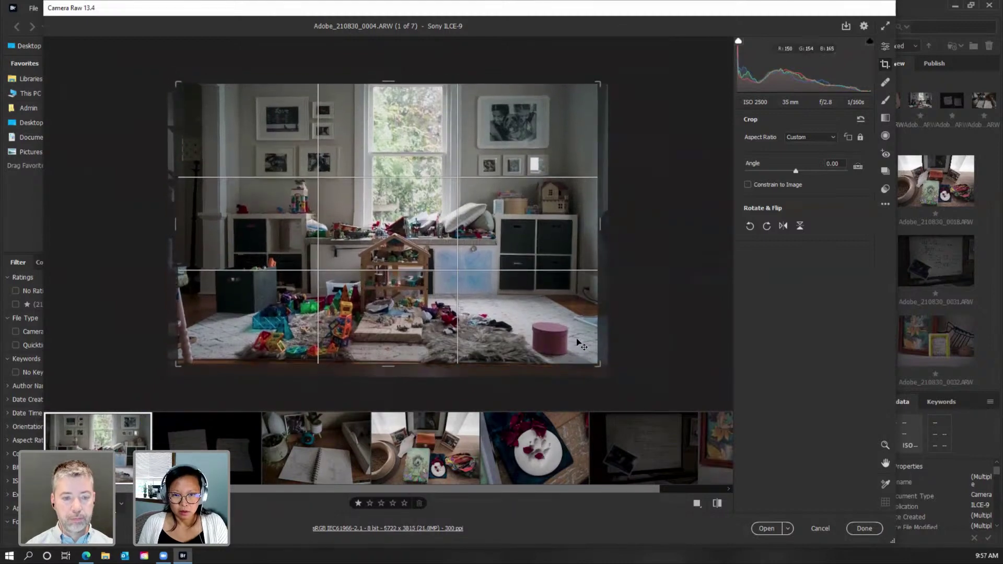
pyautogui.press('Return')
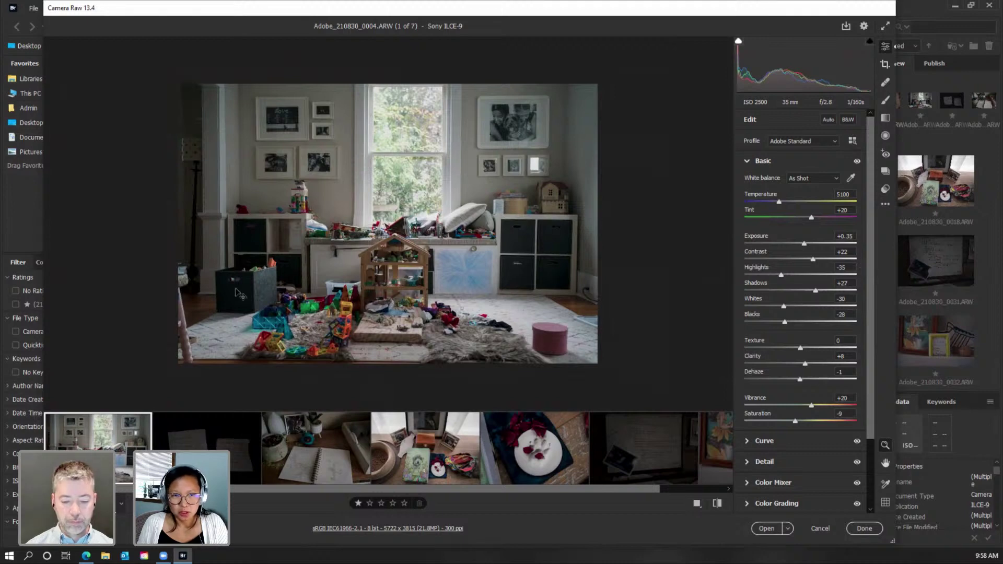
pyautogui.press('c')
pyautogui.moveTo(178, 367); pyautogui.dragTo(186, 368)
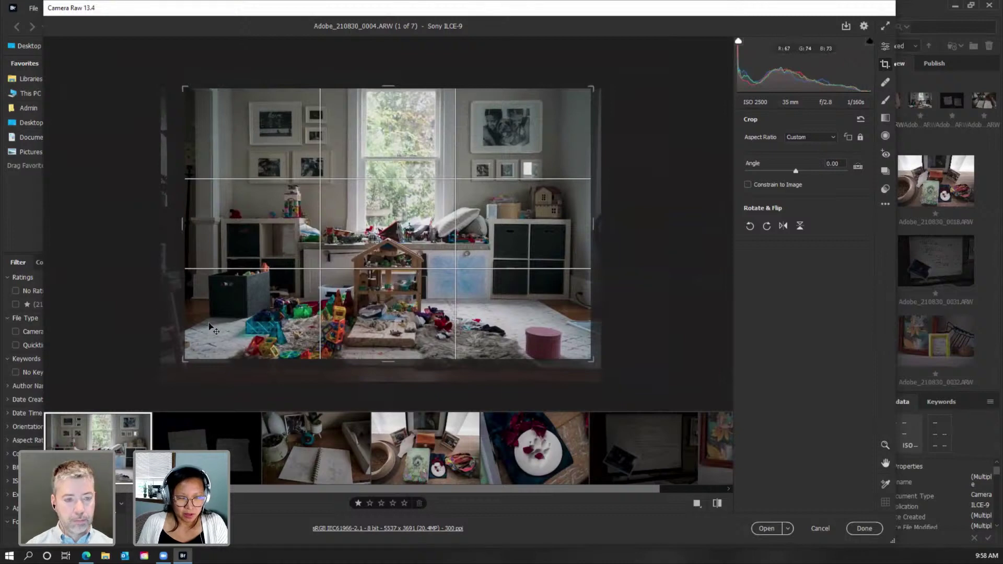
pyautogui.press('Return')
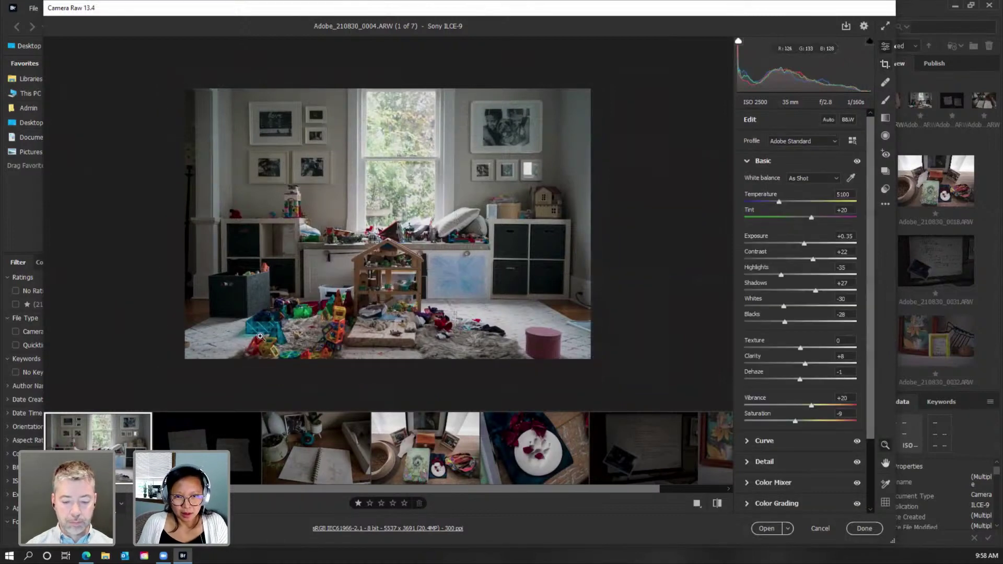
# Raise the exposure of the handwritten notes photo 0007 to +1.50 and of the sketchbook photo 0014 to +0.25.
pyautogui.click(206, 448)
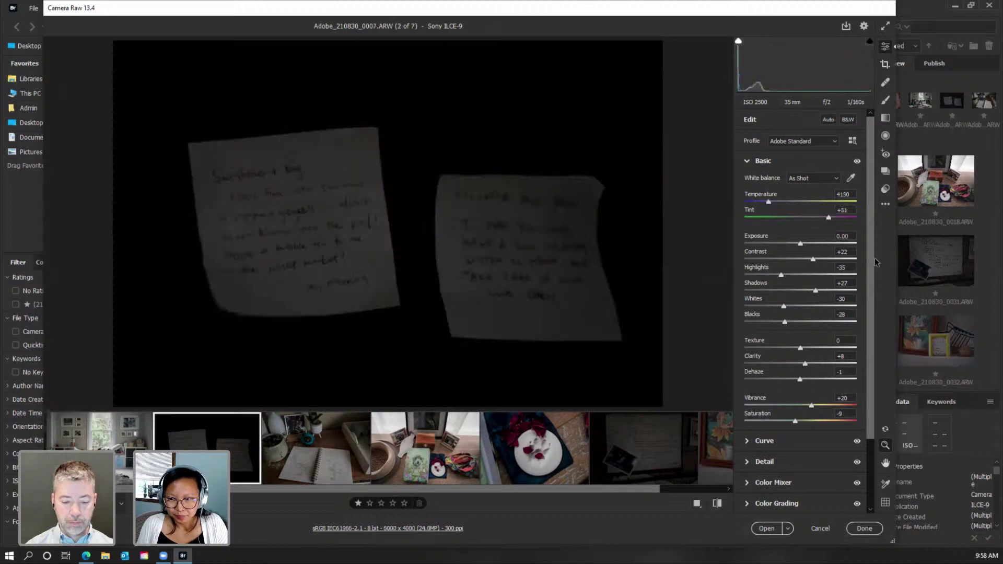
pyautogui.moveTo(814, 246); pyautogui.dragTo(818, 245)
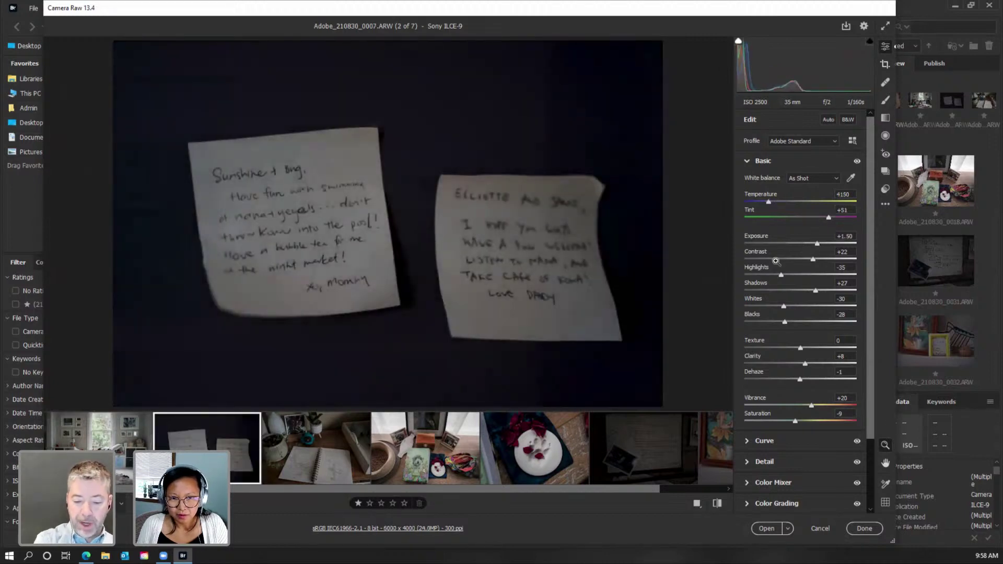
pyautogui.click(316, 445)
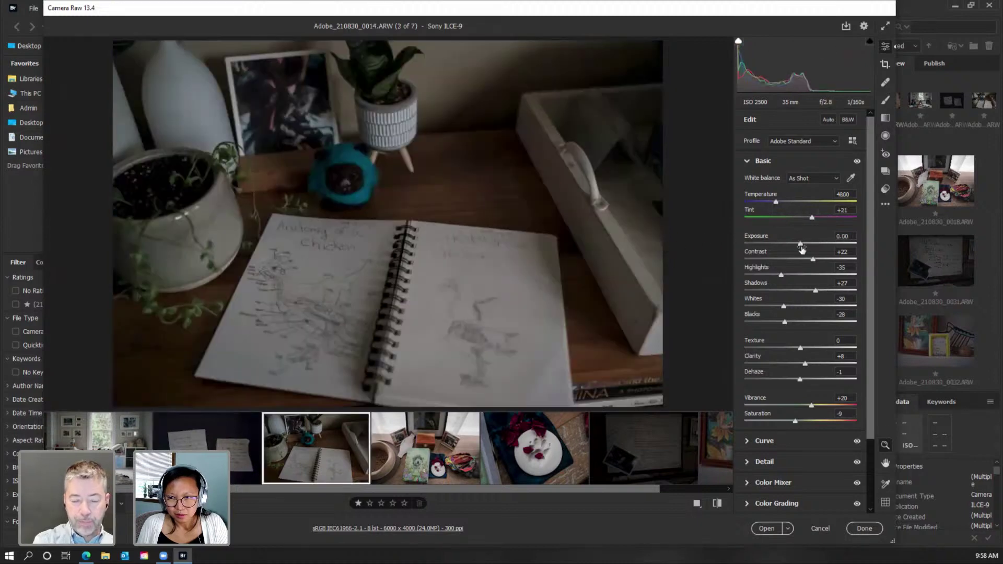
pyautogui.moveTo(801, 244); pyautogui.dragTo(803, 244)
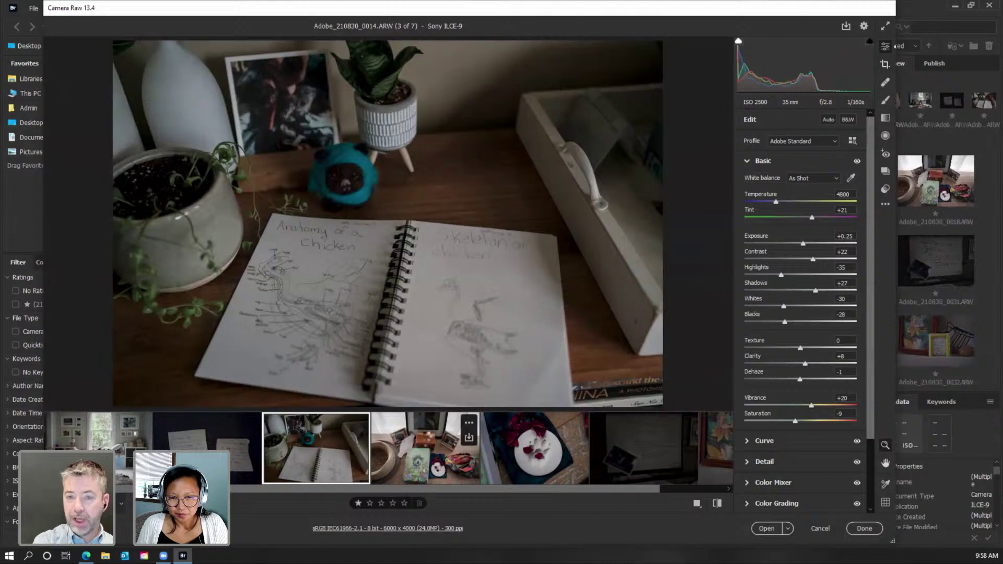
# Go on to paw print photo 0024 and crop it proportionally to about 5615 x 3743 pixels.
pyautogui.click(427, 438)
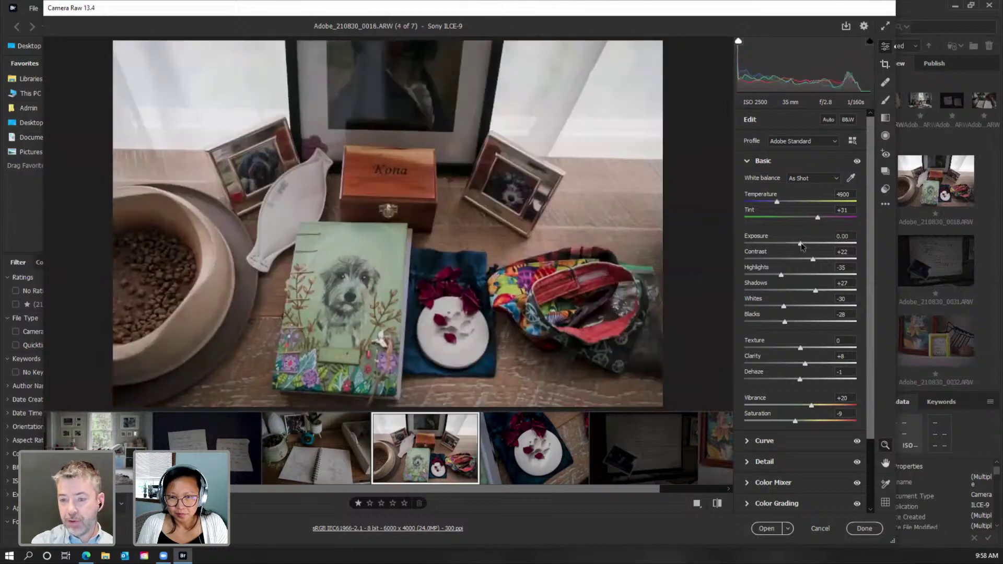
pyautogui.press('Right')
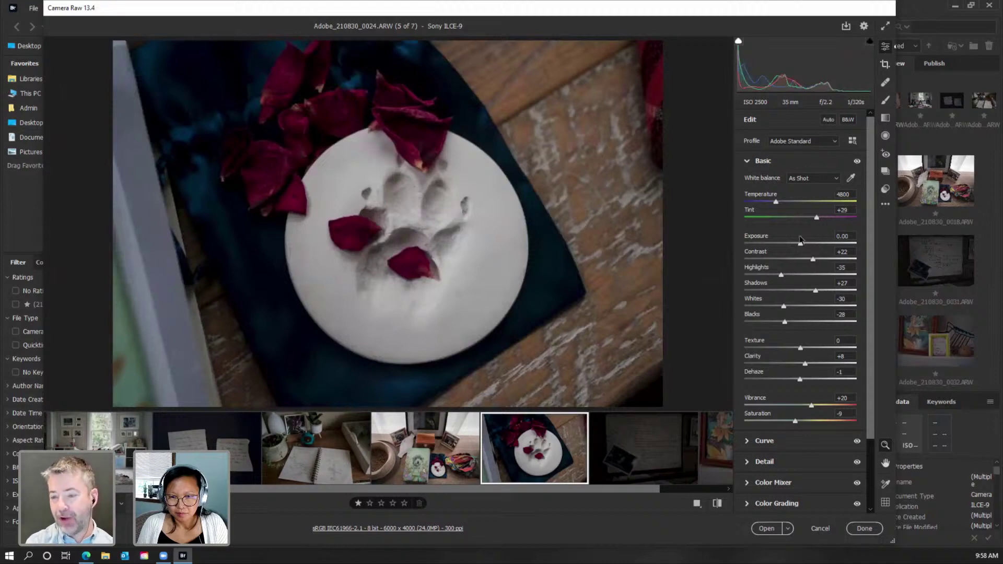
pyautogui.click(885, 64)
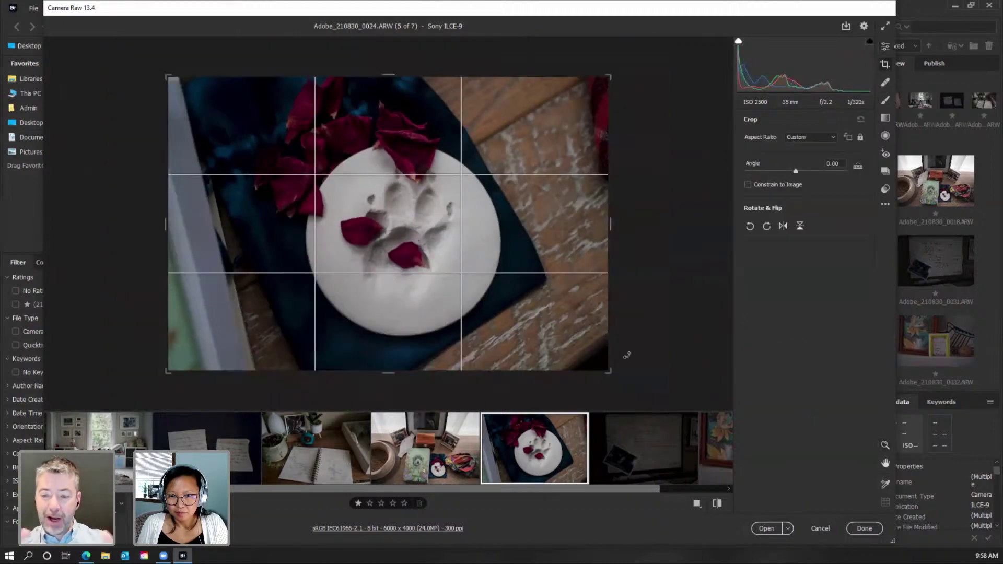
pyautogui.moveTo(610, 374); pyautogui.dragTo(603, 365)
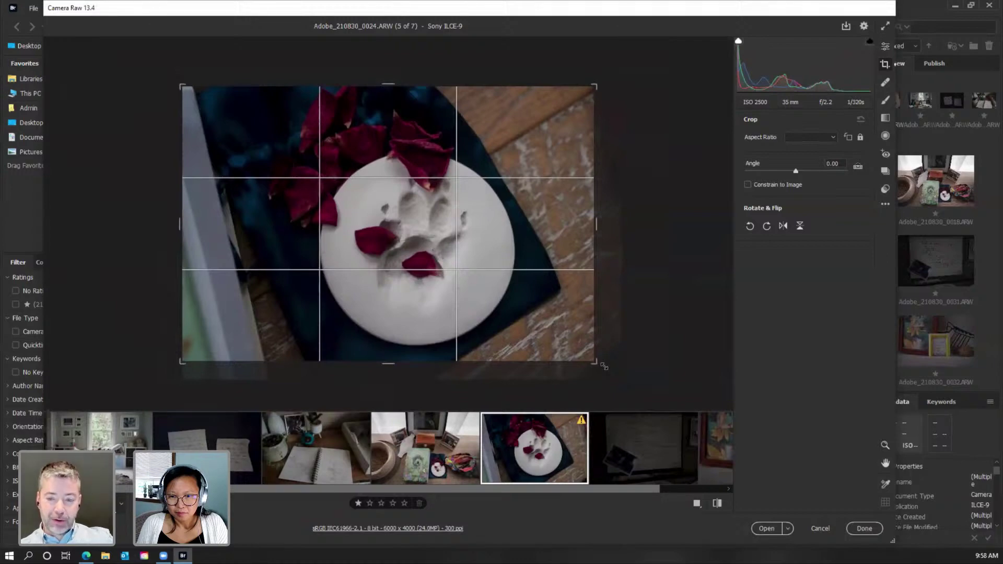
pyautogui.press('Return')
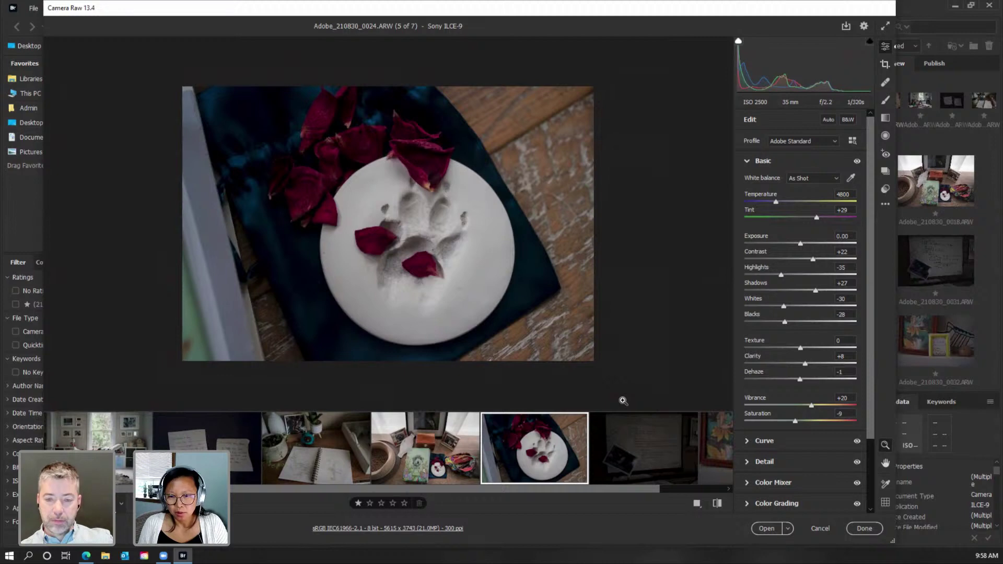
# Raise the exposure of the letter photo 0031 to +1.15 and of the framed quote photo 0032 to +0.75.
pyautogui.click(639, 440)
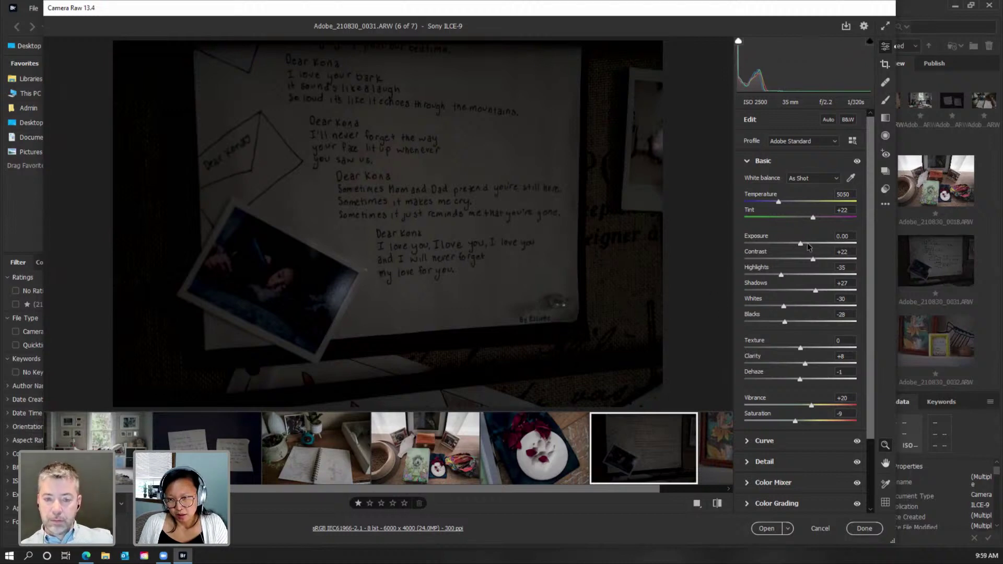
pyautogui.moveTo(809, 245); pyautogui.dragTo(814, 246)
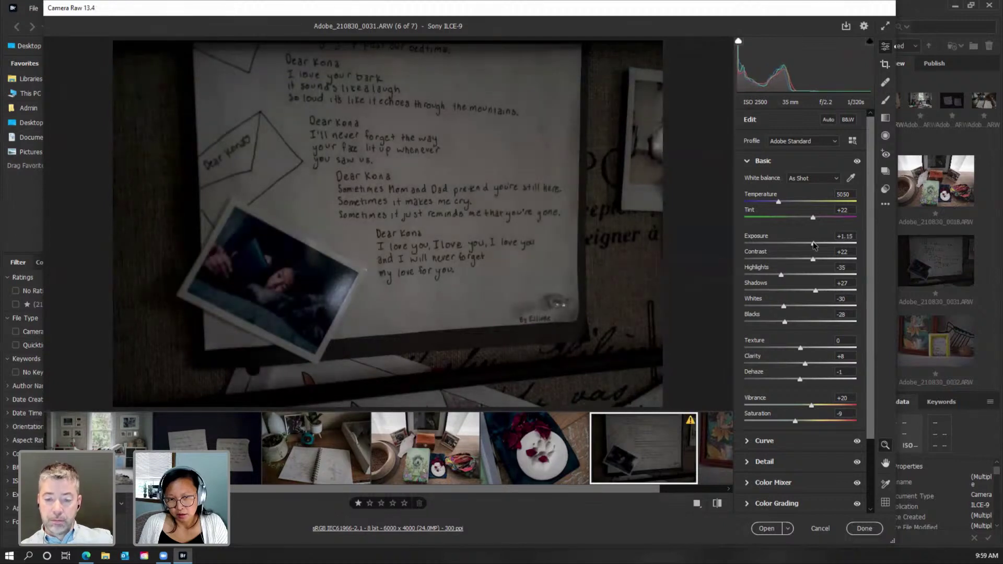
pyautogui.moveTo(606, 490); pyautogui.dragTo(685, 486)
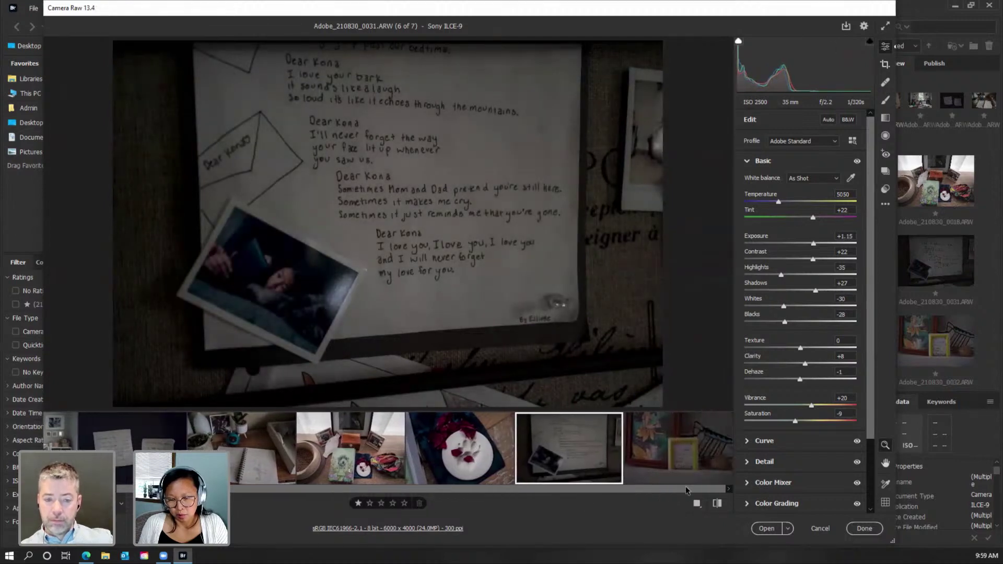
pyautogui.click(651, 460)
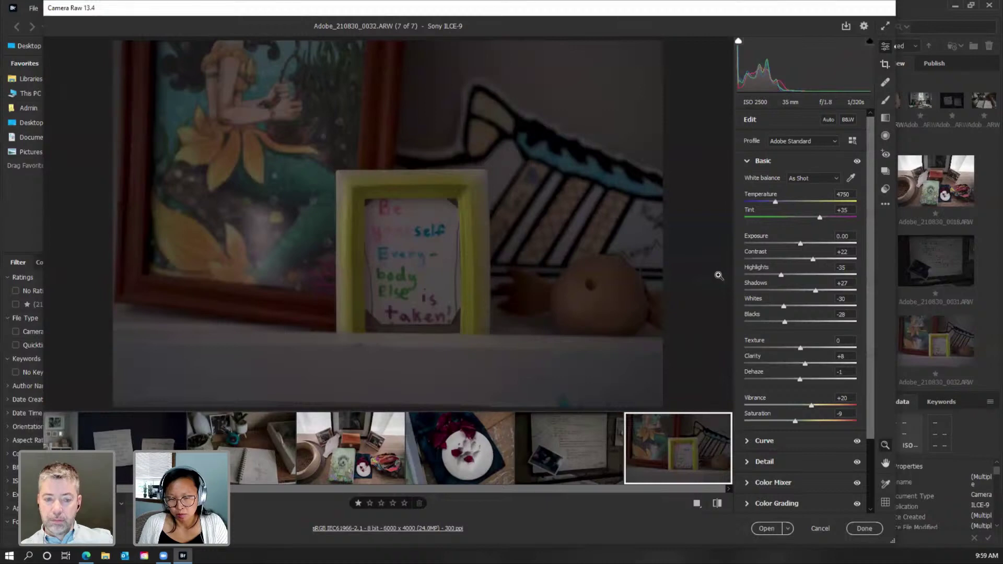
pyautogui.click(808, 244)
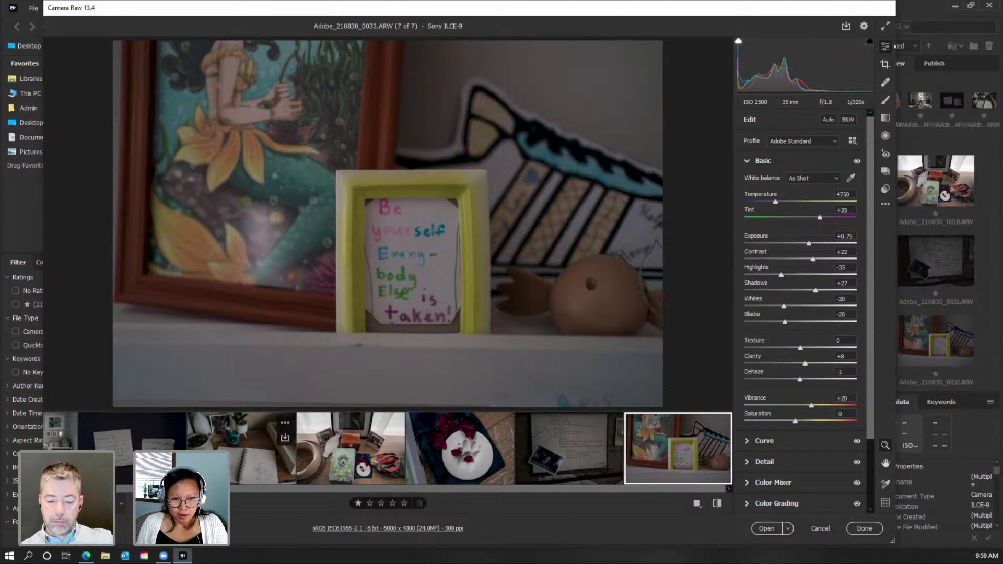
# Recheck sketchbook photo 0014, and finish editing the seven photos with their adjustments saved.
pyautogui.click(239, 467)
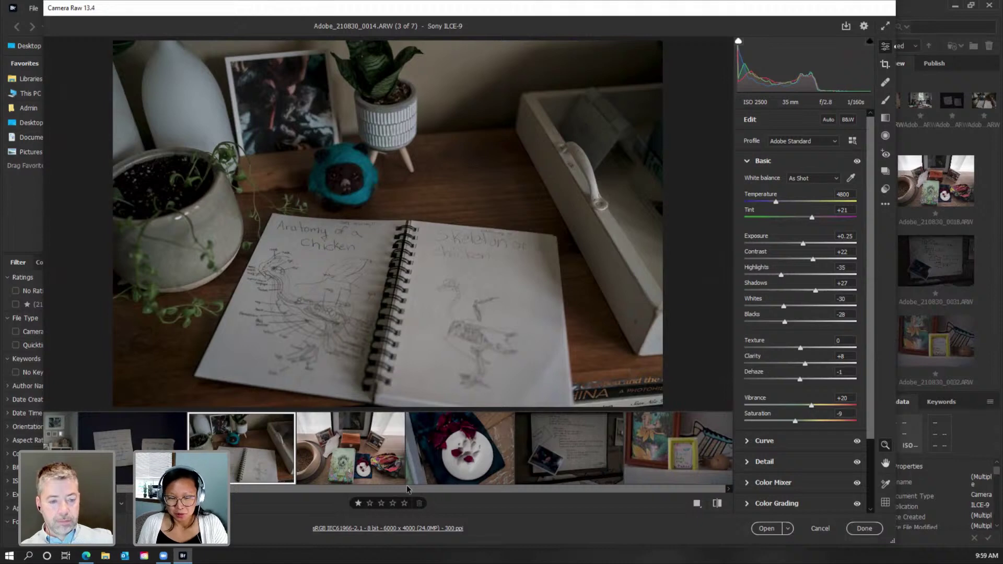
pyautogui.moveTo(407, 486)
pyautogui.mouseDown()
pyautogui.moveTo(354, 495)
pyautogui.moveTo(418, 498)
pyautogui.mouseUp()
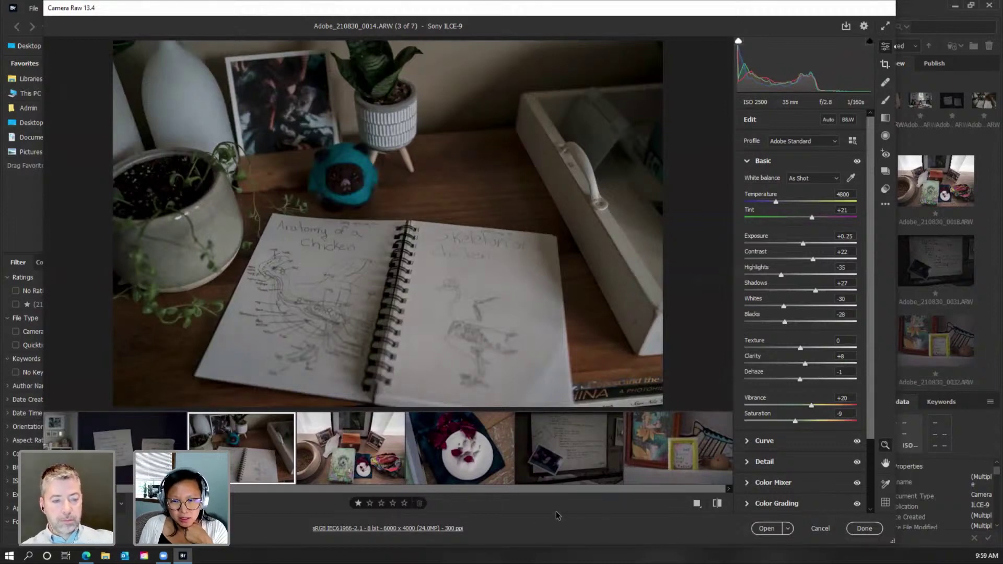
pyautogui.click(865, 529)
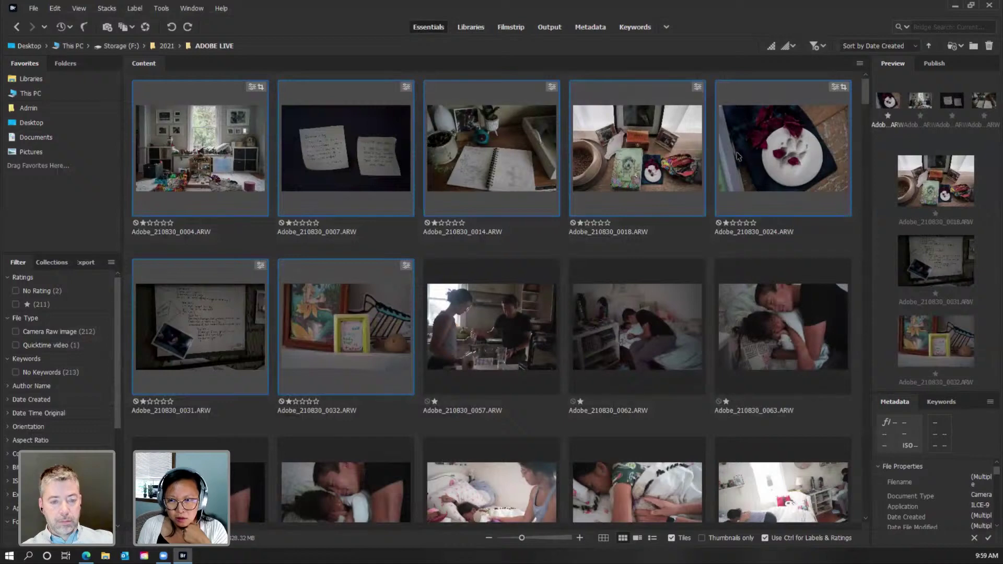
# Reopen photo 0032 alone, set its exposure to +0.85 and crop it to about 5402 x 3601 pixels, saving the edits.
pyautogui.click(782, 166)
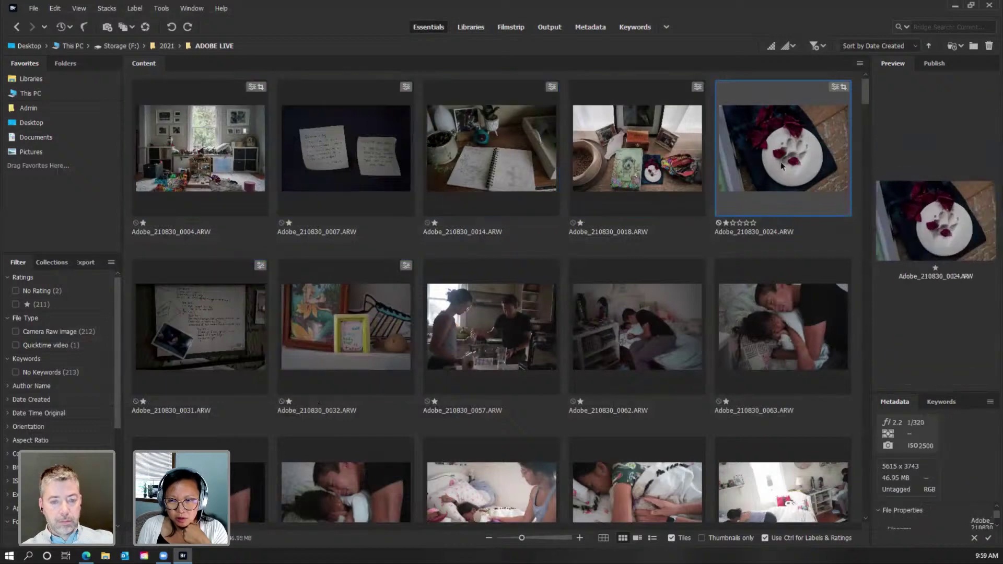
pyautogui.click(327, 354)
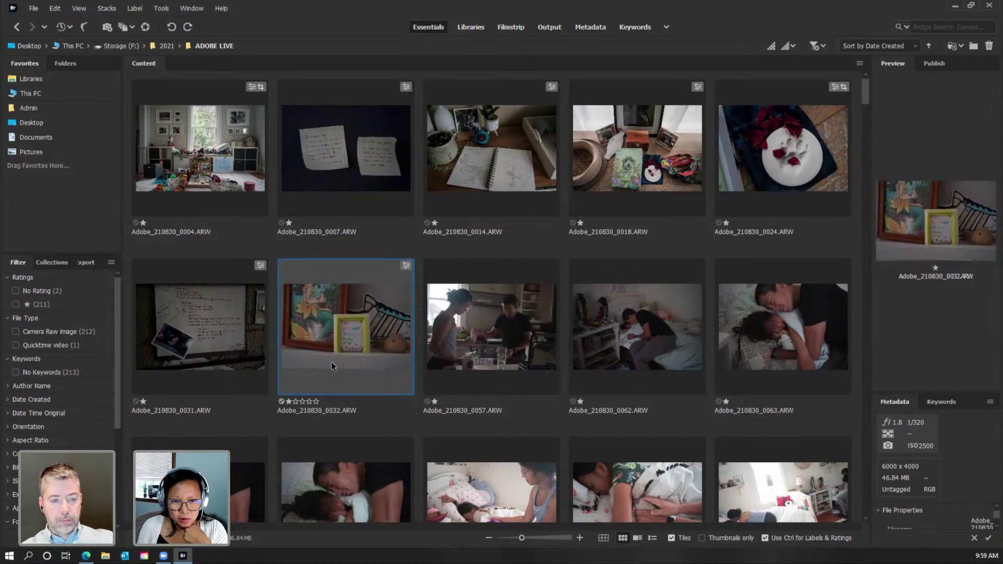
pyautogui.doubleClick(359, 361)
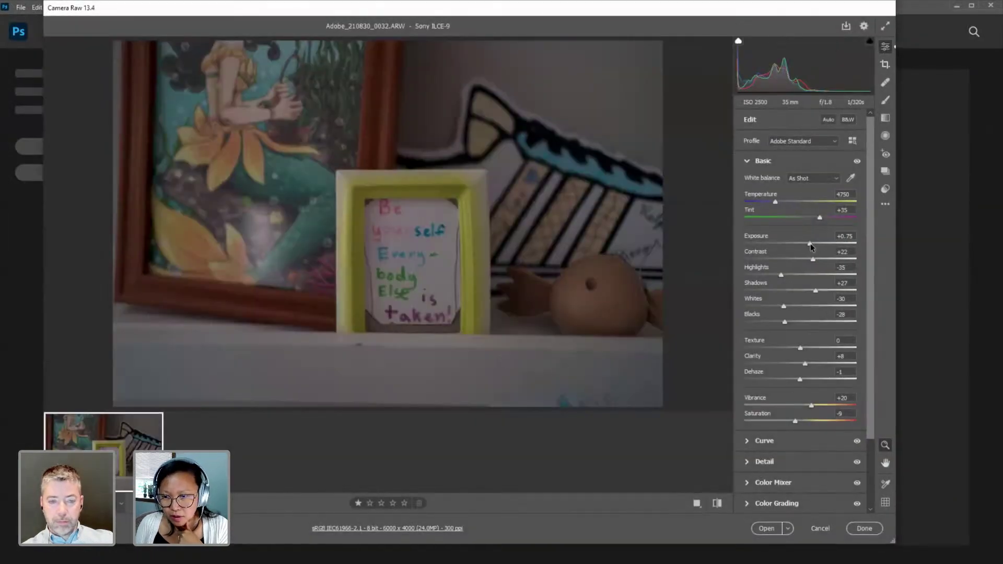
pyautogui.press('c')
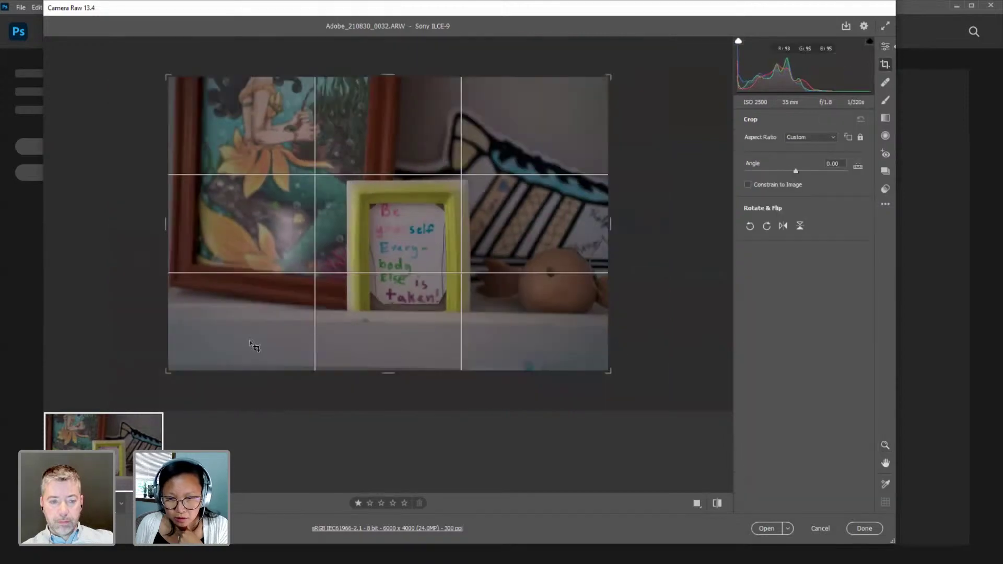
pyautogui.moveTo(162, 373); pyautogui.dragTo(190, 368)
pyautogui.press('Return')
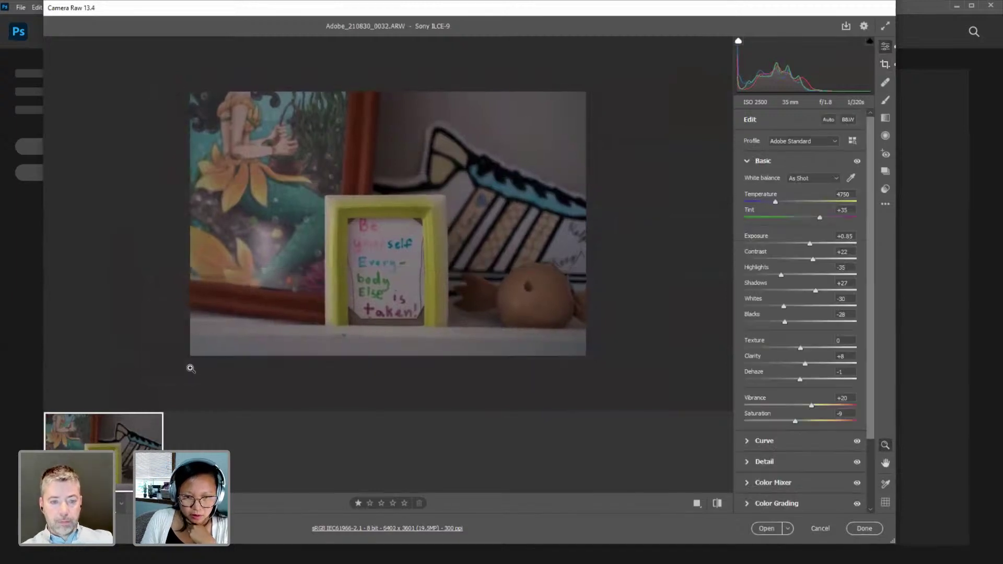
pyautogui.click(865, 529)
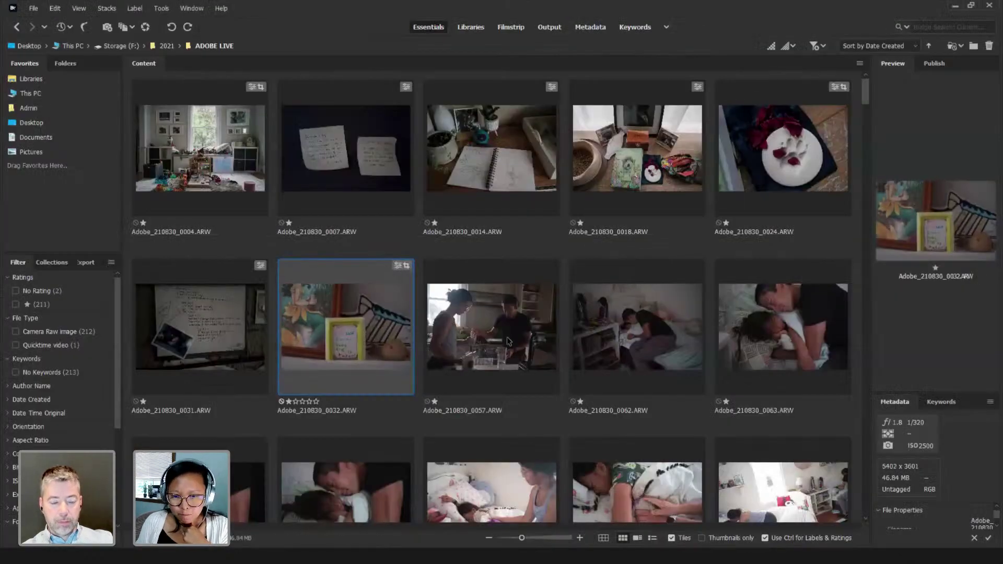
# Open kitchen photo 0057 in Camera Raw and apply the custom preset -Doc to it.
pyautogui.click(508, 342)
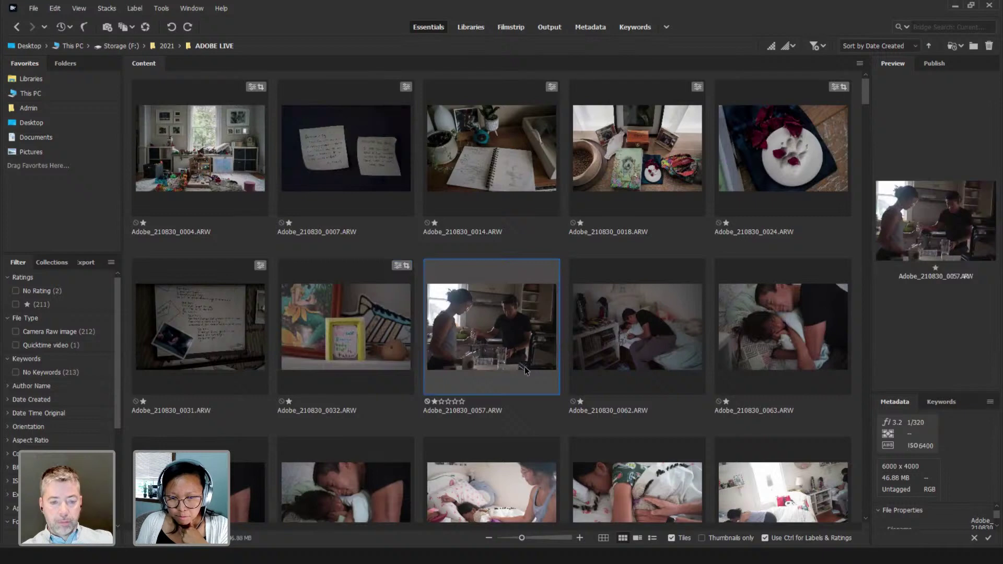
pyautogui.scroll(-3, 525, 370)
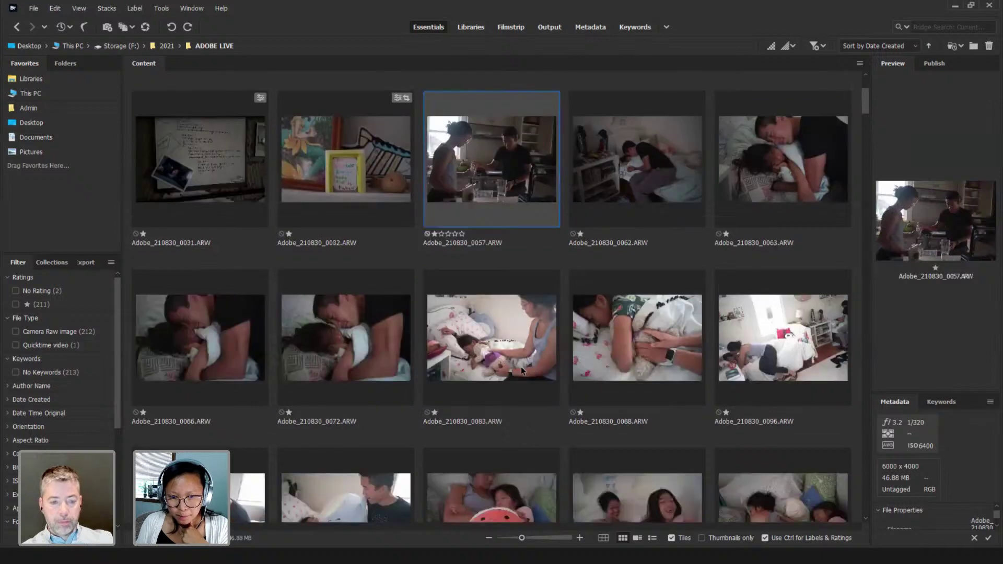
pyautogui.doubleClick(497, 163)
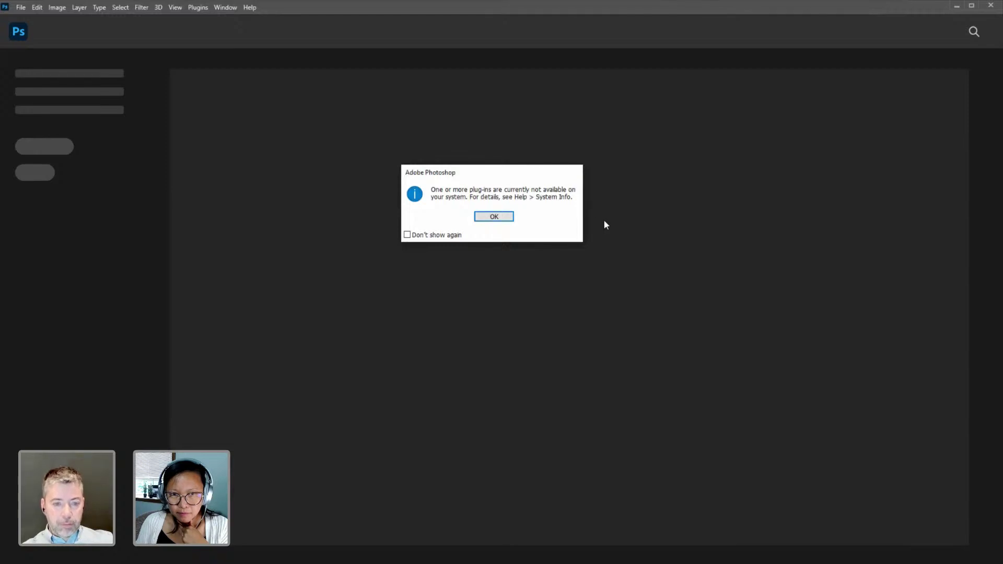
pyautogui.click(484, 216)
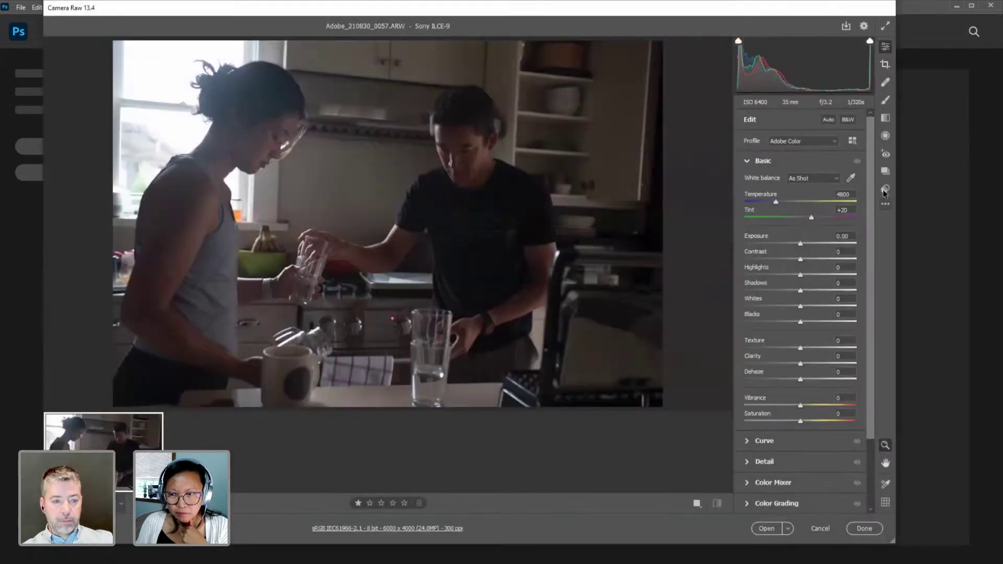
pyautogui.click(885, 190)
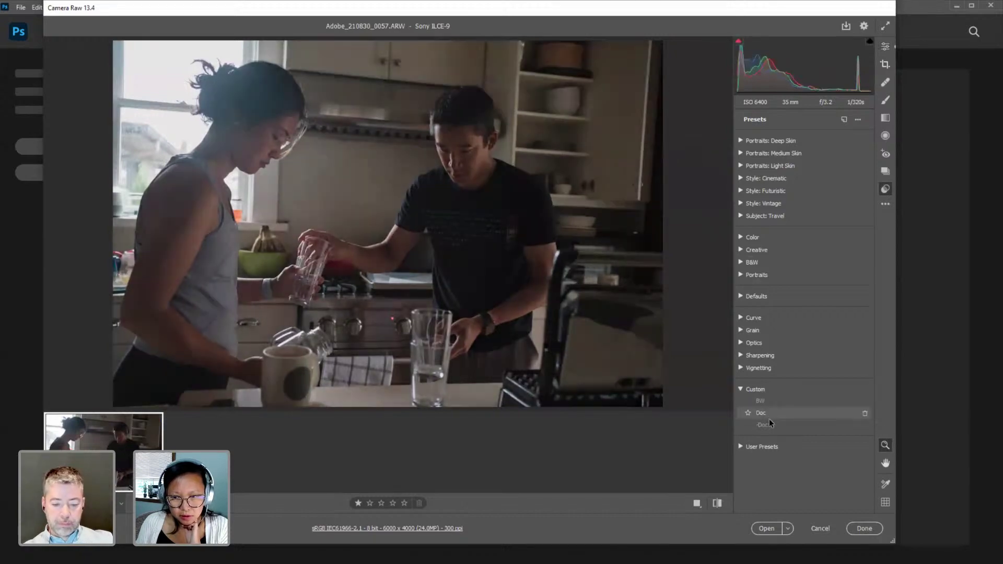
pyautogui.click(768, 424)
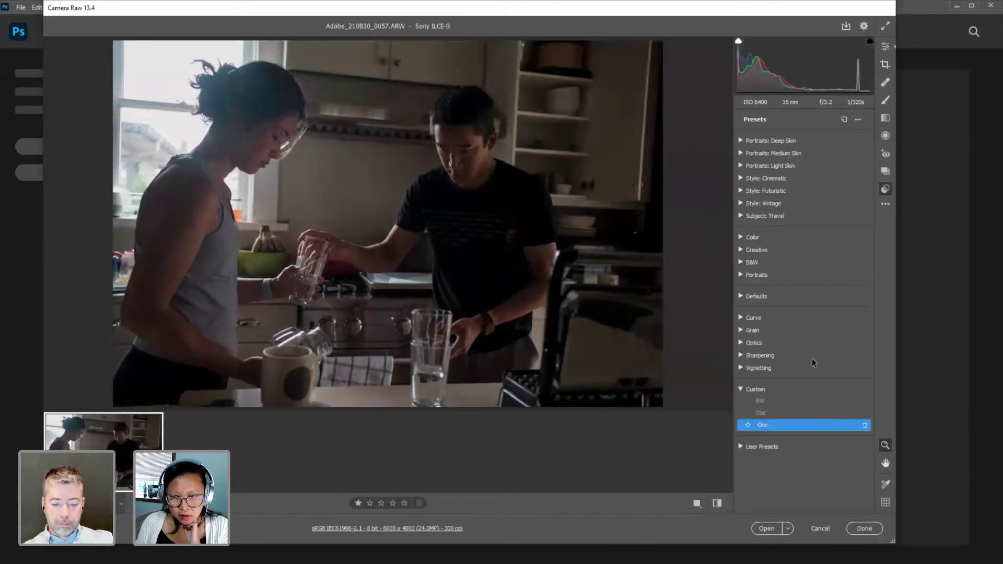
# Set the kitchen photo's exposure to +0.55 and crop it to about 5729 x 3819 pixels, saving the edits.
pyautogui.click(885, 46)
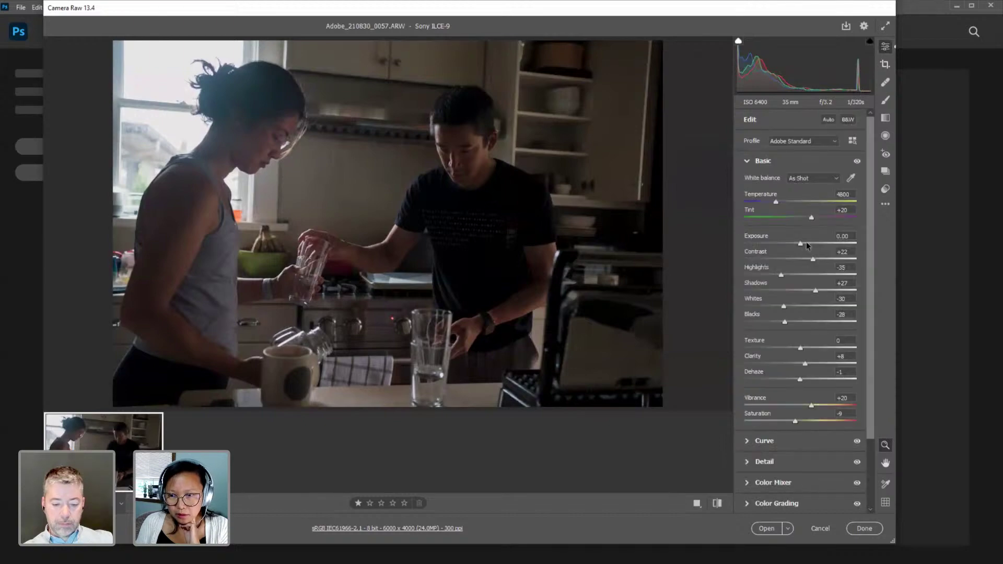
pyautogui.click(807, 242)
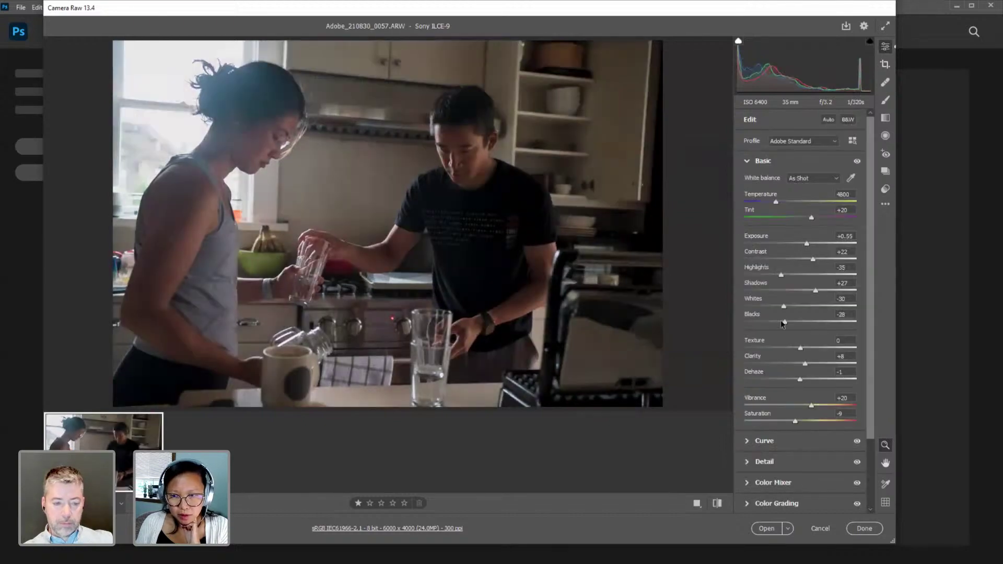
pyautogui.click(885, 64)
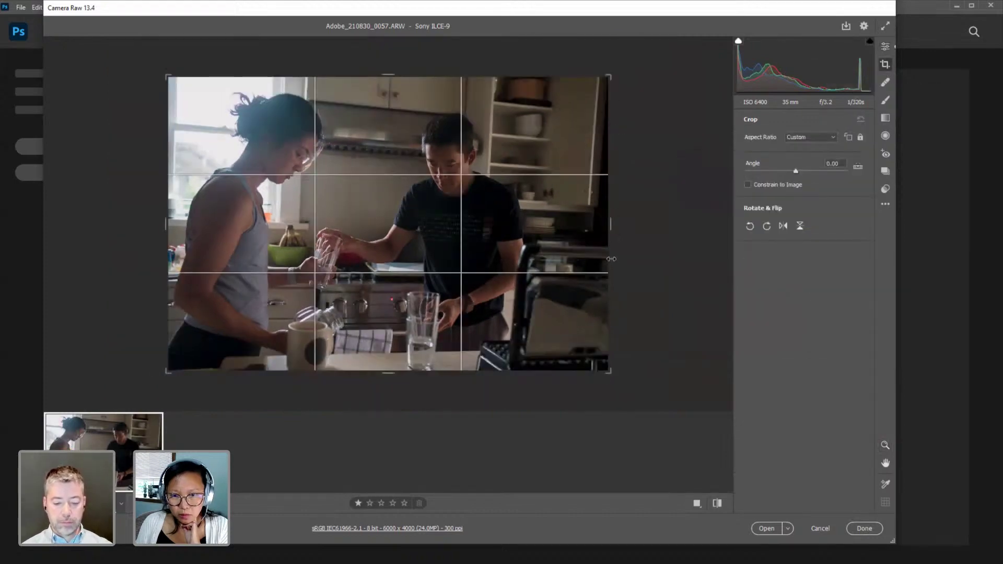
pyautogui.moveTo(610, 76); pyautogui.dragTo(601, 80)
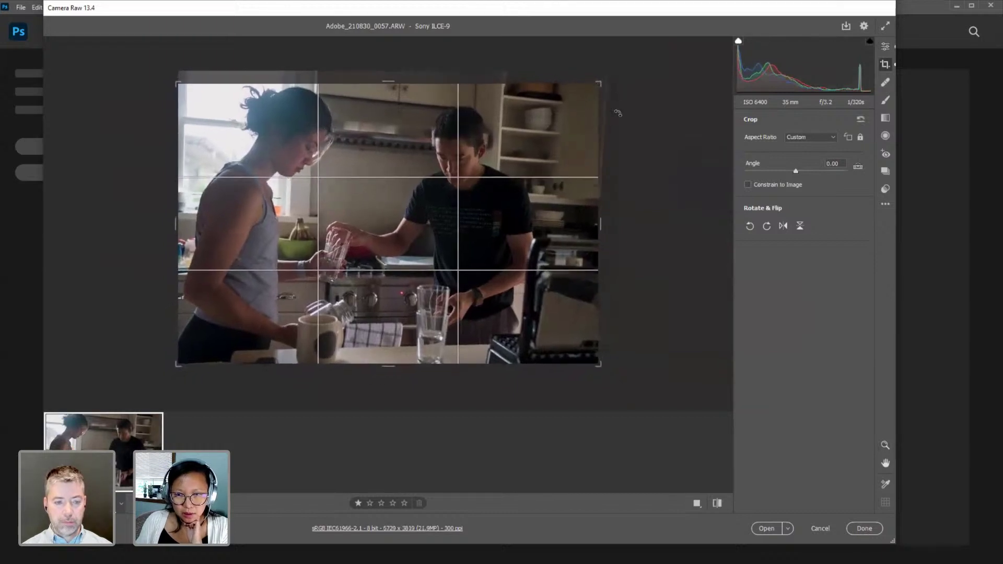
pyautogui.press('Return')
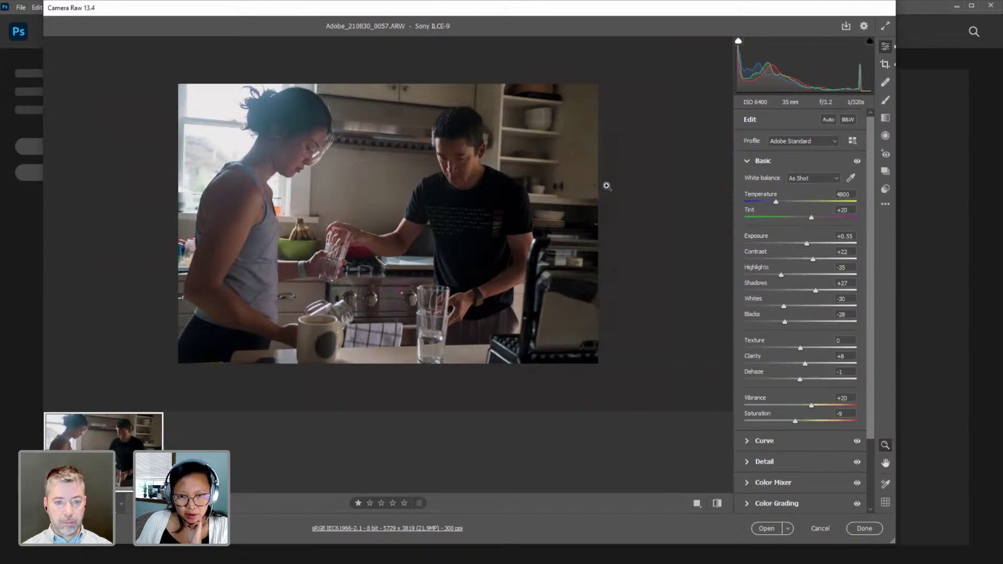
pyautogui.click(862, 529)
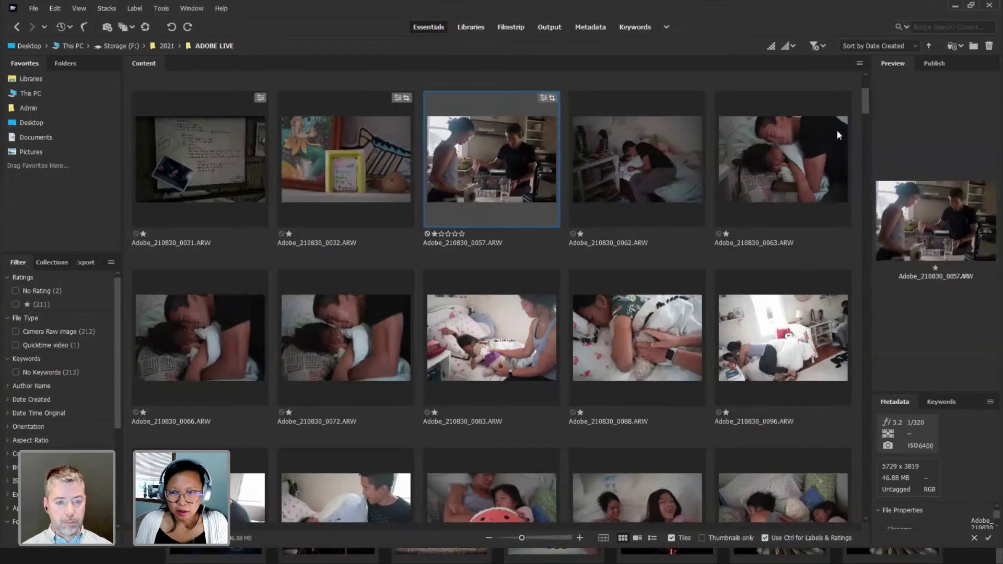
# Select the 16 bedroom photos from 0062 through 0199 and open them together in Camera Raw.
pyautogui.keyDown('shift'); pyautogui.click(838, 135); pyautogui.keyUp('shift')
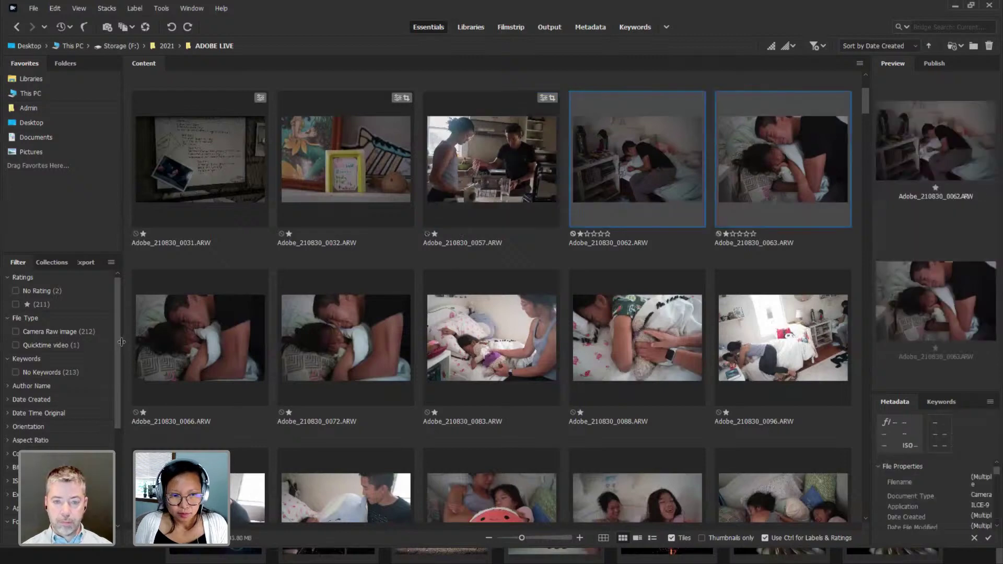
pyautogui.moveTo(140, 349); pyautogui.dragTo(732, 497)
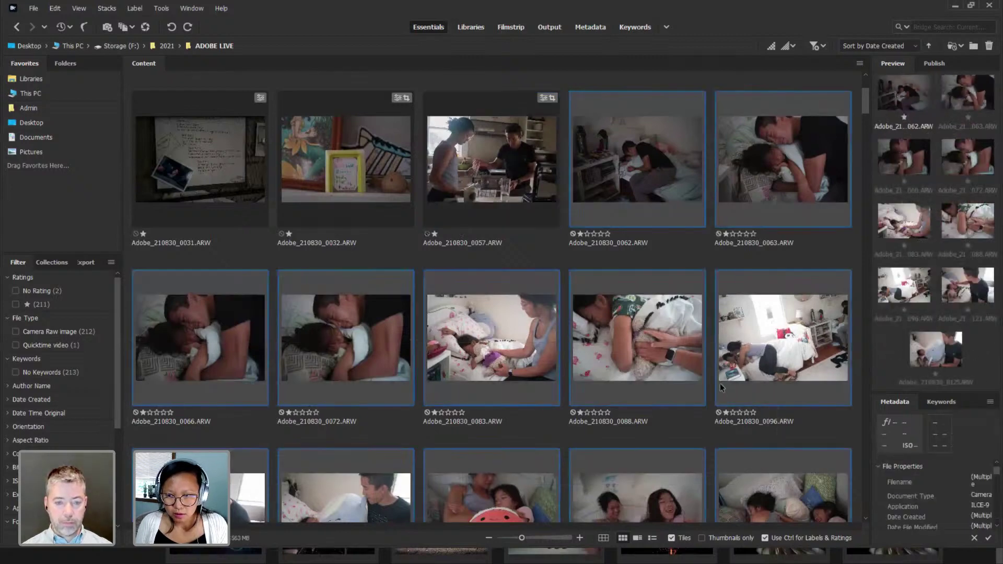
pyautogui.scroll(-2, 721, 386)
pyautogui.scroll(-3, 721, 387)
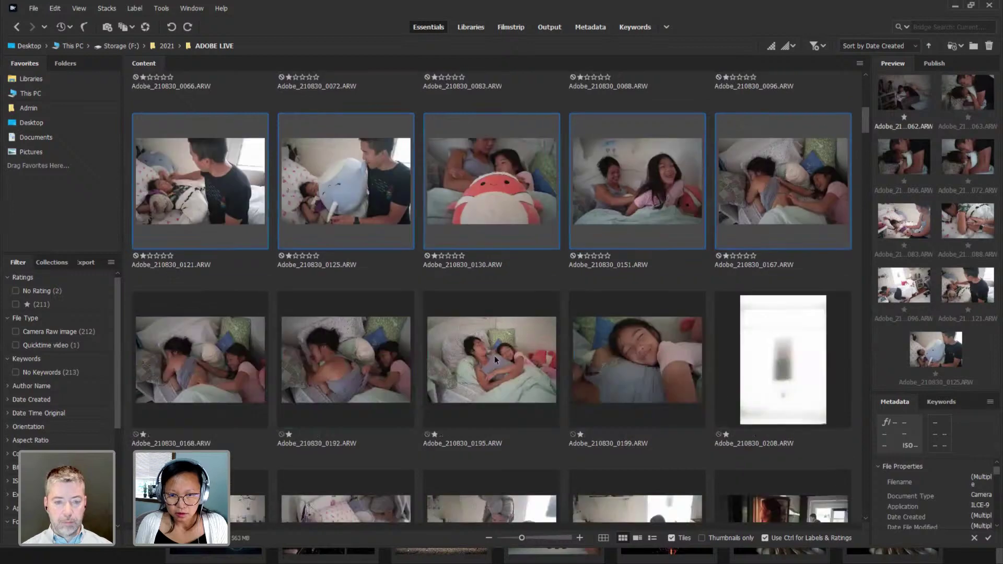
pyautogui.rightClick(625, 175)
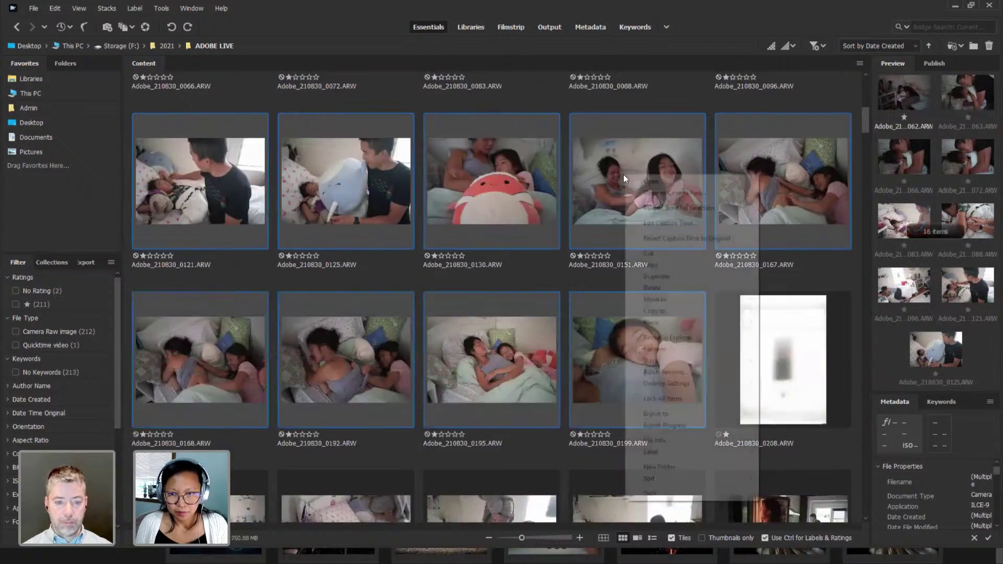
pyautogui.click(650, 183)
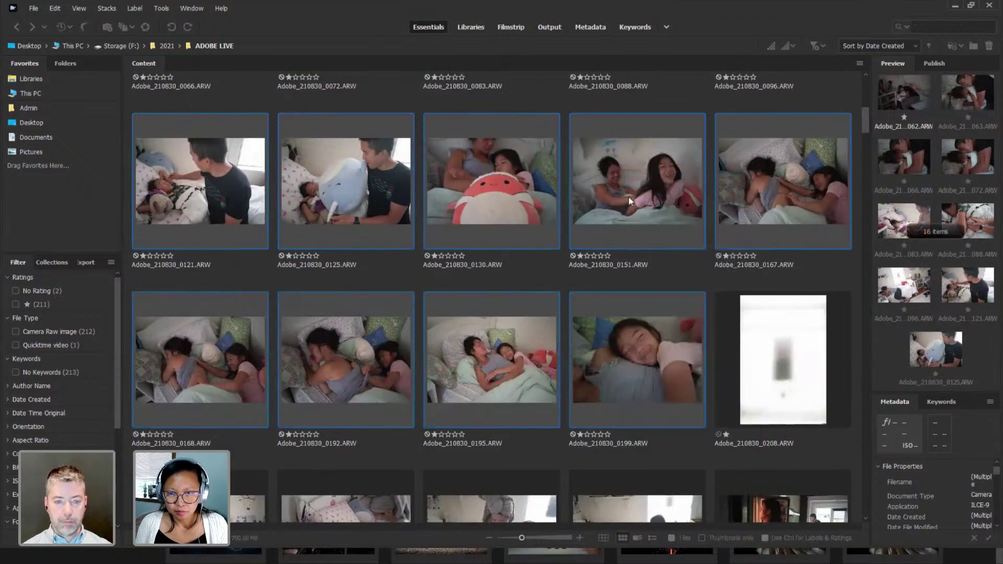
pyautogui.click(480, 286)
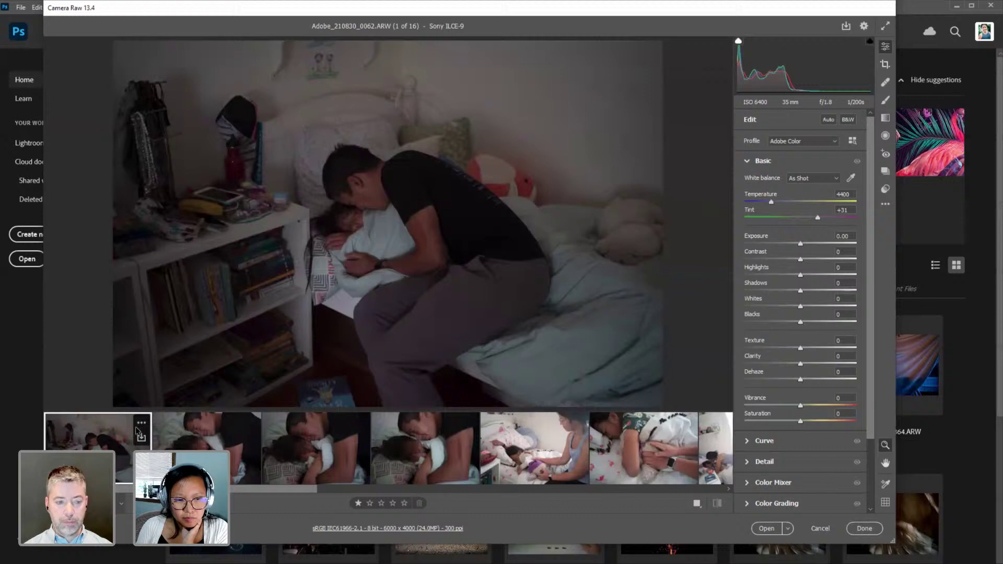
# Apply the custom preset -Doc to all 16 opened photos at once.
pyautogui.click(140, 423)
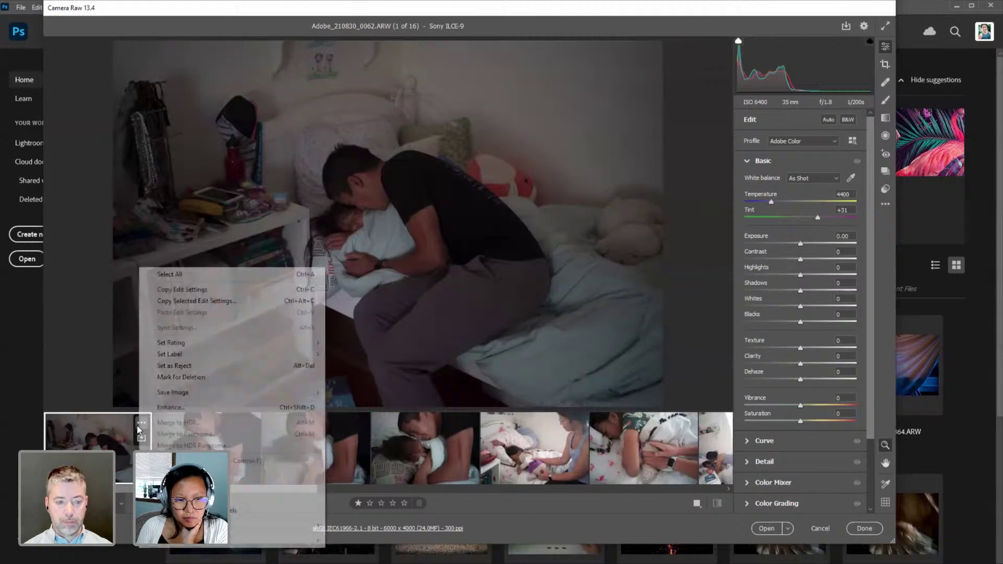
pyautogui.click(175, 276)
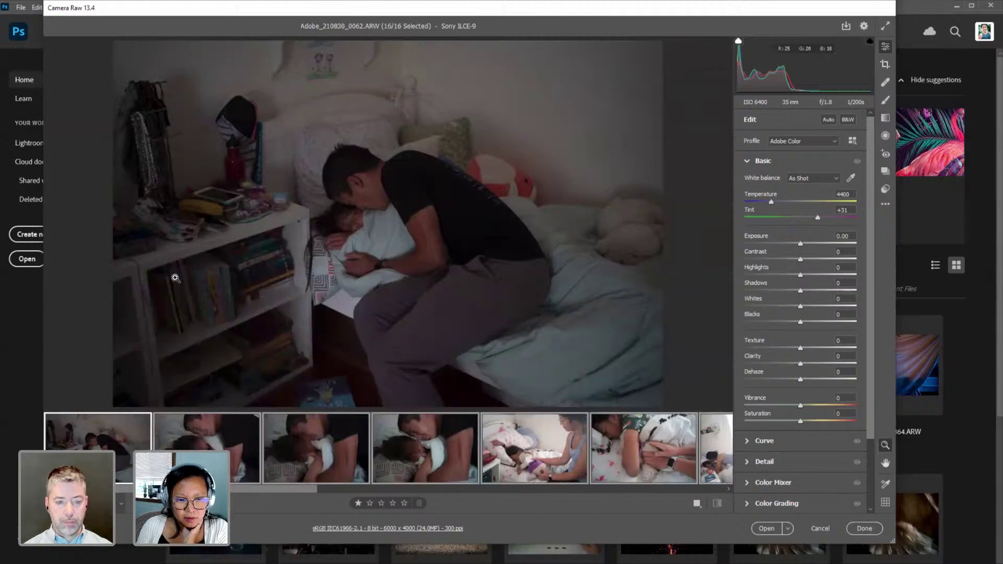
pyautogui.click(886, 190)
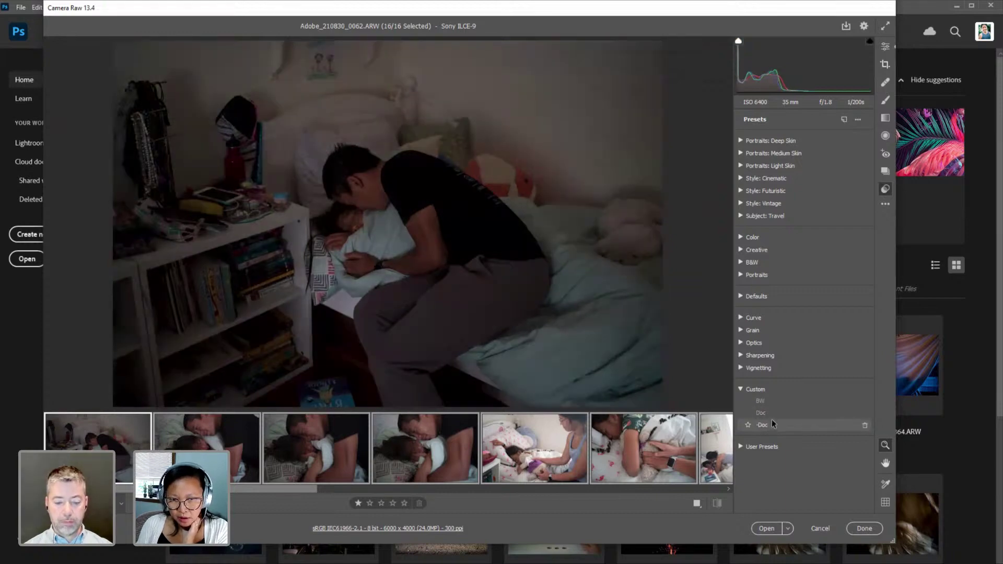
pyautogui.click(773, 421)
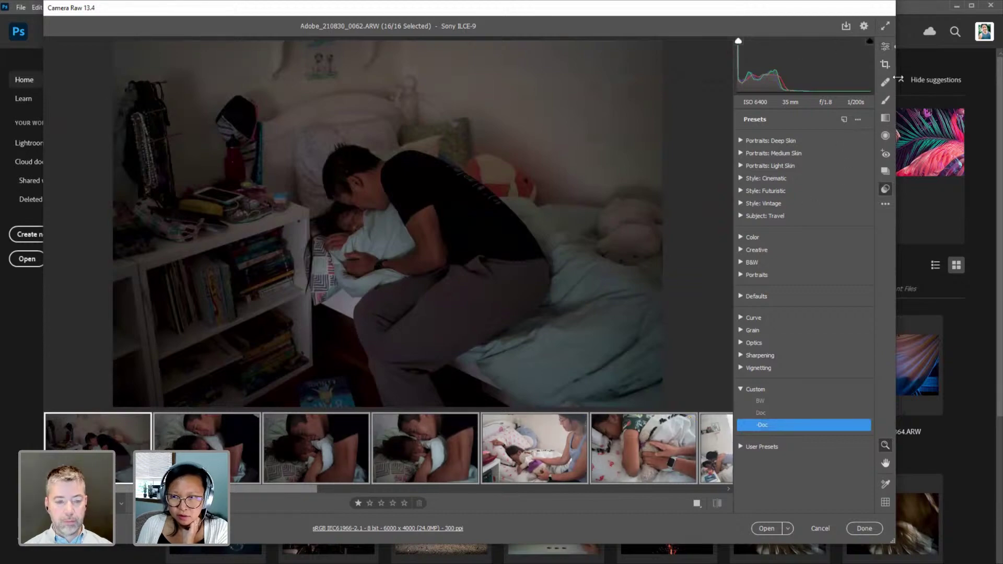
# Raise the exposure of bedroom photo 0062 alone to +0.90.
pyautogui.click(126, 433)
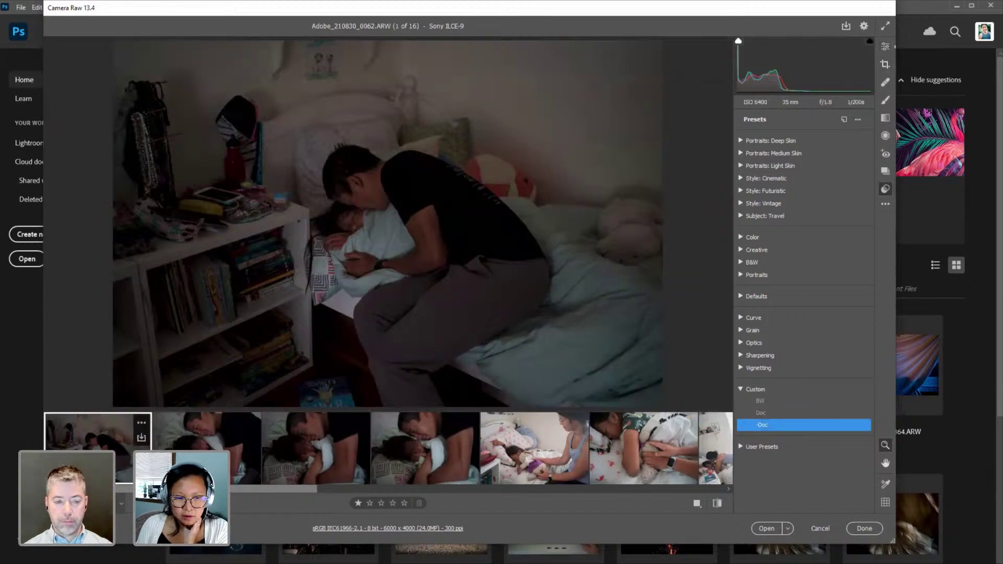
pyautogui.click(886, 47)
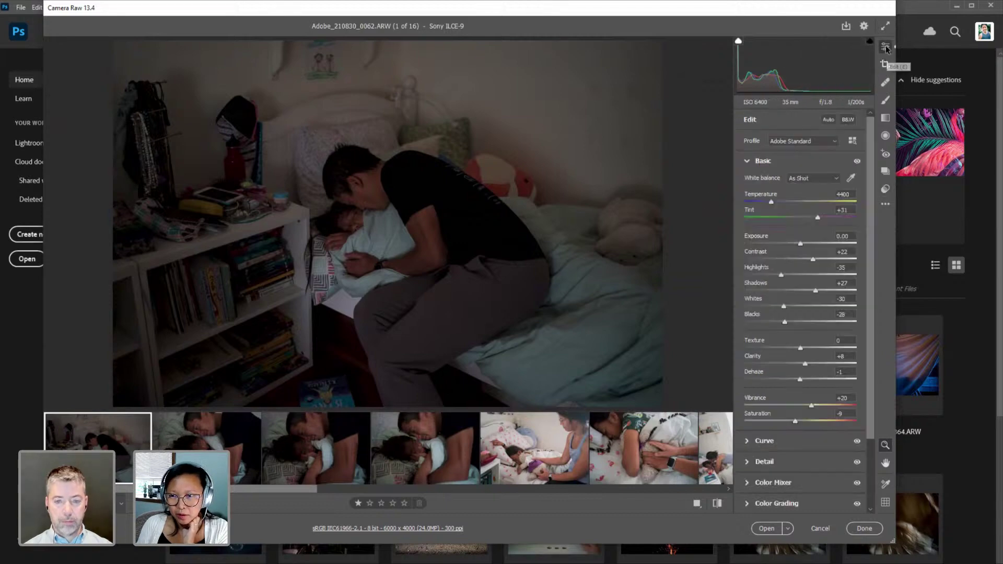
pyautogui.click(807, 243)
pyautogui.moveTo(807, 243); pyautogui.dragTo(810, 243)
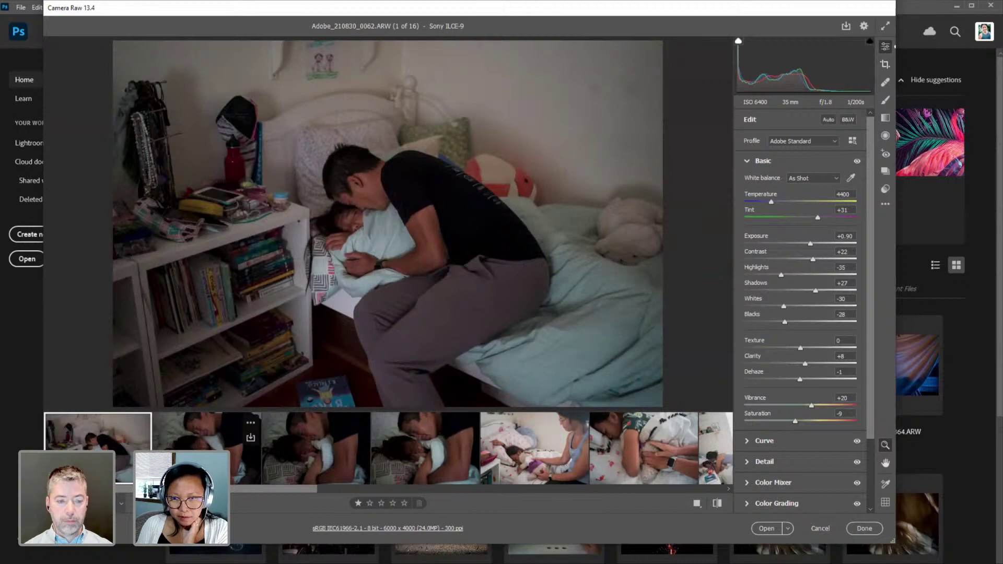
# Compare the cuddling photos 0063, 0066 and 0072, and set the exposure of 0066 and 0072 together to +0.50.
pyautogui.click(209, 449)
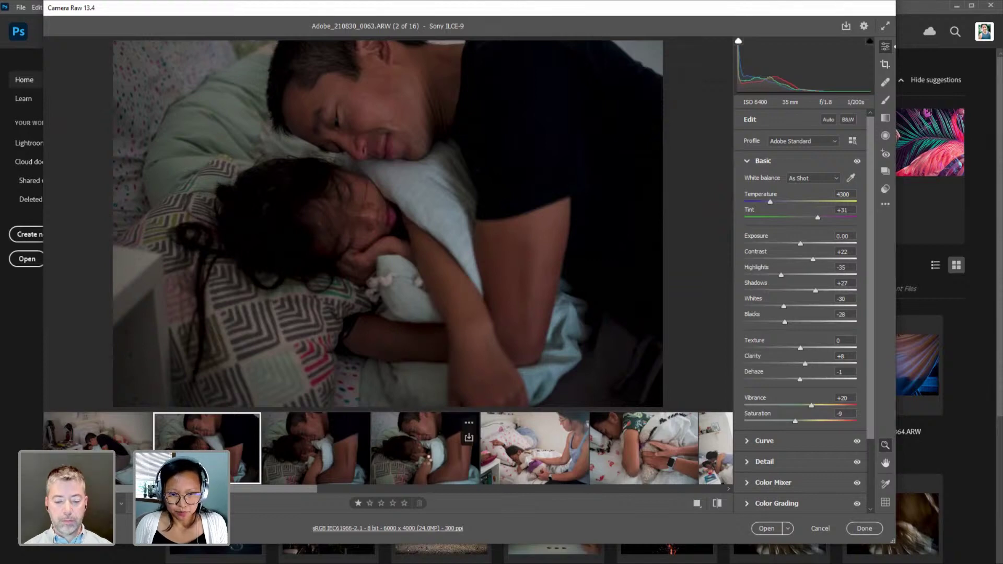
pyautogui.click(308, 466)
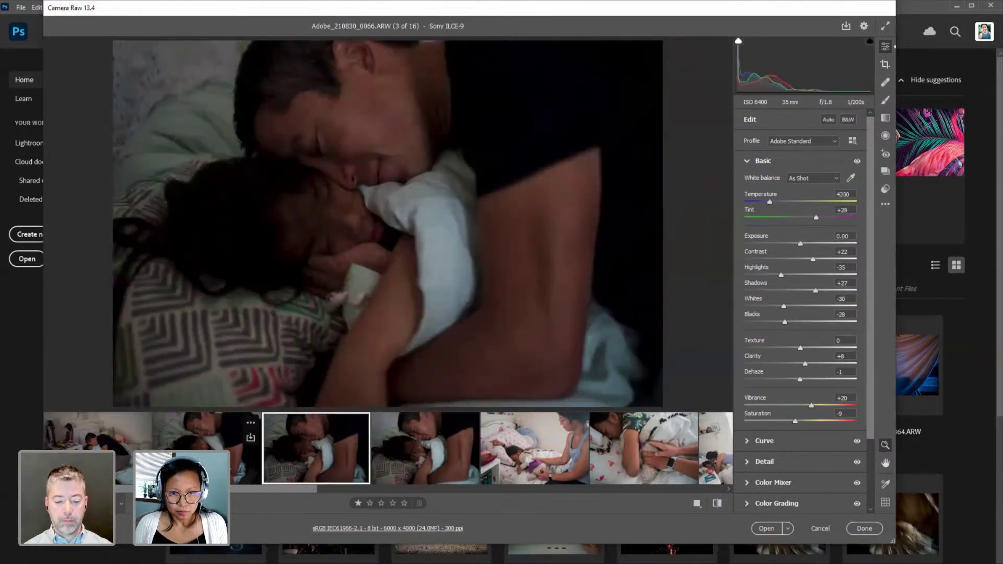
pyautogui.click(219, 465)
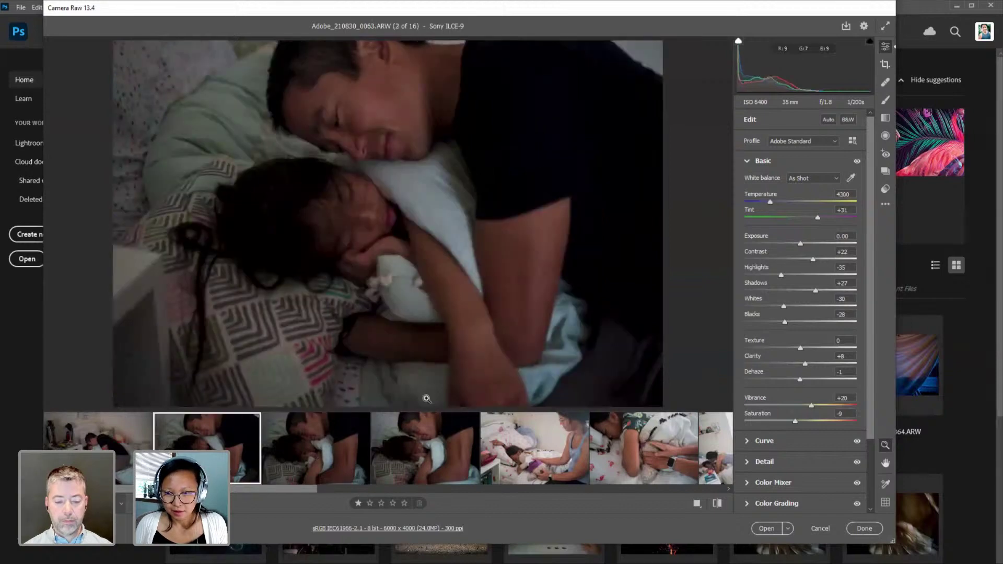
pyautogui.click(337, 466)
pyautogui.click(421, 464)
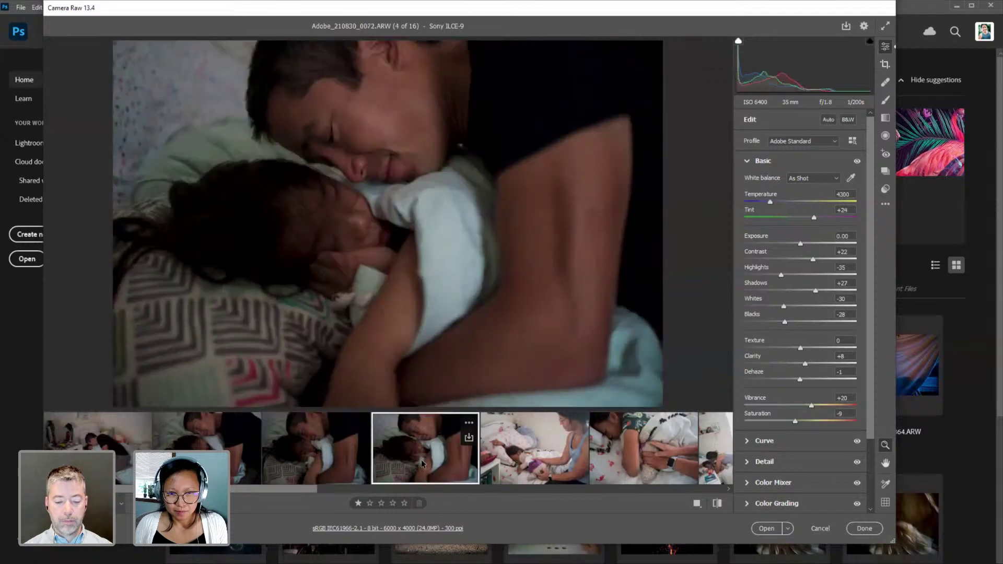
pyautogui.click(234, 471)
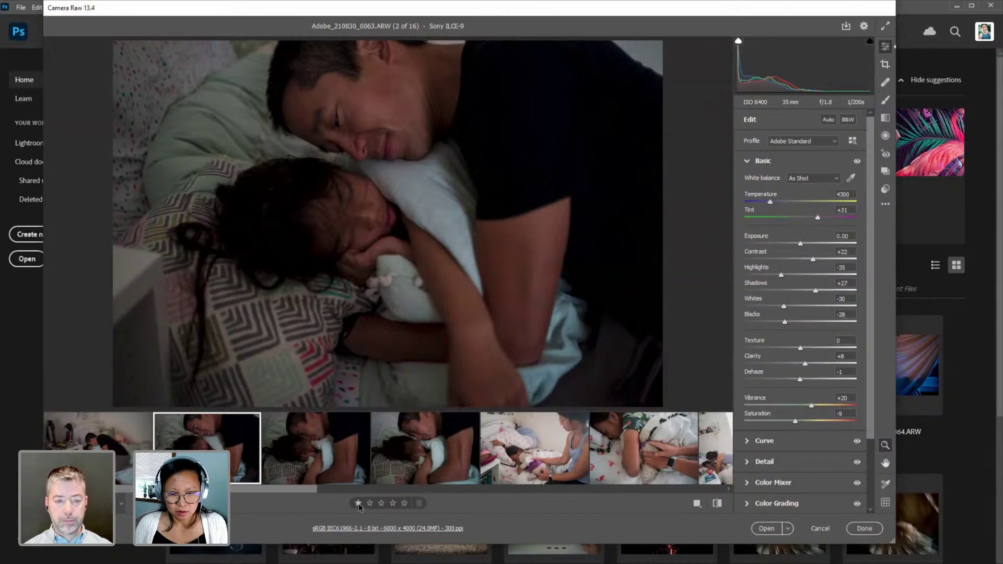
pyautogui.click(325, 470)
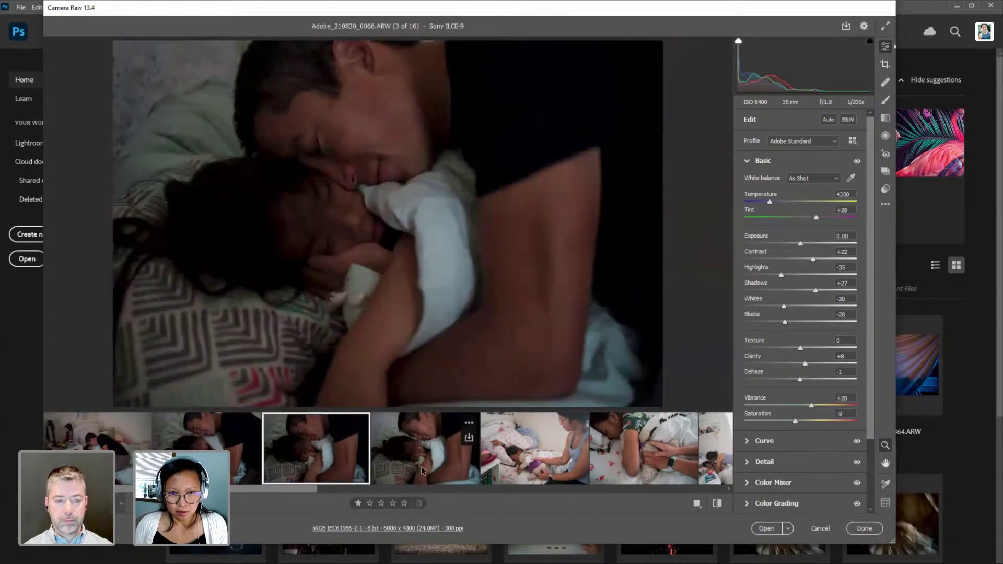
pyautogui.keyDown('ctrl'); pyautogui.click(467, 450); pyautogui.keyUp('ctrl')
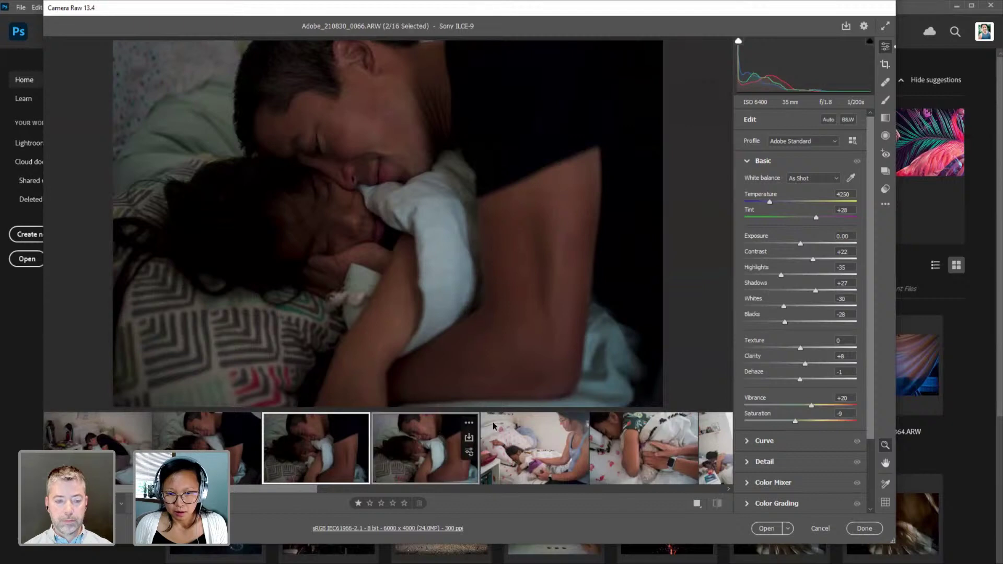
pyautogui.moveTo(801, 242); pyautogui.dragTo(807, 246)
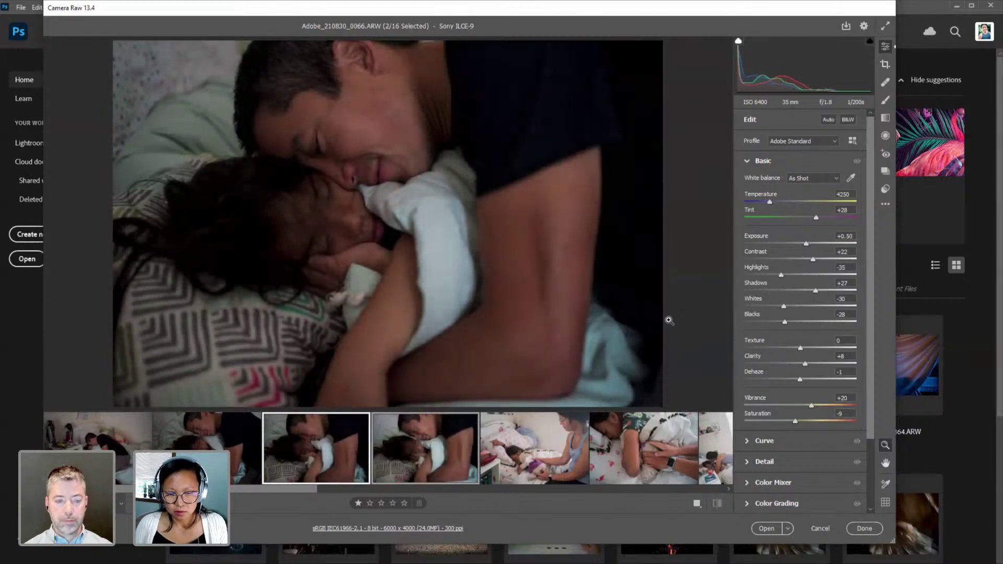
# Raise the exposure of photo 0066 alone to +0.65.
pyautogui.keyDown('ctrl'); pyautogui.click(329, 464); pyautogui.keyUp('ctrl')
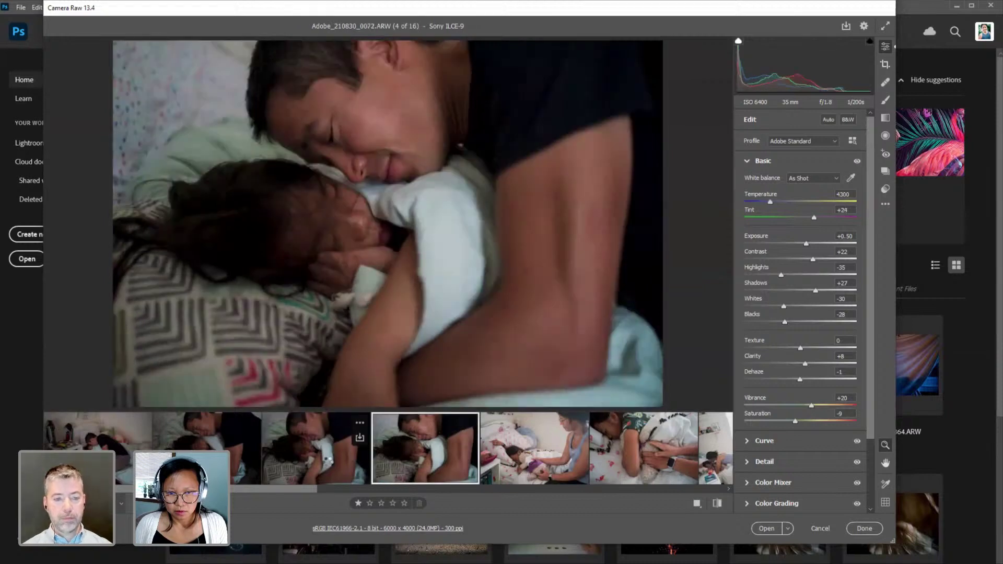
pyautogui.click(329, 464)
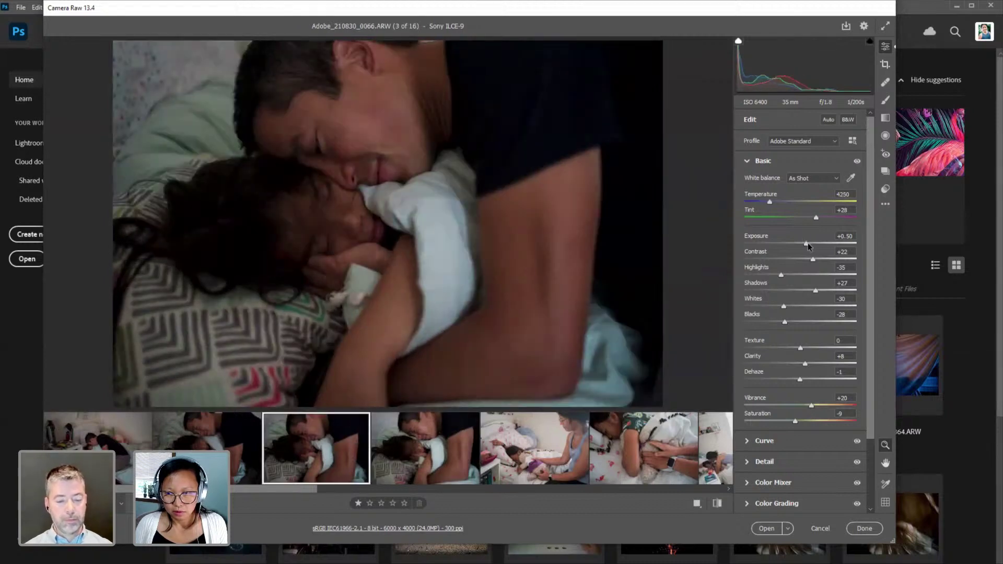
pyautogui.moveTo(806, 243); pyautogui.dragTo(808, 243)
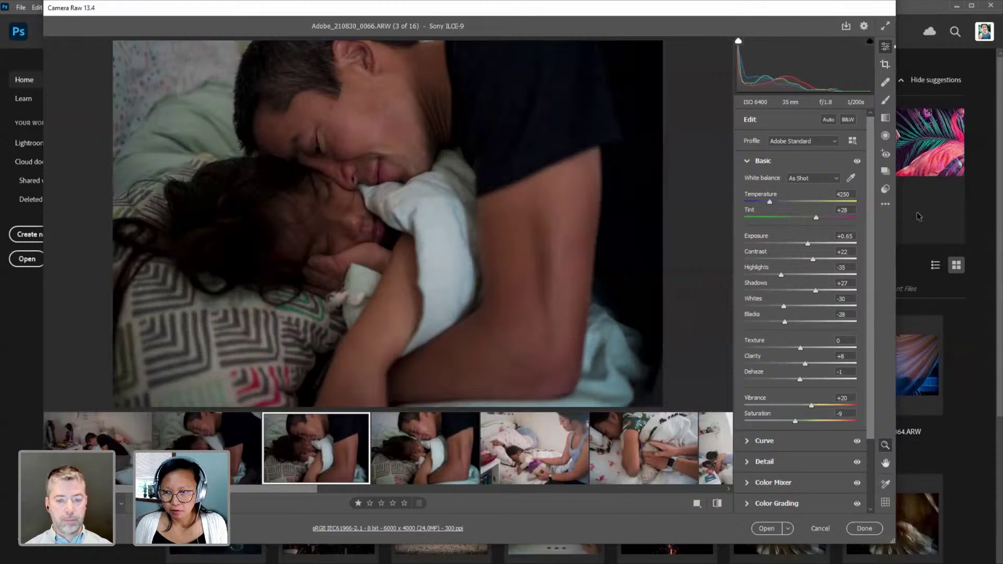
# Apply the custom preset BW to photo 0066 and set its exposure to +0.50 and highlights to +9.
pyautogui.hotkey('shift', 'p')
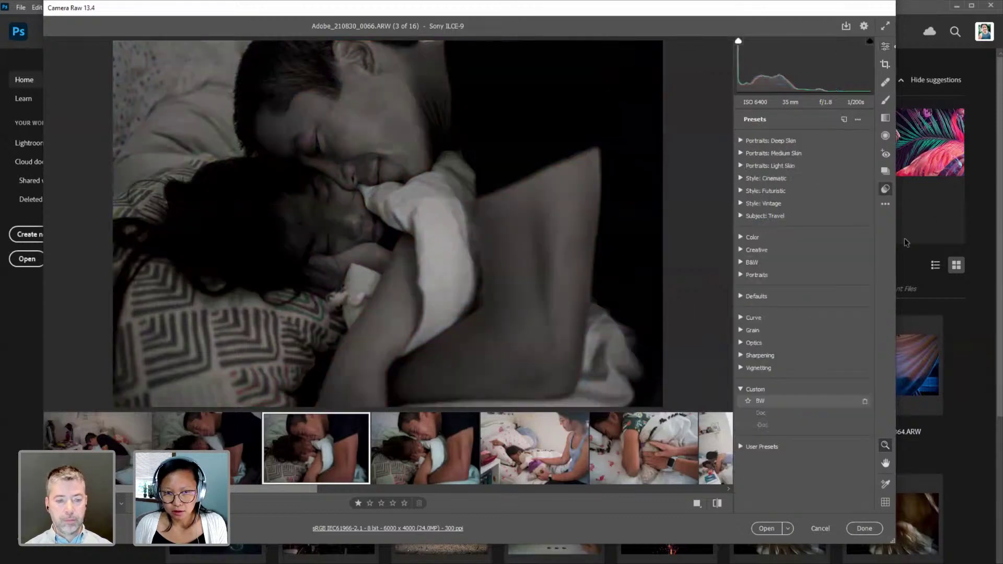
pyautogui.click(804, 401)
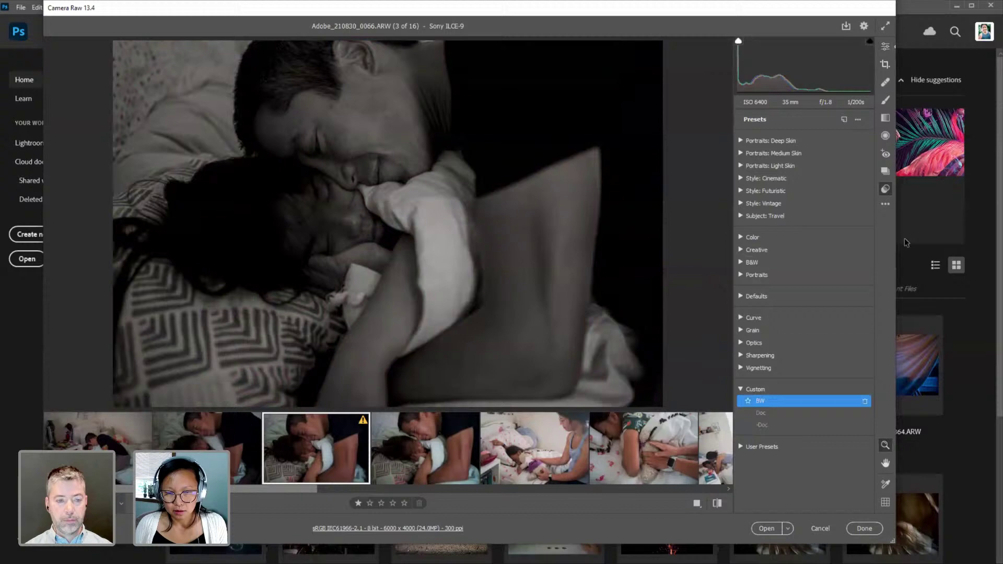
pyautogui.click(885, 48)
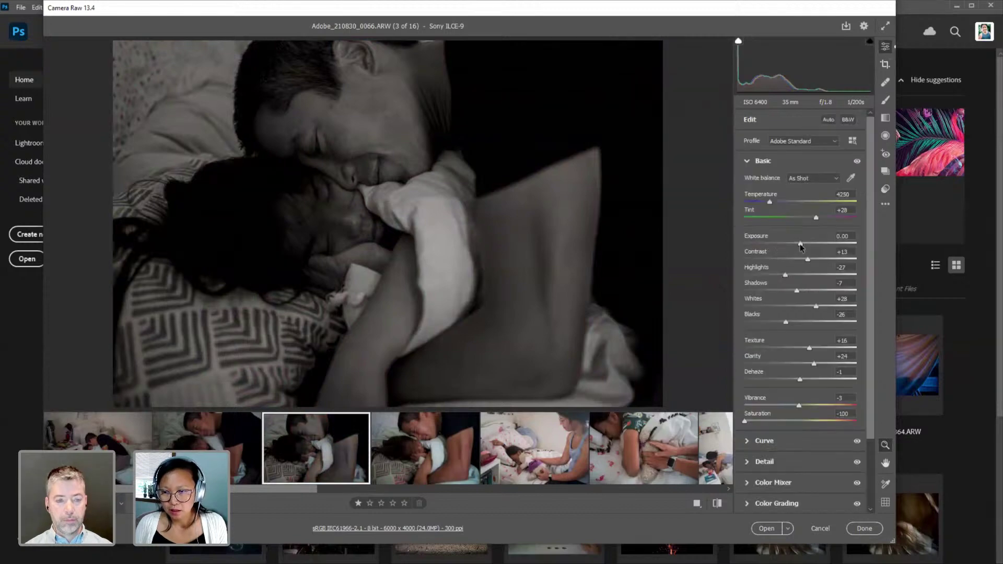
pyautogui.moveTo(802, 245); pyautogui.dragTo(807, 248)
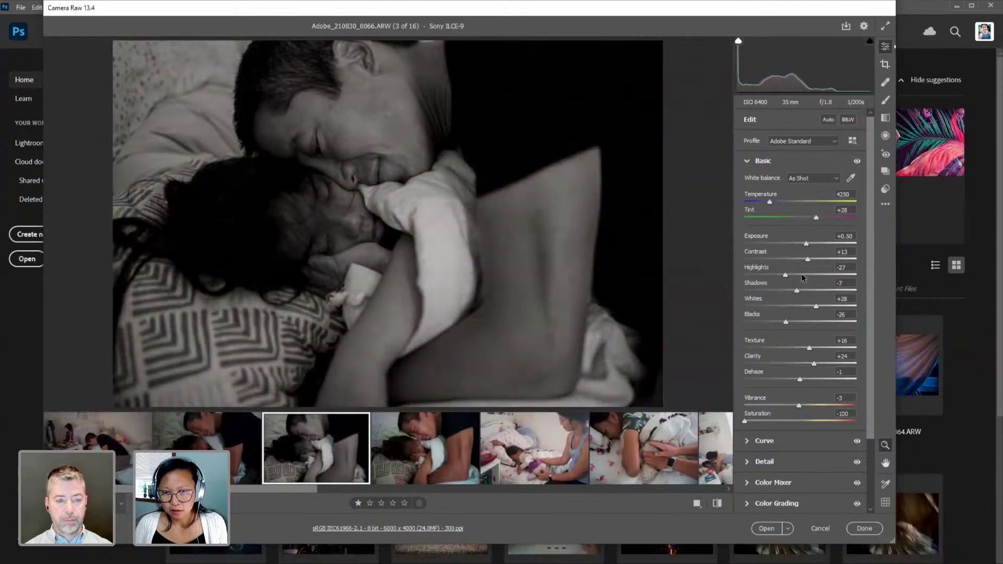
pyautogui.moveTo(803, 274); pyautogui.dragTo(805, 275)
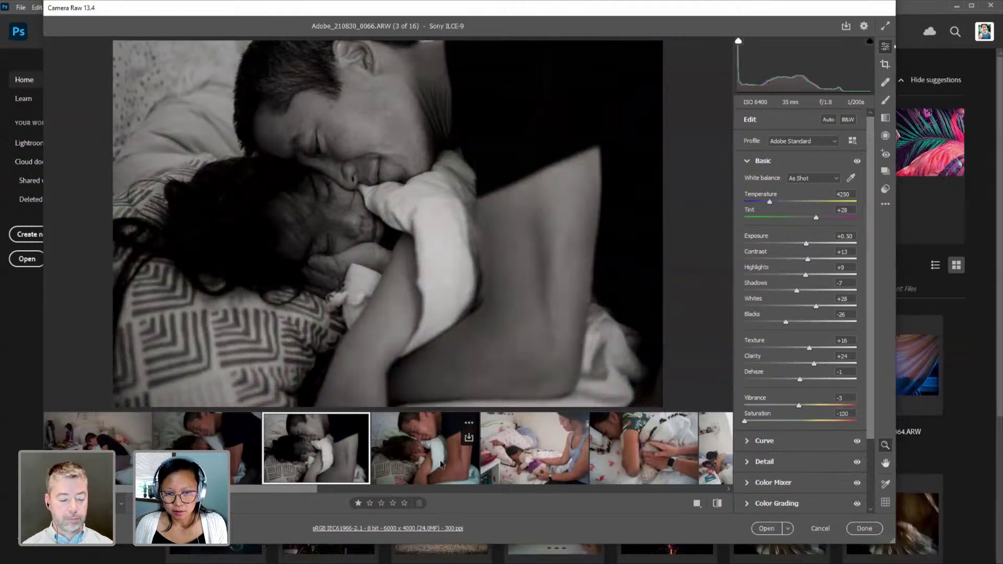
# Lower the exposure of photo 0083, the woman tucking in the girl with the teddy bear, to -0.05.
pyautogui.click(538, 451)
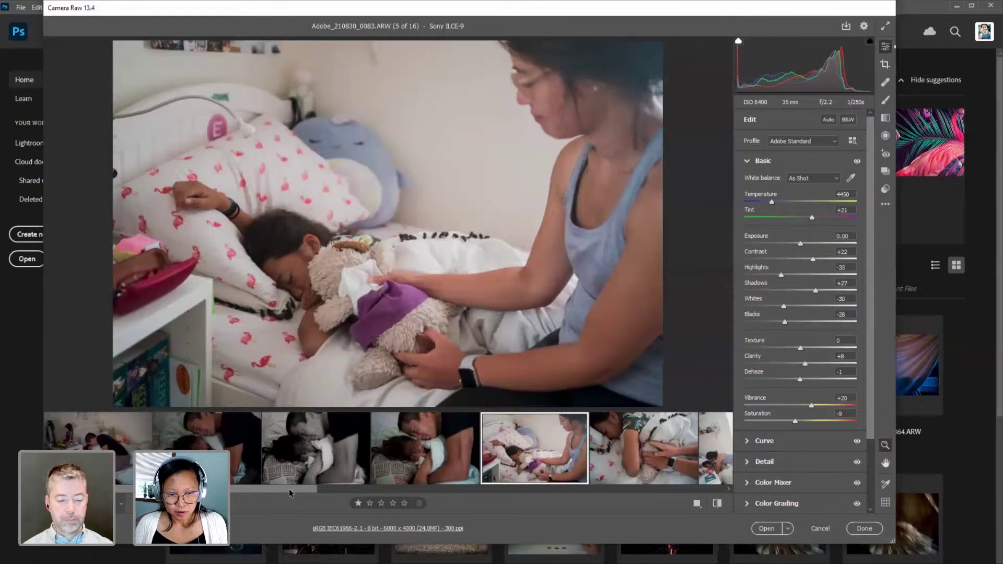
pyautogui.moveTo(289, 488); pyautogui.dragTo(429, 479)
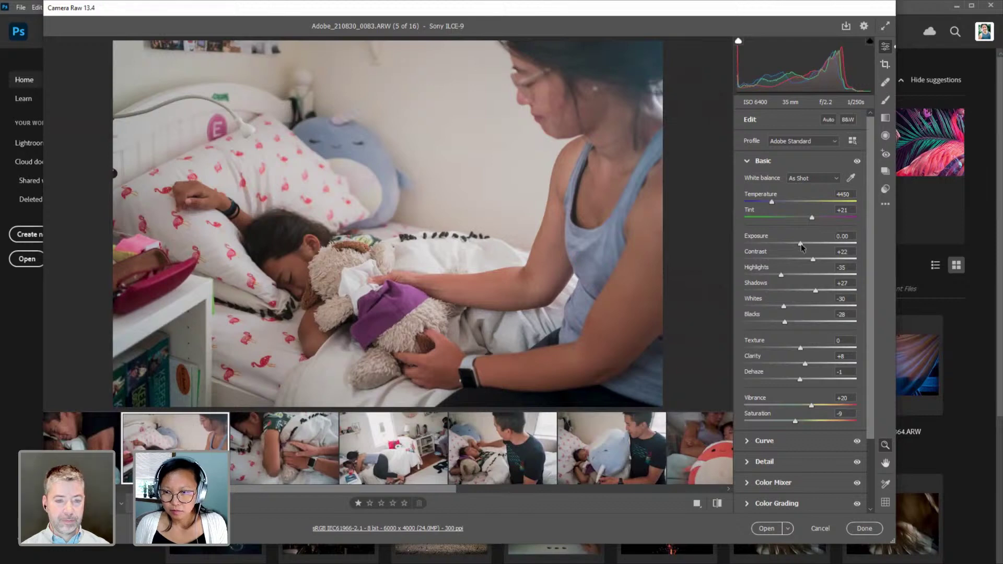
pyautogui.moveTo(801, 245); pyautogui.dragTo(799, 245)
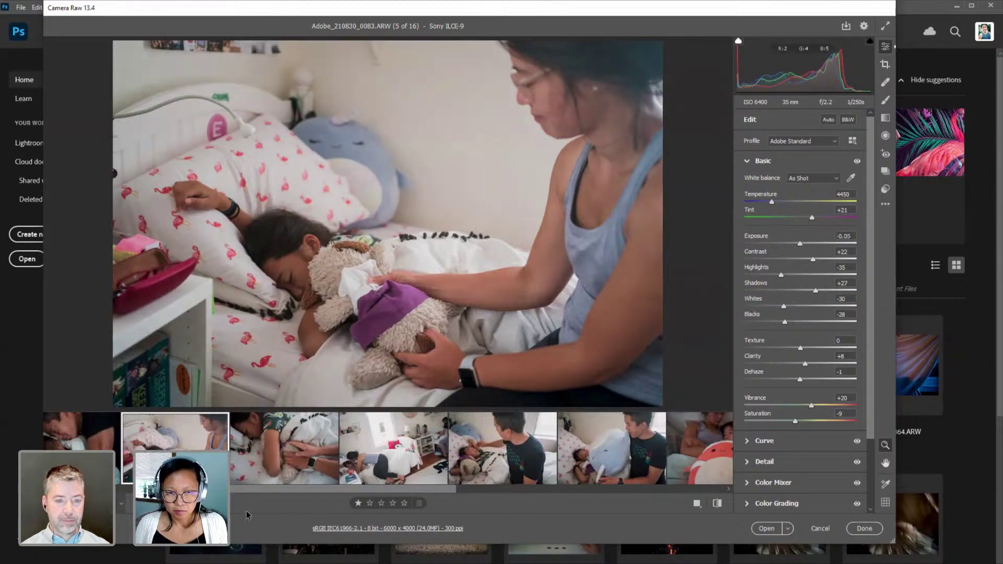
# Compare photos 0088 and 0083, and review the wide bedroom photo 0096 alongside its neighbouring shots.
pyautogui.click(286, 466)
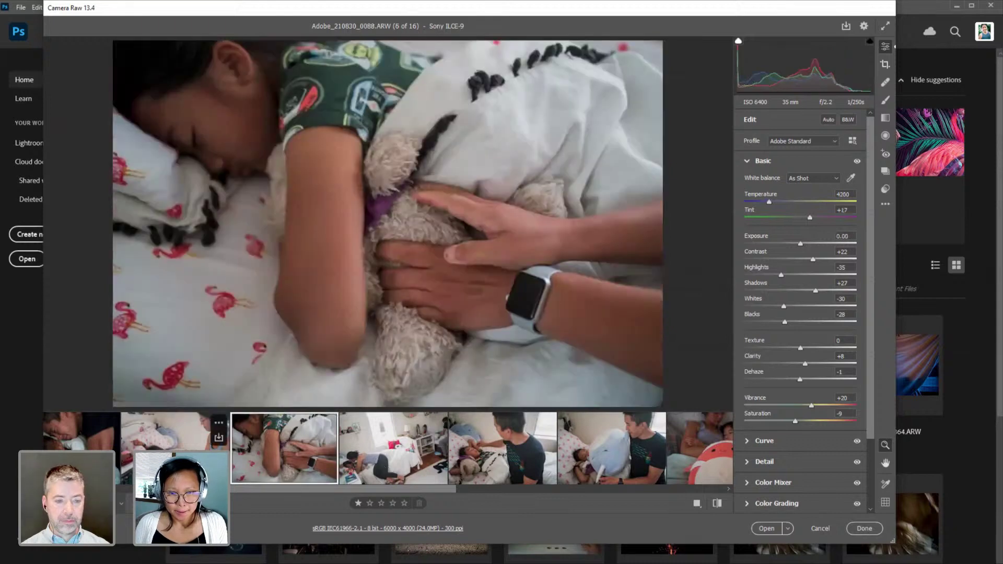
pyautogui.click(204, 477)
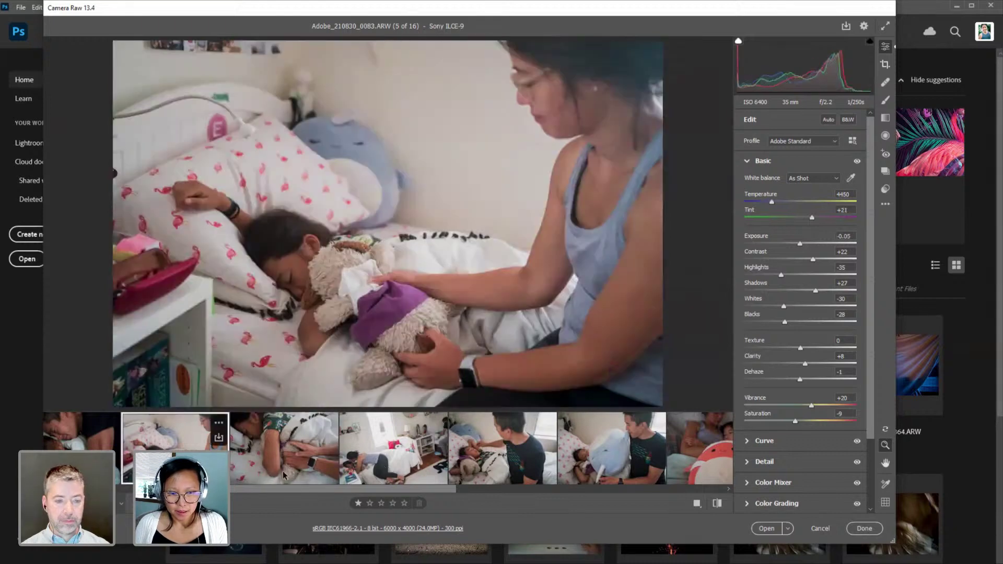
pyautogui.click(368, 455)
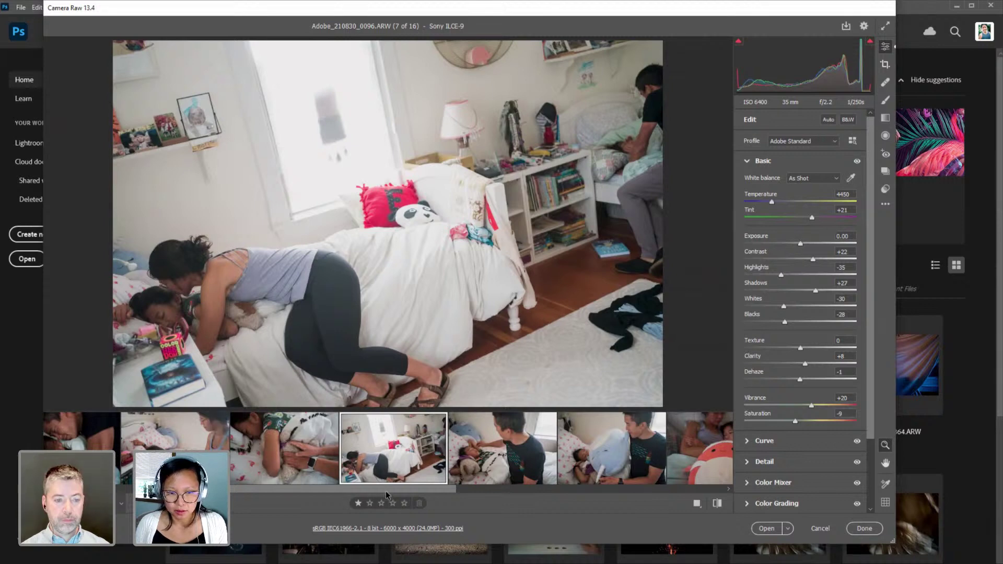
pyautogui.moveTo(386, 490); pyautogui.dragTo(330, 492)
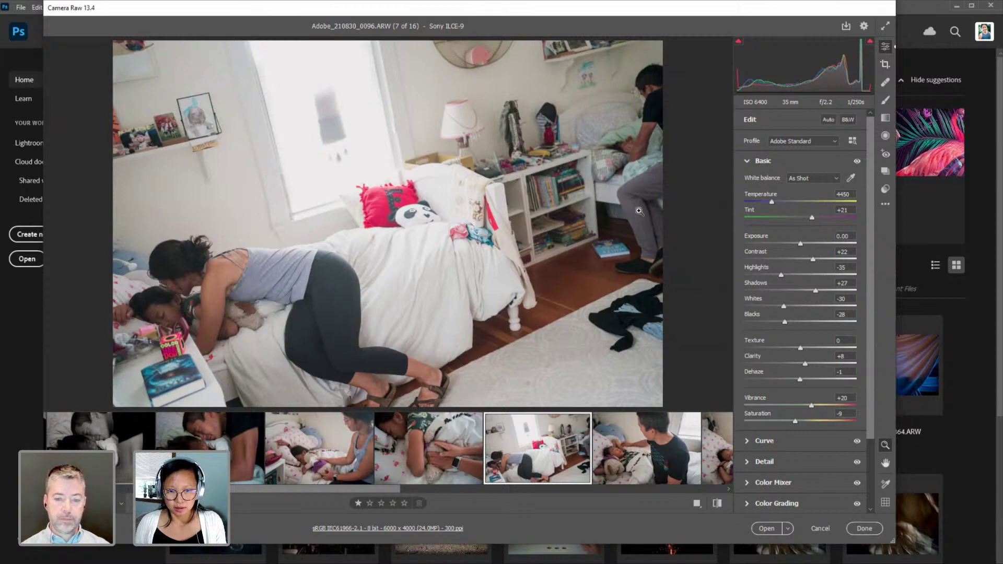
pyautogui.moveTo(390, 490); pyautogui.dragTo(515, 489)
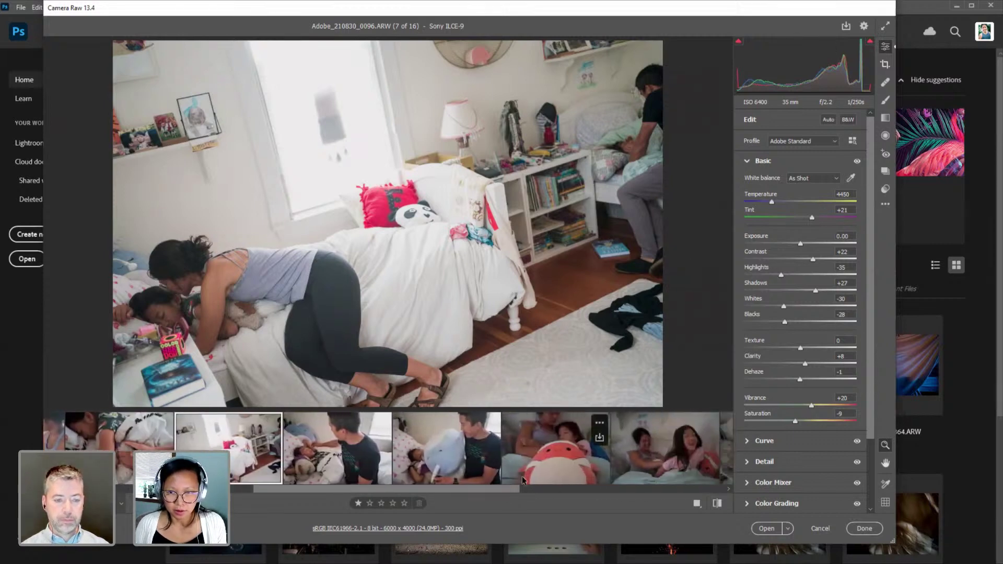
# Paint over the bright window in photo 0121 with a size 40 adjustment brush and set the brushed area's exposure to -0.35.
pyautogui.click(361, 467)
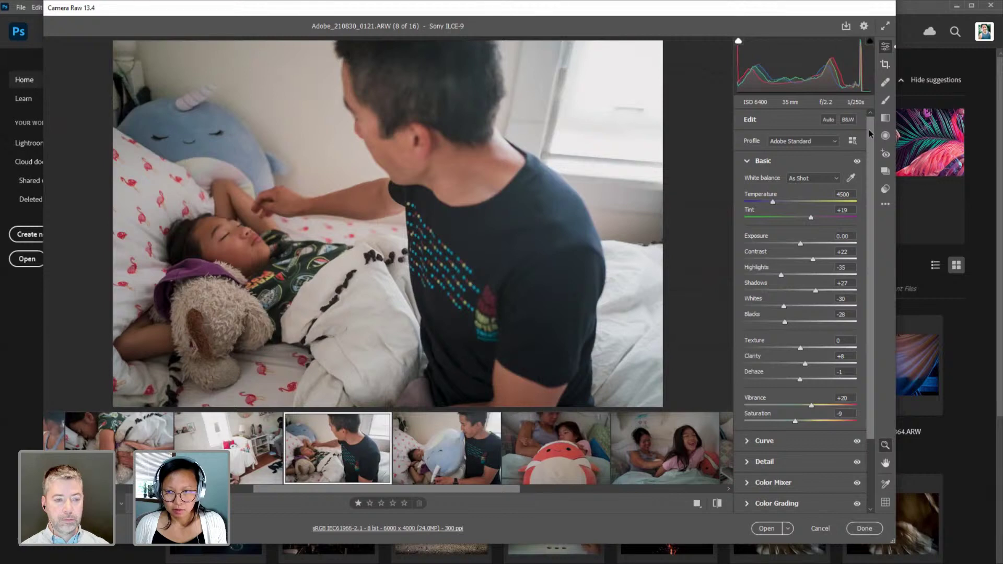
pyautogui.click(885, 99)
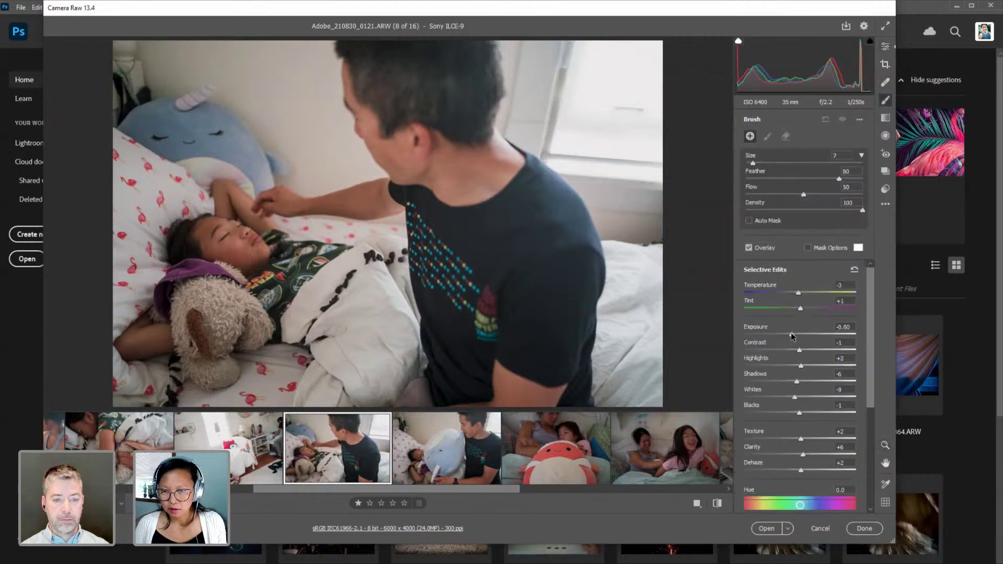
pyautogui.press(']')
pyautogui.press(']')
pyautogui.press(']')
pyautogui.press(']')
pyautogui.press(']')
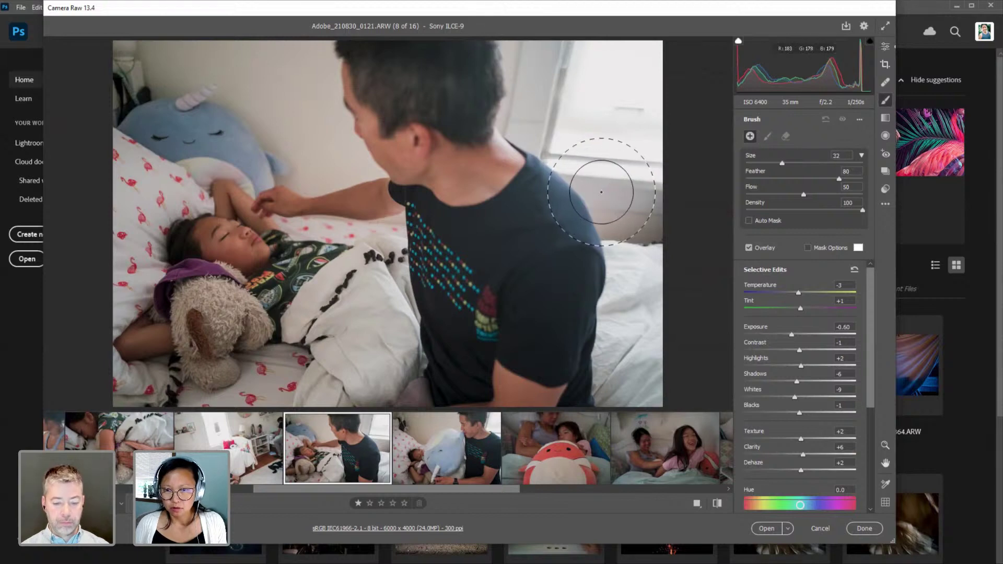
pyautogui.press(']')
pyautogui.moveTo(602, 192)
pyautogui.mouseDown()
pyautogui.moveTo(572, 82)
pyautogui.moveTo(615, 101)
pyautogui.mouseUp()
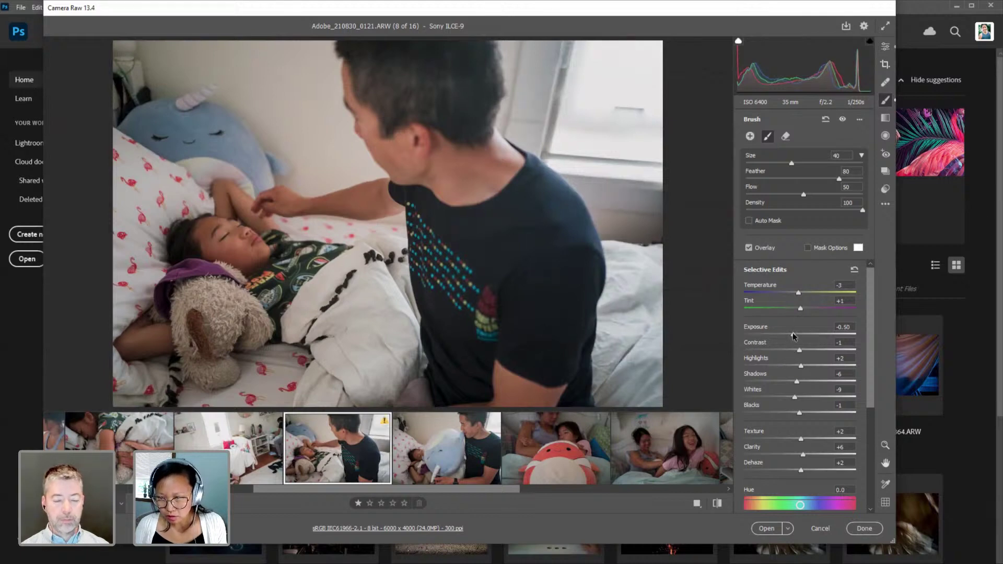
pyautogui.moveTo(792, 335); pyautogui.dragTo(788, 335)
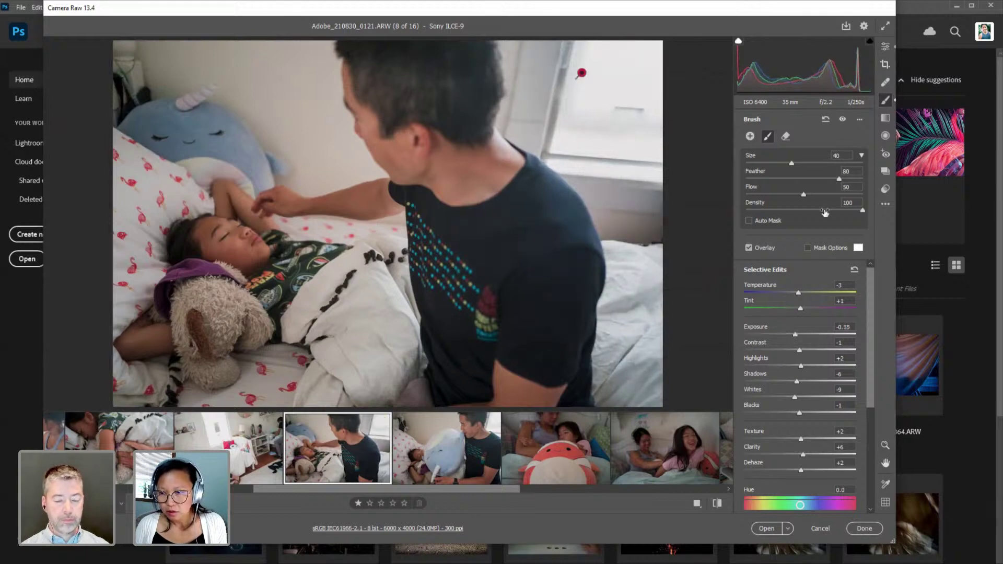
# Crop photo 0121 tighter from its lower-right corner to about 5430 x 3620 pixels.
pyautogui.click(885, 64)
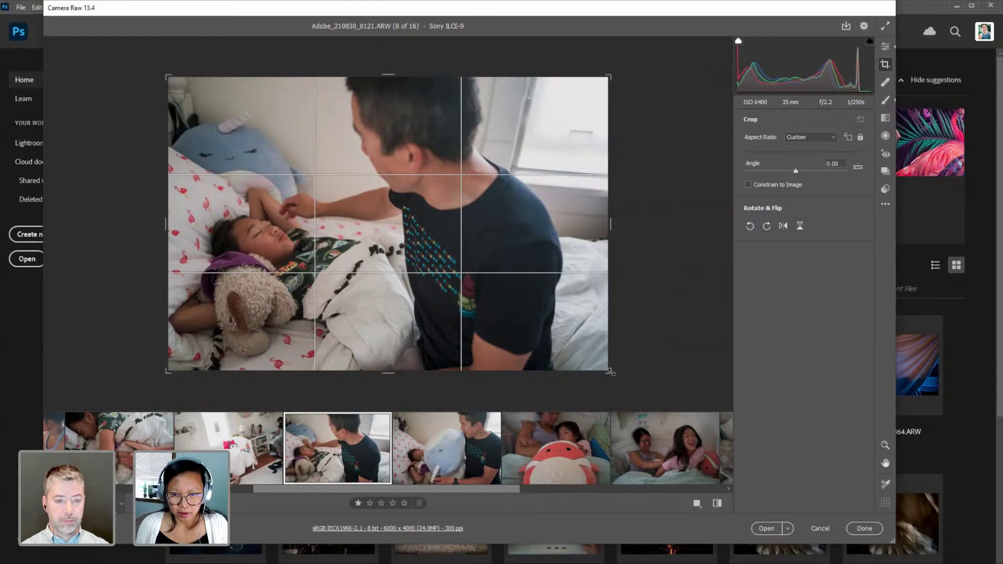
pyautogui.moveTo(610, 372); pyautogui.dragTo(588, 367)
pyautogui.press('Return')
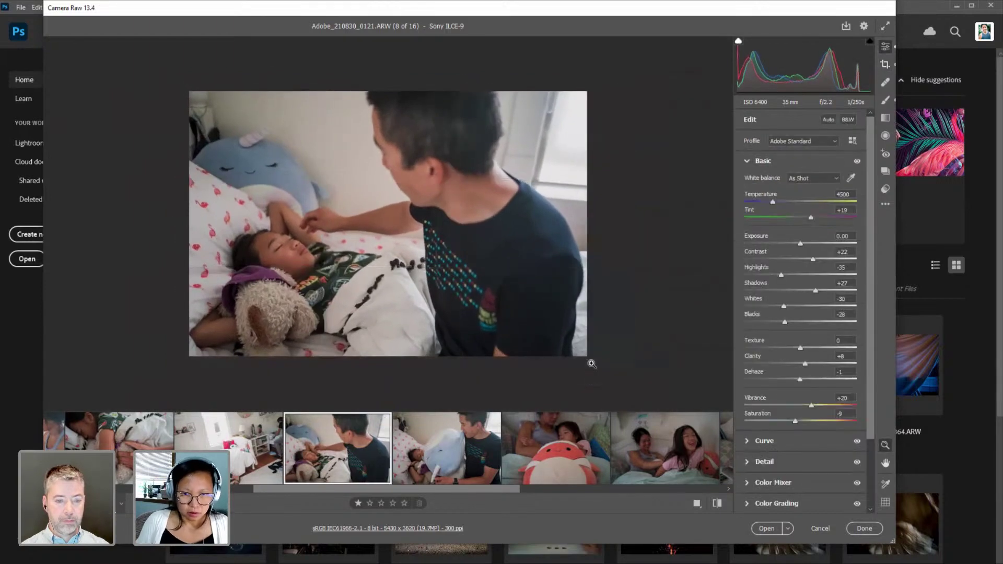
# Review photos 0125 and 0130, and clear the star rating of 0130.
pyautogui.click(446, 454)
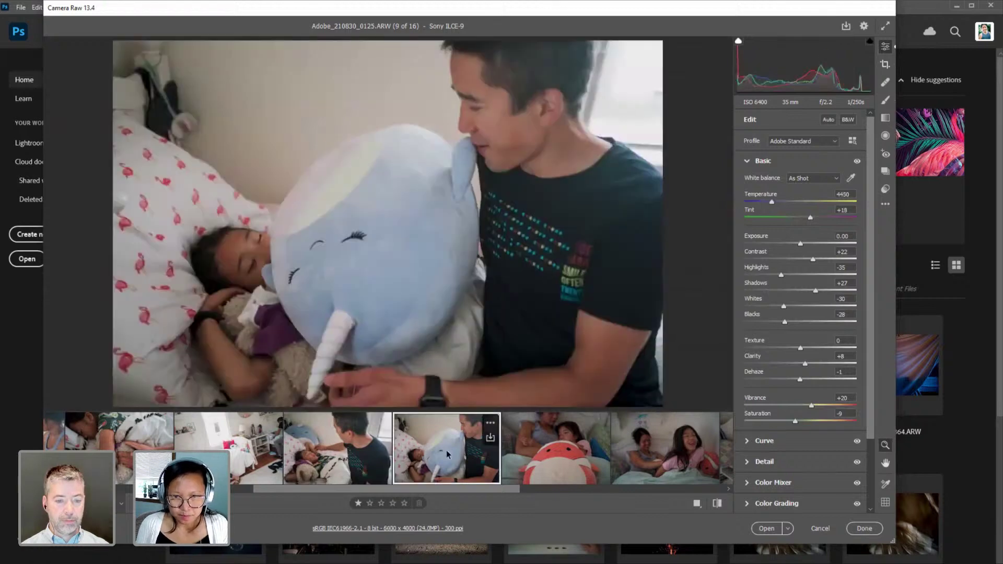
pyautogui.click(532, 454)
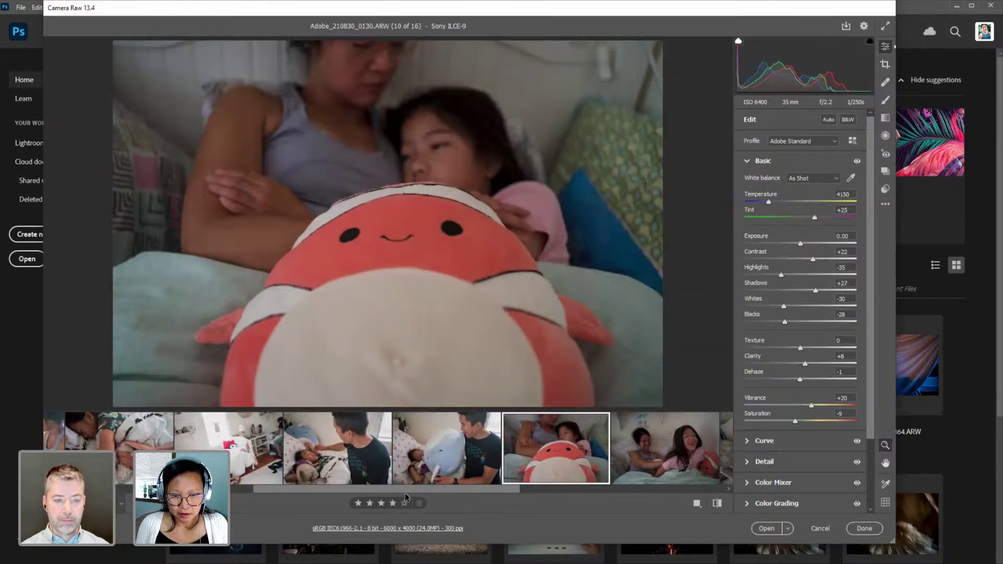
pyautogui.moveTo(434, 487); pyautogui.dragTo(490, 494)
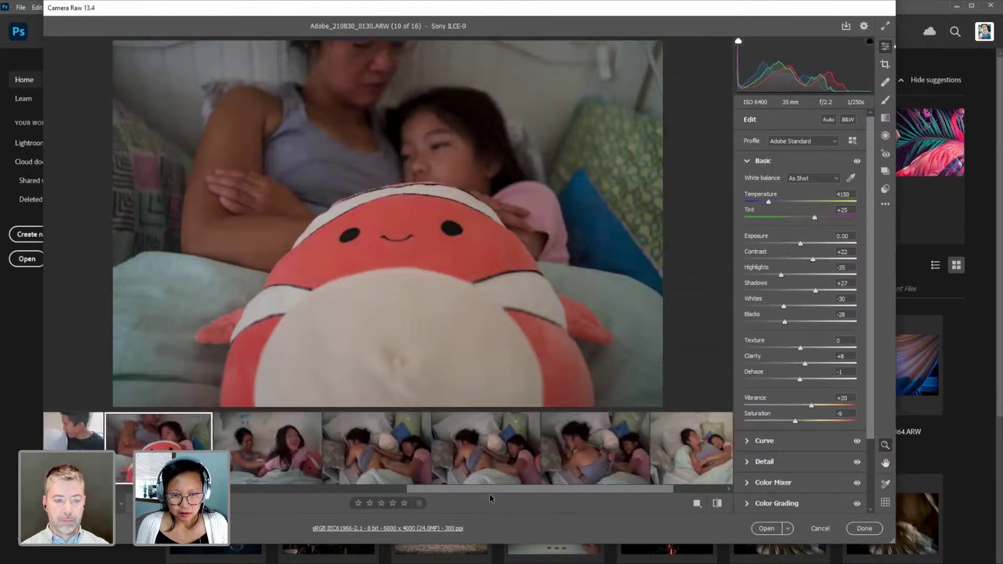
# Raise the exposure of photo 0151, the laughing girl in pink, to +0.65.
pyautogui.click(274, 470)
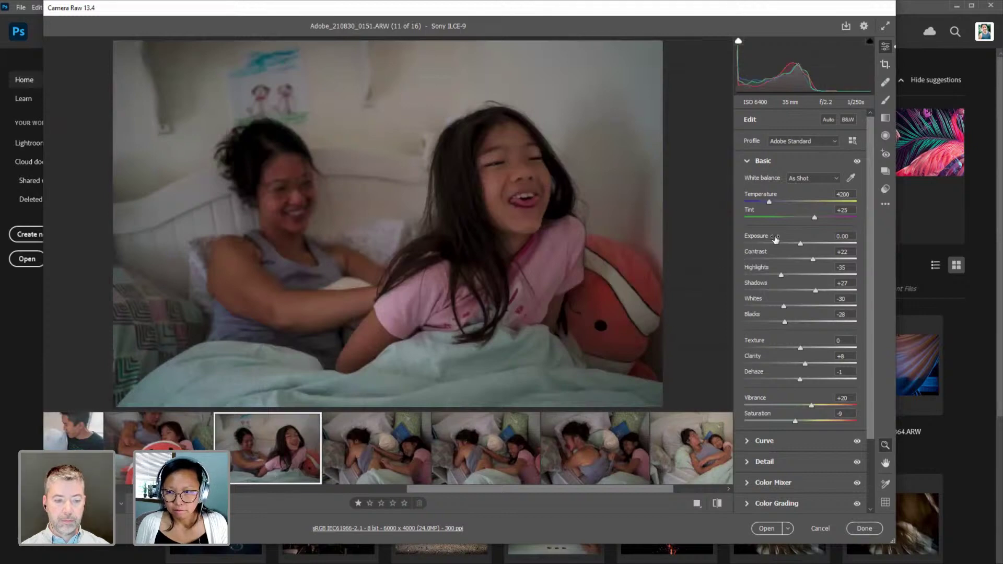
pyautogui.click(807, 244)
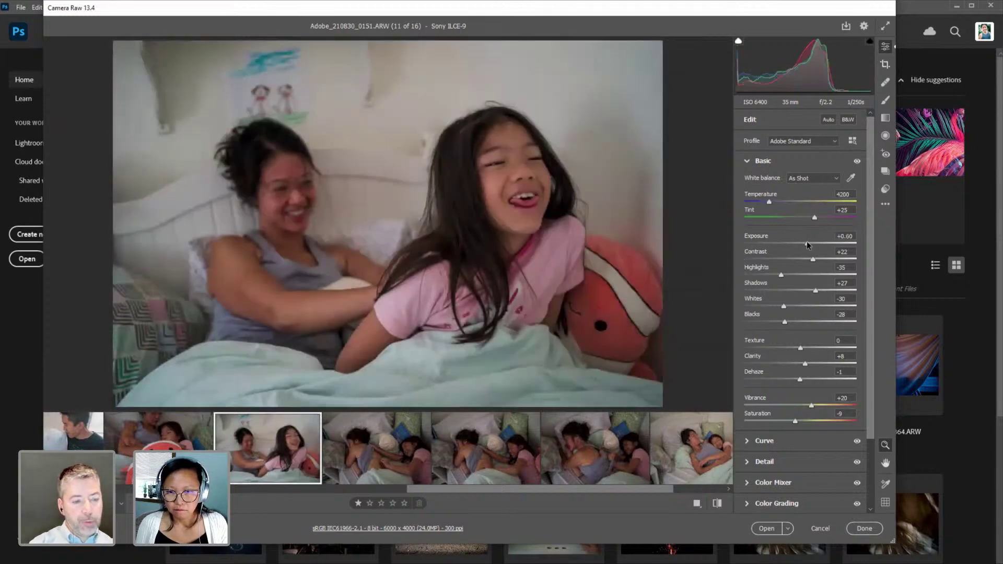
pyautogui.click(808, 244)
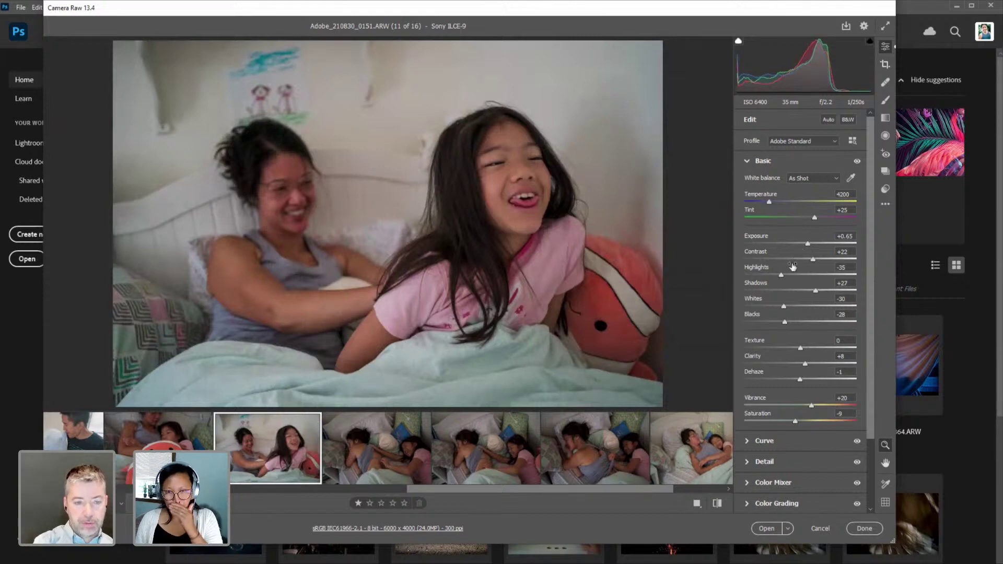
# Set the exposure of photo 0167 to +0.15, photo 0168 to +0.25 and photo 0192 to +0.35.
pyautogui.click(378, 456)
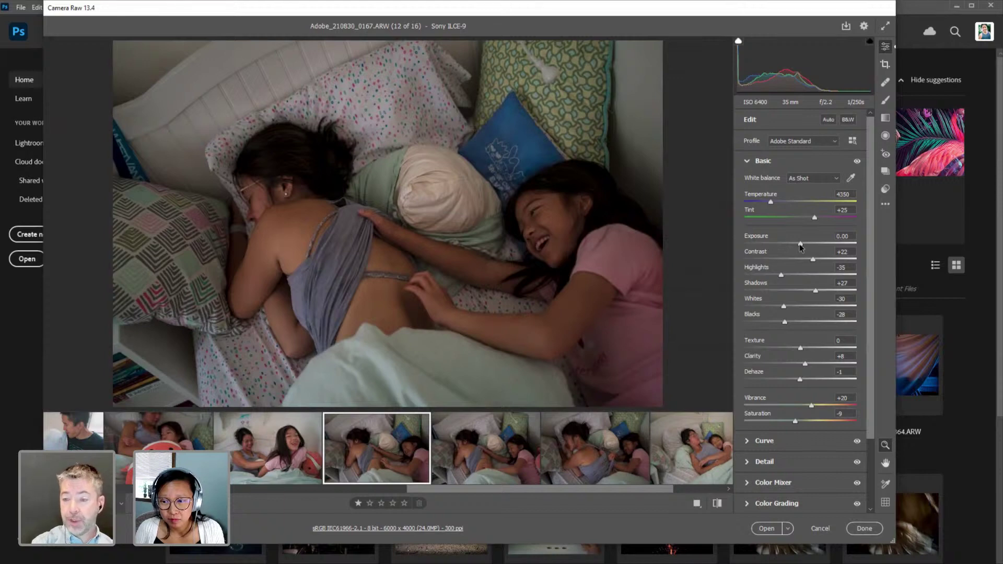
pyautogui.moveTo(801, 245); pyautogui.dragTo(803, 245)
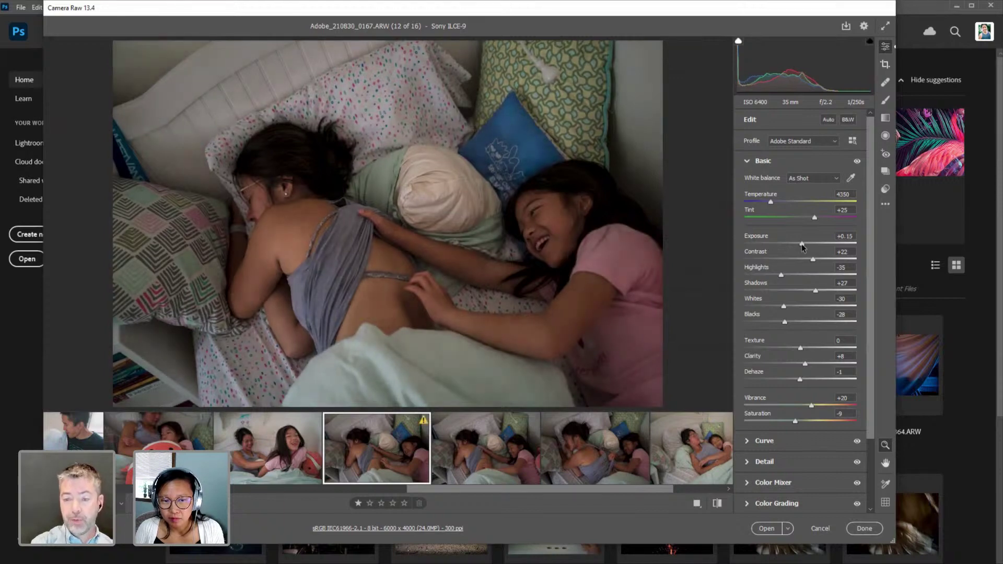
pyautogui.click(476, 477)
pyautogui.moveTo(801, 244); pyautogui.dragTo(803, 244)
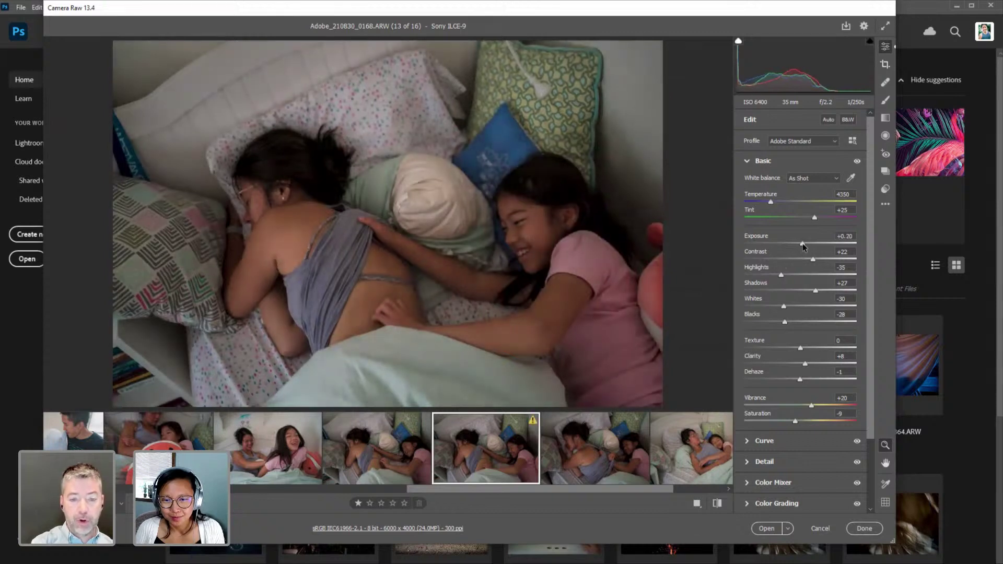
pyautogui.click(582, 443)
pyautogui.moveTo(802, 244); pyautogui.dragTo(805, 244)
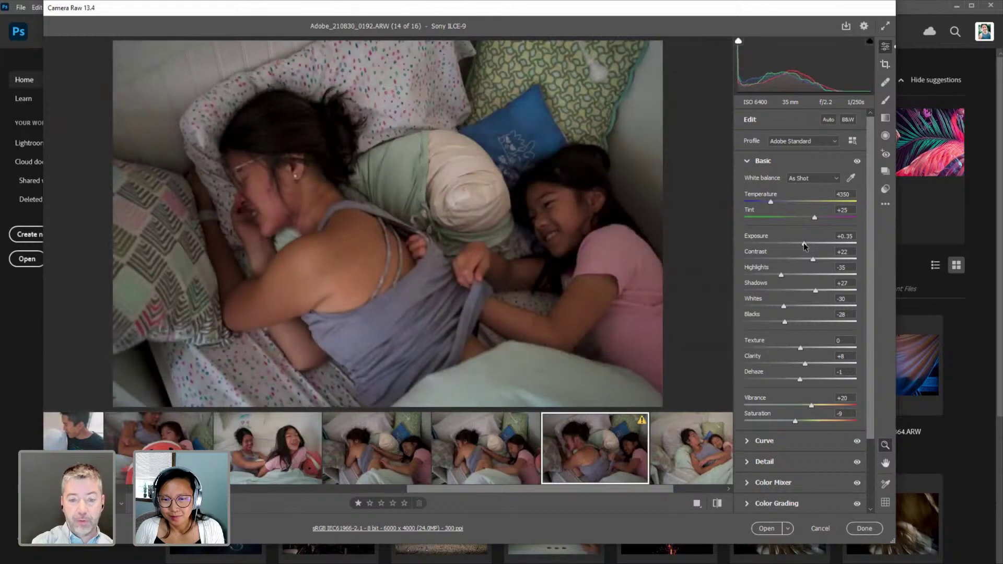
# Compare the similar photos 0167, 0168 and 0192, and clear the star rating of 0168.
pyautogui.moveTo(523, 488); pyautogui.dragTo(590, 485)
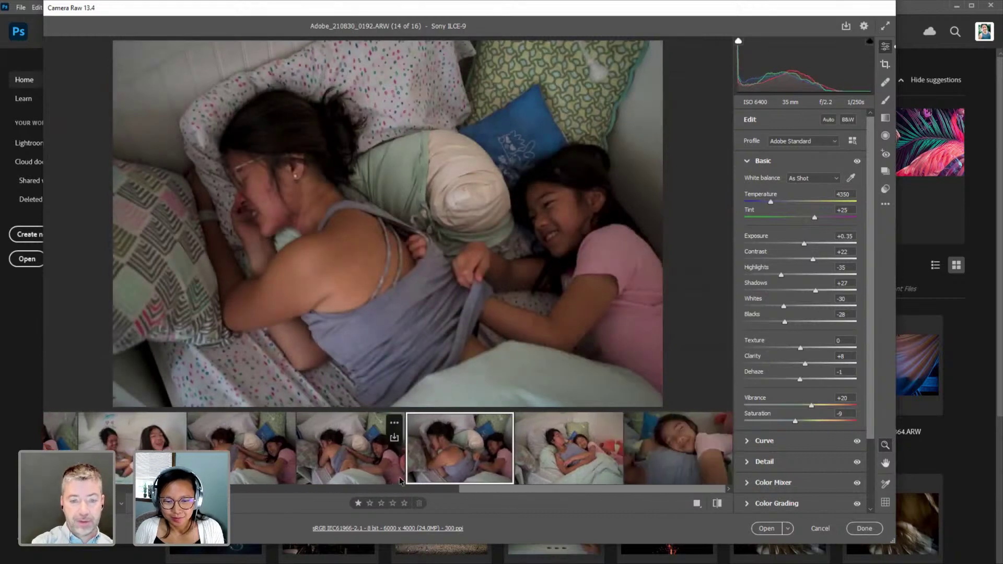
pyautogui.click(341, 475)
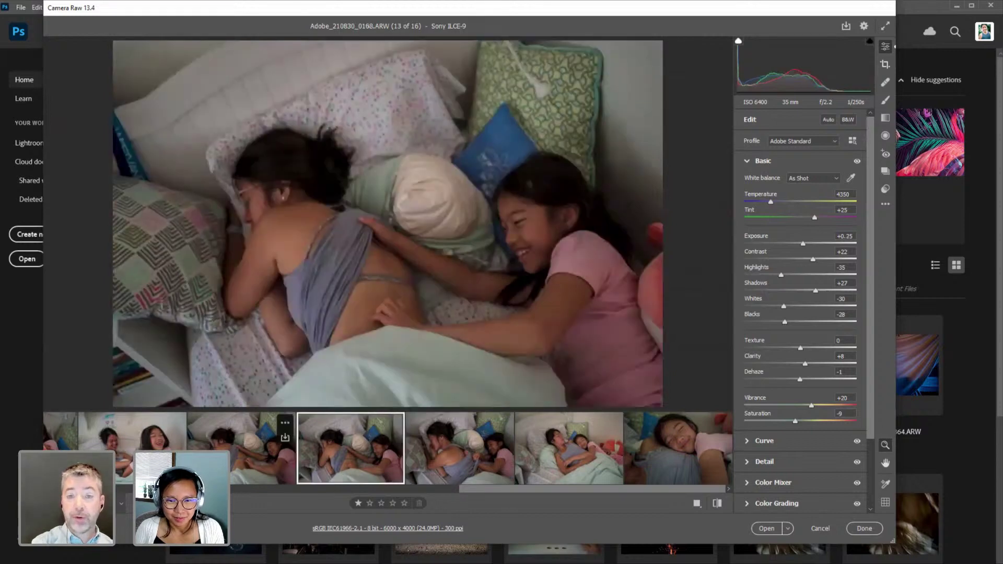
pyautogui.click(246, 459)
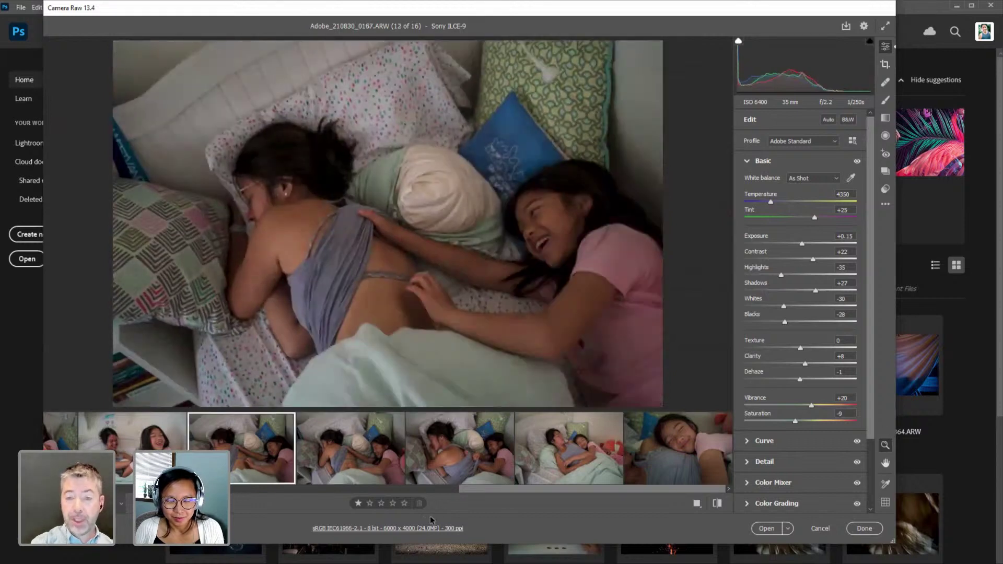
pyautogui.click(378, 462)
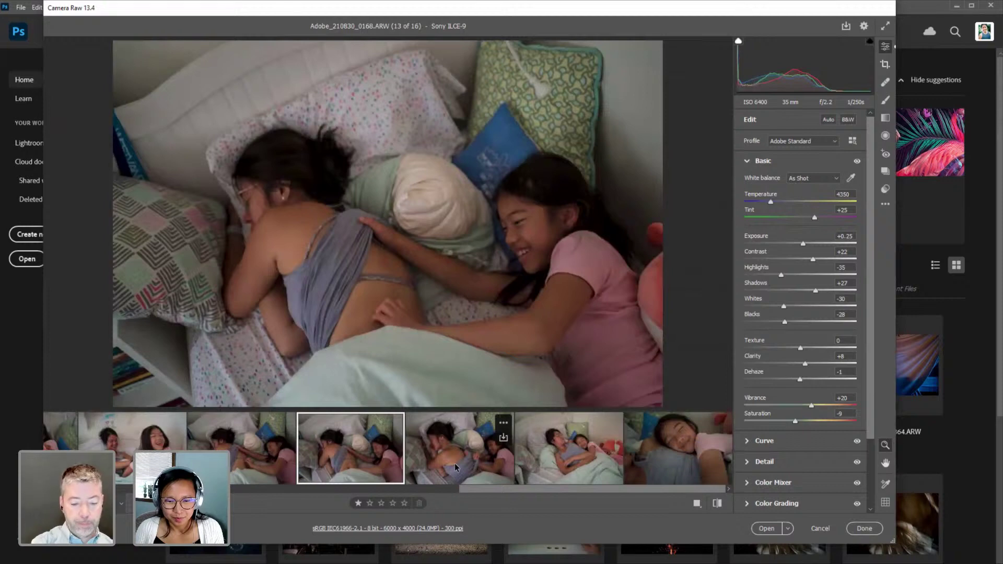
pyautogui.click(454, 466)
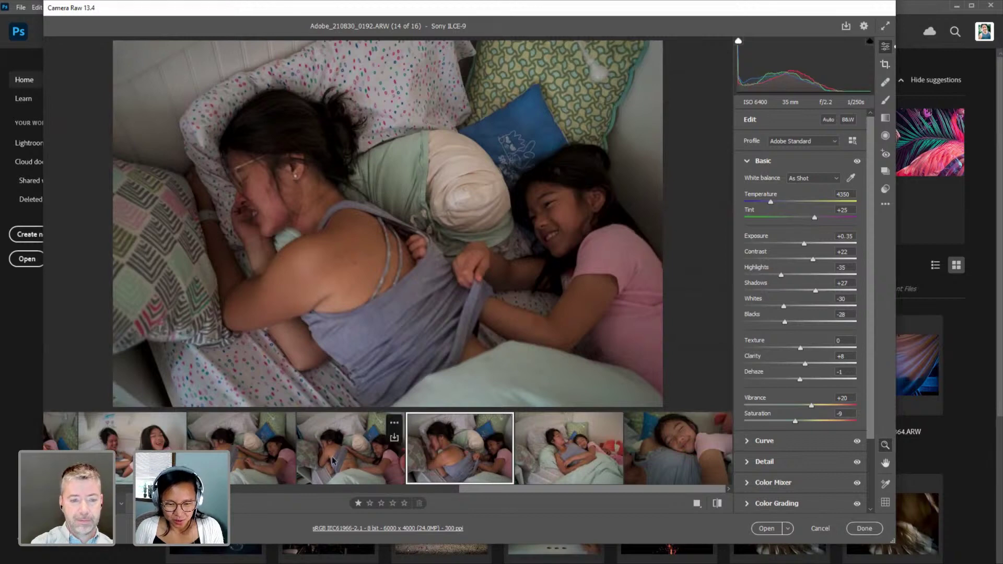
pyautogui.click(237, 462)
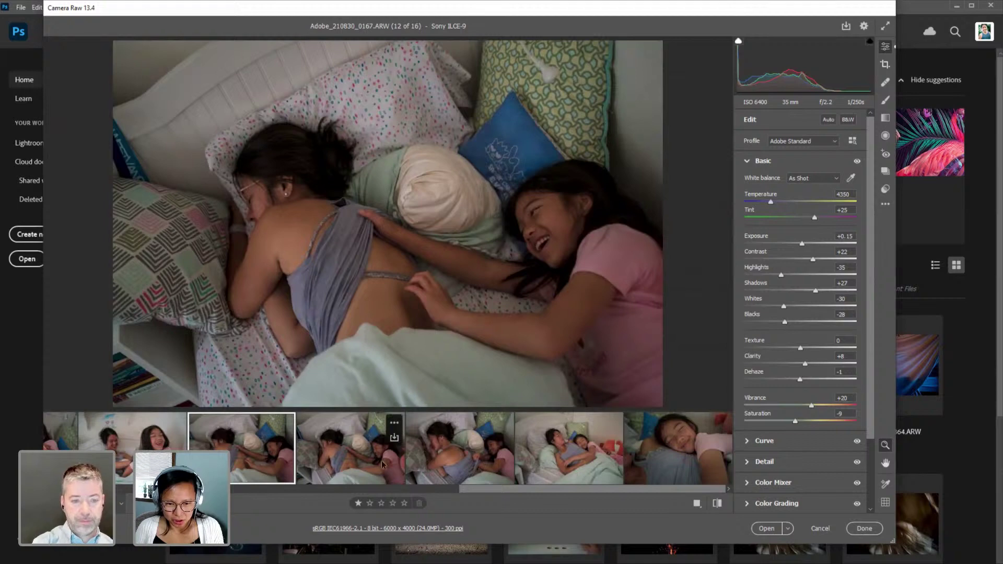
pyautogui.click(345, 463)
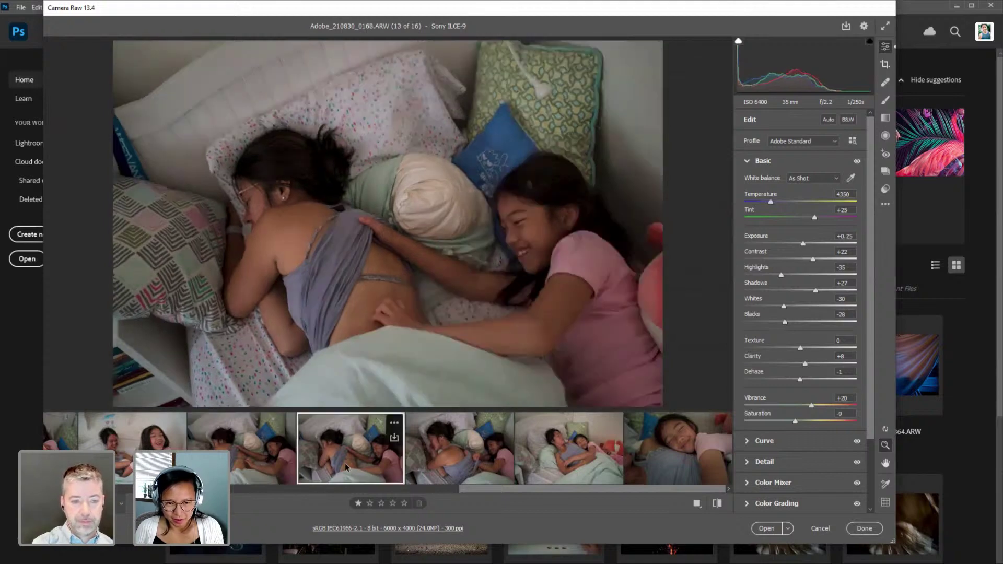
pyautogui.click(454, 466)
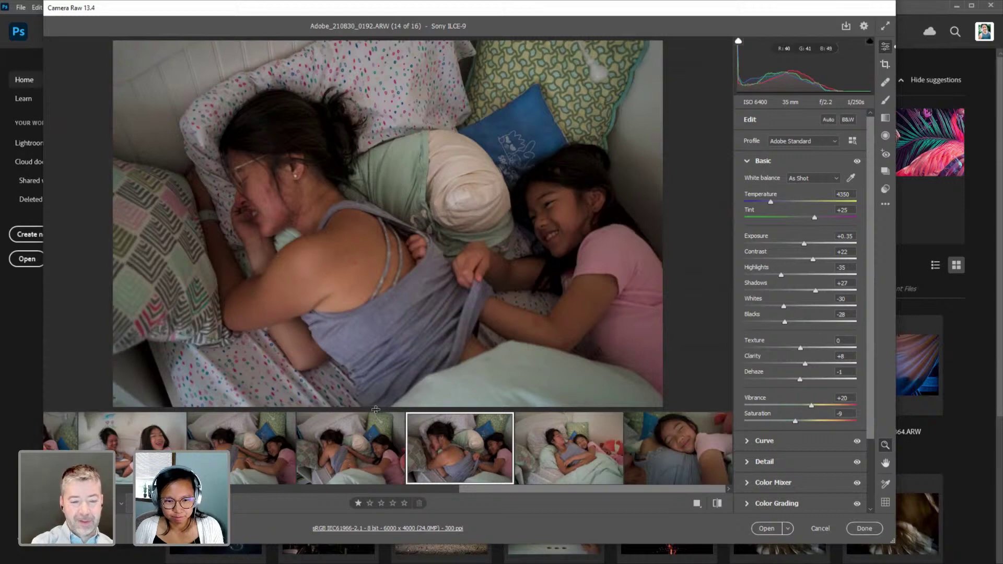
pyautogui.click(347, 474)
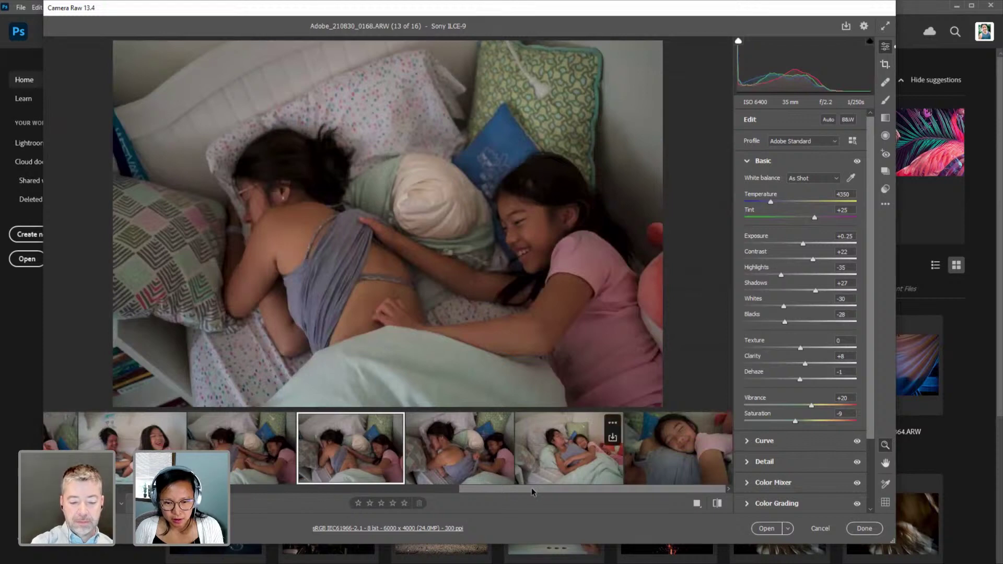
# Apply the custom BW preset to photo 0195, the two people cuddling in bed, and set its highlights to +6.
pyautogui.click(550, 459)
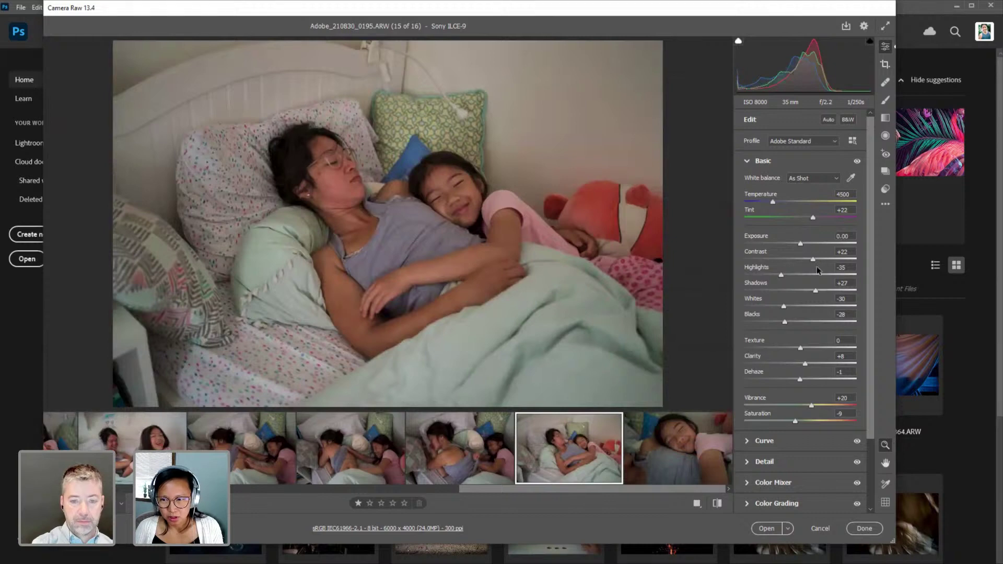
pyautogui.click(885, 189)
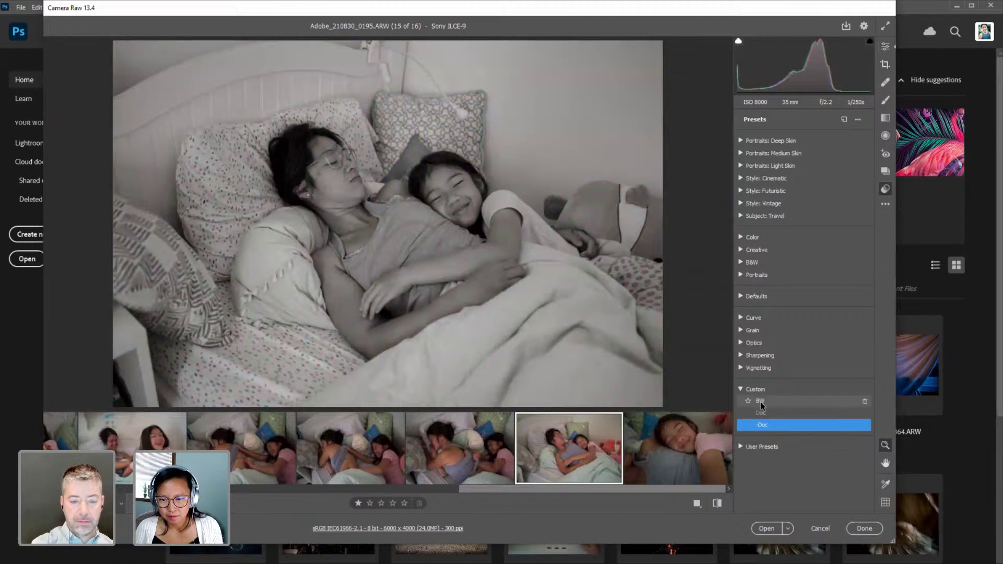
pyautogui.click(761, 402)
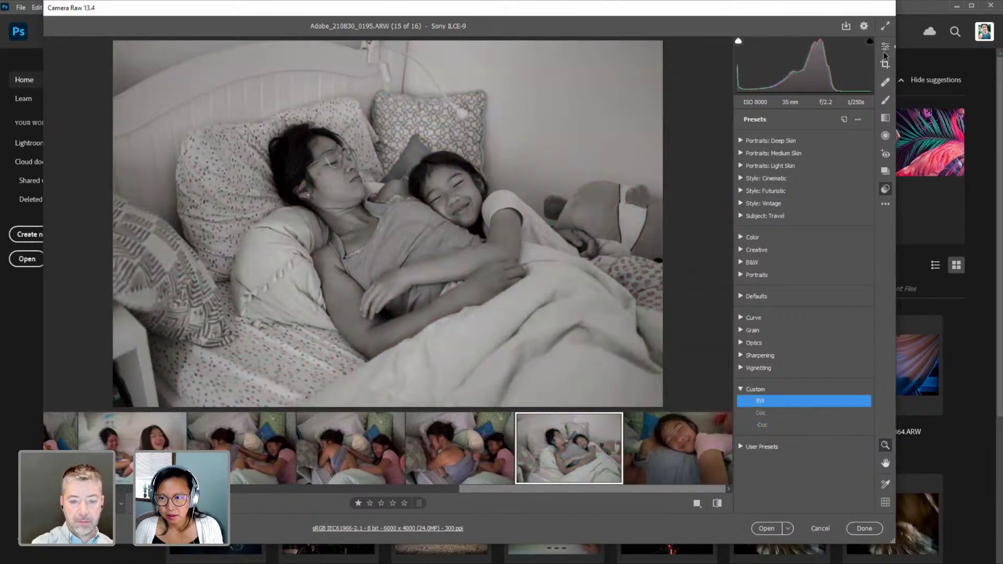
pyautogui.press('e')
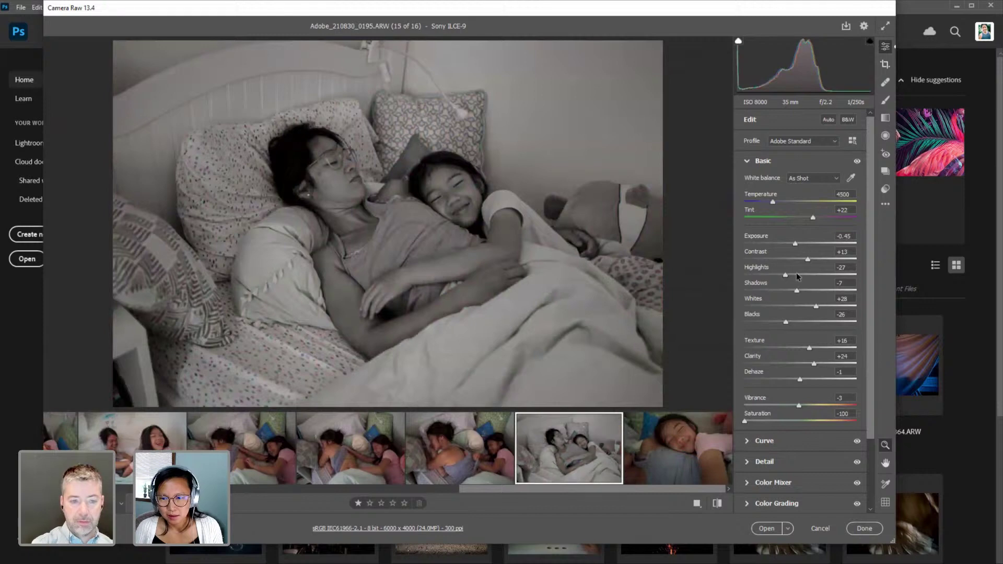
pyautogui.click(804, 274)
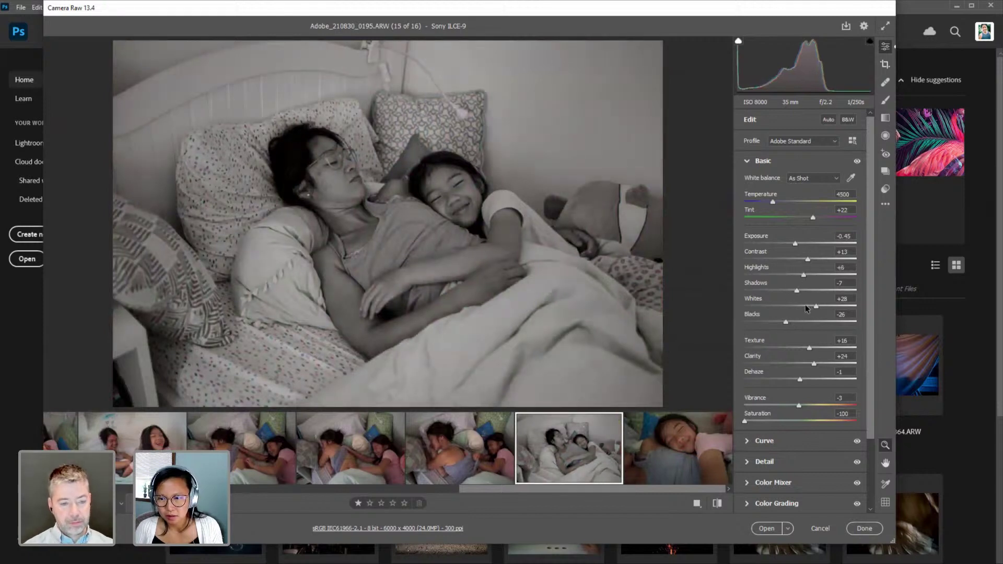
# Reshape photo 0195's point curve: remove the middle point, raise the white point, deepen the shadows and place the highlight point at input 167, output 190.
pyautogui.click(764, 441)
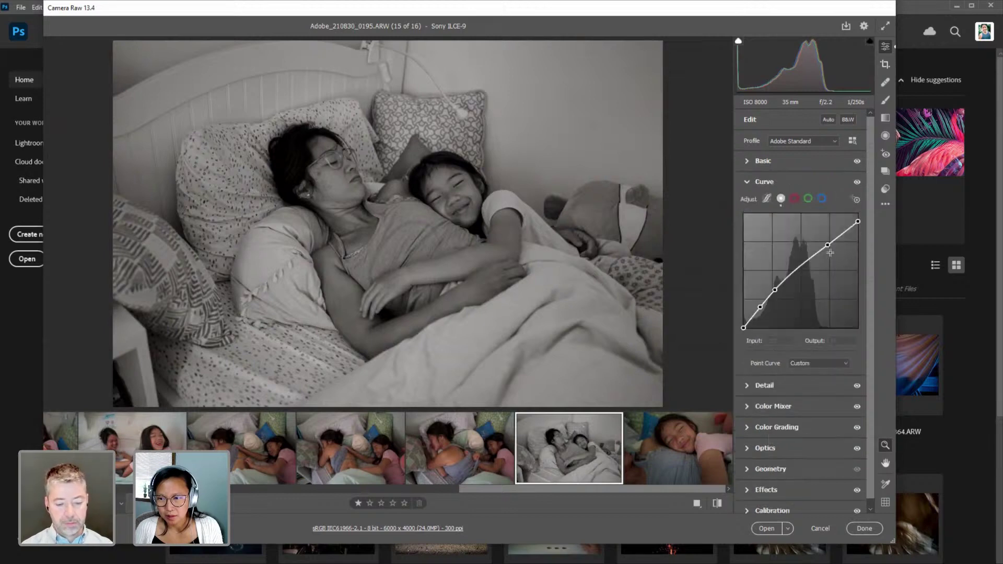
pyautogui.moveTo(775, 290); pyautogui.dragTo(773, 337)
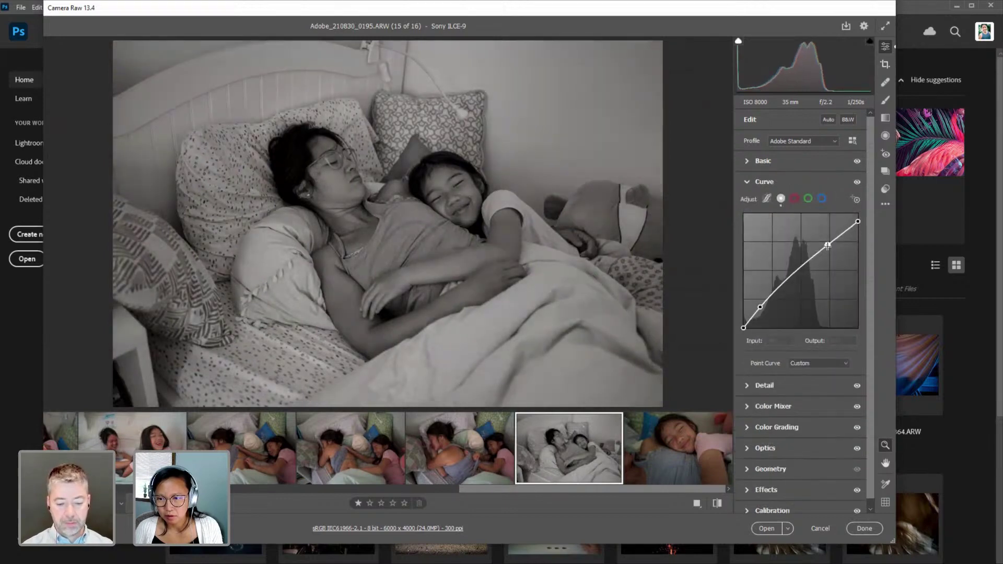
pyautogui.moveTo(826, 246); pyautogui.dragTo(858, 214)
pyautogui.moveTo(826, 246); pyautogui.dragTo(828, 245)
pyautogui.moveTo(760, 307); pyautogui.dragTo(767, 304)
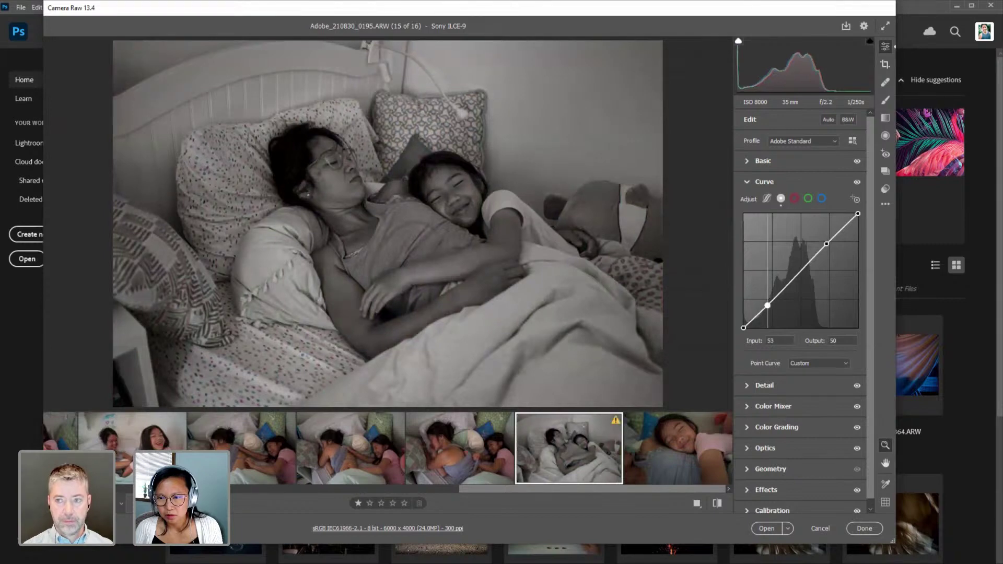
pyautogui.moveTo(826, 243); pyautogui.dragTo(823, 242)
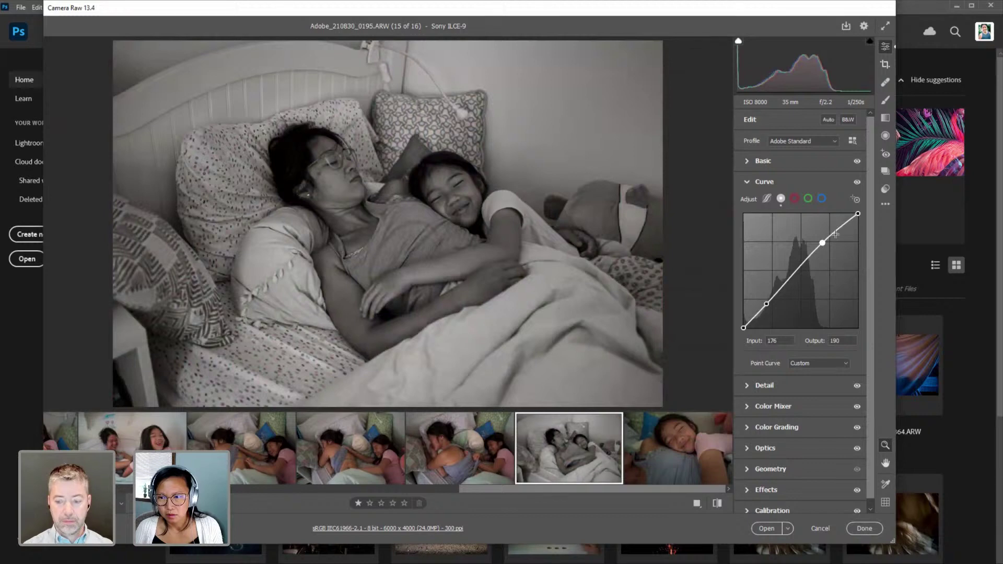
pyautogui.moveTo(858, 214); pyautogui.dragTo(818, 243)
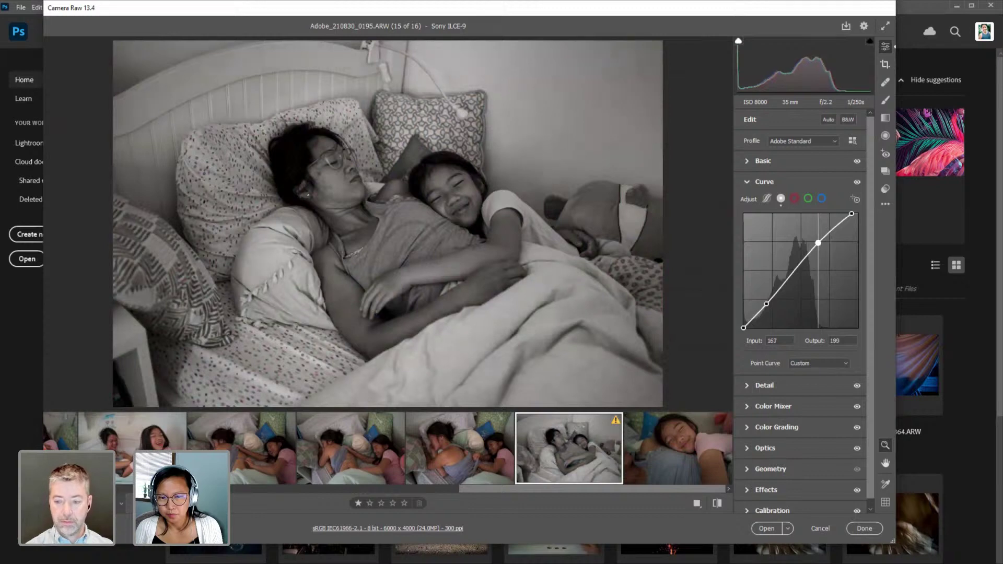
# Set the exposure of photo 0195 to -0.15 and photo 0199 to +0.55, and accept the Camera Raw edits.
pyautogui.click(790, 162)
pyautogui.moveTo(795, 244); pyautogui.dragTo(799, 244)
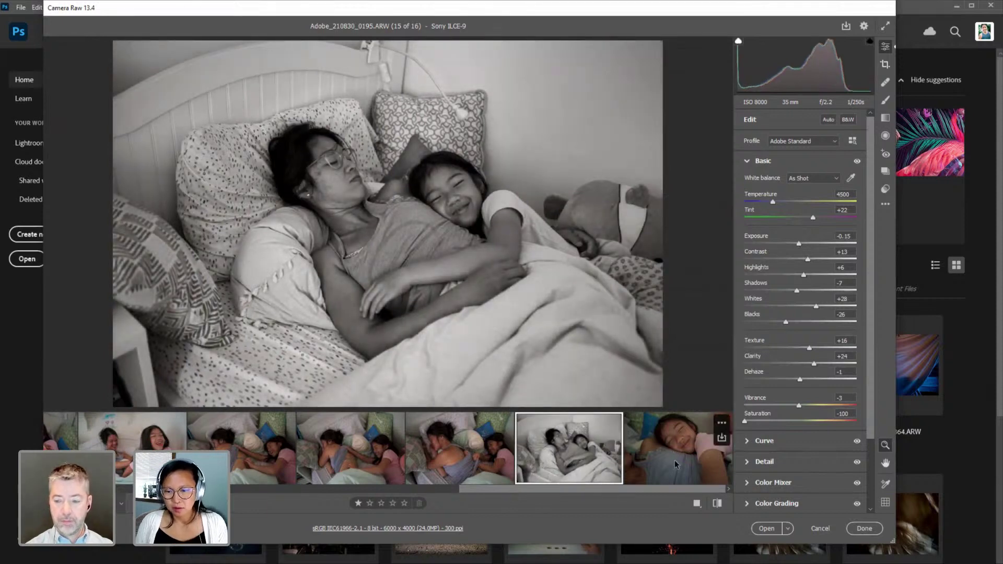
pyautogui.click(678, 474)
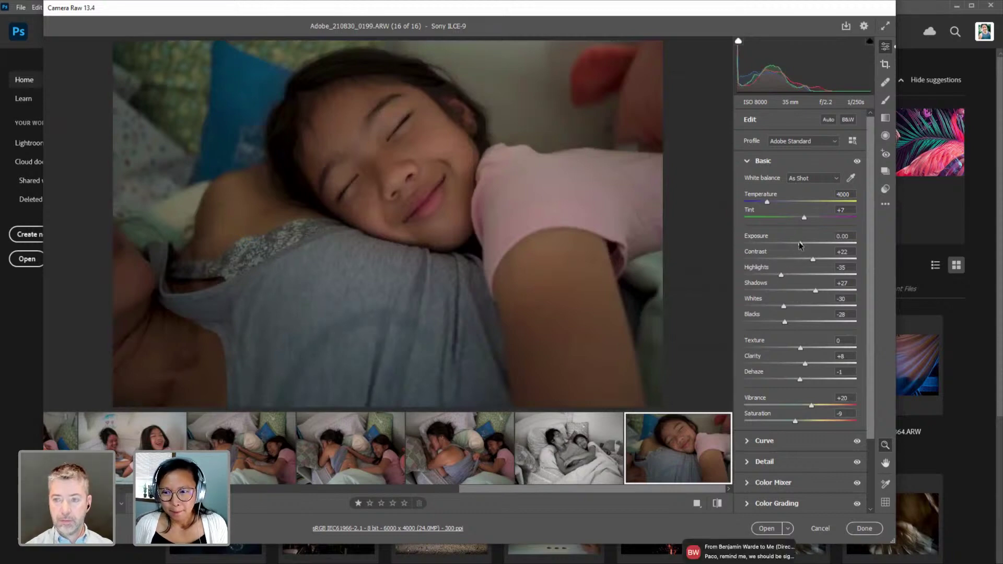
pyautogui.moveTo(800, 245); pyautogui.dragTo(806, 245)
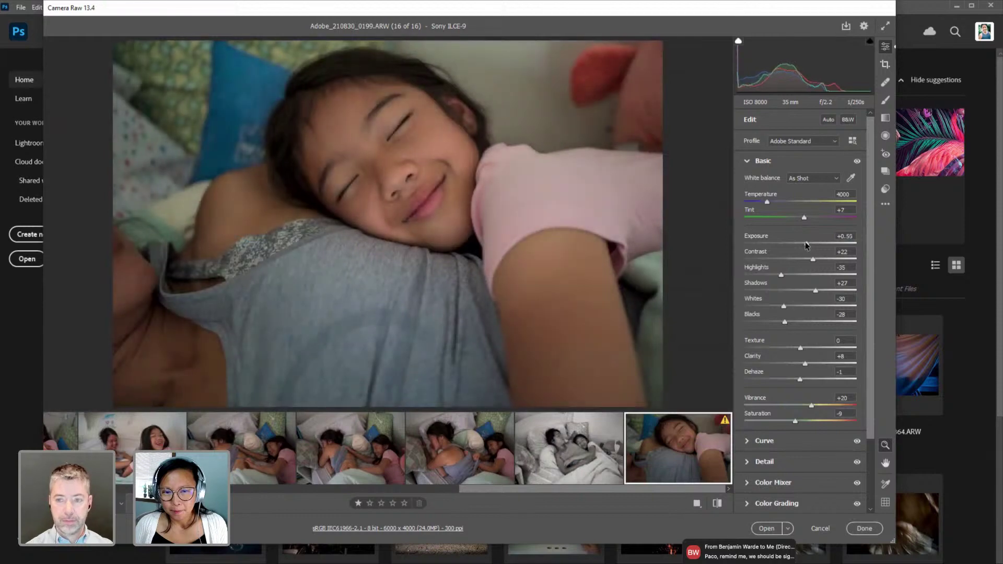
pyautogui.click(863, 529)
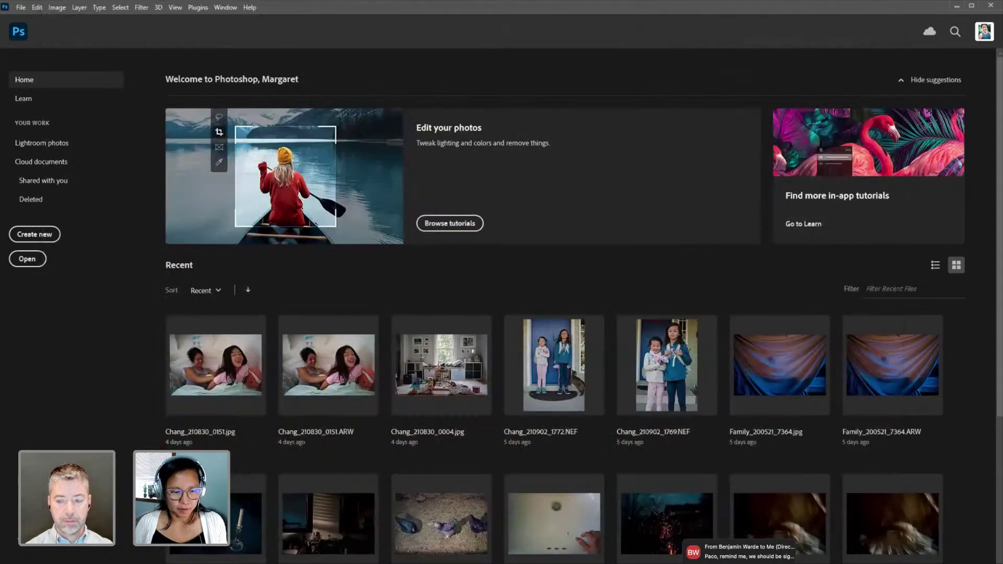
# Switch to Adobe Bridge and open photos 0208, 0216, 0220, 0232 and 0238 together with the already edited 0192 in Camera Raw.
pyautogui.hotkey('alt', 'Tab')
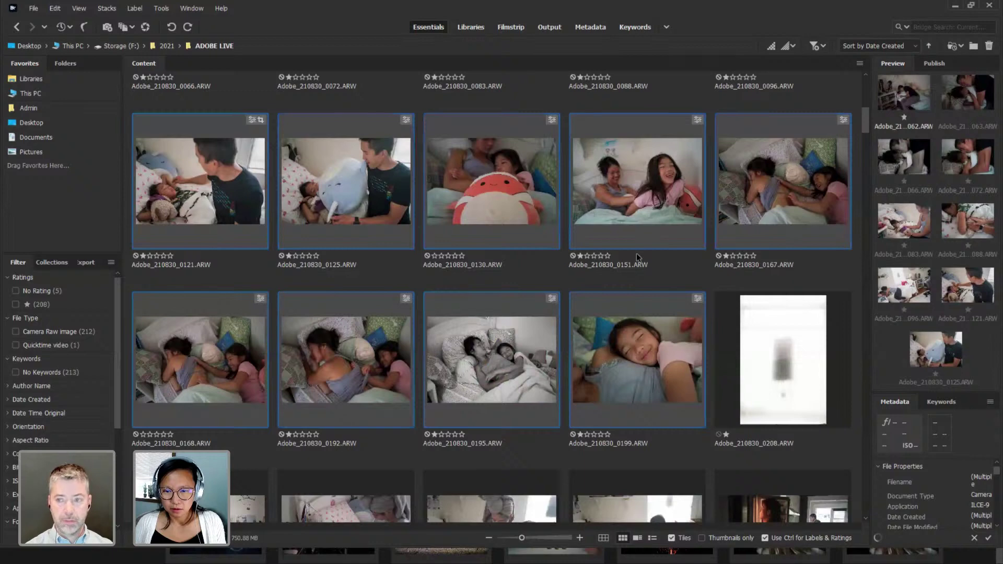
pyautogui.scroll(-3, 636, 255)
pyautogui.scroll(2, 637, 257)
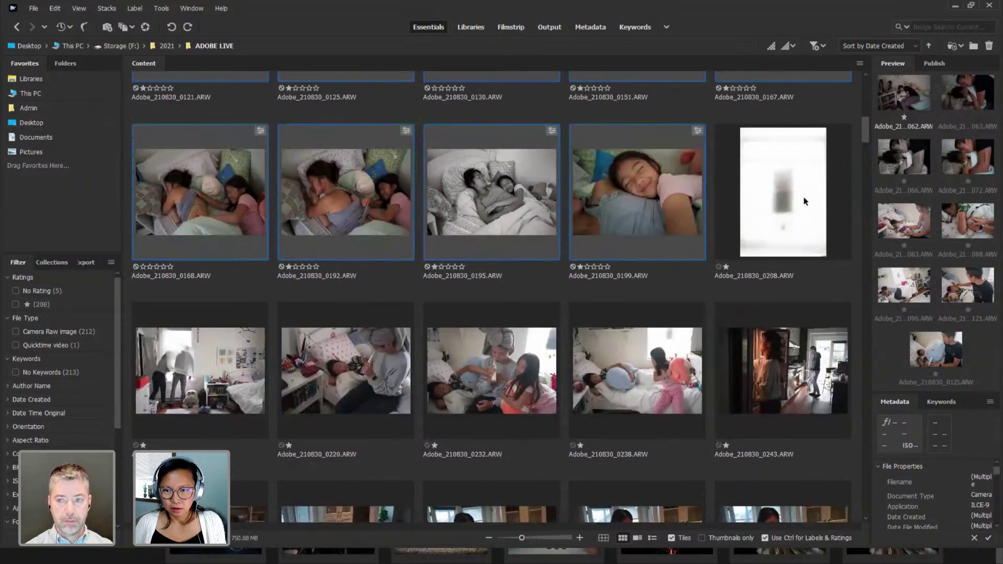
pyautogui.click(764, 212)
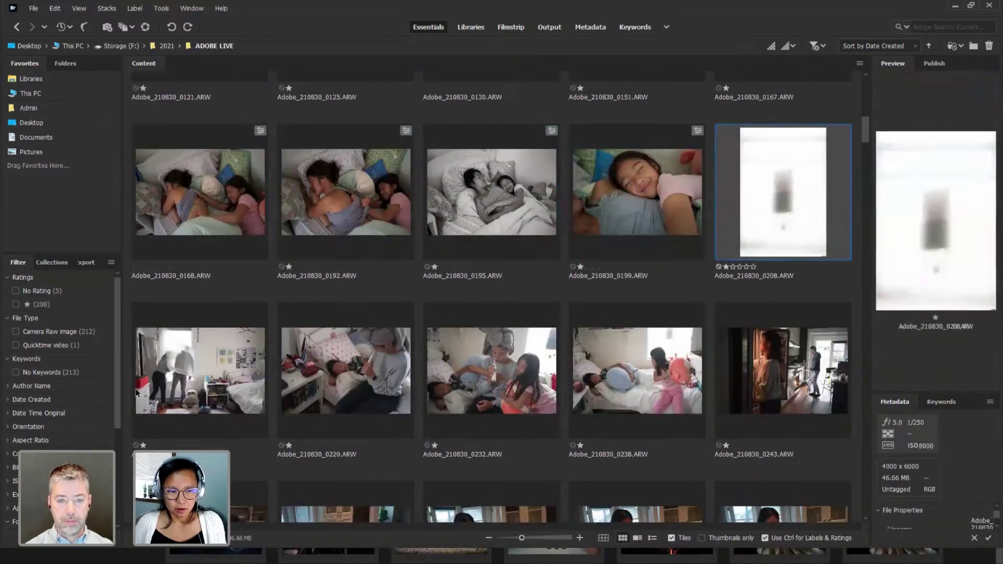
pyautogui.moveTo(137, 393); pyautogui.dragTo(626, 374)
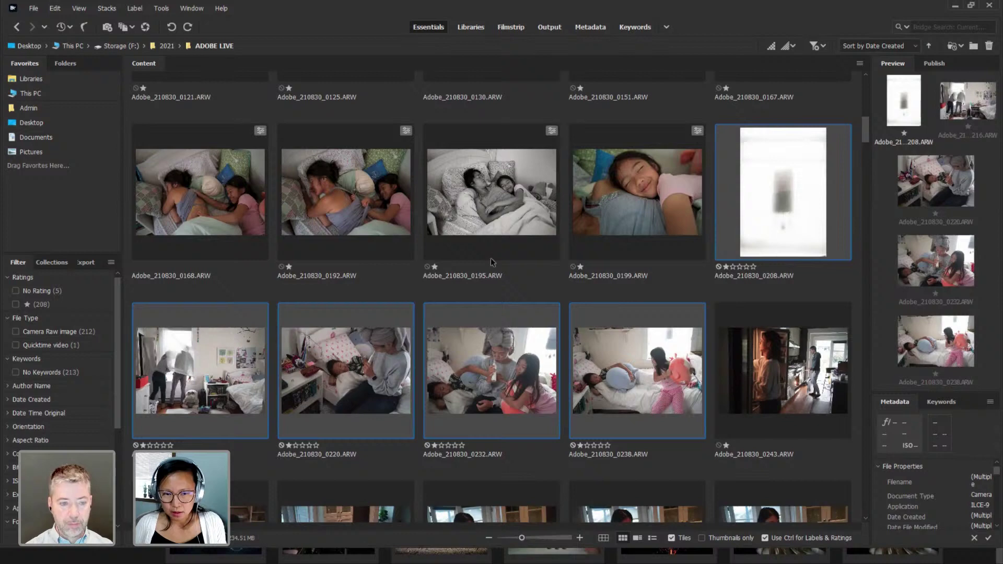
pyautogui.keyDown('ctrl'); pyautogui.click(336, 191); pyautogui.keyUp('ctrl')
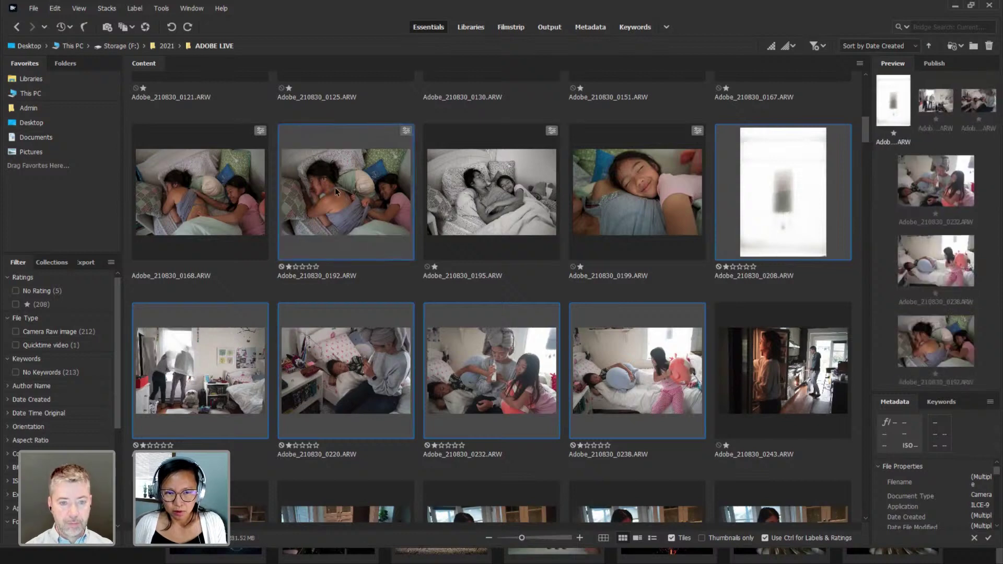
pyautogui.rightClick(336, 192)
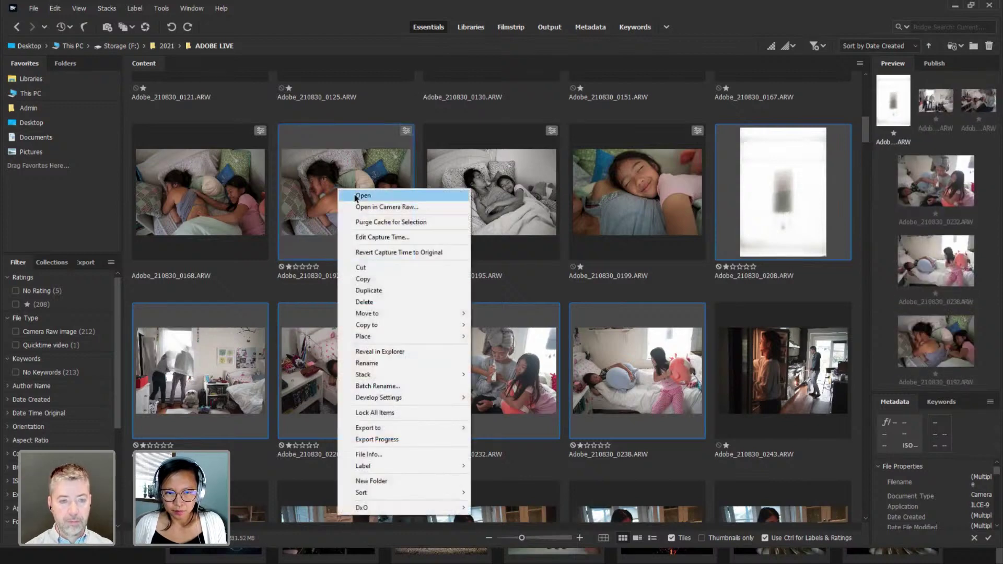
pyautogui.click(363, 195)
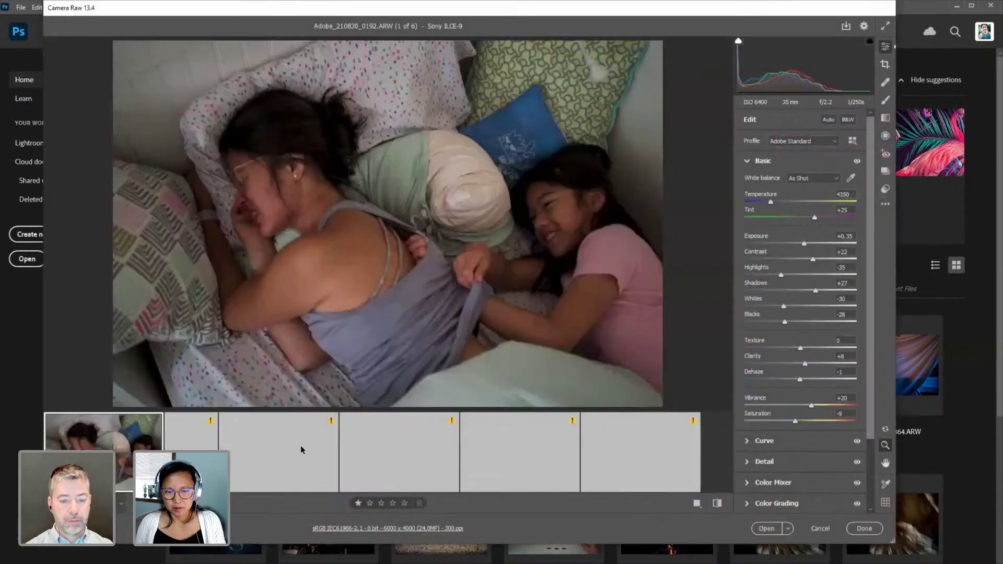
# Synchronize the edit settings of photo 0192 to all six open photos using the Default subset.
pyautogui.click(152, 423)
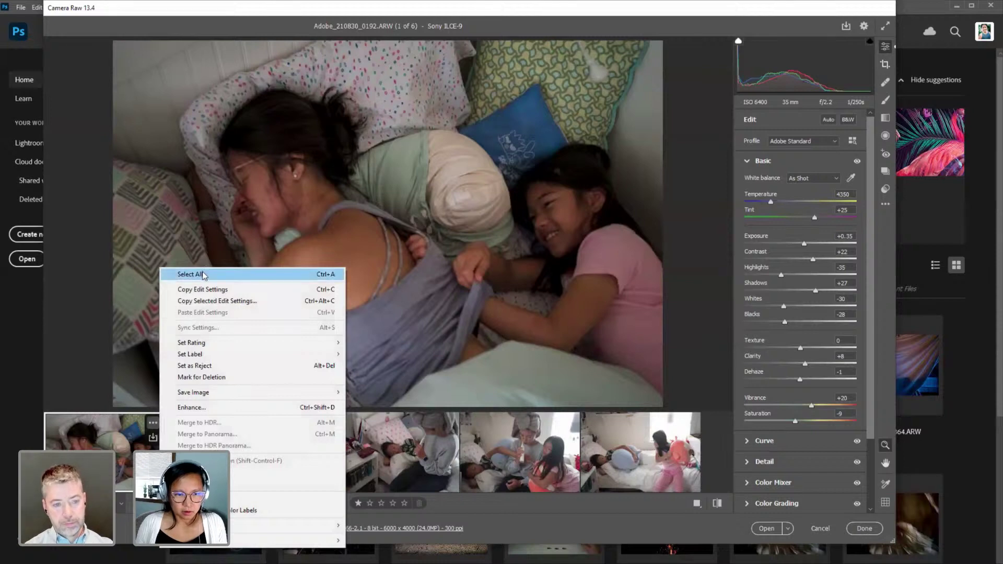
pyautogui.click(189, 273)
pyautogui.click(152, 422)
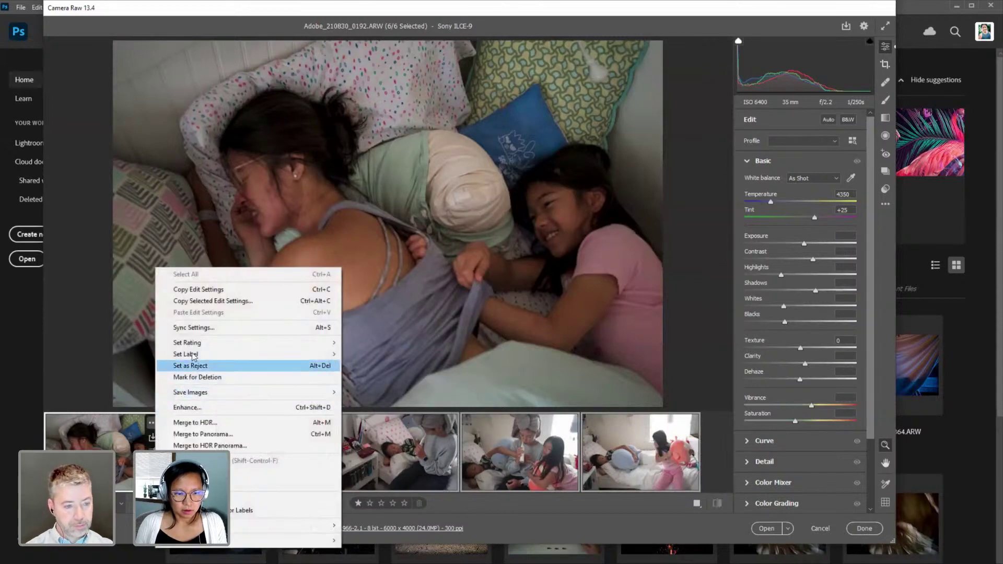
pyautogui.click(194, 328)
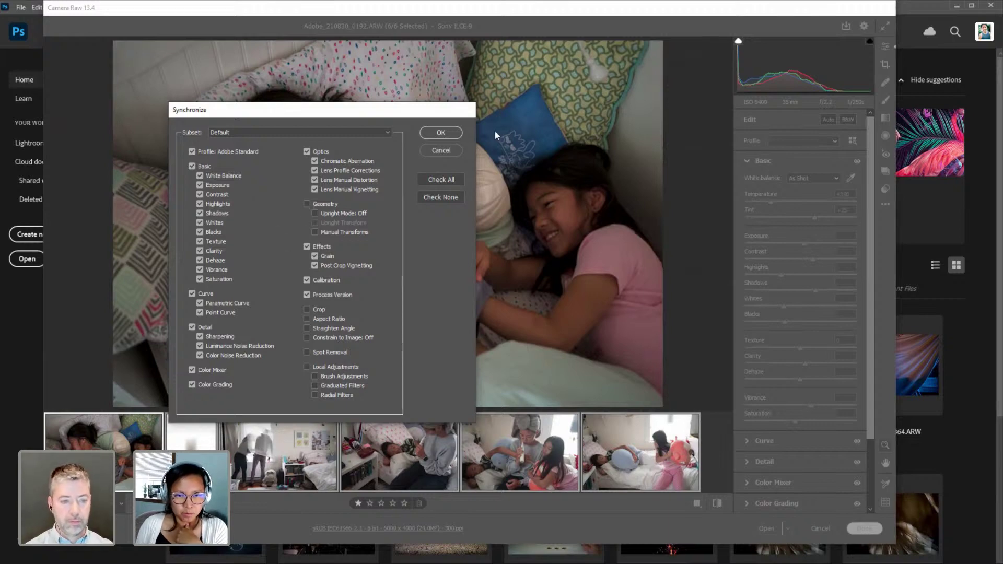
pyautogui.click(437, 132)
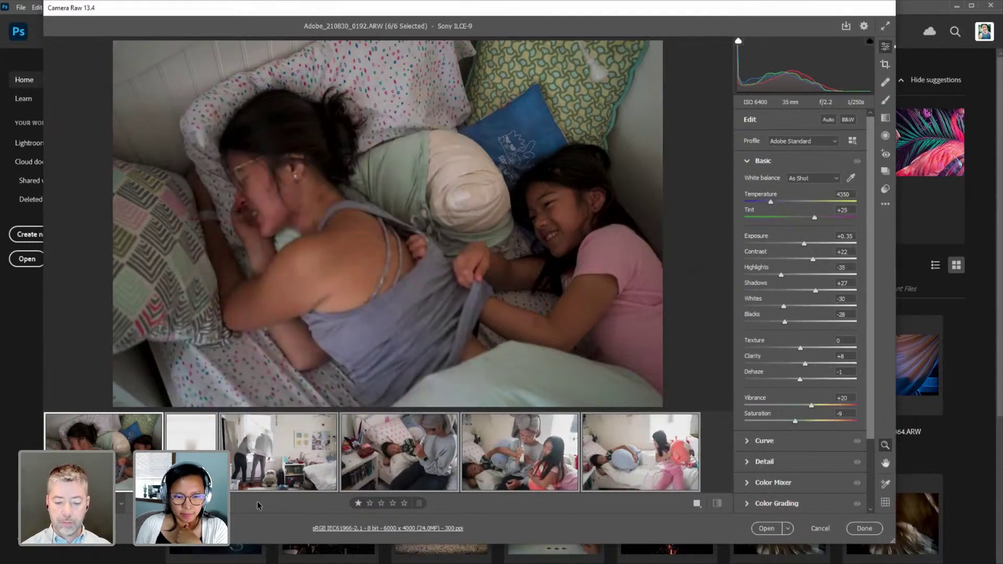
# Review the synced photos 0216, 0220 and 0232, and set the exposure of photo 0238 to +0.10, accepting the edits.
pyautogui.moveTo(314, 421)
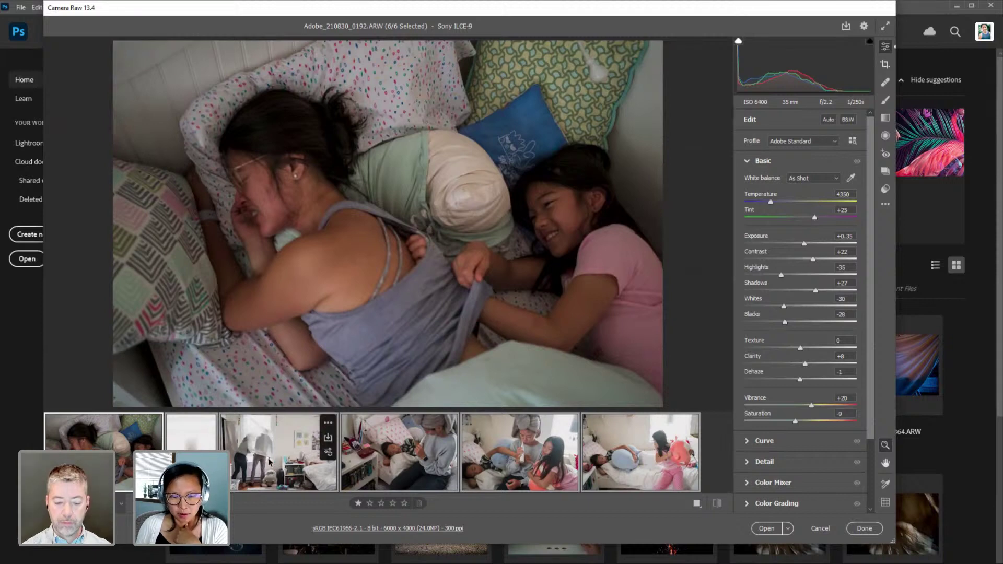
pyautogui.click(268, 457)
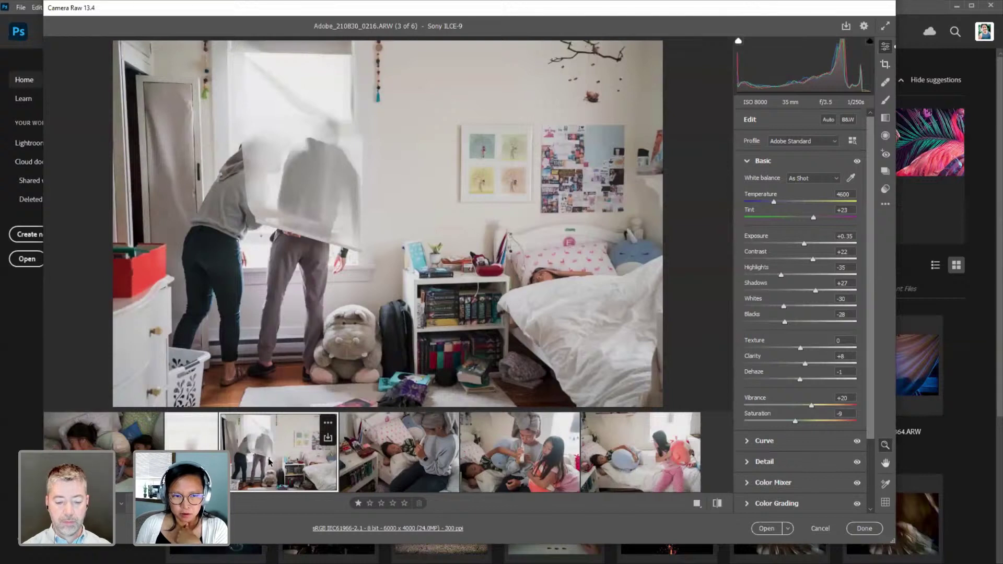
pyautogui.click(392, 463)
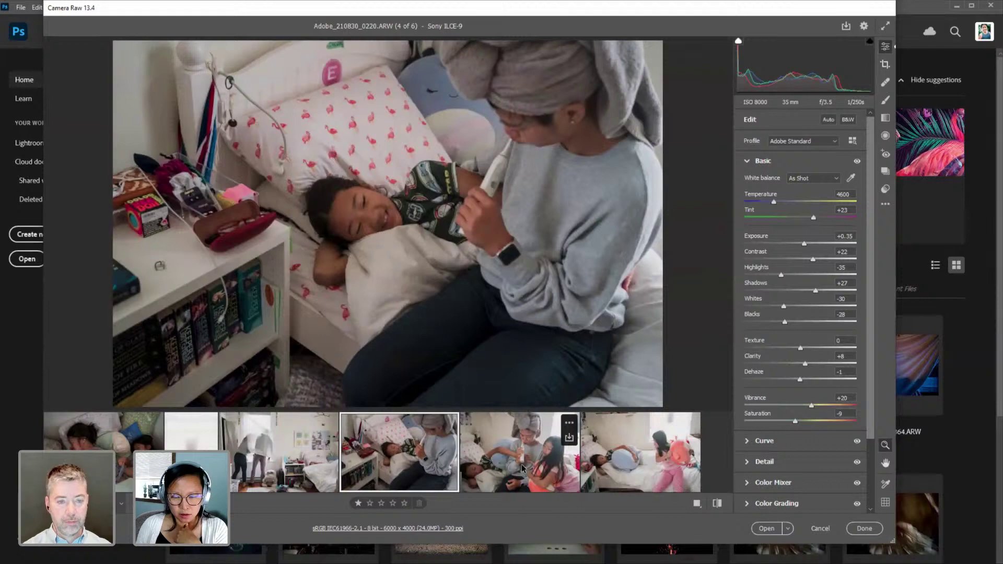
pyautogui.click(521, 464)
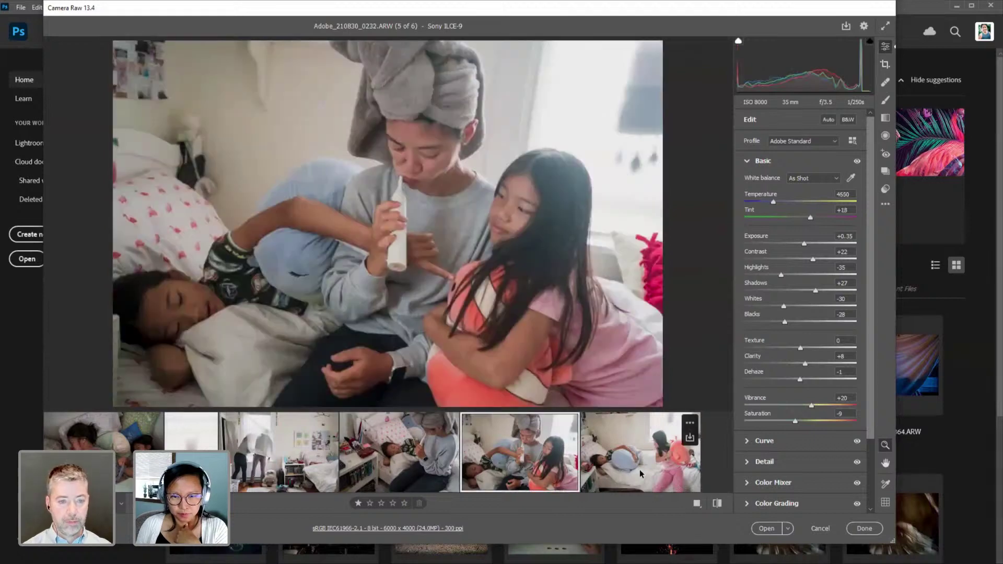
pyautogui.click(640, 471)
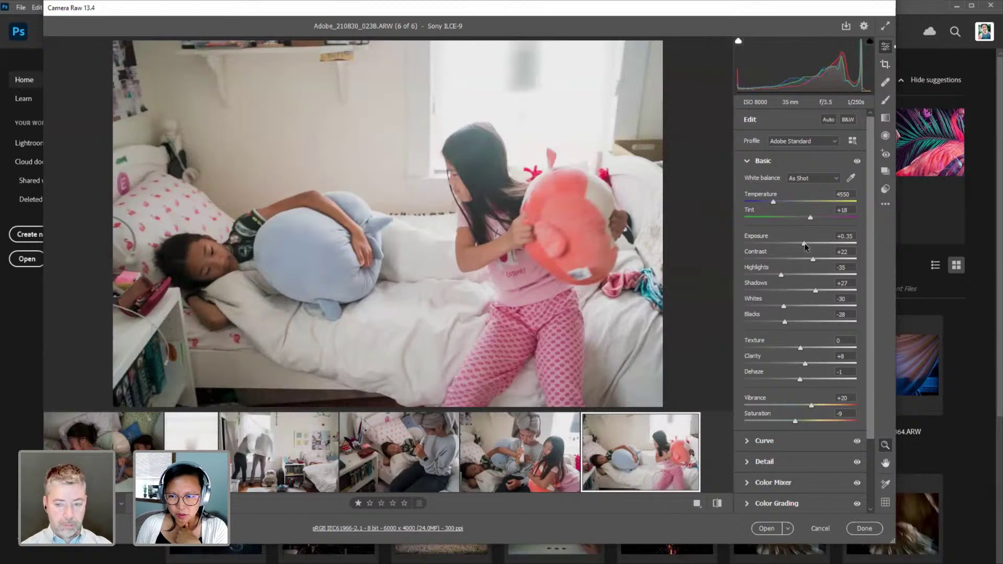
pyautogui.moveTo(804, 245); pyautogui.dragTo(803, 245)
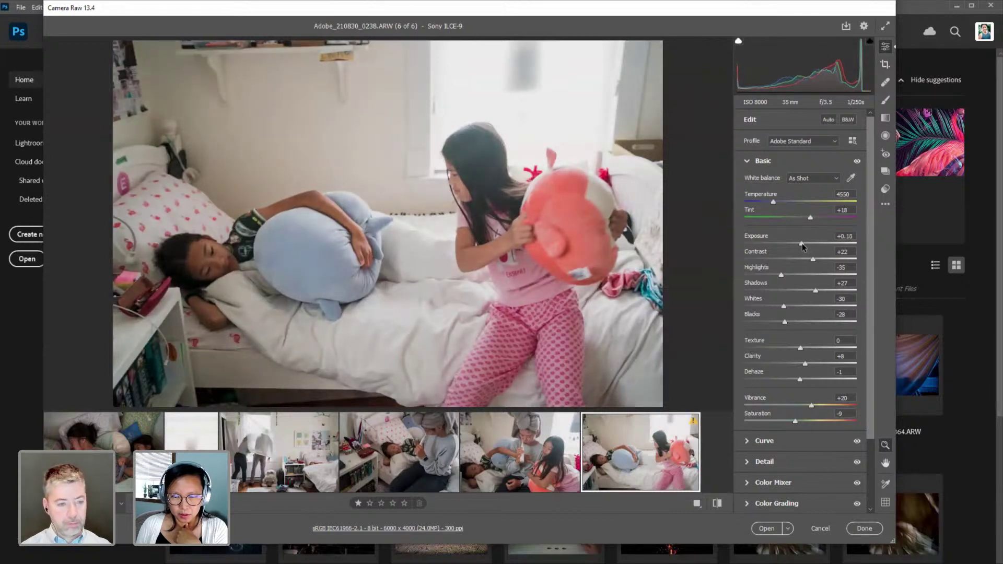
pyautogui.click(864, 528)
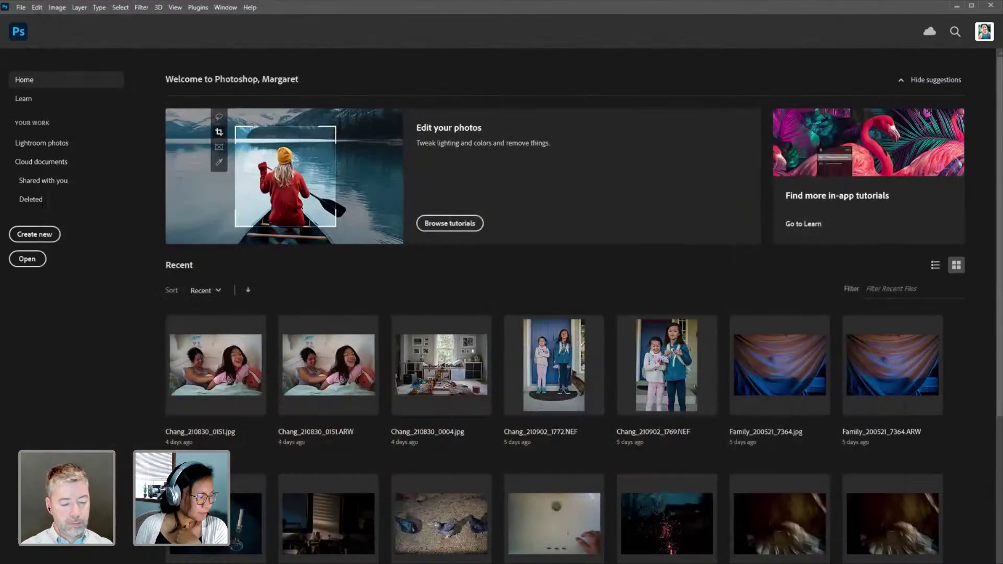
# Switch to Adobe Bridge and open the seven consecutive photos from 0243 to 0303 together in Camera Raw.
pyautogui.hotkey('alt', 'Tab')
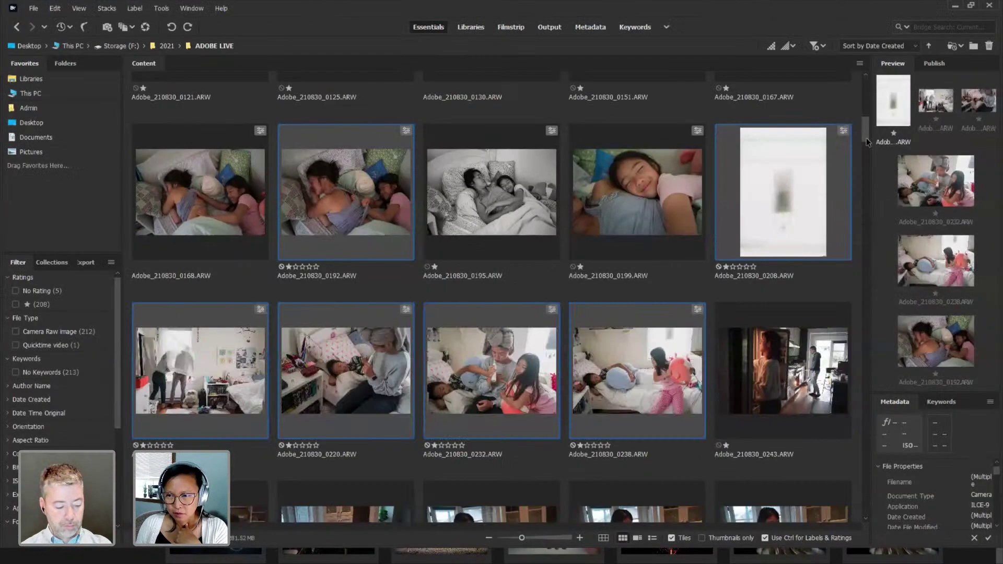
pyautogui.moveTo(866, 137); pyautogui.dragTo(825, 154)
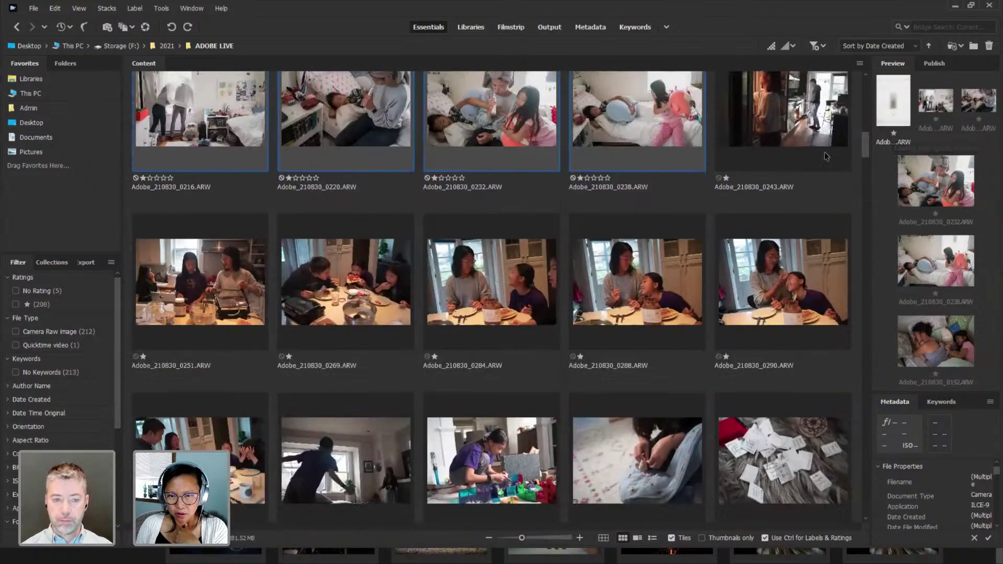
pyautogui.click(772, 145)
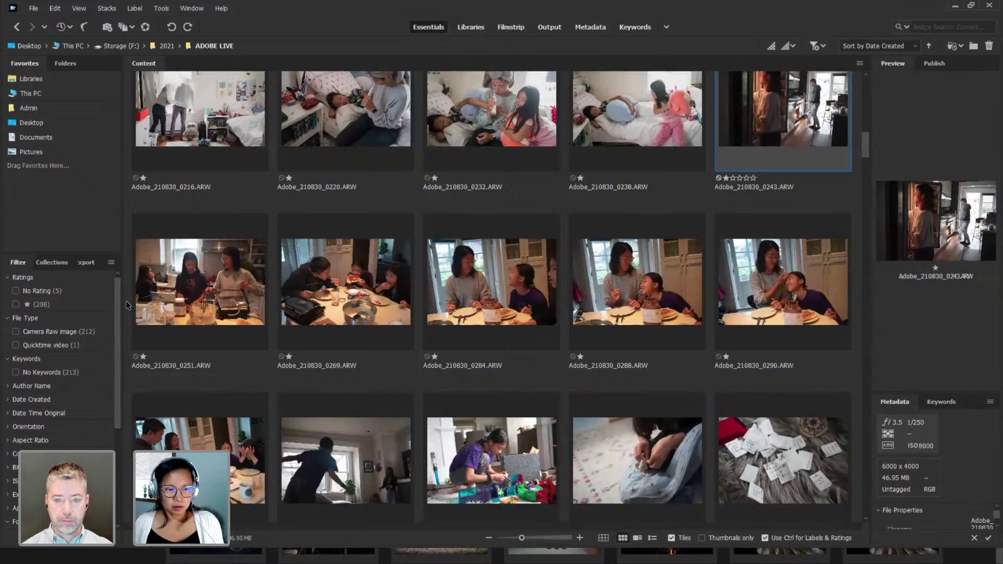
pyautogui.moveTo(127, 305); pyautogui.dragTo(741, 305)
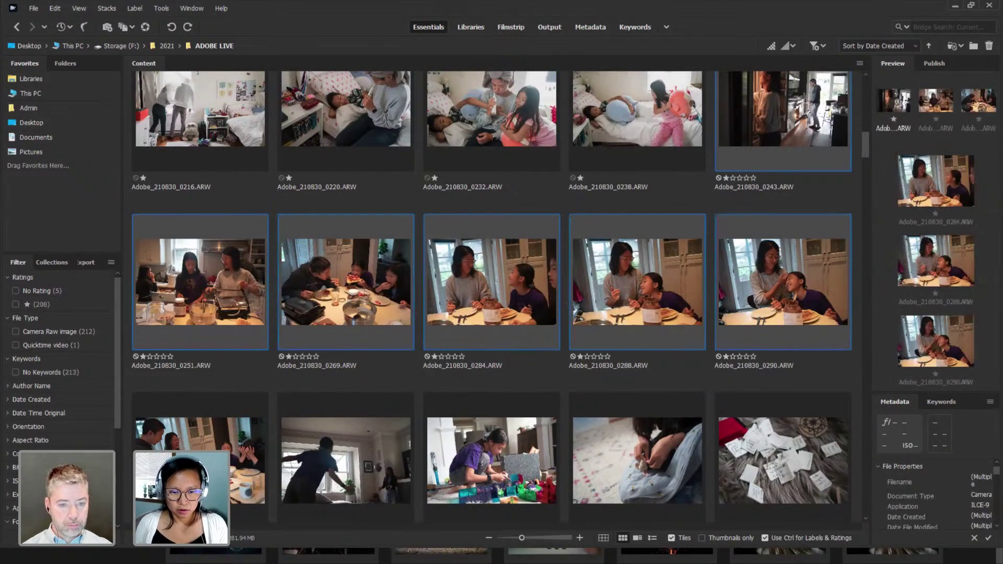
pyautogui.keyDown('shift'); pyautogui.click(251, 449); pyautogui.keyUp('shift')
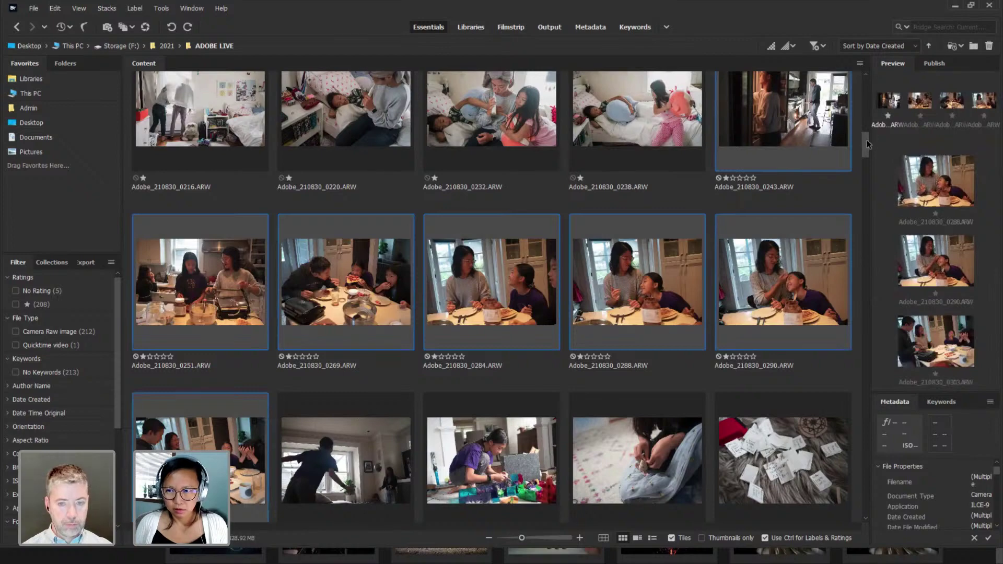
pyautogui.scroll(-4, 868, 144)
pyautogui.scroll(5, 873, 132)
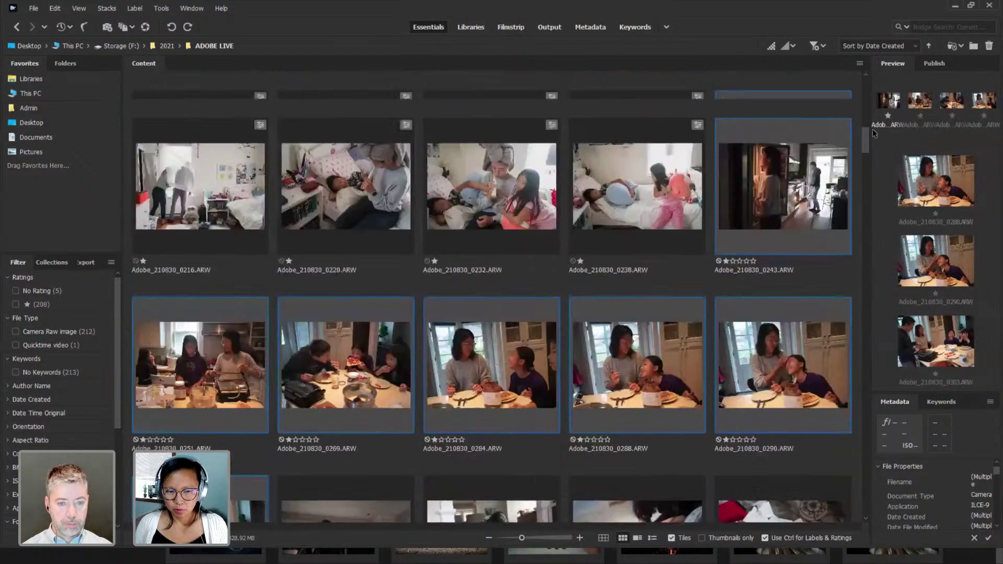
pyautogui.scroll(-1, 815, 136)
pyautogui.rightClick(766, 127)
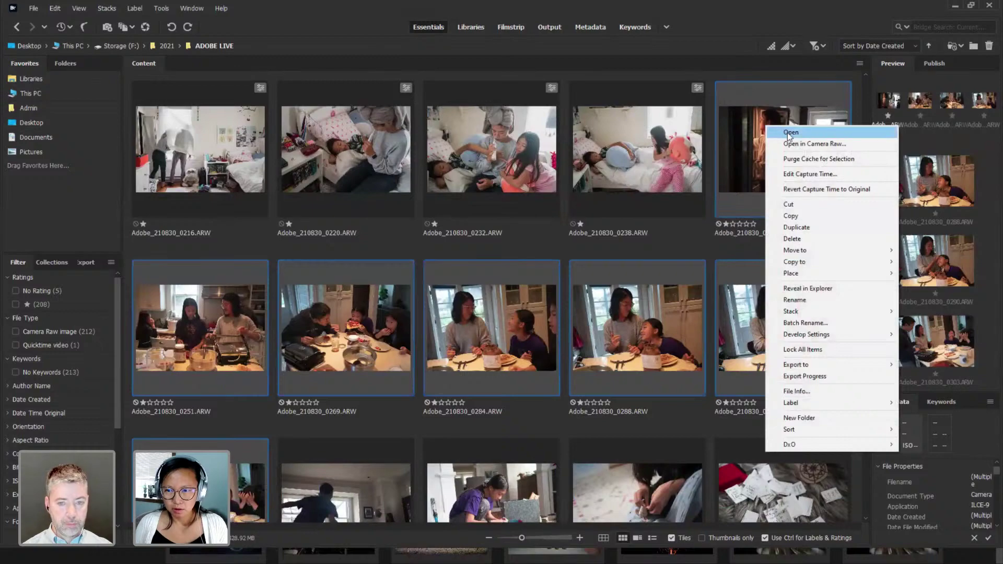
pyautogui.click(789, 134)
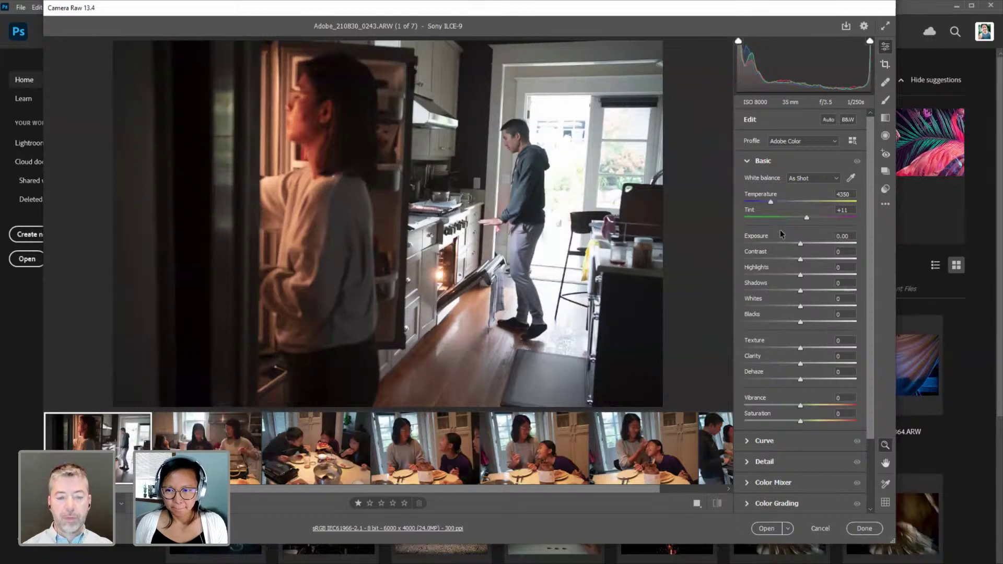
# Select all seven open photos and apply the custom -Doc preset to them.
pyautogui.click(141, 426)
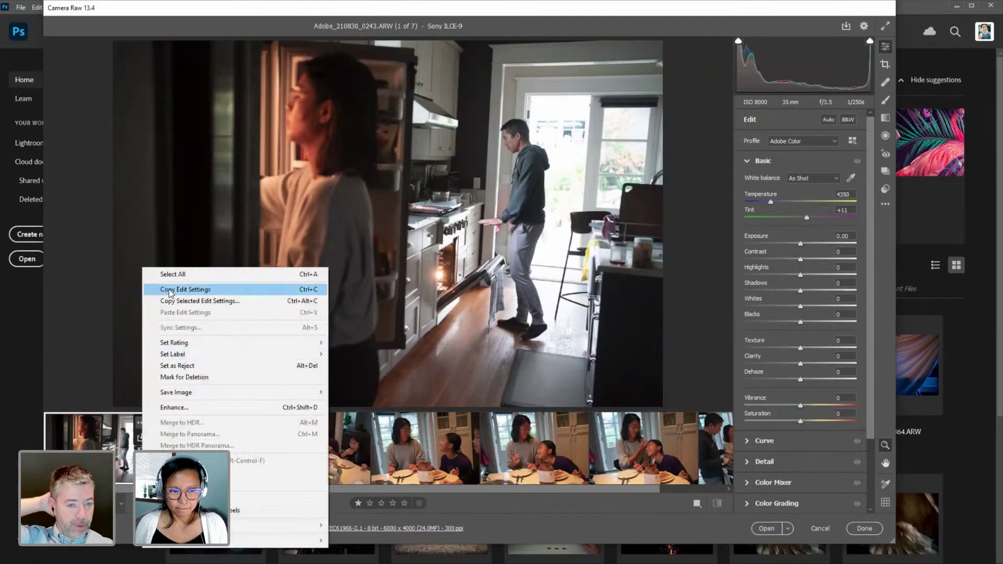
pyautogui.click(173, 271)
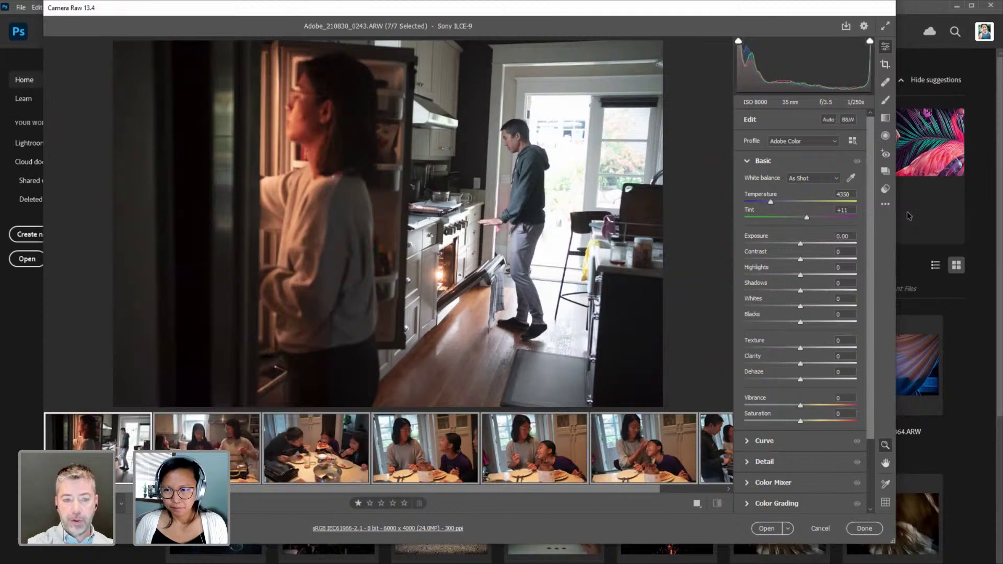
pyautogui.click(886, 205)
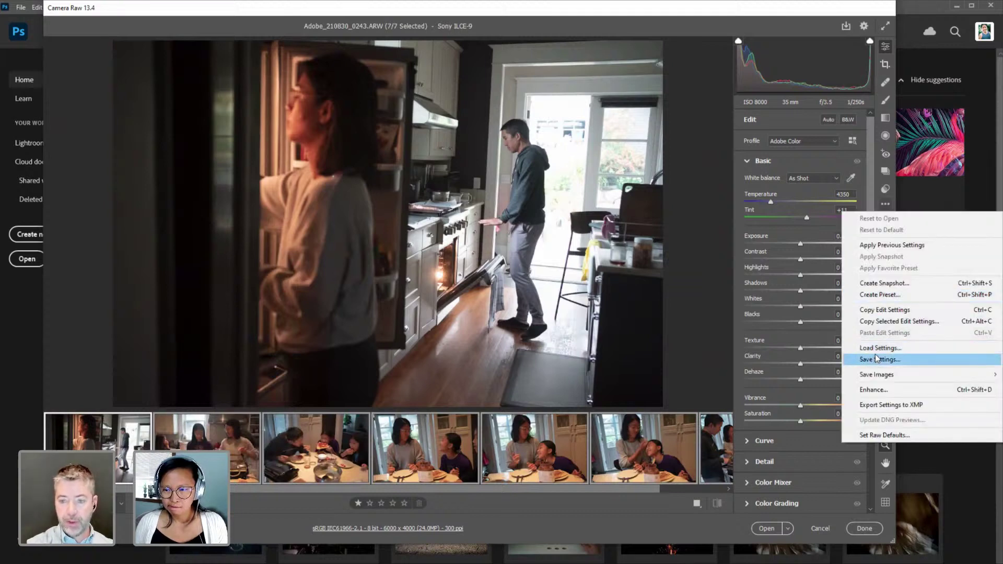
pyautogui.click(883, 190)
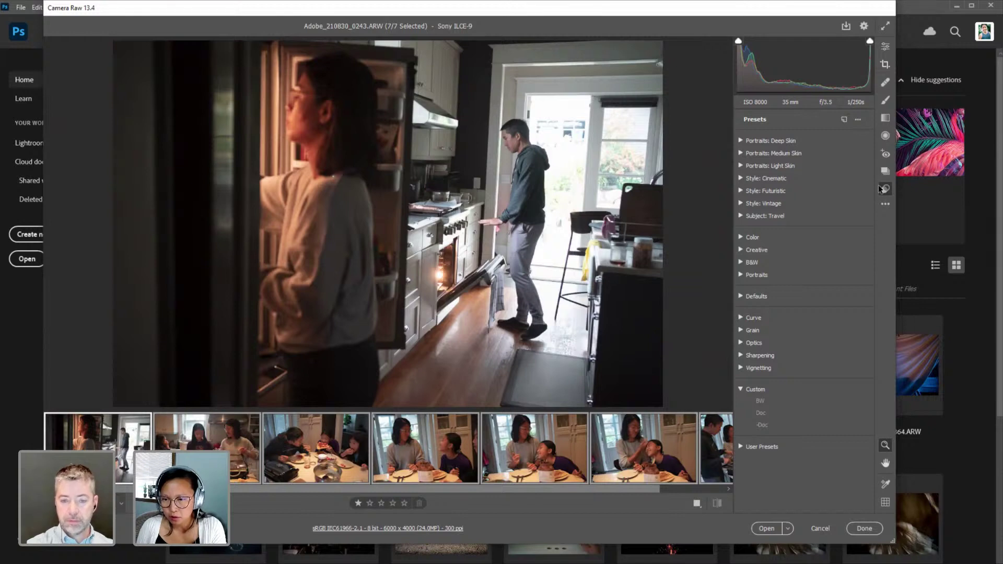
pyautogui.click(766, 402)
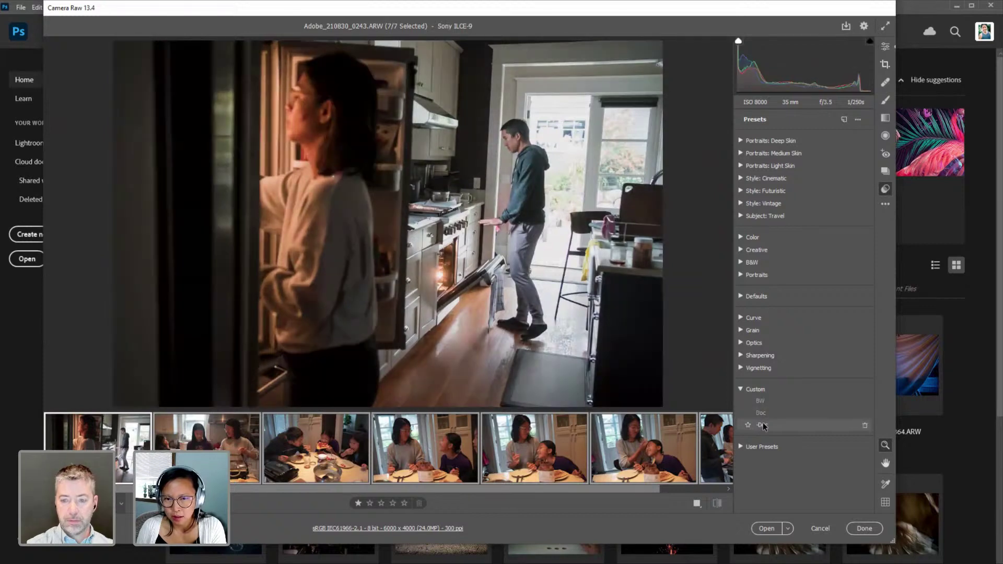
pyautogui.click(763, 425)
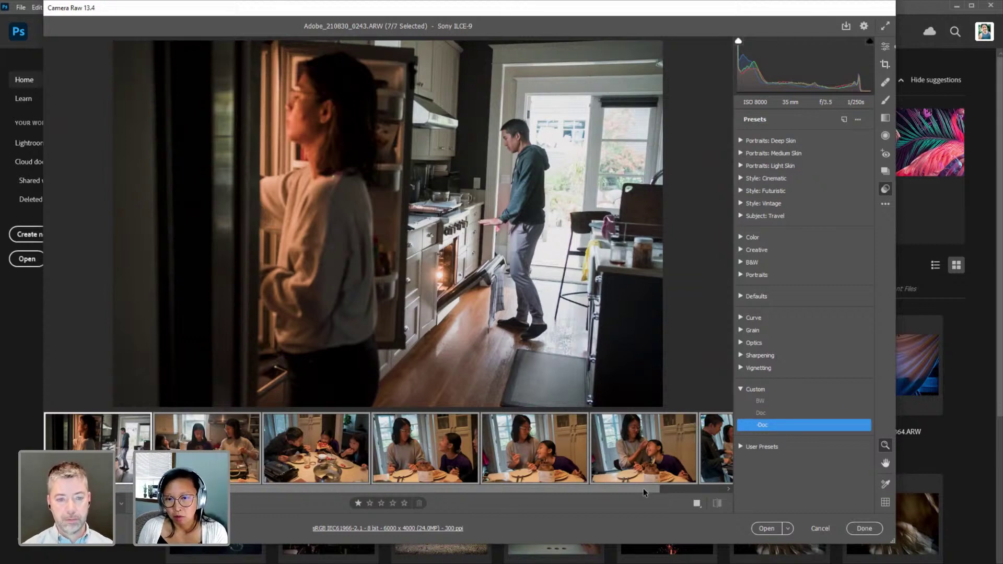
pyautogui.moveTo(644, 488); pyautogui.dragTo(597, 492)
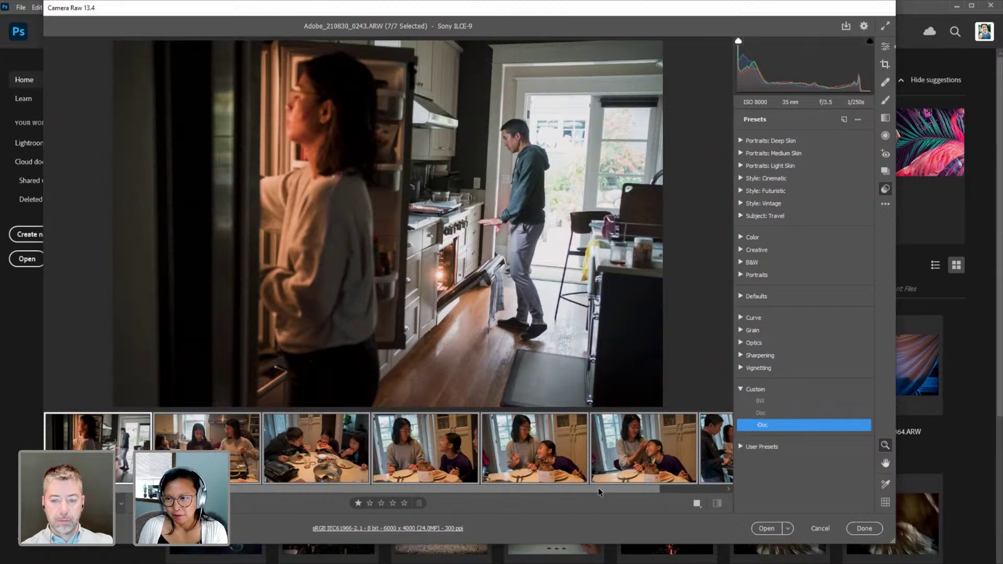
pyautogui.moveTo(595, 467)
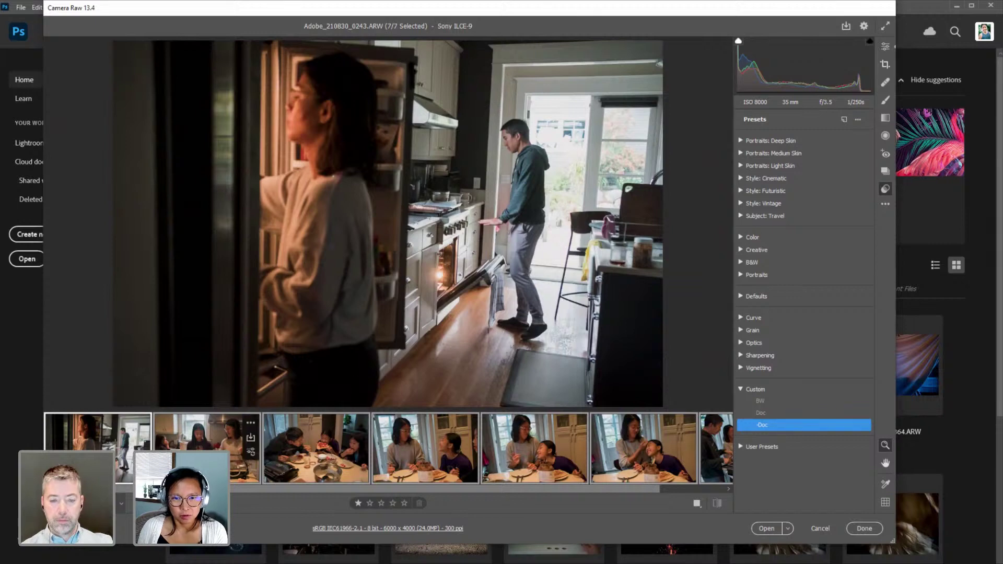
# Set the exposure of photo 0251 to +0.15.
pyautogui.click(206, 434)
pyautogui.click(885, 47)
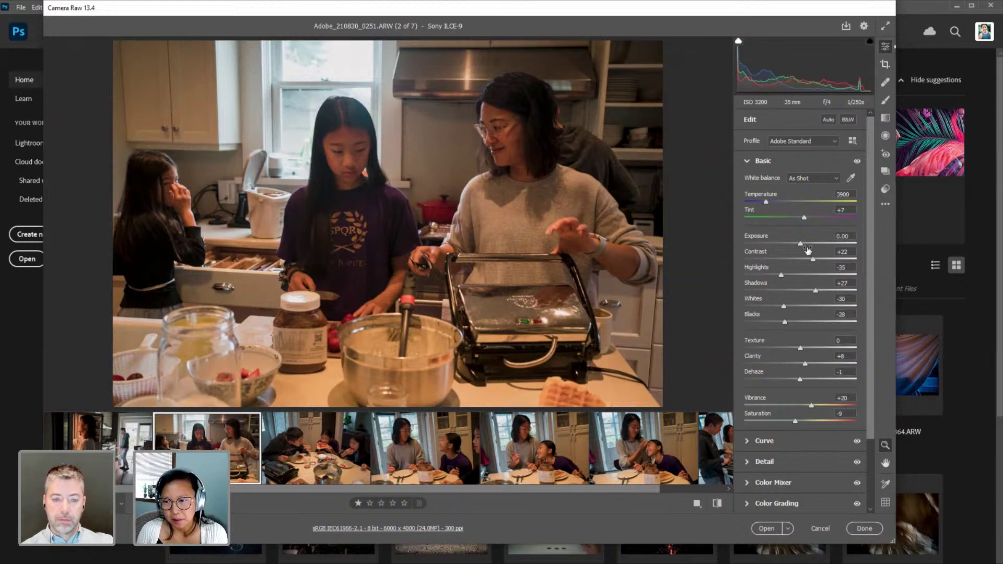
pyautogui.moveTo(801, 244); pyautogui.dragTo(803, 244)
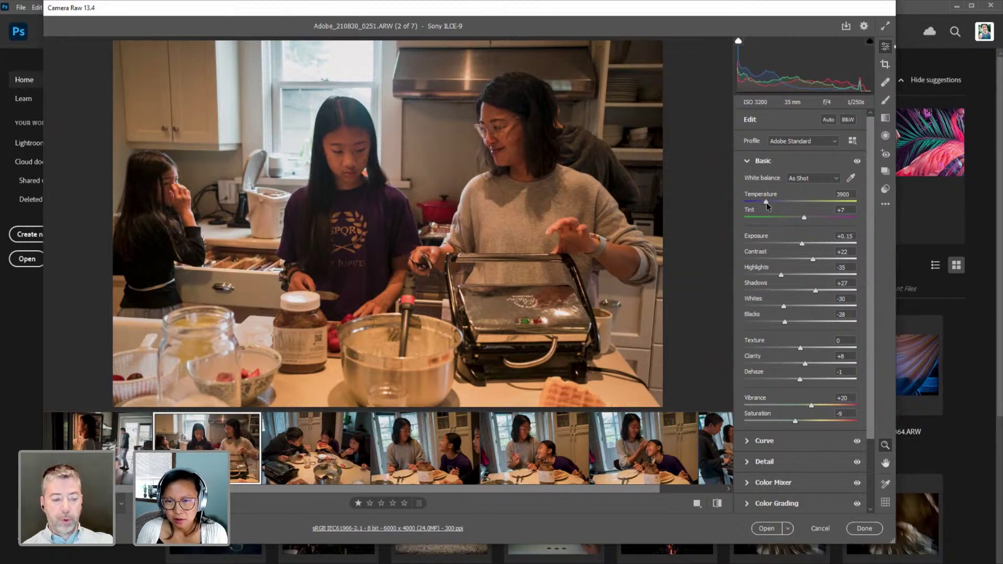
# Compare brightness and color across the kitchen and table photos 0251, 0269, 0284 and 0288.
pyautogui.click(320, 458)
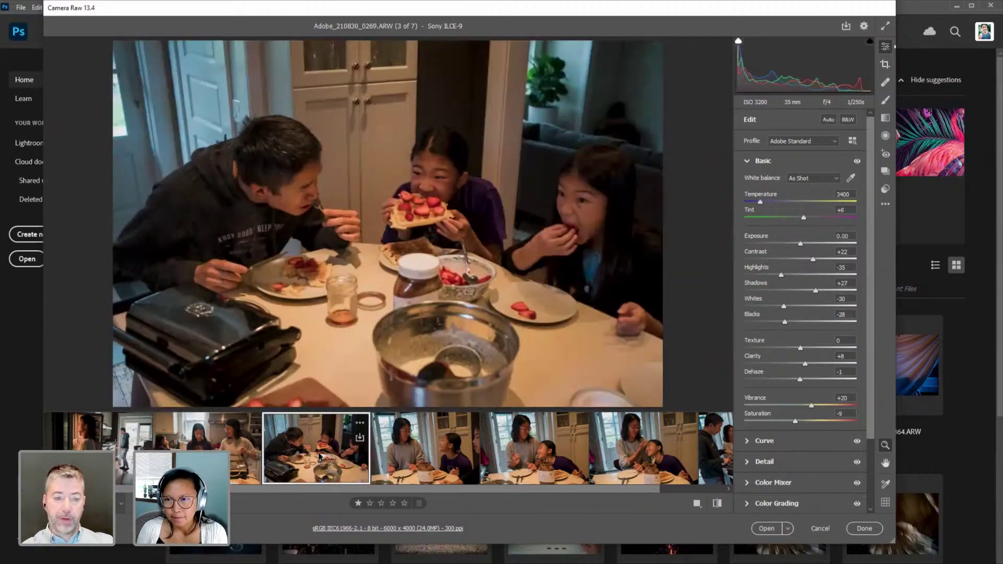
pyautogui.click(429, 459)
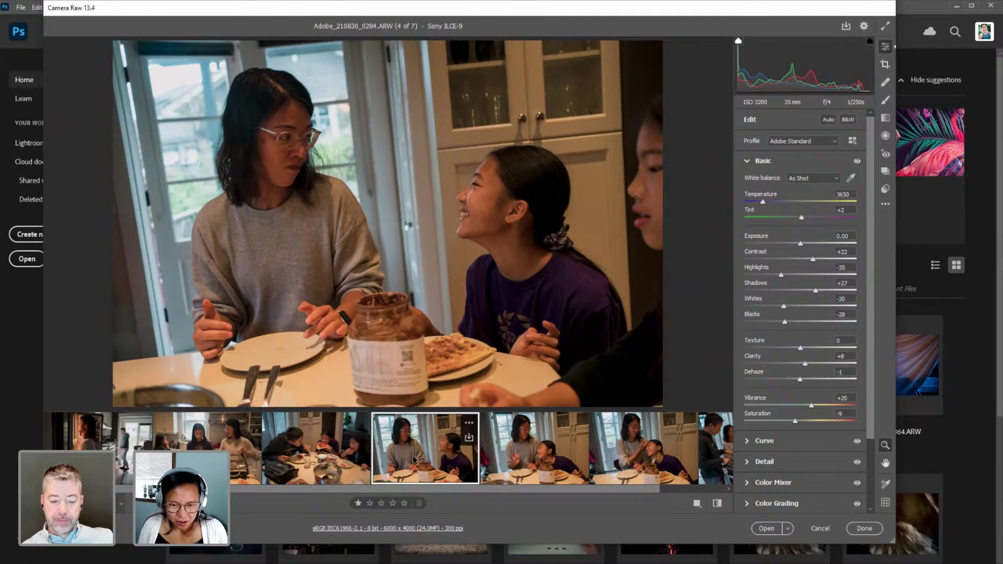
pyautogui.click(306, 469)
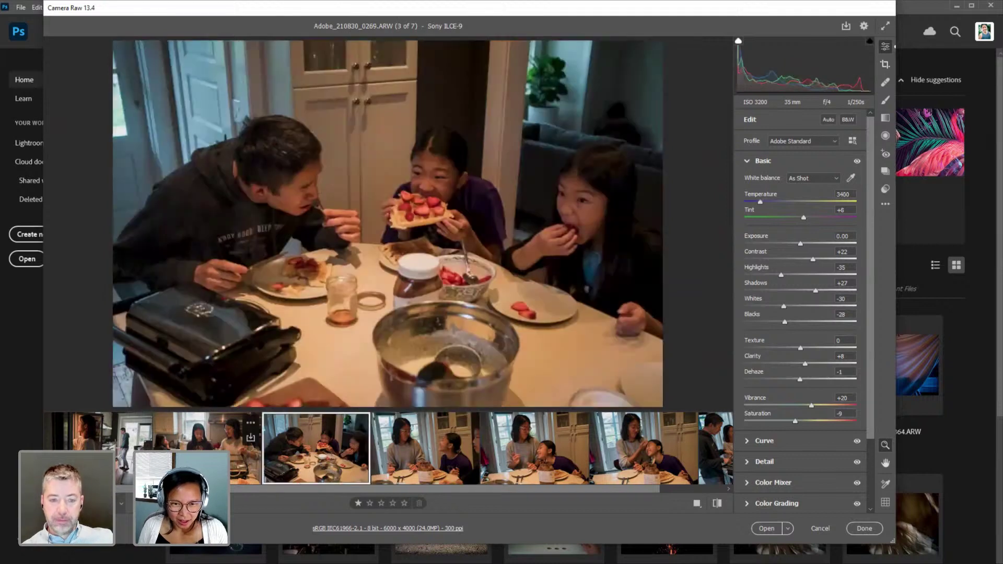
pyautogui.click(207, 449)
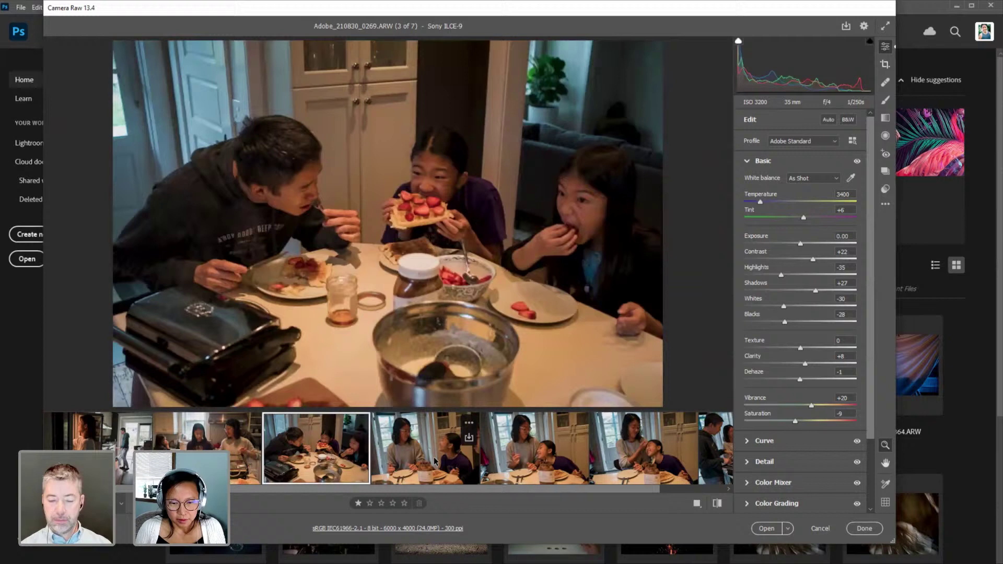
pyautogui.click(316, 449)
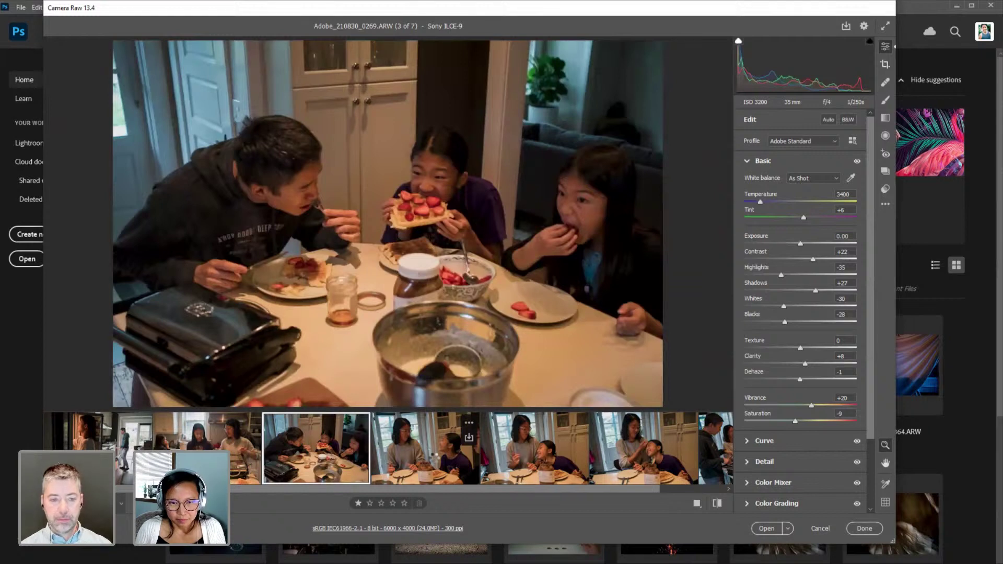
pyautogui.click(434, 459)
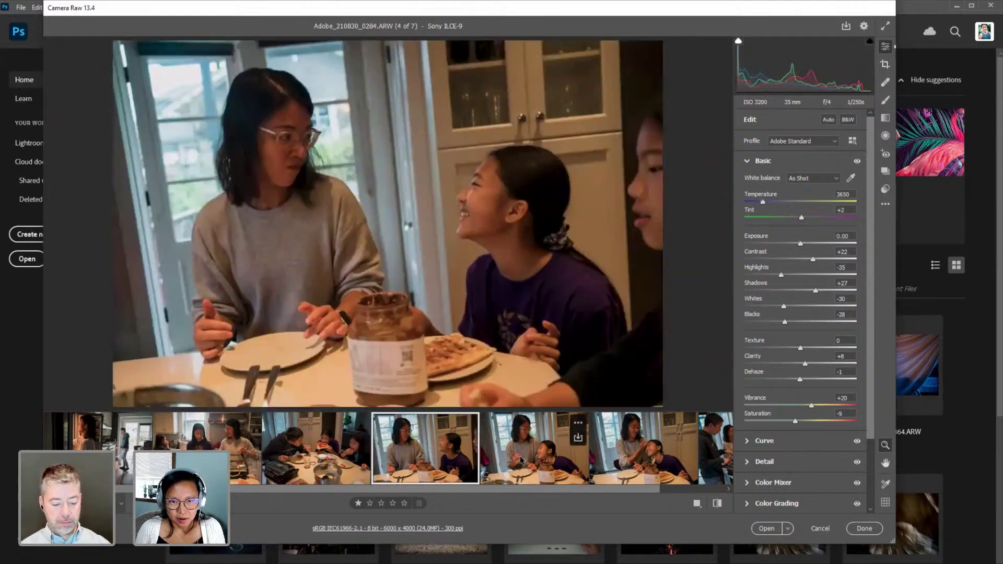
pyautogui.click(520, 460)
pyautogui.click(460, 434)
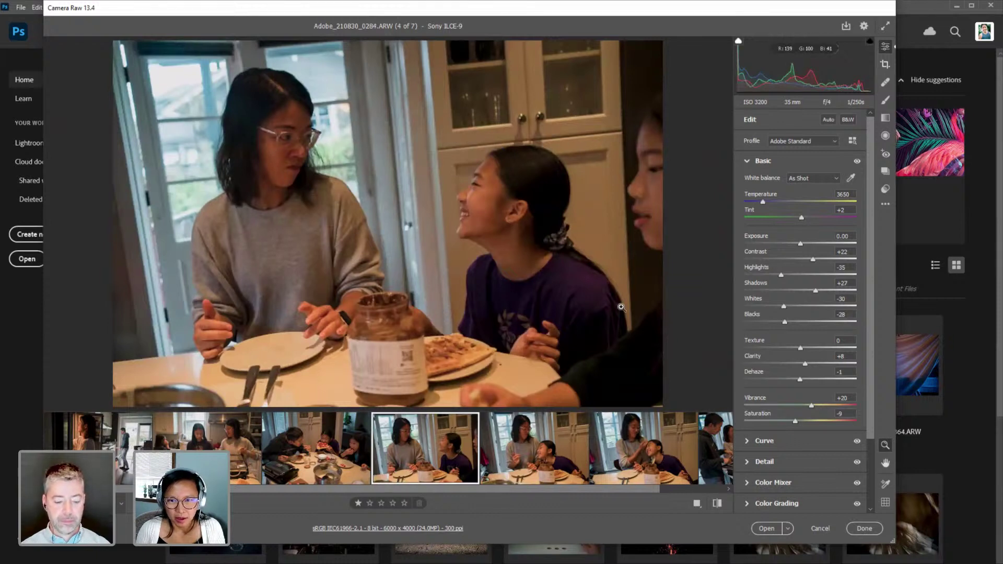
# Compare the similar kitchen table photos Adobe_210830_0284, 0288 and 0290 for consistent colour and exposure.
pyautogui.click(527, 442)
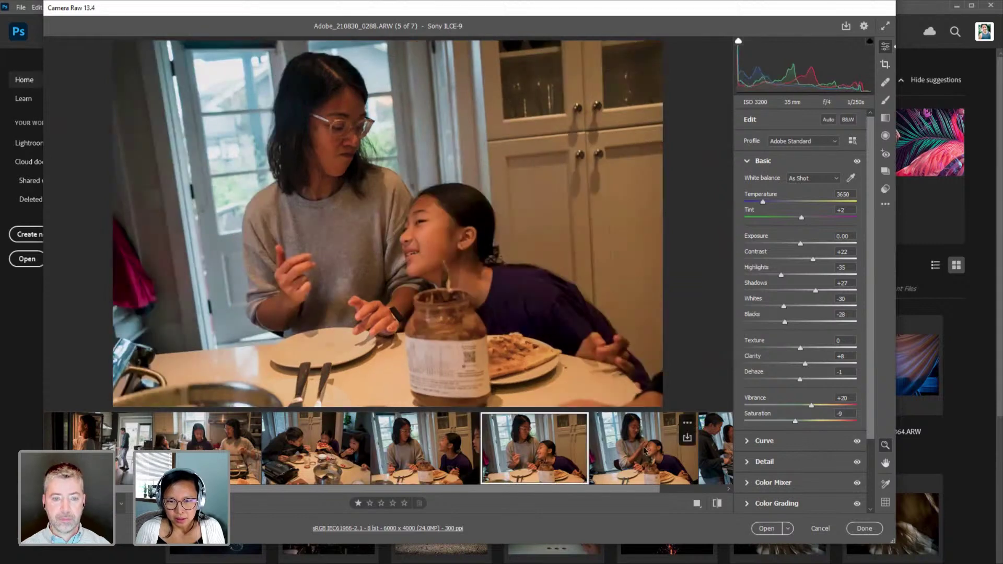
pyautogui.click(639, 452)
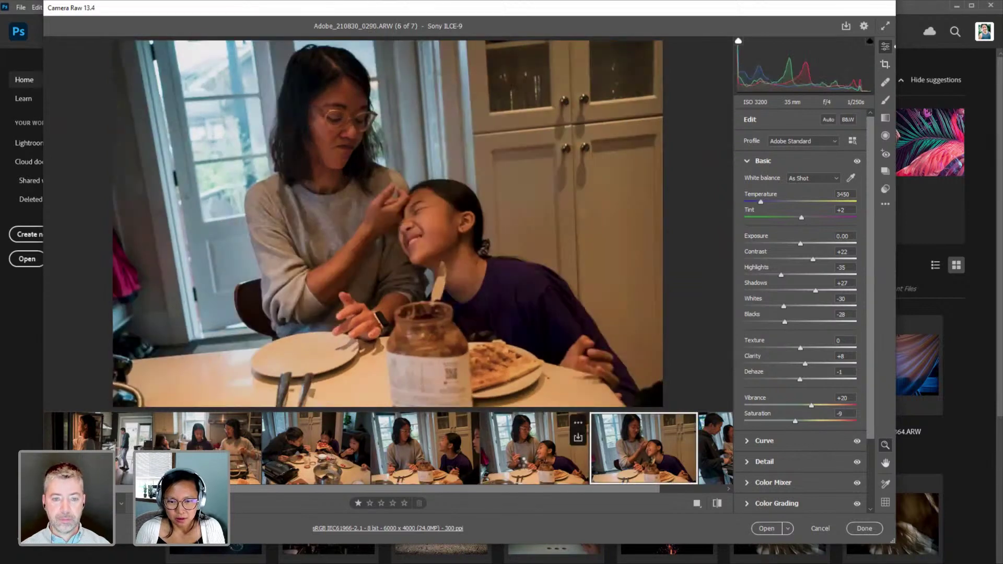
pyautogui.click(523, 463)
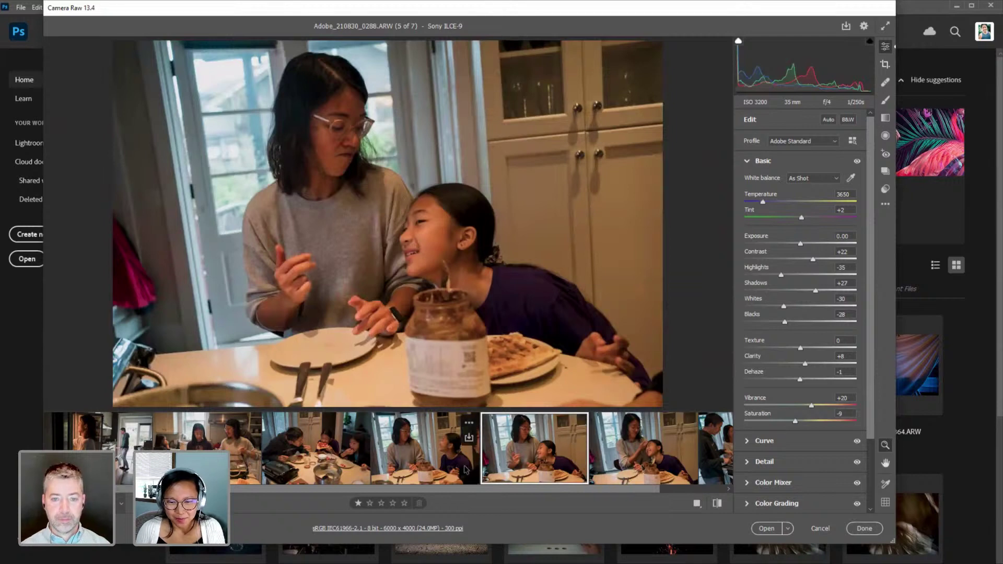
pyautogui.click(467, 469)
pyautogui.click(530, 468)
pyautogui.click(627, 469)
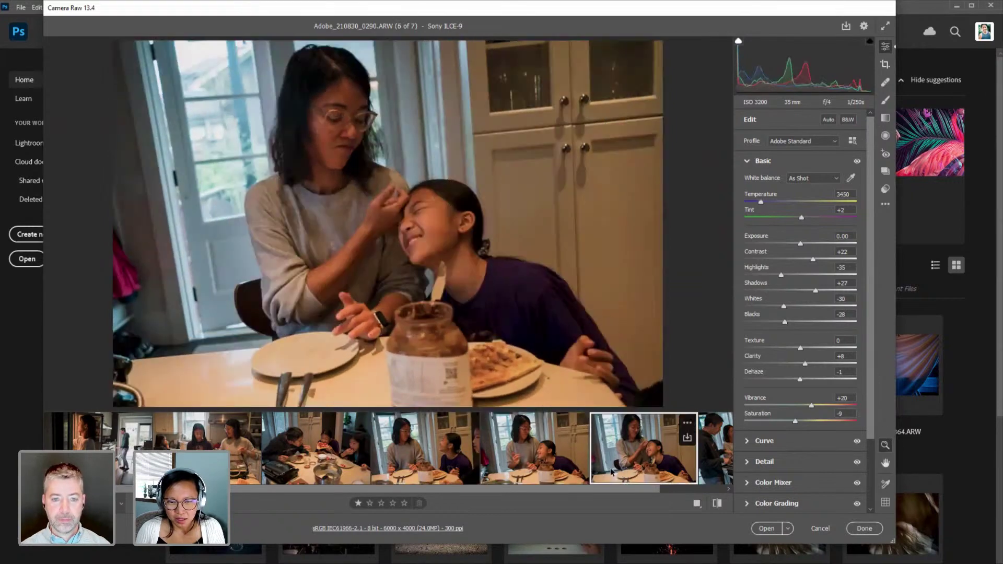
pyautogui.click(532, 471)
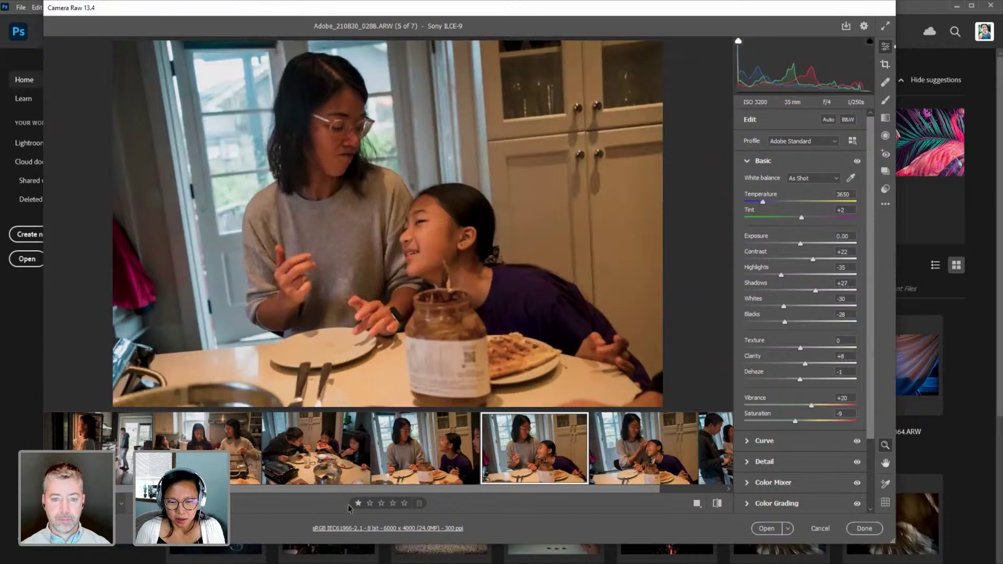
pyautogui.click(425, 467)
pyautogui.click(617, 464)
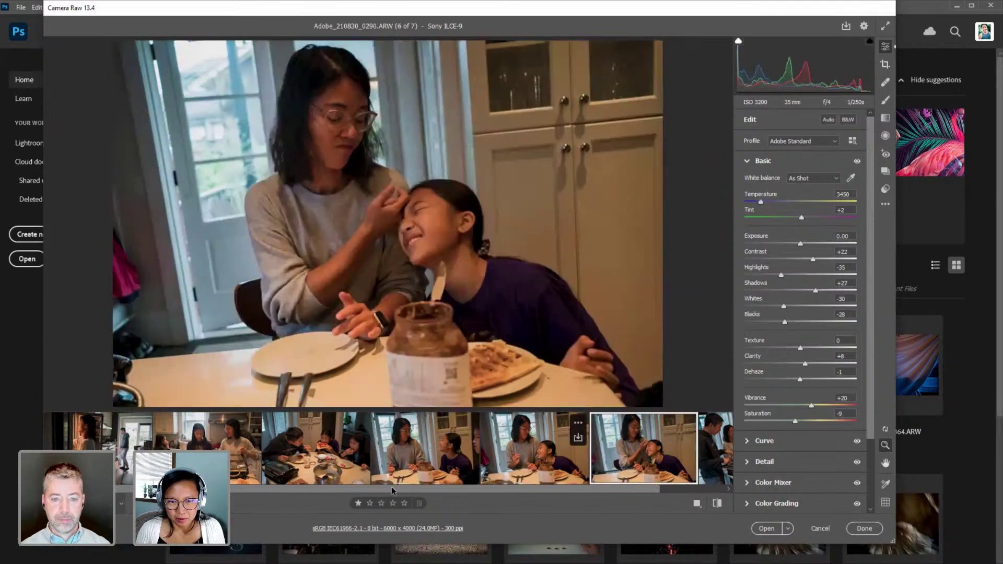
pyautogui.click(419, 471)
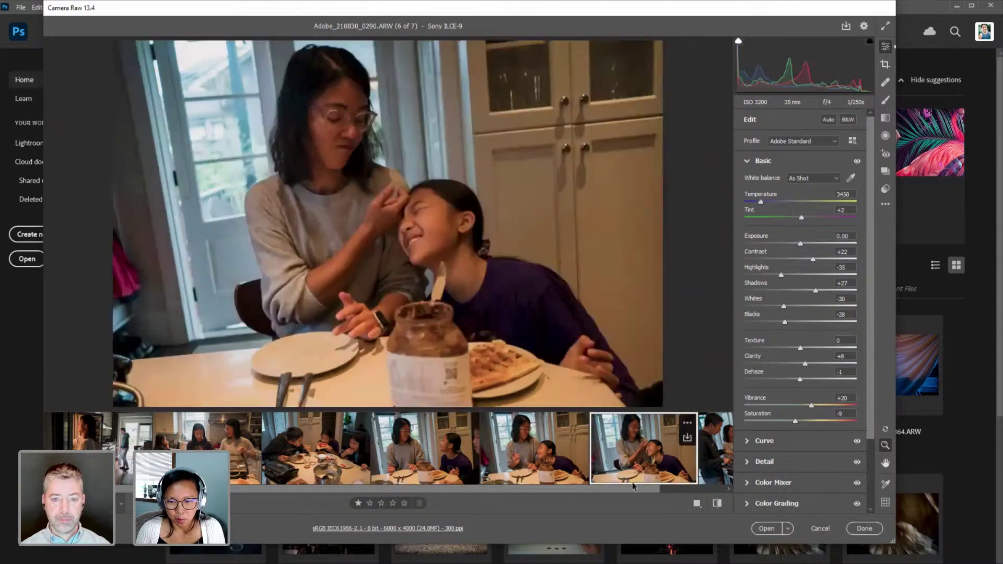
pyautogui.click(664, 470)
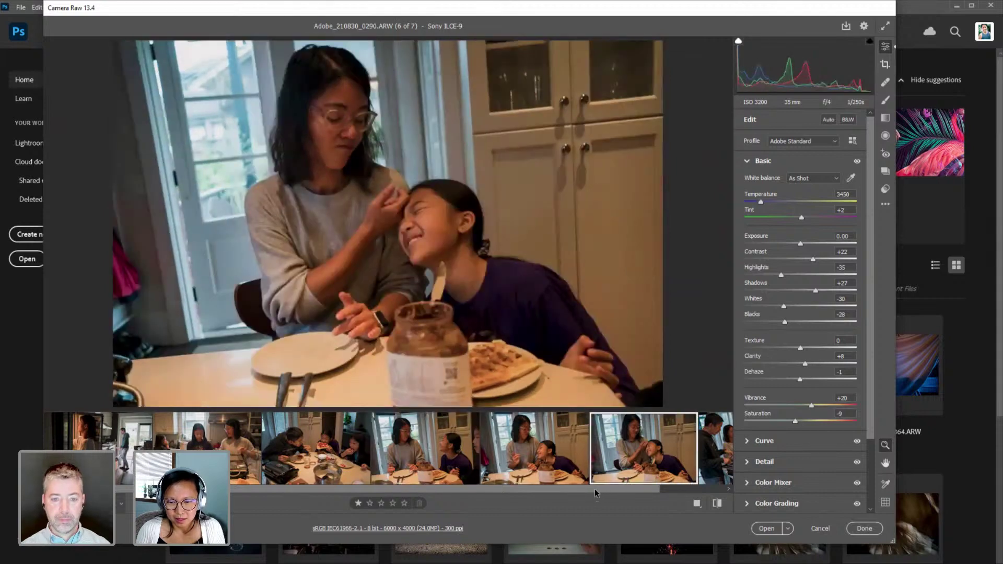
# Check the final photo of the set, Adobe_210830_0303, and finish the batch, keeping its raw edits.
pyautogui.moveTo(594, 489); pyautogui.dragTo(663, 491)
pyautogui.click(695, 462)
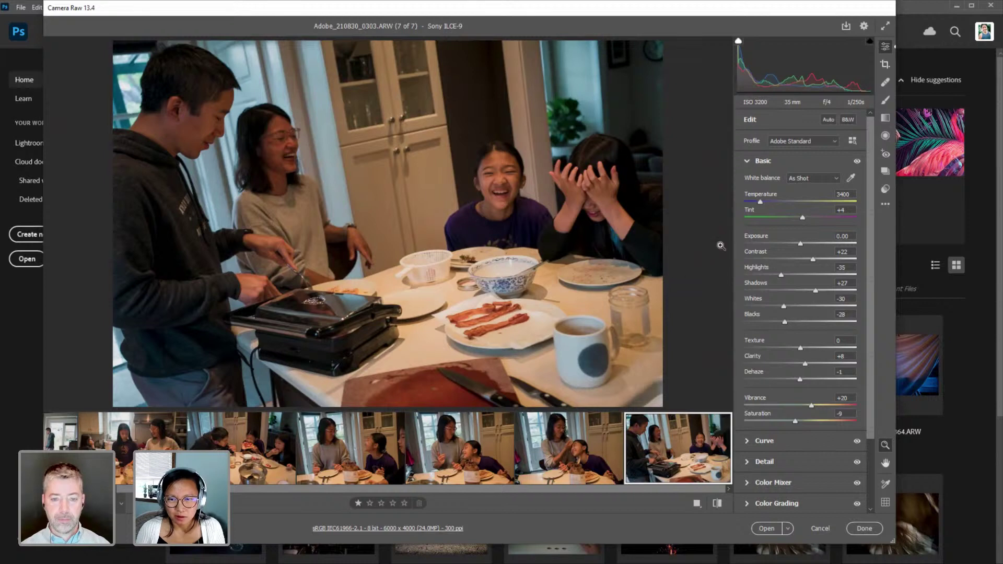
pyautogui.click(865, 528)
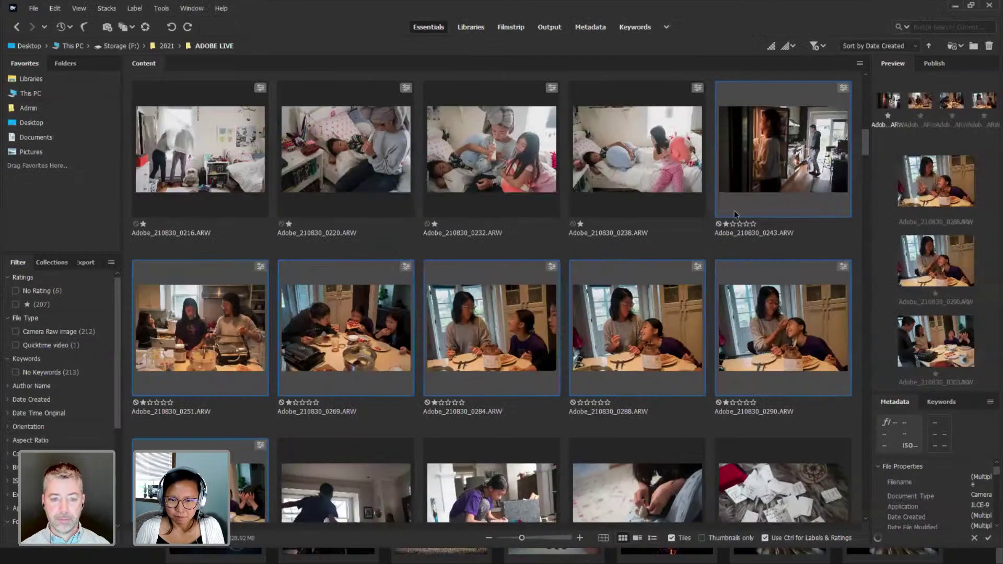
# Select the unedited photos from Adobe_210830_0336 through Adobe_210830_0470 in the ADOBE LIVE folder.
pyautogui.moveTo(866, 138); pyautogui.dragTo(870, 149)
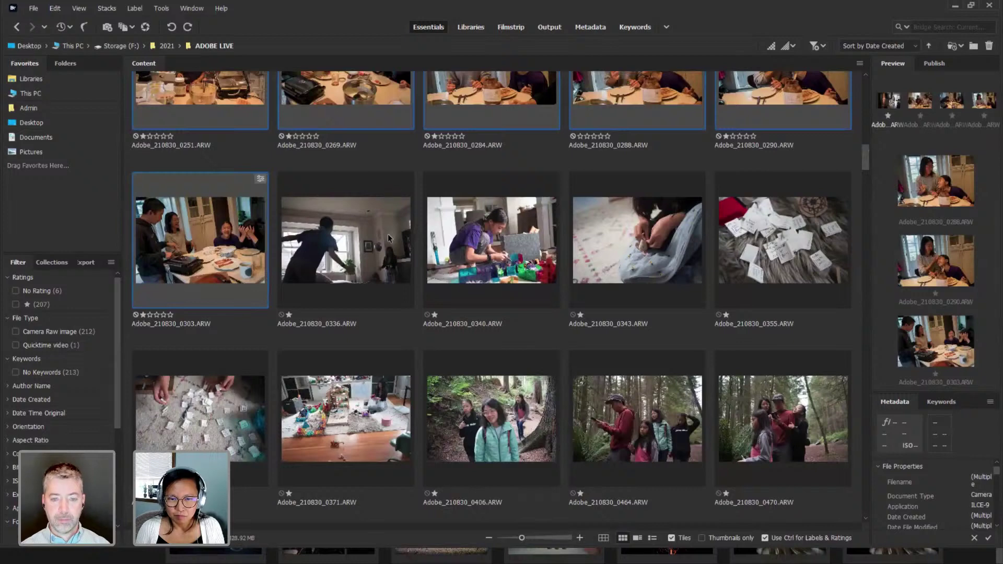
pyautogui.click(389, 239)
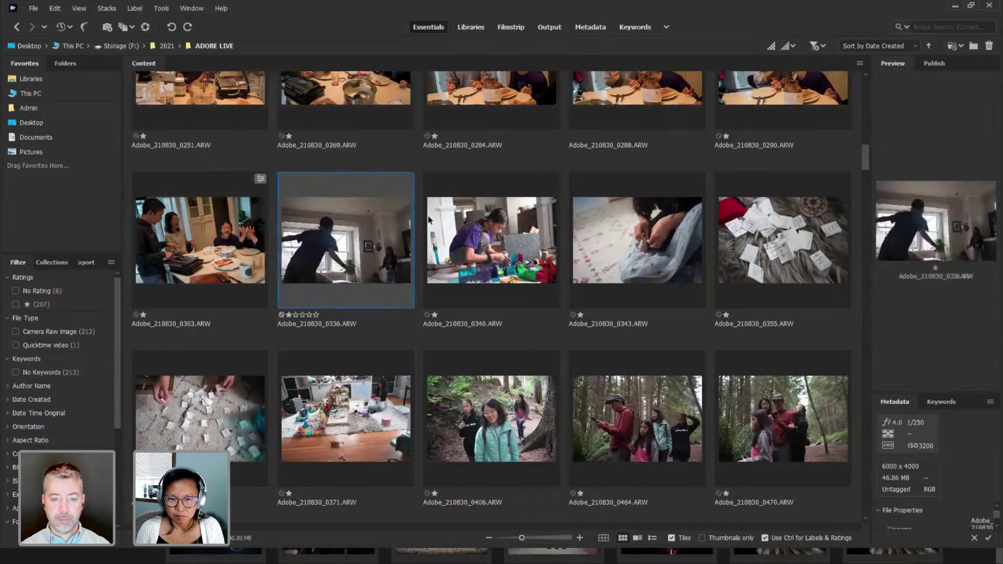
pyautogui.keyDown('shift'); pyautogui.click(847, 253); pyautogui.keyUp('shift')
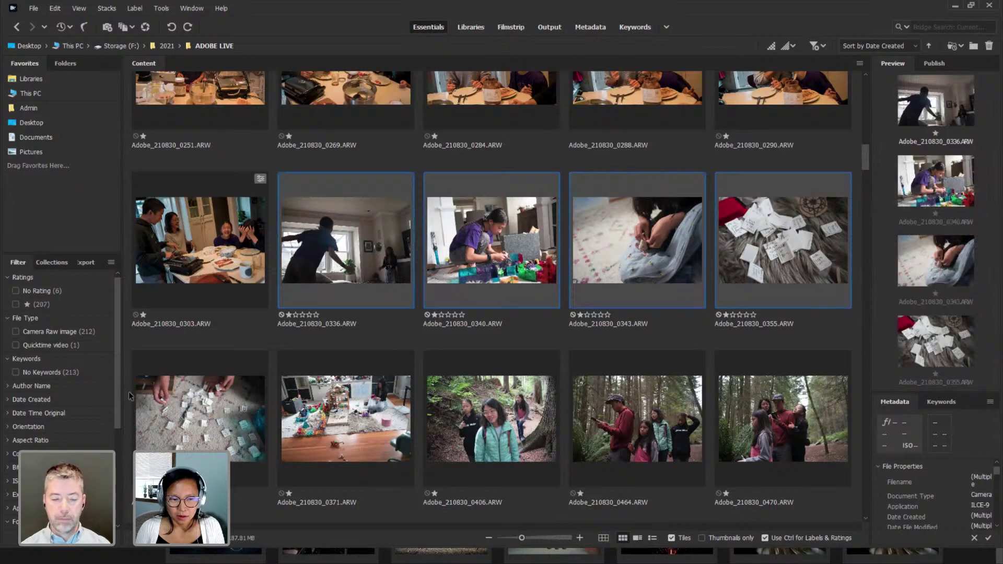
pyautogui.moveTo(130, 396); pyautogui.dragTo(779, 439)
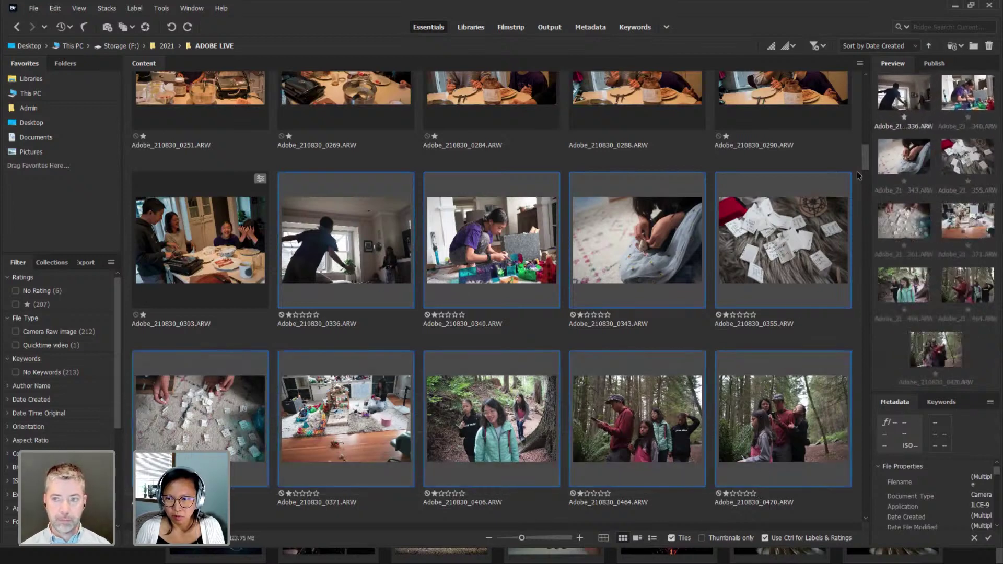
# Extend the selection through the forest photo Adobe_210830_0519 and open all selected photos in Camera Raw.
pyautogui.scroll(-4, 866, 167)
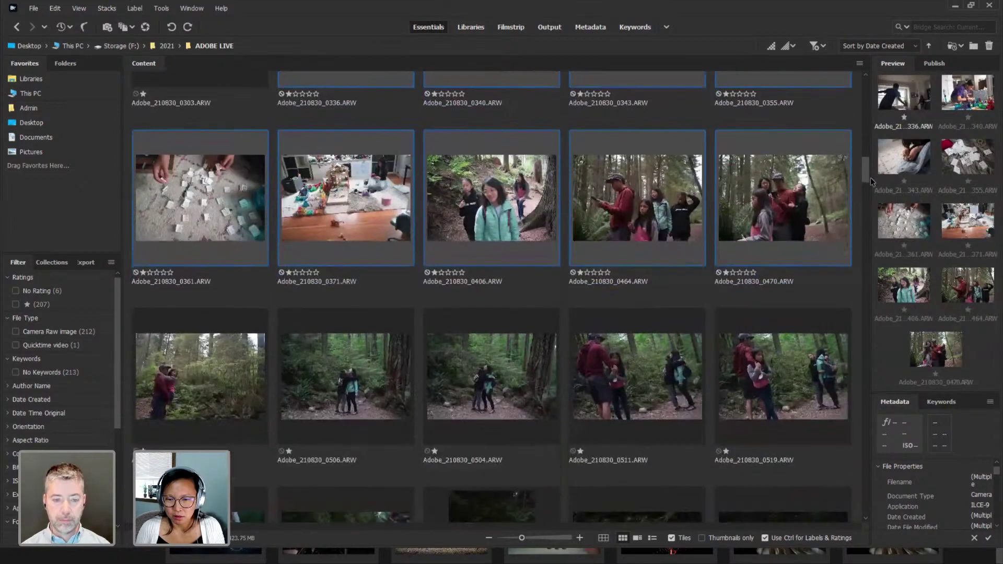
pyautogui.scroll(-10, 870, 177)
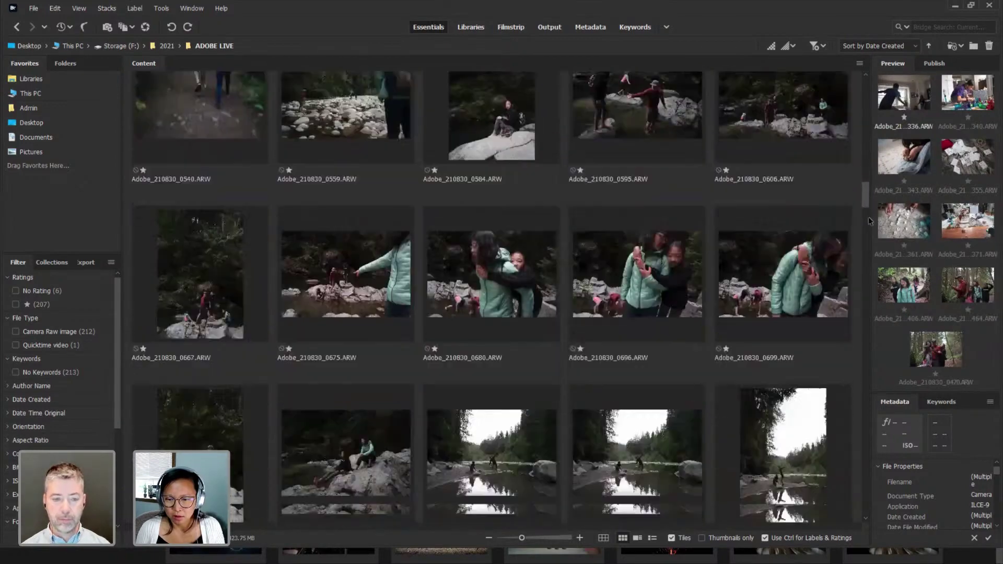
pyautogui.scroll(-11, 870, 225)
pyautogui.scroll(10, 871, 207)
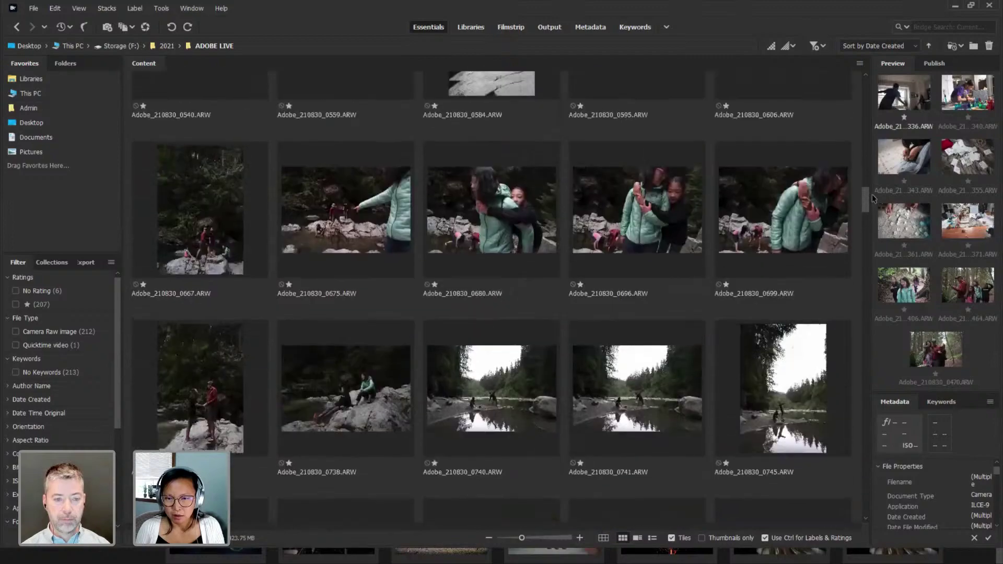
pyautogui.scroll(10, 873, 183)
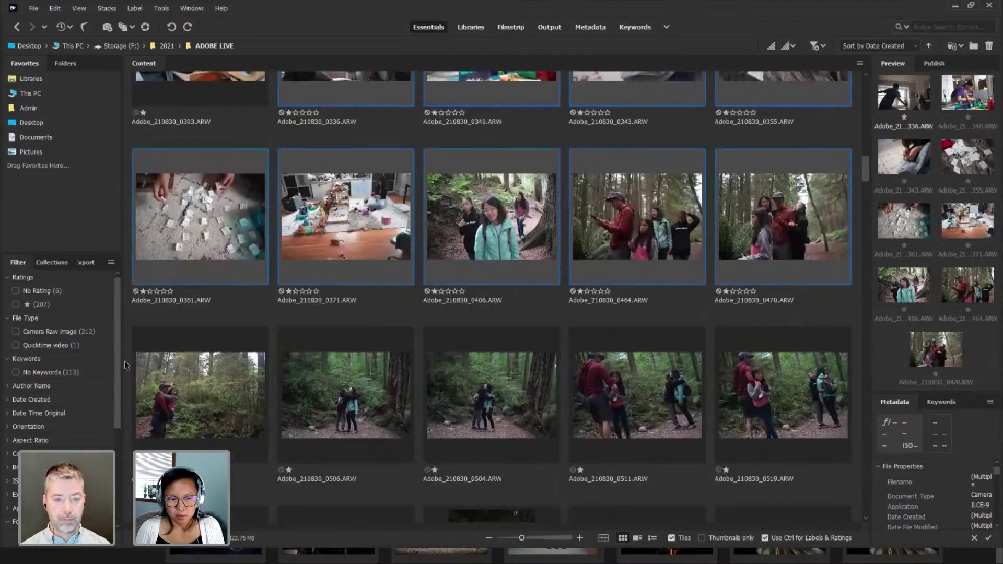
pyautogui.moveTo(124, 361); pyautogui.dragTo(755, 385)
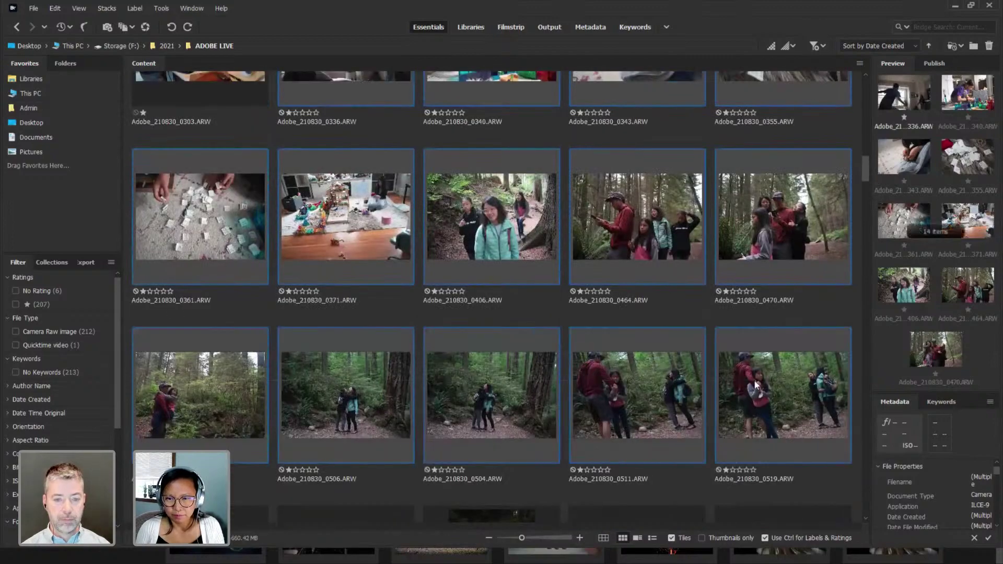
pyautogui.rightClick(755, 385)
pyautogui.click(779, 73)
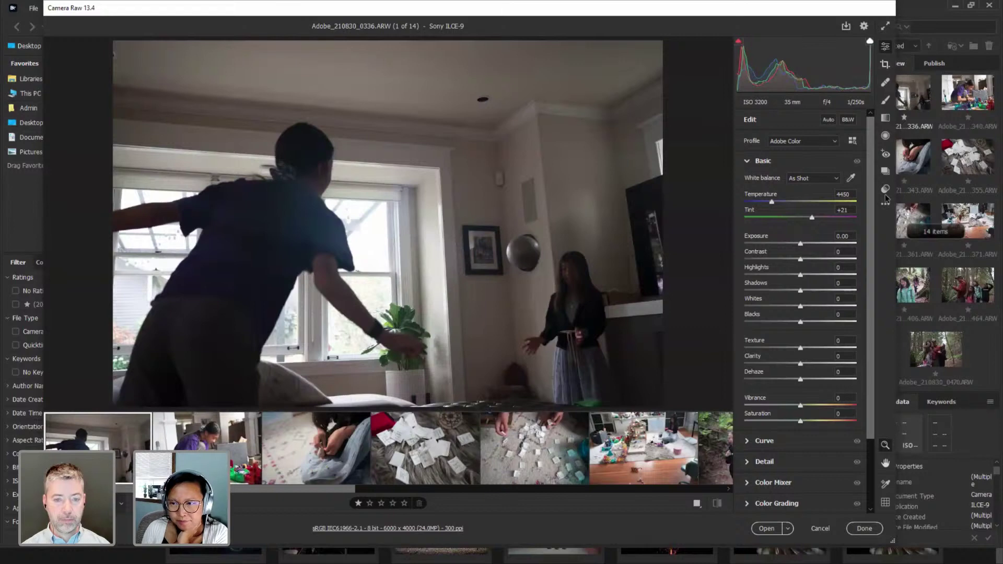
# Apply the custom -Doc preset to the first photo, Adobe_210830_0336, and to all the opened photos.
pyautogui.click(885, 191)
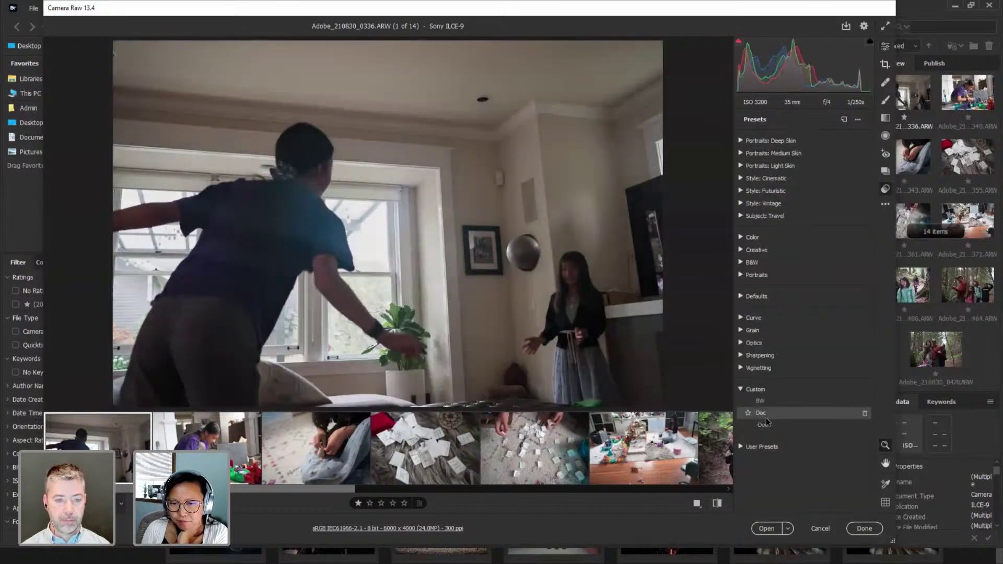
pyautogui.click(766, 424)
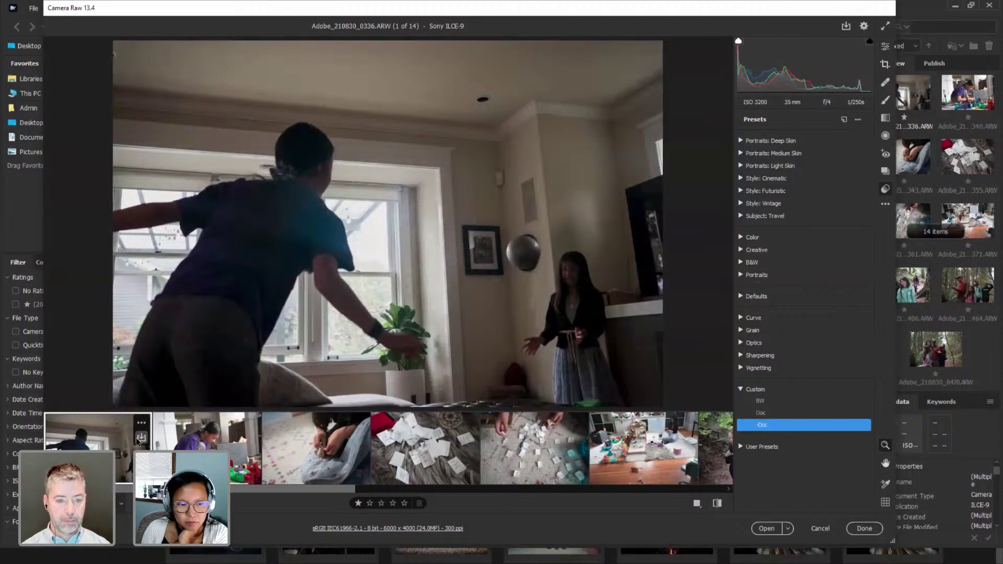
pyautogui.rightClick(140, 432)
pyautogui.click(198, 274)
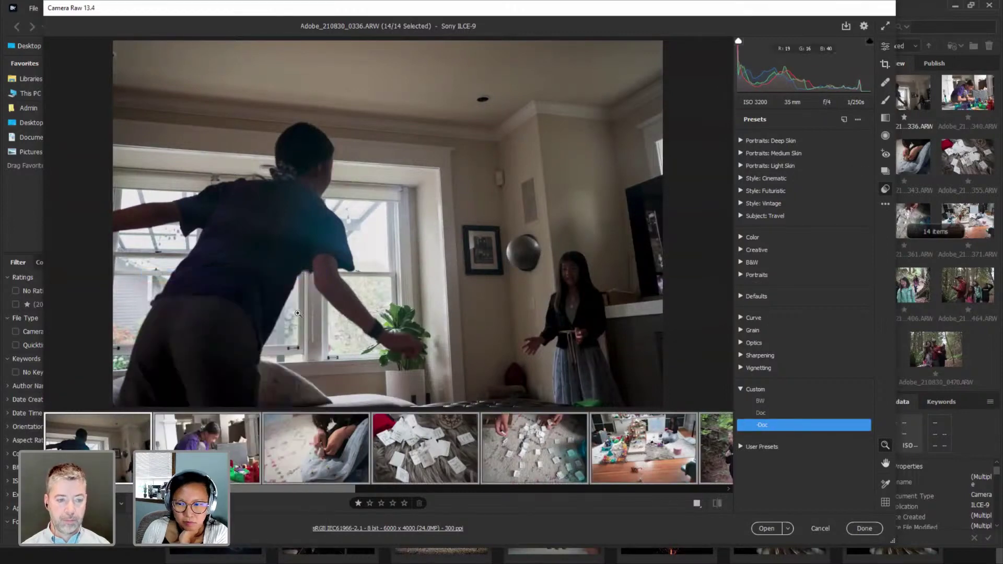
pyautogui.click(768, 425)
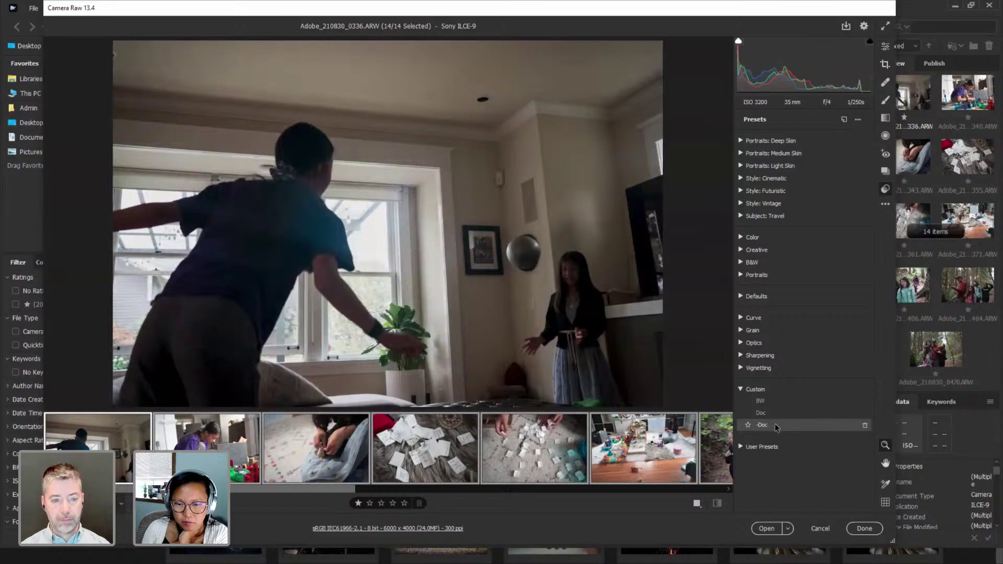
# Synchronize the first photo's edit settings across all selected photos using the Default subset.
pyautogui.rightClick(141, 428)
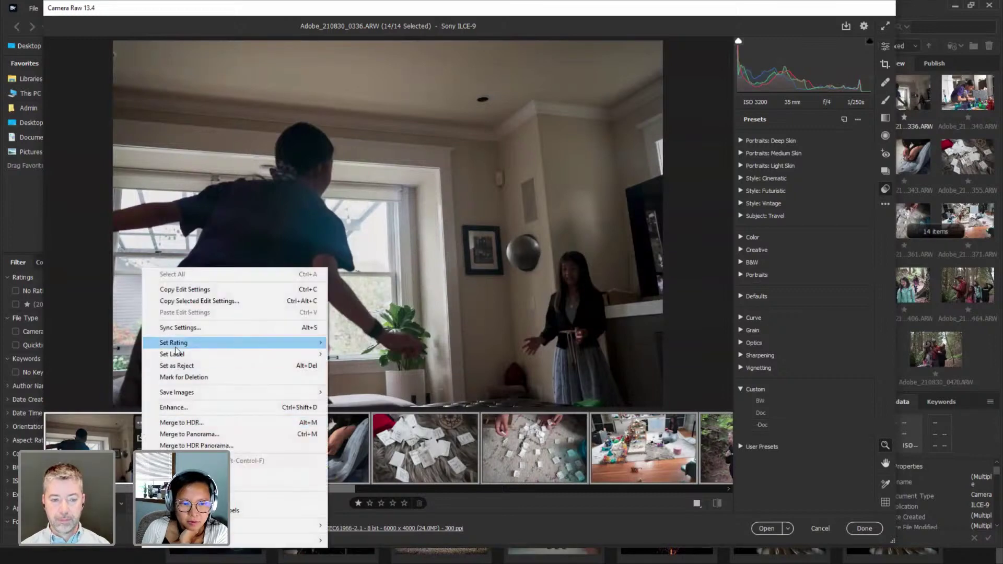
pyautogui.click(177, 351)
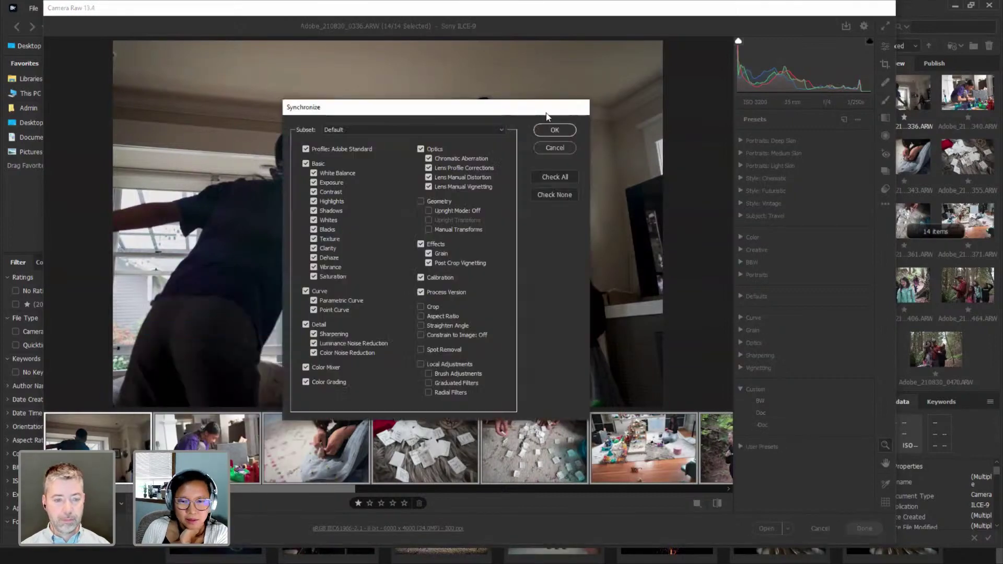
pyautogui.press('Return')
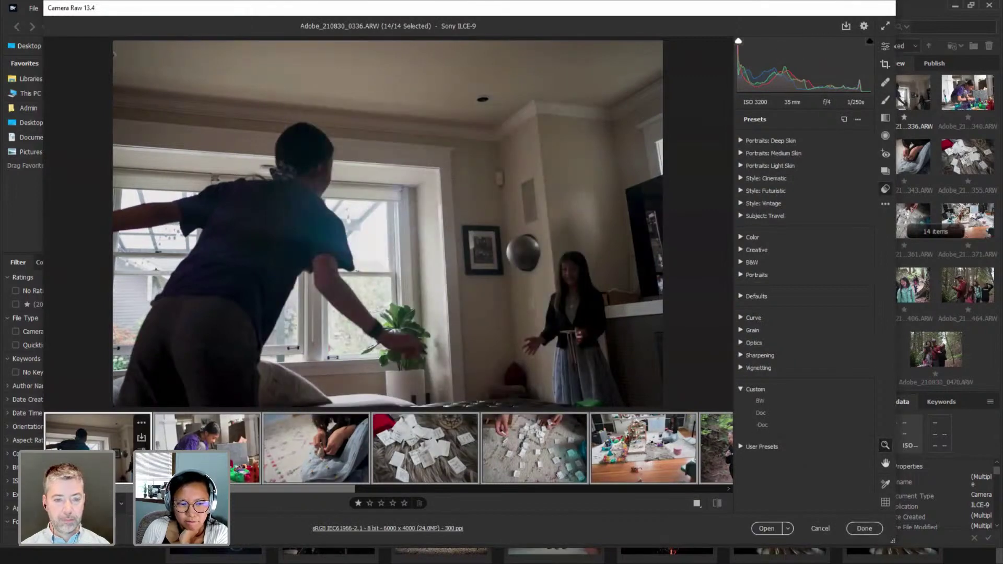
# Select only photo Adobe_210830_0336 and set its exposure to +0.65.
pyautogui.click(99, 434)
pyautogui.click(883, 46)
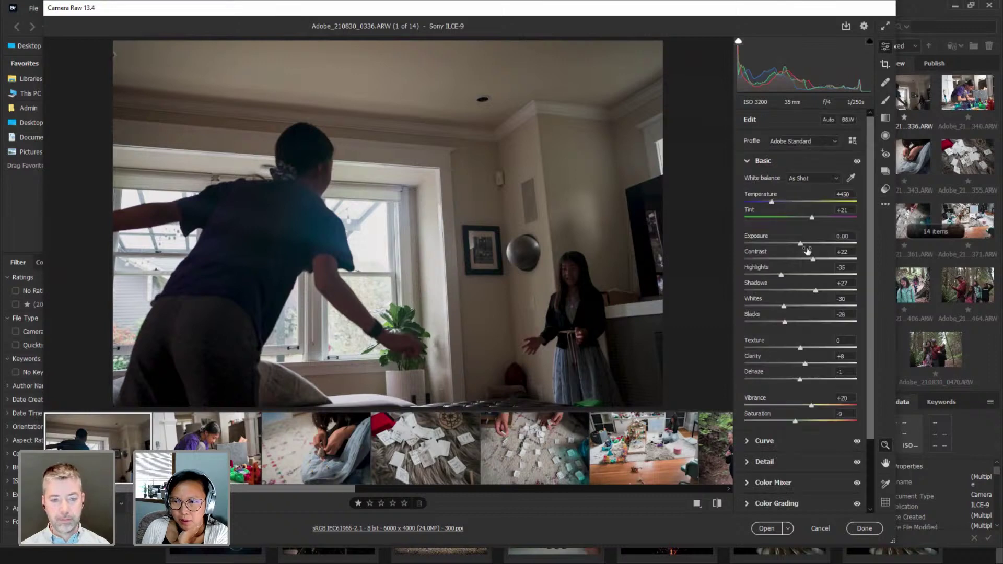
pyautogui.click(807, 243)
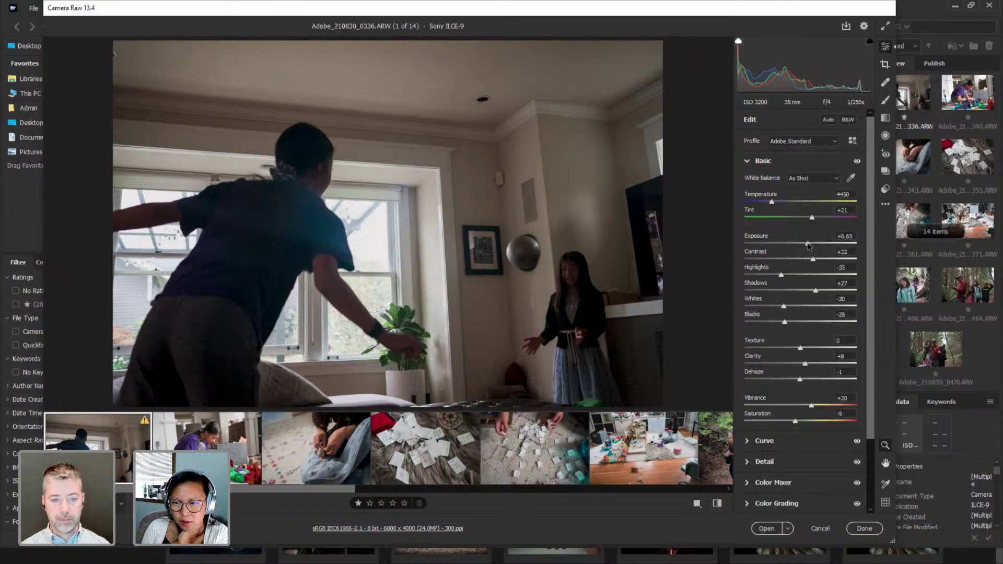
pyautogui.moveTo(808, 244); pyautogui.dragTo(806, 244)
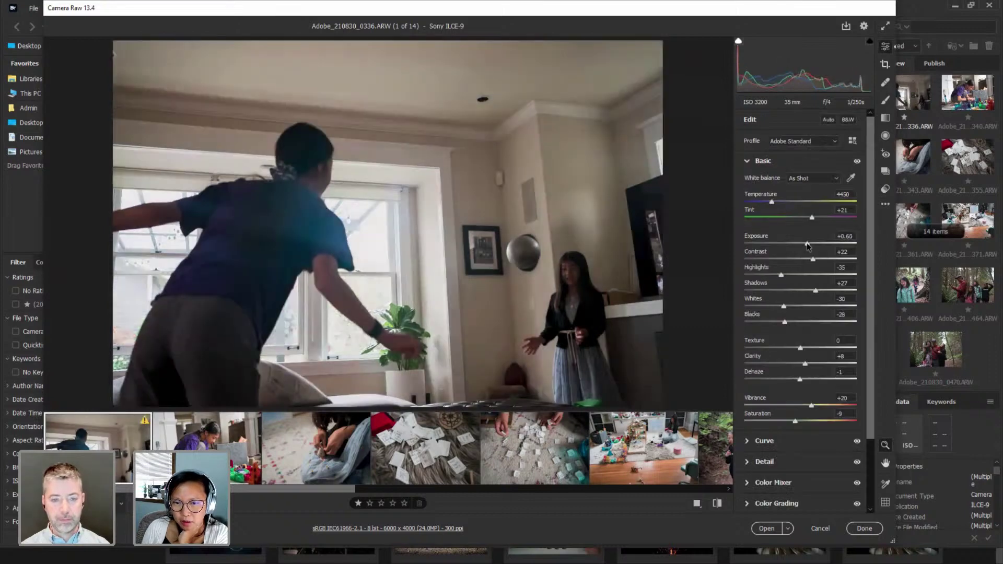
# Brush a local adjustment on the standing girl's head and set its Shadows to +6 and Whites to -1.
pyautogui.click(885, 102)
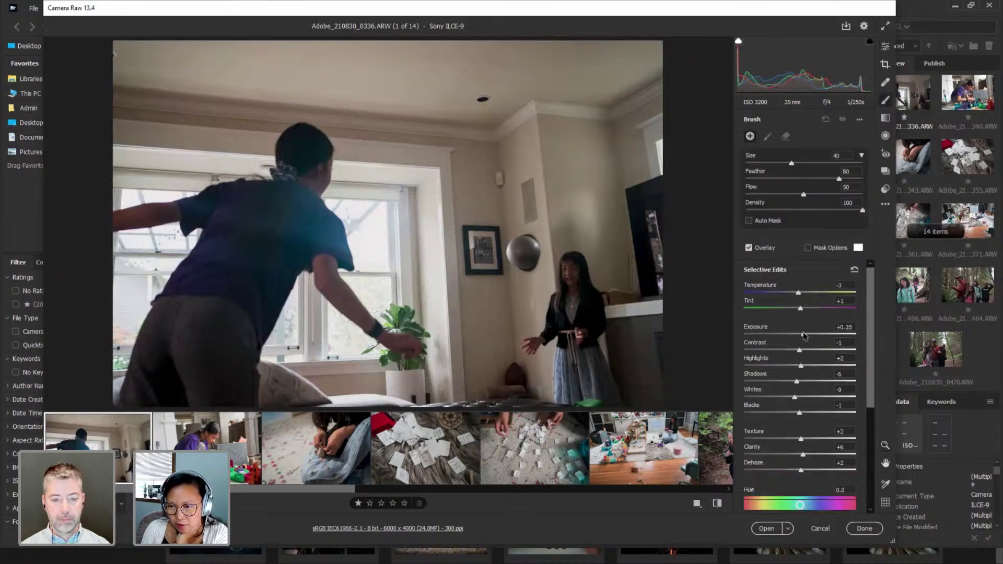
pyautogui.click(580, 264)
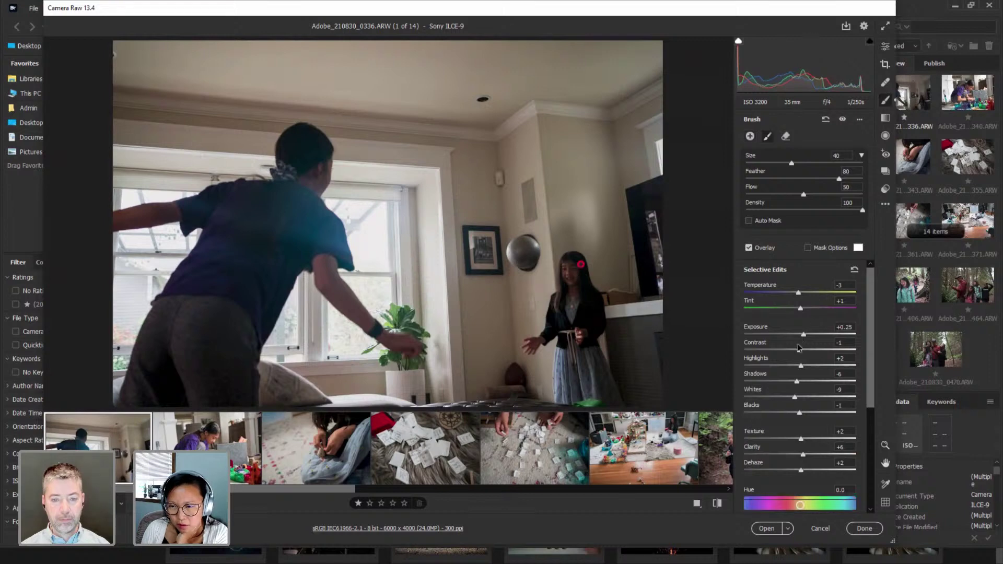
pyautogui.click(804, 381)
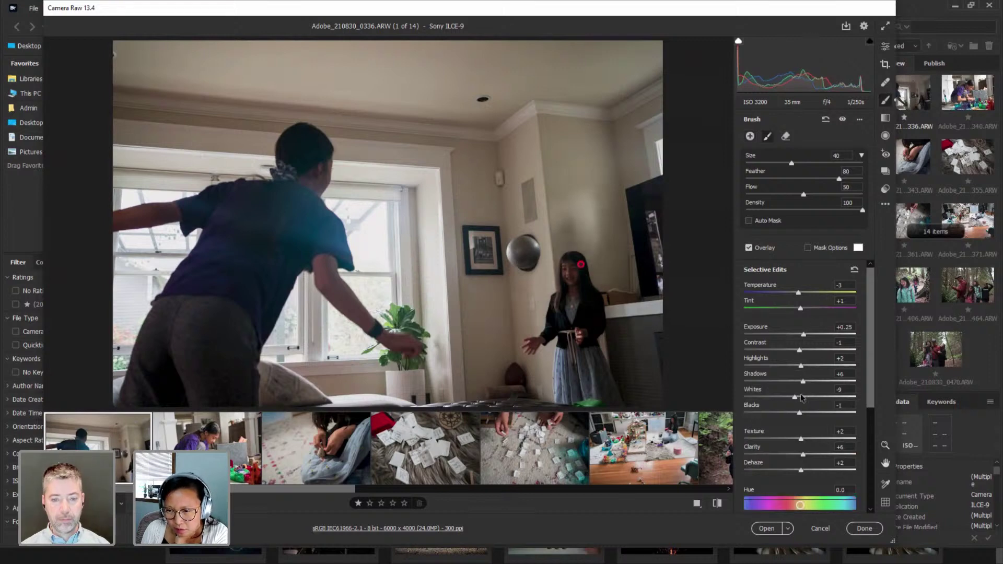
pyautogui.click(797, 397)
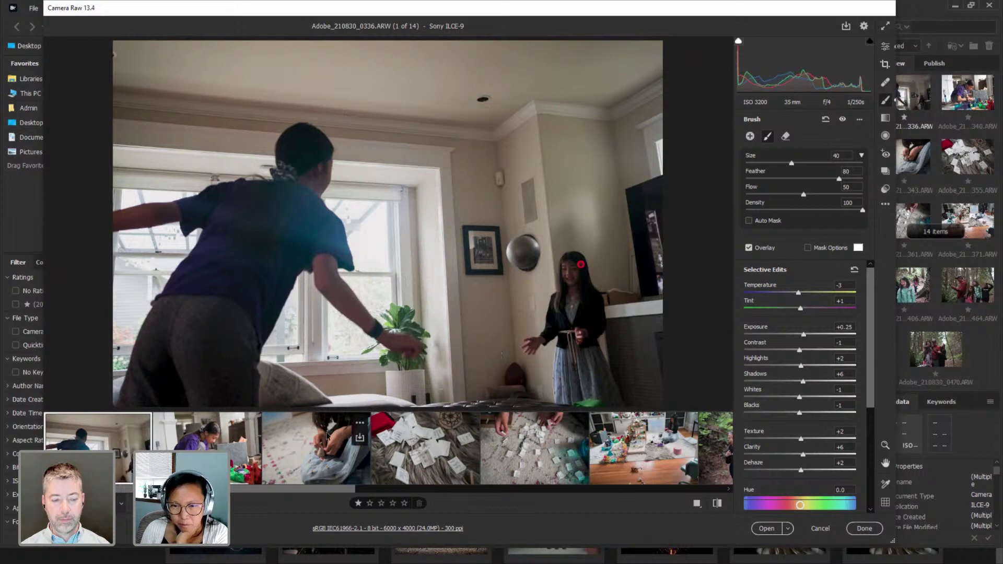
# Straighten photo Adobe_210830_0340 with a slight clockwise crop rotation and set its exposure to -0.15.
pyautogui.click(245, 433)
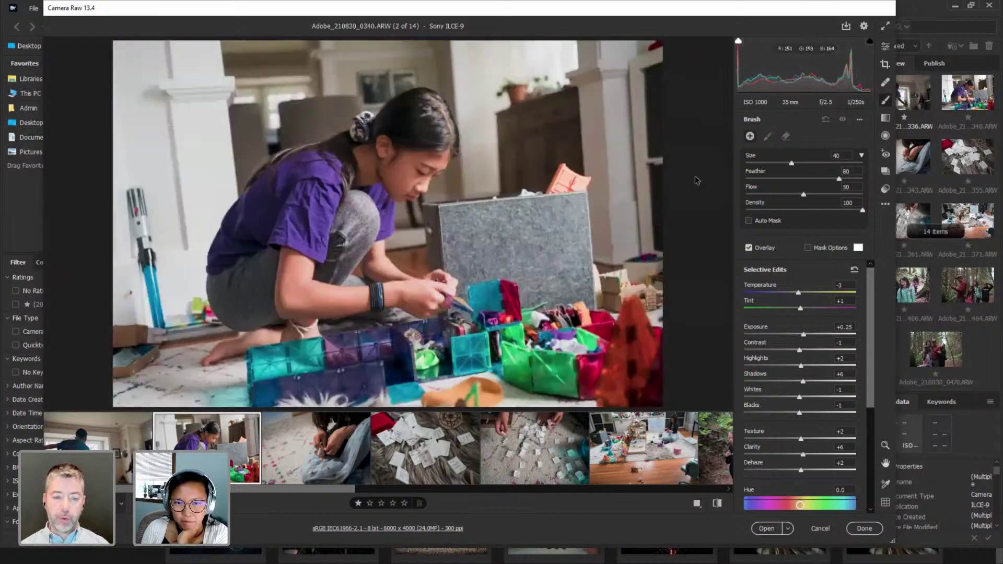
pyautogui.click(887, 49)
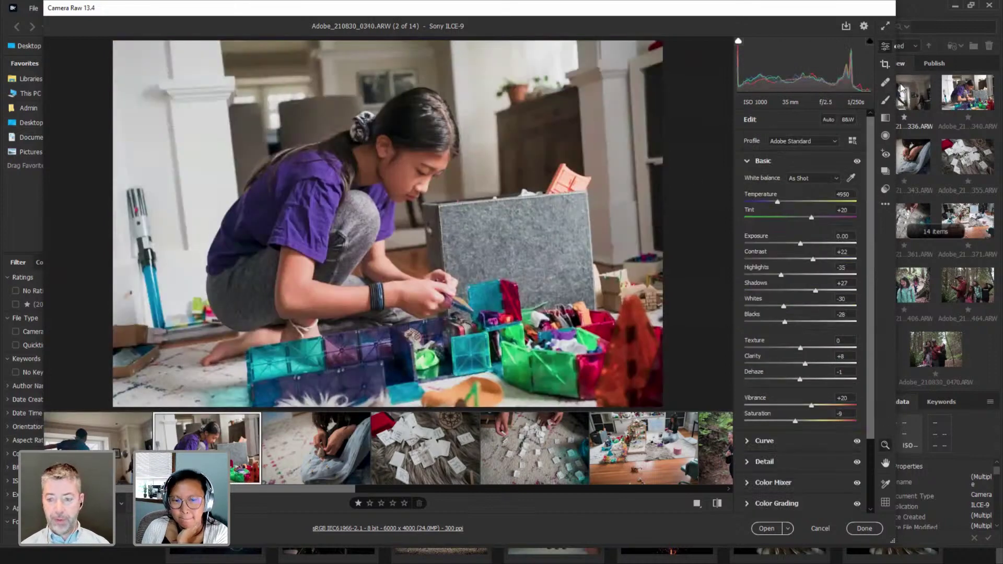
pyautogui.click(104, 431)
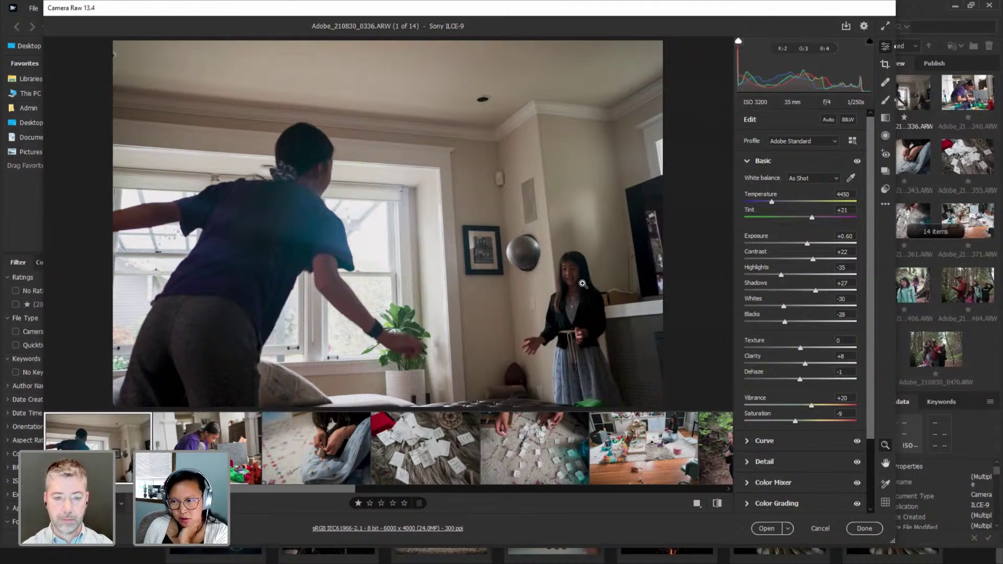
pyautogui.moveTo(144, 443)
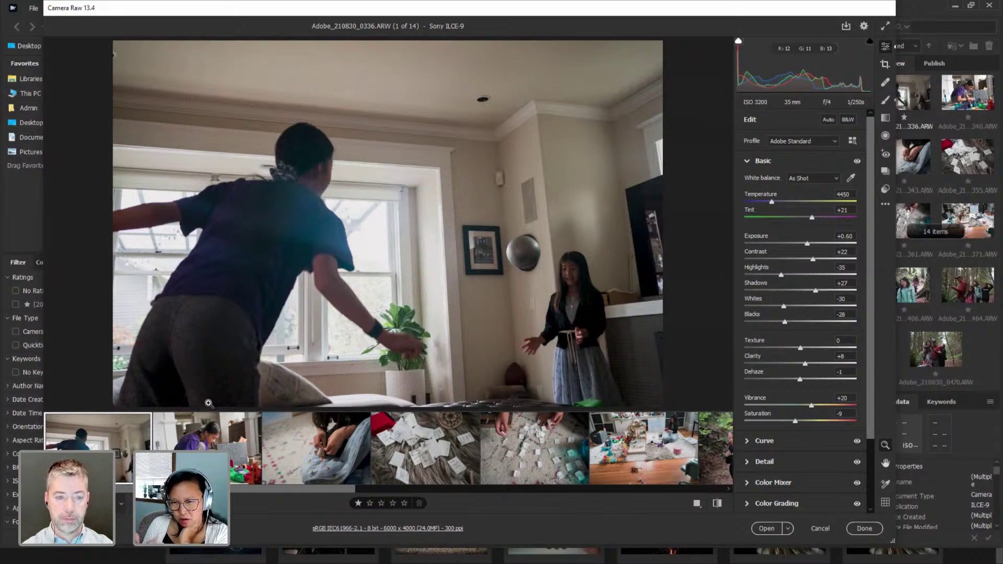
pyautogui.click(221, 438)
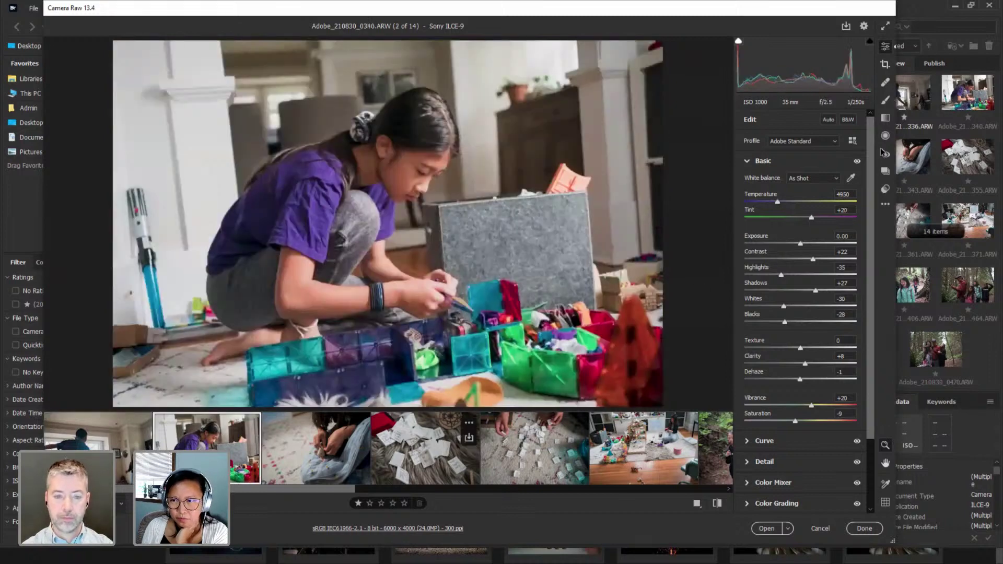
pyautogui.click(887, 66)
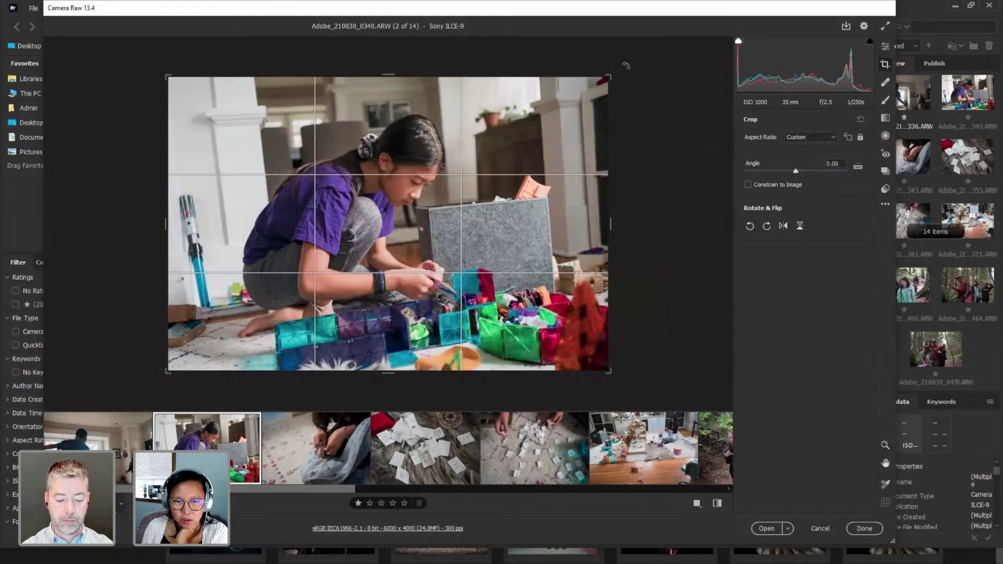
pyautogui.moveTo(626, 66); pyautogui.dragTo(633, 70)
pyautogui.press('Return')
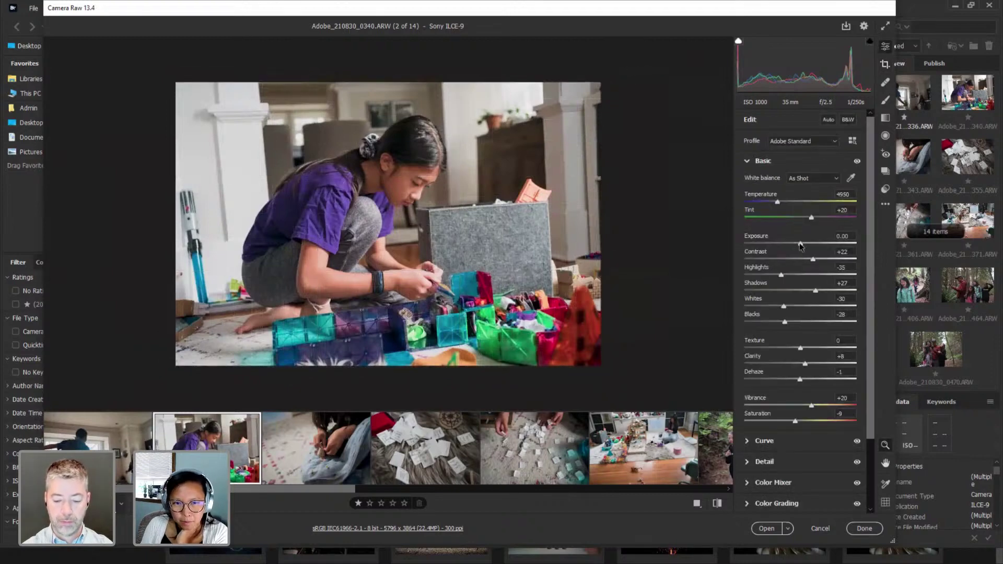
pyautogui.moveTo(800, 244); pyautogui.dragTo(798, 245)
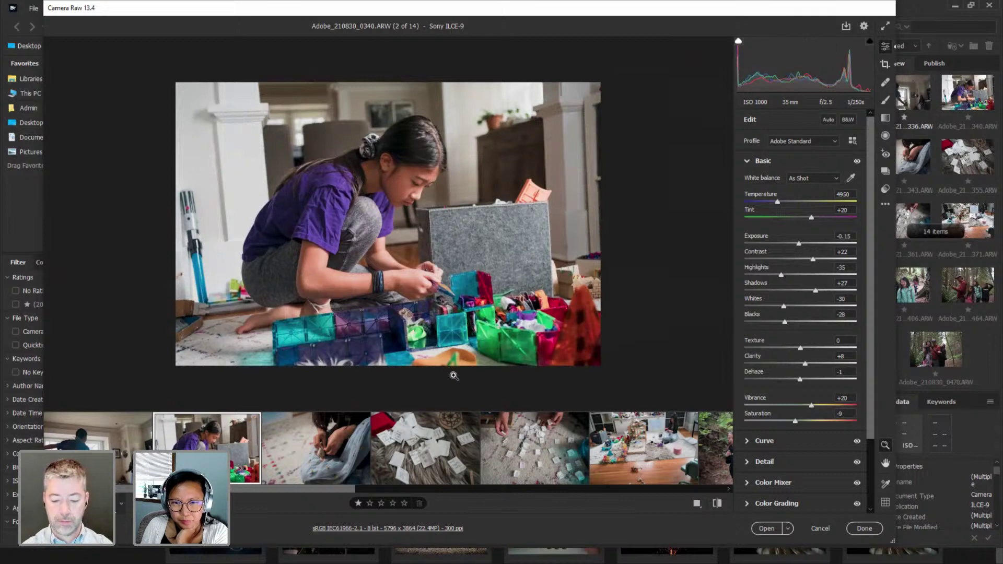
# Look through photos 0343, 0355 and 0361, and set the exposure of photo Adobe_210830_0371 to -0.25.
pyautogui.click(309, 452)
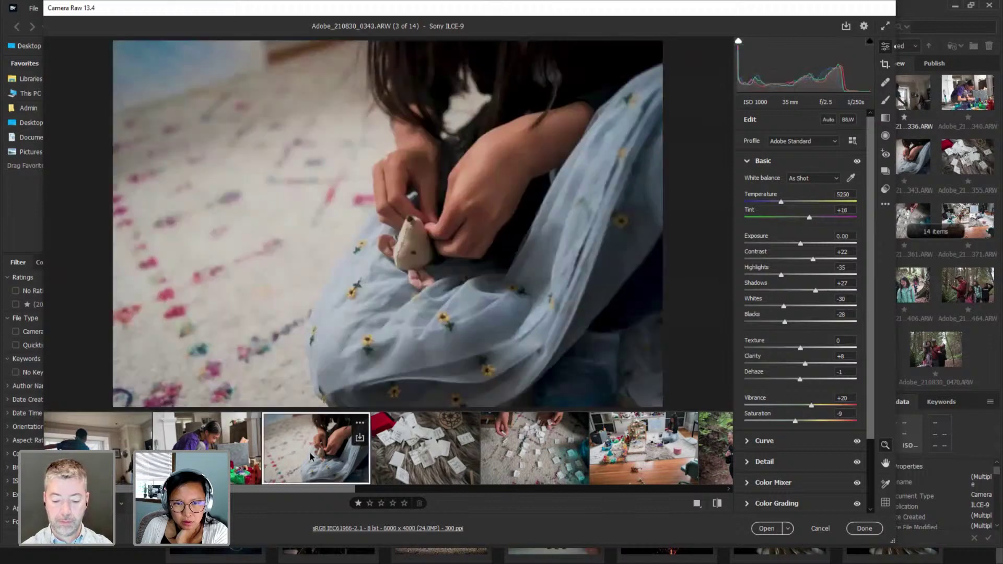
pyautogui.click(405, 455)
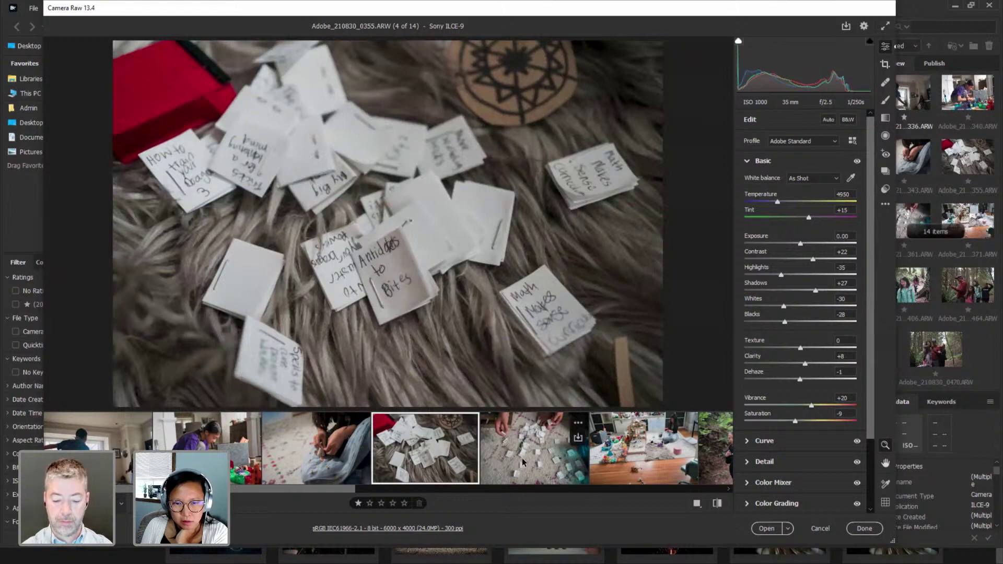
pyautogui.click(522, 458)
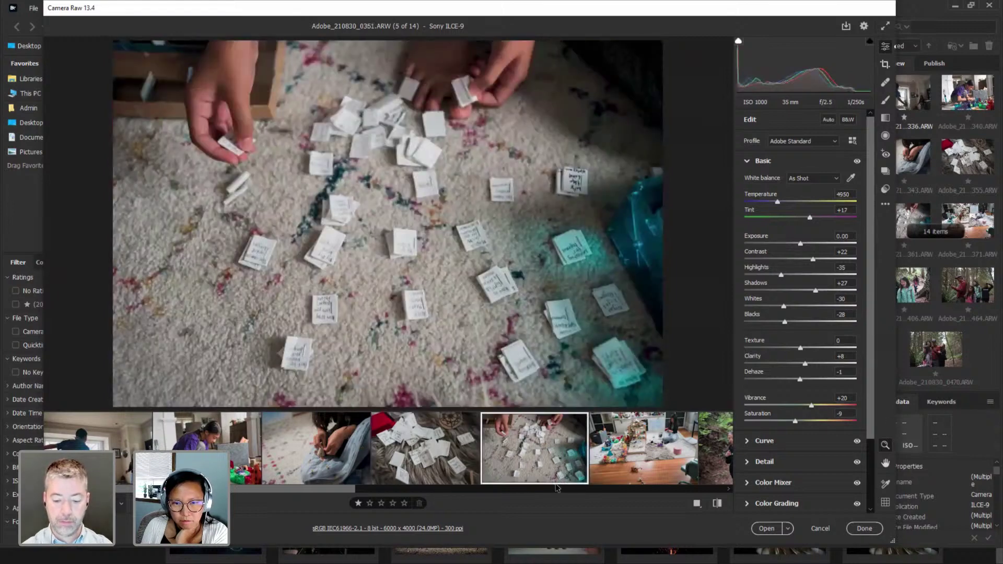
pyautogui.click(651, 465)
pyautogui.moveTo(332, 493); pyautogui.dragTo(559, 508)
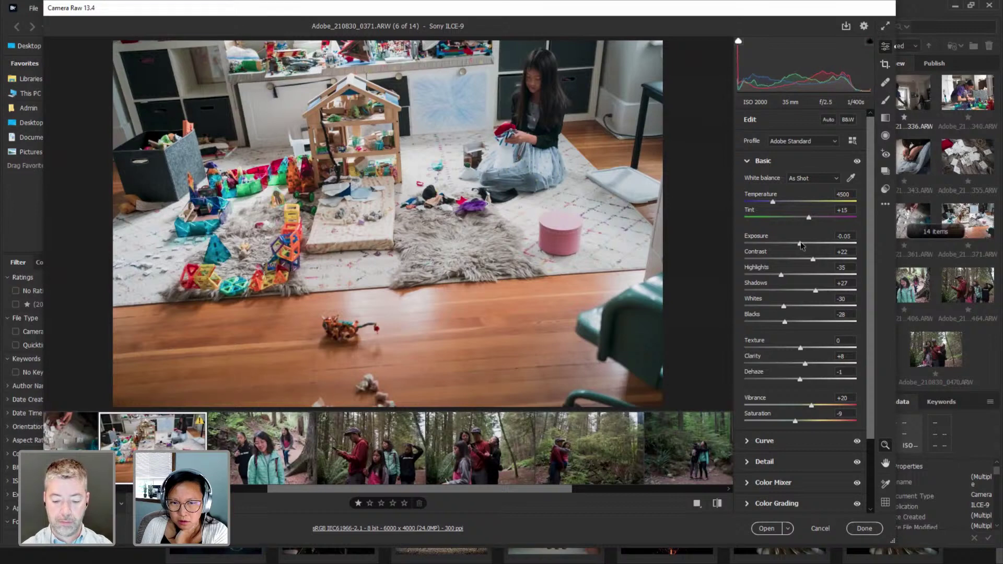
pyautogui.moveTo(800, 243); pyautogui.dragTo(798, 244)
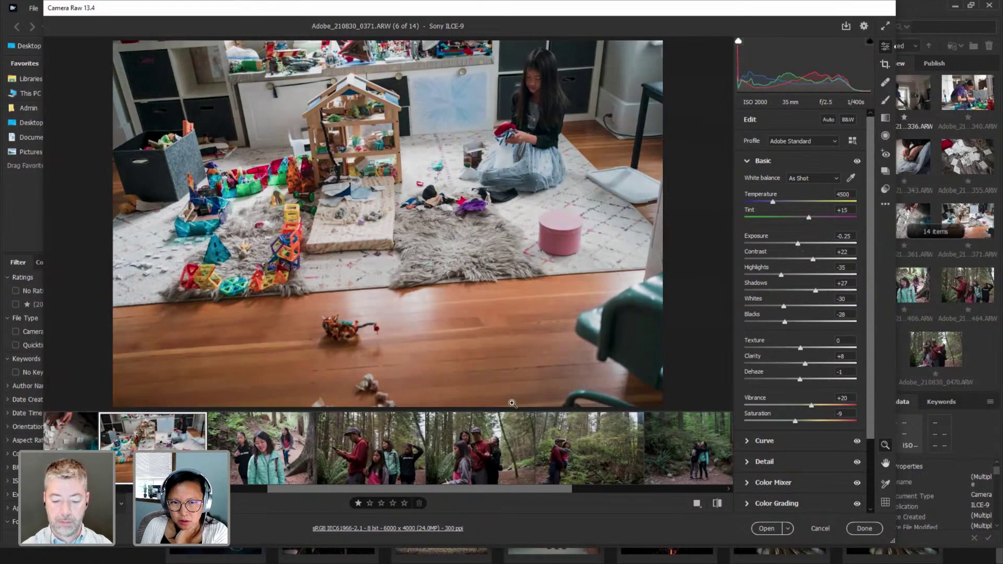
# Apply the custom BW preset to forest photo Adobe_210830_0406.
pyautogui.click(265, 470)
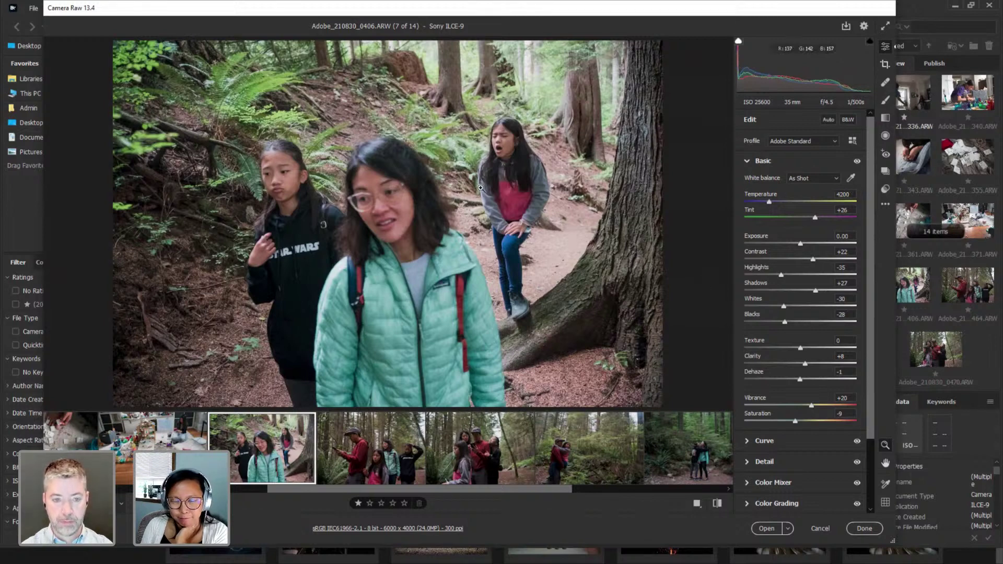
pyautogui.click(884, 189)
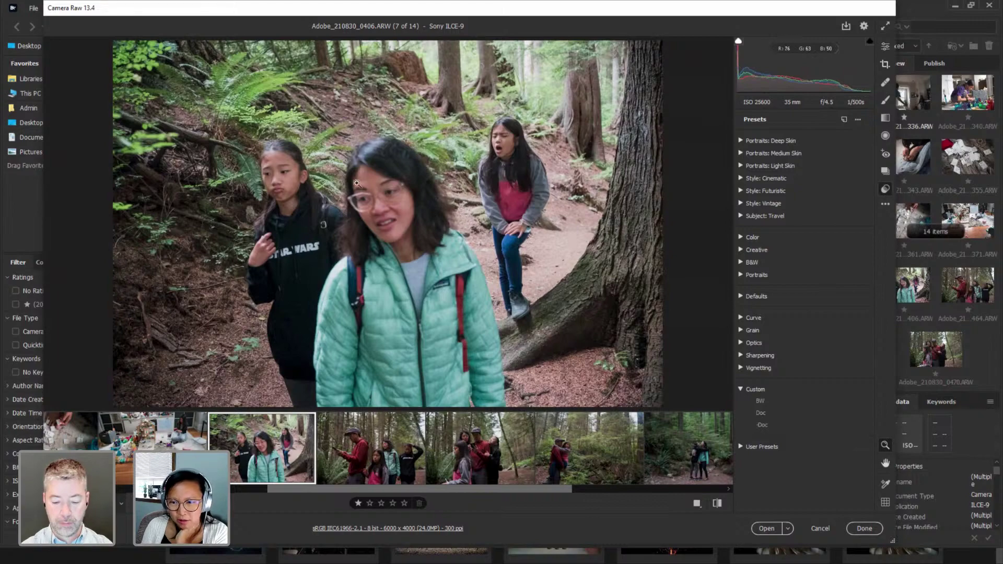
pyautogui.click(773, 400)
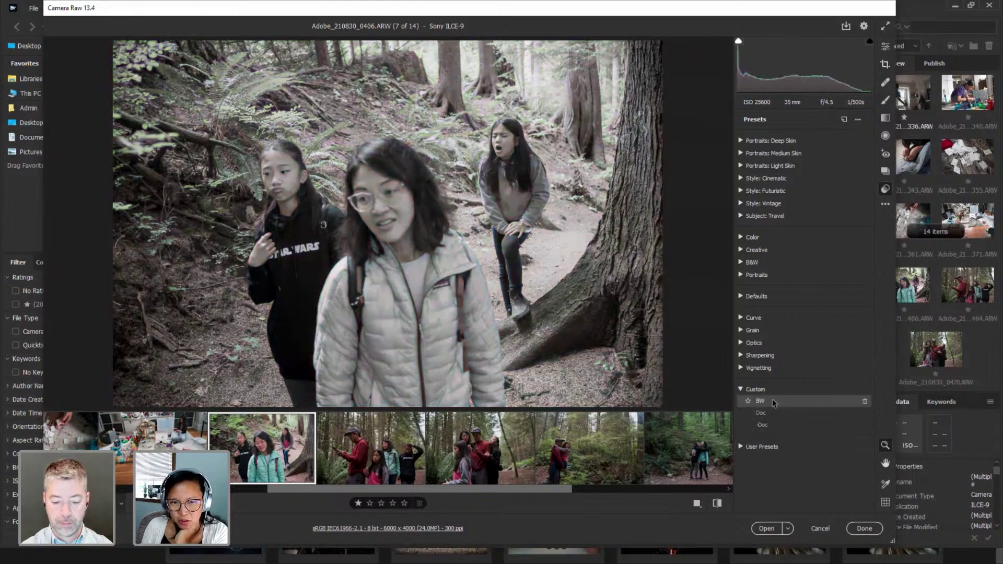
pyautogui.click(772, 400)
# Set the exposure of black-and-white photo 0406 to -0.70 and open its Detail settings.
pyautogui.click(886, 47)
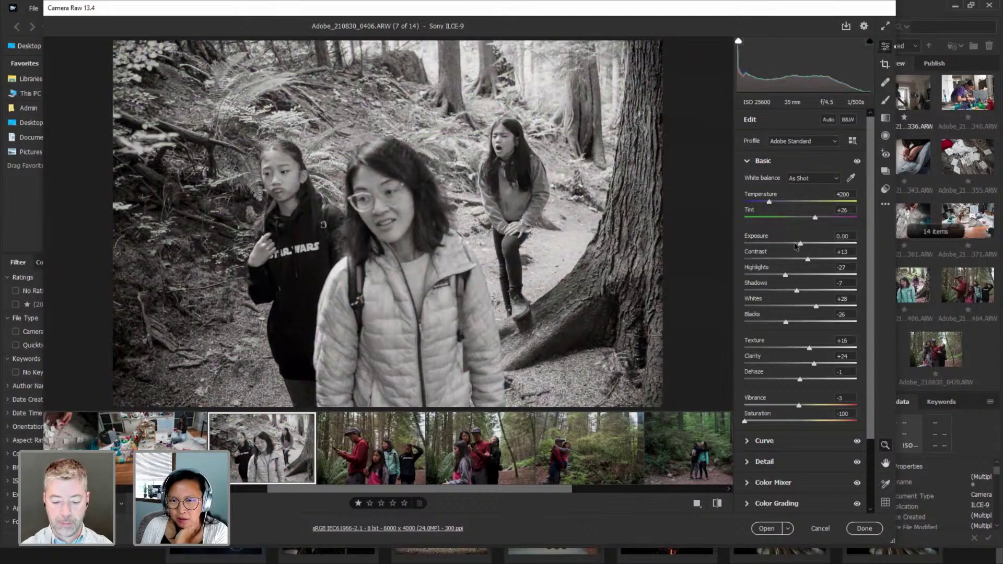
pyautogui.moveTo(800, 244); pyautogui.dragTo(792, 245)
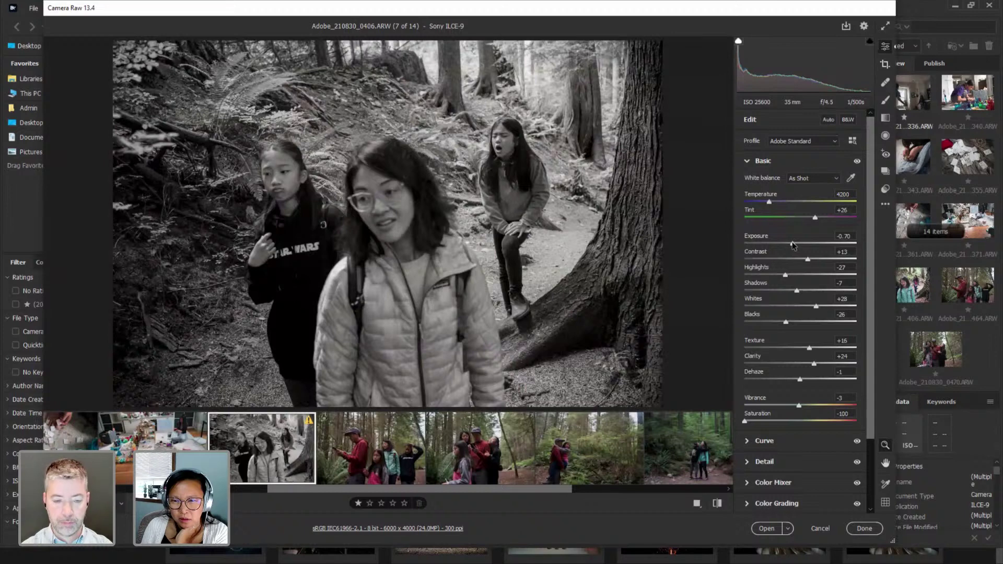
pyautogui.click(747, 462)
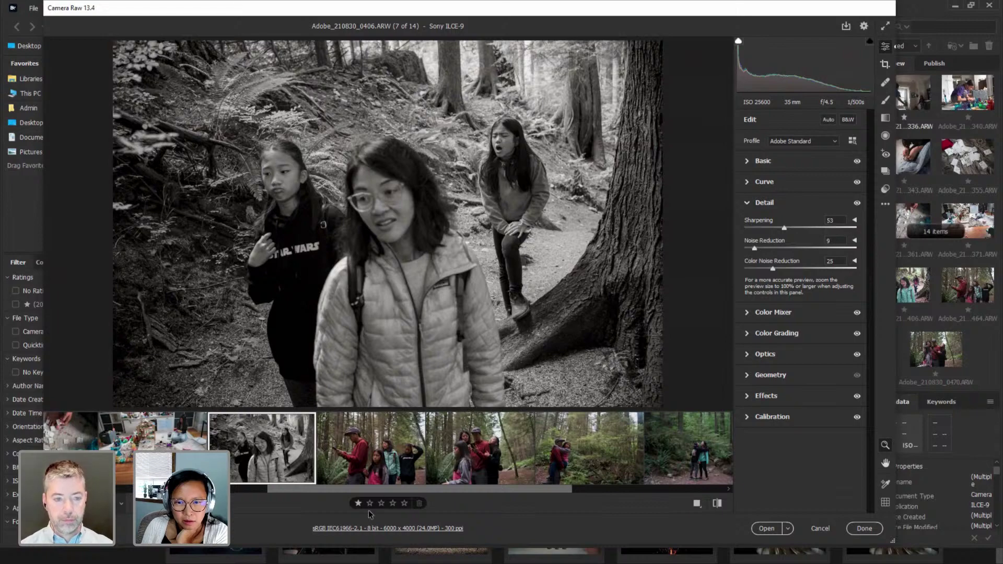
# Look through the next forest photos and set the exposure of photo Adobe_210830_0464 to +0.20.
pyautogui.click(364, 460)
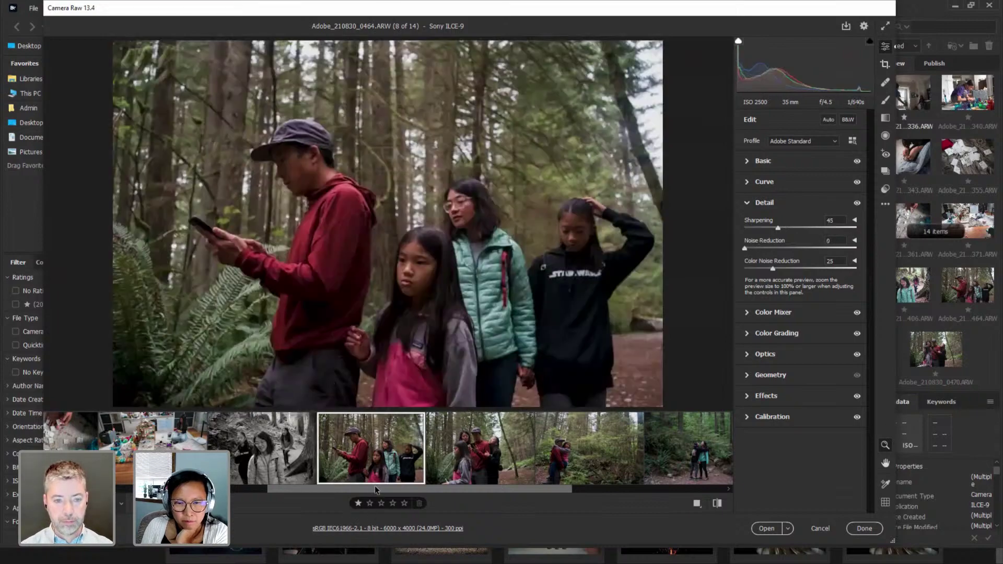
pyautogui.click(476, 470)
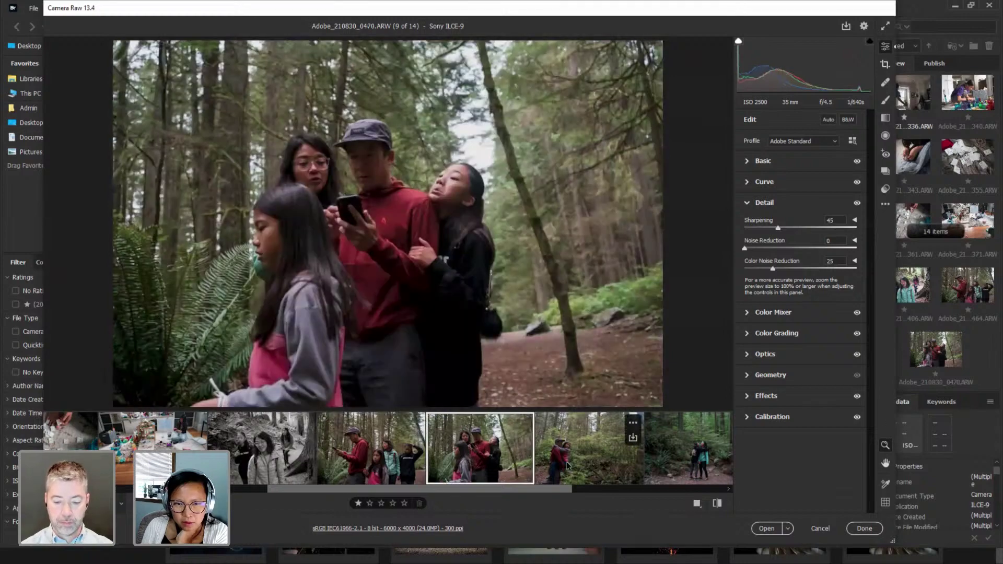
pyautogui.click(562, 468)
pyautogui.click(400, 461)
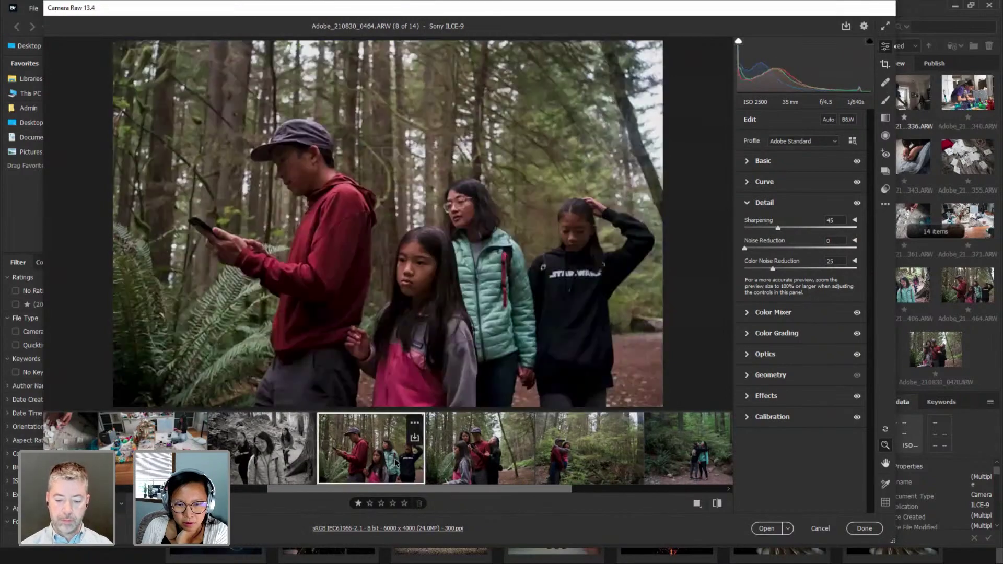
pyautogui.moveTo(531, 491); pyautogui.dragTo(552, 492)
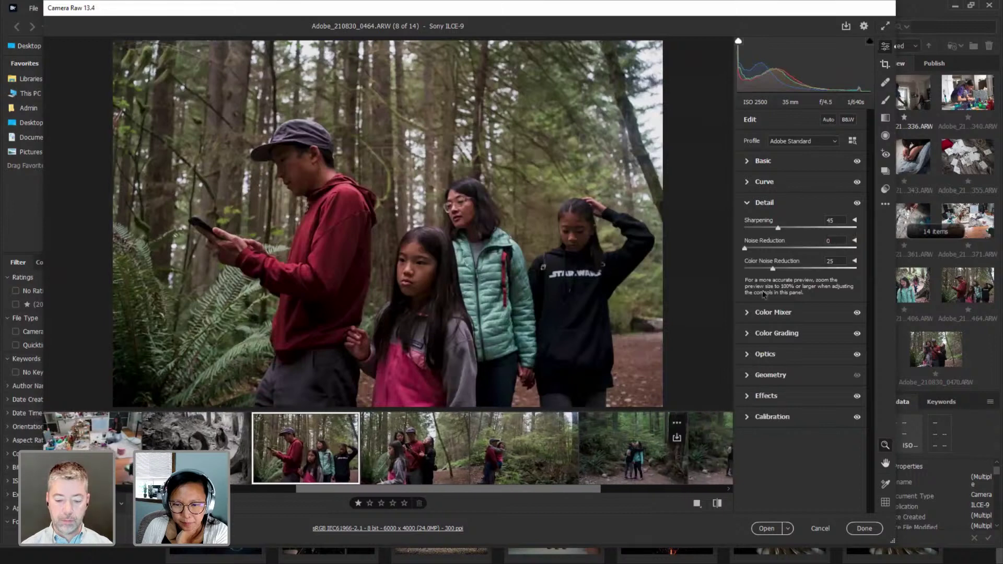
pyautogui.click(763, 161)
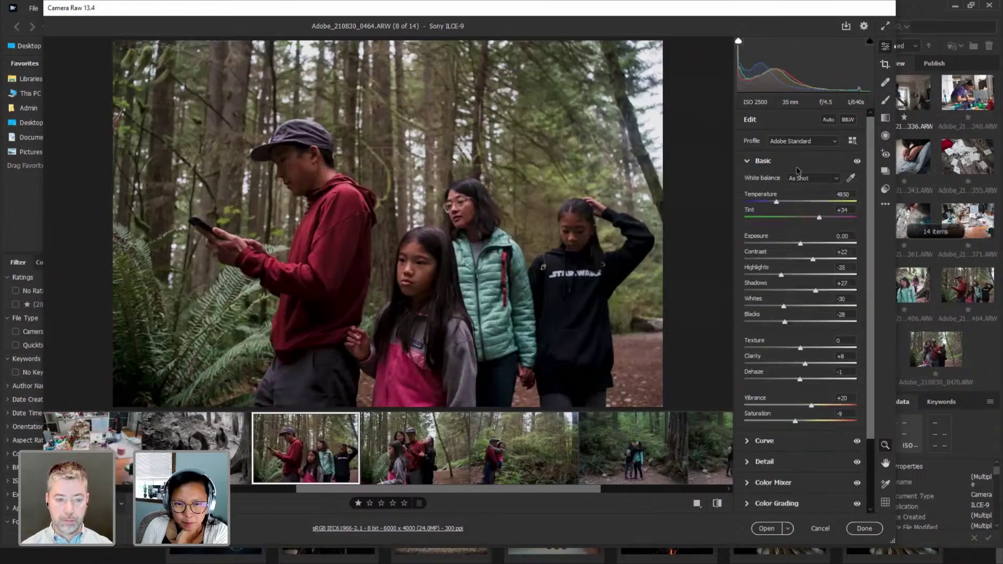
pyautogui.moveTo(801, 245); pyautogui.dragTo(804, 247)
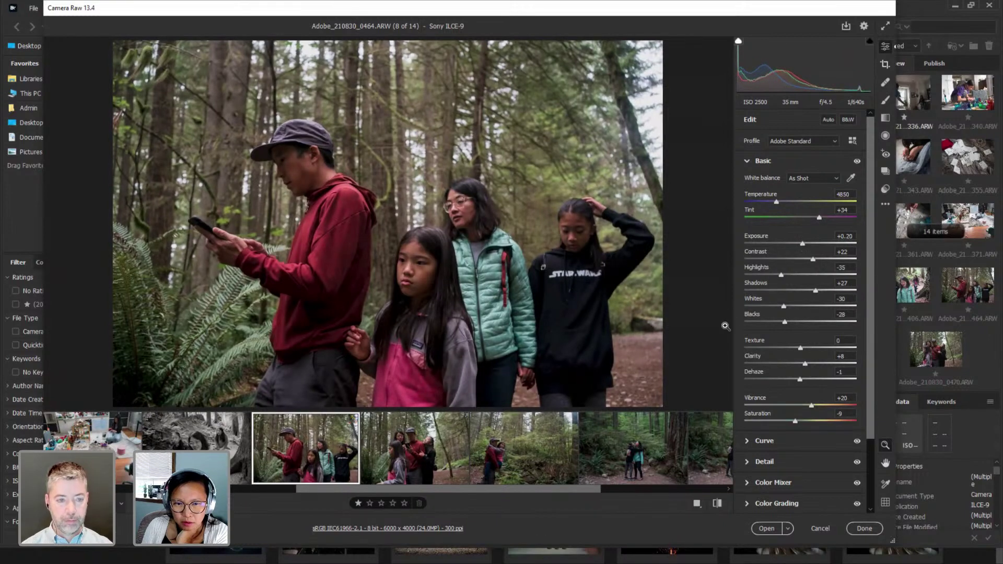
# Apply the custom BW preset to photos Adobe_210830_0470 and Adobe_210830_0493.
pyautogui.click(404, 472)
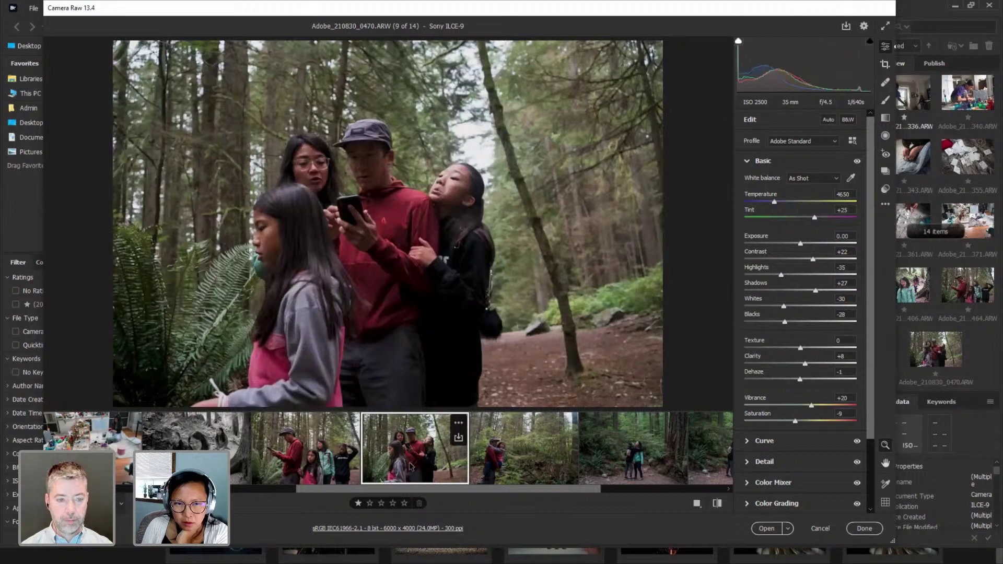
pyautogui.click(516, 442)
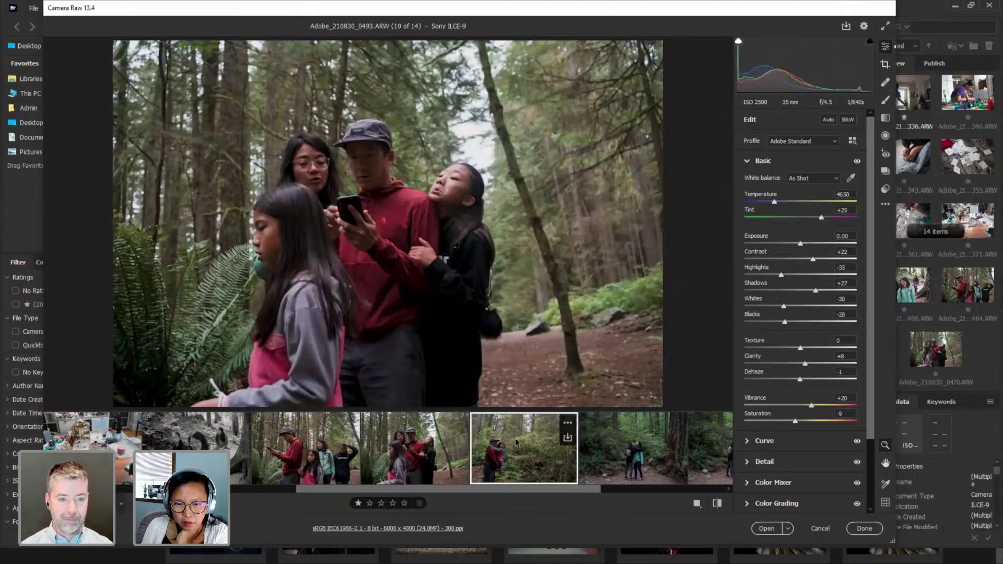
pyautogui.click(410, 453)
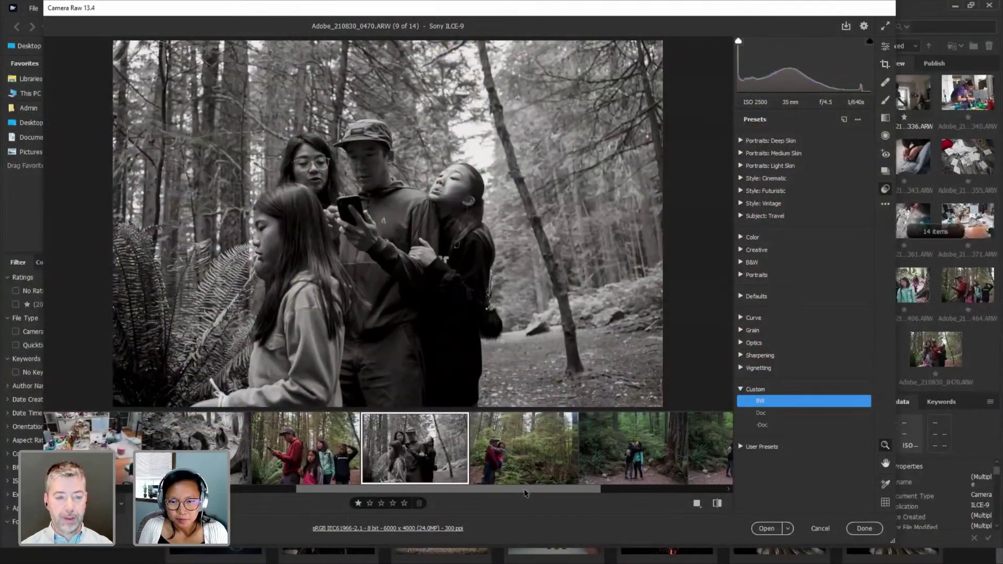
pyautogui.press('Right')
pyautogui.click(765, 400)
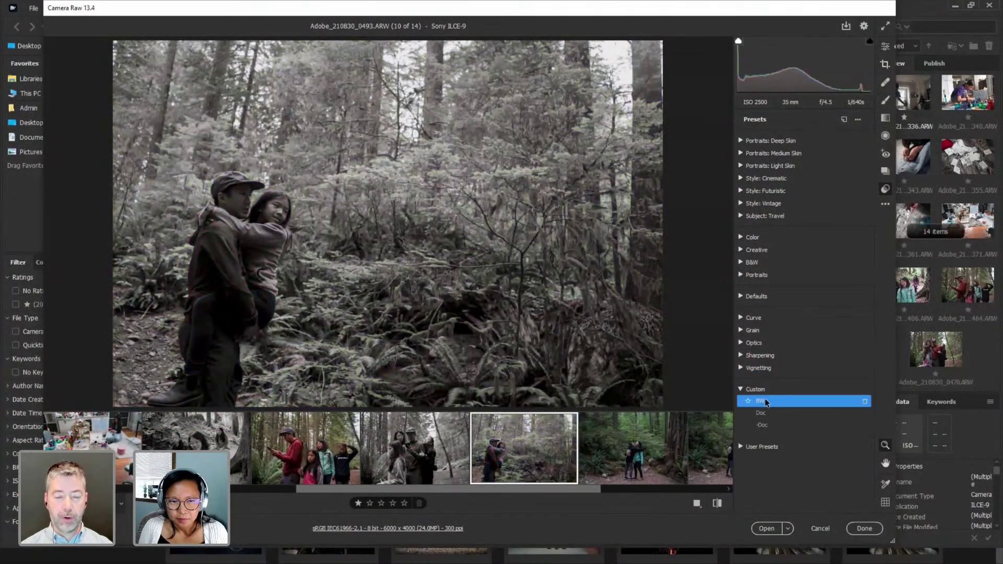
# Return to photo Adobe_210830_0470 and set its exposure to -0.10.
pyautogui.click(401, 464)
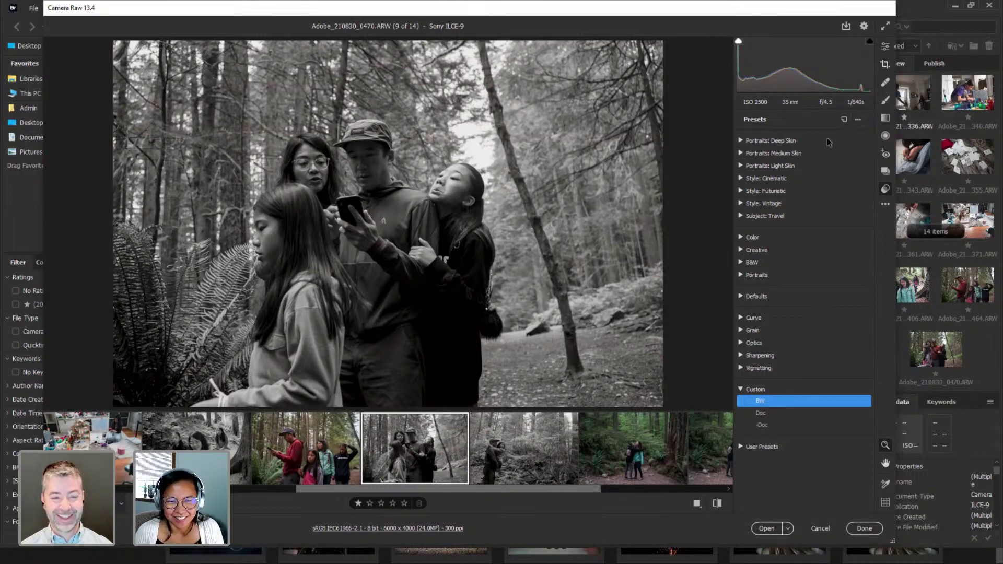
pyautogui.click(884, 50)
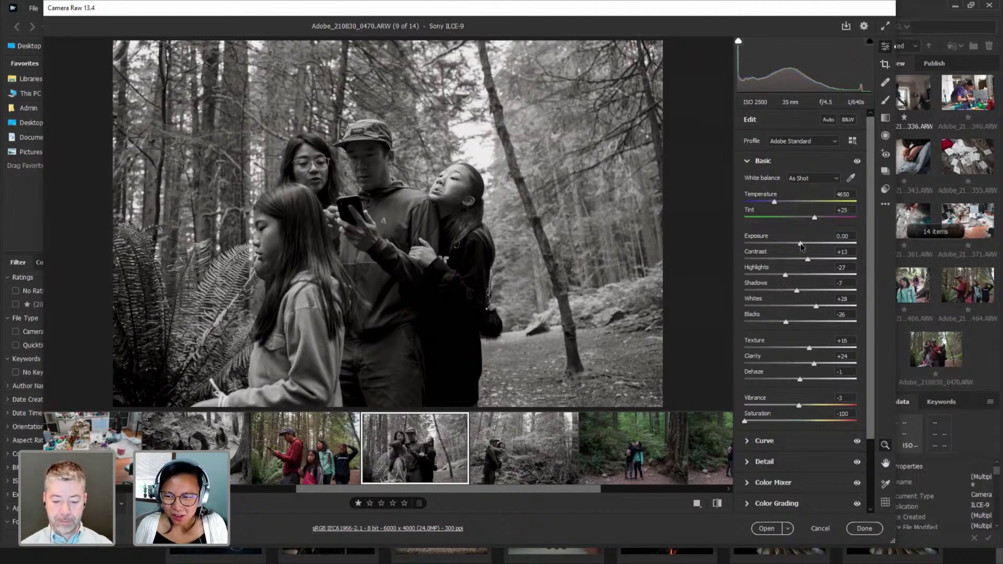
pyautogui.moveTo(801, 247); pyautogui.dragTo(800, 247)
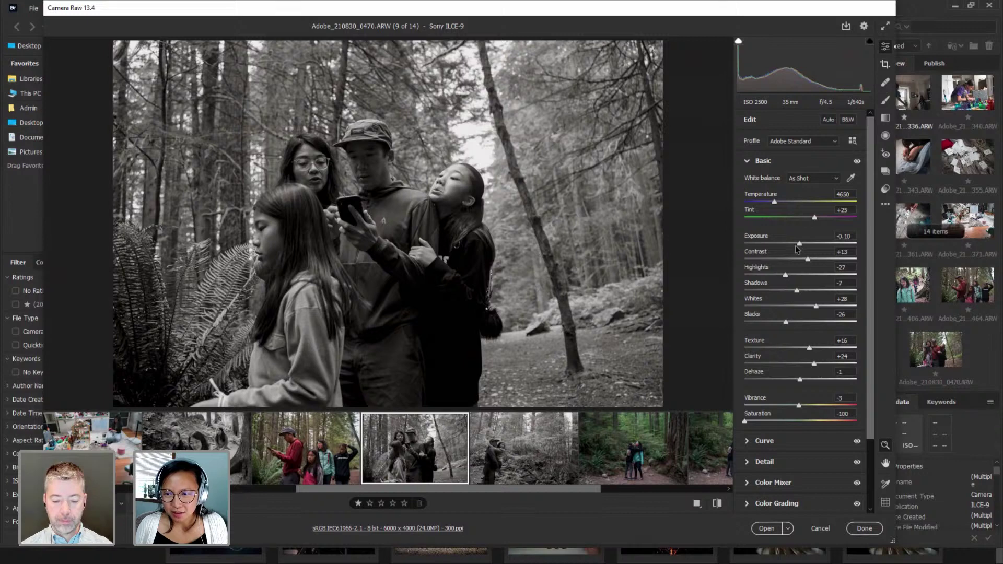
# Brush a local adjustment on the face of the man in the cap and set its Shadows to +7.
pyautogui.click(888, 101)
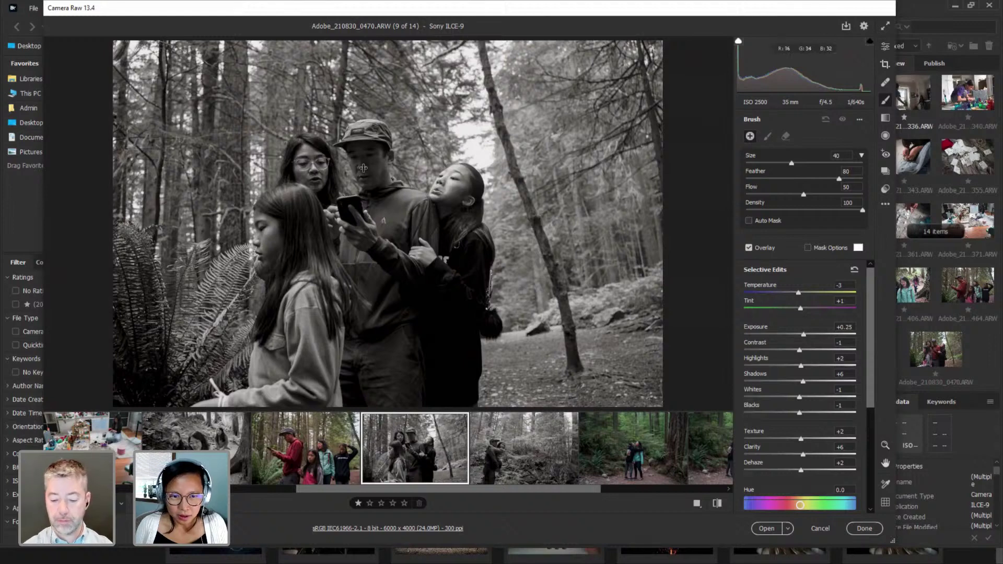
pyautogui.moveTo(372, 157); pyautogui.dragTo(365, 165)
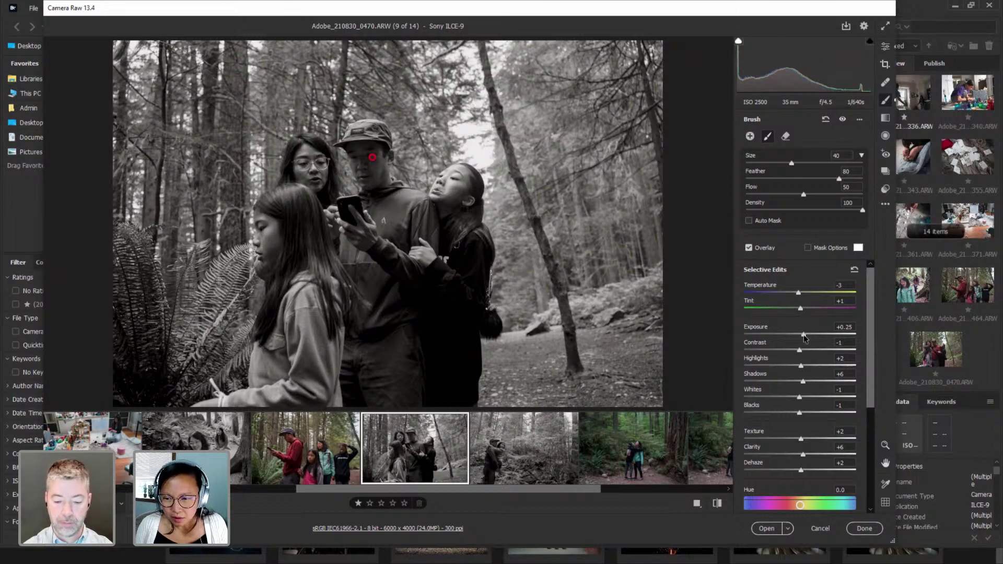
pyautogui.click(804, 383)
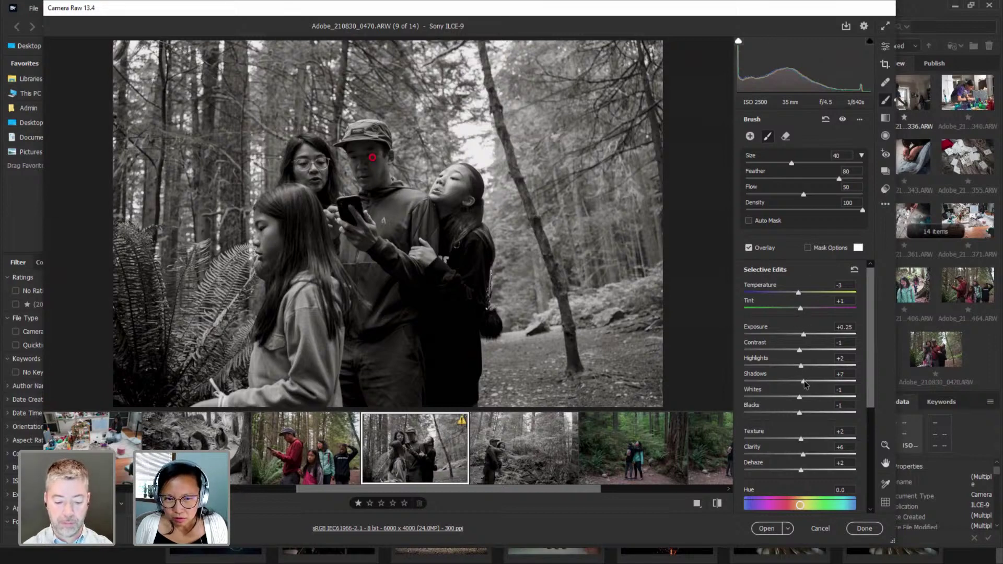
# Raise the face brush's Shadows to +19 and brush the same adjustment onto the man's face in photo Adobe_210830_0493.
pyautogui.moveTo(808, 385); pyautogui.dragTo(811, 385)
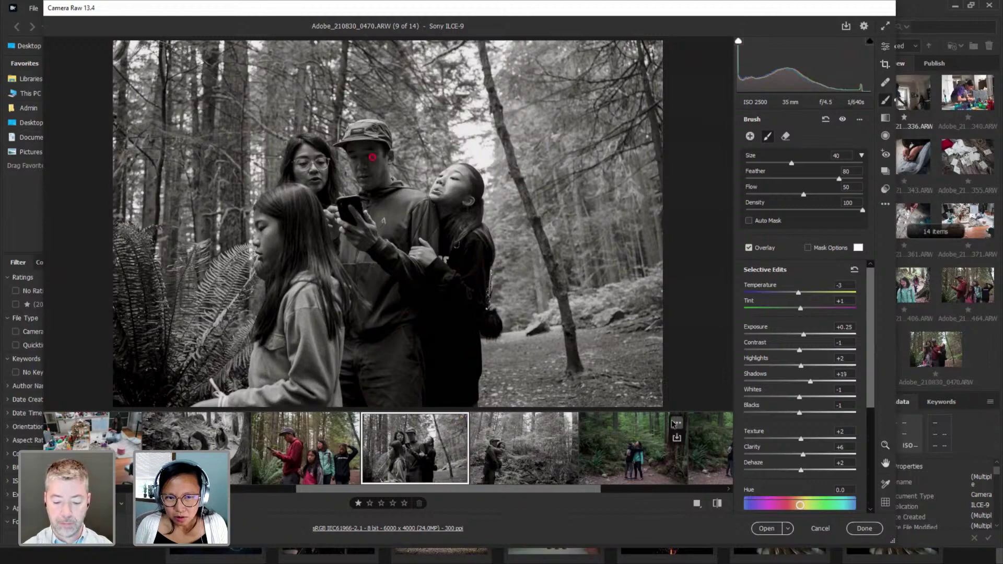
pyautogui.click(518, 465)
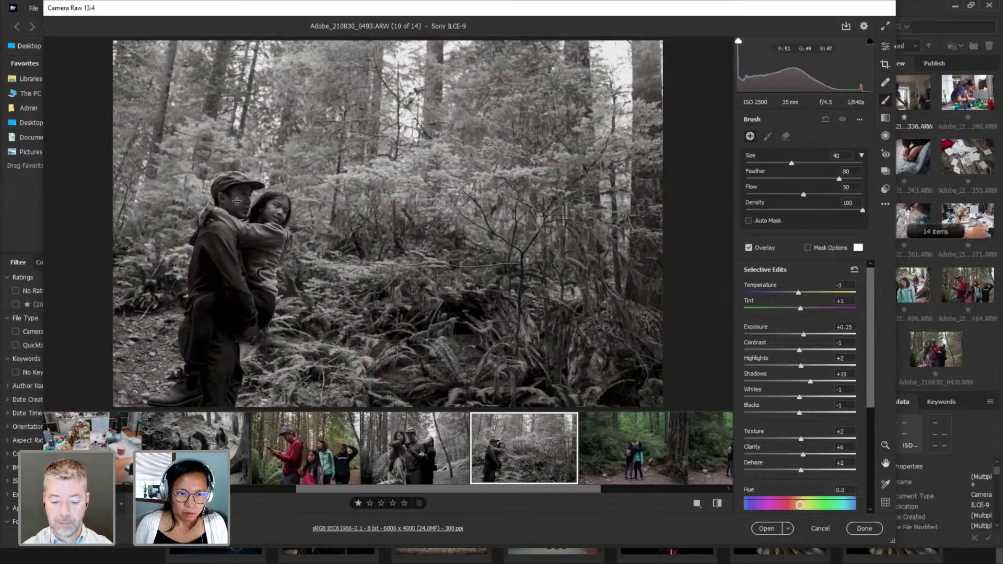
pyautogui.click(237, 202)
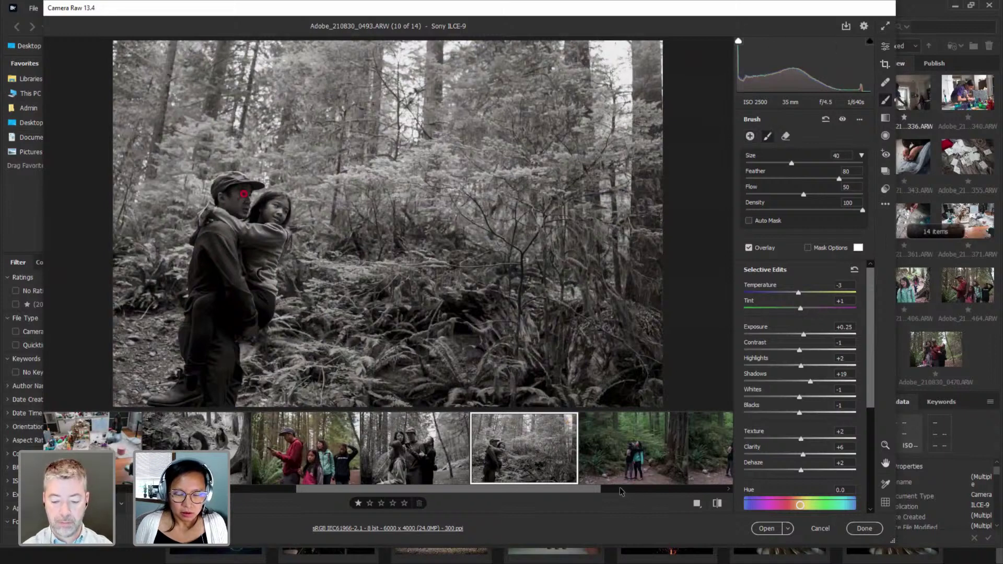
# Compare the two hugging photos Adobe_210830_0506 and Adobe_210830_0504 and apply the custom BW preset to Adobe_210830_0504.
pyautogui.moveTo(592, 492); pyautogui.dragTo(703, 492)
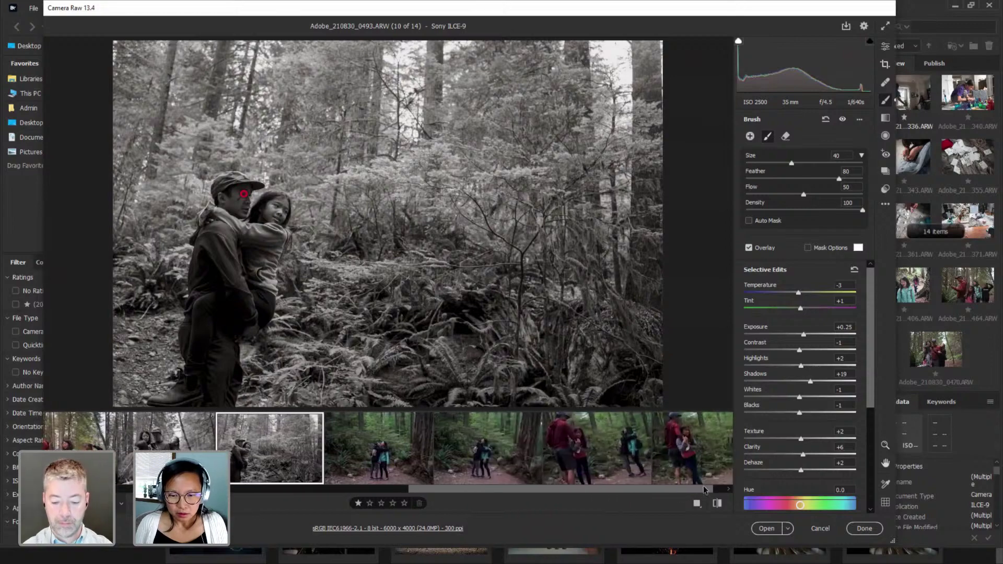
pyautogui.click(364, 462)
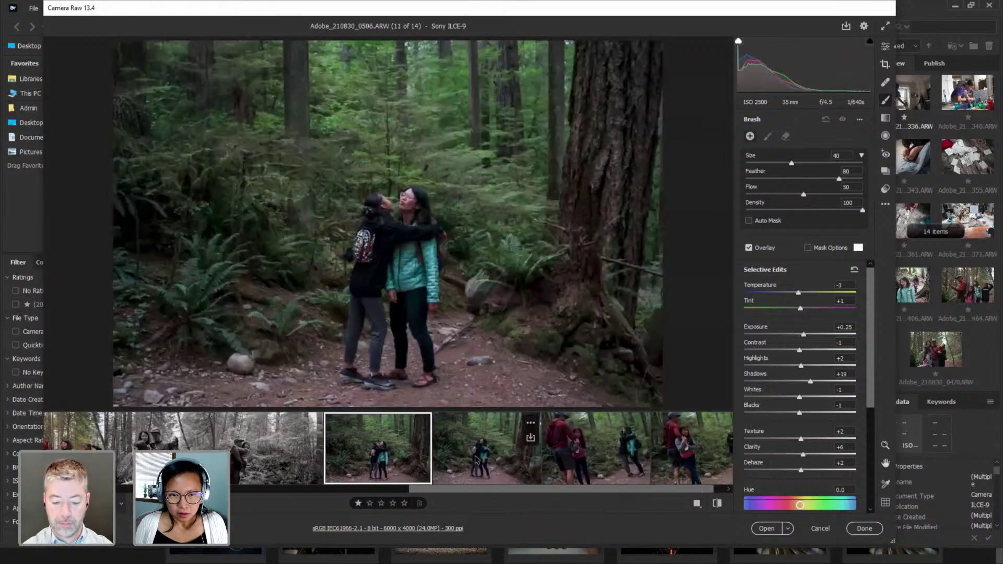
pyautogui.click(477, 459)
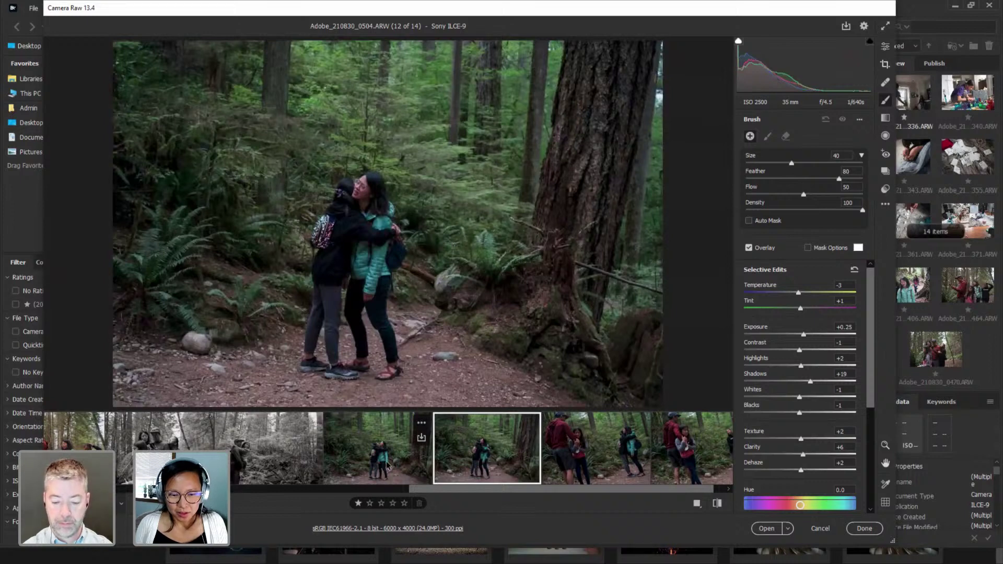
pyautogui.click(387, 465)
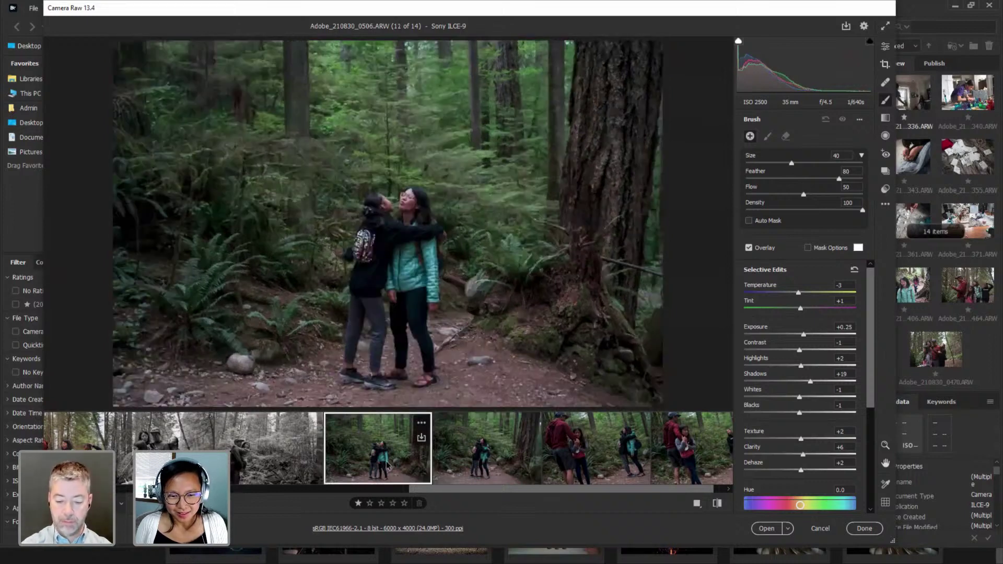
pyautogui.click(495, 462)
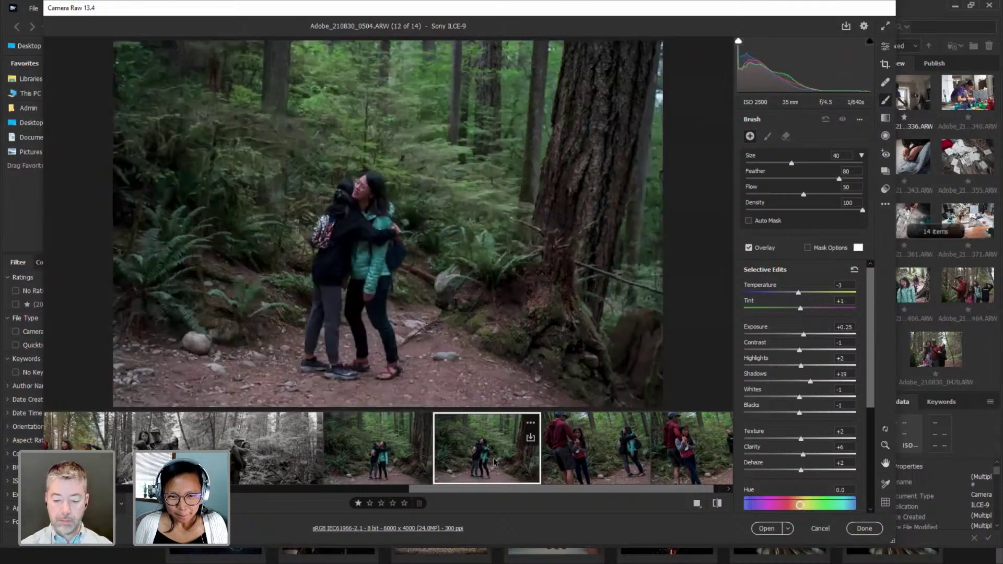
pyautogui.click(884, 190)
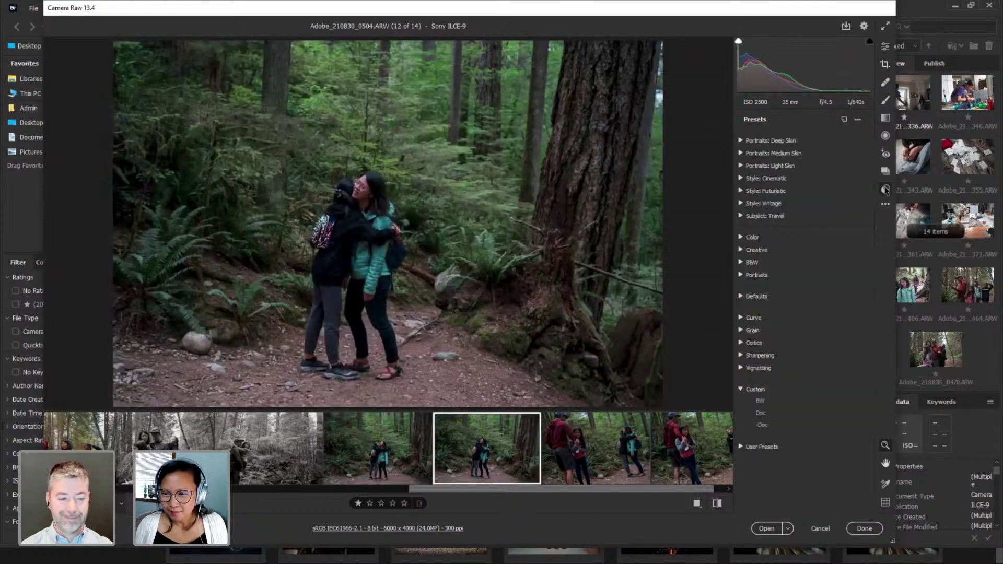
pyautogui.click(761, 400)
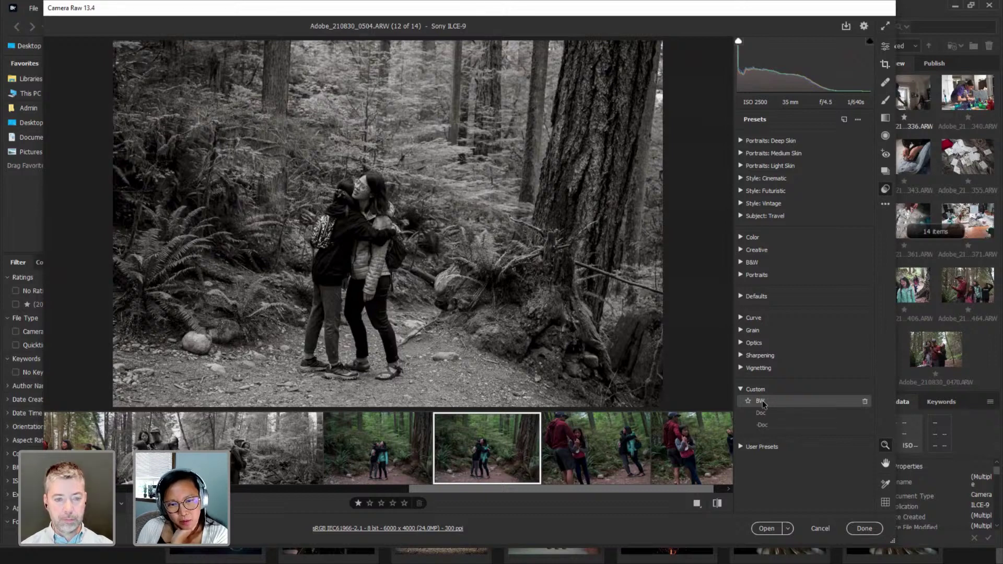
pyautogui.click(763, 403)
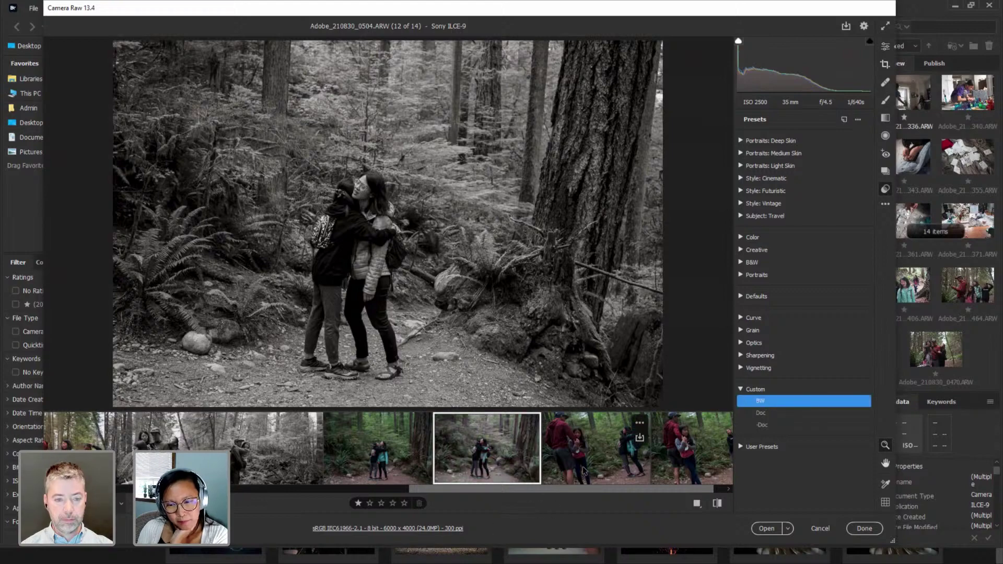
# Compare the last two forest photos and apply the custom BW preset to Adobe_210830_0511.
pyautogui.click(643, 466)
pyautogui.click(690, 460)
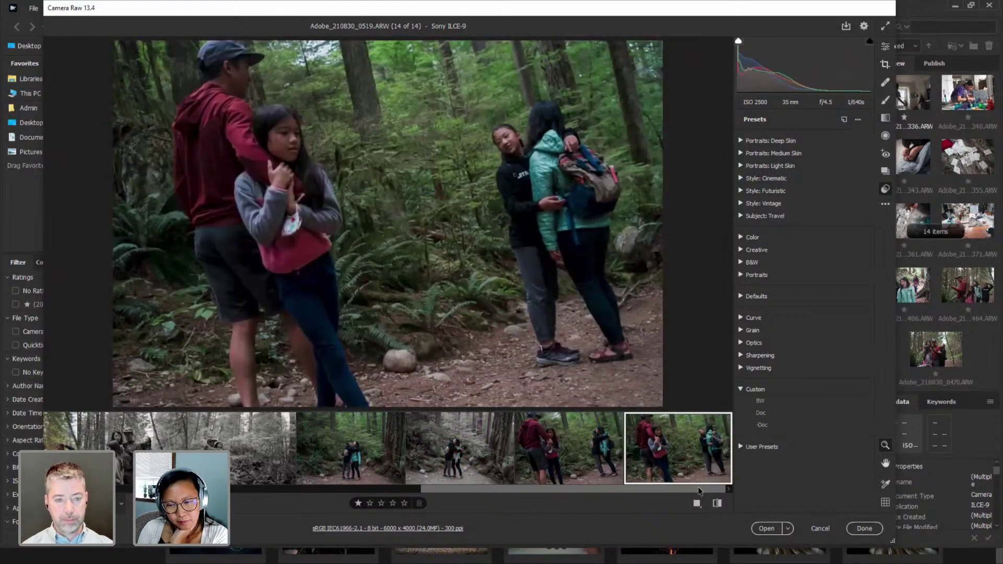
pyautogui.click(557, 463)
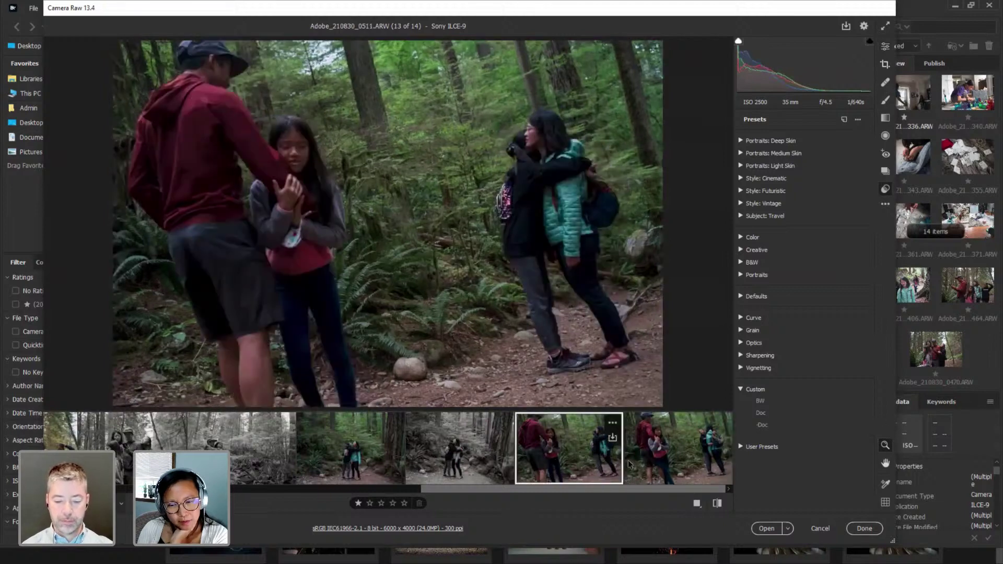
pyautogui.click(665, 465)
pyautogui.click(559, 467)
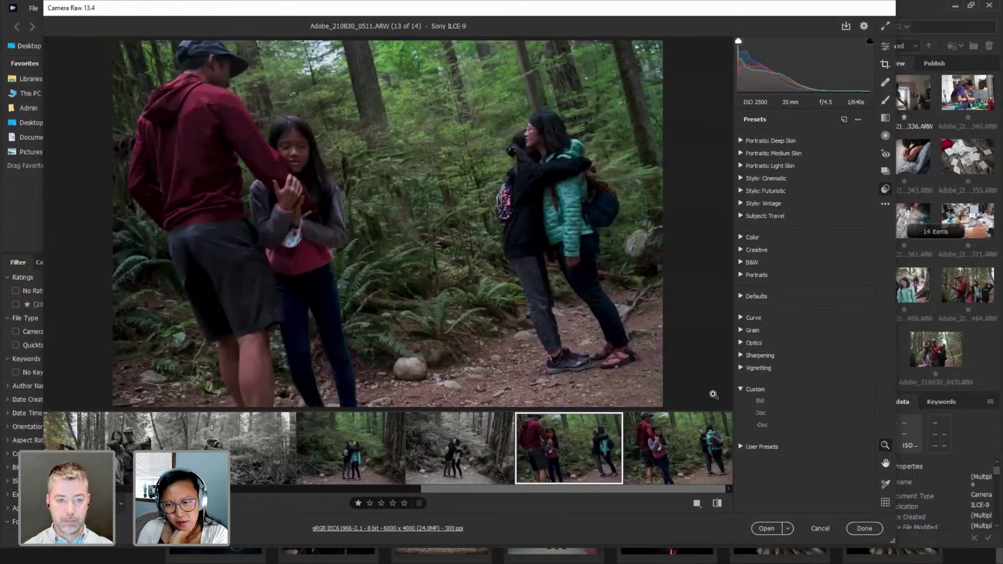
pyautogui.click(761, 401)
pyautogui.click(763, 405)
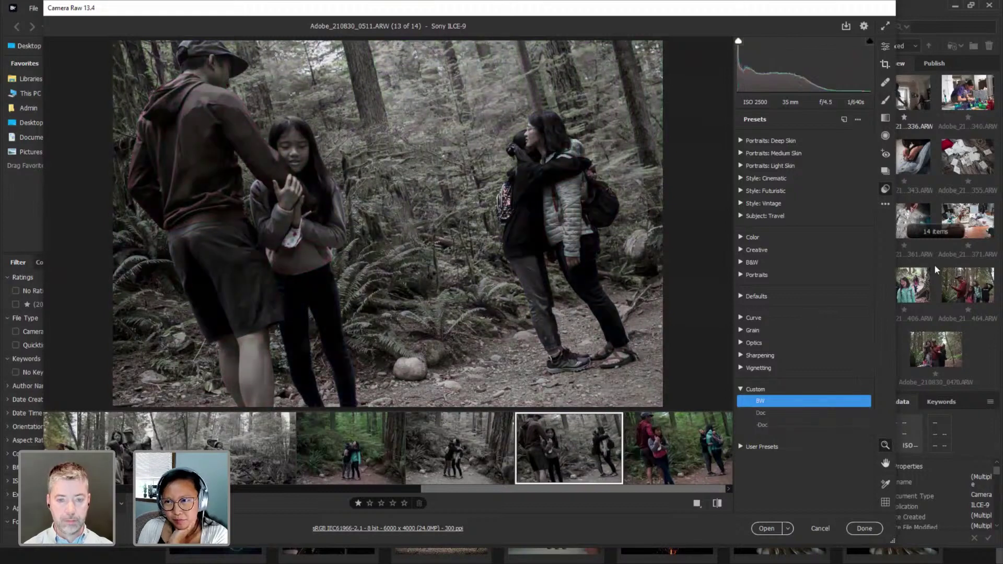
# Set the exposure of photo Adobe_210830_0511 to -0.05 and save the edits to the whole batch.
pyautogui.click(885, 46)
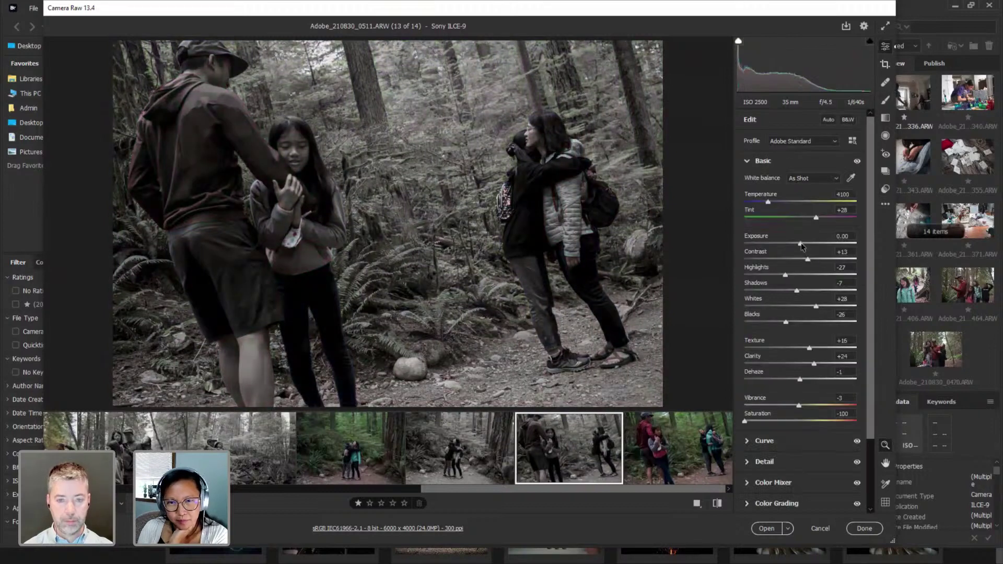
pyautogui.moveTo(802, 245); pyautogui.dragTo(801, 245)
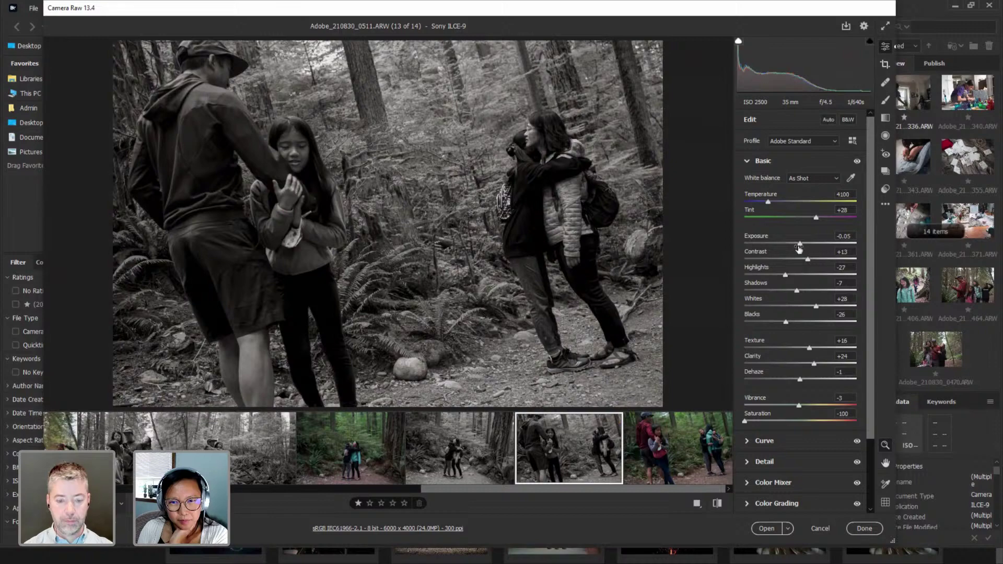
pyautogui.click(863, 530)
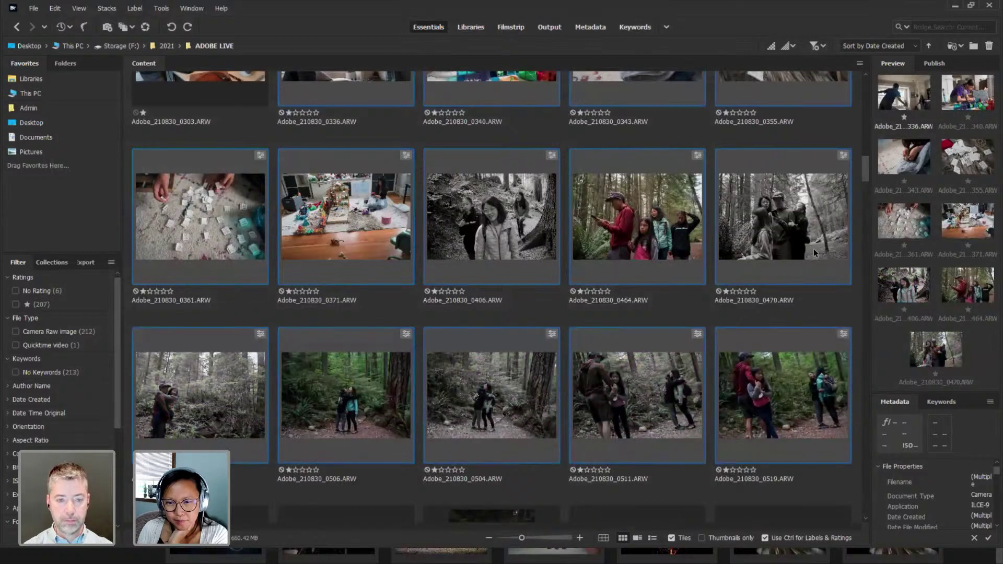
# Select the photos from Adobe_210830_0519 through Adobe_210830_0819 and open them in Camera Raw.
pyautogui.moveTo(865, 171); pyautogui.dragTo(871, 187)
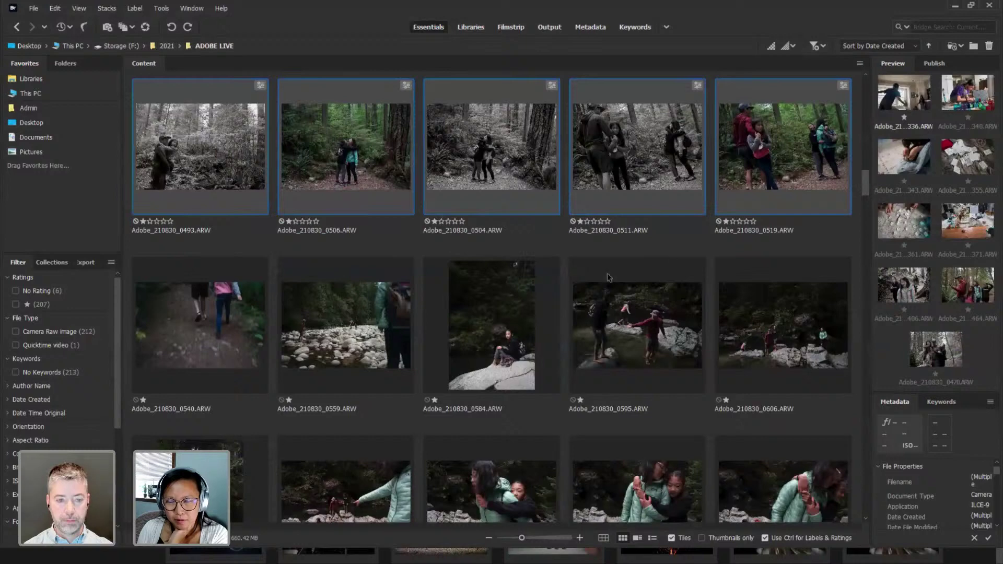
pyautogui.click(748, 213)
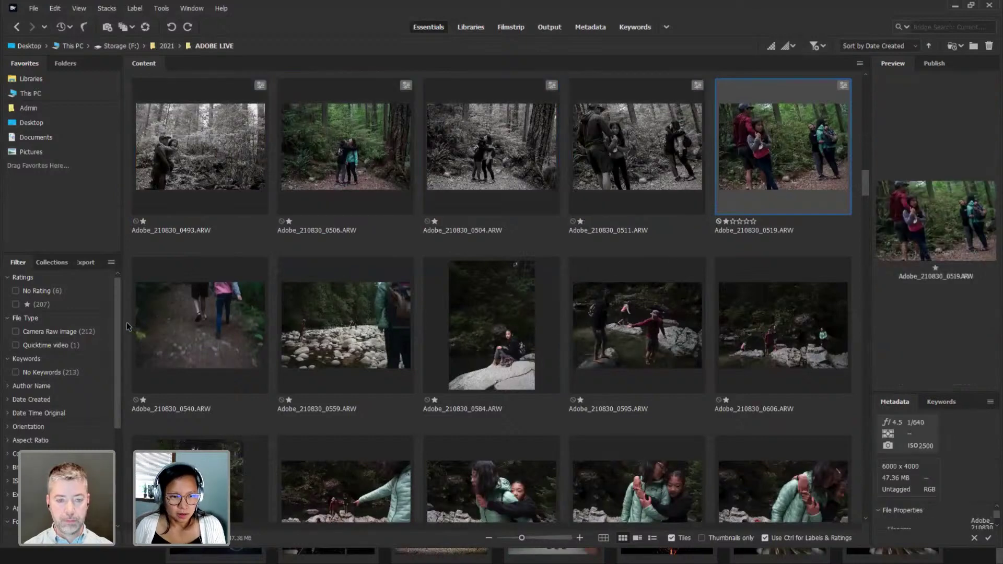
pyautogui.moveTo(129, 325); pyautogui.dragTo(791, 194)
pyautogui.scroll(-5, 789, 423)
pyautogui.keyDown('ctrl'); pyautogui.click(219, 280); pyautogui.keyUp('ctrl')
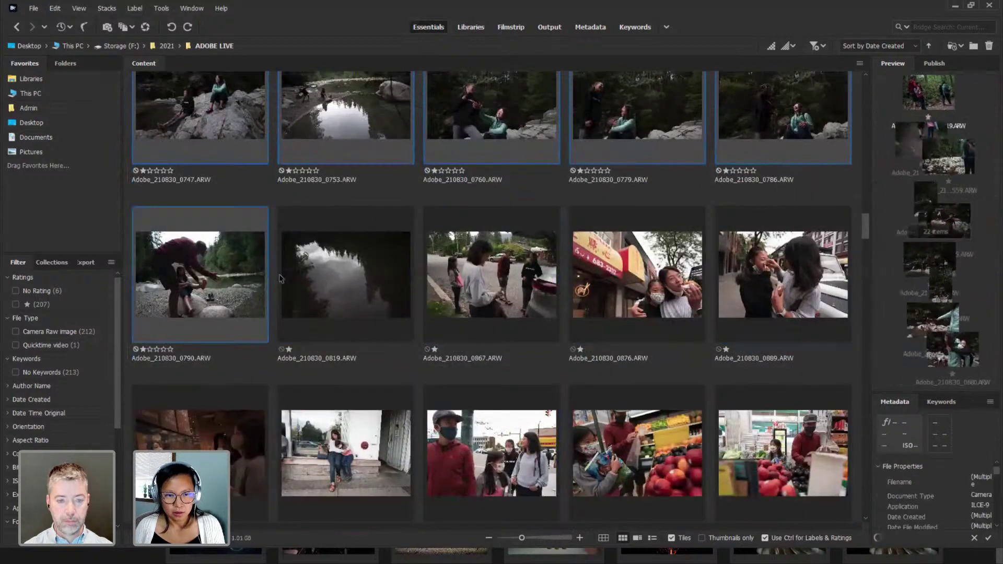
pyautogui.keyDown('ctrl'); pyautogui.click(314, 240); pyautogui.keyUp('ctrl')
pyautogui.rightClick(355, 140)
pyautogui.click(400, 159)
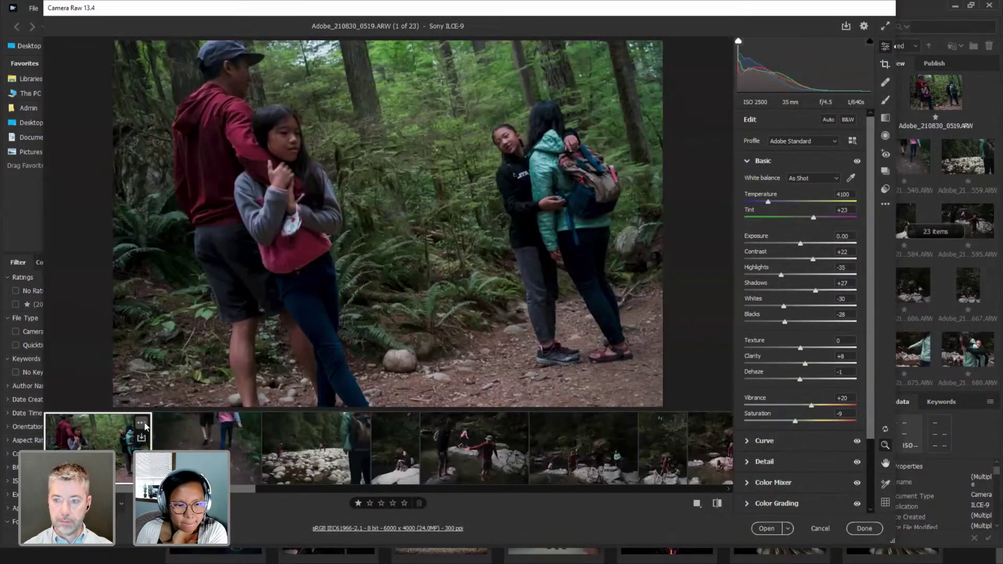
# Select all opened photos and sync the settings of Adobe_210830_0519 to them using the Default subset.
pyautogui.rightClick(144, 444)
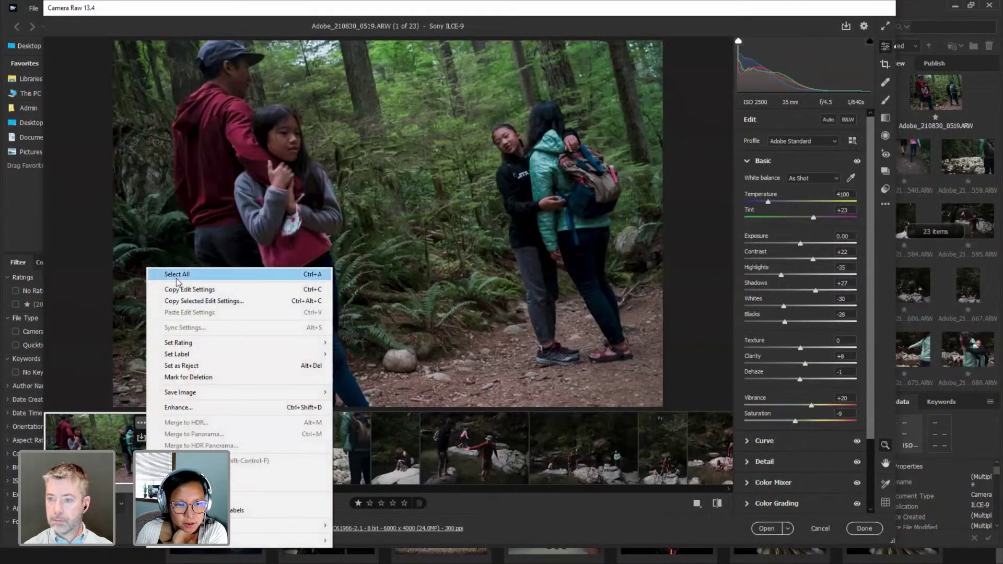
pyautogui.click(177, 274)
pyautogui.rightClick(145, 422)
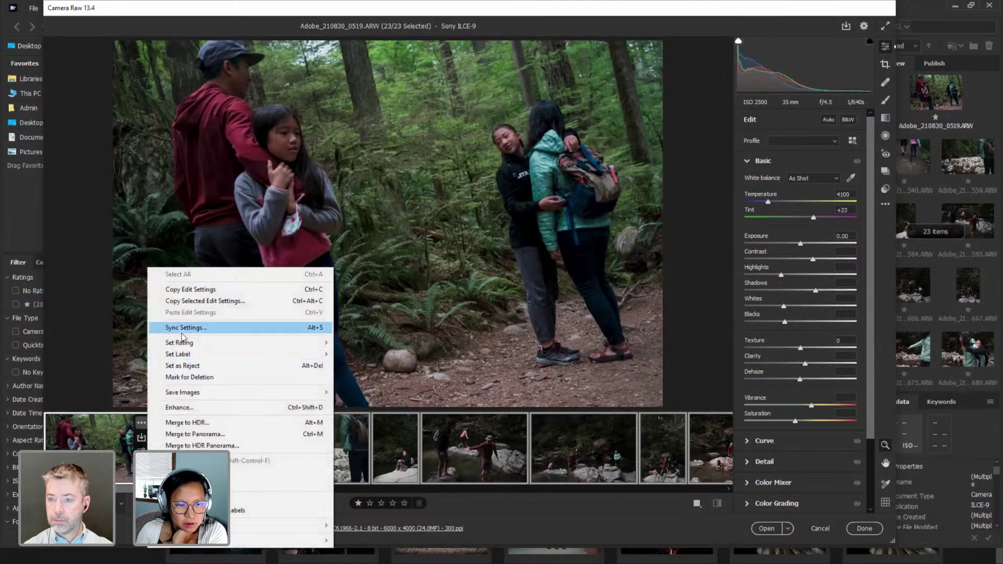
pyautogui.click(183, 328)
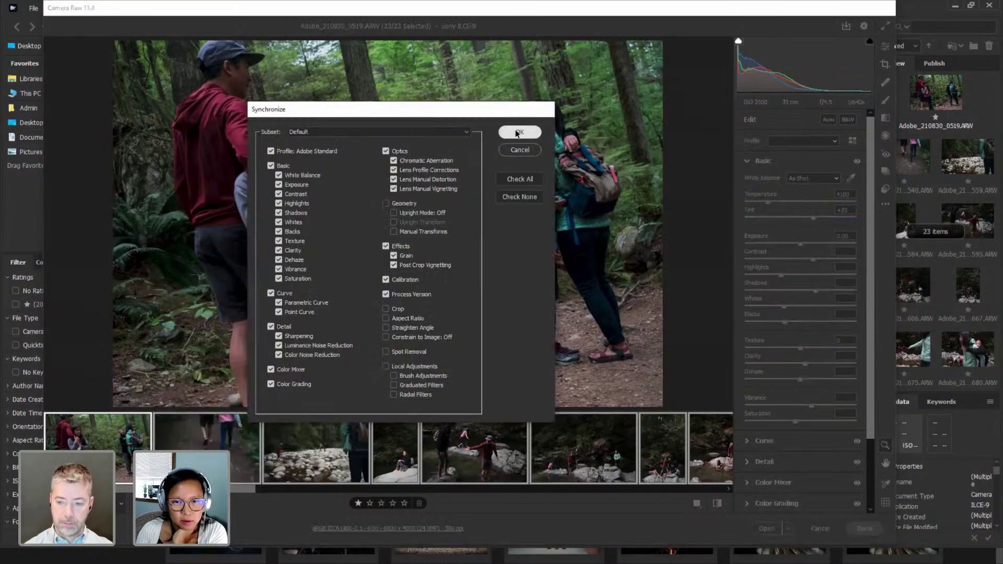
pyautogui.click(520, 131)
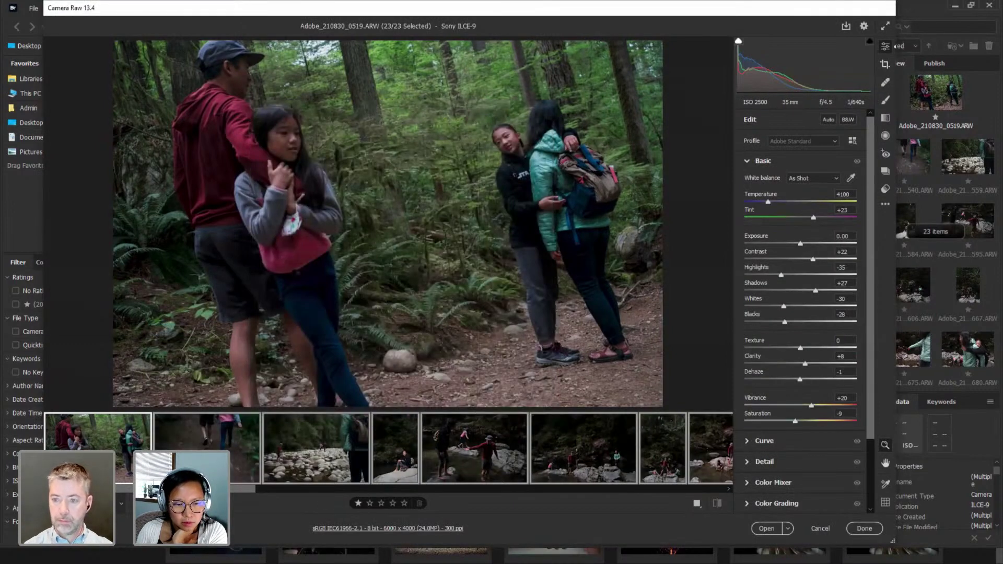
# Set the exposure of river photo Adobe_210830_0559 to +0.35 and compare it with photo Adobe_210830_0584.
pyautogui.click(225, 444)
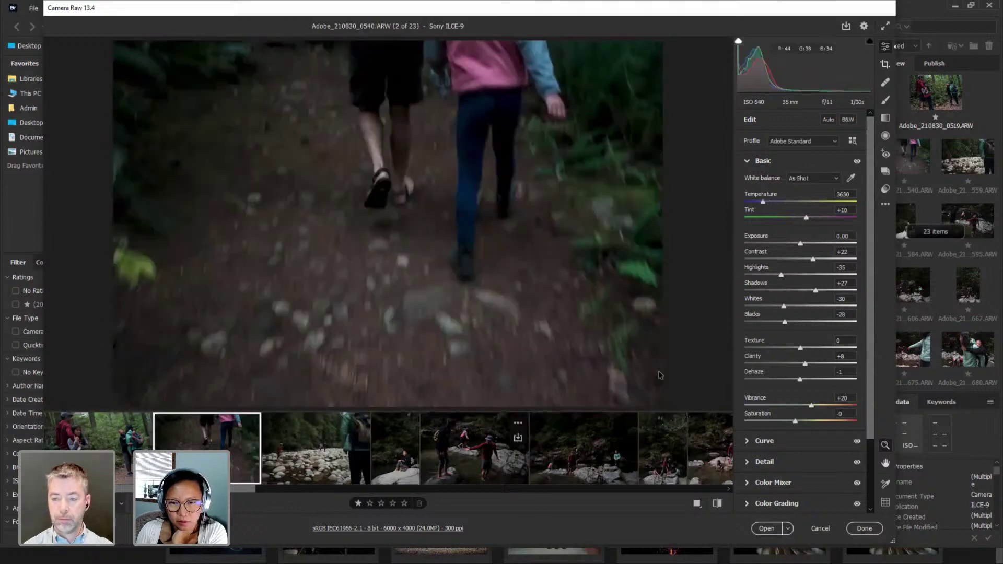
pyautogui.click(318, 474)
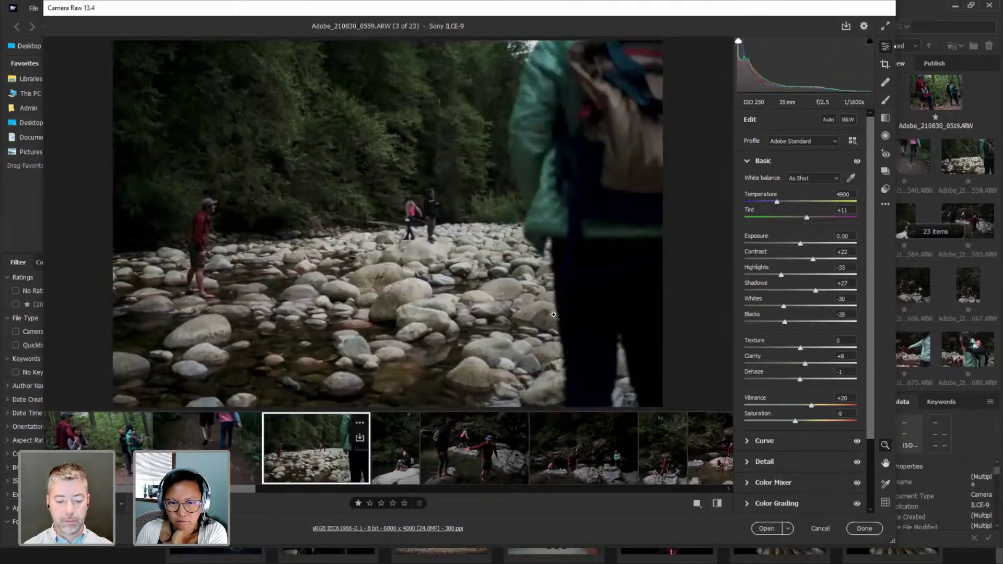
pyautogui.moveTo(802, 246); pyautogui.dragTo(804, 246)
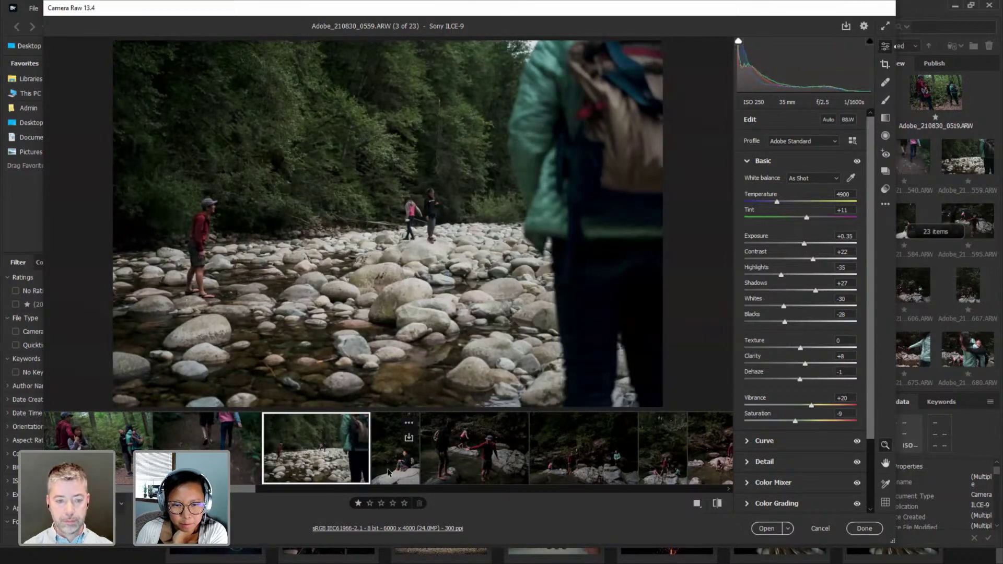
pyautogui.click(389, 466)
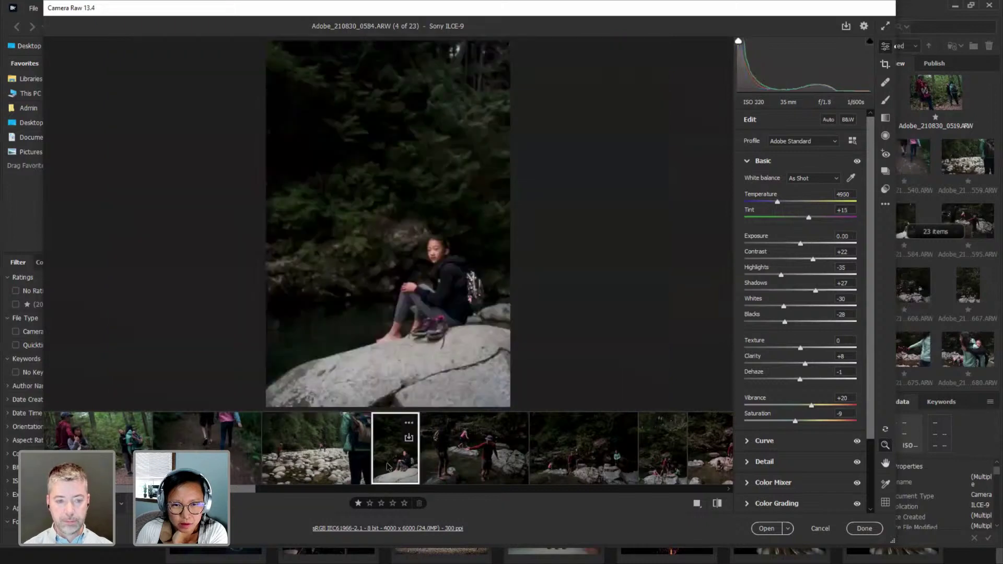
pyautogui.click(353, 467)
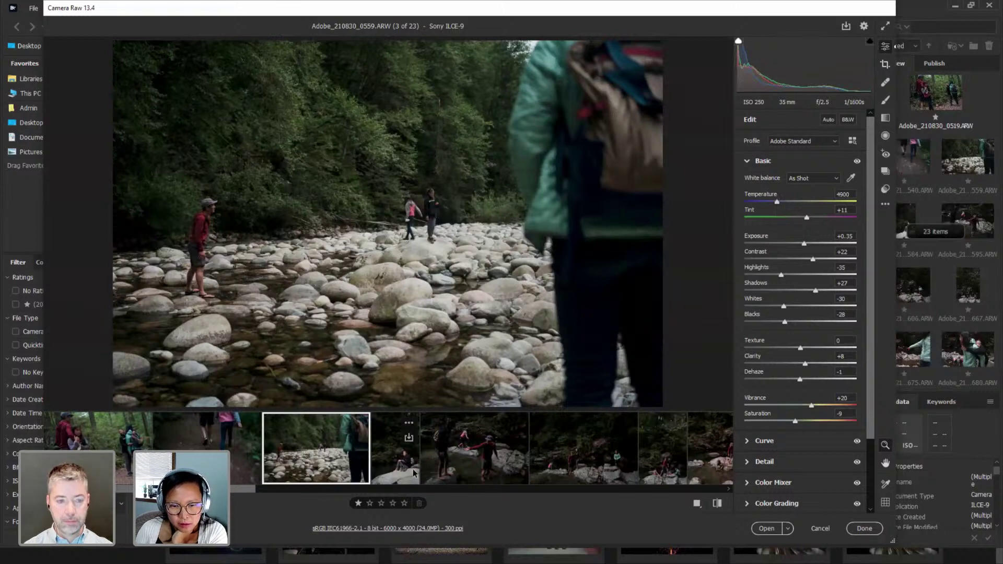
pyautogui.click(414, 471)
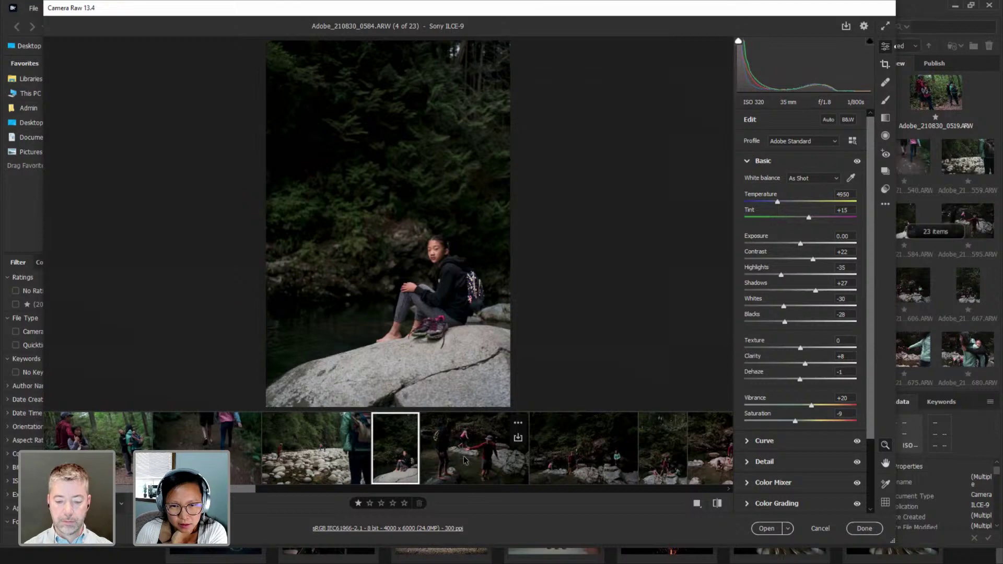
# Select photos Adobe_210830_0595, Adobe_210830_0606 and Adobe_210830_0667 together and set their exposure to +0.75.
pyautogui.click(463, 456)
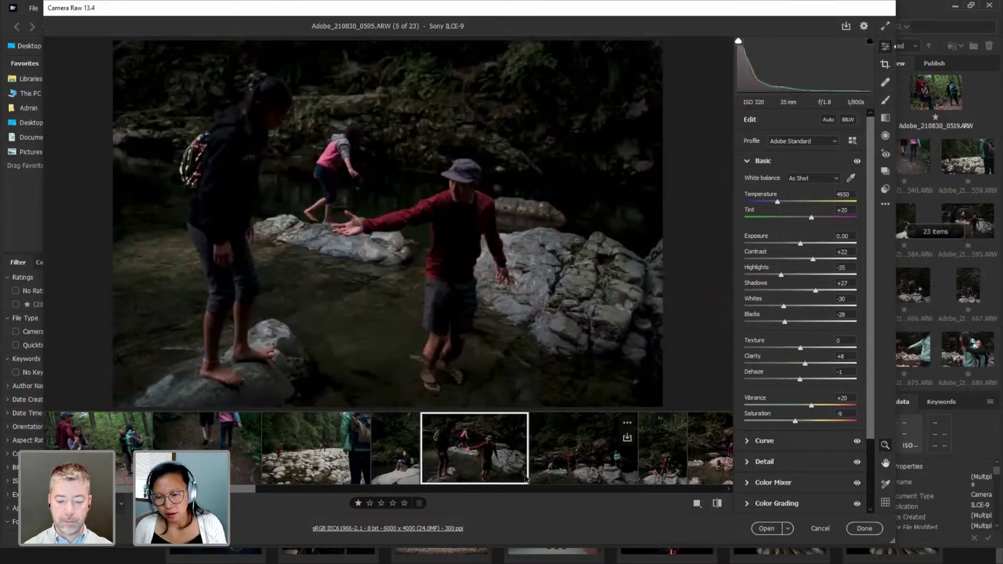
pyautogui.moveTo(221, 490); pyautogui.dragTo(280, 502)
pyautogui.keyDown('ctrl'); pyautogui.click(364, 473); pyautogui.keyUp('ctrl')
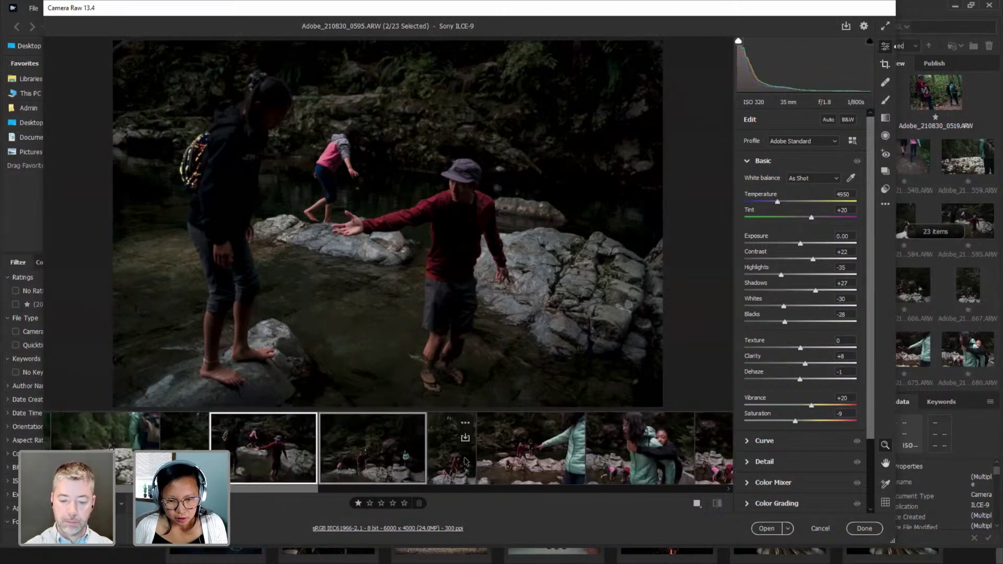
pyautogui.keyDown('ctrl'); pyautogui.click(460, 460); pyautogui.keyUp('ctrl')
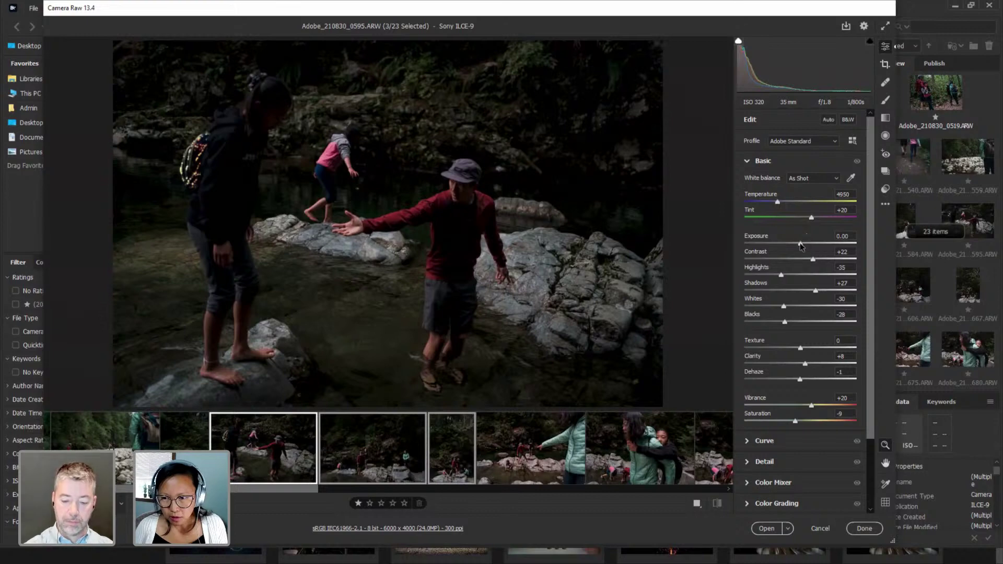
pyautogui.moveTo(802, 245); pyautogui.dragTo(809, 246)
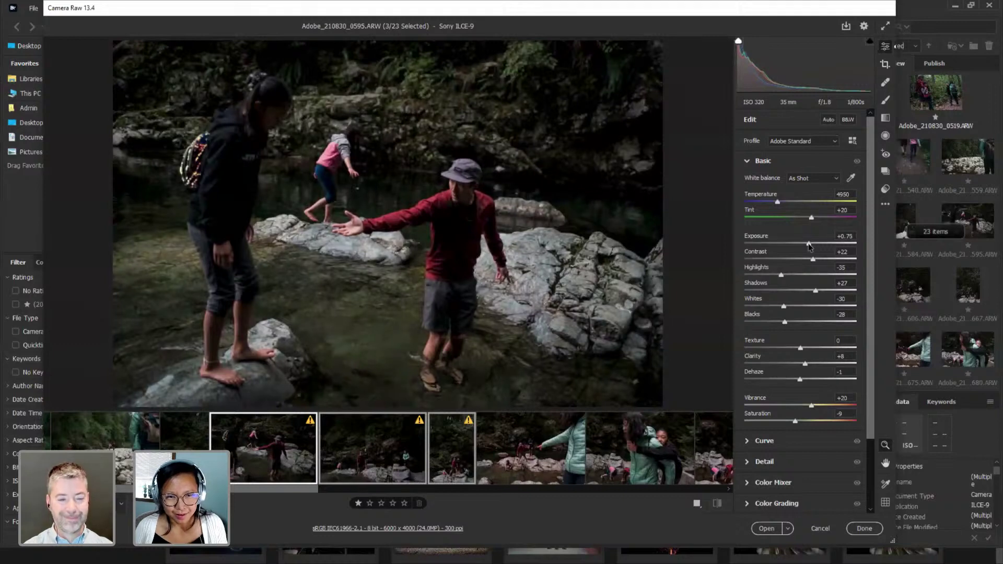
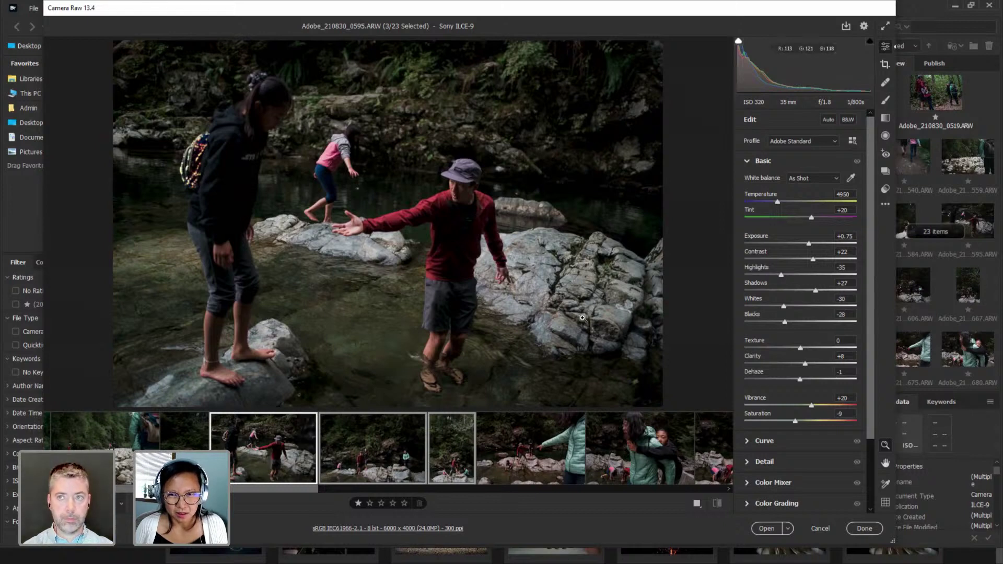
# Straighten and crop photo Adobe_210830_0595 alone with a rotation angle of 0.74.
pyautogui.click(269, 460)
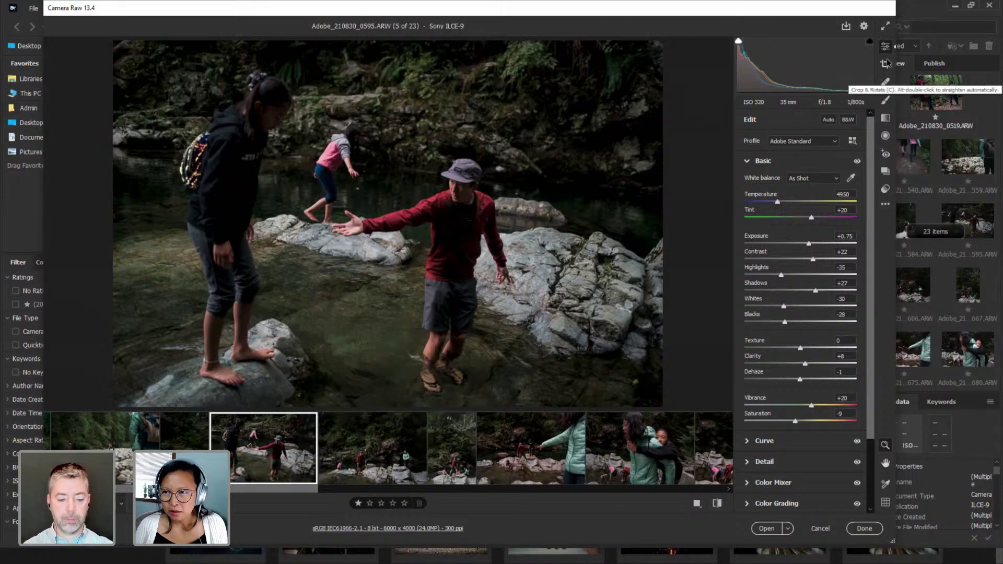
pyautogui.click(886, 63)
pyautogui.moveTo(611, 79)
pyautogui.mouseDown()
pyautogui.moveTo(599, 81)
pyautogui.moveTo(620, 83)
pyautogui.mouseUp()
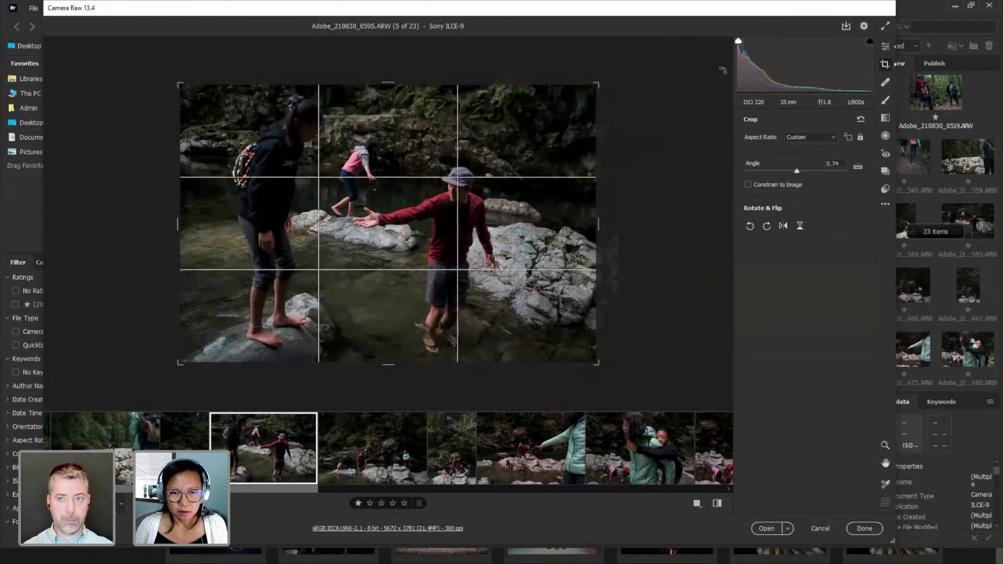
pyautogui.press('Return')
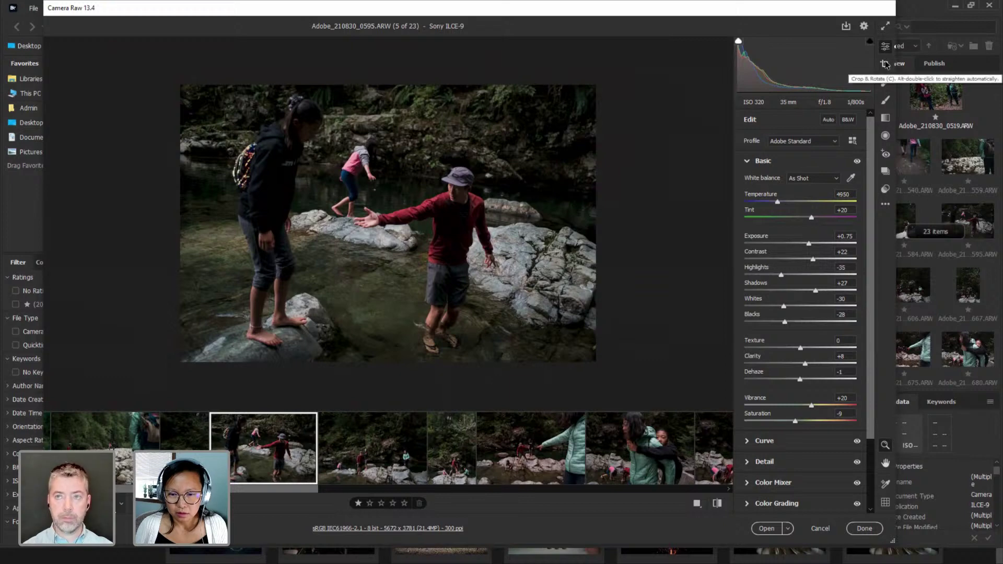
# On photo Adobe_210830_0606, paint a Brush adjustment with exposure +0.25, contrast -16 and shadows +19 over the dark forest, reducing the brush size to 24.
pyautogui.click(374, 460)
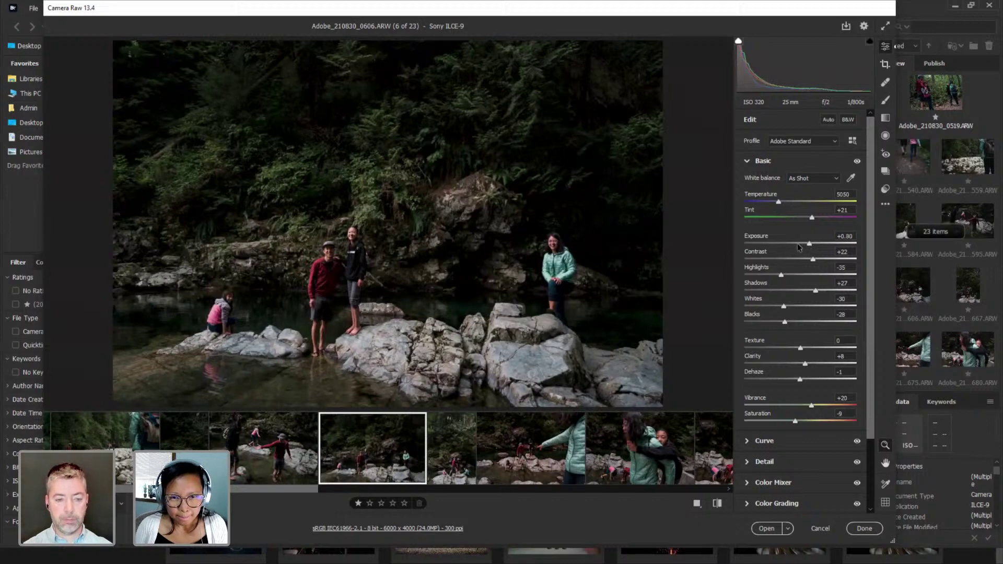
pyautogui.click(885, 100)
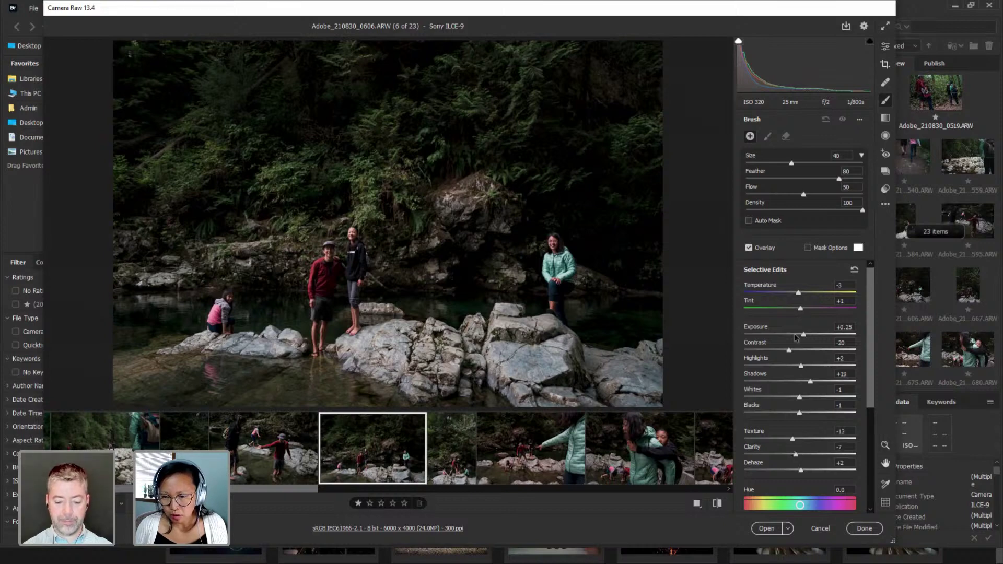
pyautogui.moveTo(795, 338); pyautogui.dragTo(796, 341)
pyautogui.press('[')
pyautogui.press('[')
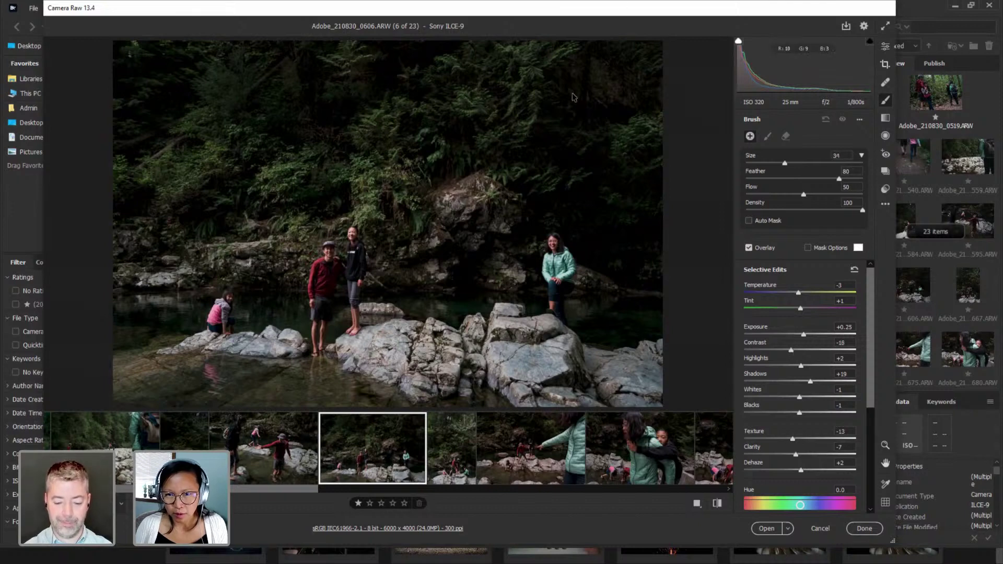
pyautogui.press(']')
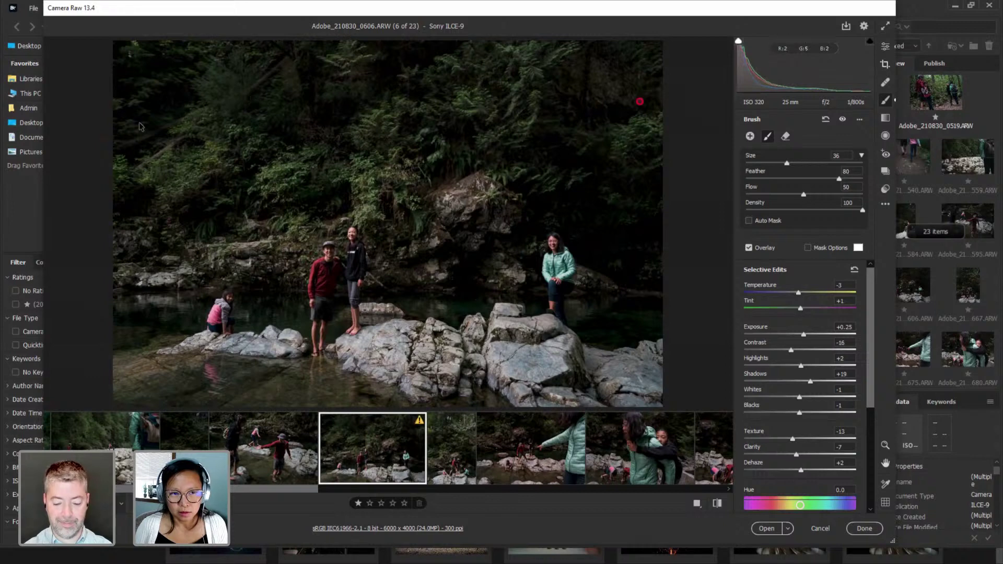
pyautogui.press('[')
pyautogui.press('[')
pyautogui.press('[')
pyautogui.press('[')
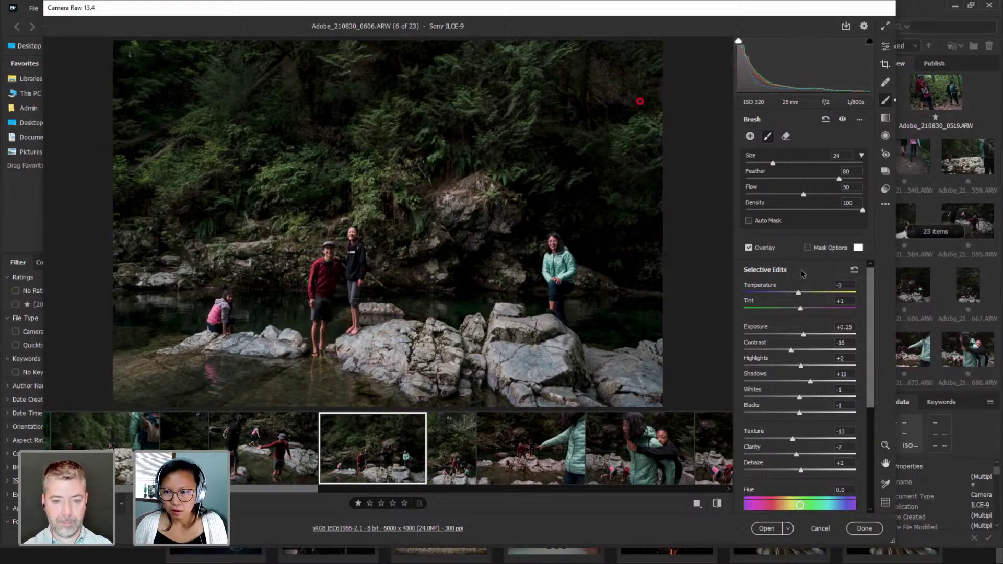
# Display the brush mask and erase it from the people, the rocks and the waterline using a size 12 eraser.
pyautogui.click(808, 248)
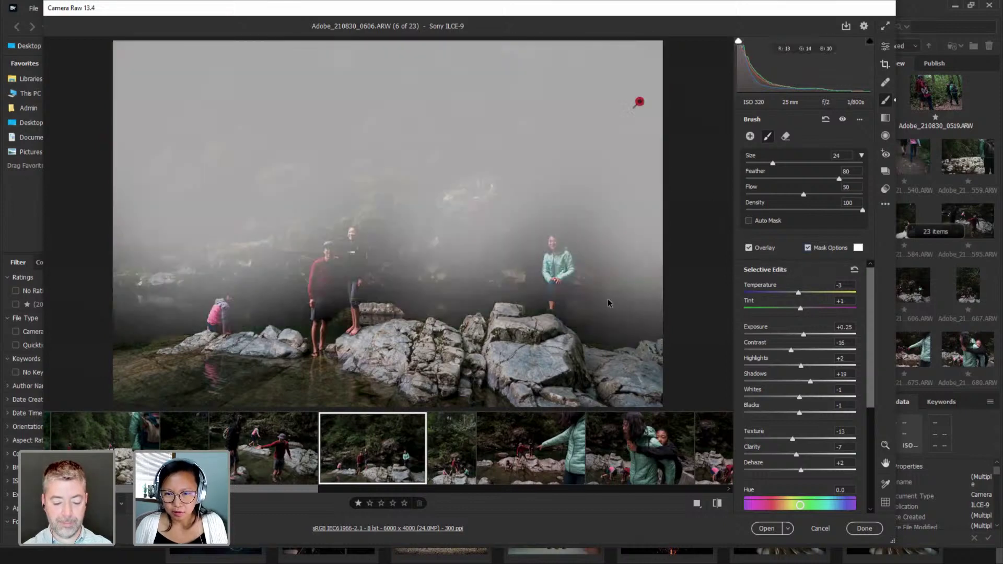
pyautogui.press('[')
pyautogui.press('[')
pyautogui.press('[')
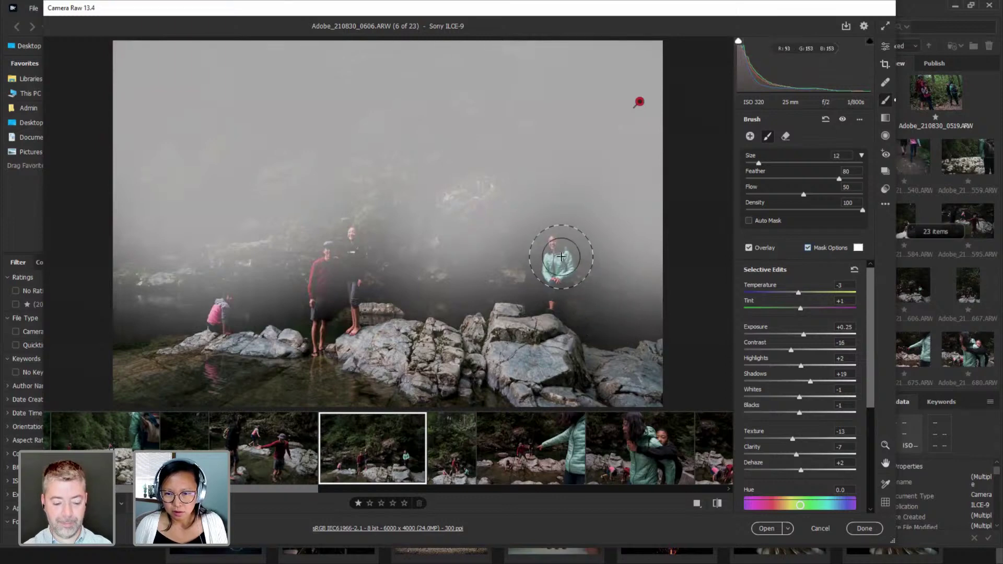
pyautogui.press('alt')
pyautogui.moveTo(558, 258); pyautogui.dragTo(560, 262)
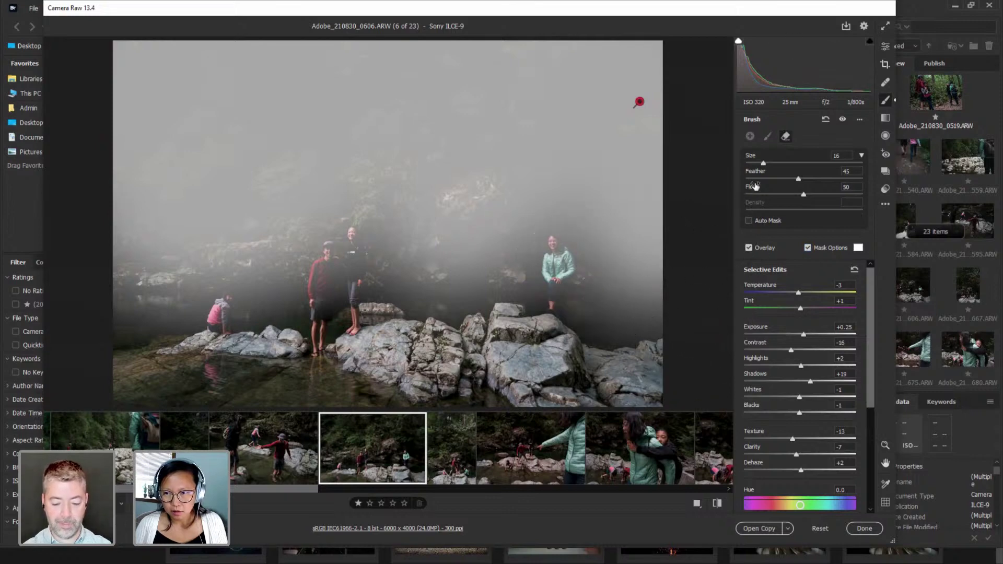
pyautogui.press('alt')
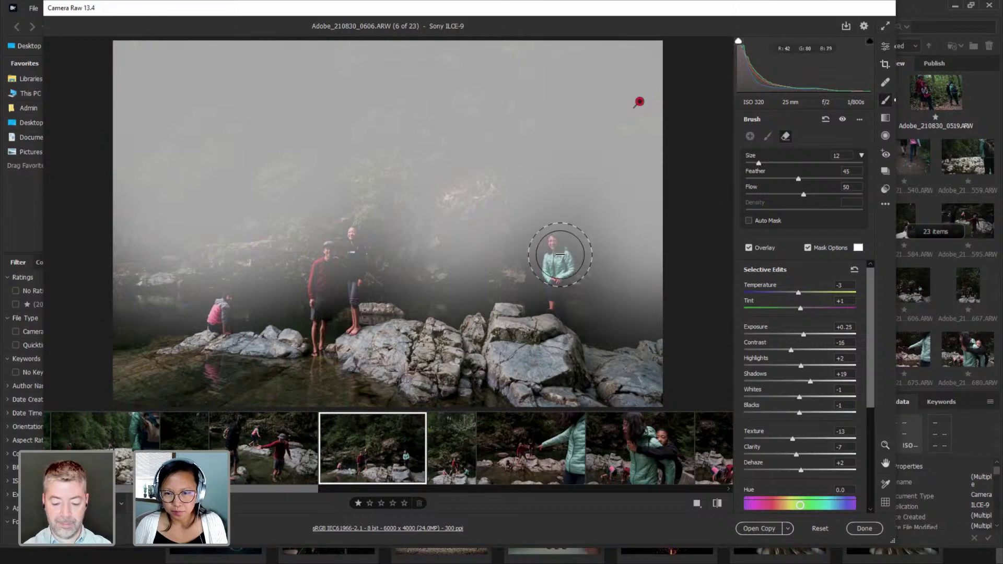
pyautogui.moveTo(560, 257); pyautogui.dragTo(554, 313)
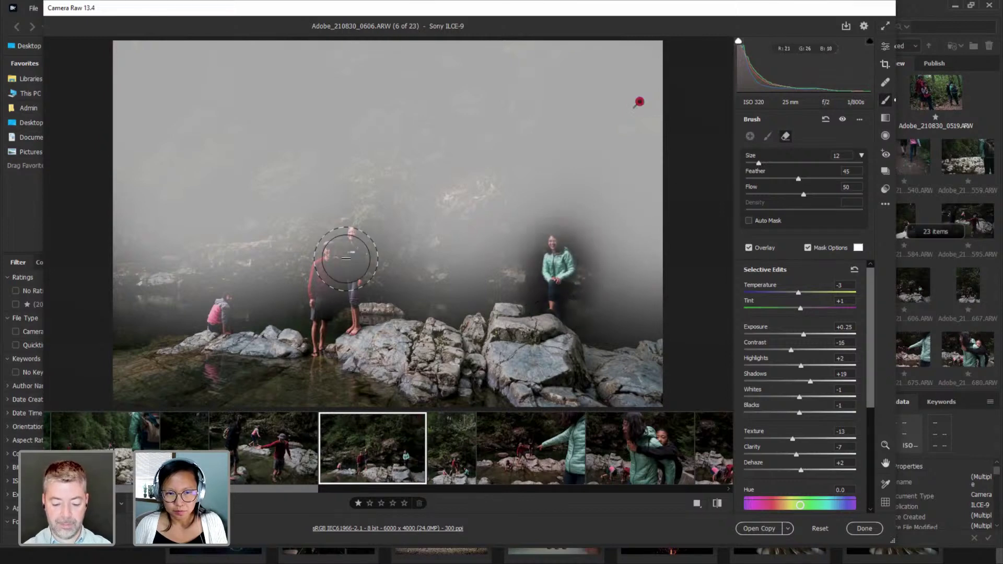
pyautogui.moveTo(347, 251)
pyautogui.mouseDown()
pyautogui.moveTo(336, 290)
pyautogui.moveTo(357, 250)
pyautogui.moveTo(335, 289)
pyautogui.moveTo(321, 355)
pyautogui.moveTo(355, 342)
pyautogui.mouseUp()
pyautogui.moveTo(233, 334)
pyautogui.mouseDown()
pyautogui.moveTo(211, 343)
pyautogui.moveTo(210, 330)
pyautogui.moveTo(141, 334)
pyautogui.moveTo(178, 324)
pyautogui.moveTo(122, 322)
pyautogui.moveTo(550, 326)
pyautogui.moveTo(677, 342)
pyautogui.mouseUp()
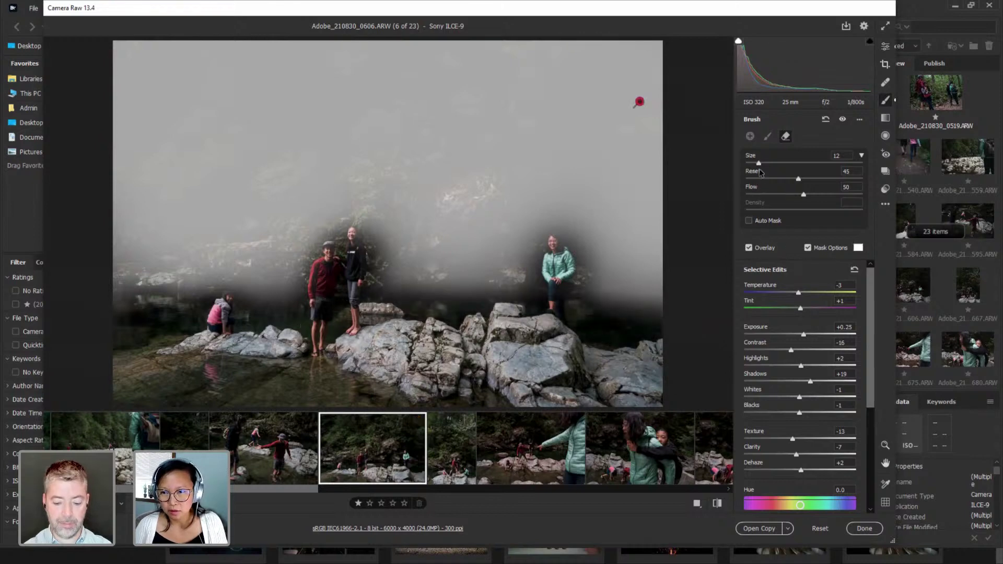
# Refine the mask on the woman in the teal jacket with a size 5 eraser, and hide the mask display.
pyautogui.moveTo(759, 164); pyautogui.dragTo(750, 163)
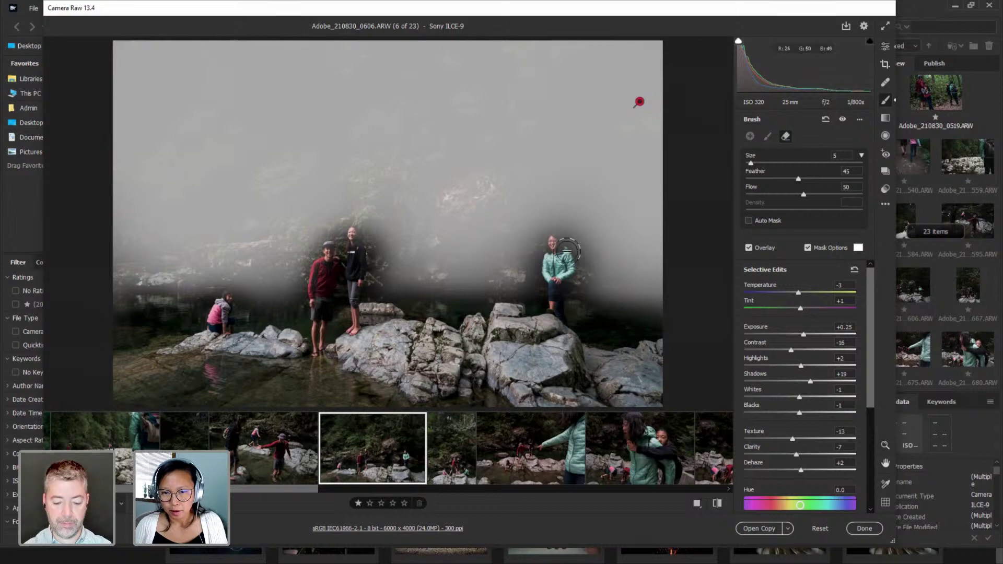
pyautogui.moveTo(556, 245); pyautogui.dragTo(557, 282)
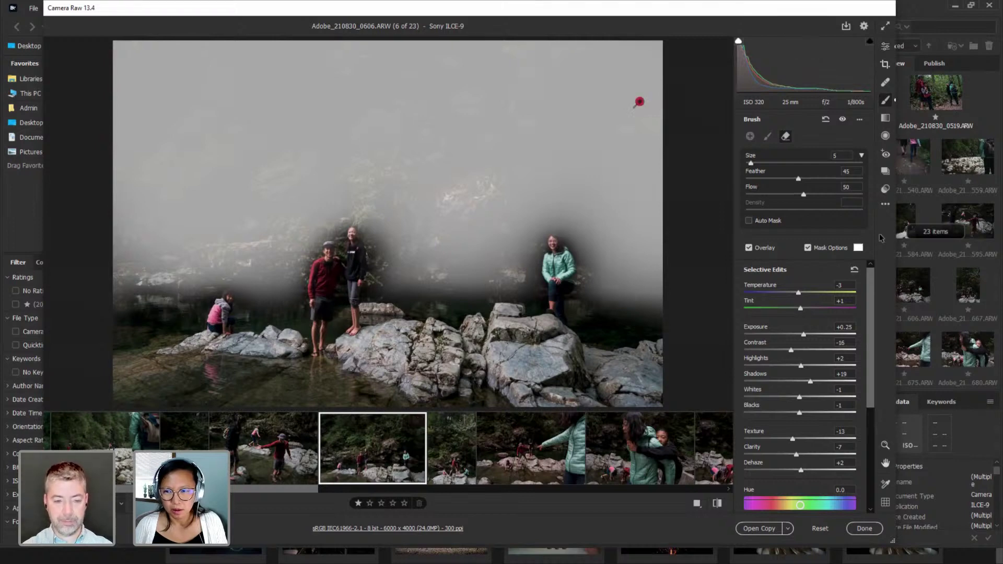
pyautogui.press('alt')
pyautogui.click(808, 249)
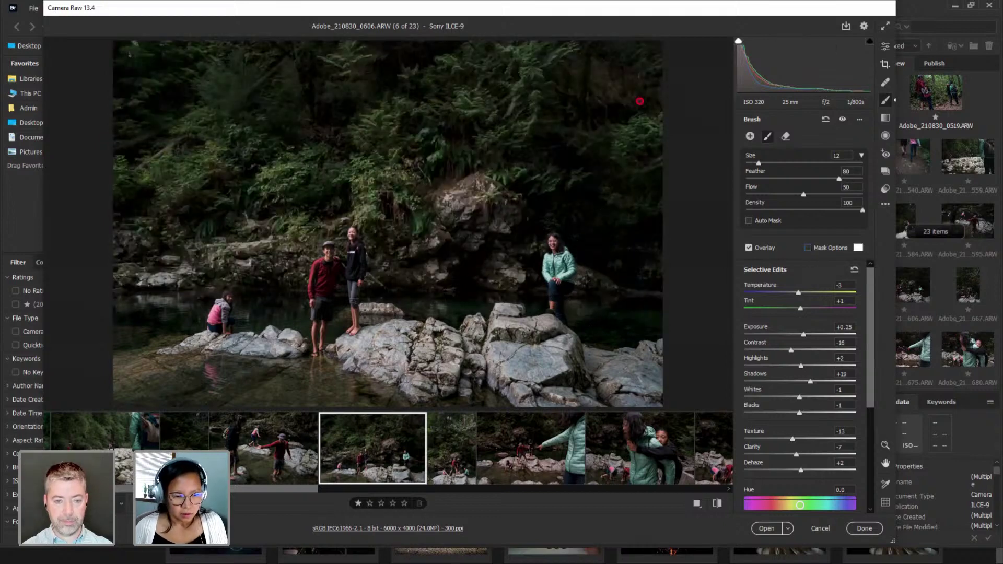
# Inspect the brushed areas around the people at 33% zoom, and compare the full photo with the brush edits off and on.
pyautogui.click(119, 504)
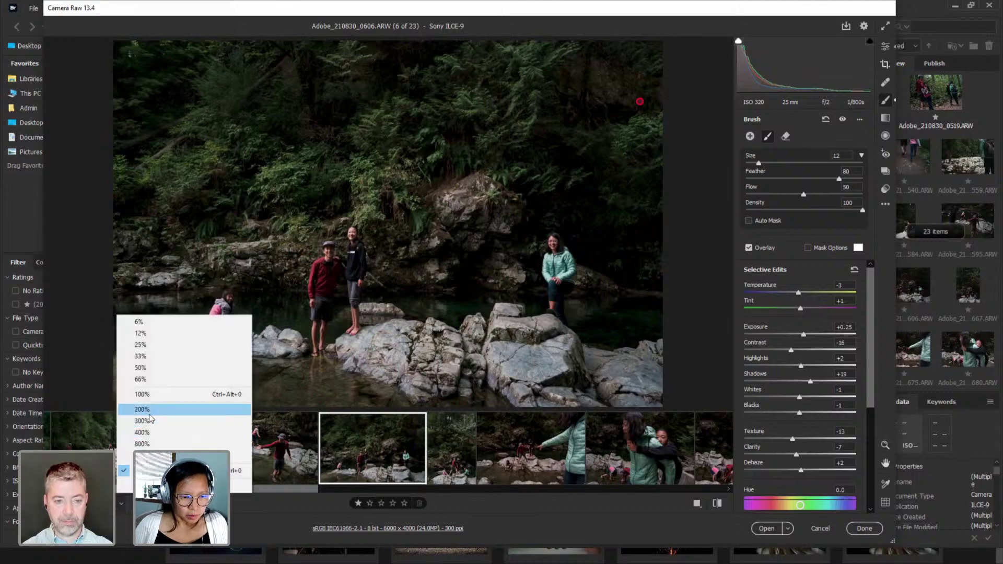
pyautogui.click(147, 356)
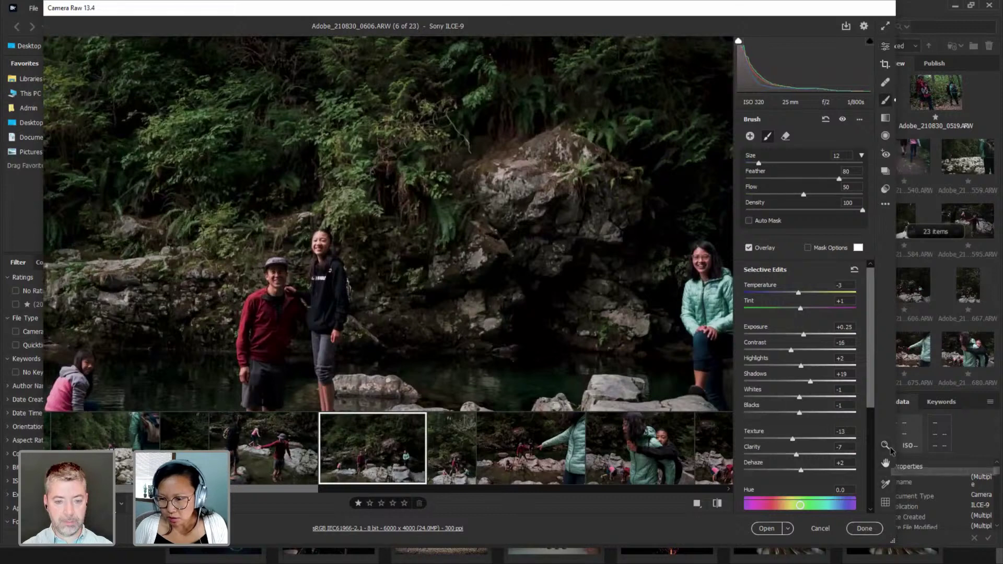
pyautogui.click(885, 463)
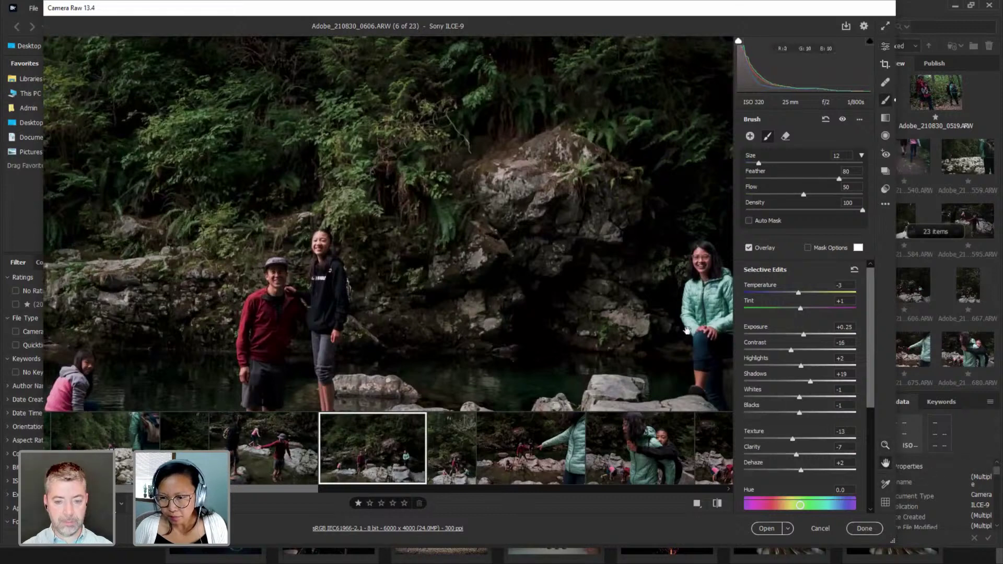
pyautogui.moveTo(703, 321); pyautogui.dragTo(516, 318)
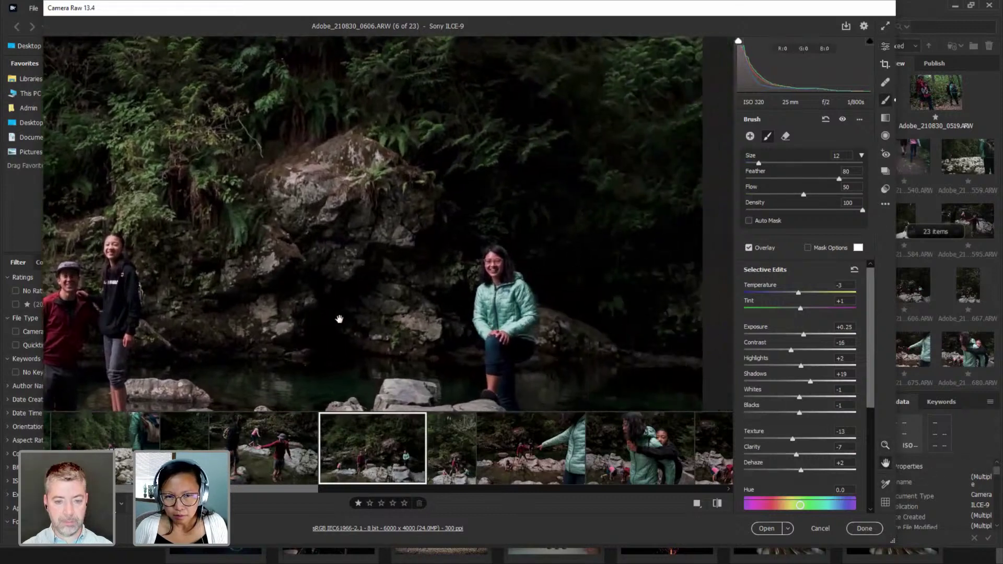
pyautogui.moveTo(311, 323); pyautogui.dragTo(466, 277)
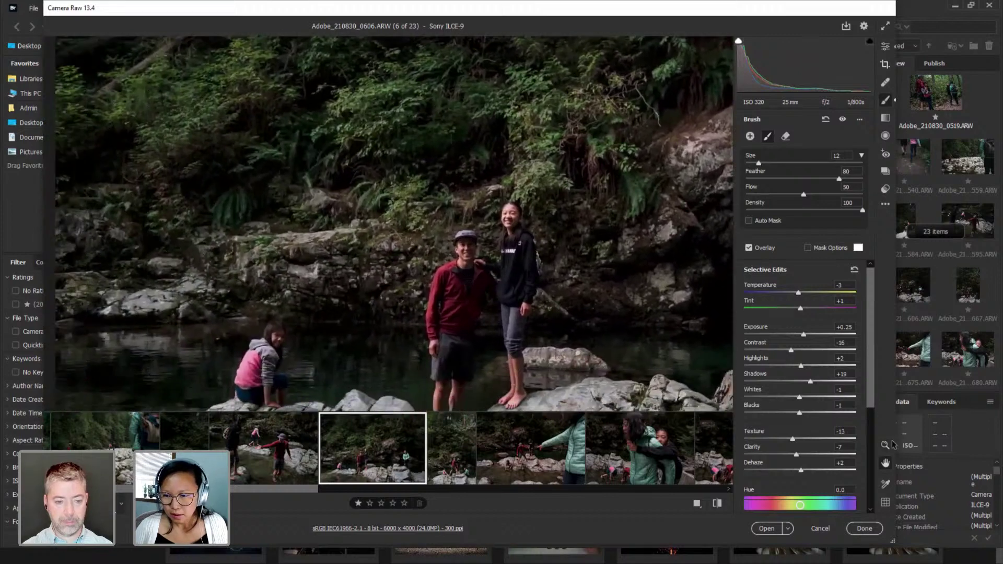
pyautogui.click(121, 506)
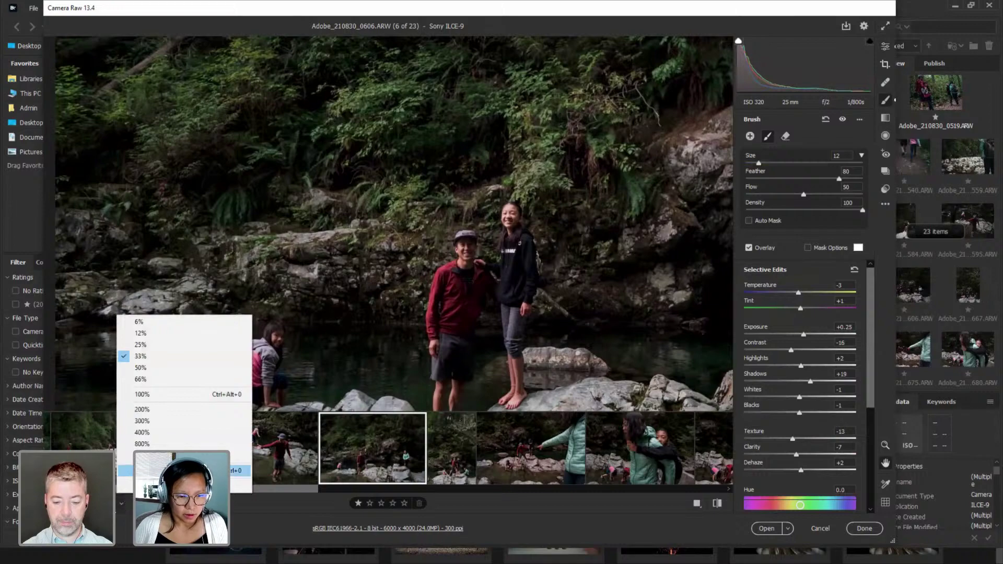
pyautogui.click(120, 468)
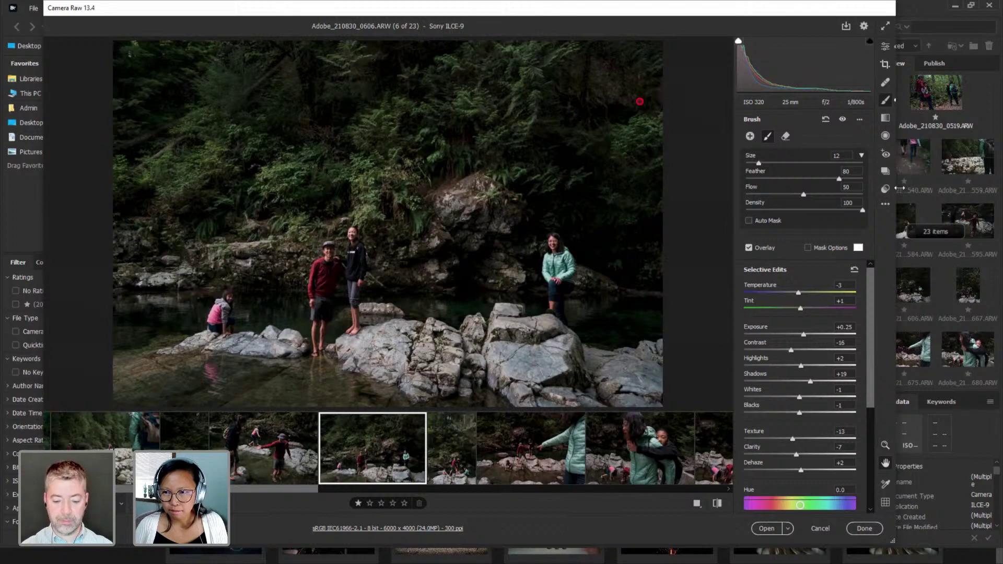
pyautogui.click(844, 120)
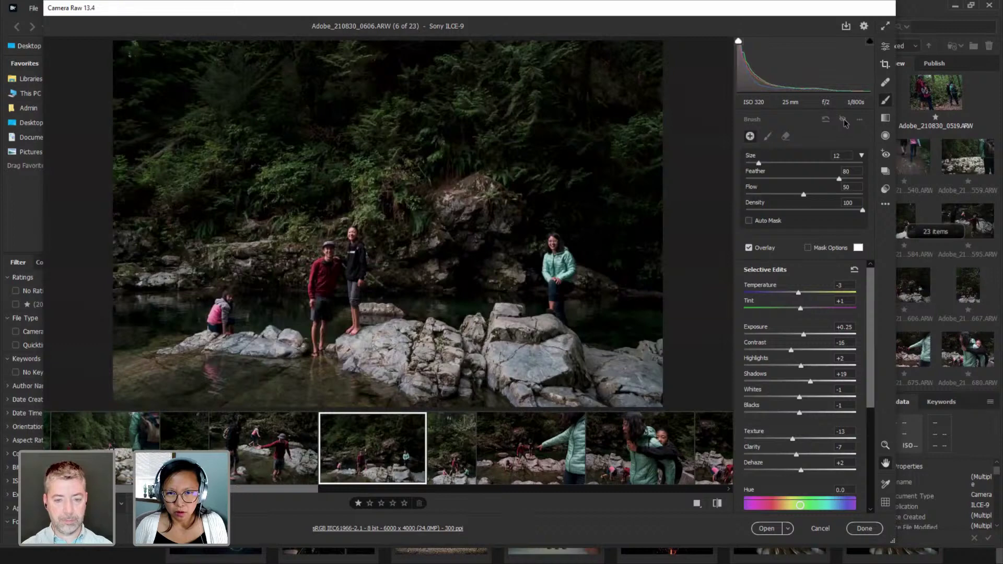
pyautogui.click(843, 121)
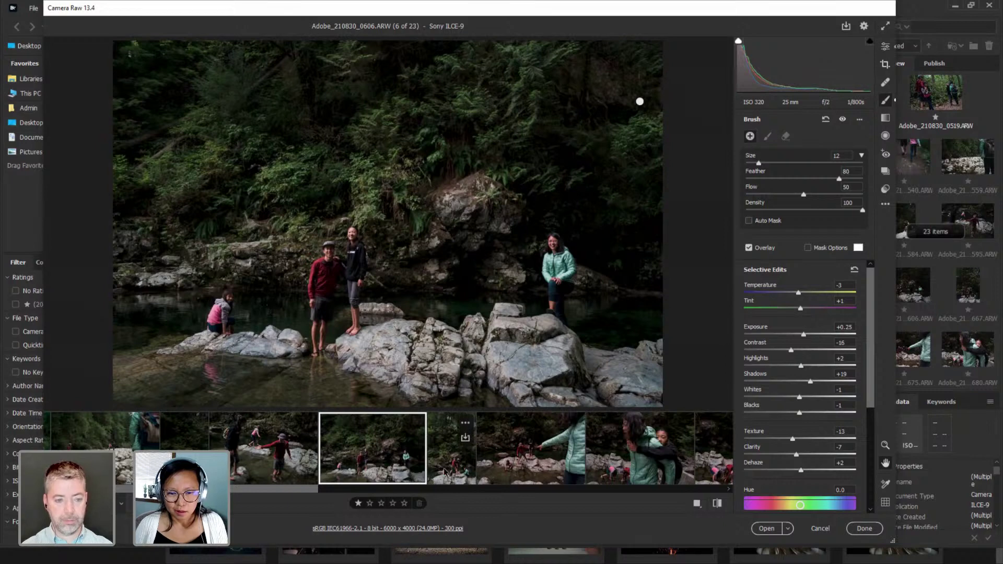
# On photo Adobe_210830_0667, set the manual Optics distortion correction to -7 and check the lens profile options.
pyautogui.click(445, 471)
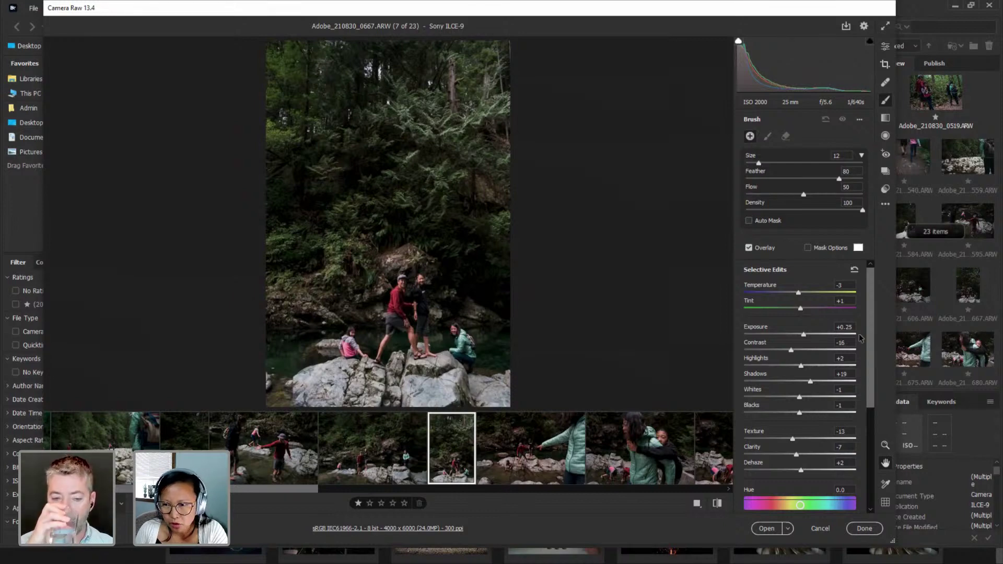
pyautogui.moveTo(869, 335); pyautogui.dragTo(875, 441)
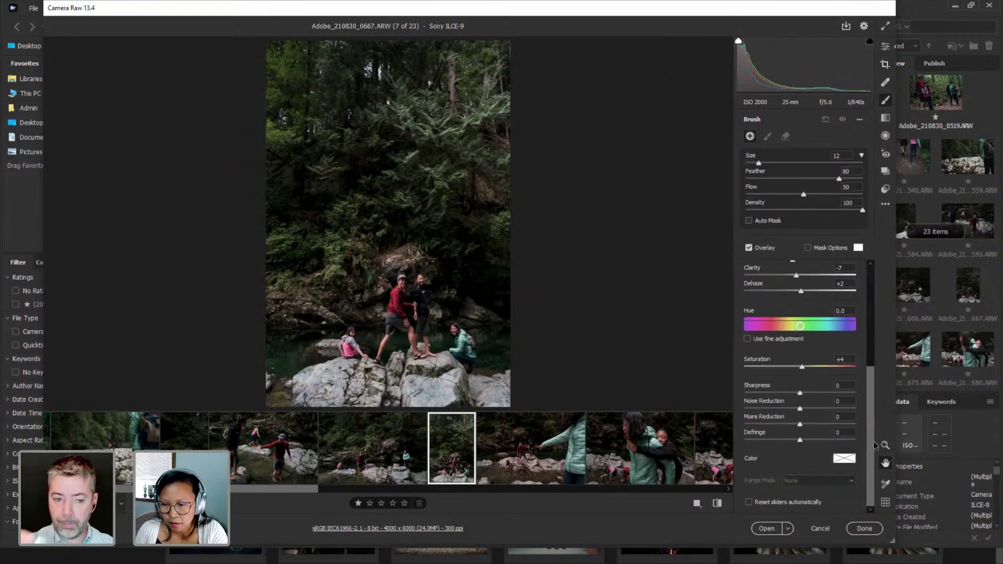
pyautogui.click(892, 45)
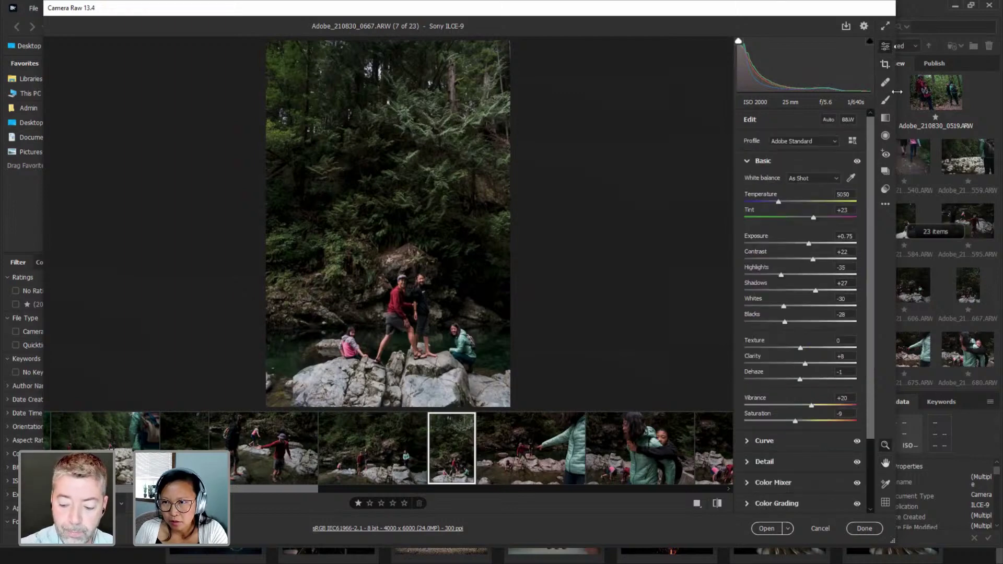
pyautogui.moveTo(873, 138); pyautogui.dragTo(877, 248)
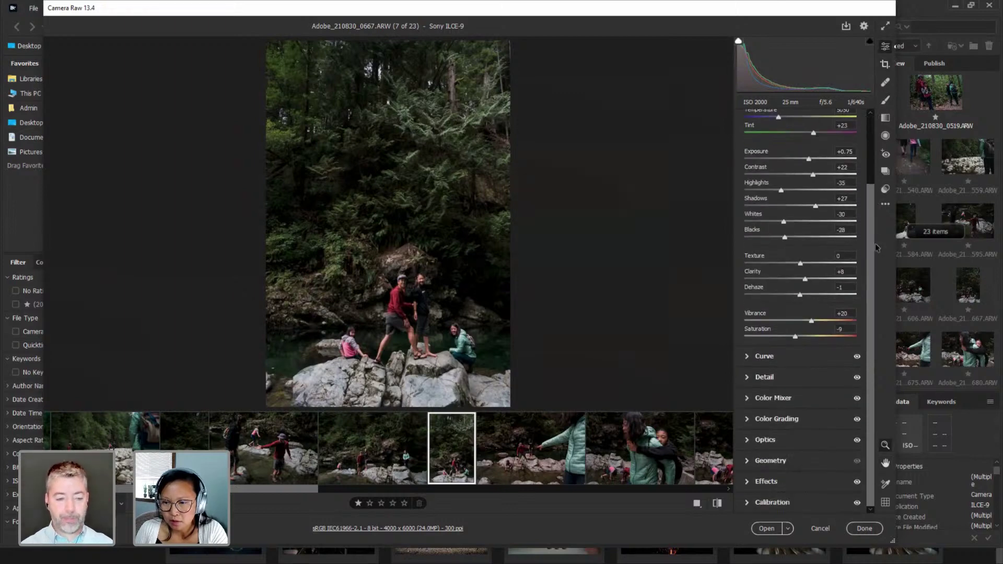
pyautogui.click(746, 443)
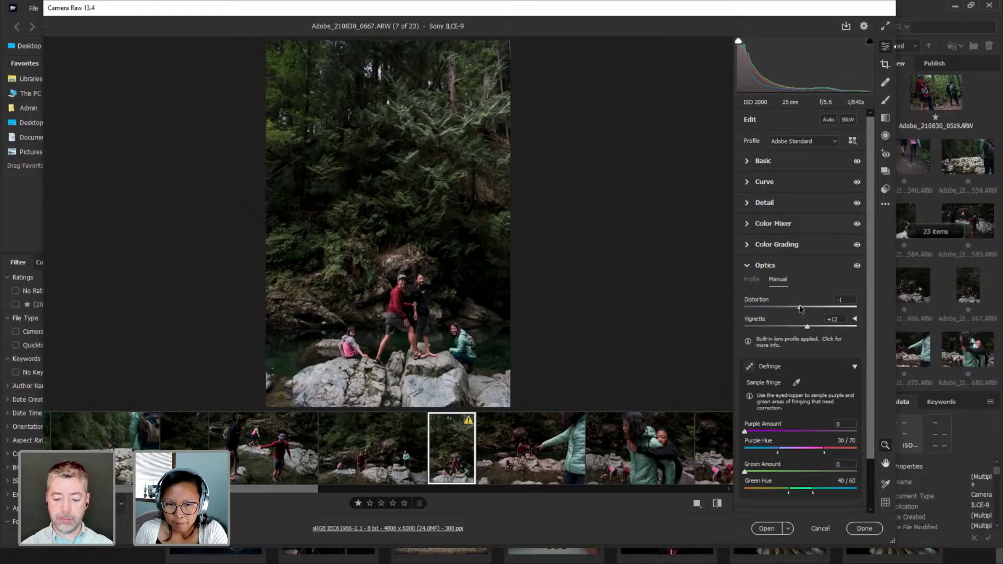
pyautogui.moveTo(800, 309); pyautogui.dragTo(798, 309)
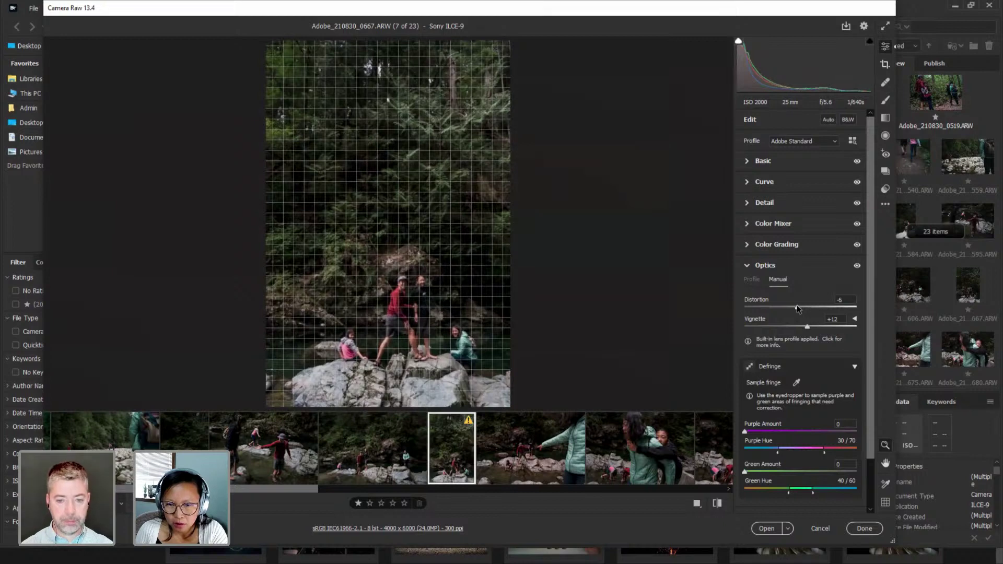
pyautogui.moveTo(798, 309); pyautogui.dragTo(797, 309)
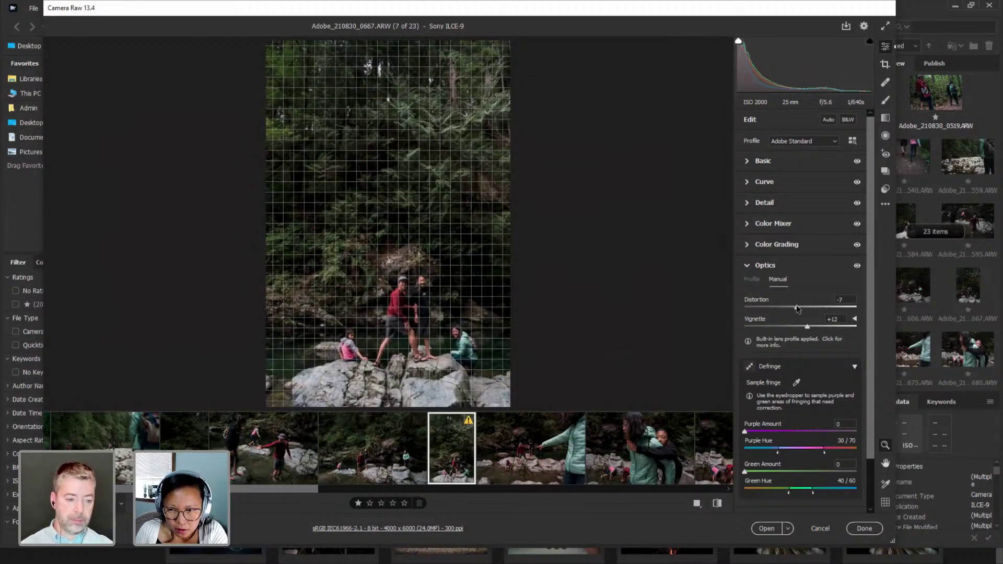
pyautogui.moveTo(797, 308); pyautogui.dragTo(797, 309)
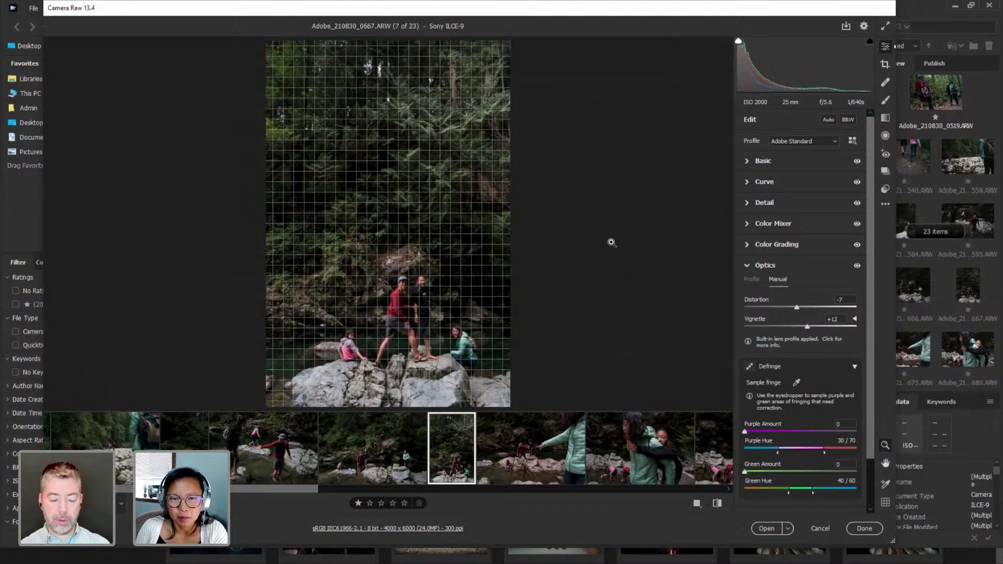
pyautogui.click(752, 281)
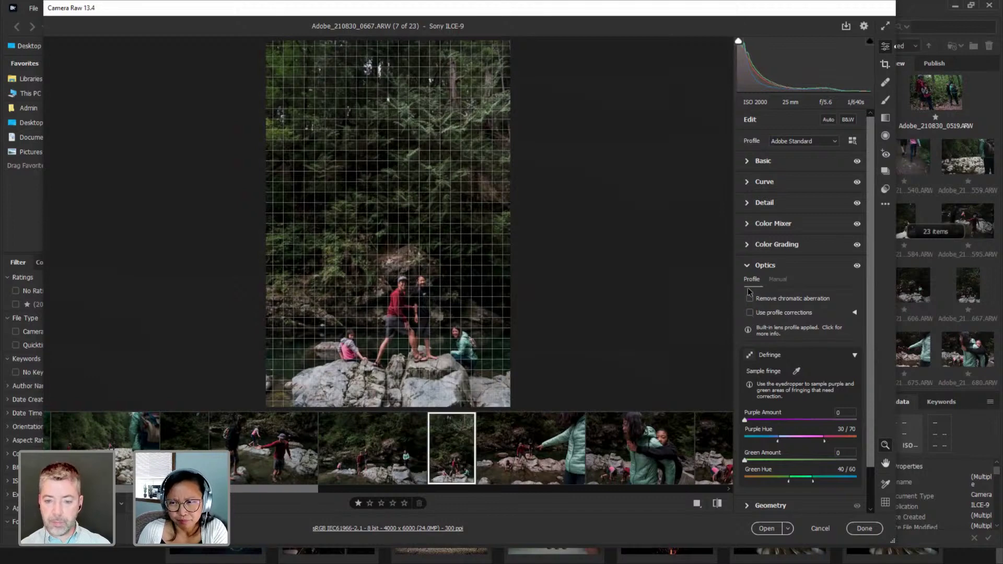
# Set the exposure of photo Adobe_210830_0667 to +0.65 in the Basic adjustments.
pyautogui.click(763, 162)
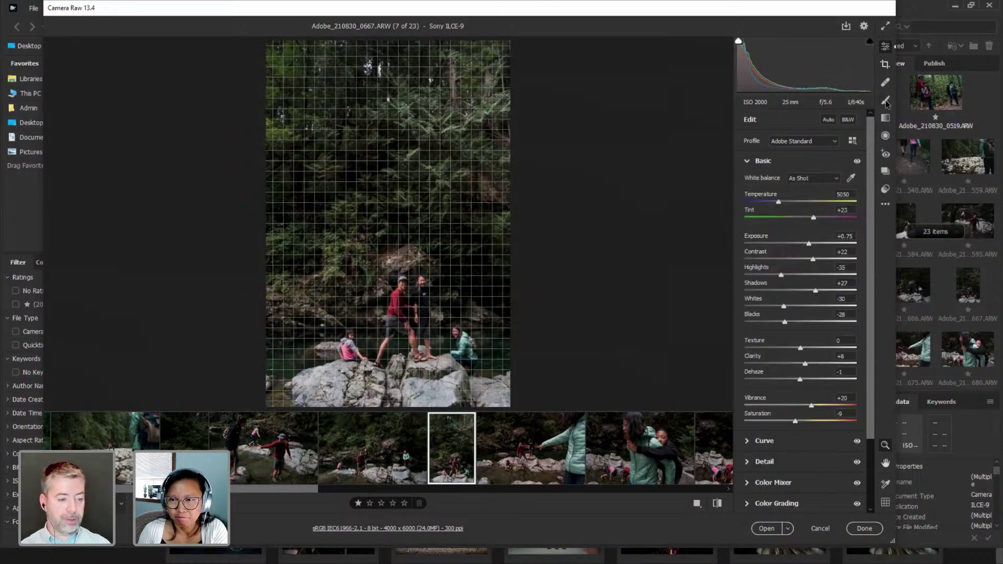
pyautogui.click(801, 244)
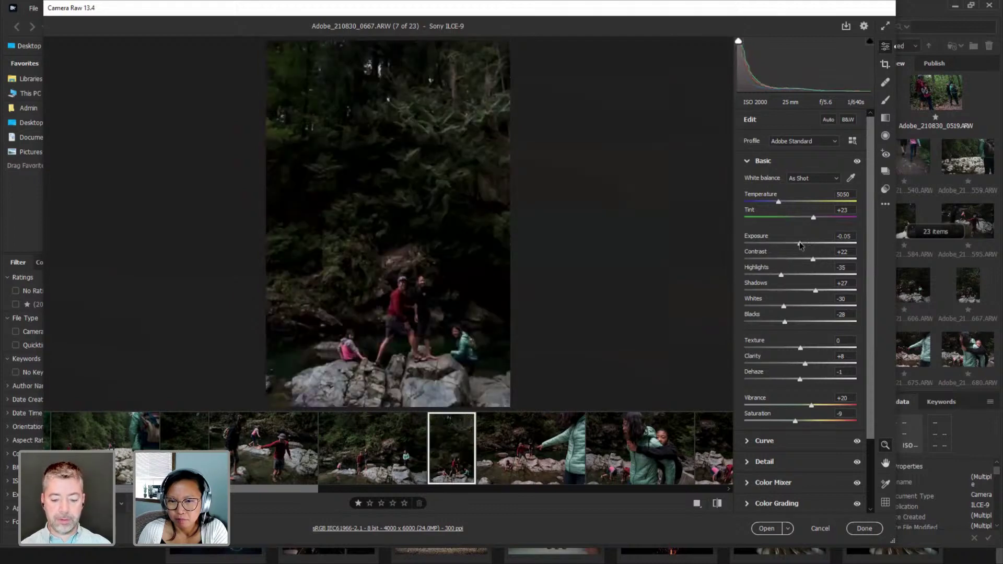
pyautogui.moveTo(801, 245); pyautogui.dragTo(808, 246)
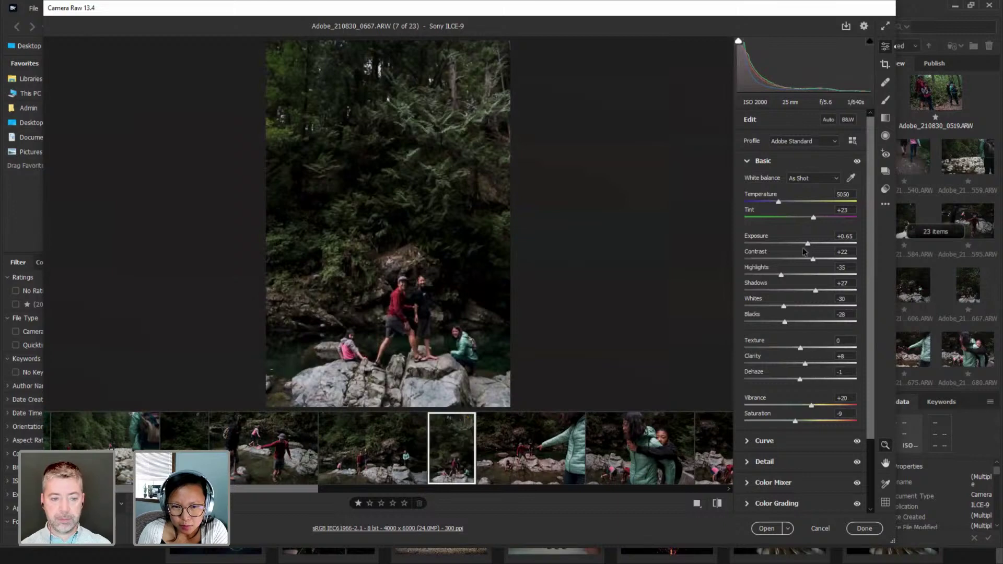
# Compare photos 0675 and 0595, then select all photos with Adobe_210830_0595 as the reference and make its white balance Custom at temperature 4950.
pyautogui.click(539, 470)
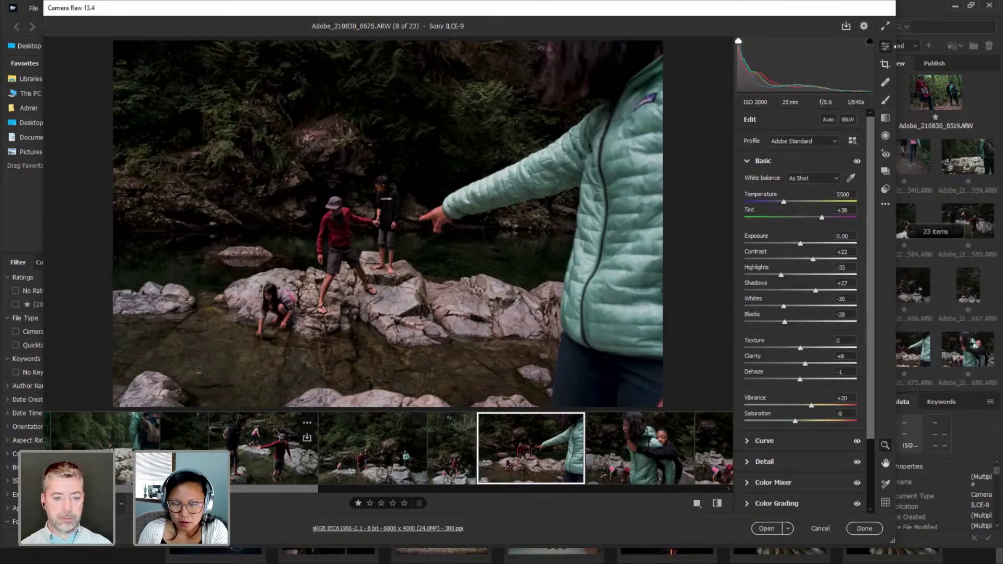
pyautogui.click(252, 454)
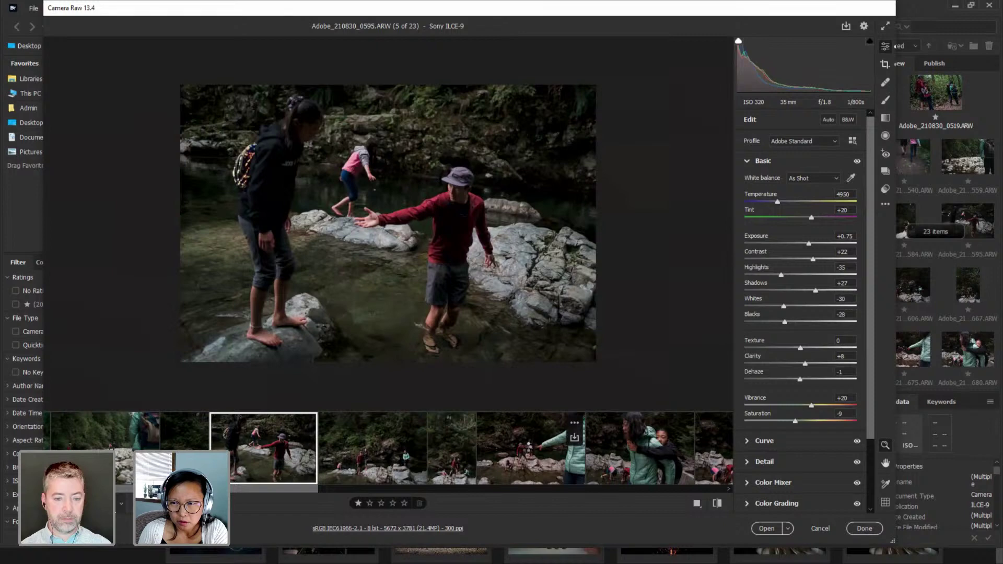
pyautogui.click(527, 449)
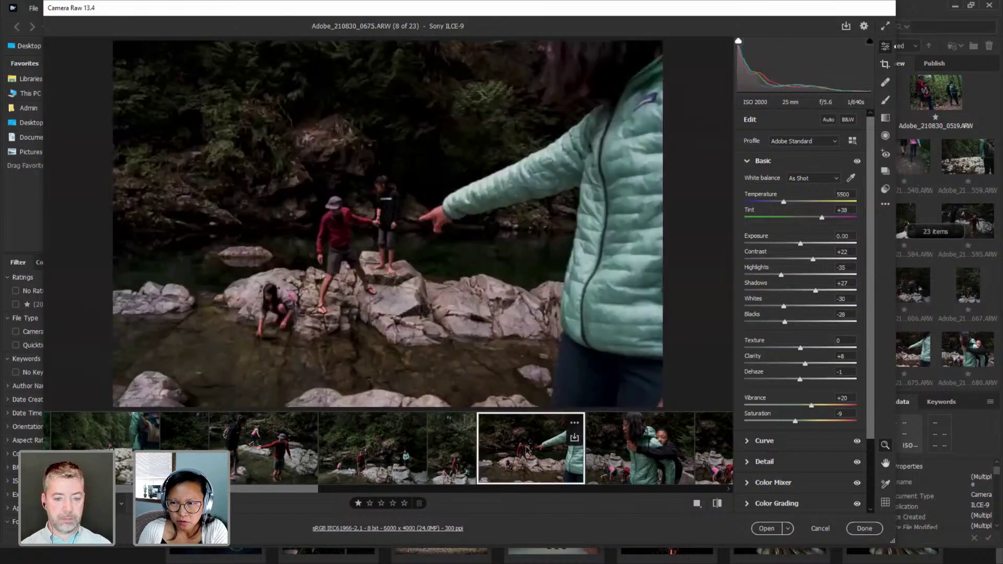
pyautogui.click(269, 449)
pyautogui.click(306, 424)
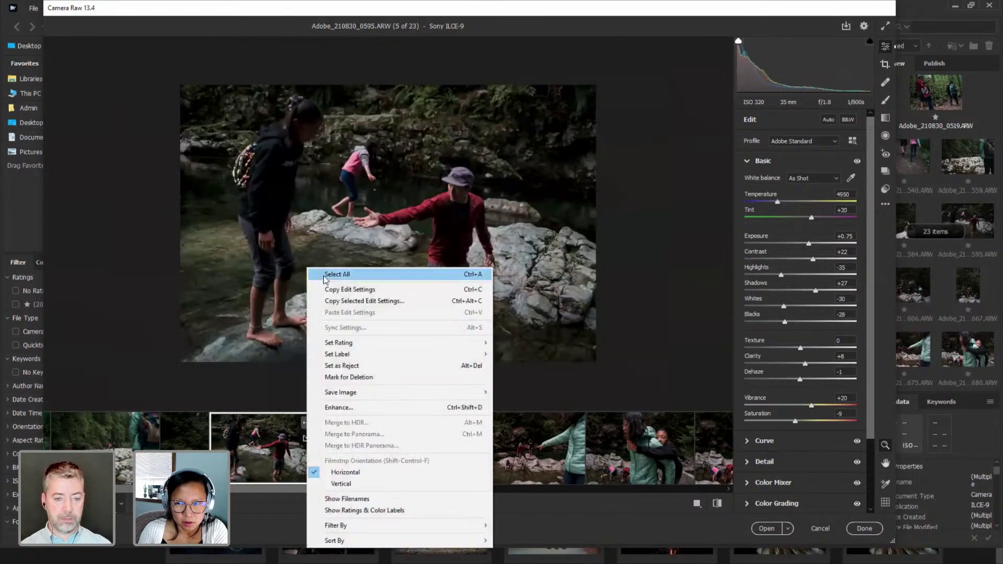
pyautogui.click(325, 276)
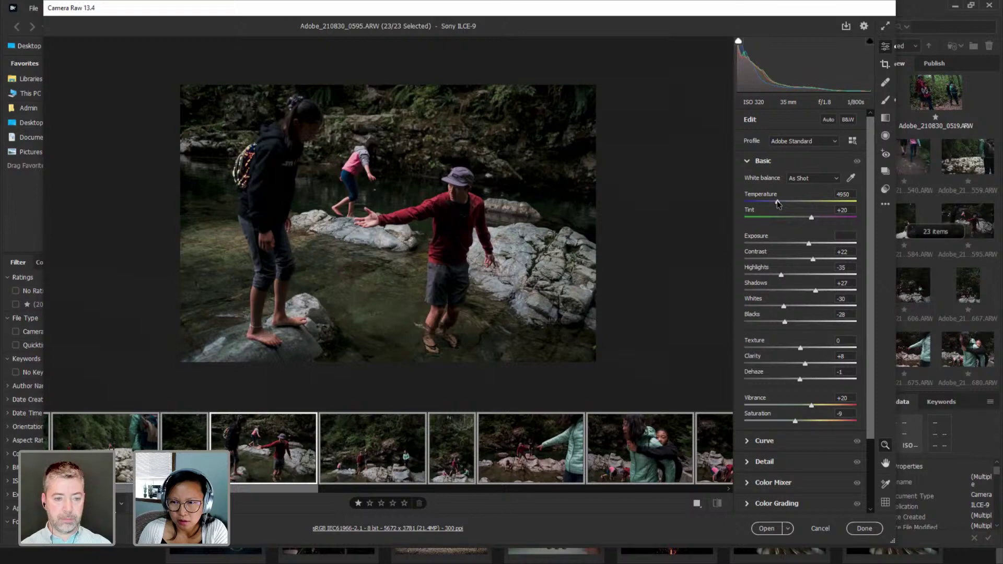
pyautogui.click(778, 203)
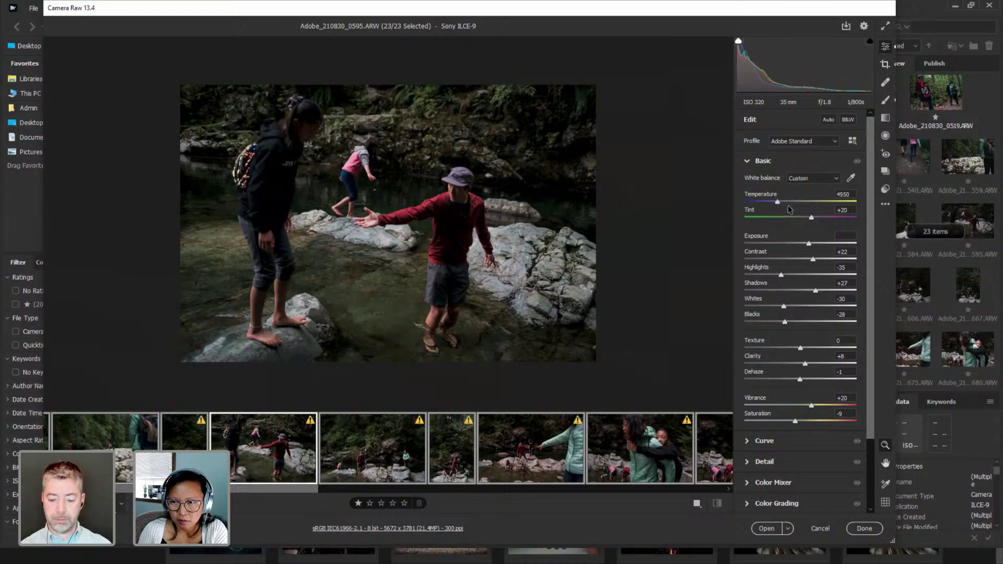
# Synchronize only the White Balance subset across all selected photos.
pyautogui.rightClick(315, 434)
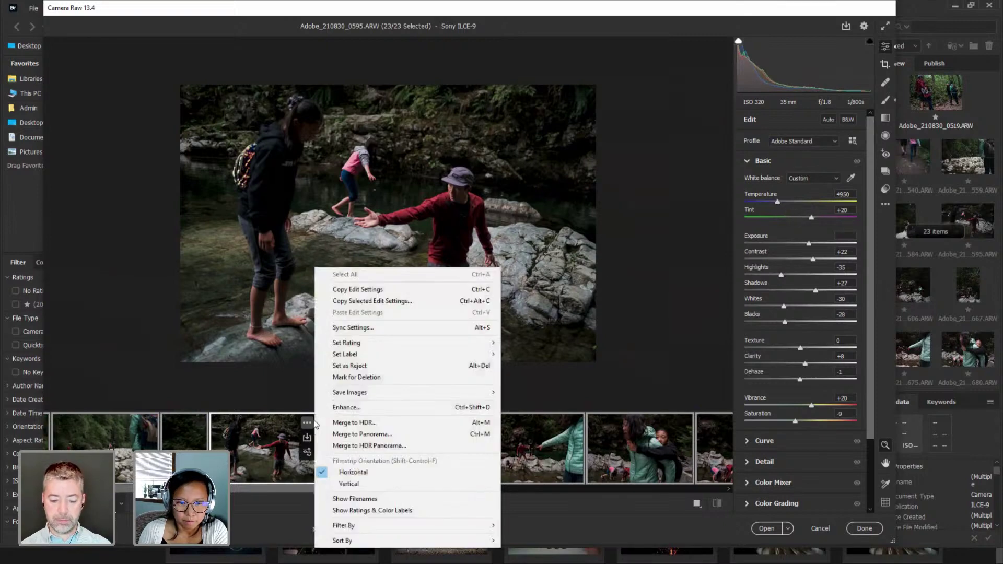
pyautogui.click(350, 327)
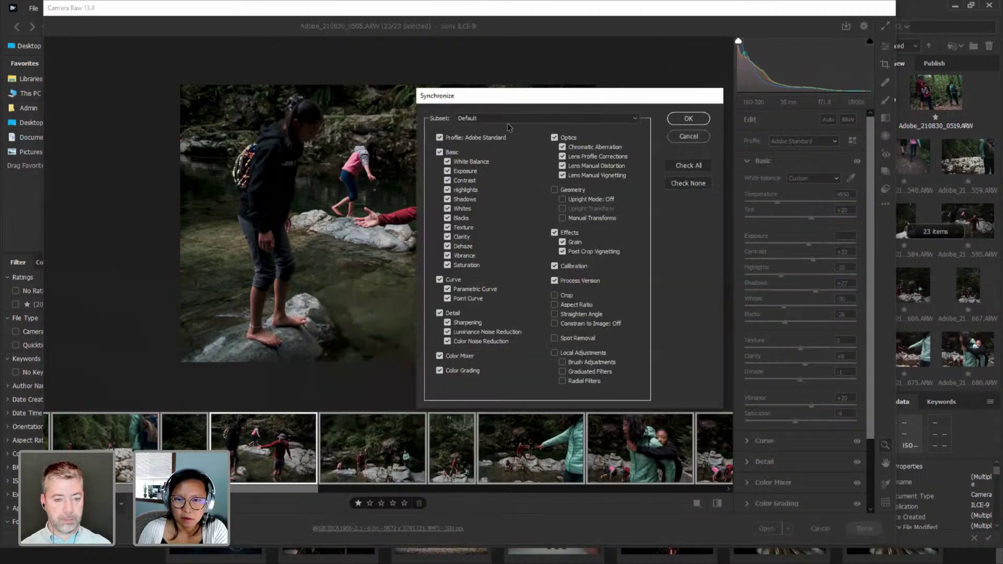
pyautogui.click(506, 119)
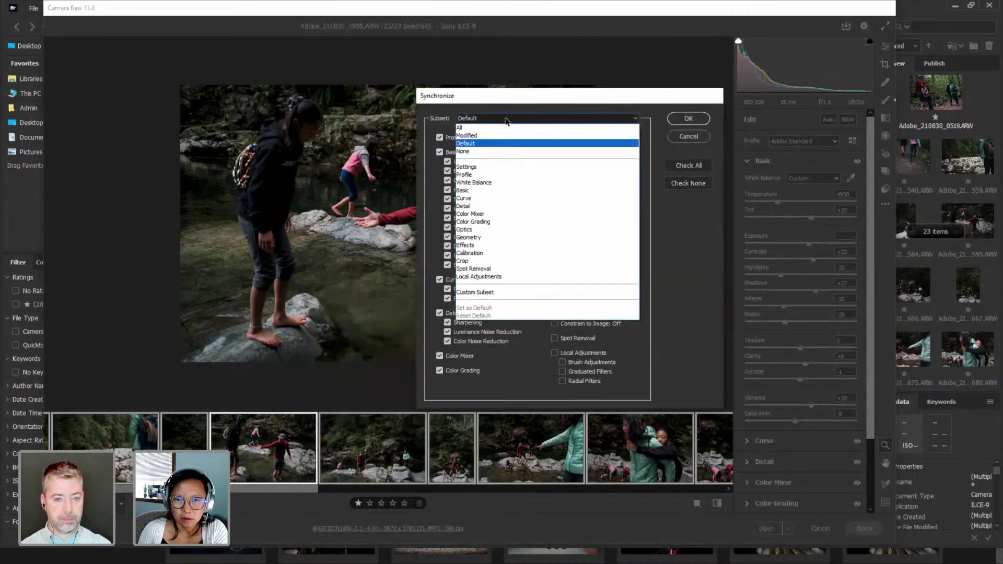
pyautogui.click(495, 183)
pyautogui.click(687, 119)
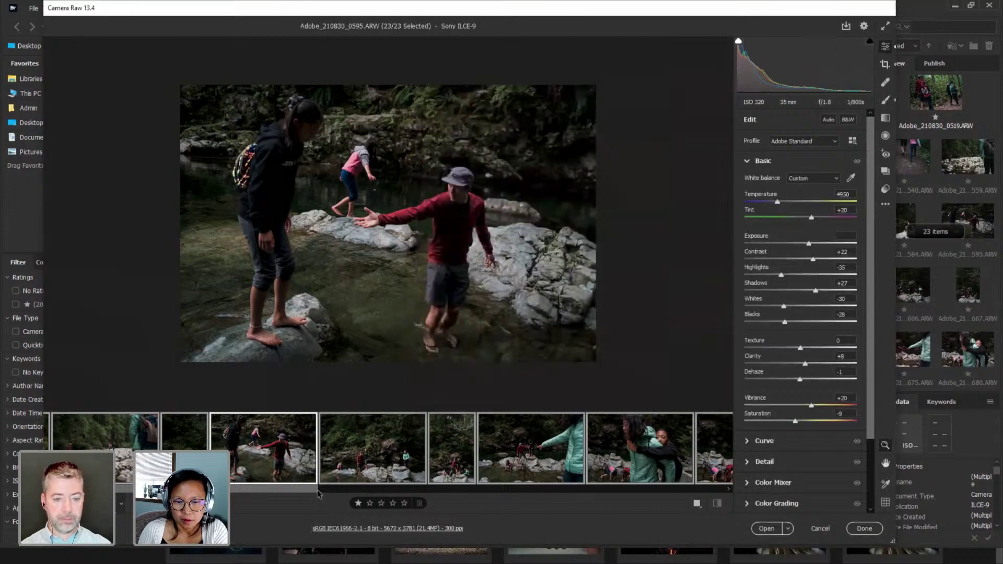
# Set the exposure of photo Adobe_210830_0675 to +0.25.
pyautogui.moveTo(317, 491); pyautogui.dragTo(369, 493)
pyautogui.click(366, 467)
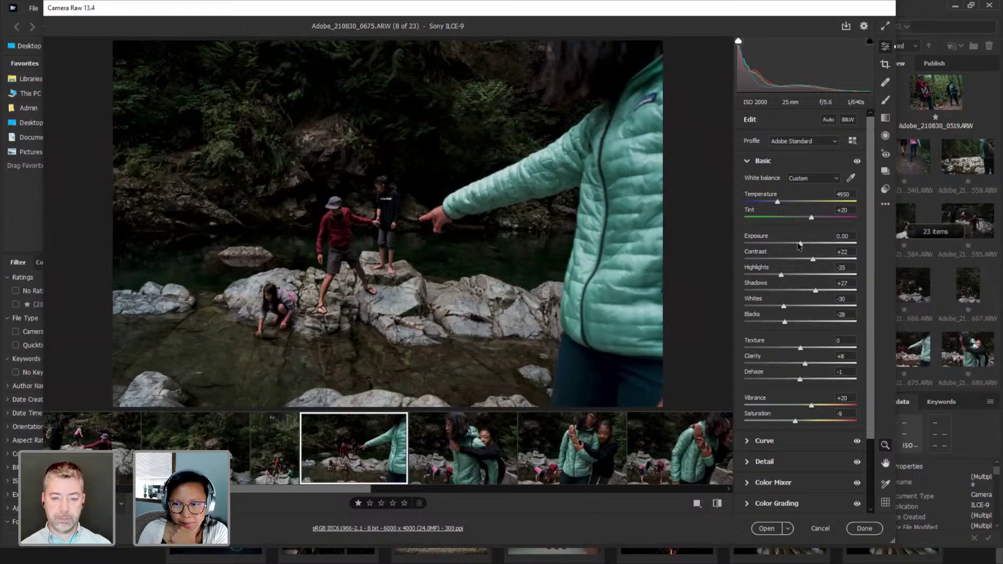
pyautogui.moveTo(799, 244); pyautogui.dragTo(805, 246)
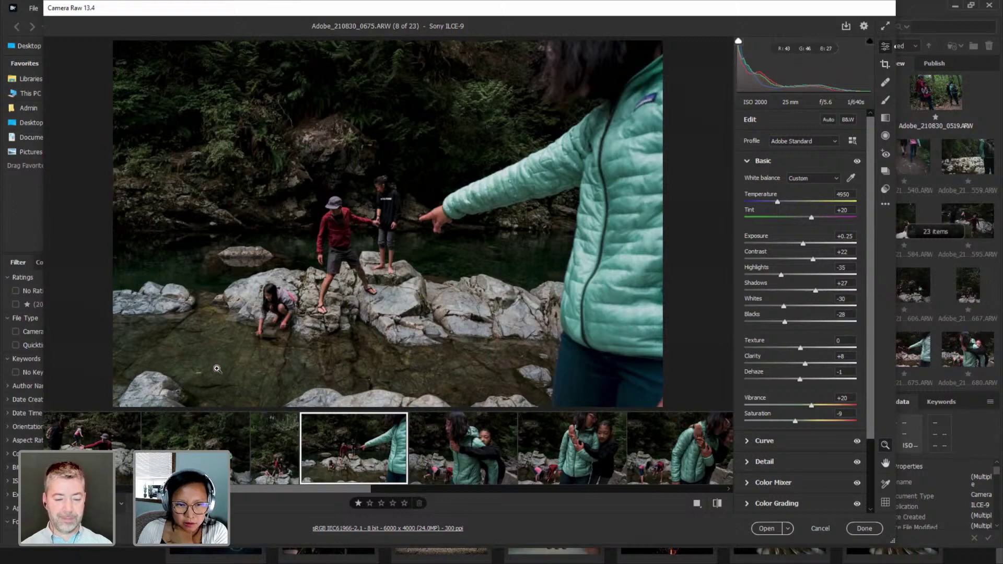
# Review photos 0680, 0696 and 0699, then apply the custom BW preset to Adobe_210830_0680 and set its clarity to +13.
pyautogui.click(430, 466)
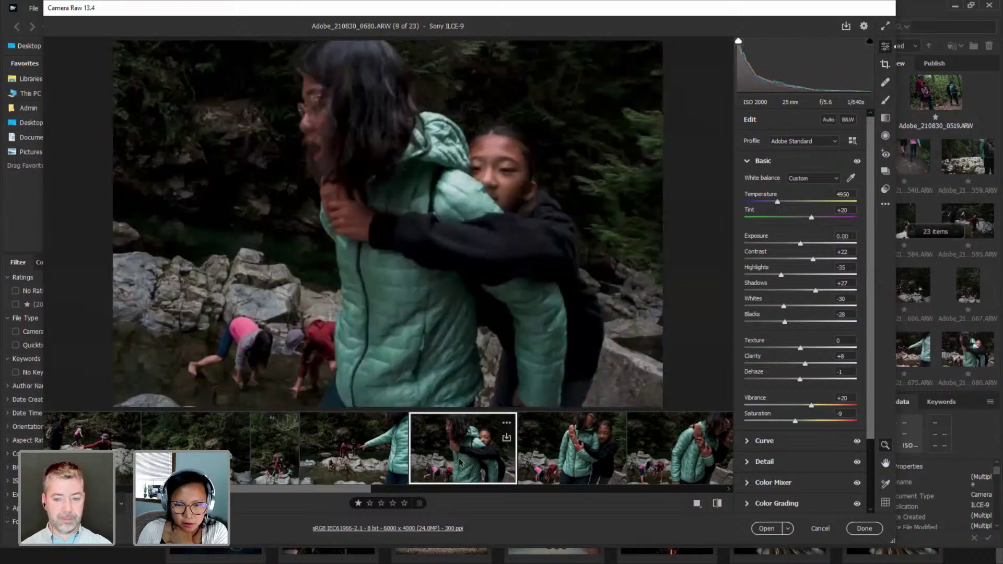
pyautogui.moveTo(363, 494); pyautogui.dragTo(414, 495)
pyautogui.click(405, 468)
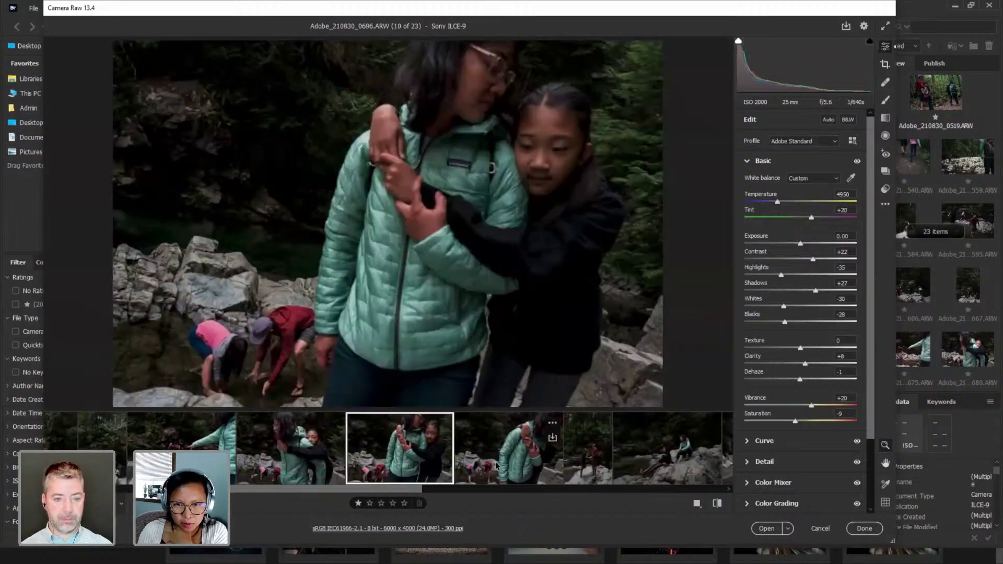
pyautogui.click(483, 462)
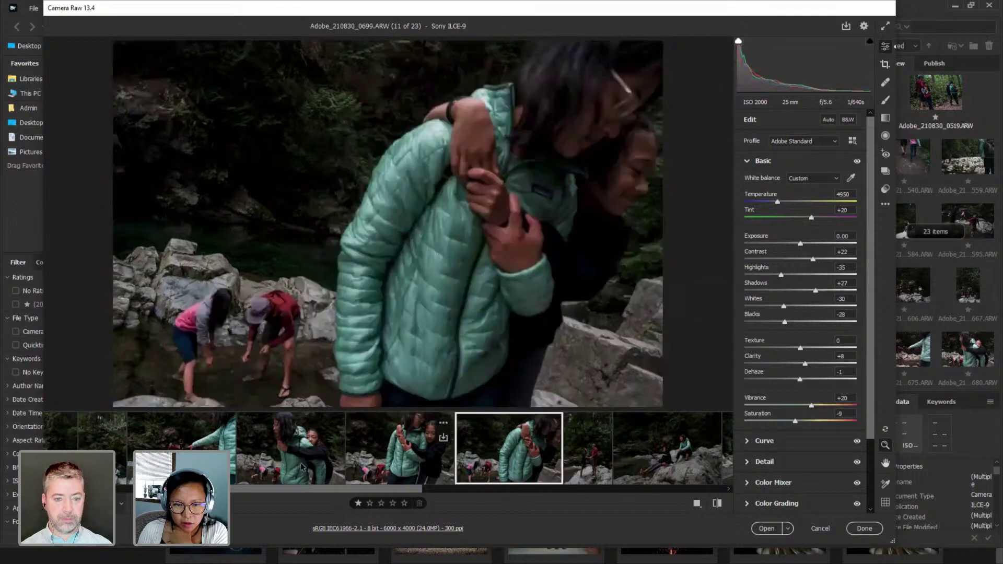
pyautogui.click(302, 467)
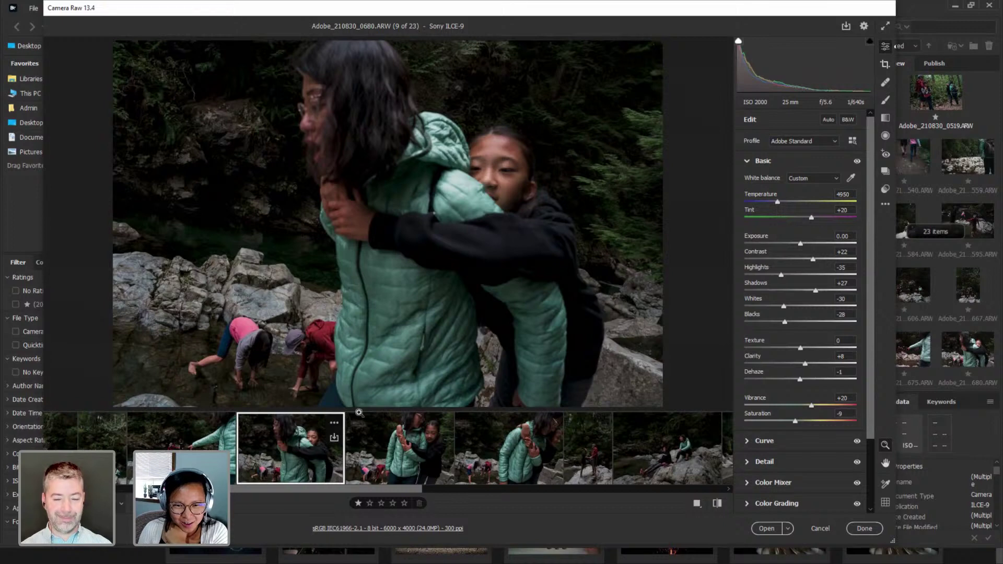
pyautogui.click(887, 190)
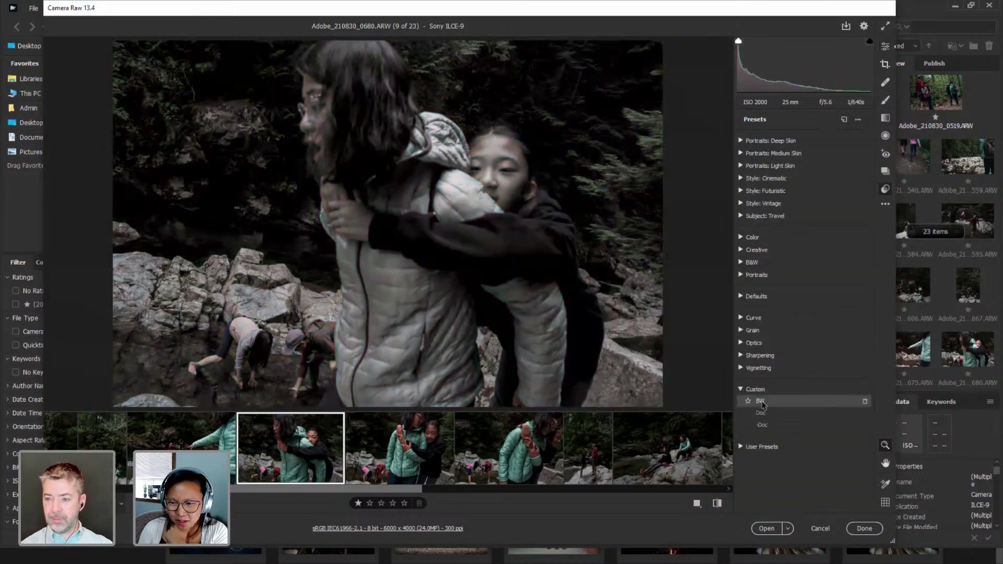
pyautogui.click(763, 404)
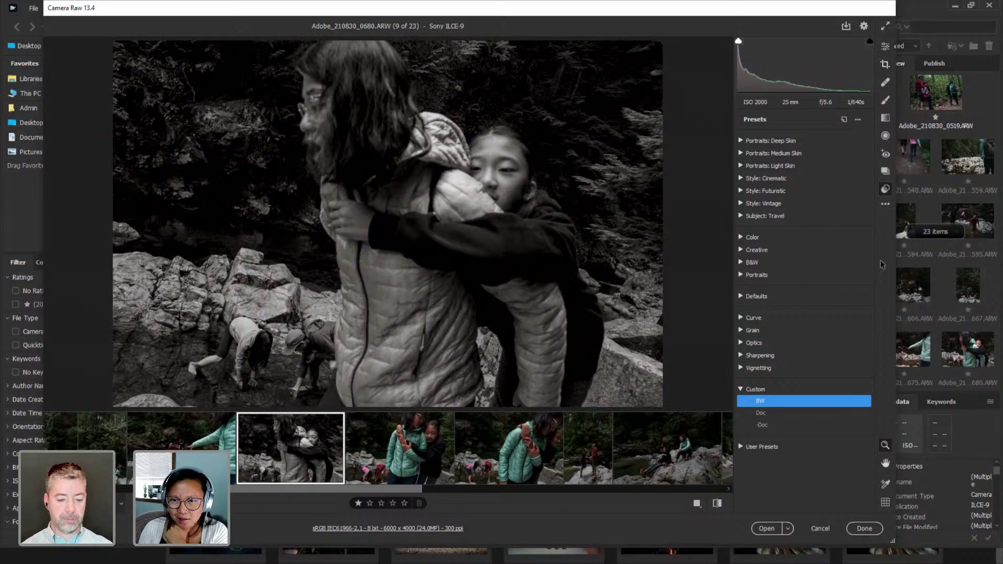
pyautogui.press('e')
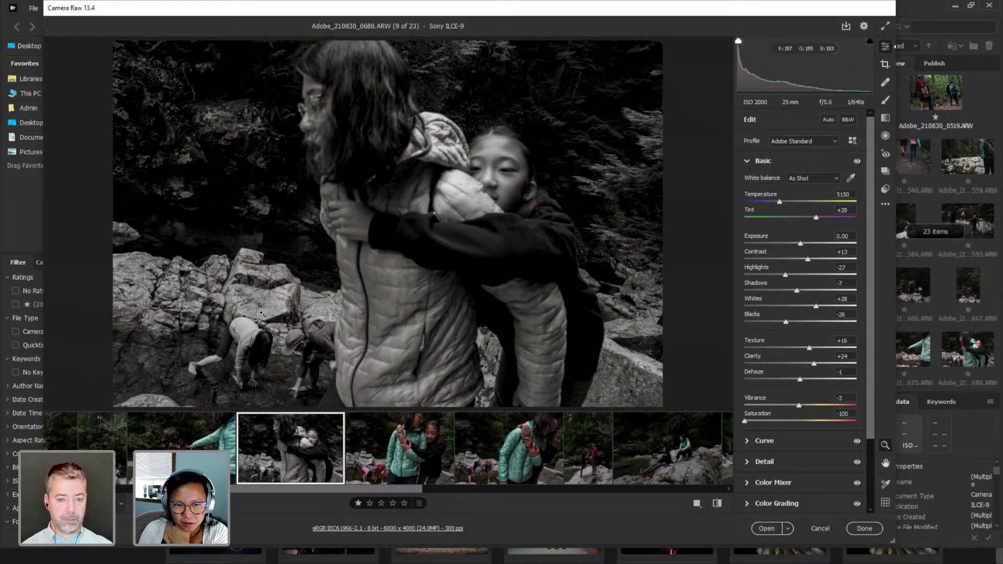
pyautogui.moveTo(820, 366); pyautogui.dragTo(809, 366)
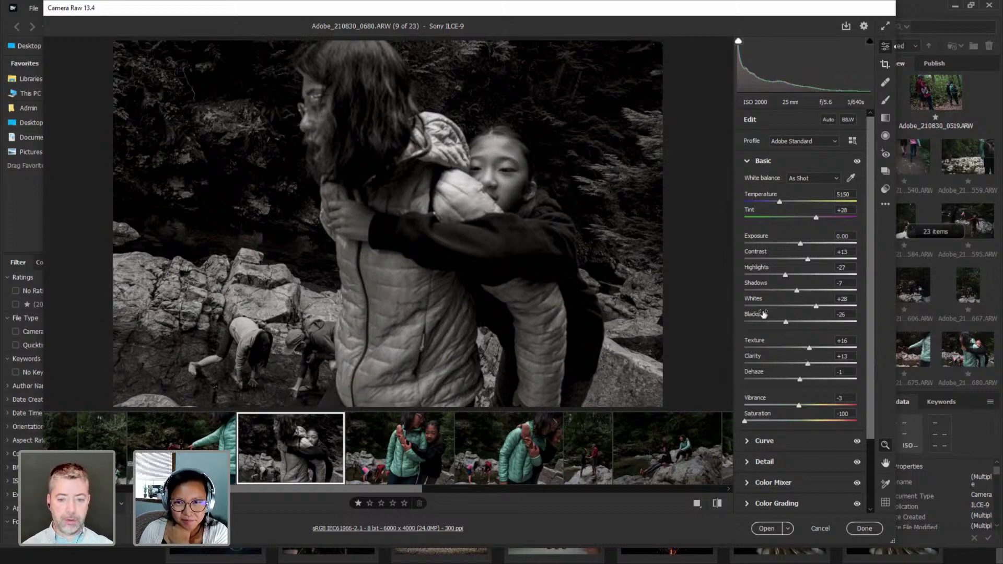
# Brush a local adjustment over the dark foliage background of photo Adobe_210830_0680 with brush size 16, exposure -0.05, contrast -17 and texture -14.
pyautogui.click(886, 100)
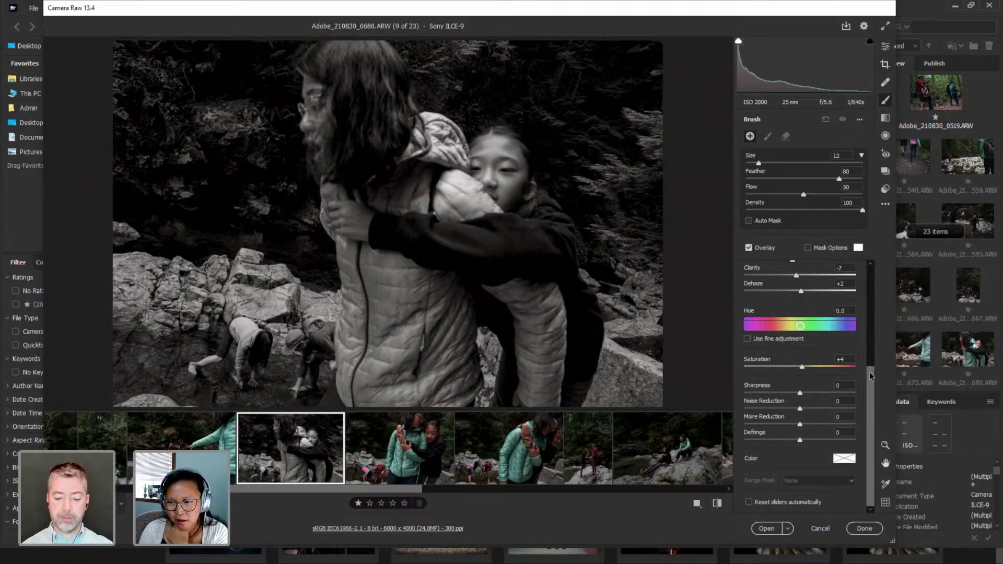
pyautogui.moveTo(872, 376); pyautogui.dragTo(875, 270)
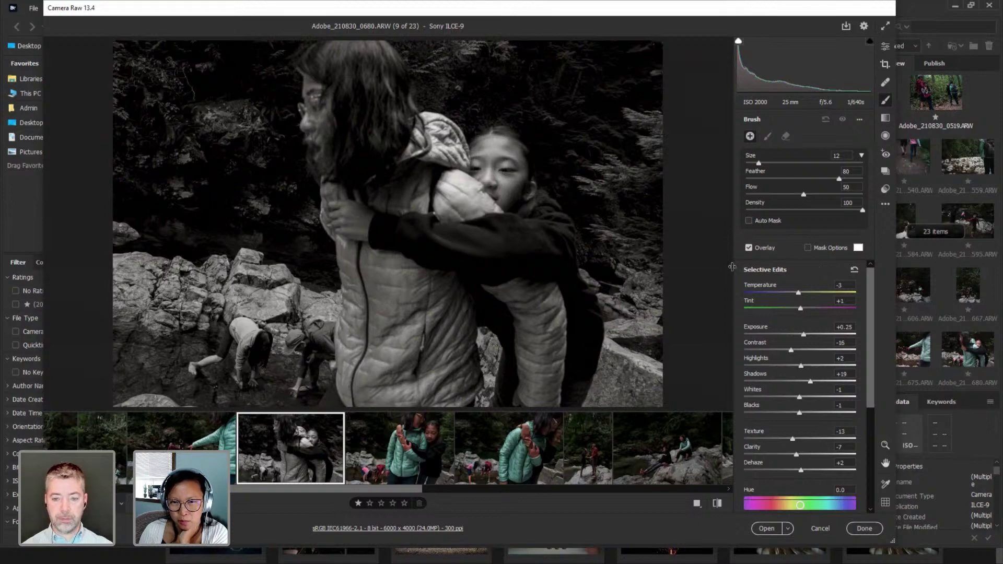
pyautogui.click(798, 337)
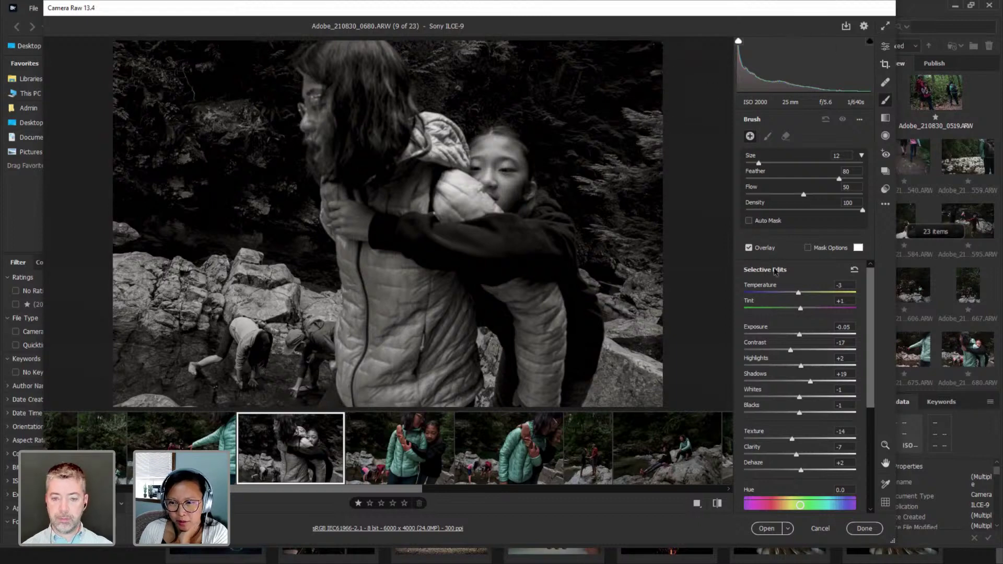
pyautogui.press(']')
pyautogui.press(']')
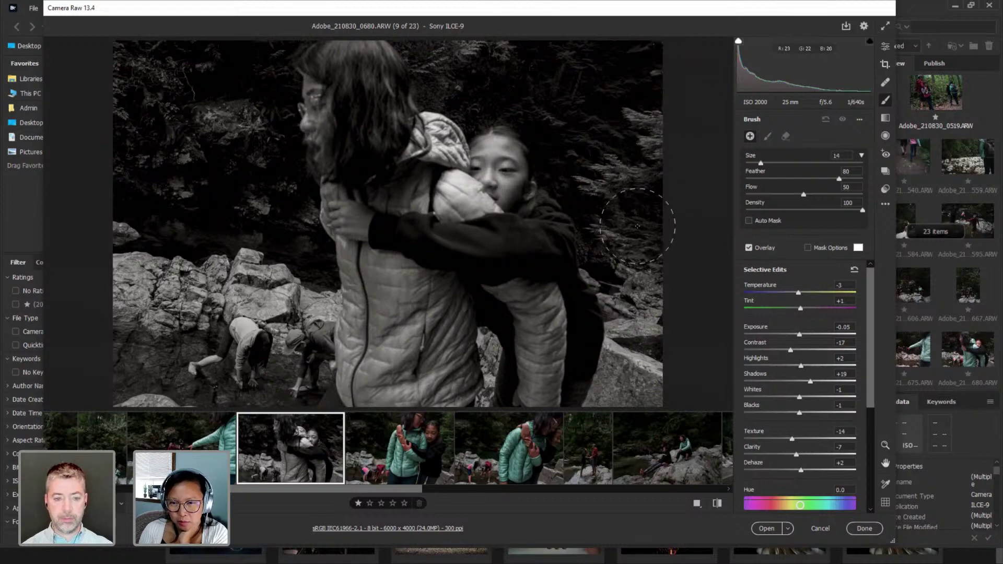
pyautogui.click(638, 205)
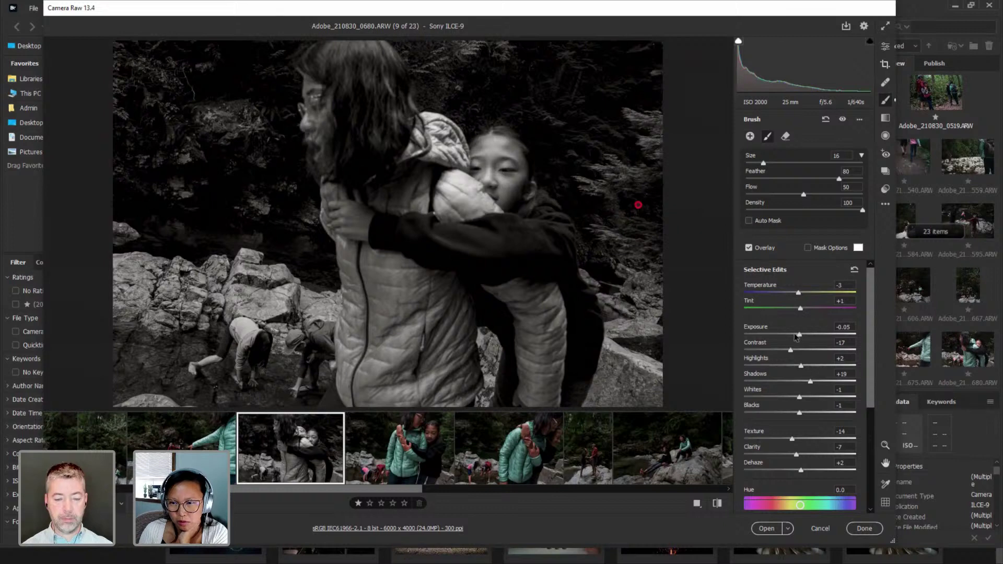
# Set the background brush adjustment's exposure to -0.10, highlights to -7 and shadows to -4.
pyautogui.moveTo(800, 337); pyautogui.dragTo(799, 337)
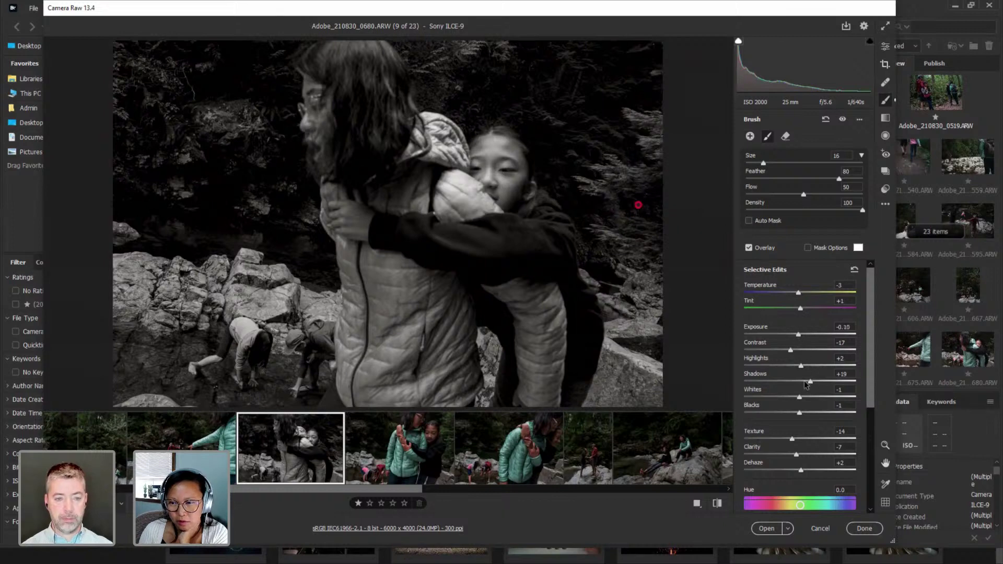
pyautogui.moveTo(811, 381)
pyautogui.mouseDown()
pyautogui.moveTo(797, 365)
pyautogui.moveTo(798, 381)
pyautogui.mouseUp()
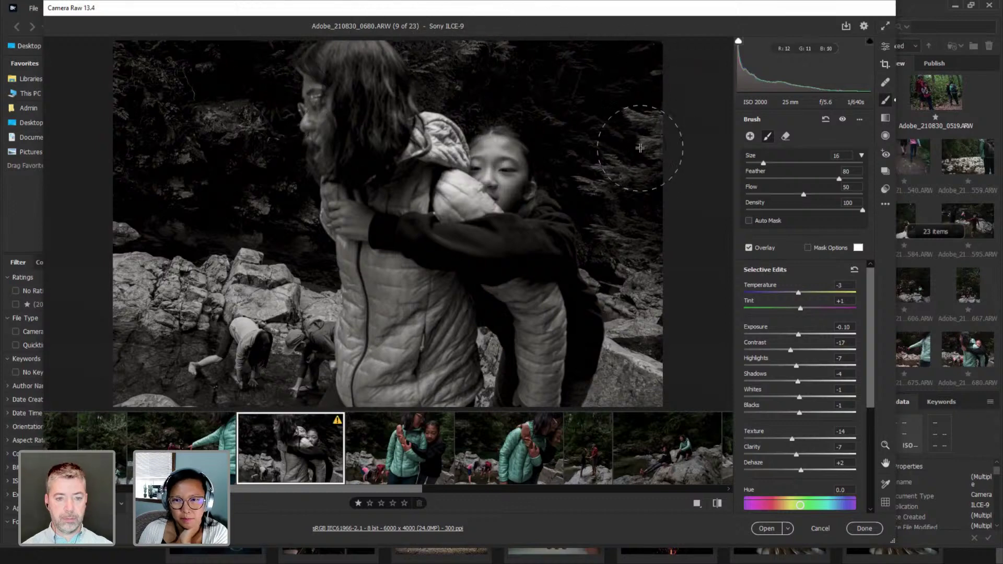
pyautogui.click(638, 205)
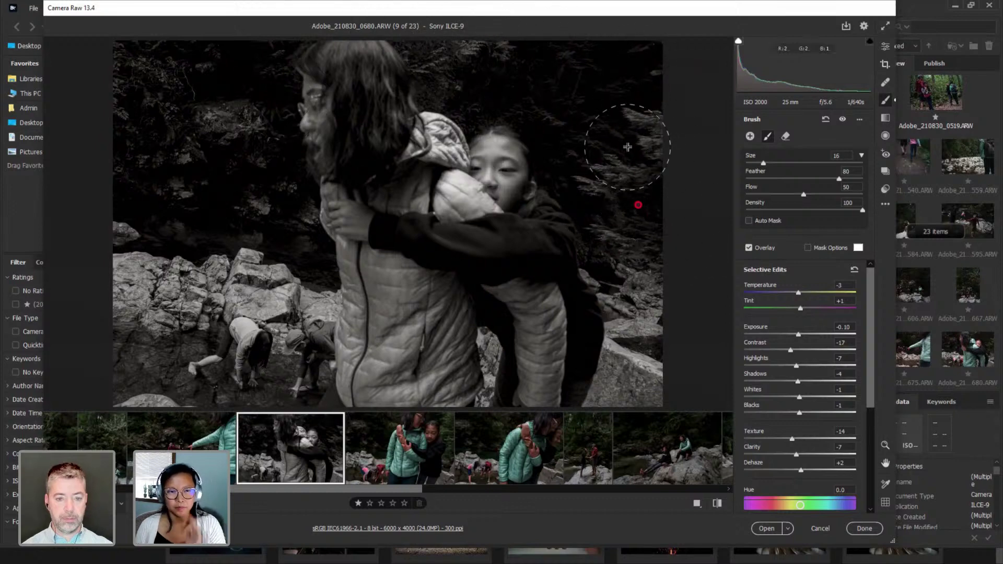
# Display the brush mask, erase it from the two embracing figures with a size 5 eraser, and hide the mask again.
pyautogui.click(809, 250)
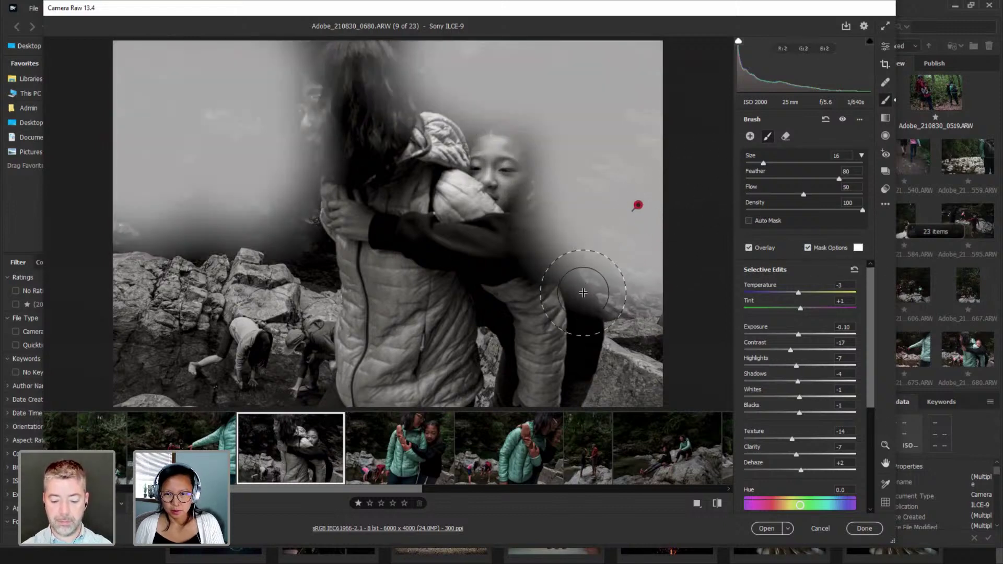
pyautogui.press('alt')
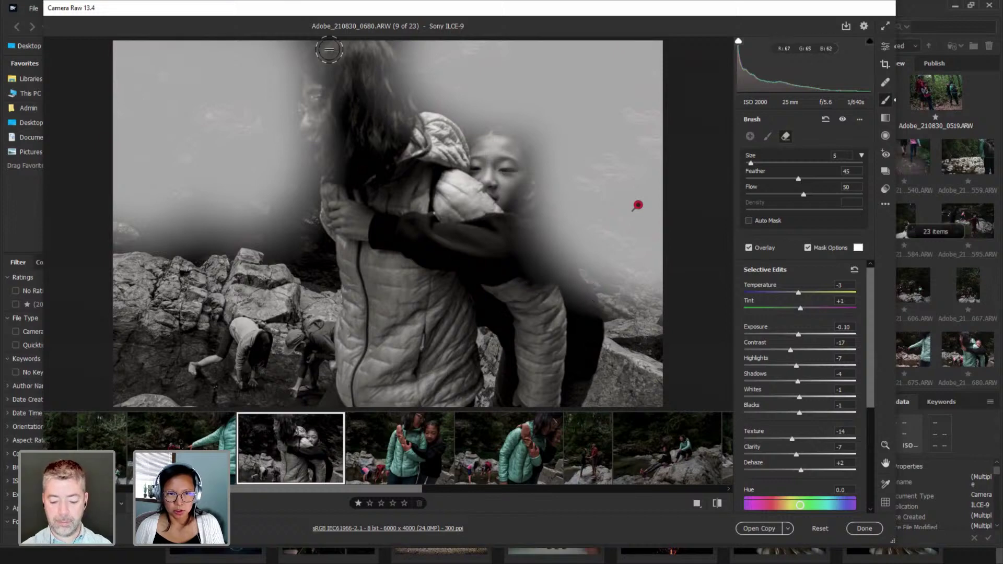
pyautogui.moveTo(329, 49)
pyautogui.mouseDown()
pyautogui.moveTo(315, 116)
pyautogui.moveTo(328, 165)
pyautogui.moveTo(337, 41)
pyautogui.moveTo(375, 181)
pyautogui.moveTo(391, 46)
pyautogui.moveTo(403, 160)
pyautogui.moveTo(397, 113)
pyautogui.moveTo(430, 143)
pyautogui.moveTo(448, 135)
pyautogui.moveTo(461, 162)
pyautogui.moveTo(511, 145)
pyautogui.moveTo(519, 234)
pyautogui.moveTo(508, 164)
pyautogui.moveTo(520, 220)
pyautogui.moveTo(544, 227)
pyautogui.moveTo(570, 262)
pyautogui.moveTo(584, 306)
pyautogui.moveTo(521, 253)
pyautogui.mouseUp()
pyautogui.moveTo(364, 129)
pyautogui.mouseDown()
pyautogui.moveTo(346, 247)
pyautogui.moveTo(431, 272)
pyautogui.mouseUp()
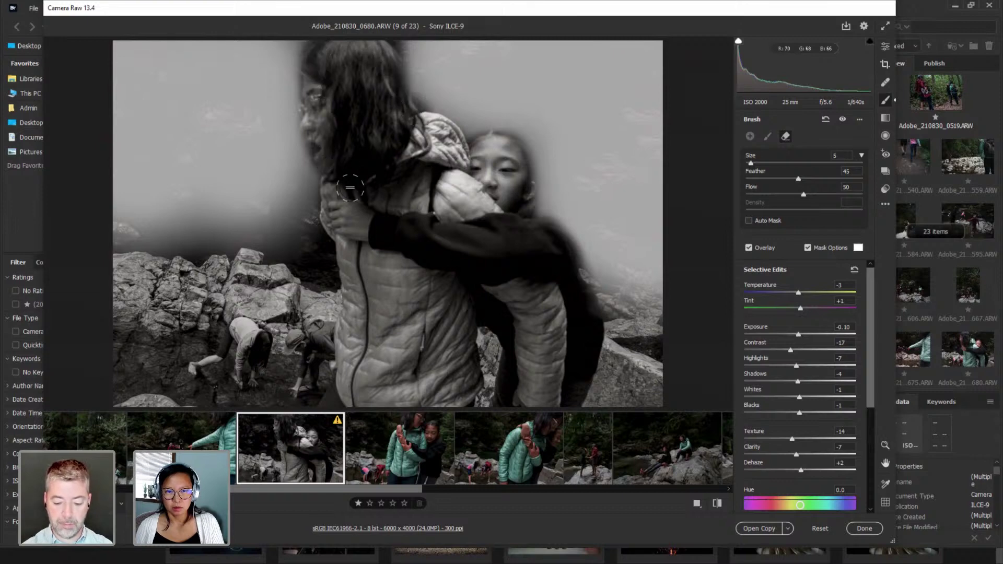
pyautogui.press('alt')
pyautogui.click(807, 248)
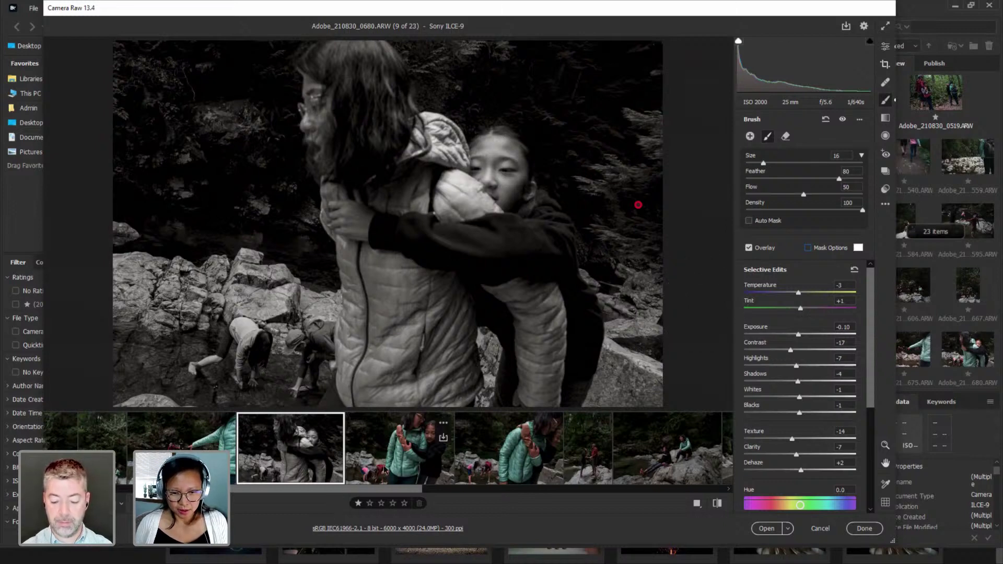
# Brush the same darkening adjustment over the background of photo Adobe_210830_0696 and erase the overspill from the girl's head.
pyautogui.click(385, 470)
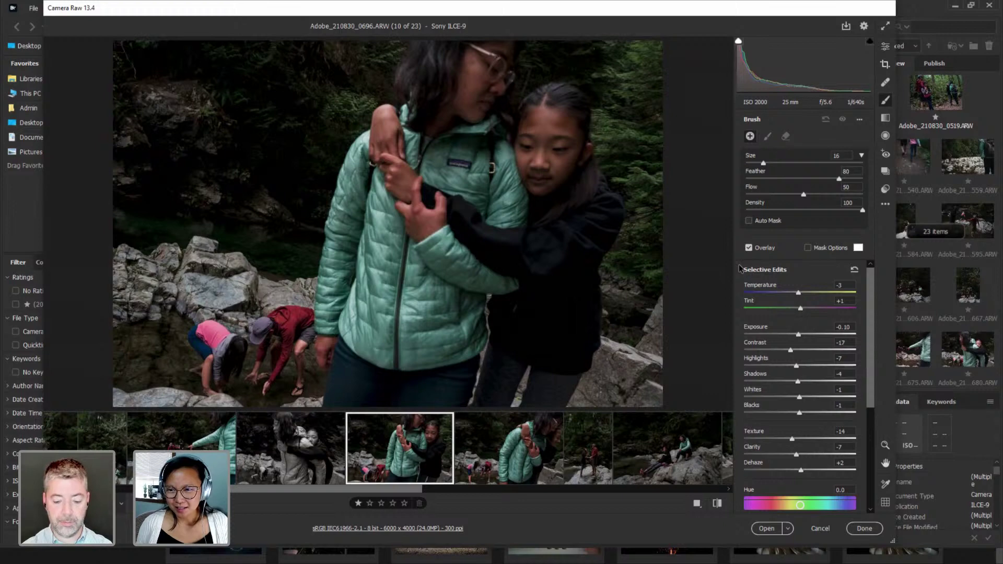
pyautogui.click(649, 251)
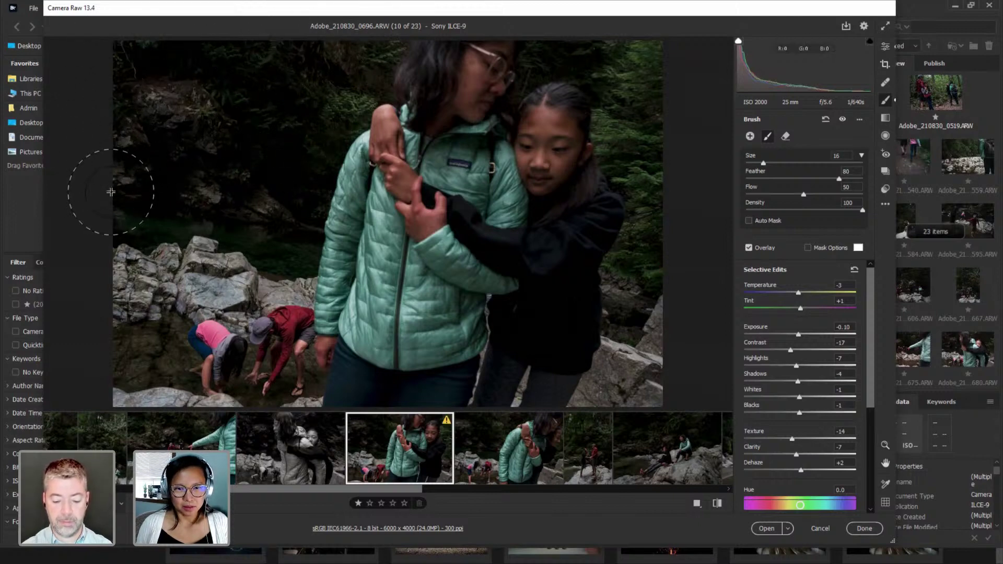
pyautogui.press('alt')
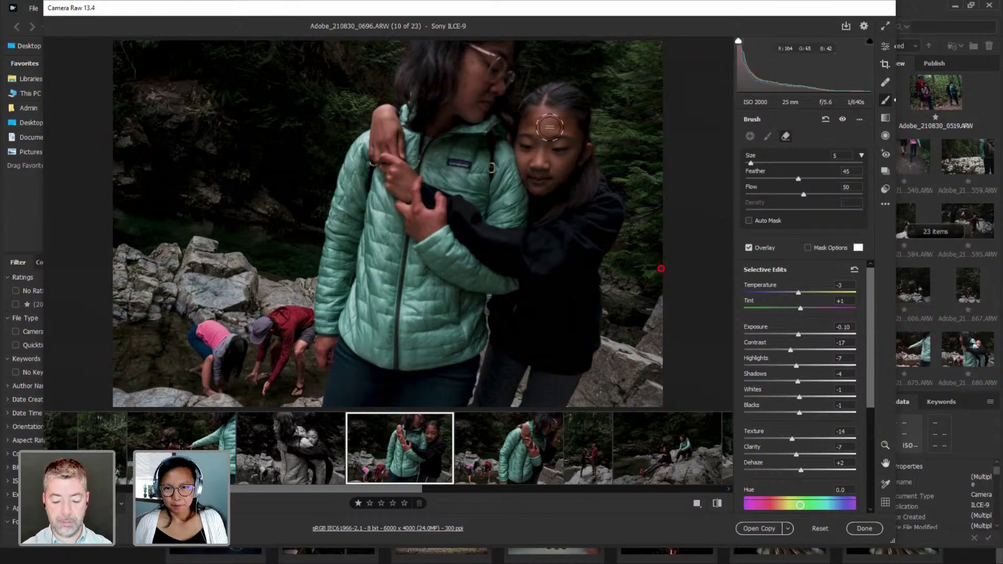
pyautogui.moveTo(553, 91); pyautogui.dragTo(571, 108)
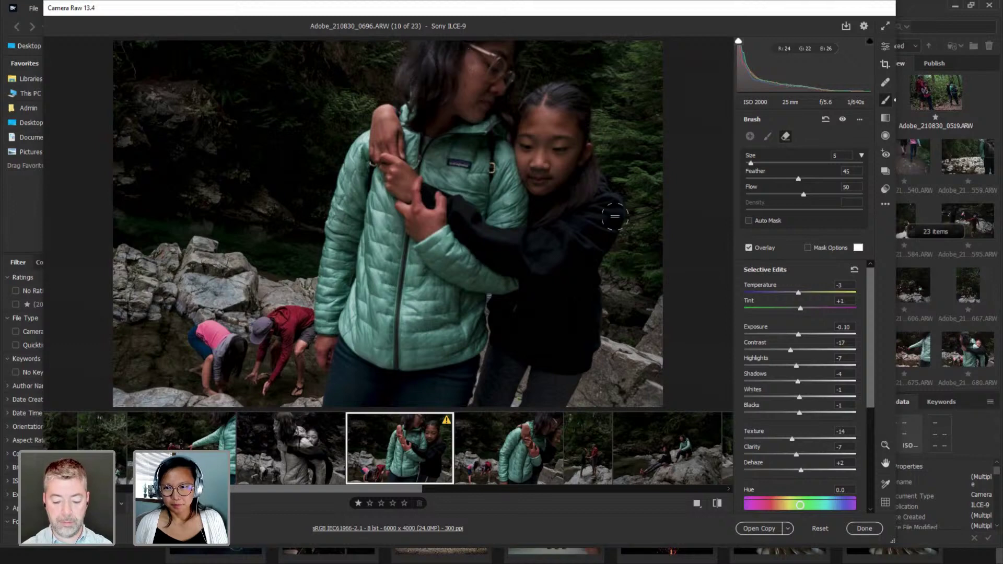
# Display the mask on photo 0696, erase its spill along the girl's hair and jacket and the woman's sleeve, and hide the mask.
pyautogui.click(808, 249)
pyautogui.press('alt')
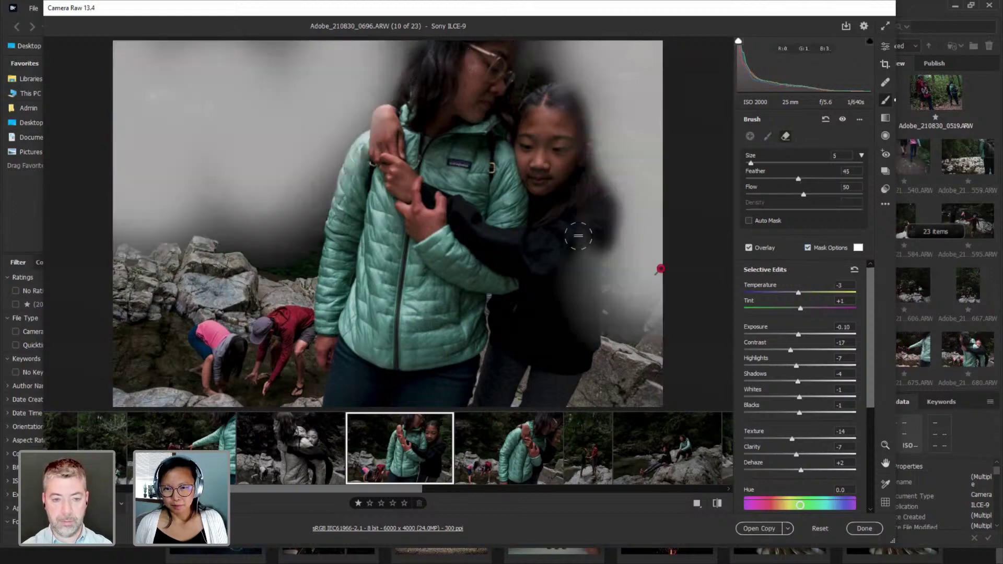
pyautogui.moveTo(582, 238)
pyautogui.mouseDown()
pyautogui.moveTo(580, 335)
pyautogui.moveTo(567, 230)
pyautogui.mouseUp()
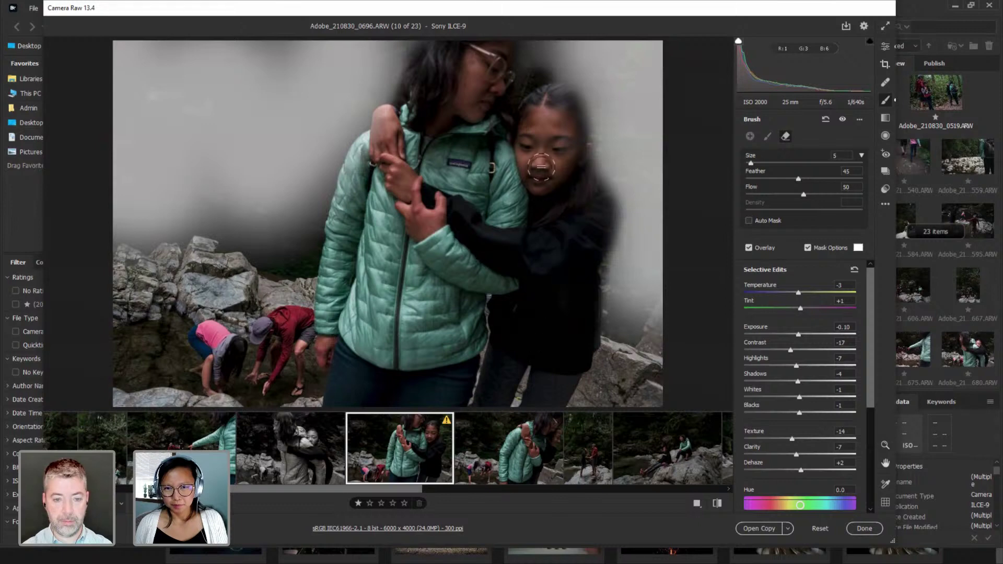
pyautogui.moveTo(578, 112); pyautogui.dragTo(577, 95)
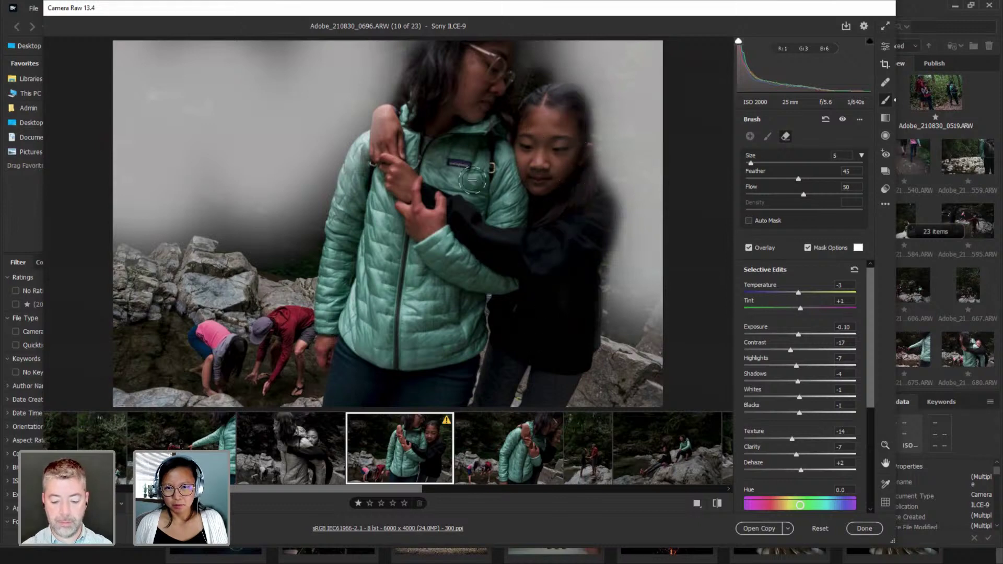
pyautogui.moveTo(389, 117)
pyautogui.mouseDown()
pyautogui.moveTo(368, 207)
pyautogui.moveTo(340, 209)
pyautogui.moveTo(372, 168)
pyautogui.moveTo(369, 231)
pyautogui.mouseUp()
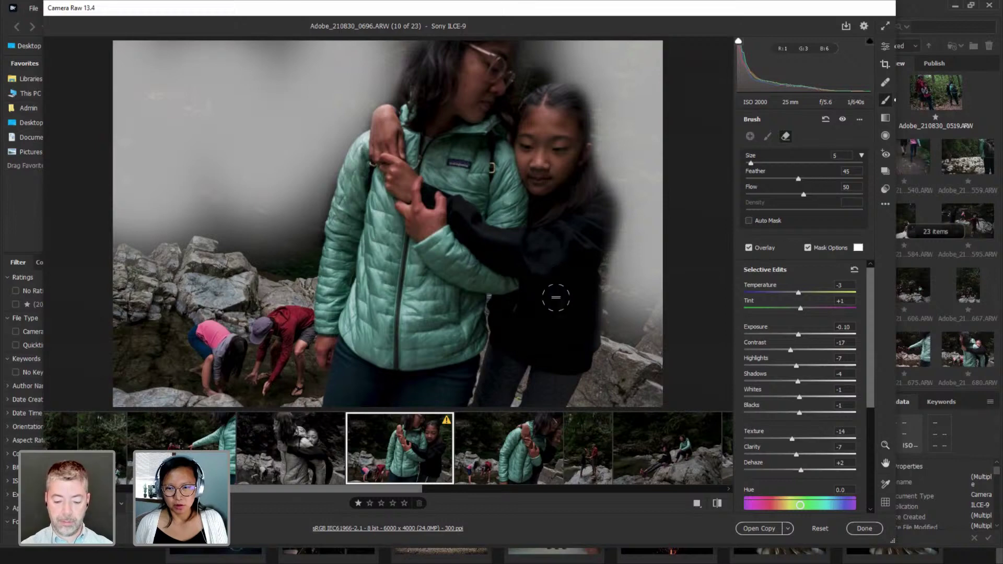
pyautogui.press('alt')
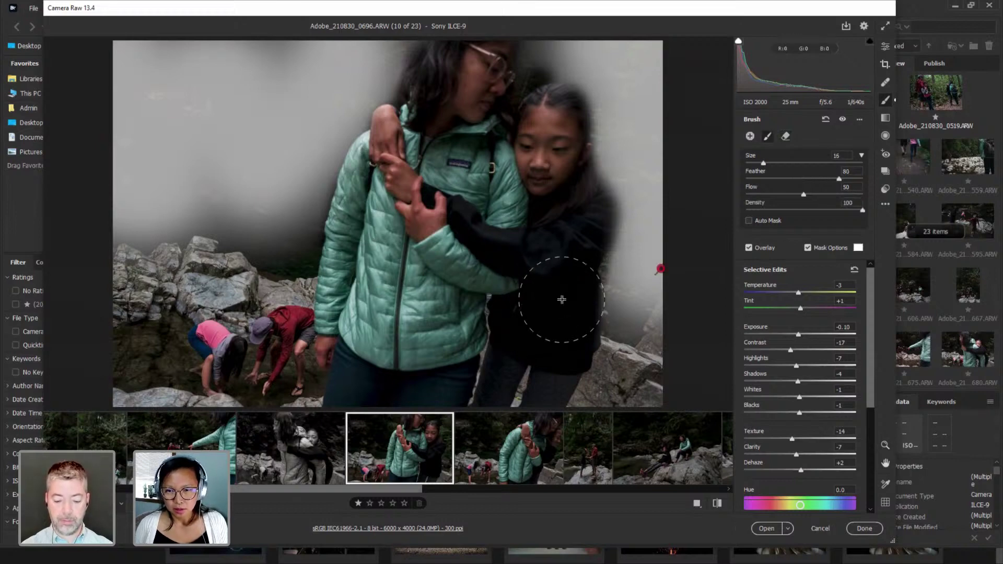
pyautogui.click(808, 247)
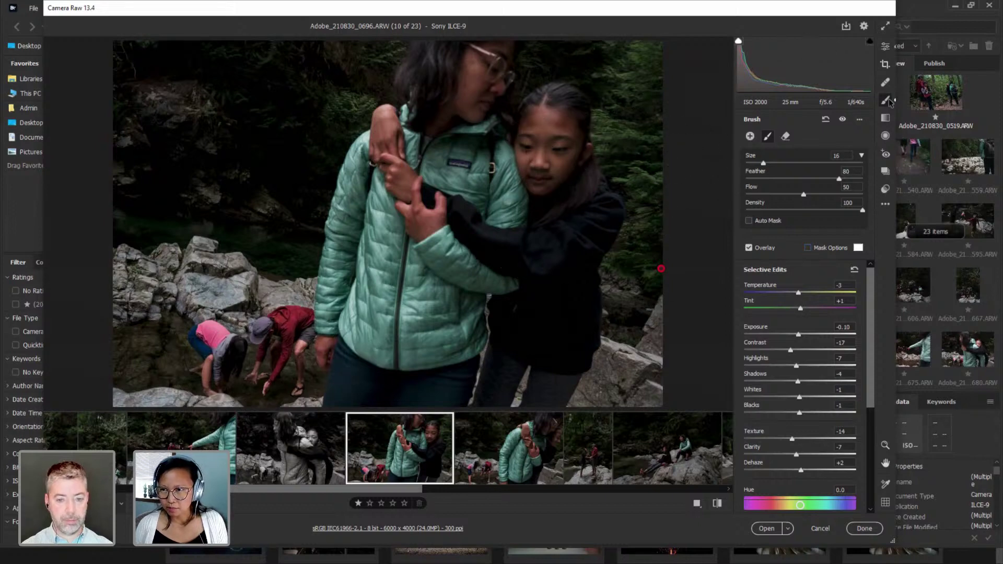
# Set the manual Optics distortion of photo Adobe_210830_0696 to -4.
pyautogui.click(885, 46)
pyautogui.moveTo(871, 297); pyautogui.dragTo(876, 398)
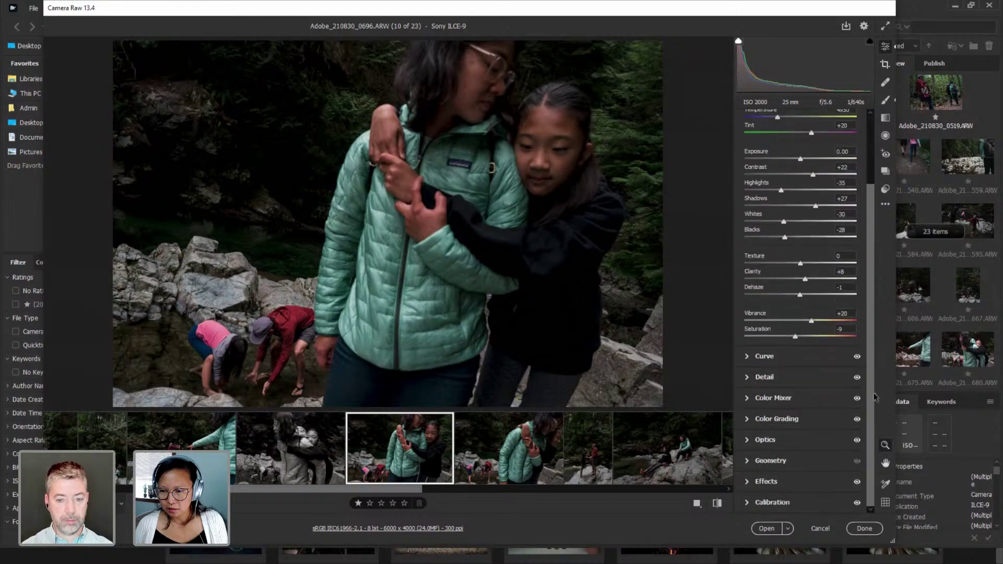
pyautogui.click(749, 440)
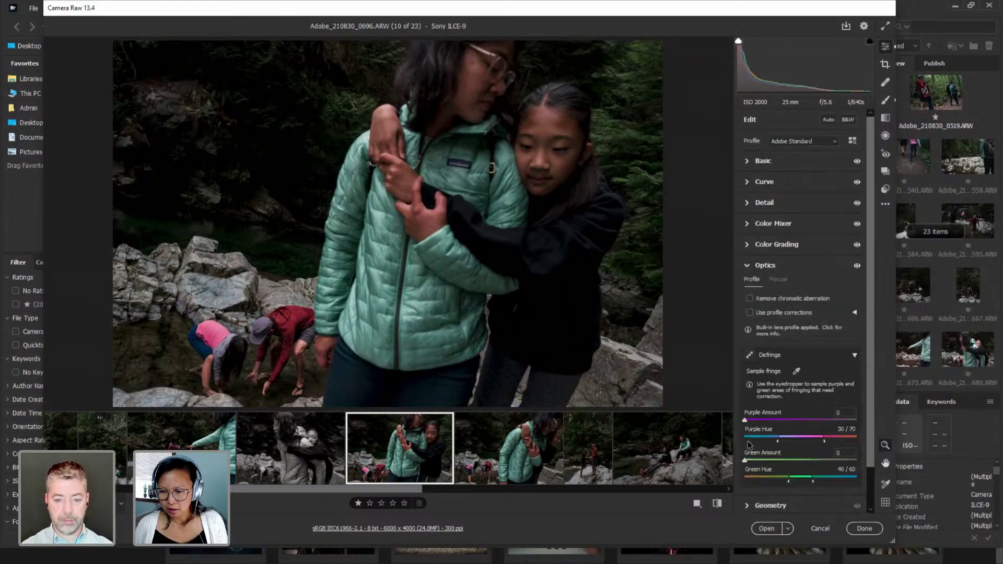
pyautogui.click(775, 279)
pyautogui.moveTo(800, 309); pyautogui.dragTo(799, 310)
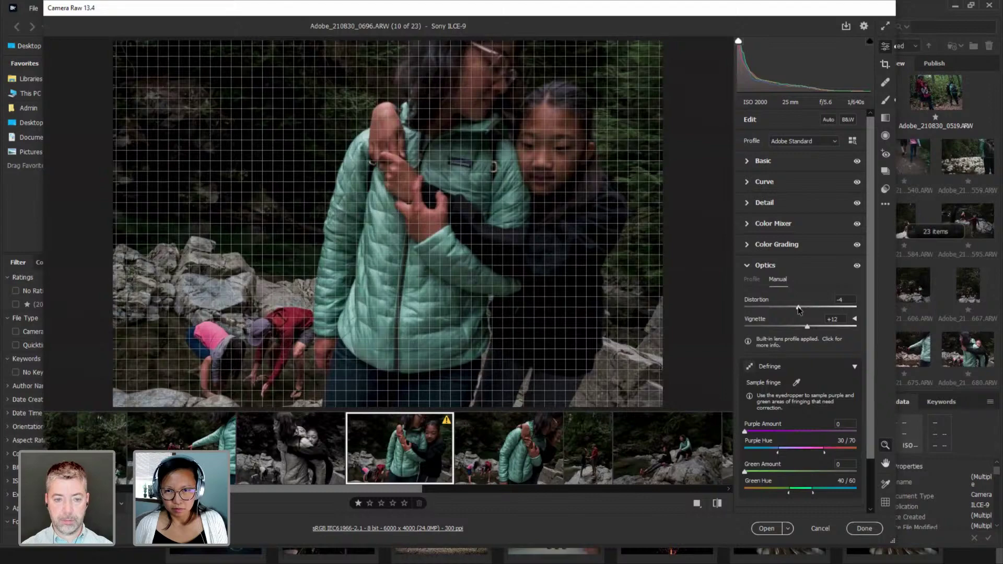
pyautogui.moveTo(798, 310); pyautogui.dragTo(799, 310)
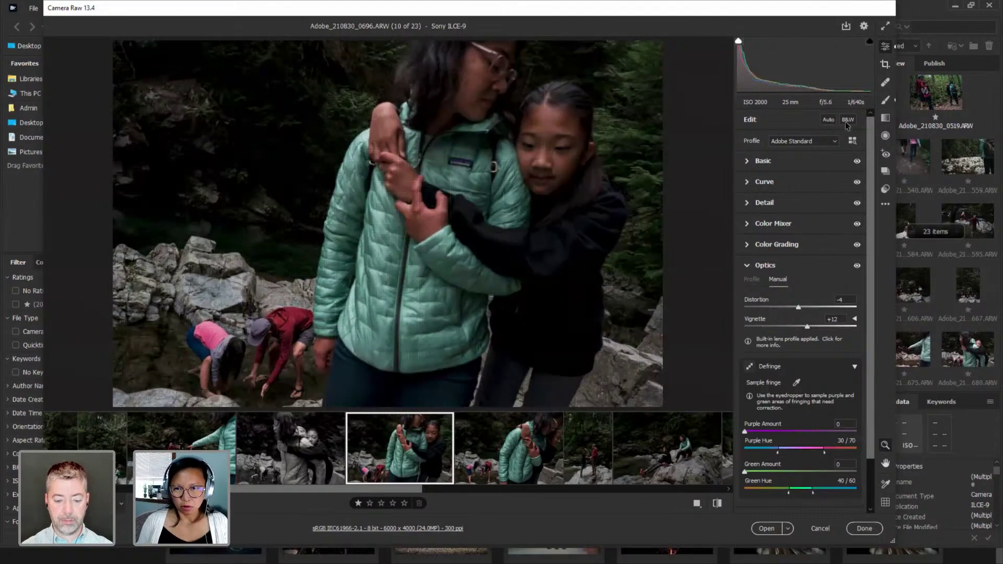
# Set the distortion of photo Adobe_210830_0699 to -11 and apply the custom BW preset to it.
pyautogui.click(499, 466)
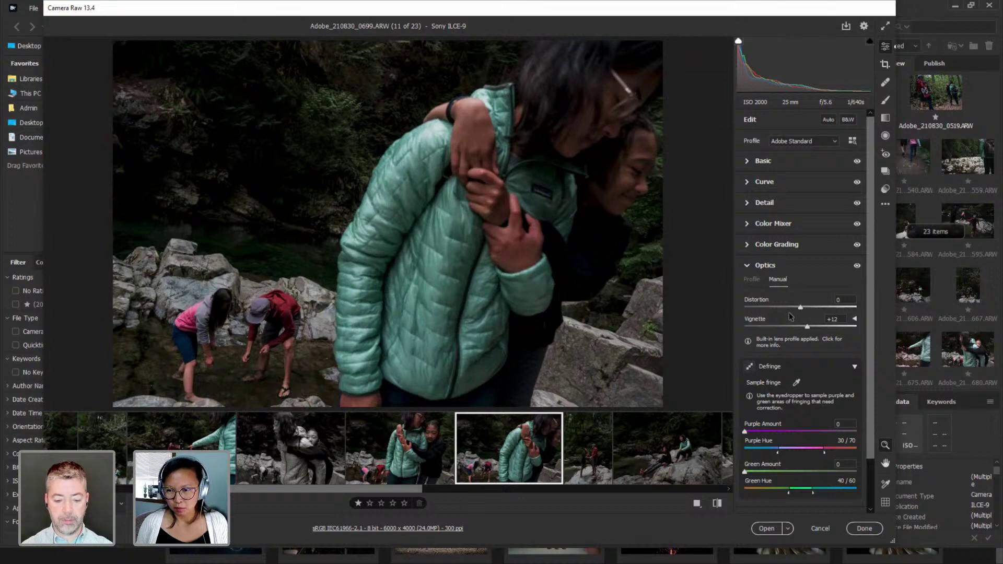
pyautogui.moveTo(801, 312); pyautogui.dragTo(796, 312)
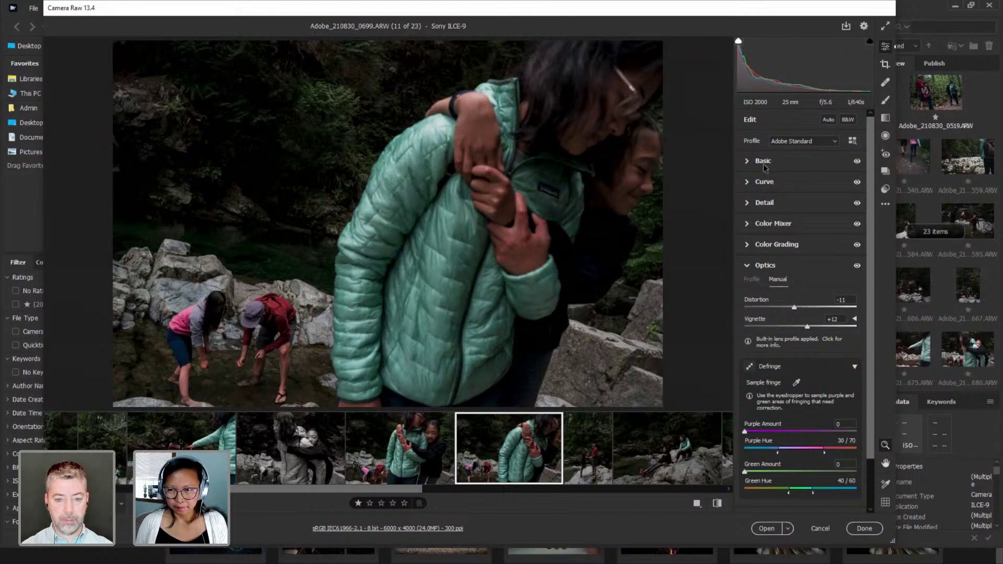
pyautogui.click(882, 193)
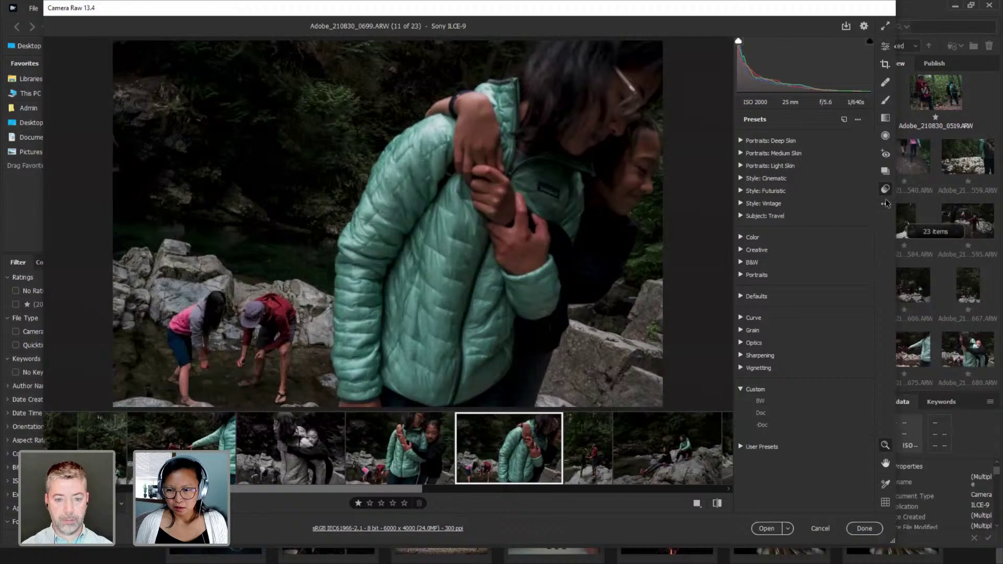
pyautogui.click(771, 402)
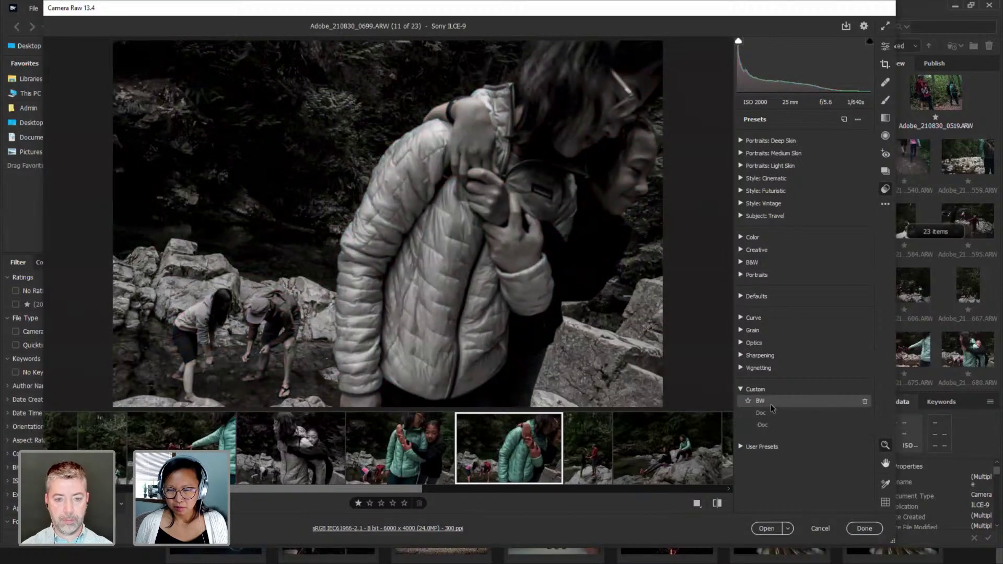
pyautogui.click(770, 403)
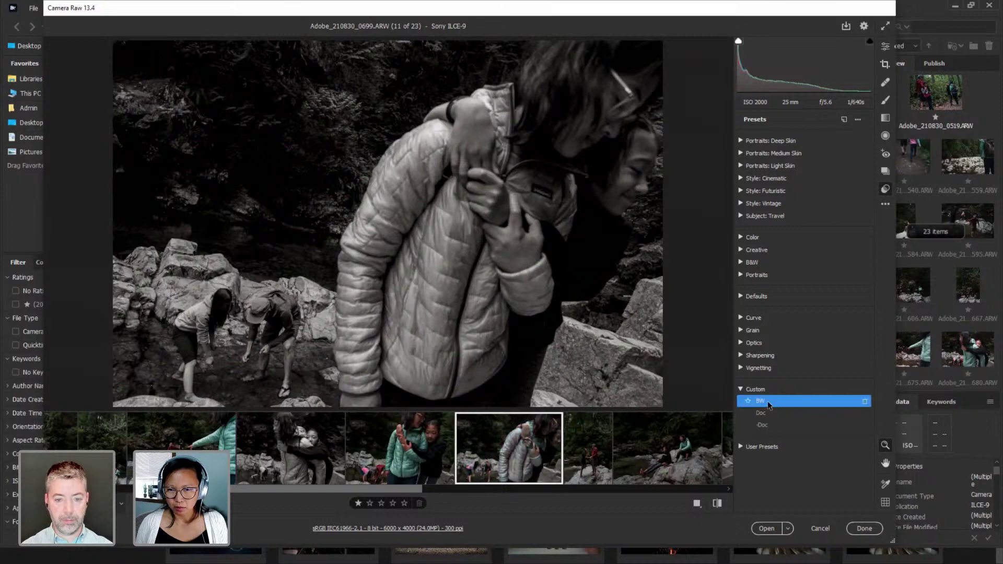
# Set the manual Optics distortion of the black-and-white photo 0699 to -9.
pyautogui.click(885, 102)
pyautogui.click(886, 101)
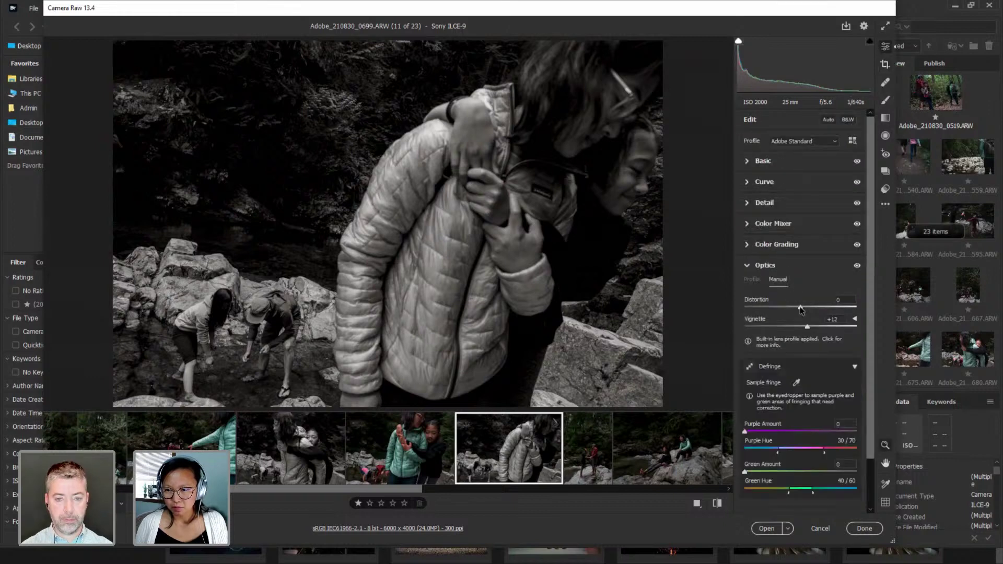
pyautogui.moveTo(800, 308); pyautogui.dragTo(795, 310)
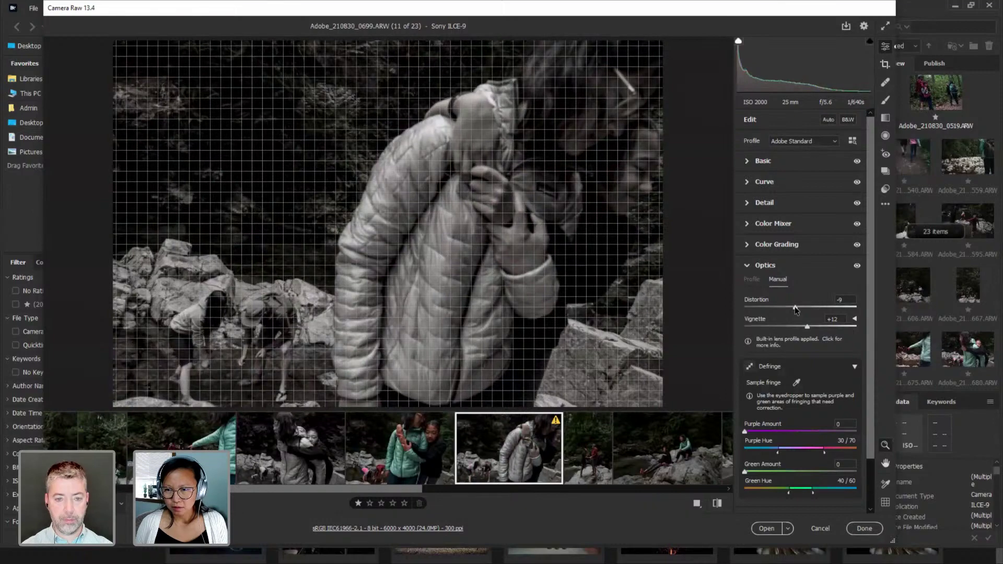
# Brush the local adjustment over the dark forest background around the people in photo 0699 and display its mask.
pyautogui.click(884, 103)
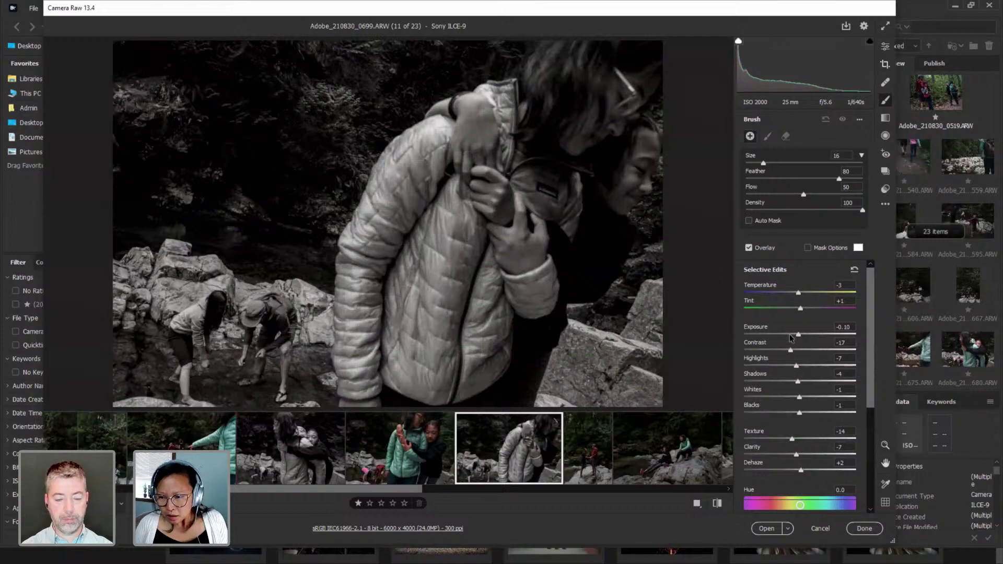
pyautogui.moveTo(388, 61)
pyautogui.mouseDown()
pyautogui.moveTo(444, 58)
pyautogui.moveTo(426, 54)
pyautogui.mouseUp()
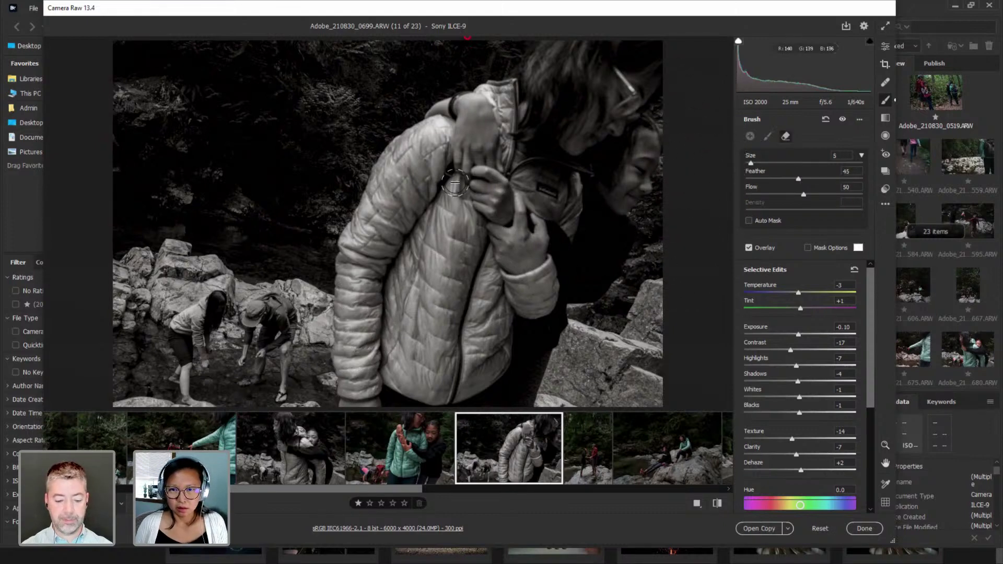
pyautogui.click(807, 248)
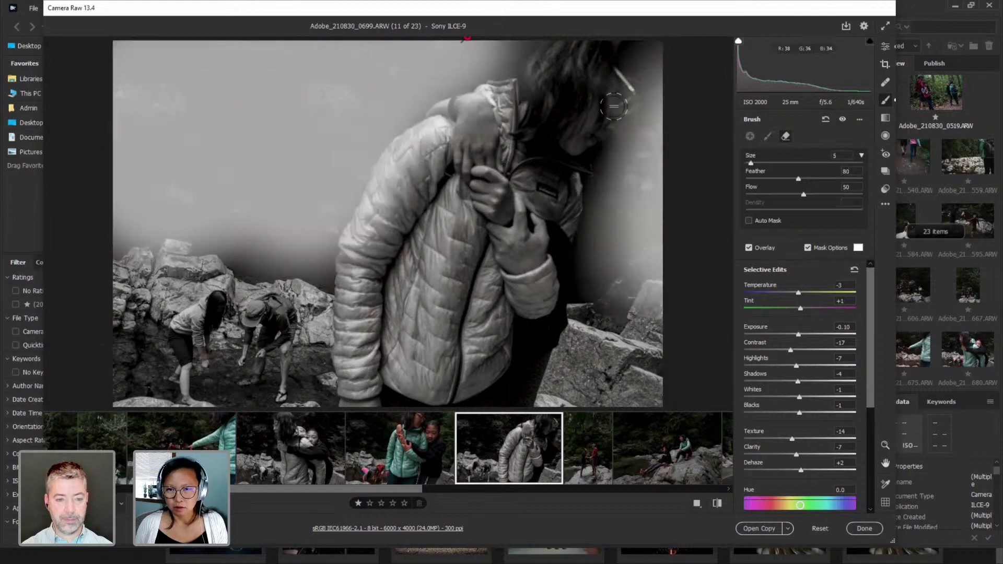
# Erase the mask's spill along the hair, faces, glasses and jackets of the woman and girl in photo 0699.
pyautogui.press('alt')
pyautogui.moveTo(604, 157)
pyautogui.mouseDown()
pyautogui.moveTo(632, 110)
pyautogui.moveTo(641, 155)
pyautogui.moveTo(616, 217)
pyautogui.mouseUp()
pyautogui.moveTo(636, 194)
pyautogui.mouseDown()
pyautogui.moveTo(606, 225)
pyautogui.moveTo(594, 221)
pyautogui.moveTo(585, 277)
pyautogui.moveTo(621, 211)
pyautogui.moveTo(601, 272)
pyautogui.moveTo(623, 233)
pyautogui.moveTo(582, 292)
pyautogui.mouseUp()
pyautogui.moveTo(433, 134)
pyautogui.mouseDown()
pyautogui.moveTo(374, 214)
pyautogui.moveTo(418, 148)
pyautogui.moveTo(516, 98)
pyautogui.moveTo(503, 133)
pyautogui.moveTo(648, 71)
pyautogui.moveTo(646, 103)
pyautogui.moveTo(627, 77)
pyautogui.mouseUp()
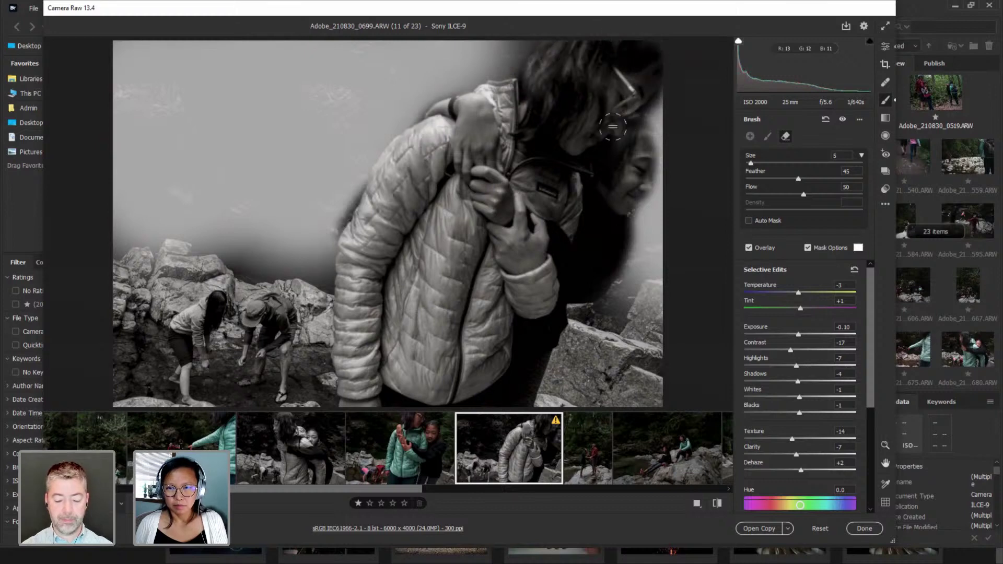
pyautogui.moveTo(362, 271); pyautogui.dragTo(348, 303)
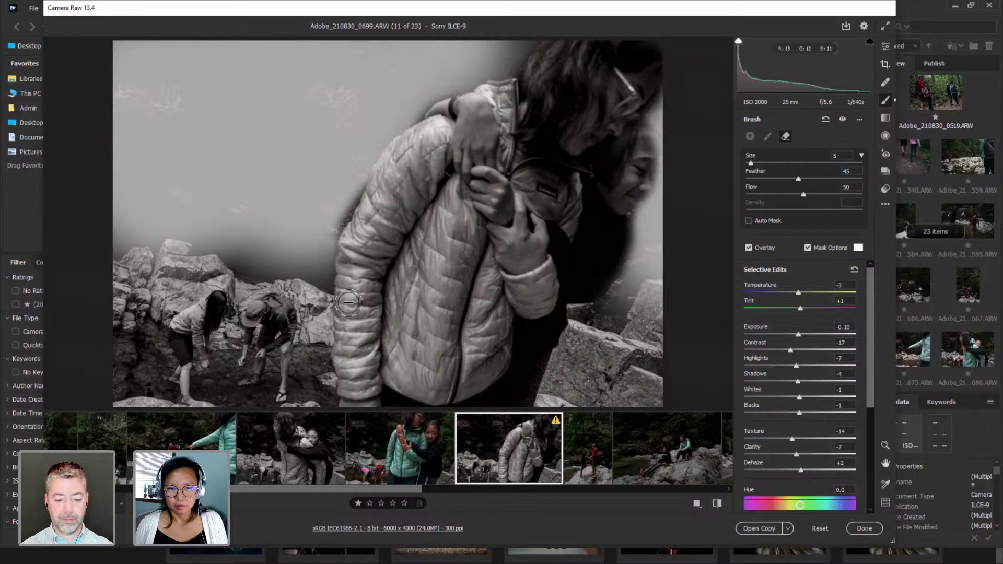
pyautogui.moveTo(549, 282)
pyautogui.mouseDown()
pyautogui.moveTo(527, 268)
pyautogui.moveTo(495, 305)
pyautogui.mouseUp()
pyautogui.press('alt')
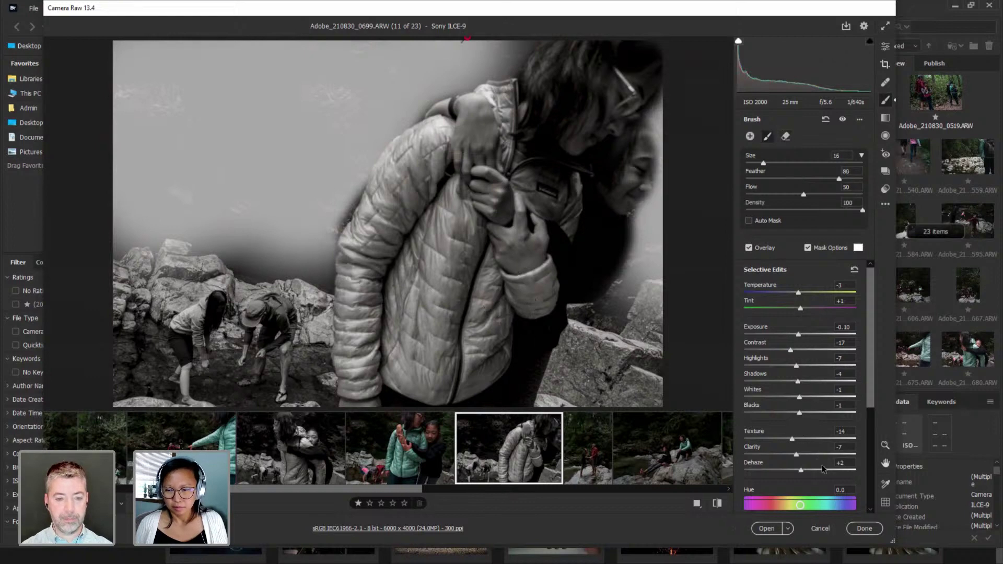
# On photo 0712, brush over the couple's upper bodies with contrast 0, texture -3 and clarity 0, hide the mask, and set the brush exposure to +0.55.
pyautogui.press('Right')
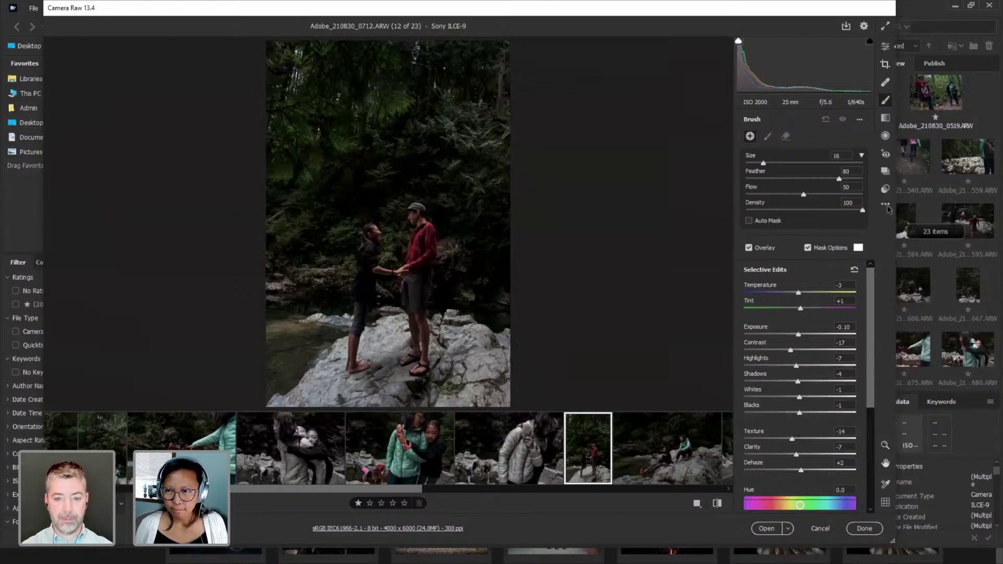
pyautogui.click(800, 350)
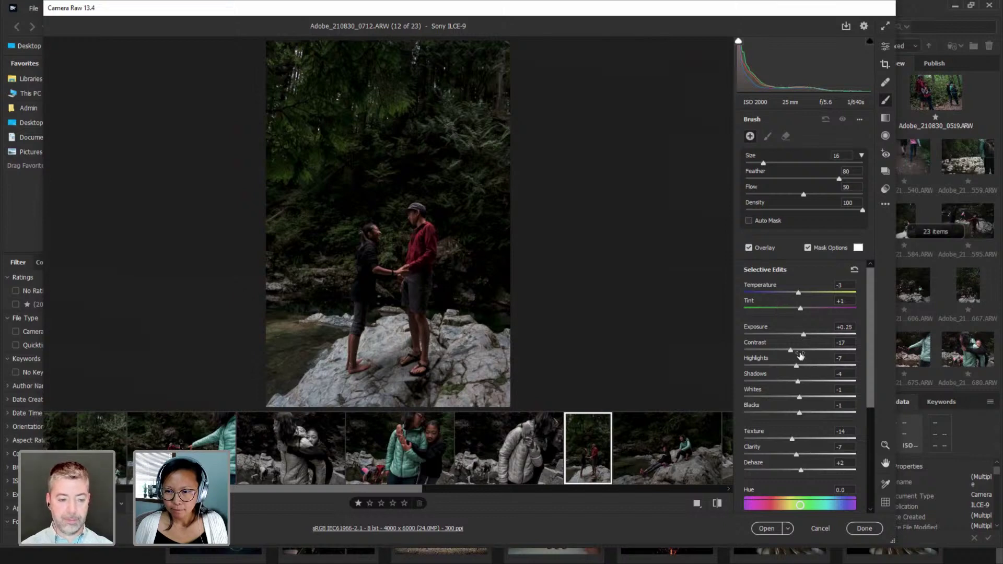
pyautogui.doubleClick(797, 455)
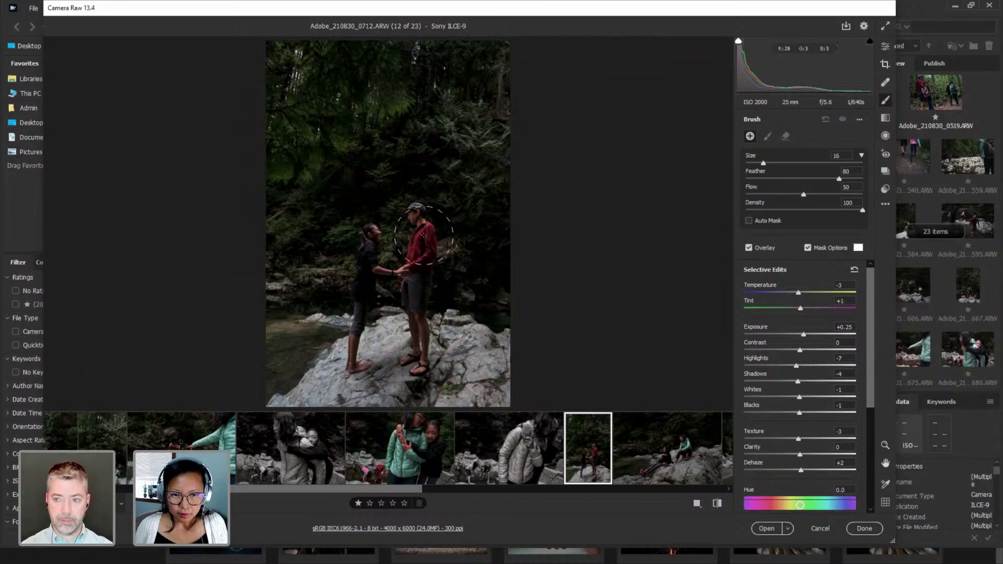
pyautogui.click(417, 215)
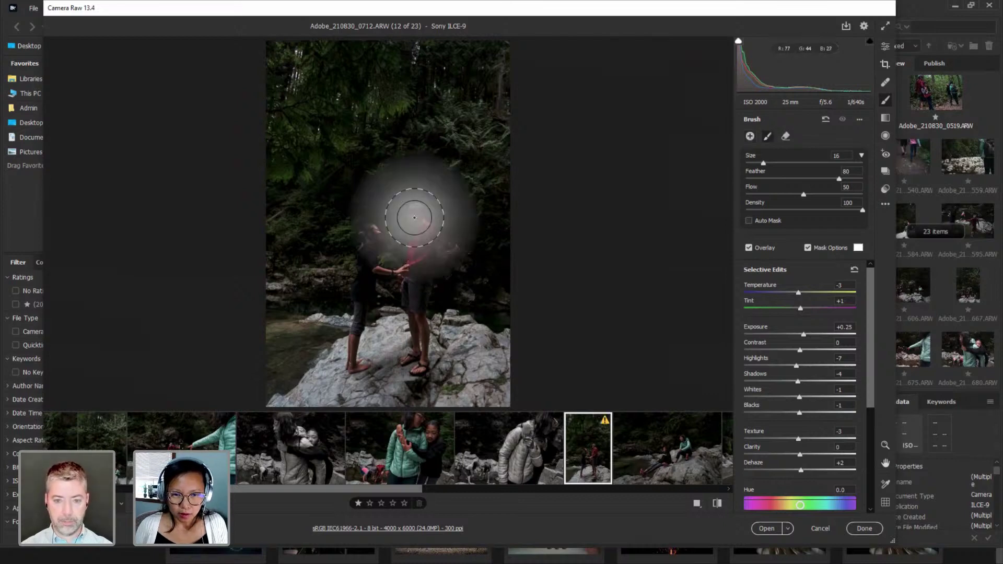
pyautogui.click(808, 248)
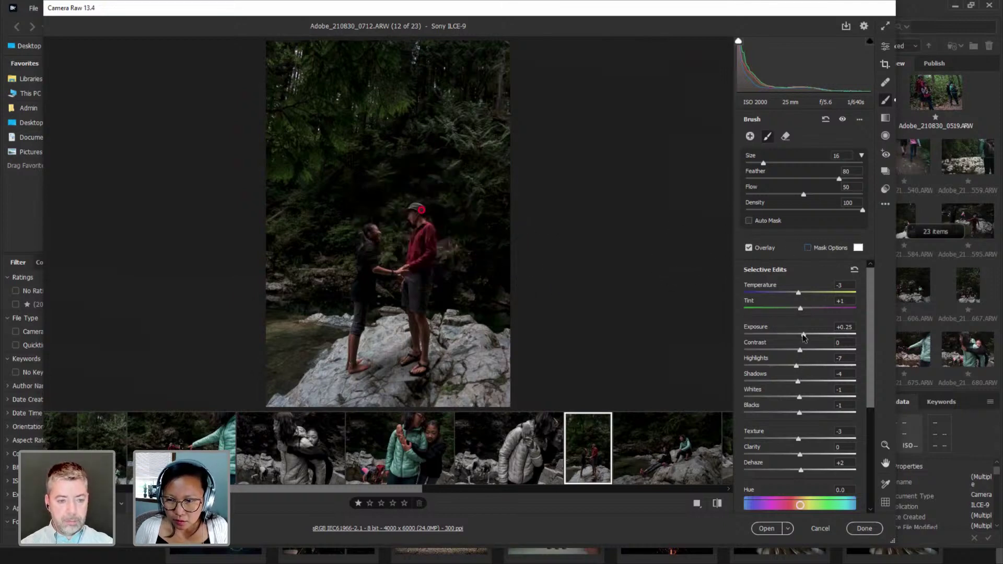
pyautogui.moveTo(803, 334); pyautogui.dragTo(807, 337)
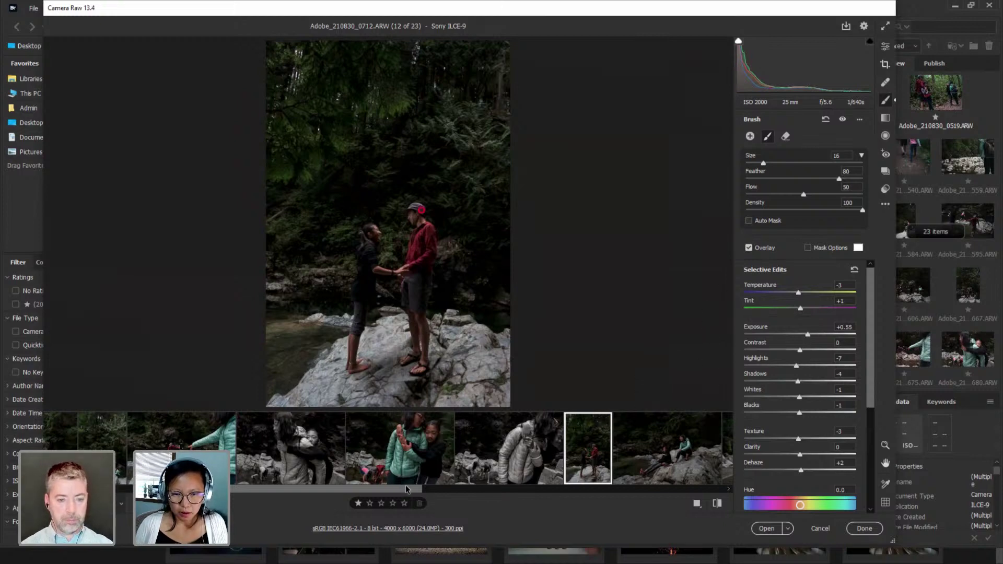
# Set the manual Optics distortion of photo Adobe_210830_0712 to -7.
pyautogui.moveTo(407, 489); pyautogui.dragTo(520, 499)
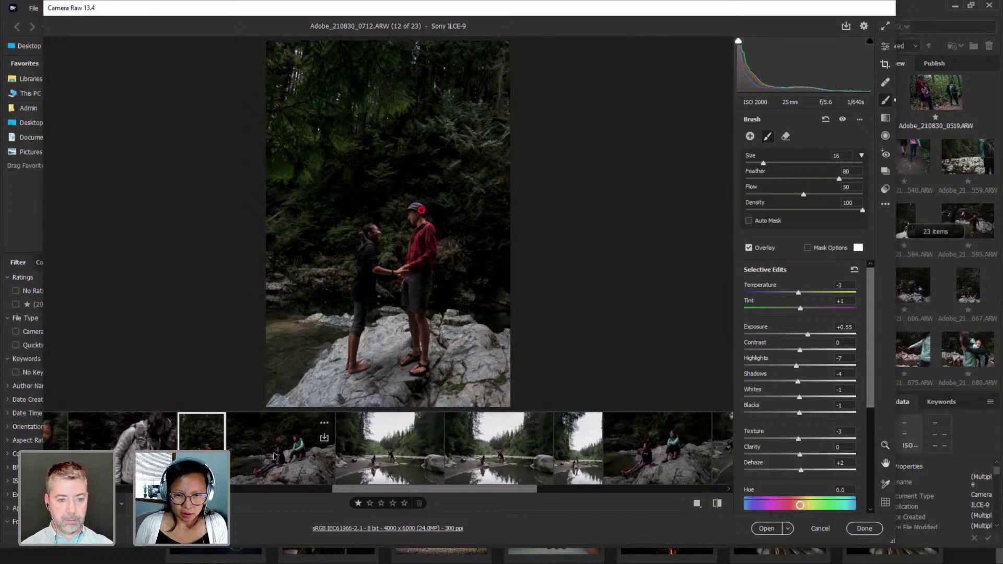
pyautogui.click(885, 47)
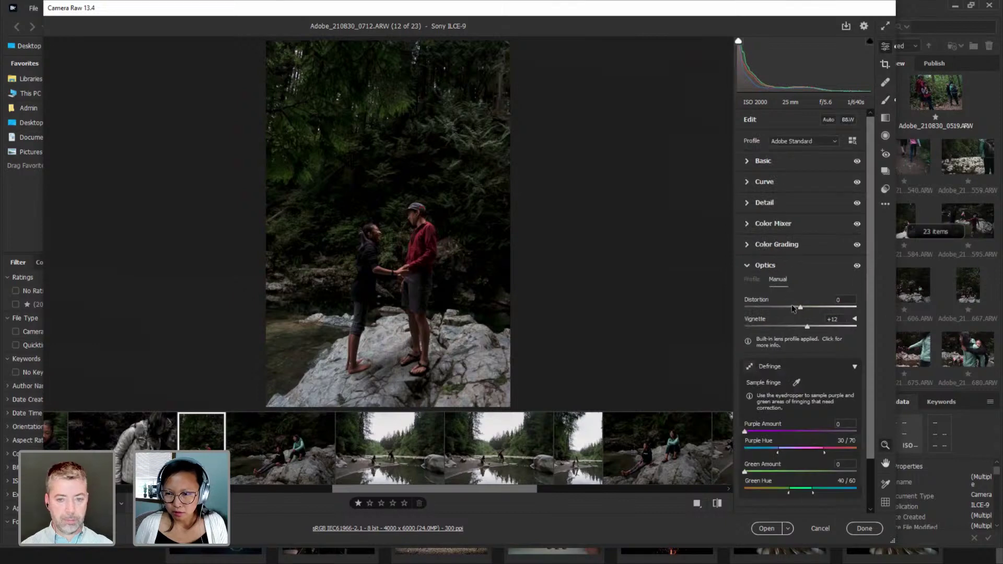
pyautogui.moveTo(801, 309); pyautogui.dragTo(797, 309)
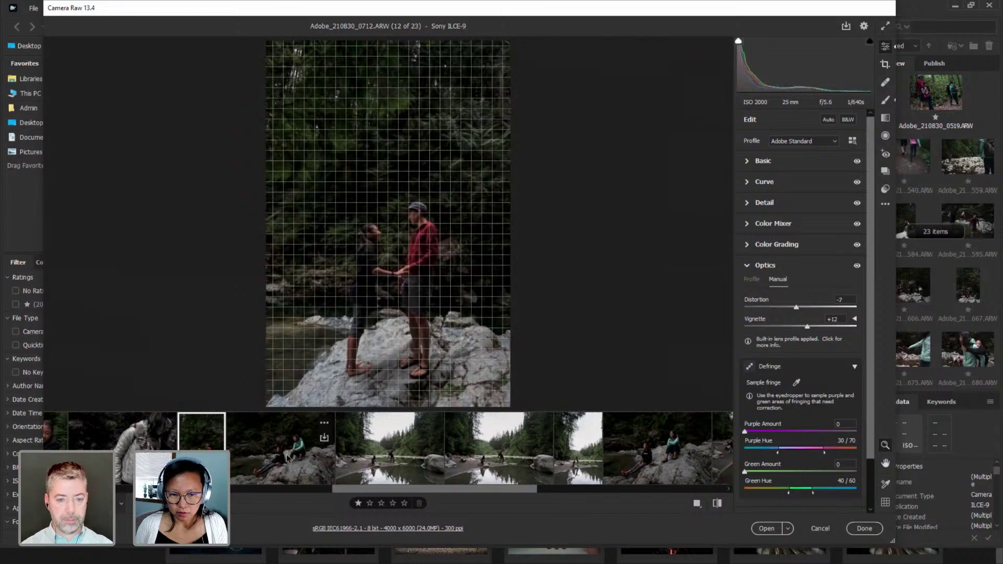
# Set the exposure of photo Adobe_210830_0738 to +0.60 and apply the custom BW preset to it.
pyautogui.click(270, 462)
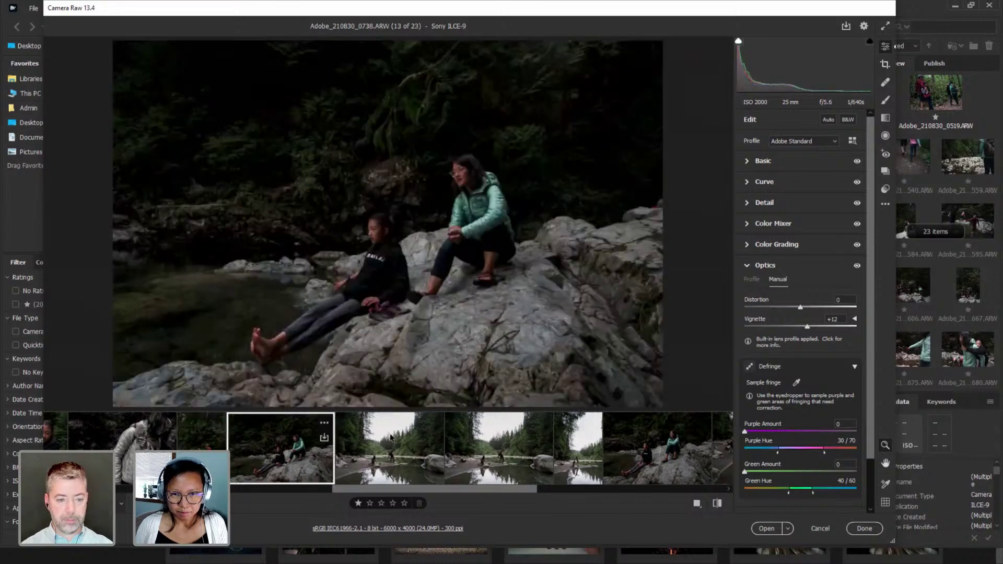
pyautogui.click(800, 158)
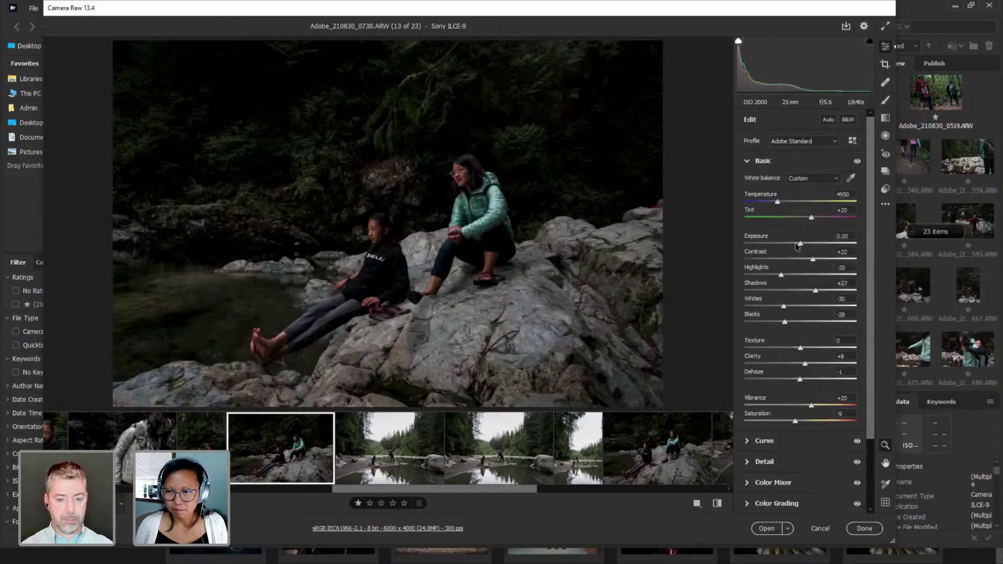
pyautogui.moveTo(798, 247); pyautogui.dragTo(806, 246)
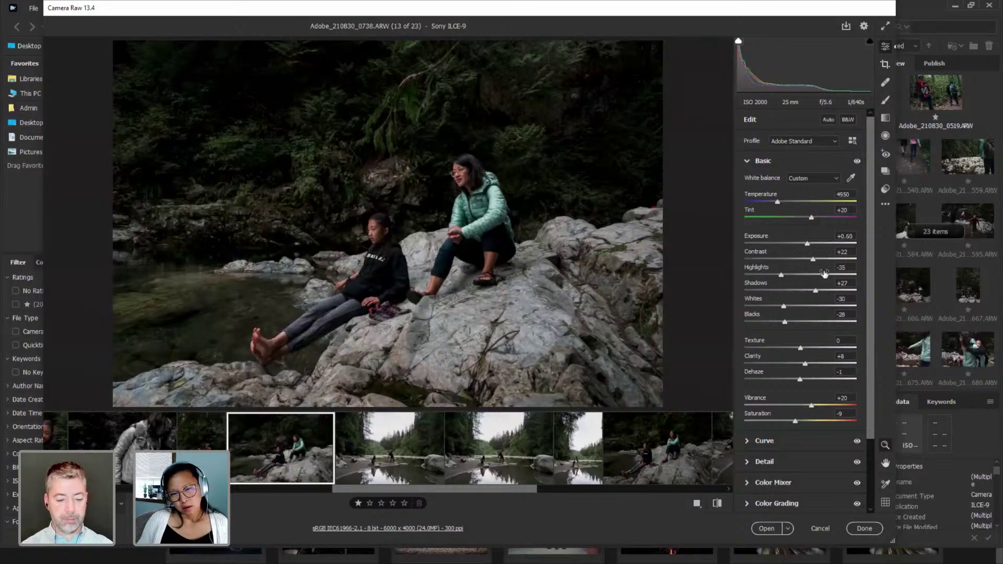
pyautogui.click(885, 189)
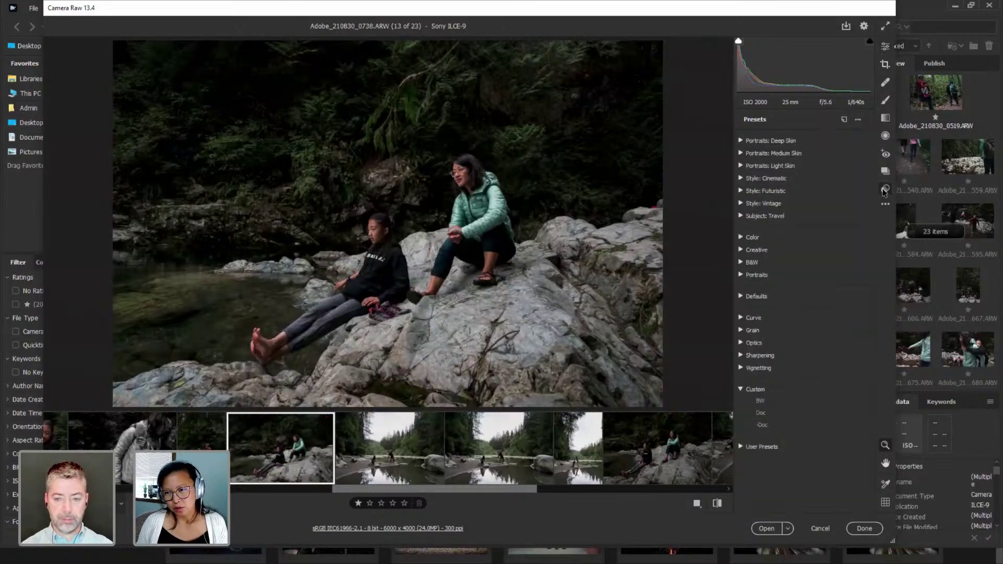
pyautogui.click(766, 400)
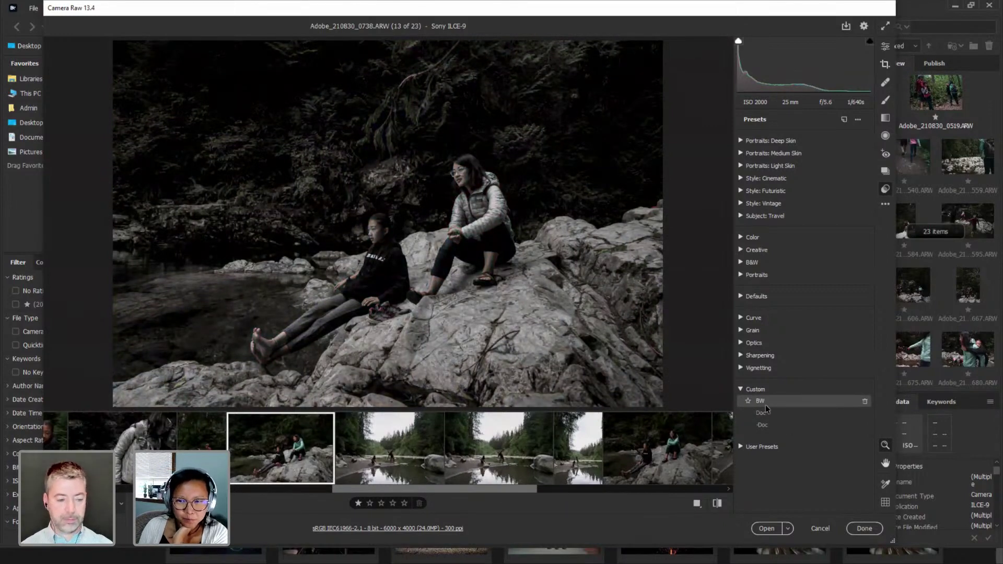
pyautogui.click(766, 403)
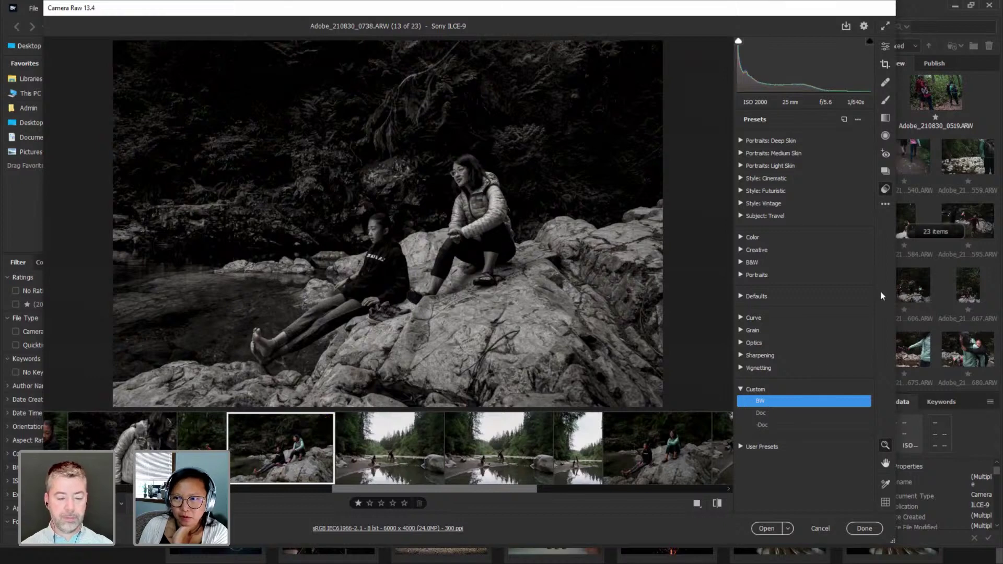
# Set the exposure of the black-and-white photo 0738 to +0.35.
pyautogui.click(885, 100)
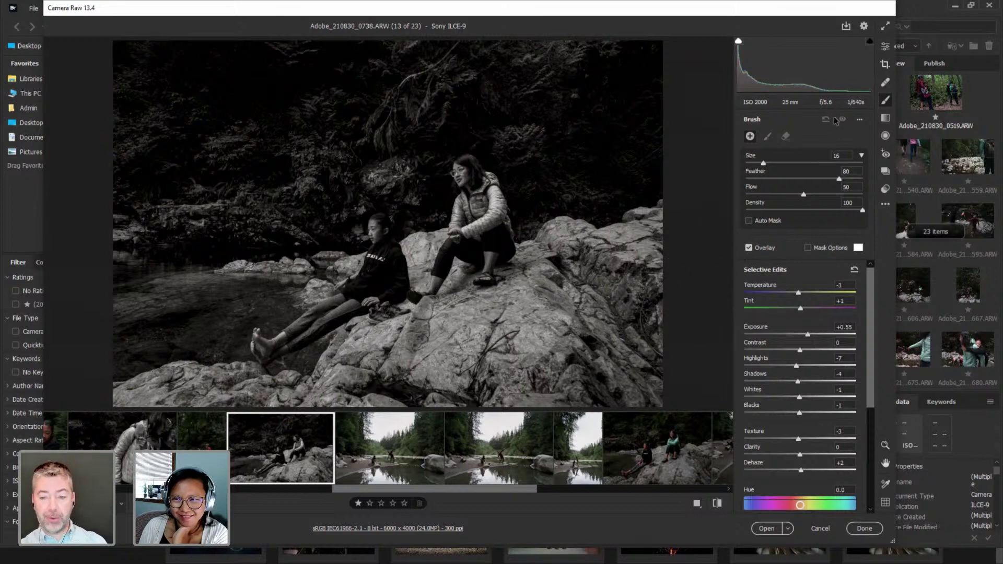
pyautogui.click(886, 46)
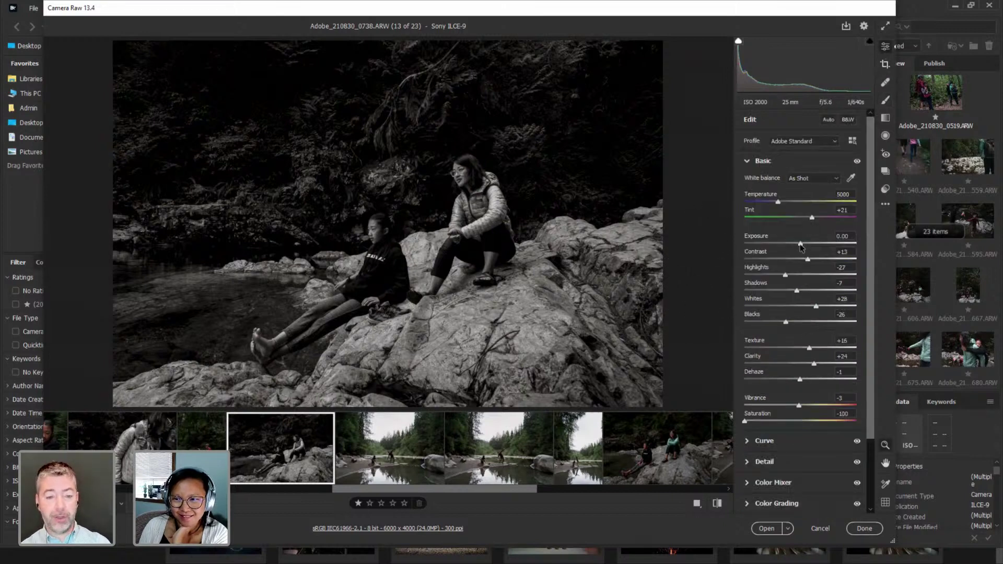
pyautogui.moveTo(802, 246); pyautogui.dragTo(804, 247)
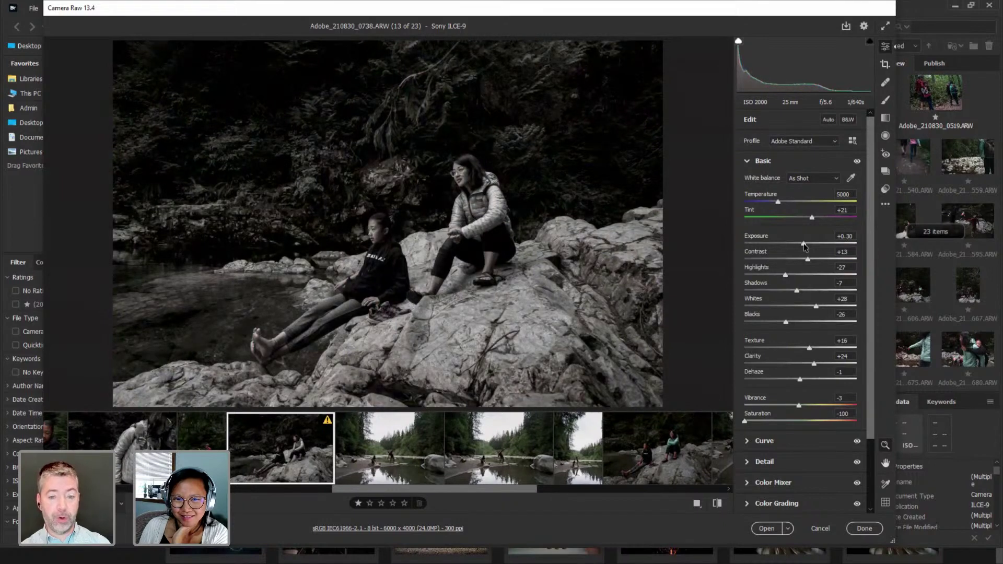
# Brush the background of photo 0738 with exposure -0.35, contrast -21, texture -17 and clarity -16, and display the mask.
pyautogui.click(885, 100)
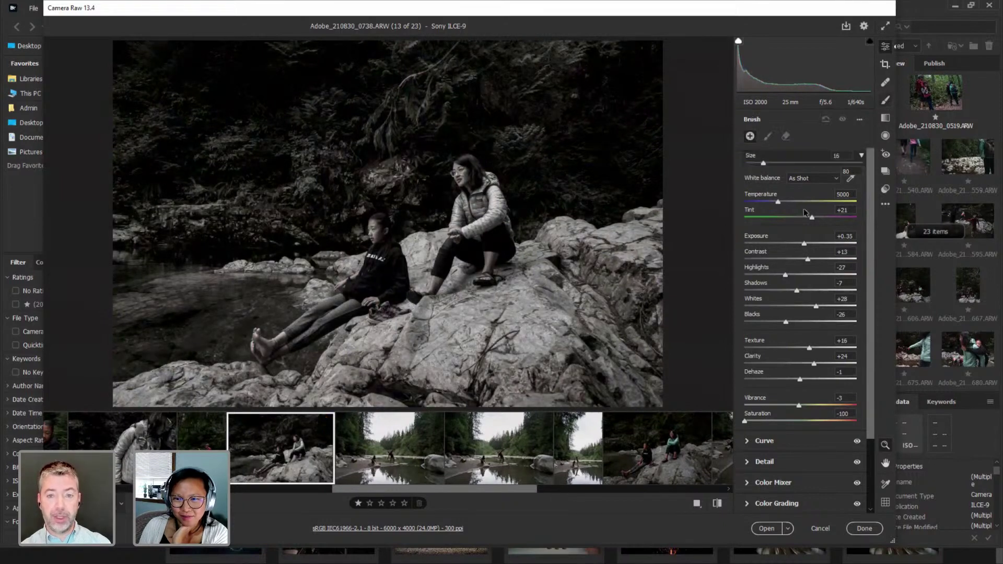
pyautogui.moveTo(798, 337); pyautogui.dragTo(796, 337)
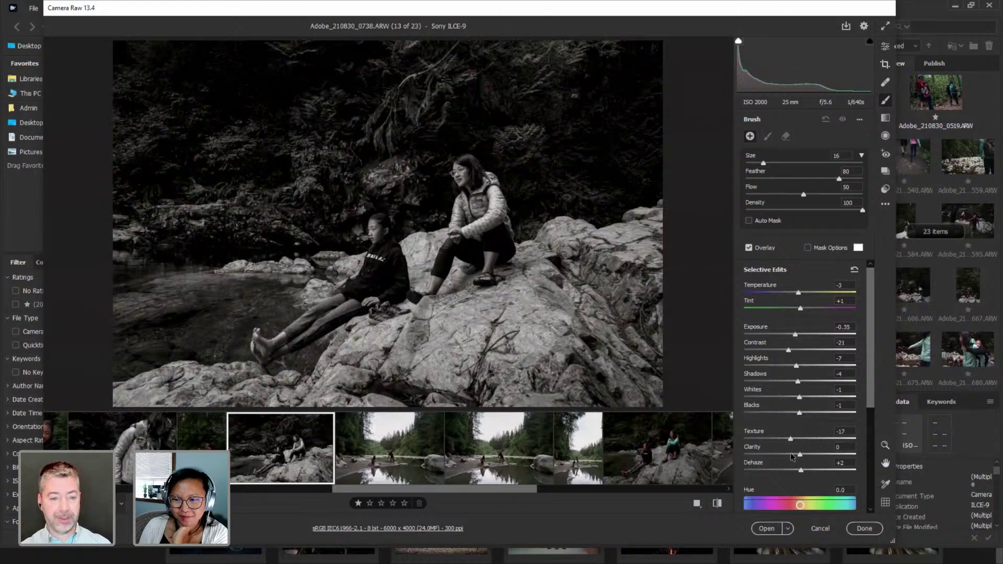
pyautogui.click(569, 176)
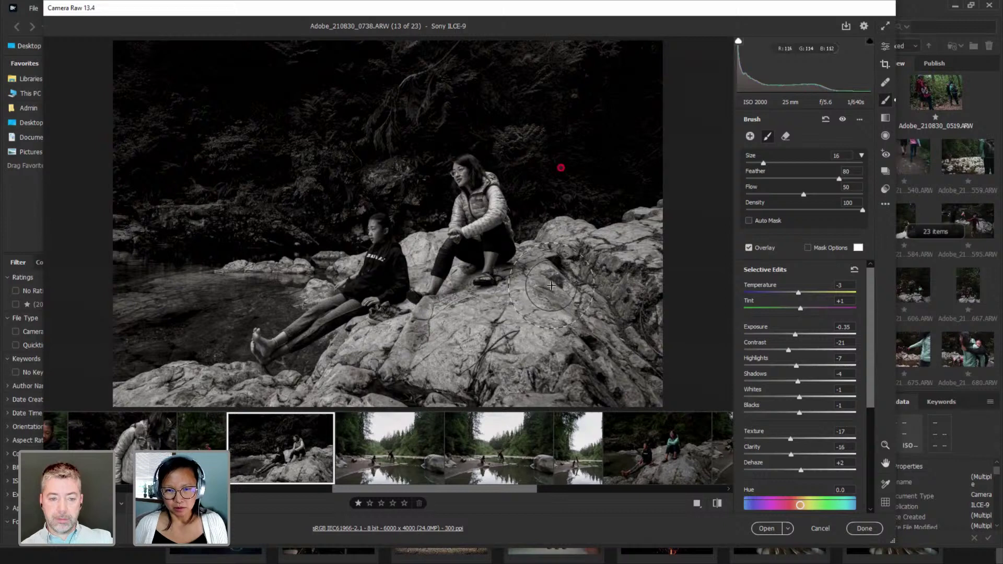
pyautogui.click(809, 248)
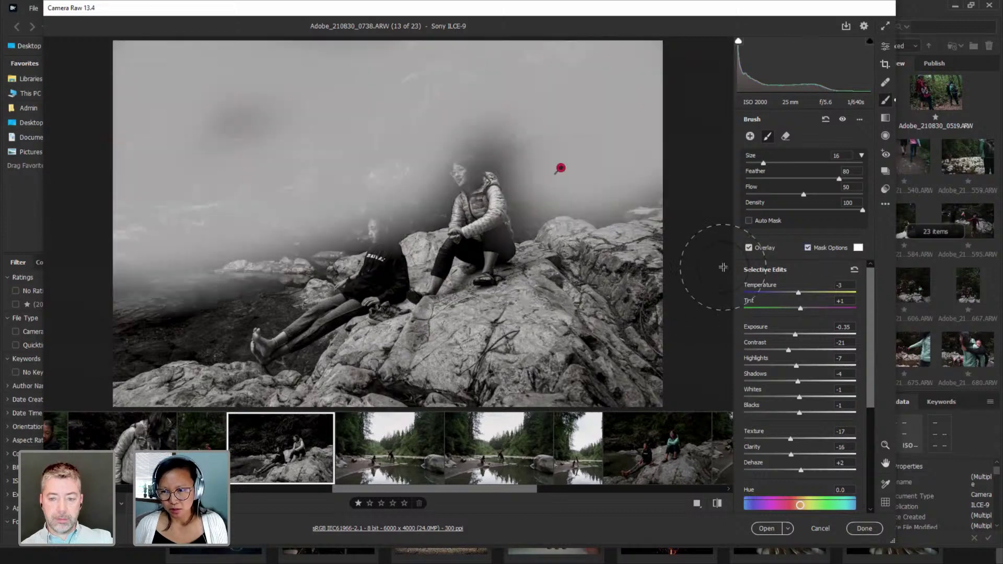
# Erase the mask's spill from the two seated people in photo 0738 and hide the mask.
pyautogui.press('alt')
pyautogui.moveTo(480, 191)
pyautogui.mouseDown()
pyautogui.moveTo(469, 165)
pyautogui.moveTo(469, 187)
pyautogui.moveTo(466, 171)
pyautogui.moveTo(491, 197)
pyautogui.moveTo(500, 244)
pyautogui.moveTo(463, 169)
pyautogui.moveTo(465, 242)
pyautogui.moveTo(480, 180)
pyautogui.moveTo(493, 249)
pyautogui.moveTo(496, 196)
pyautogui.moveTo(507, 253)
pyautogui.moveTo(373, 256)
pyautogui.moveTo(381, 226)
pyautogui.moveTo(379, 265)
pyautogui.moveTo(383, 222)
pyautogui.moveTo(397, 272)
pyautogui.moveTo(386, 231)
pyautogui.moveTo(363, 292)
pyautogui.moveTo(397, 283)
pyautogui.mouseUp()
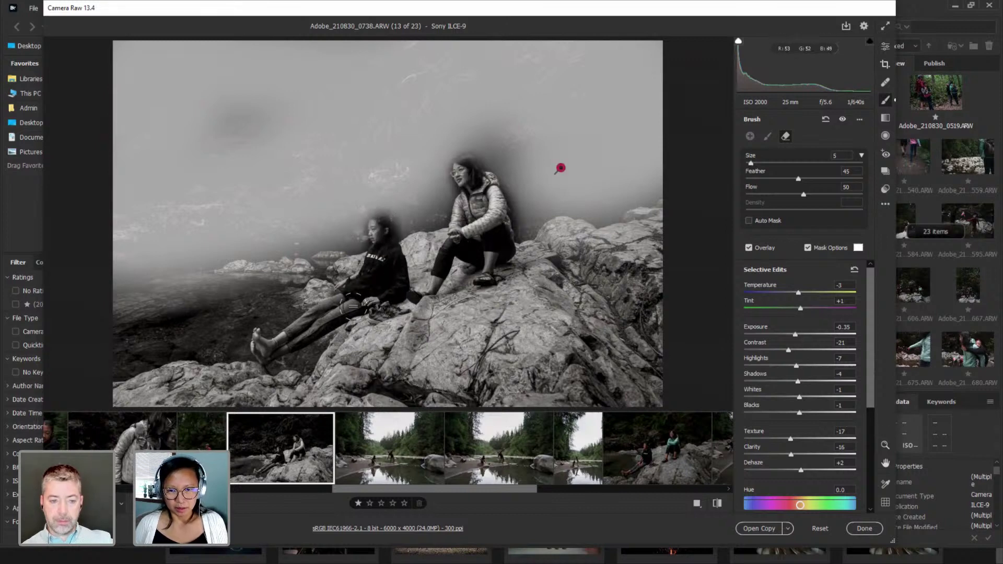
pyautogui.press('alt')
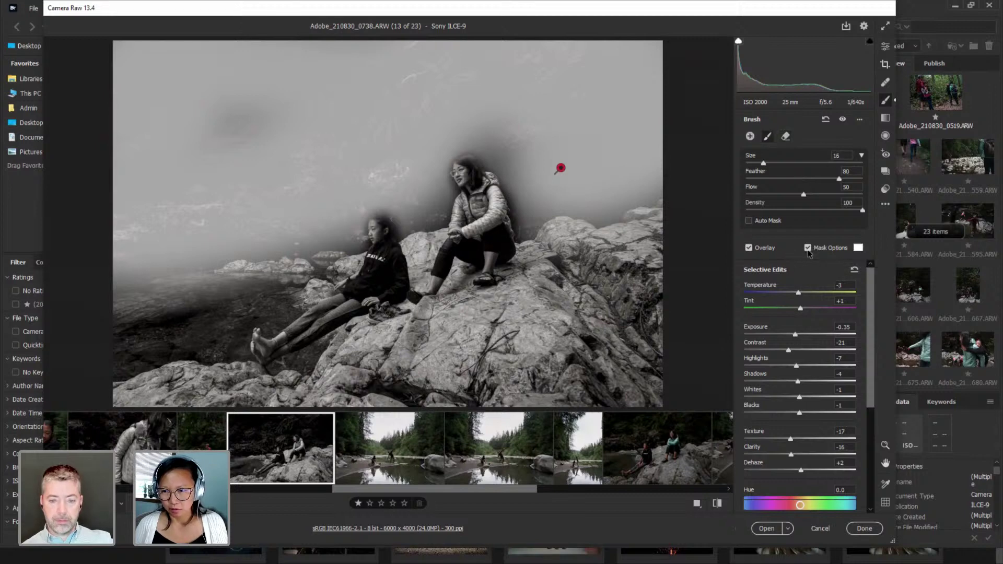
pyautogui.click(807, 249)
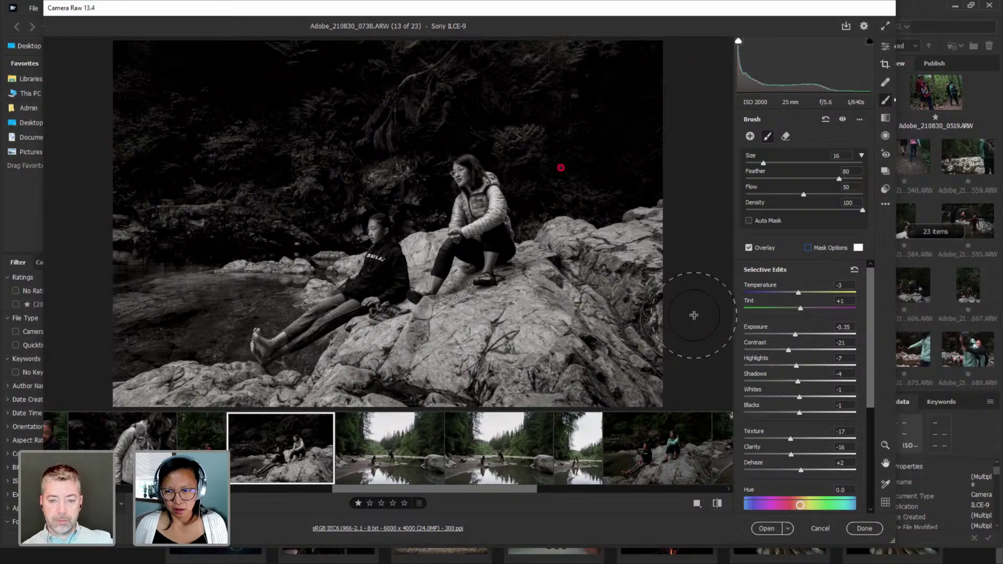
# Straighten photo Adobe_210830_0740 by rotating its crop to an angle of -0.39.
pyautogui.click(385, 458)
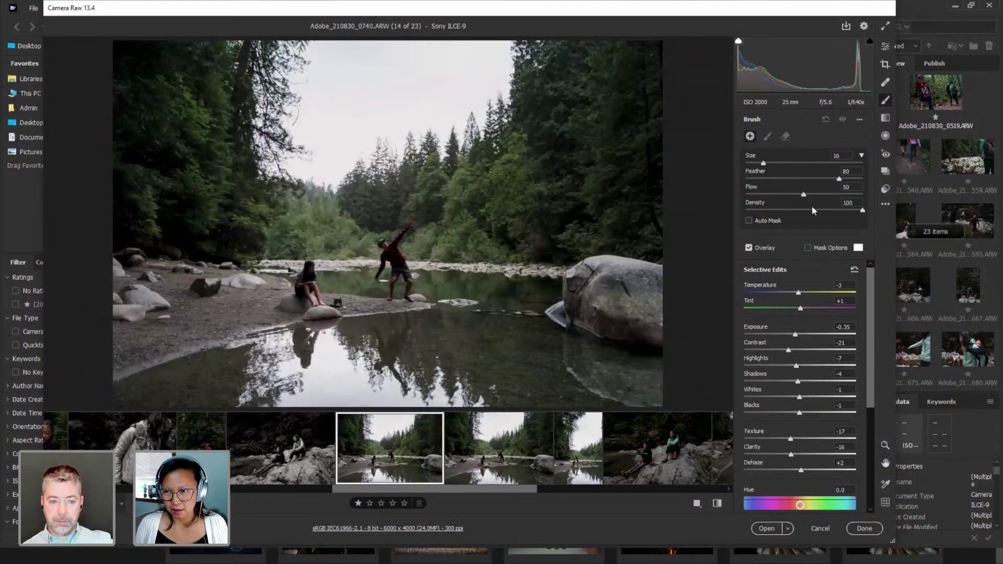
pyautogui.click(884, 51)
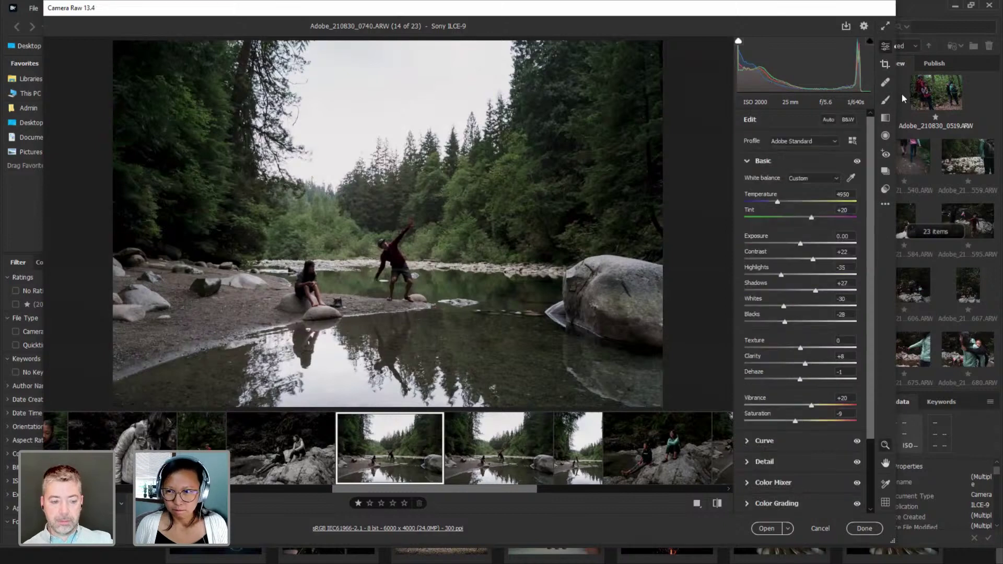
pyautogui.click(887, 64)
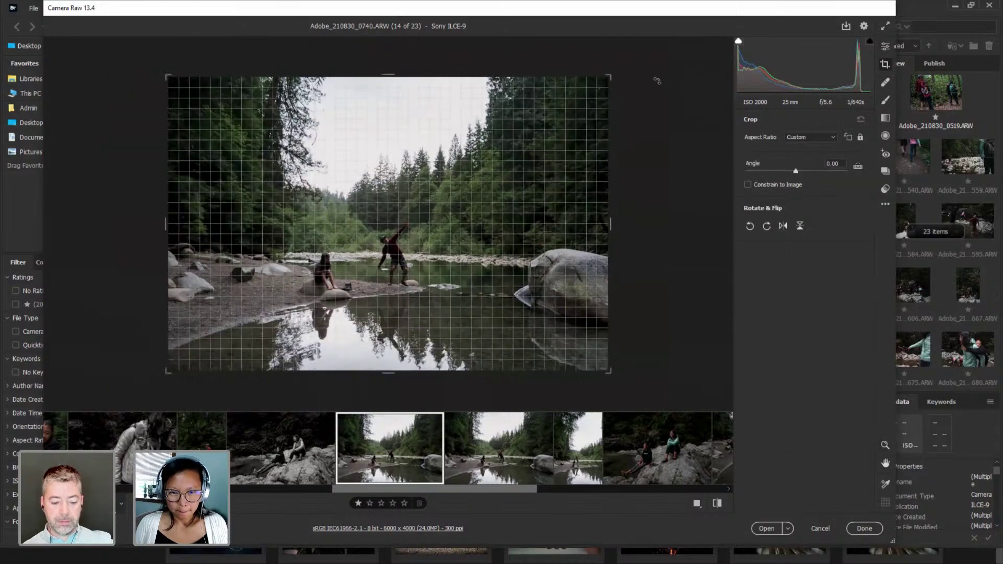
pyautogui.moveTo(657, 79); pyautogui.dragTo(656, 79)
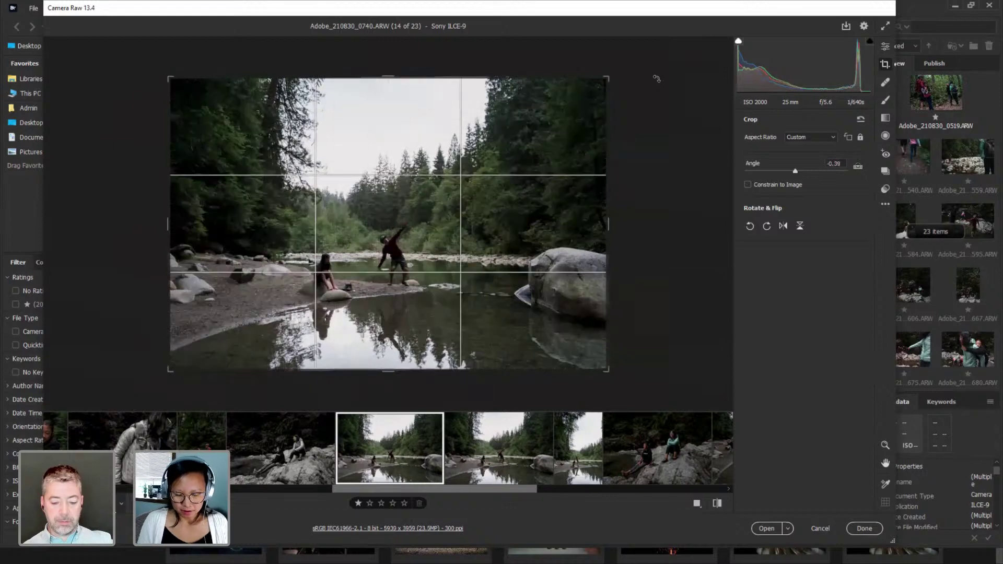
# Apply the crop of photo Adobe_210830_0740 and review the similar river photos 0741 and 0745.
pyautogui.press('Return')
pyautogui.click(541, 462)
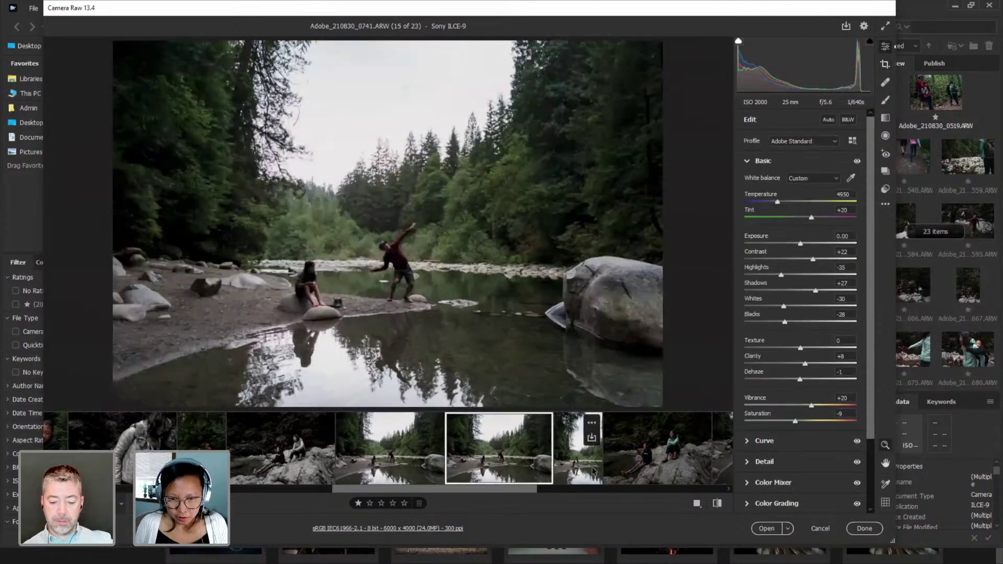
pyautogui.click(594, 470)
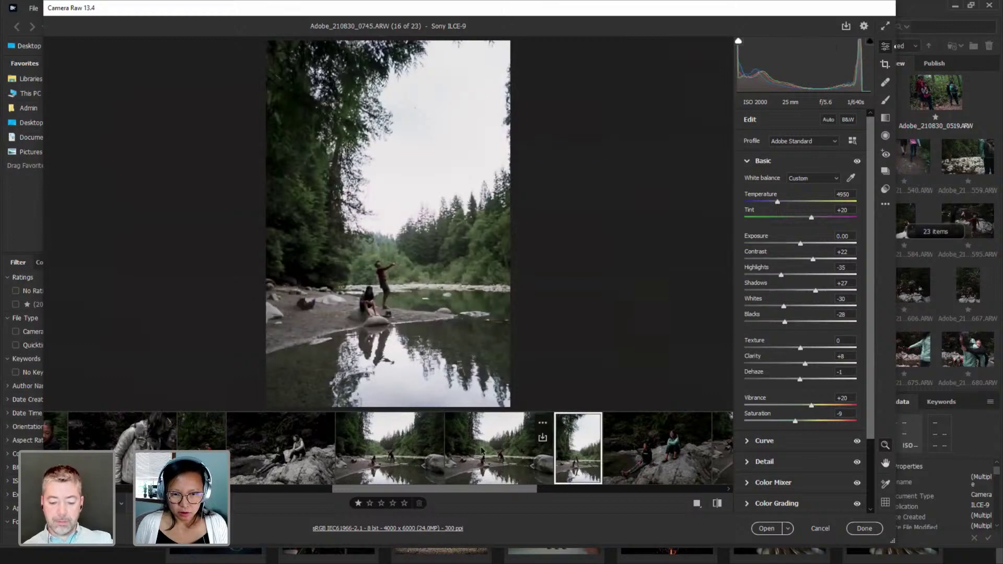
pyautogui.click(499, 457)
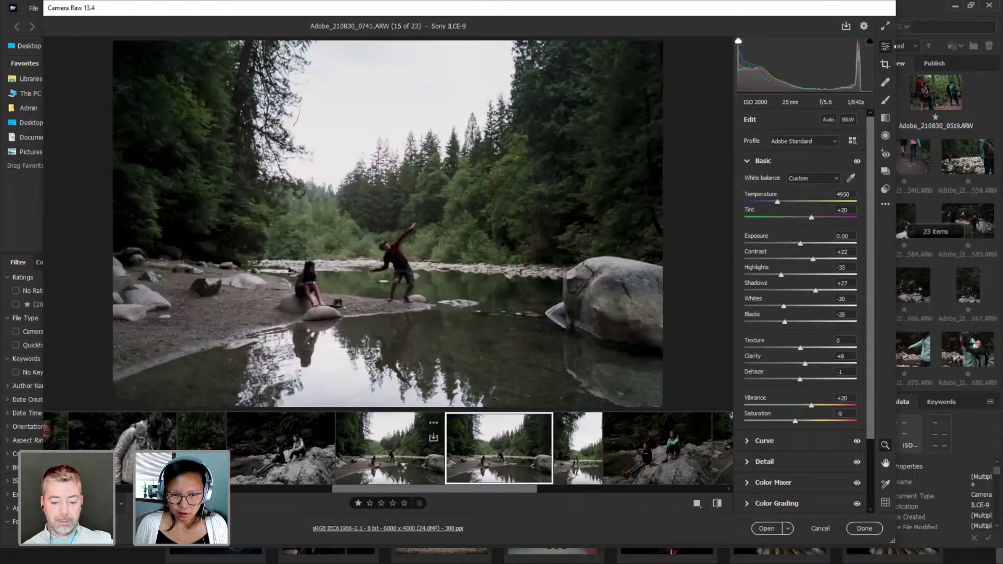
# Select photos 0740, 0741 and 0745 together and set vibrance to +21, saturation to -7 and exposure to +0.10.
pyautogui.click(402, 469)
pyautogui.keyDown('shift'); pyautogui.click(454, 471); pyautogui.keyUp('shift')
pyautogui.keyDown('shift'); pyautogui.click(590, 434); pyautogui.keyUp('shift')
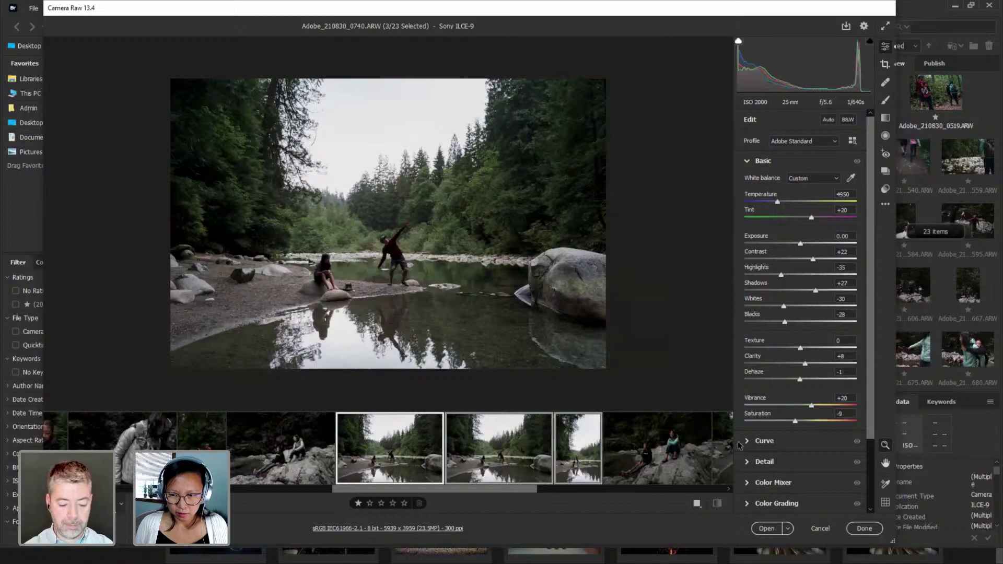
pyautogui.click(796, 422)
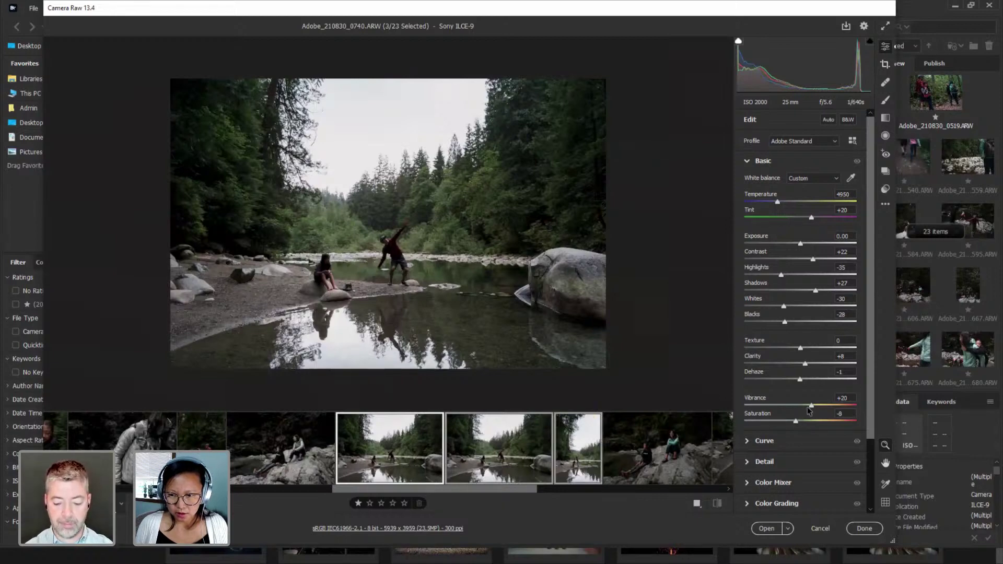
pyautogui.moveTo(810, 405); pyautogui.dragTo(812, 405)
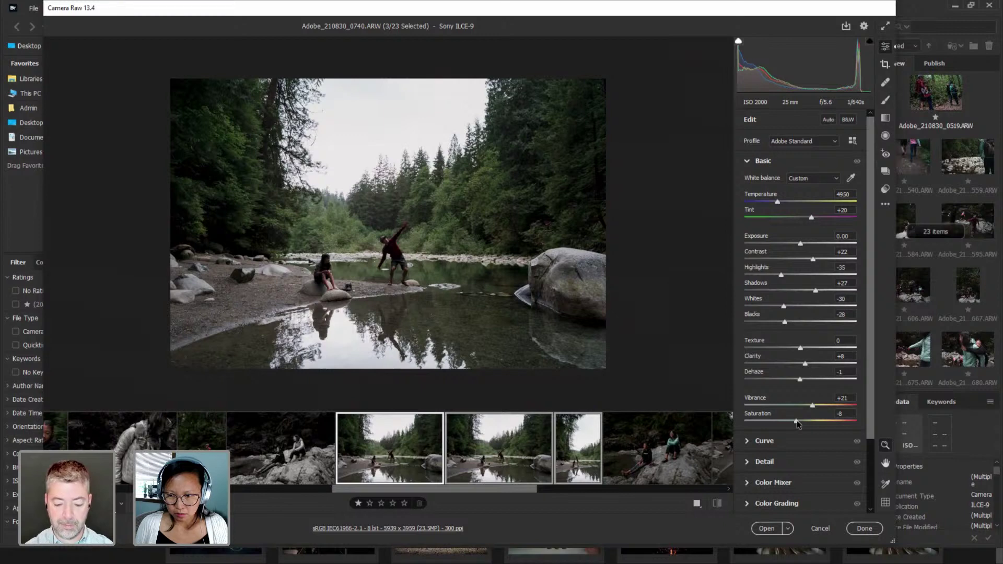
pyautogui.click(797, 421)
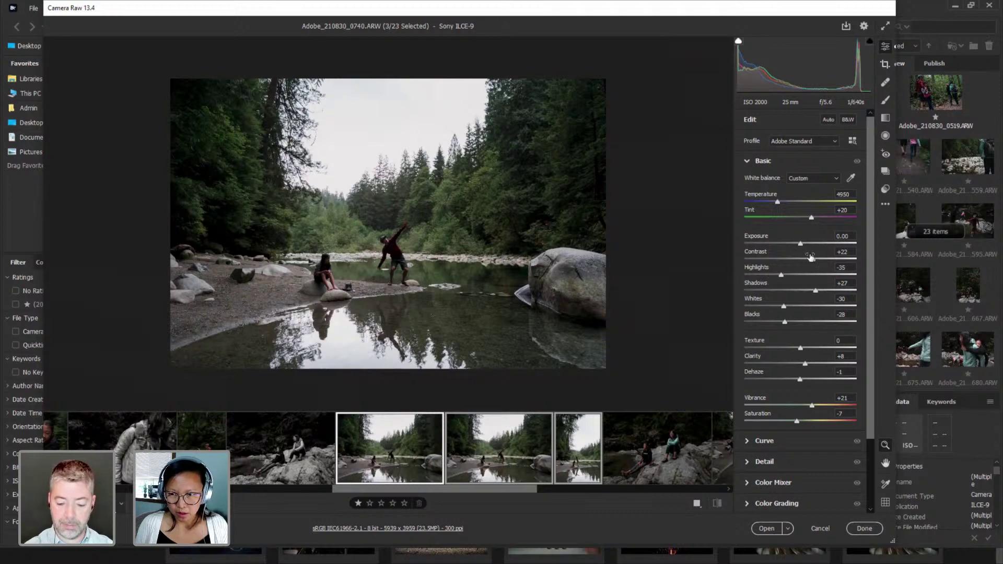
pyautogui.moveTo(802, 246); pyautogui.dragTo(803, 246)
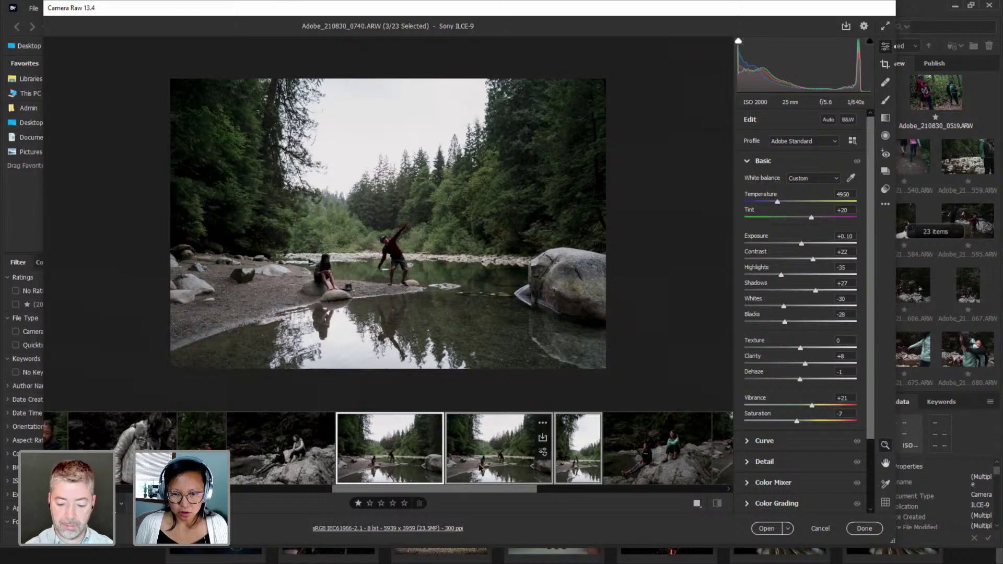
# Straighten photo Adobe_210830_0741 by rotating its crop slightly, and apply the crop.
pyautogui.click(481, 467)
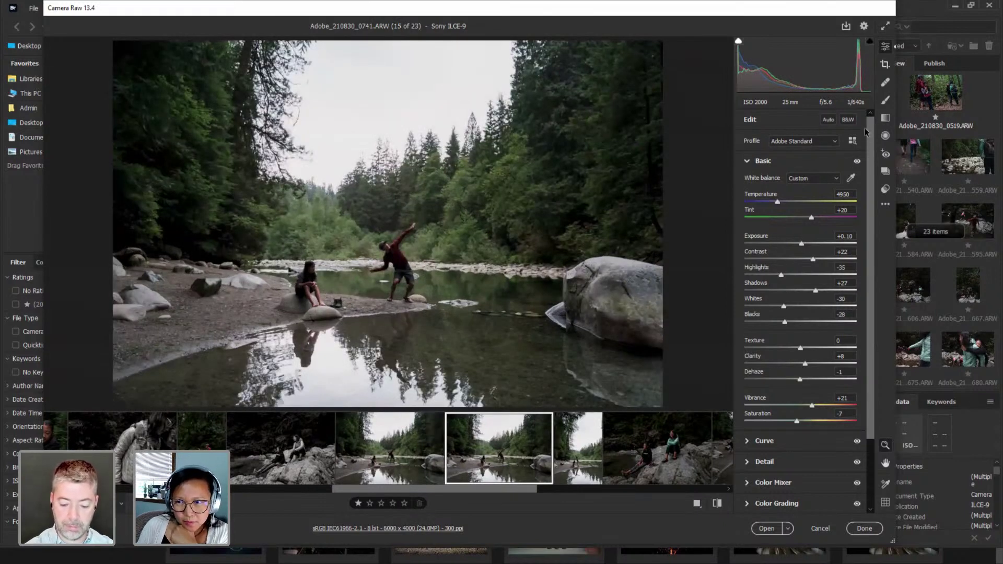
pyautogui.click(883, 66)
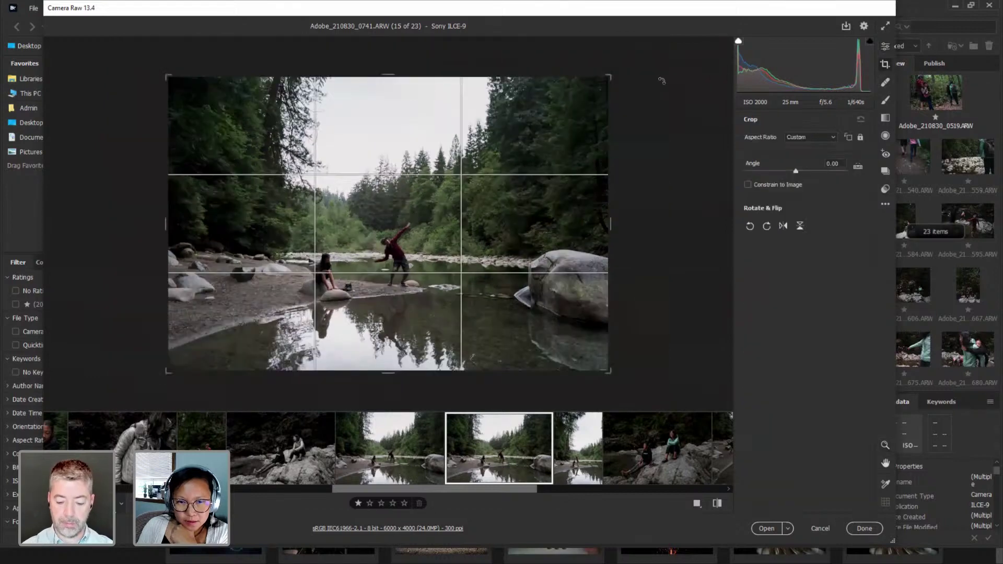
pyautogui.moveTo(662, 81); pyautogui.dragTo(661, 78)
pyautogui.press('Return')
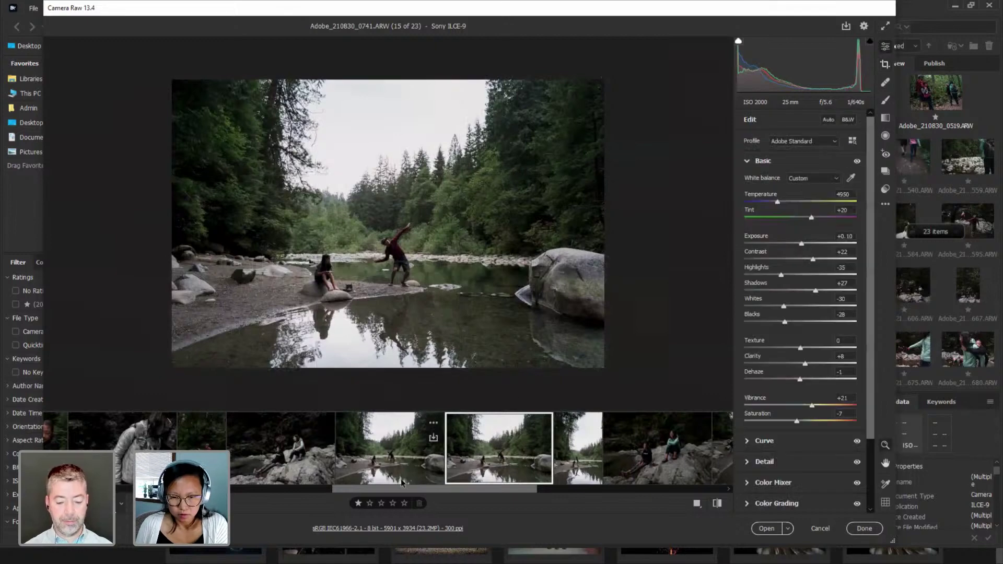
# Compare photo 0740 with photo 0741, and apply the custom BW preset to photo 0741.
pyautogui.click(393, 469)
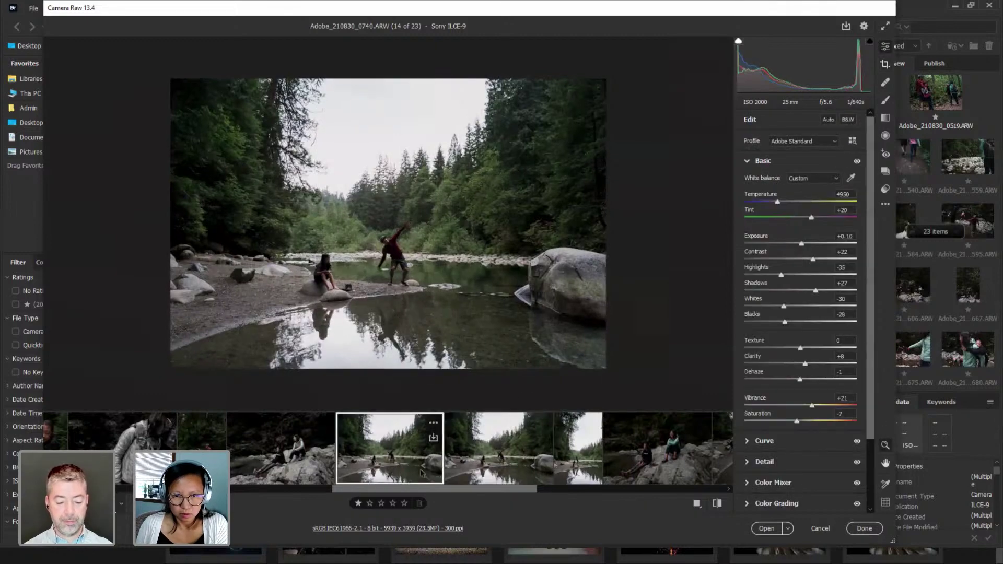
pyautogui.click(459, 473)
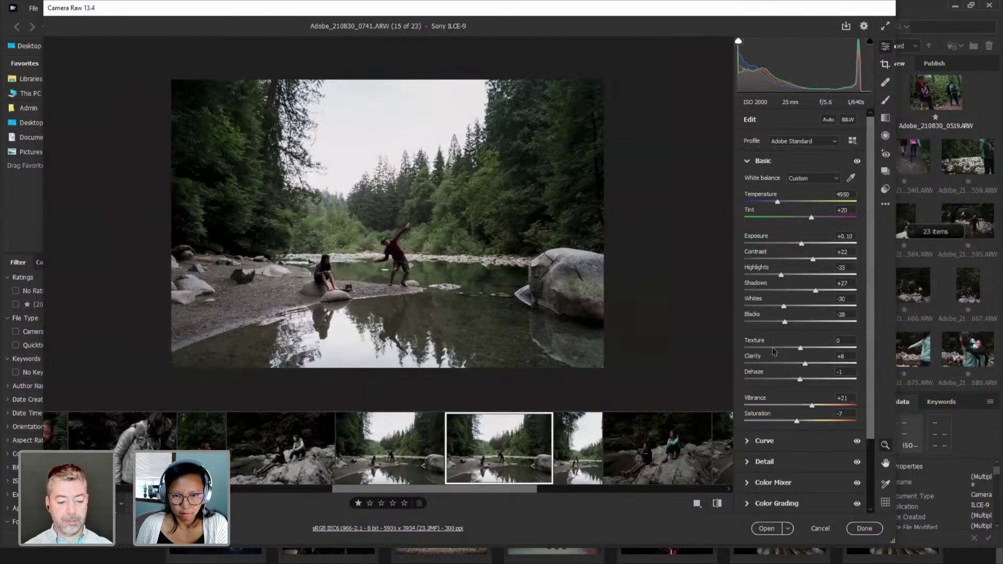
pyautogui.click(885, 189)
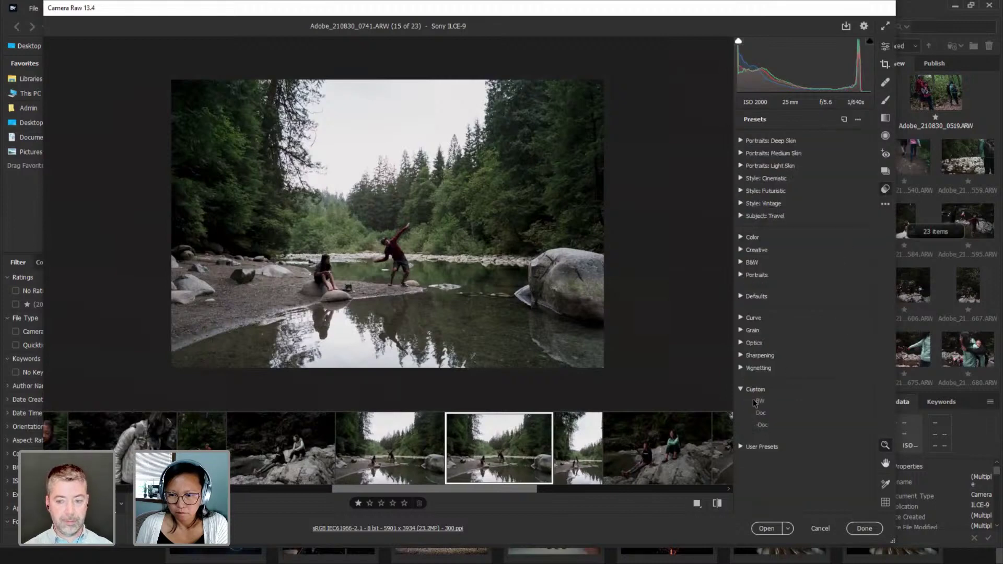
pyautogui.click(779, 399)
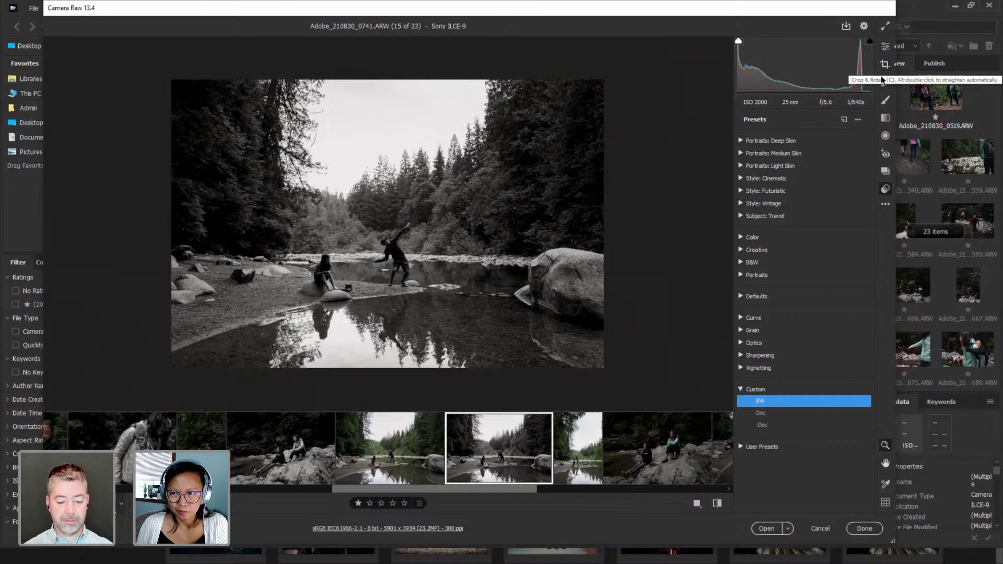
# Brush the seated person in black-and-white photo 0741 with exposure +0.35 and shadows +14, checking the mask and the result.
pyautogui.click(885, 99)
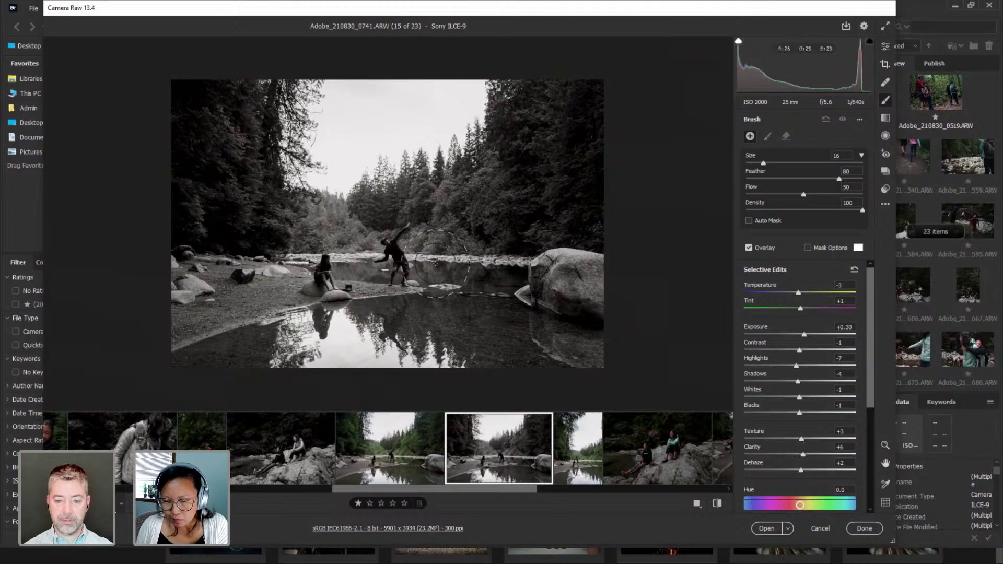
pyautogui.moveTo(377, 262)
pyautogui.mouseDown()
pyautogui.moveTo(314, 269)
pyautogui.moveTo(327, 266)
pyautogui.mouseUp()
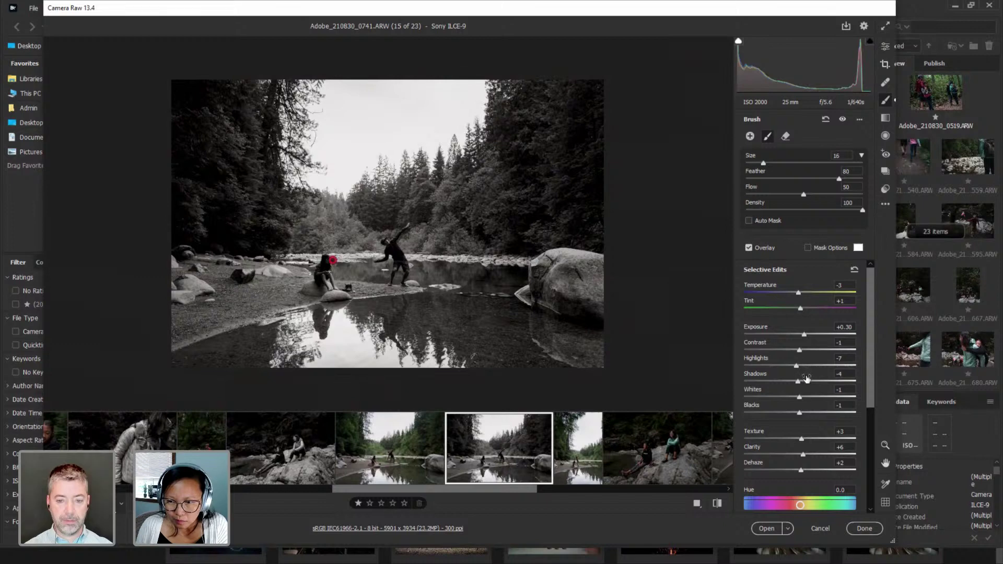
pyautogui.moveTo(799, 381); pyautogui.dragTo(808, 382)
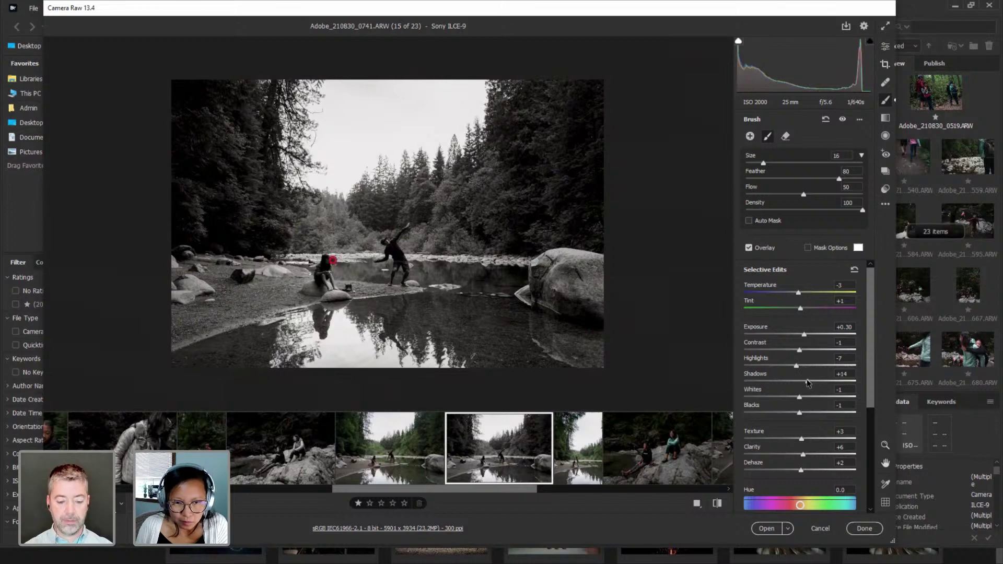
pyautogui.click(809, 249)
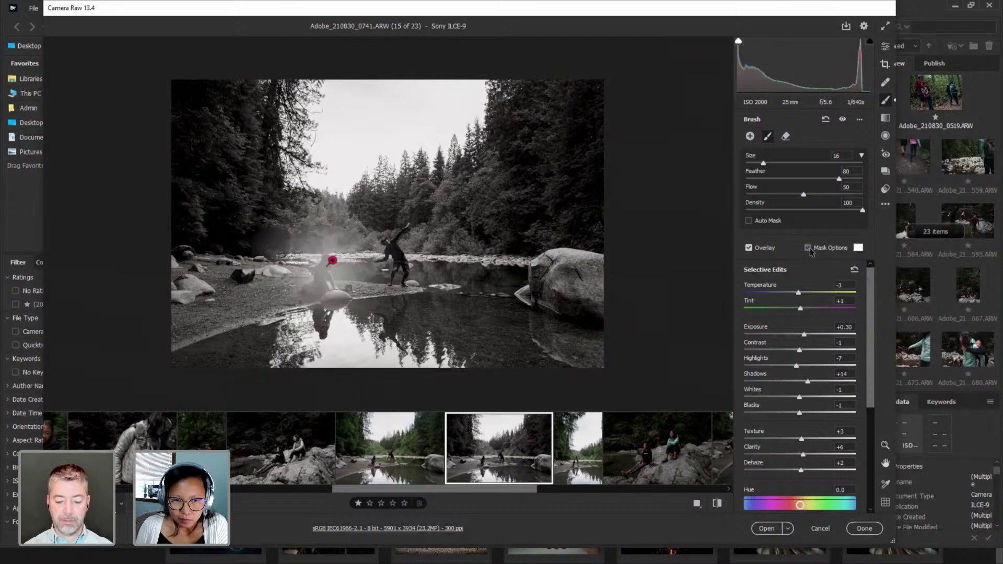
pyautogui.click(809, 249)
pyautogui.click(805, 337)
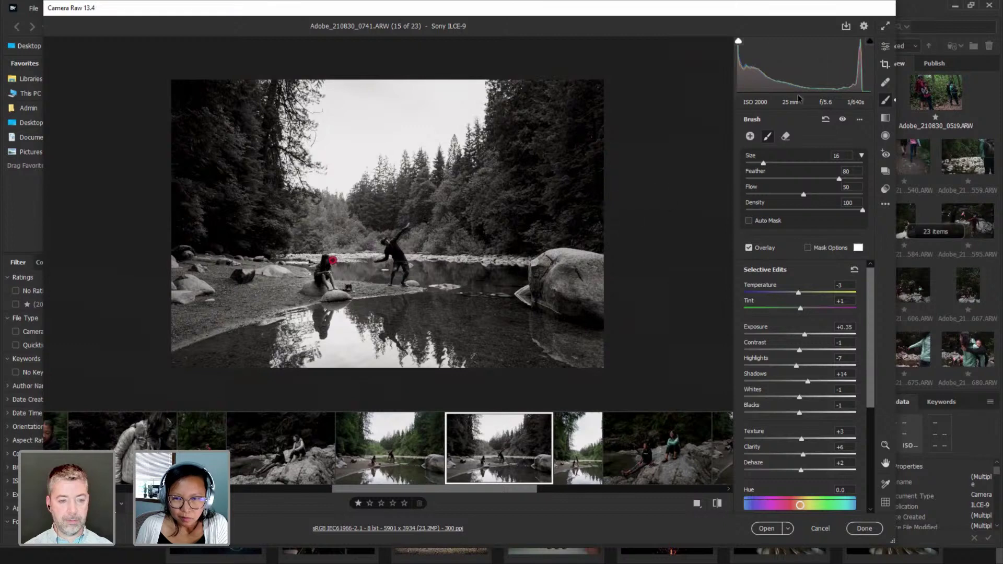
pyautogui.click(884, 48)
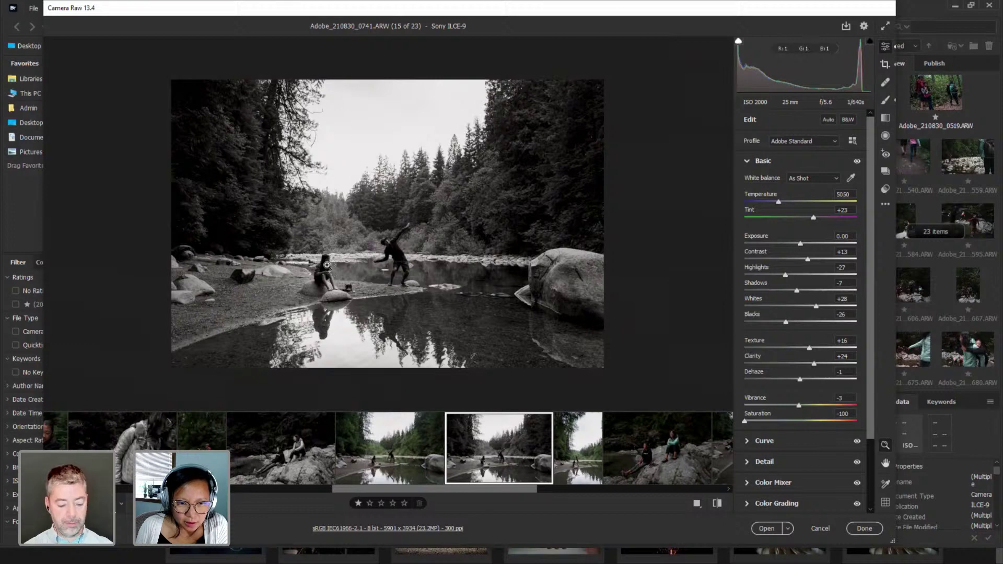
pyautogui.click(330, 266)
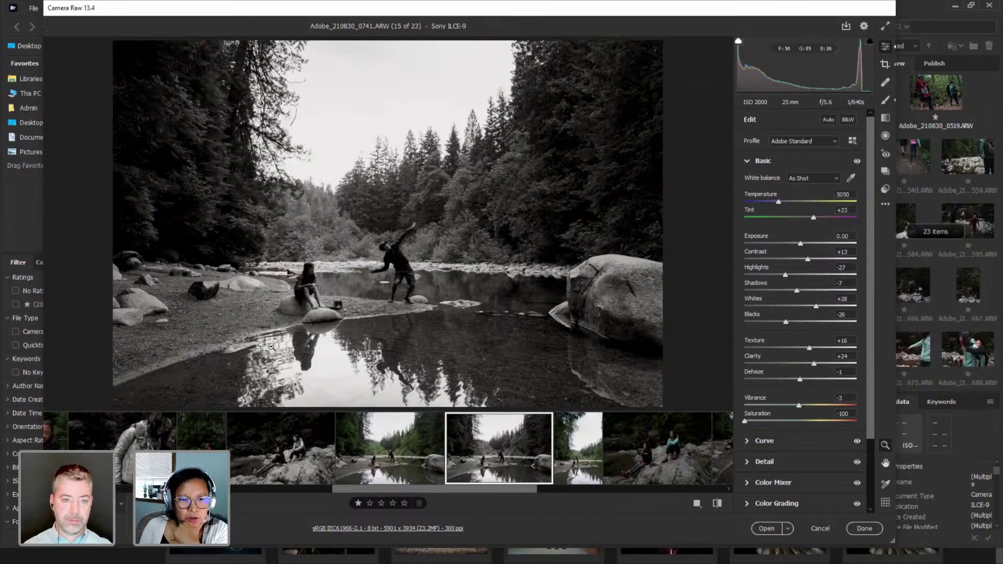
# Brush the people in photo 0745 and the seated person in photo 0740 with exposure +0.35 and shadows +14.
pyautogui.moveTo(439, 491); pyautogui.dragTo(509, 492)
pyautogui.click(361, 439)
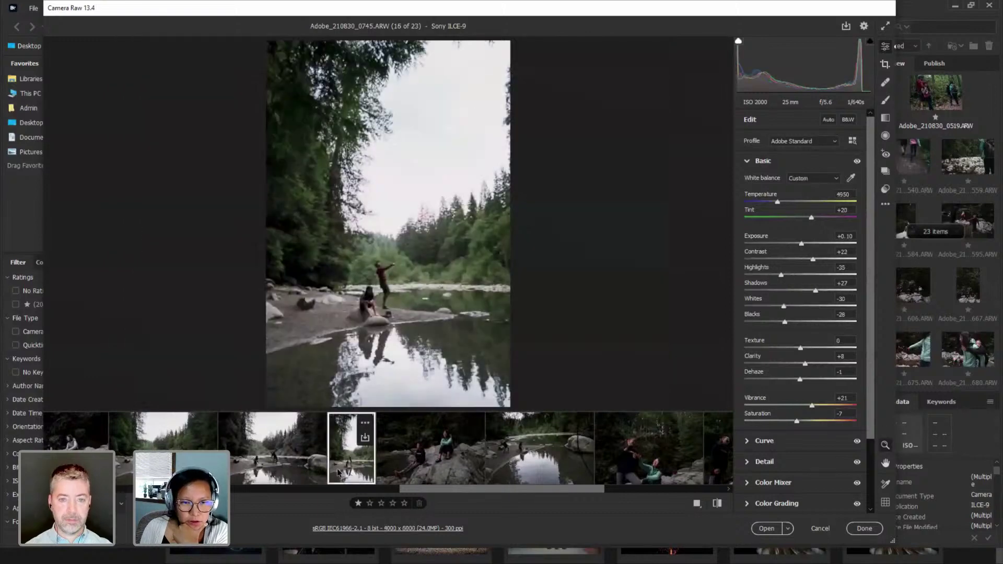
pyautogui.click(885, 99)
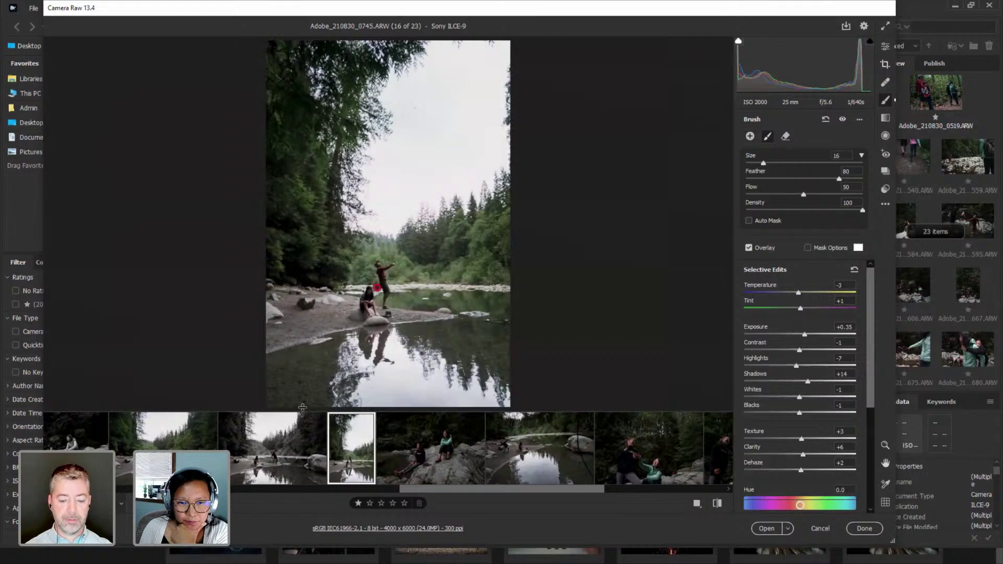
pyautogui.click(205, 430)
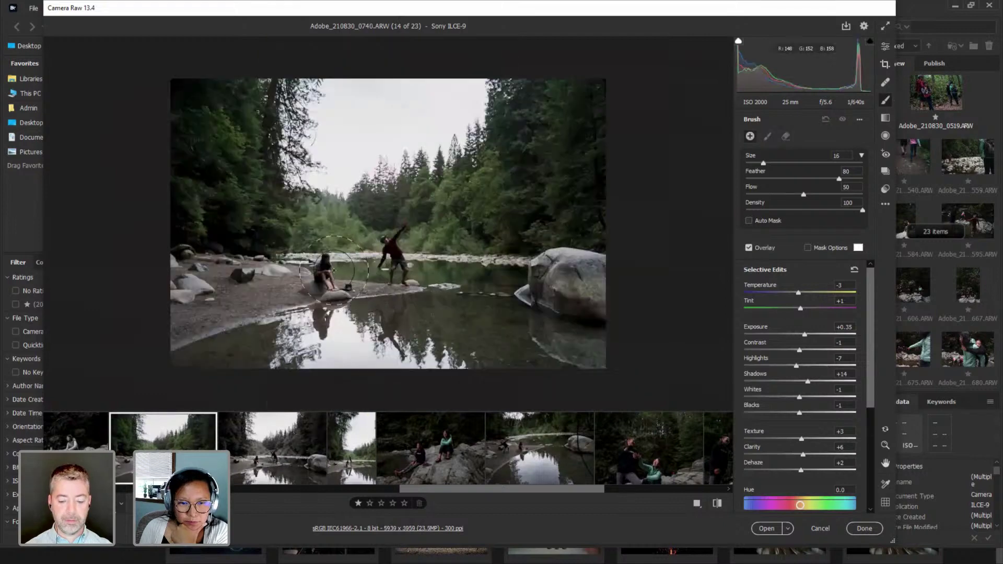
pyautogui.click(333, 264)
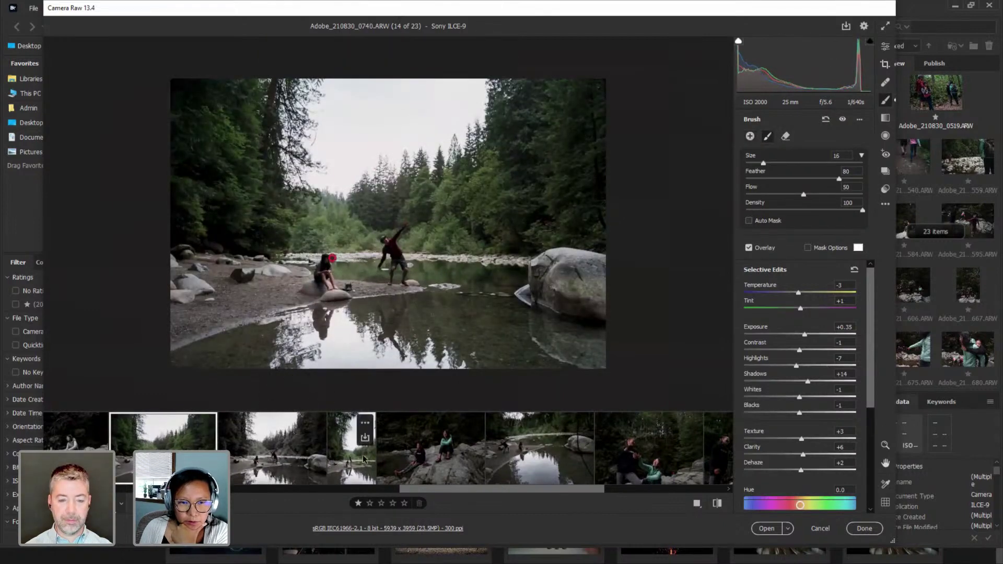
# Raise the overall exposure of the color photo Adobe_210830_0747 to +0.75.
pyautogui.click(413, 471)
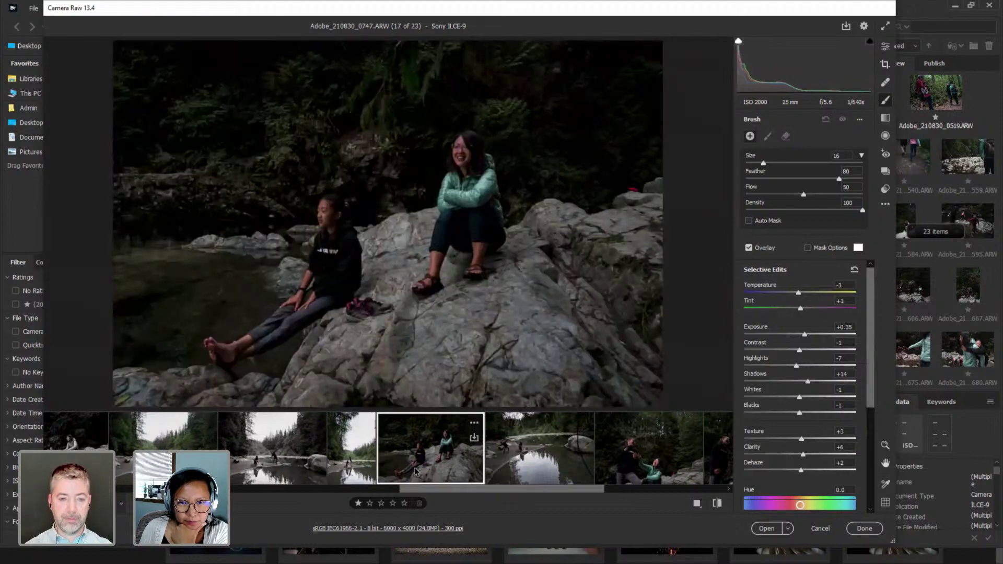
pyautogui.click(885, 46)
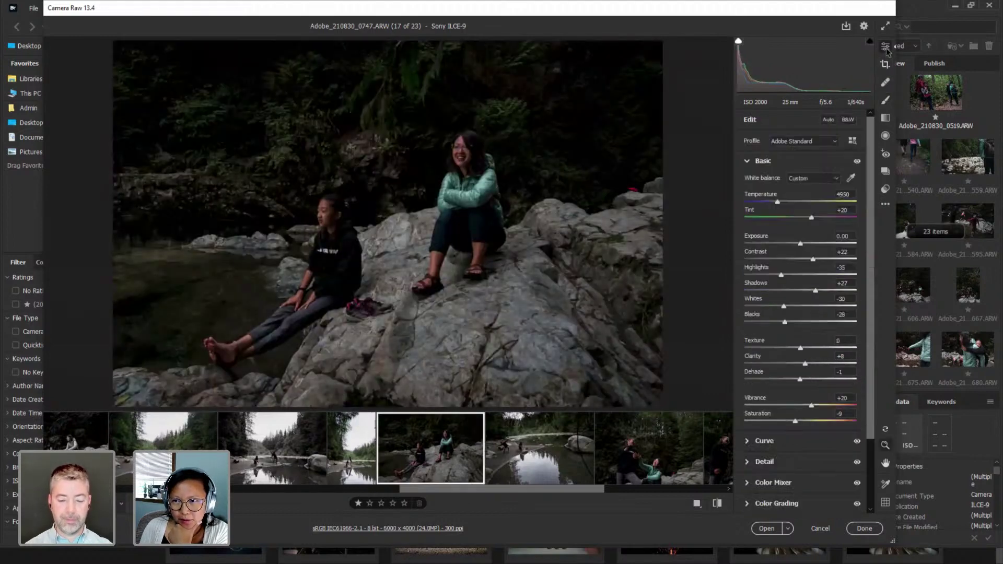
pyautogui.moveTo(800, 243); pyautogui.dragTo(808, 245)
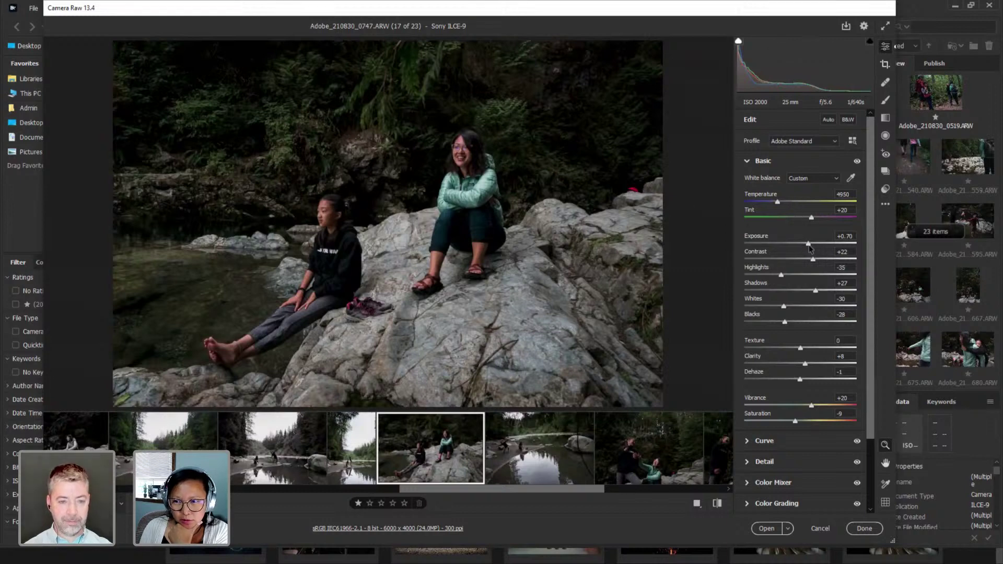
pyautogui.moveTo(808, 245); pyautogui.dragTo(810, 244)
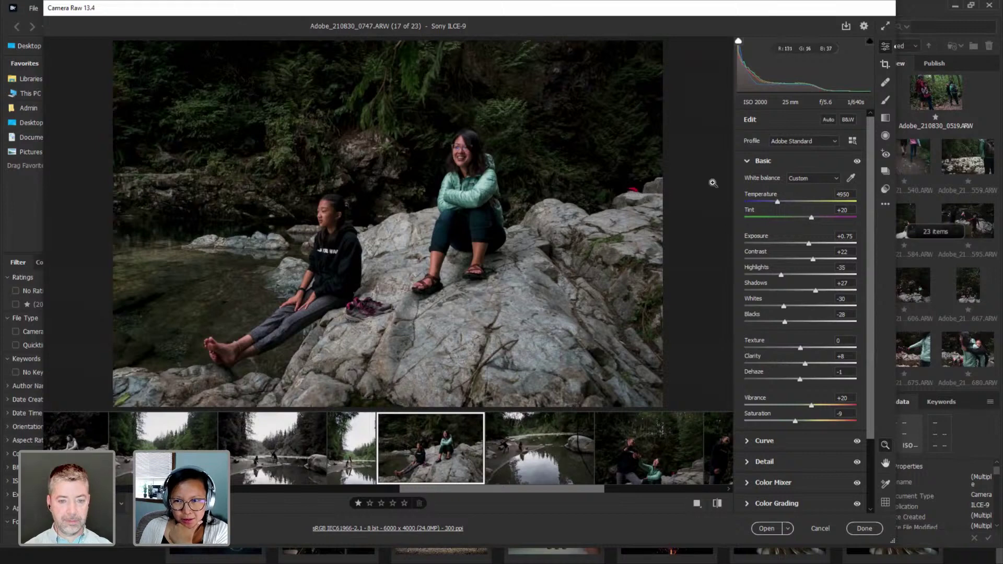
# Apply the custom BW preset to photo 0747 and set its exposure to +0.70.
pyautogui.click(886, 189)
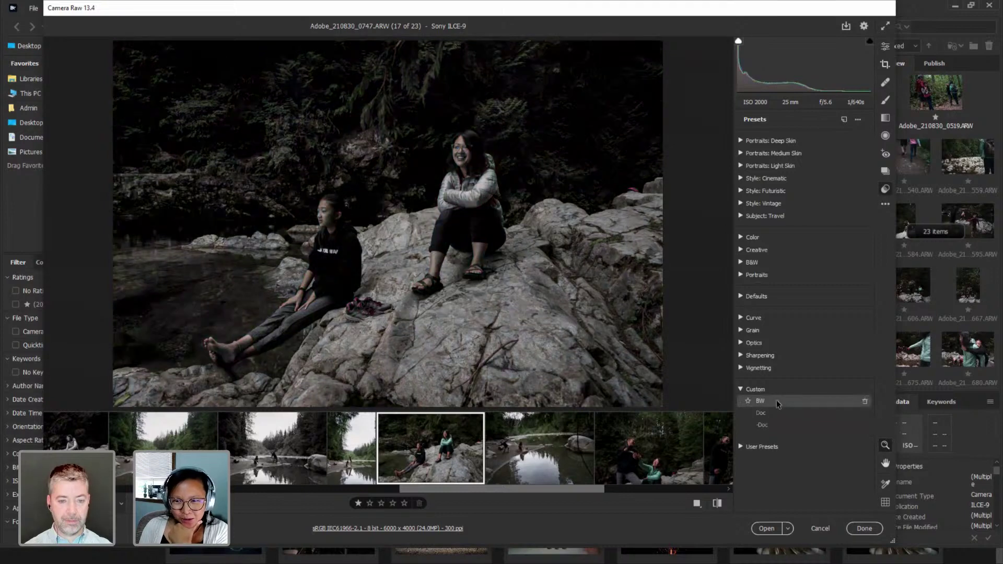
pyautogui.click(776, 401)
pyautogui.click(885, 47)
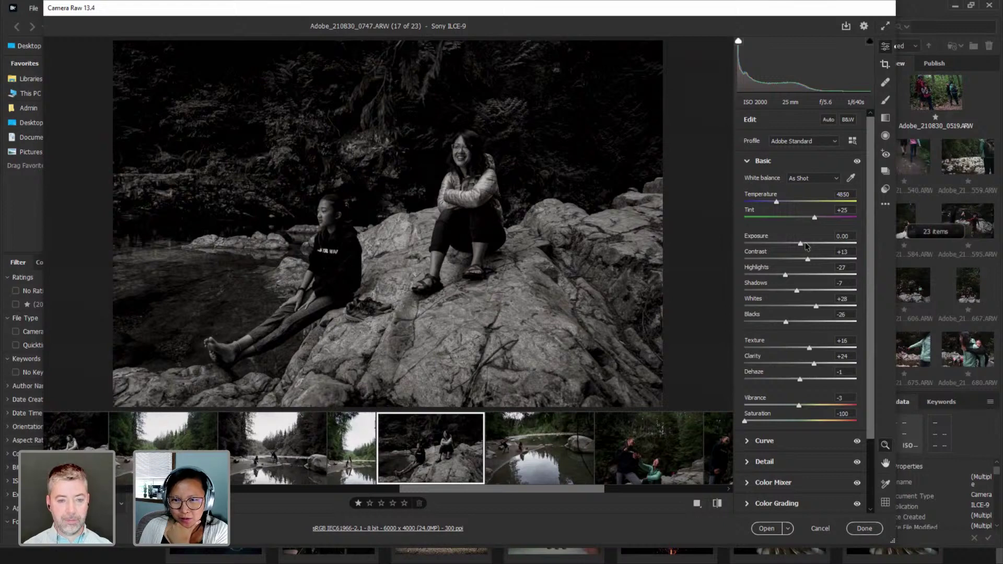
pyautogui.moveTo(805, 245); pyautogui.dragTo(809, 246)
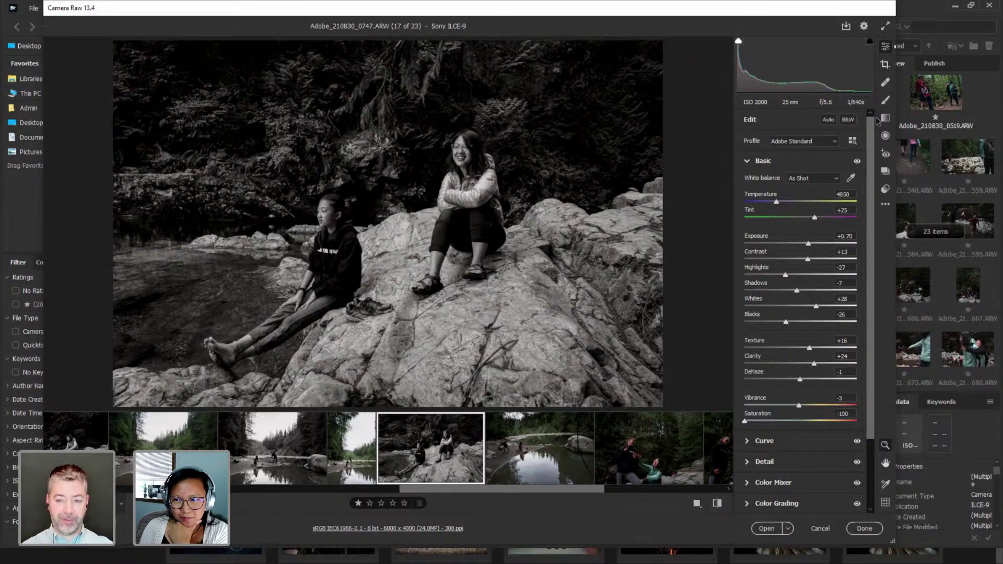
# Brush the forest background in photo 0747 with exposure +0.20, contrast -13, texture -12 and clarity -11.
pyautogui.click(885, 103)
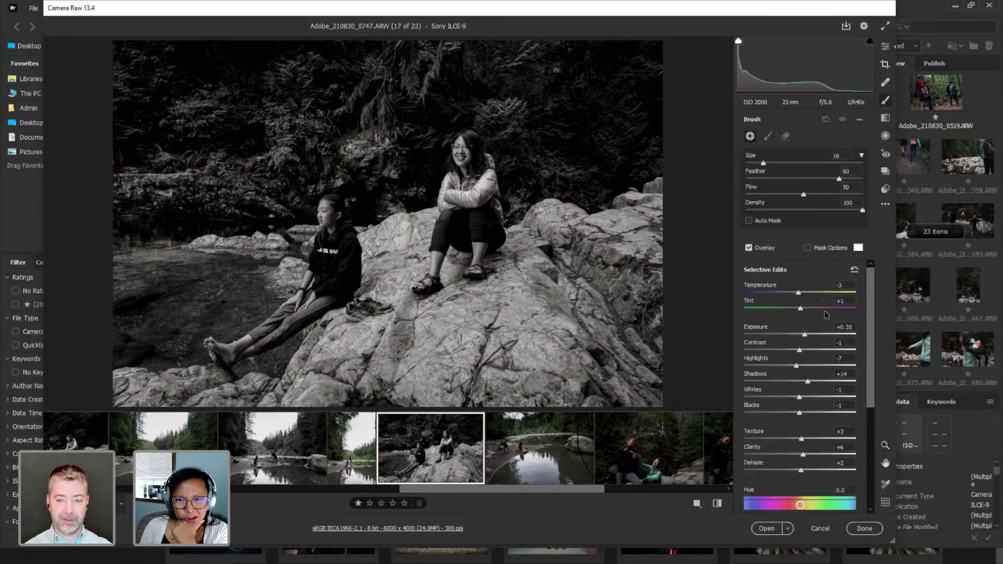
pyautogui.moveTo(651, 188)
pyautogui.mouseDown()
pyautogui.moveTo(624, 190)
pyautogui.moveTo(640, 261)
pyautogui.mouseUp()
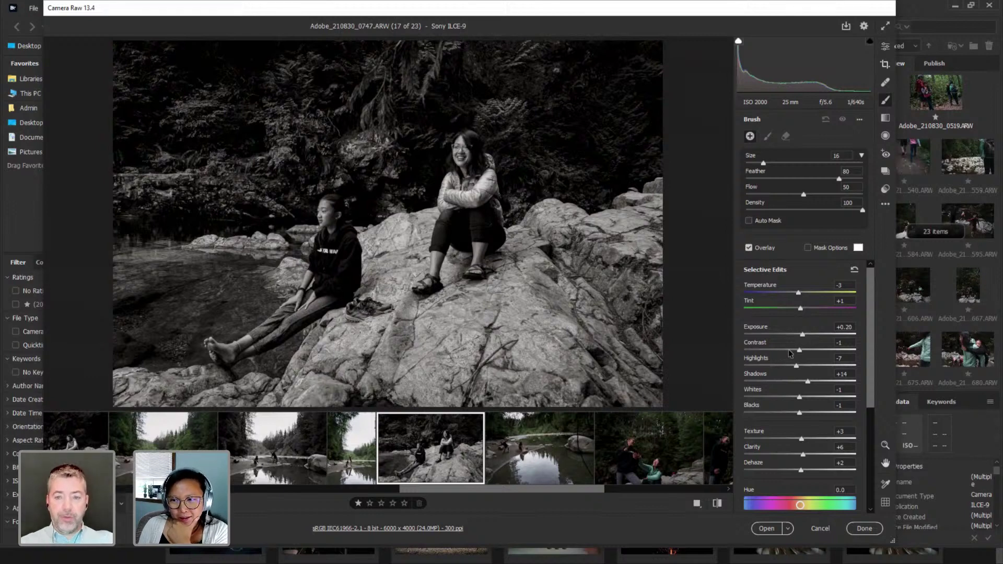
pyautogui.click(791, 349)
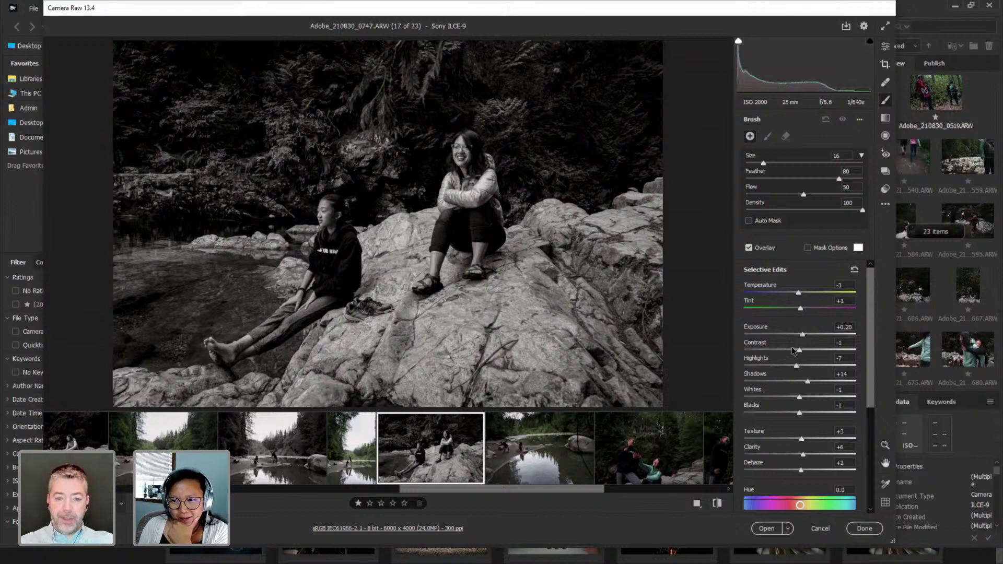
pyautogui.click(793, 438)
pyautogui.click(794, 454)
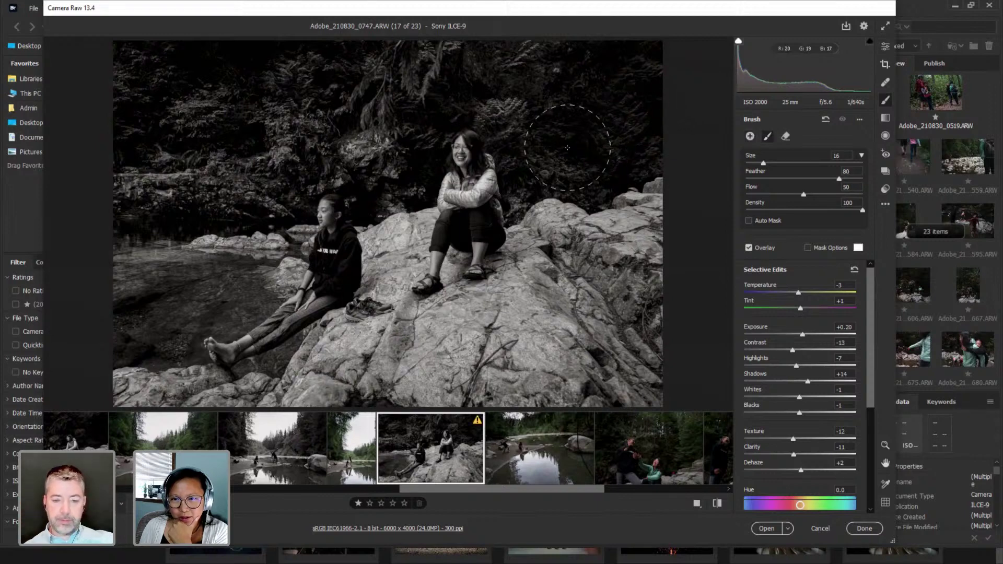
pyautogui.moveTo(556, 70); pyautogui.dragTo(597, 83)
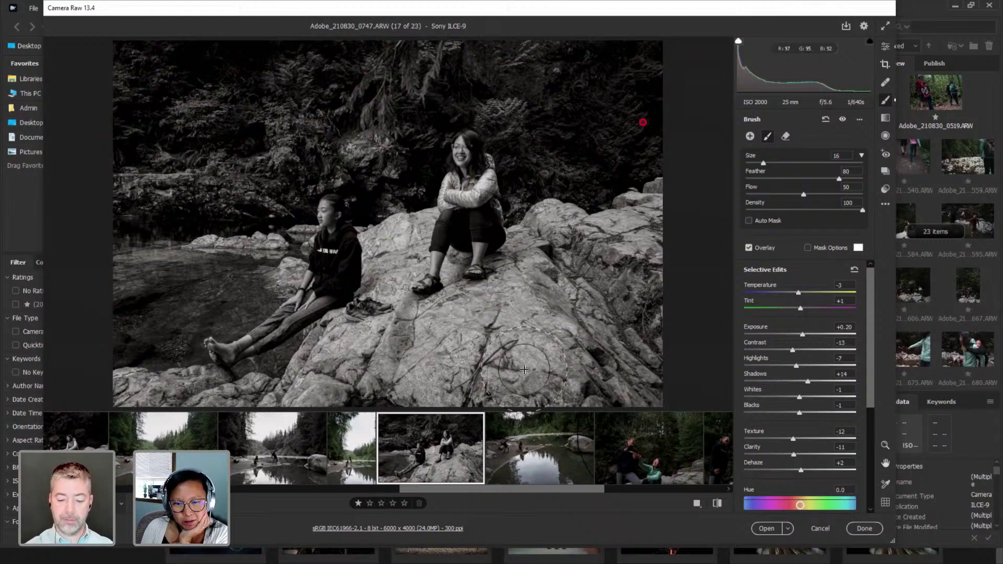
# Compare photo 0747 with photo 0738, and set the exposure of 0747's background brush adjustment to -0.70.
pyautogui.scroll(5, 463, 487)
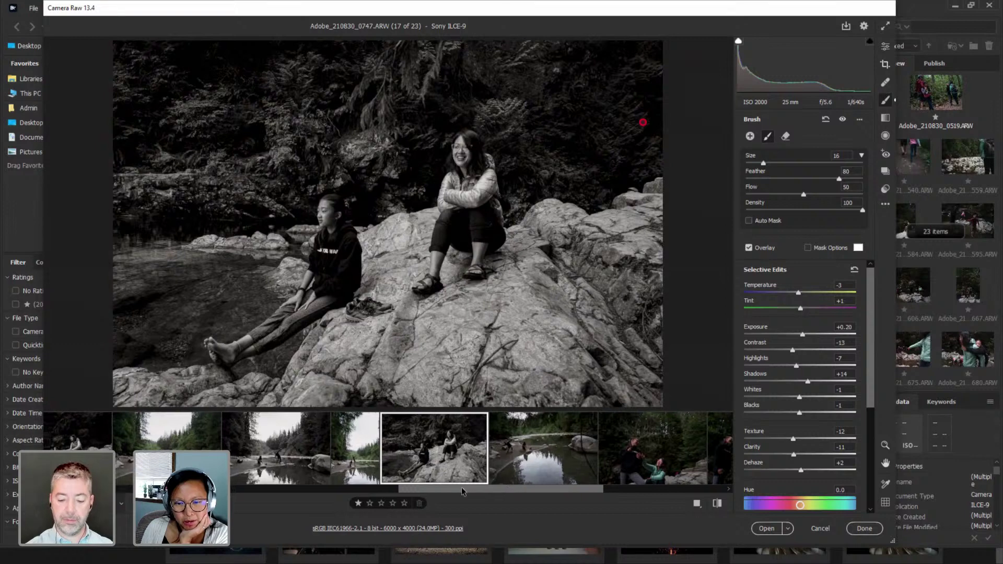
pyautogui.click(458, 460)
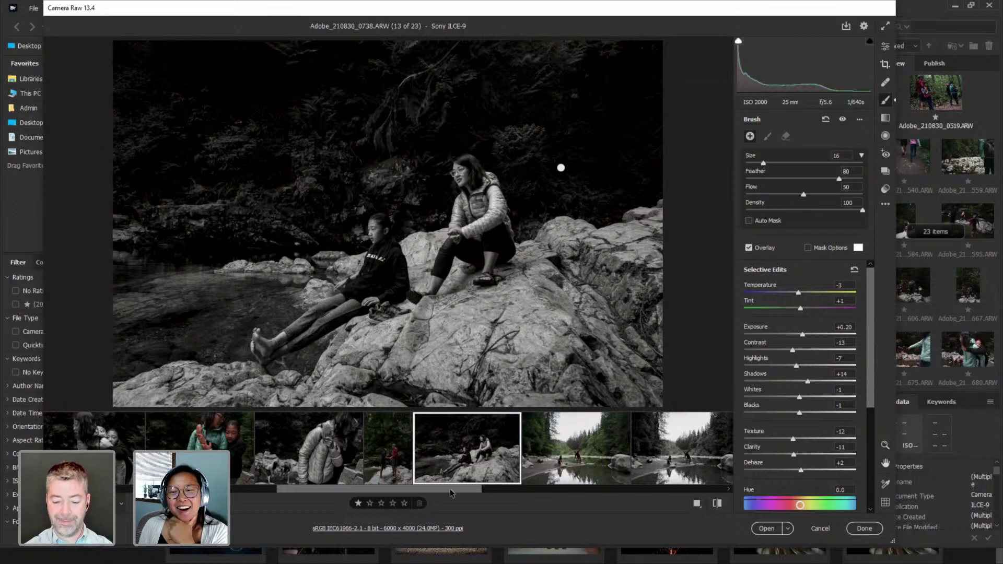
pyautogui.moveTo(450, 488); pyautogui.dragTo(593, 494)
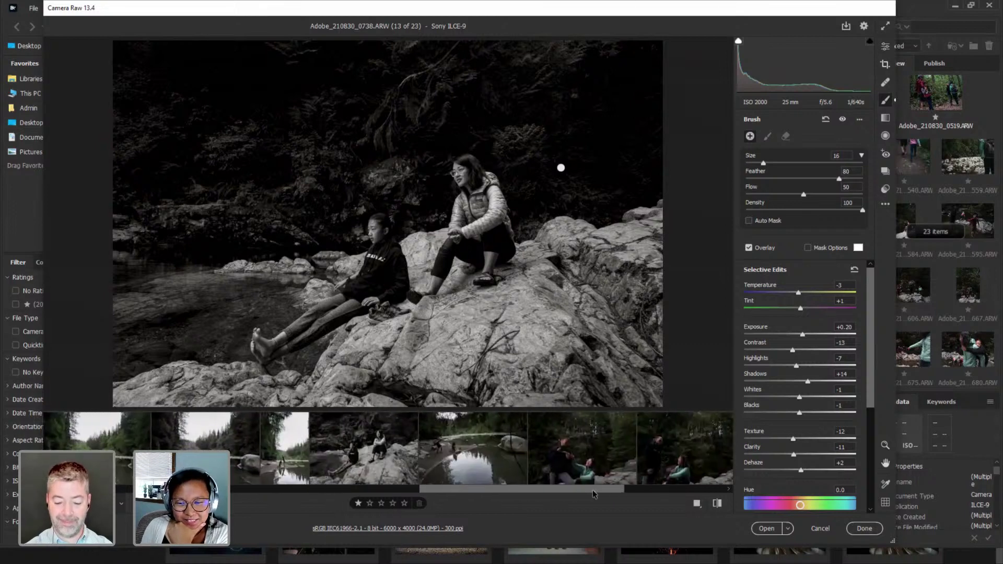
pyautogui.click(367, 473)
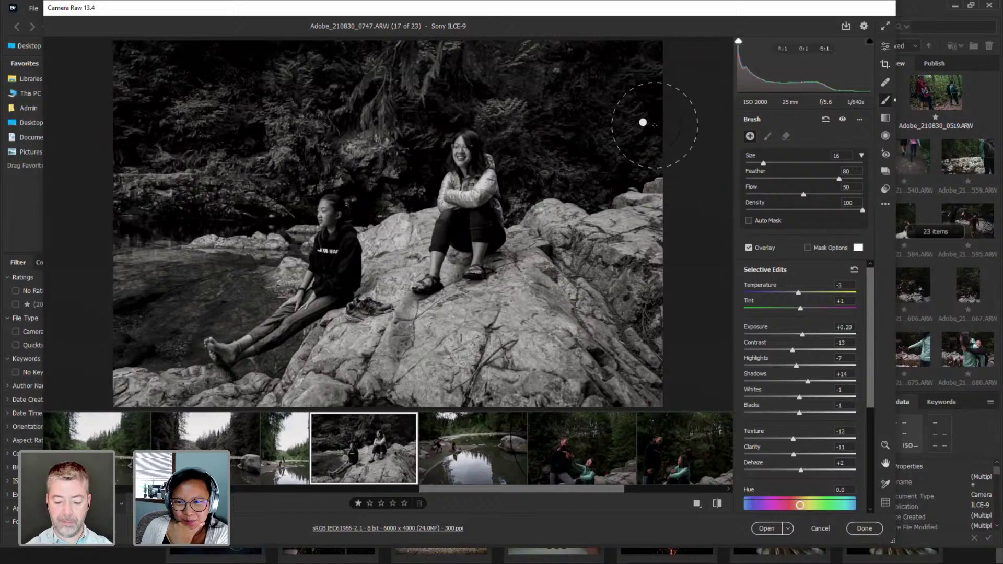
pyautogui.click(643, 124)
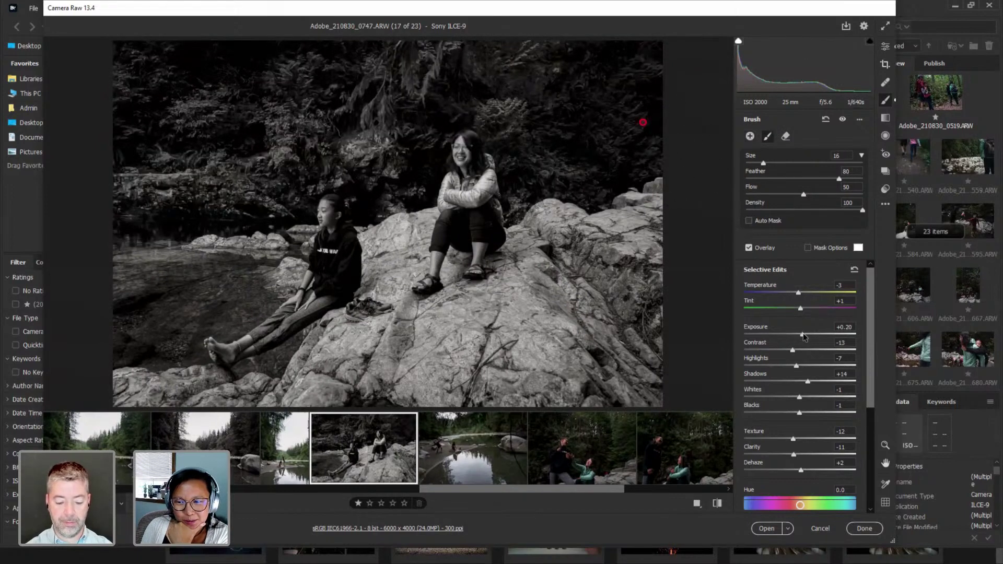
pyautogui.moveTo(804, 336); pyautogui.dragTo(790, 335)
# Display the background brush mask in photo 0747 and erase it from the two seated people.
pyautogui.click(808, 248)
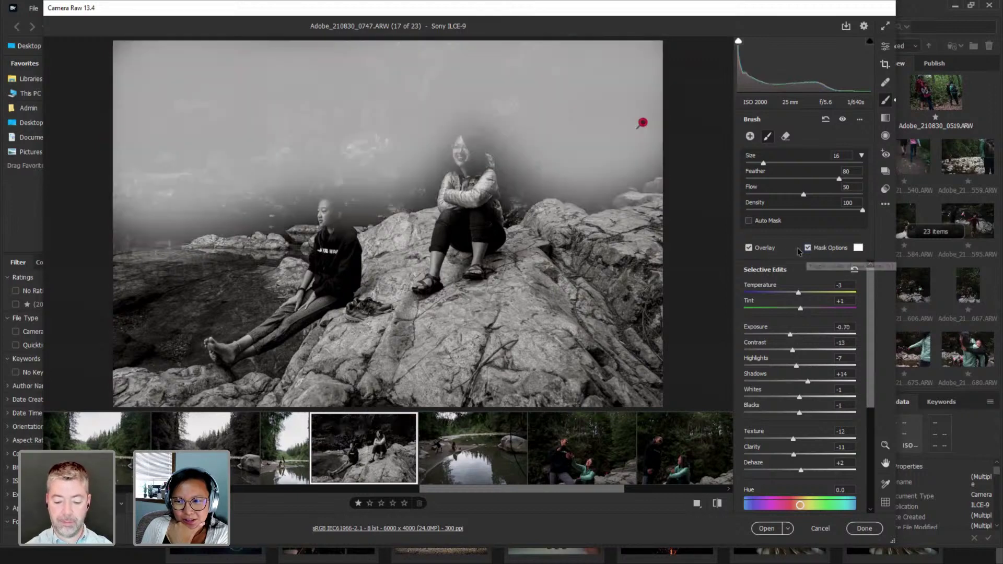
pyautogui.press('alt')
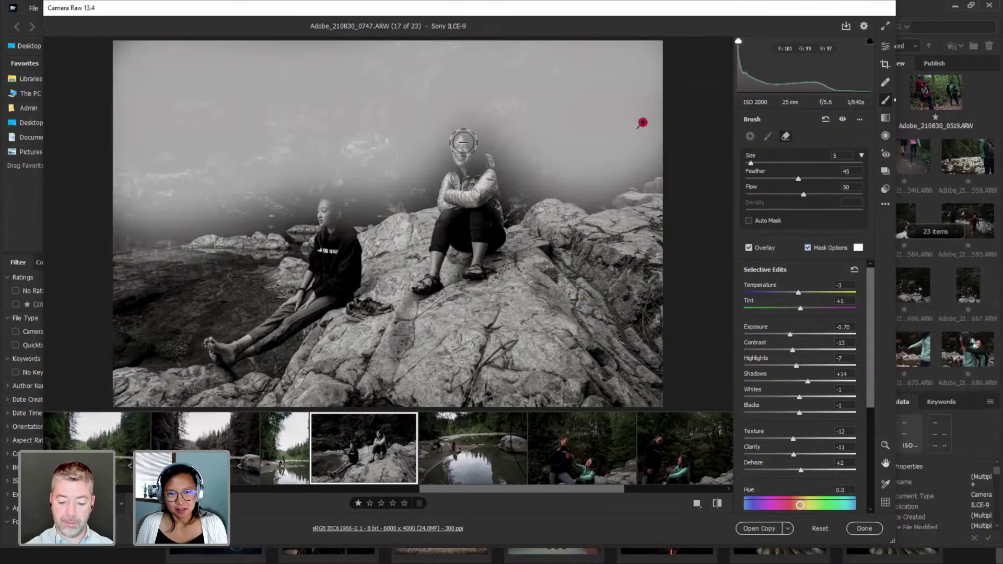
pyautogui.moveTo(463, 143)
pyautogui.mouseDown()
pyautogui.moveTo(465, 183)
pyautogui.moveTo(462, 148)
pyautogui.moveTo(473, 147)
pyautogui.moveTo(488, 212)
pyautogui.moveTo(477, 199)
pyautogui.moveTo(450, 200)
pyautogui.mouseUp()
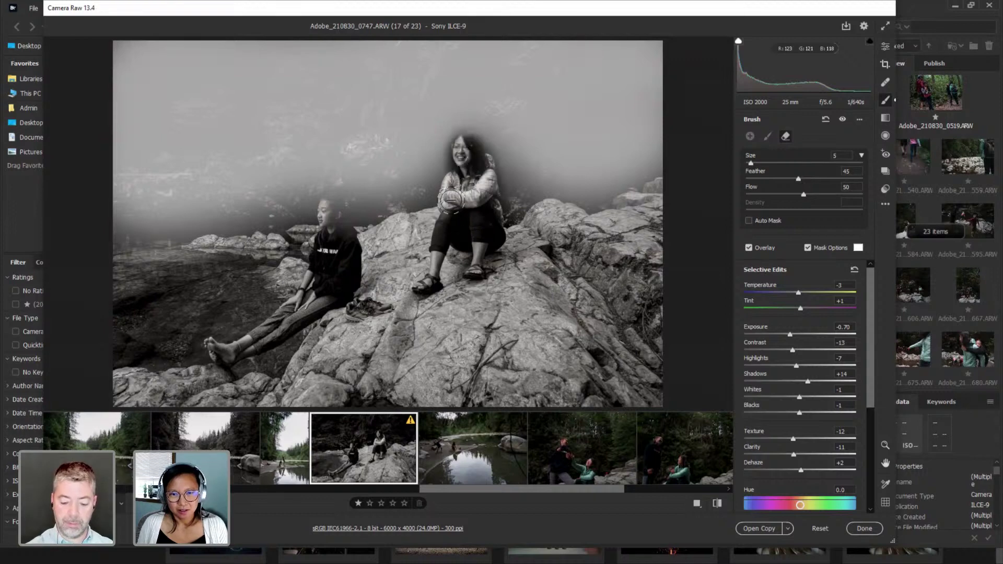
pyautogui.moveTo(355, 218)
pyautogui.mouseDown()
pyautogui.moveTo(325, 207)
pyautogui.moveTo(345, 231)
pyautogui.mouseUp()
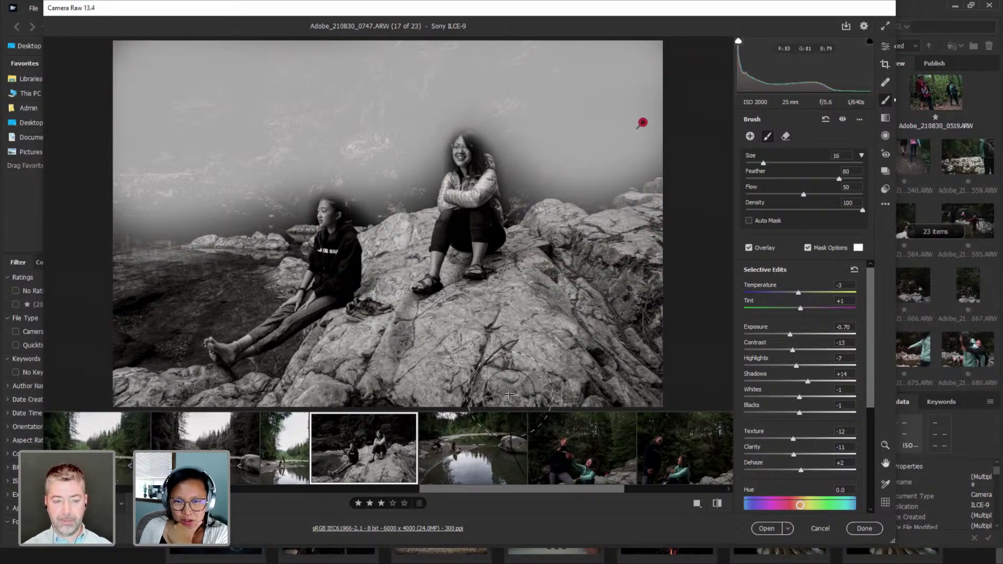
# Apply the custom BW preset to the river photo Adobe_210830_0753.
pyautogui.click(458, 459)
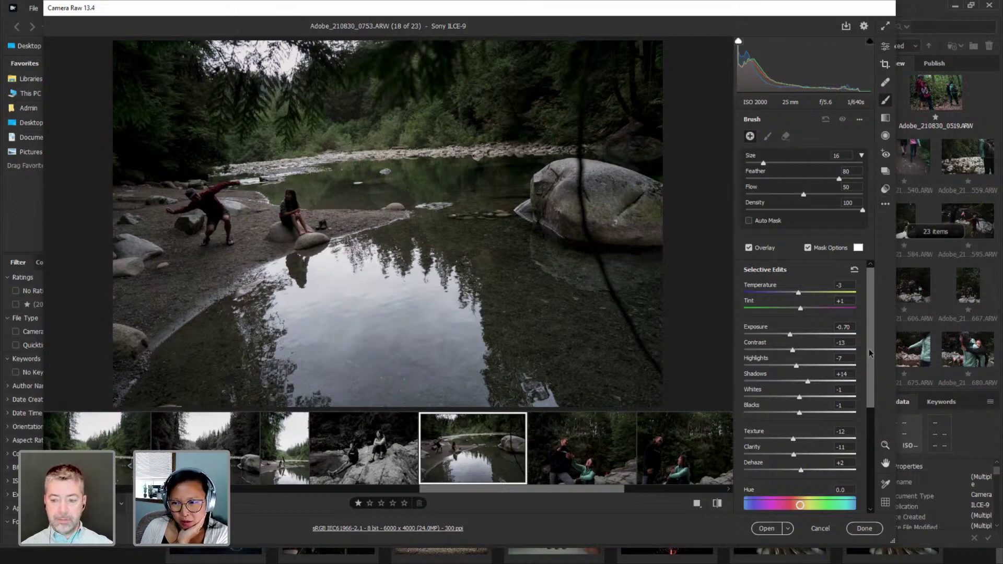
pyautogui.click(886, 190)
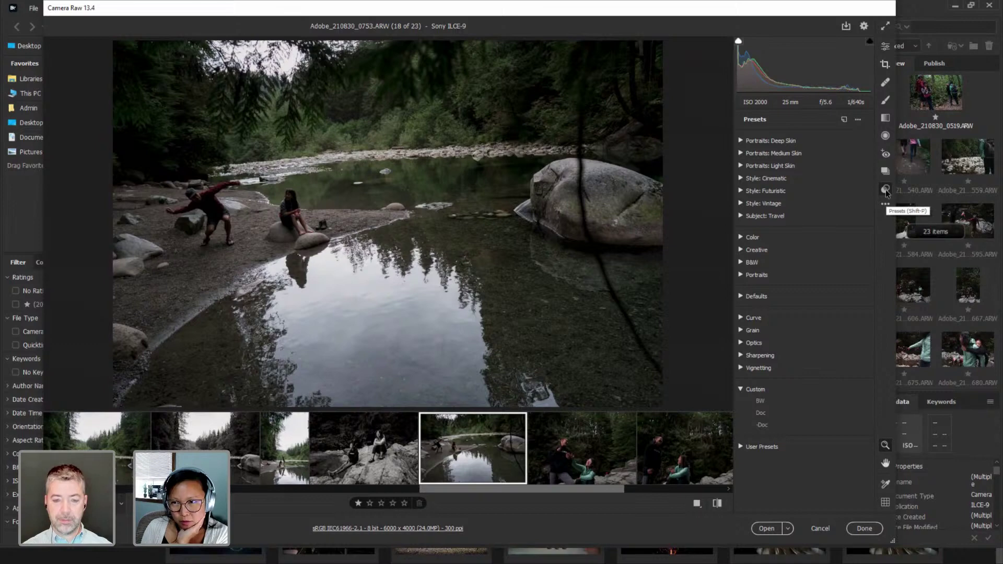
pyautogui.click(886, 46)
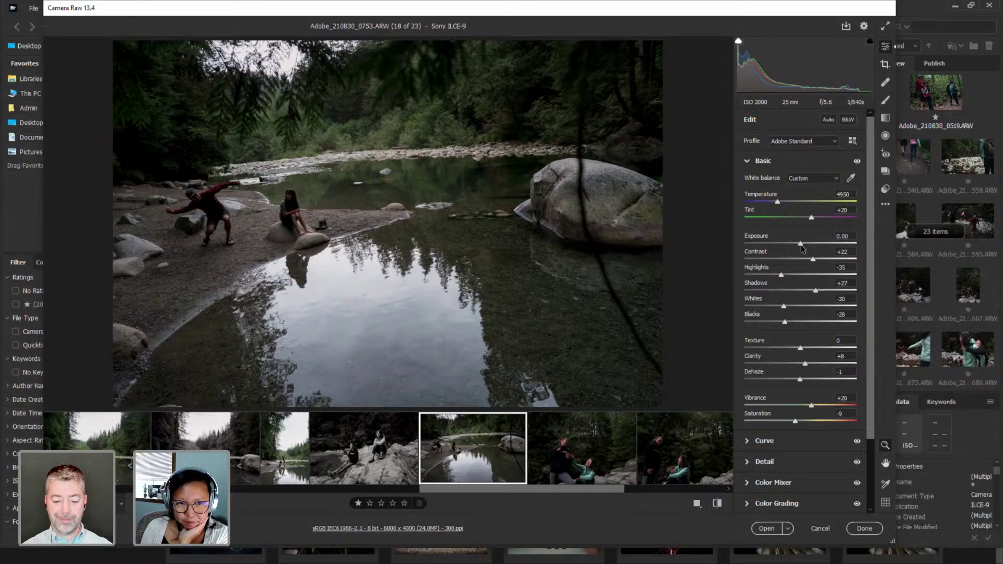
pyautogui.click(885, 189)
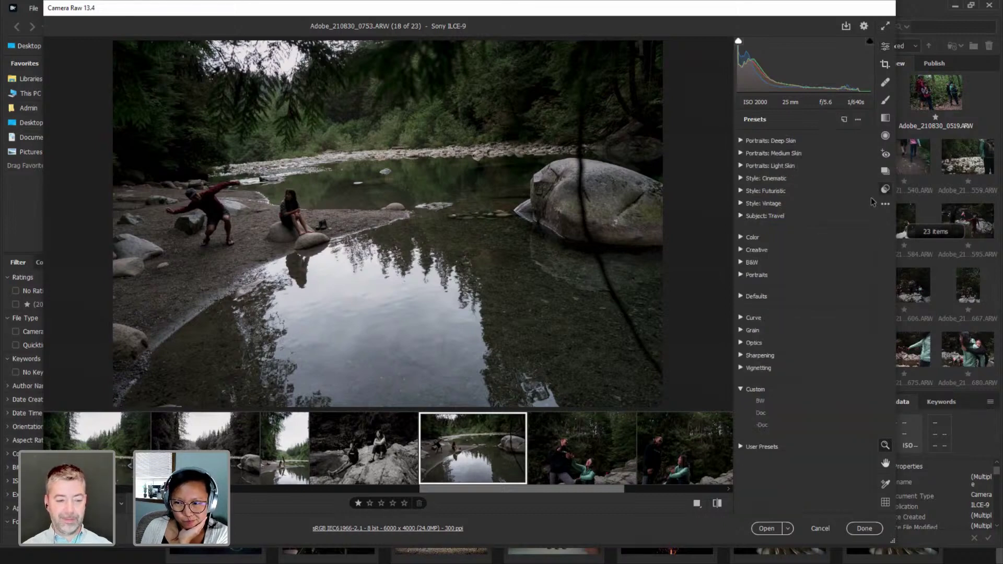
pyautogui.click(770, 400)
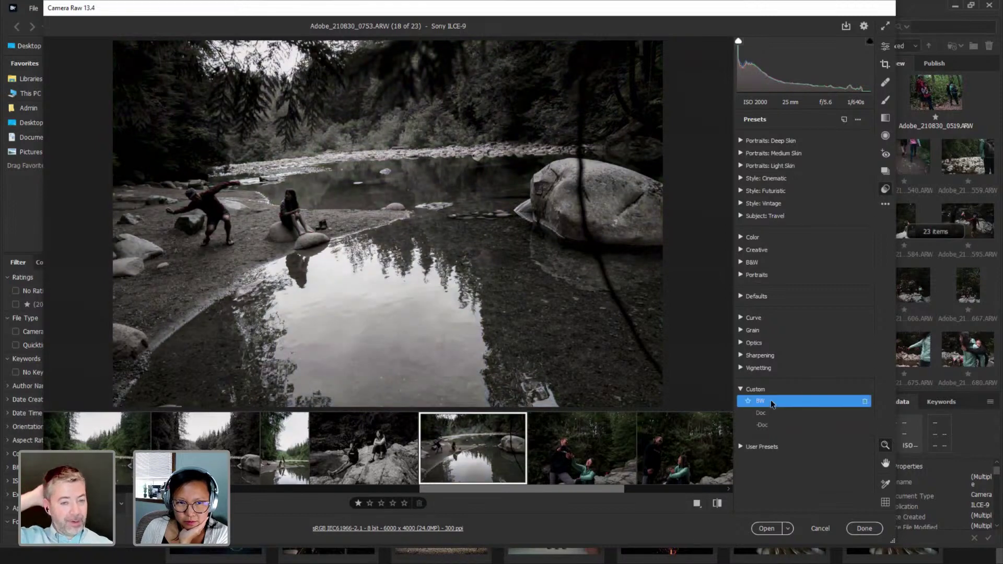
# Brush the two people in photo 0753 with exposure +0.35, contrast +4, highlights +6, texture +3 and clarity +2, and hide the mask.
pyautogui.click(888, 101)
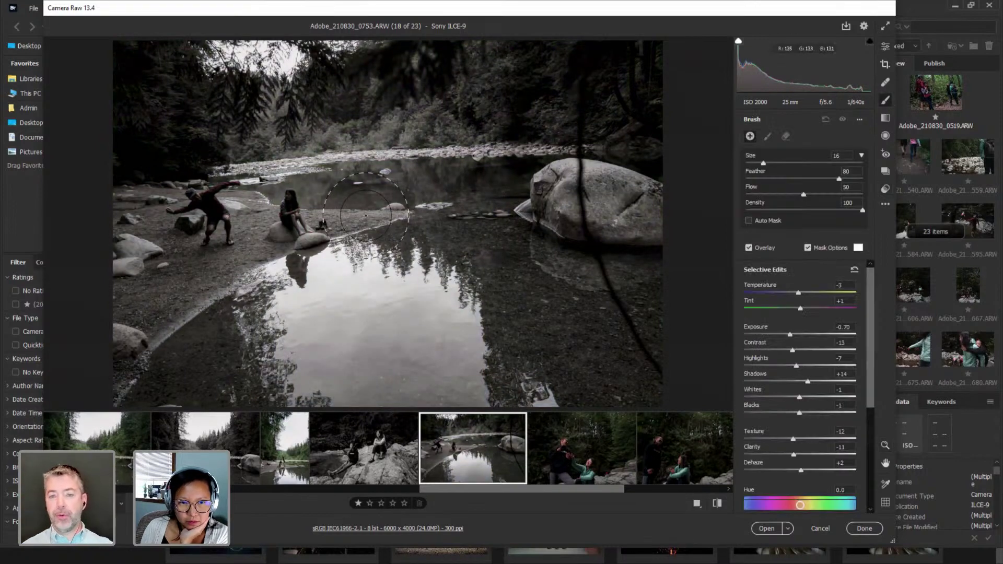
pyautogui.click(805, 334)
pyautogui.click(802, 350)
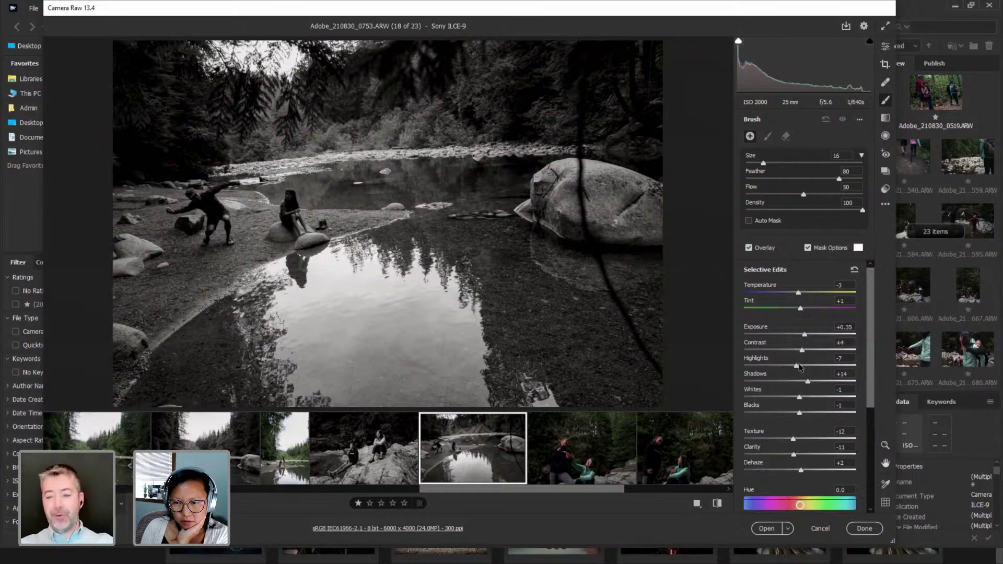
pyautogui.click(803, 365)
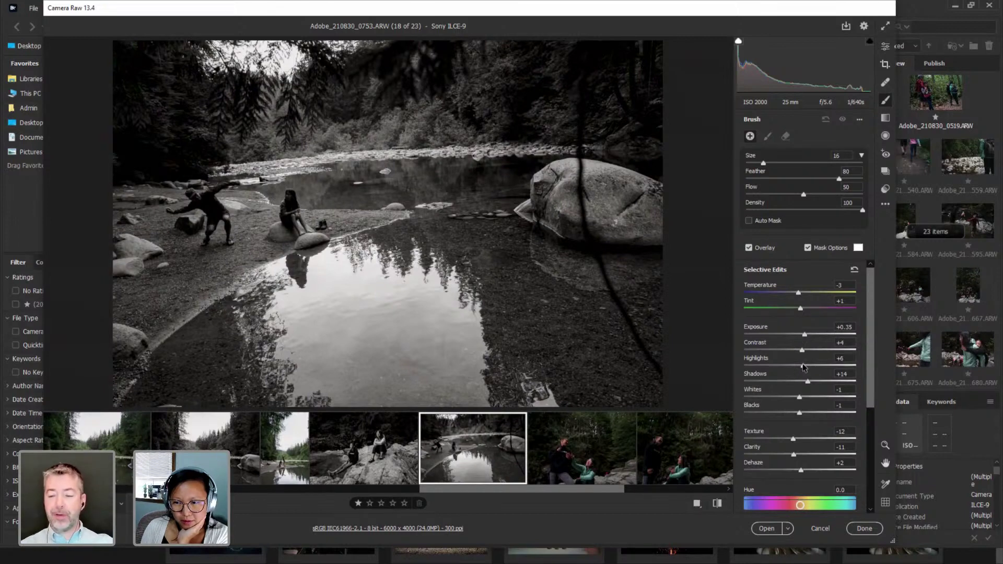
pyautogui.click(802, 439)
pyautogui.click(801, 455)
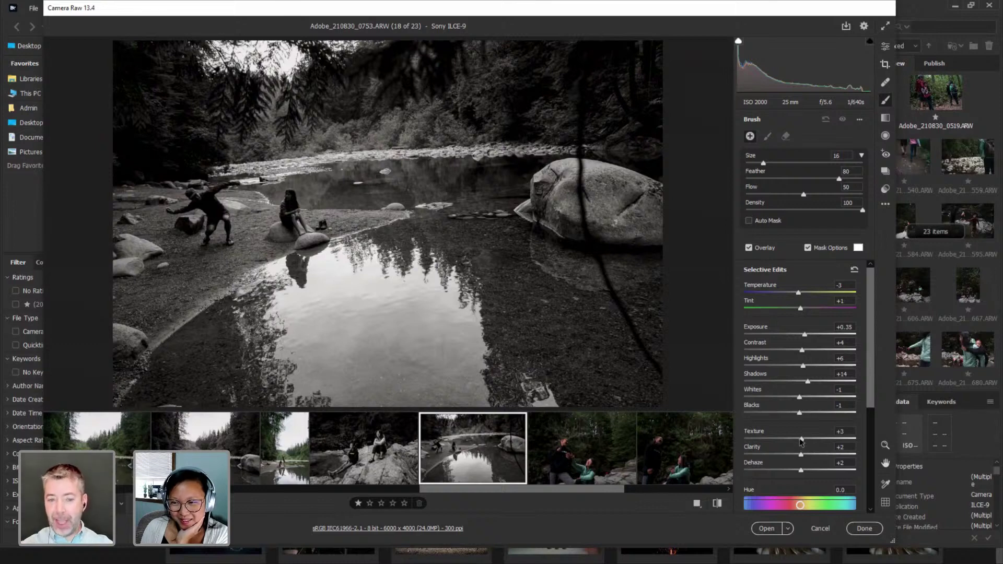
pyautogui.moveTo(297, 198)
pyautogui.mouseDown()
pyautogui.moveTo(290, 220)
pyautogui.moveTo(293, 209)
pyautogui.mouseUp()
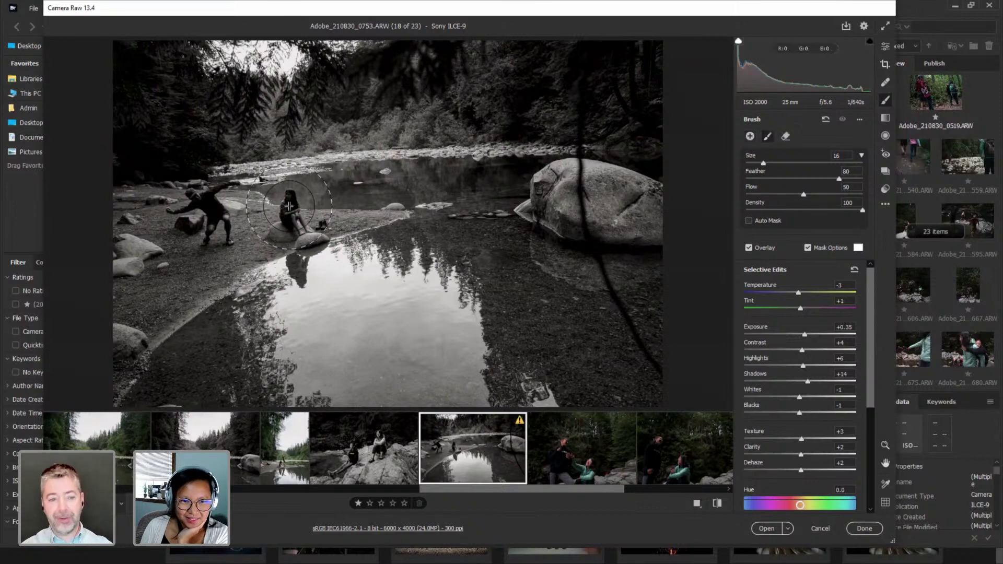
pyautogui.moveTo(203, 192); pyautogui.dragTo(167, 156)
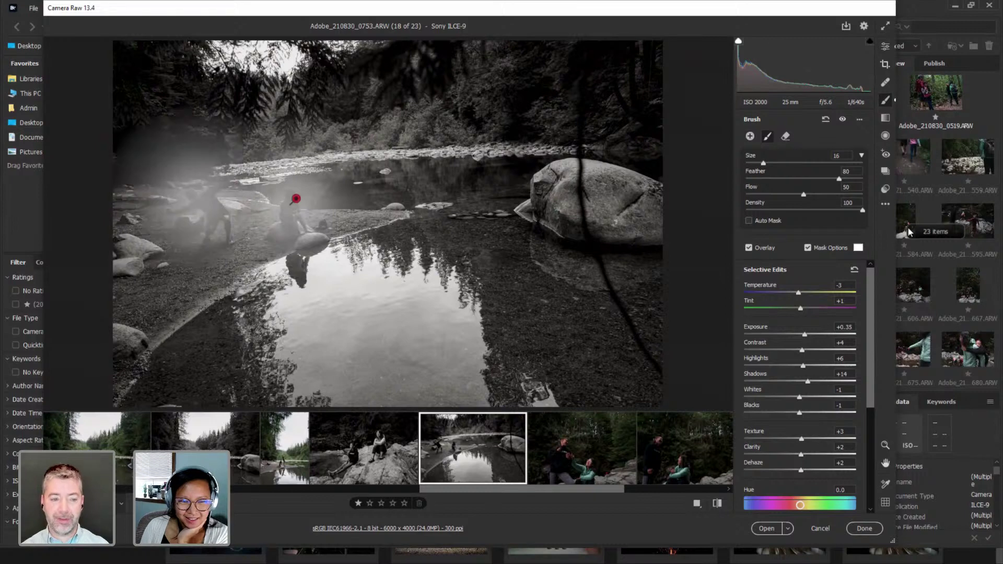
pyautogui.press('y')
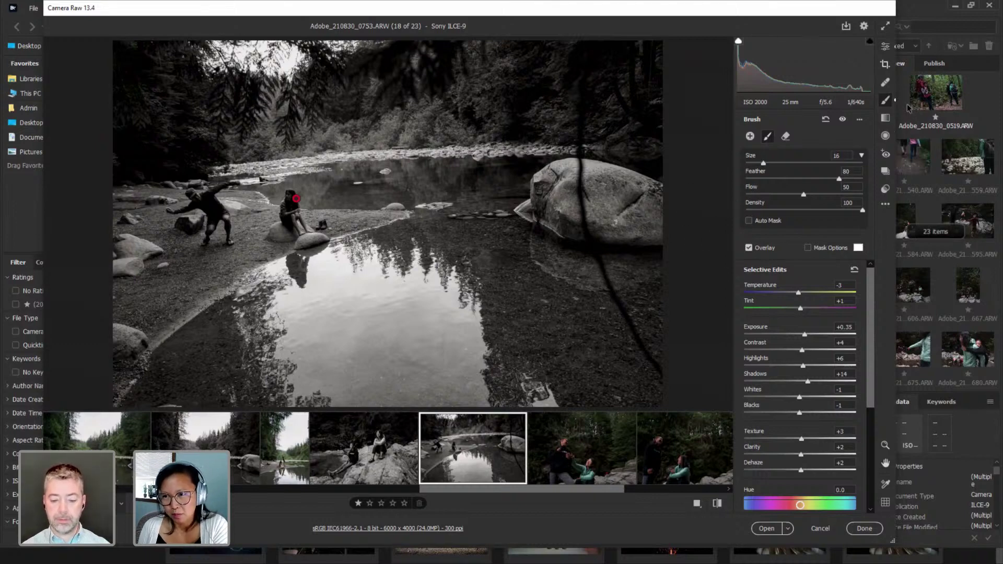
# Straighten photo 0753 with a crop rotated to an angle of 3.49 degrees.
pyautogui.press('c')
pyautogui.moveTo(629, 67); pyautogui.dragTo(642, 83)
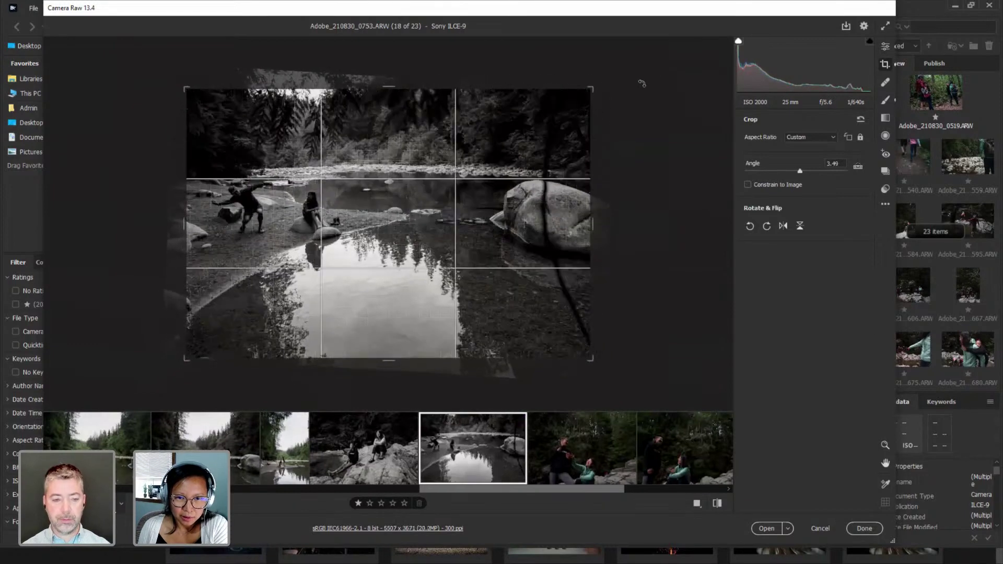
pyautogui.press('Return')
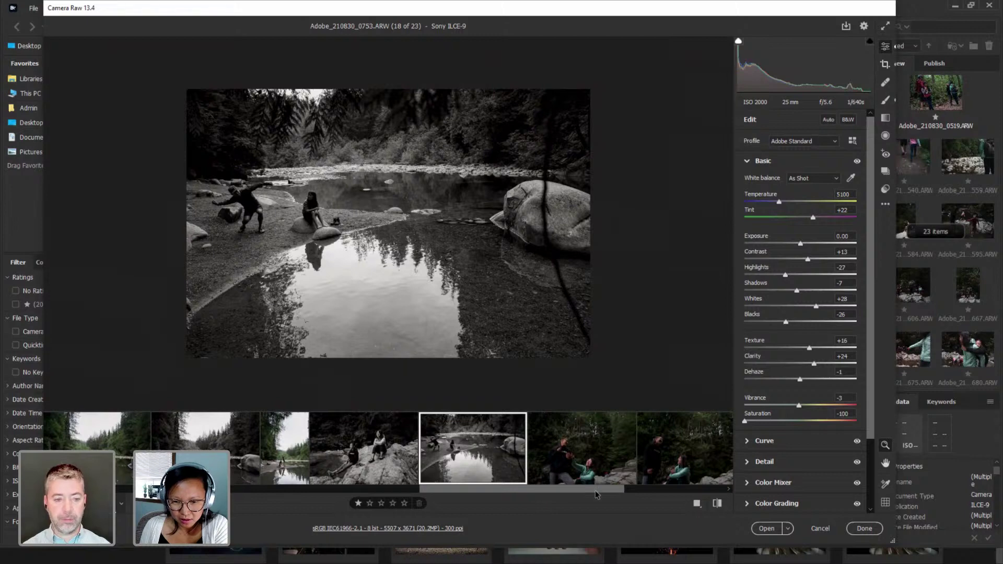
# Compare the color photos 0760, 0779 and 0786 of the two people in front of the forest.
pyautogui.scroll(-3, 596, 493)
pyautogui.click(337, 460)
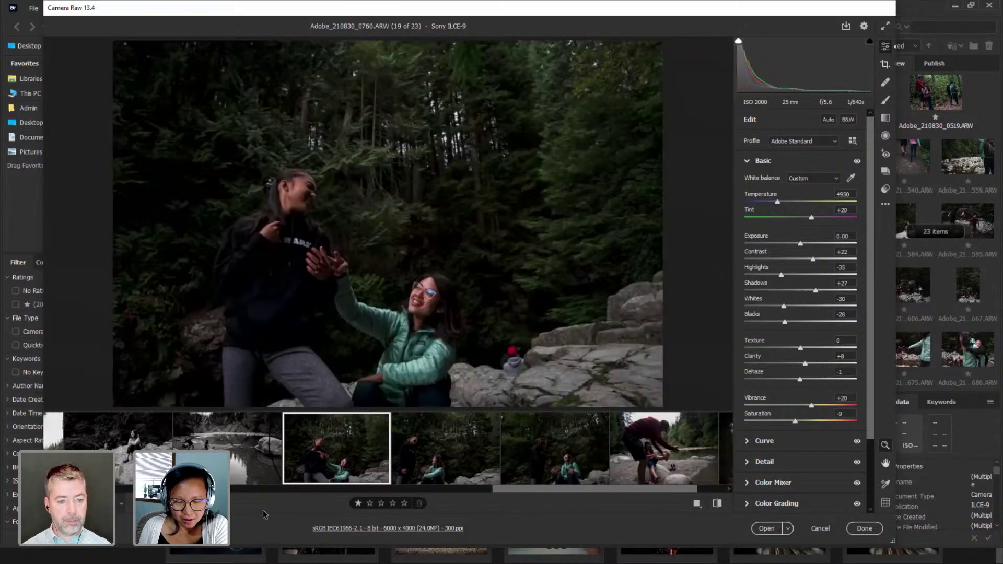
pyautogui.click(433, 464)
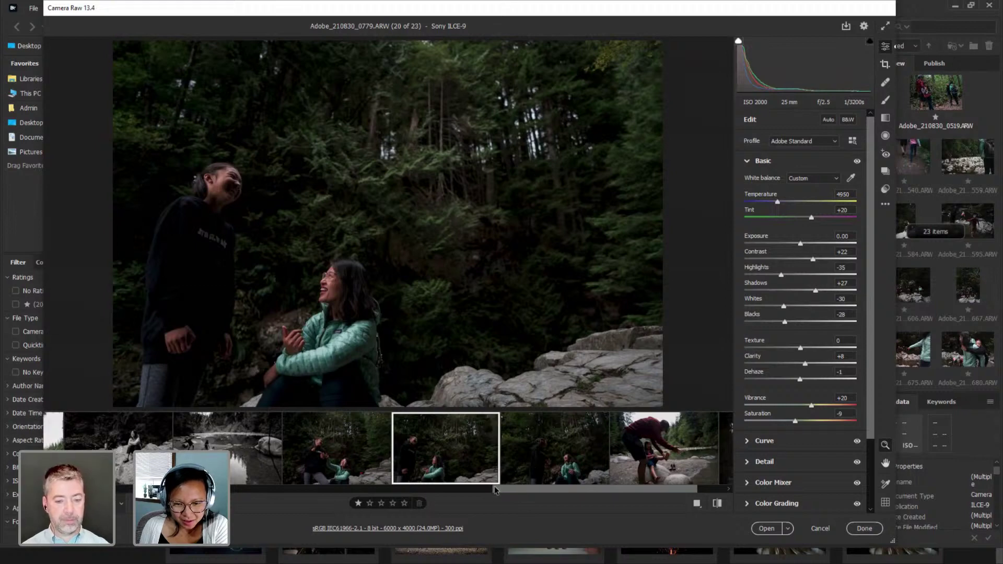
pyautogui.moveTo(495, 491); pyautogui.dragTo(462, 490)
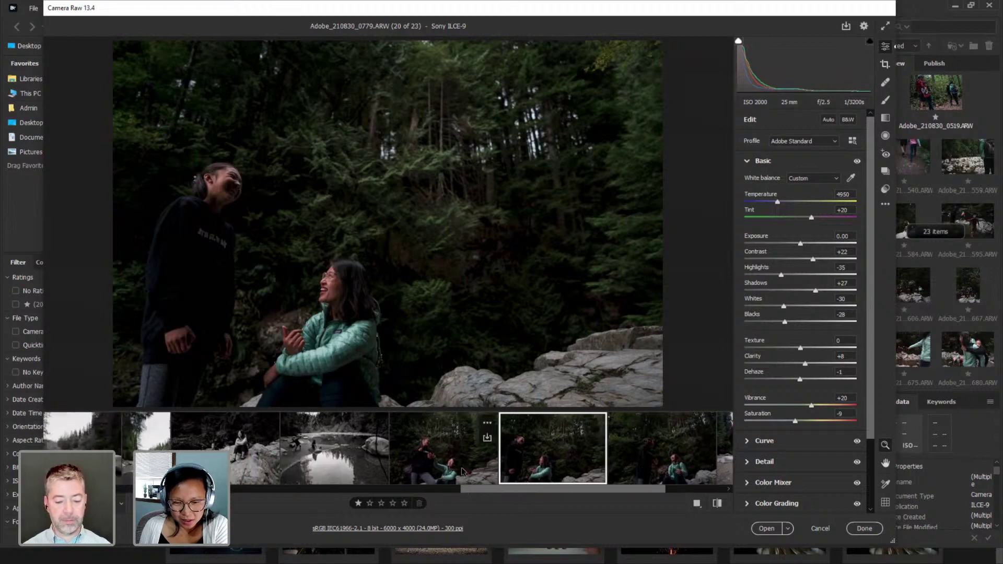
pyautogui.click(462, 472)
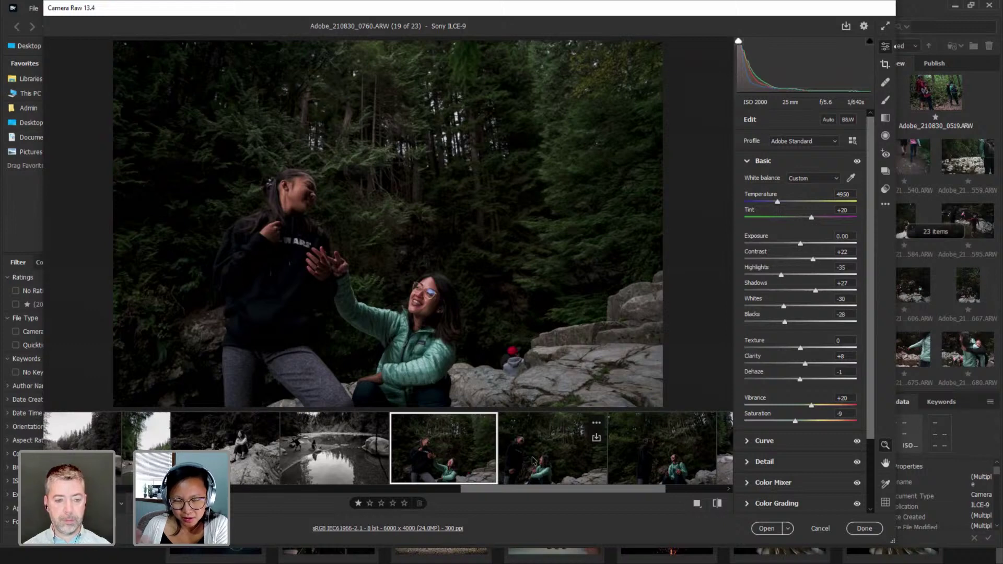
pyautogui.moveTo(510, 490); pyautogui.dragTo(523, 491)
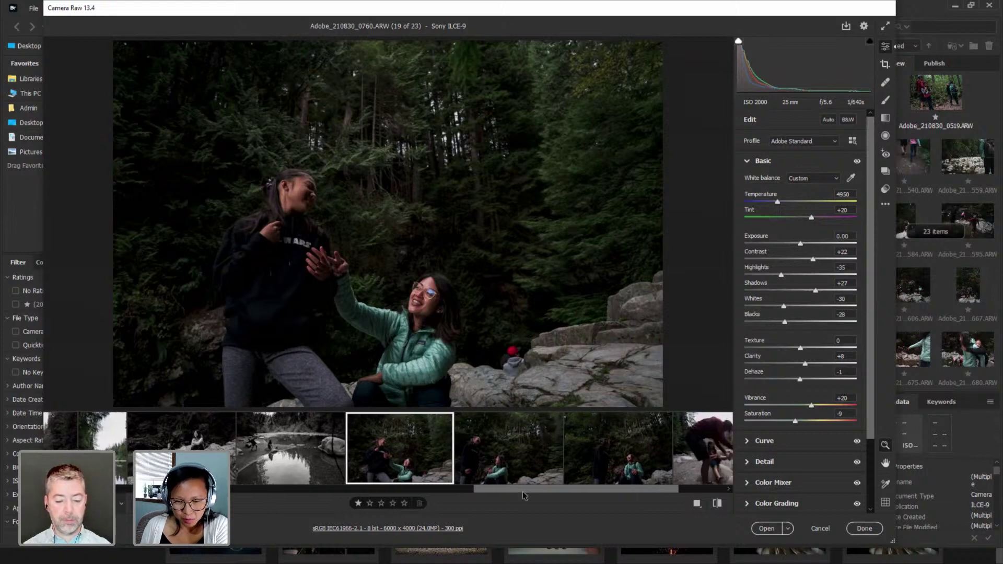
pyautogui.click(512, 466)
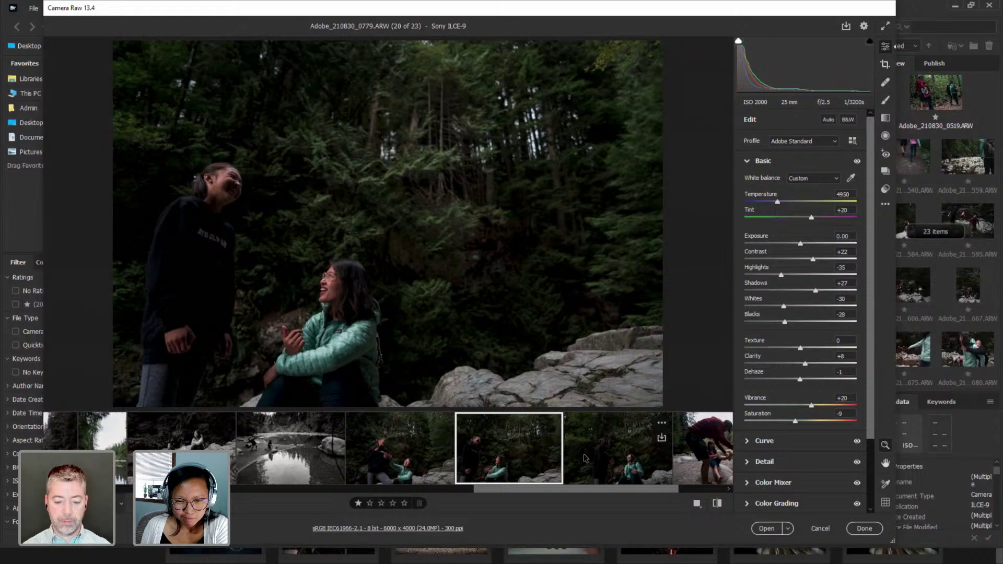
pyautogui.press('Right')
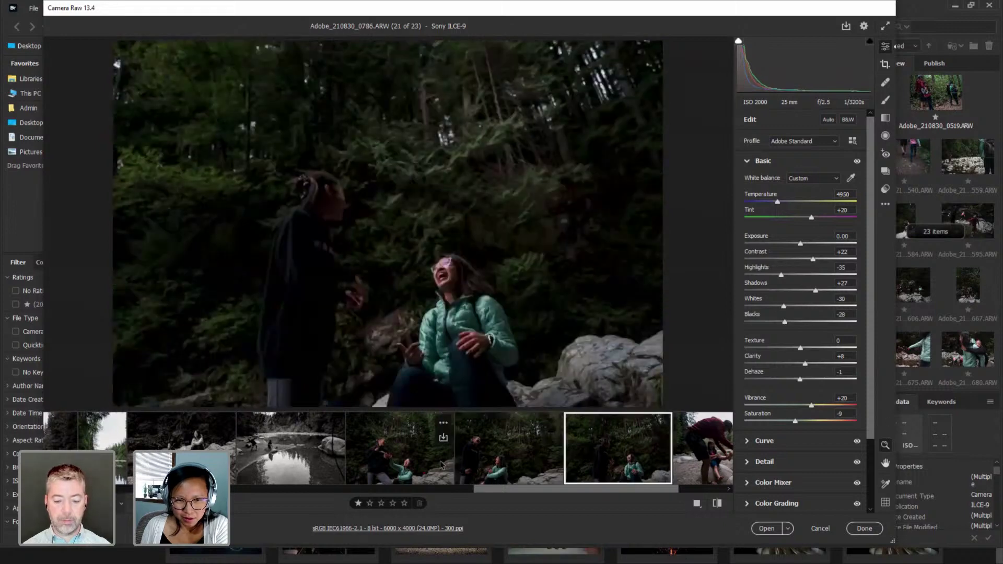
# Apply the custom BW preset to photo 0760 and set its exposure to +0.10.
pyautogui.click(440, 465)
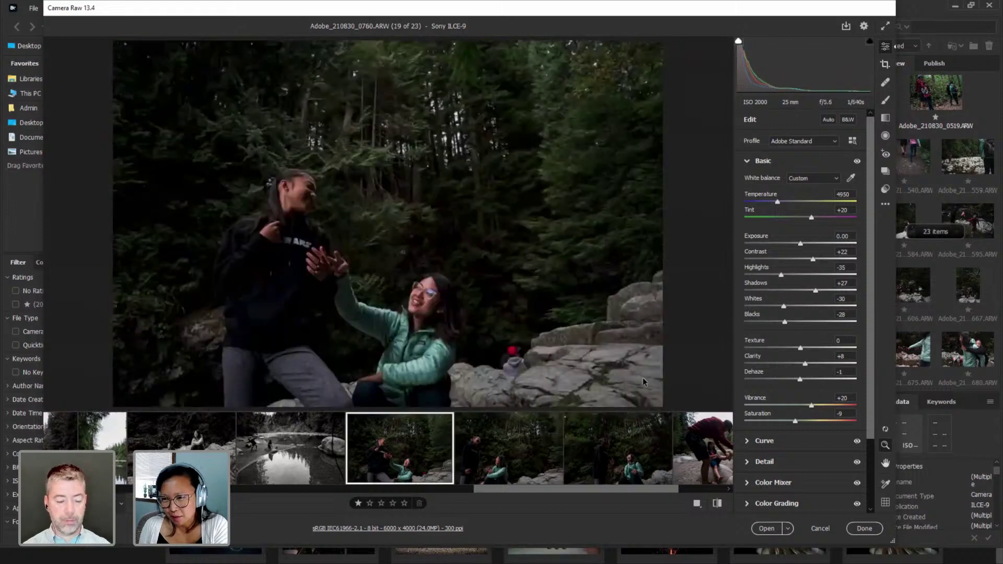
pyautogui.click(886, 189)
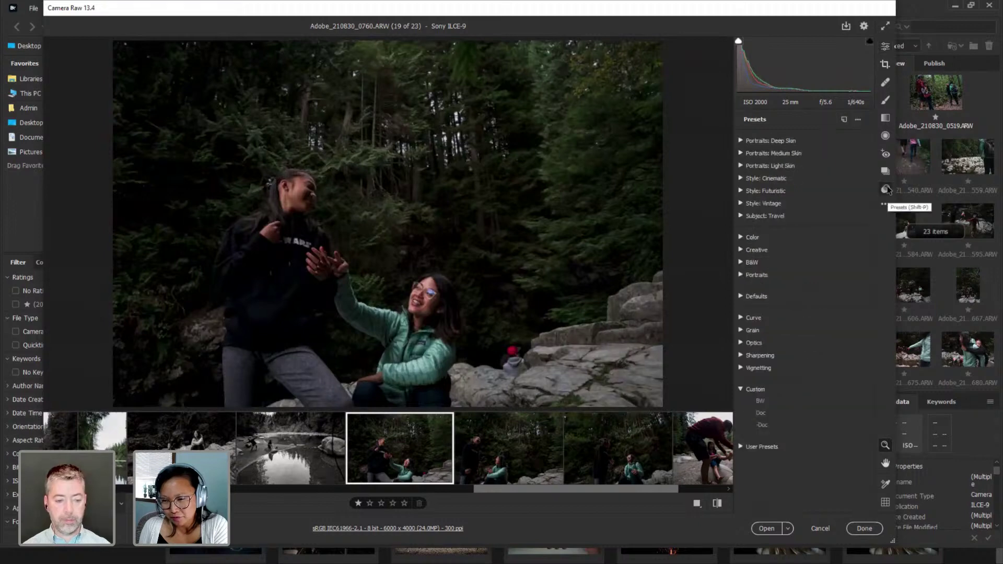
pyautogui.click(772, 404)
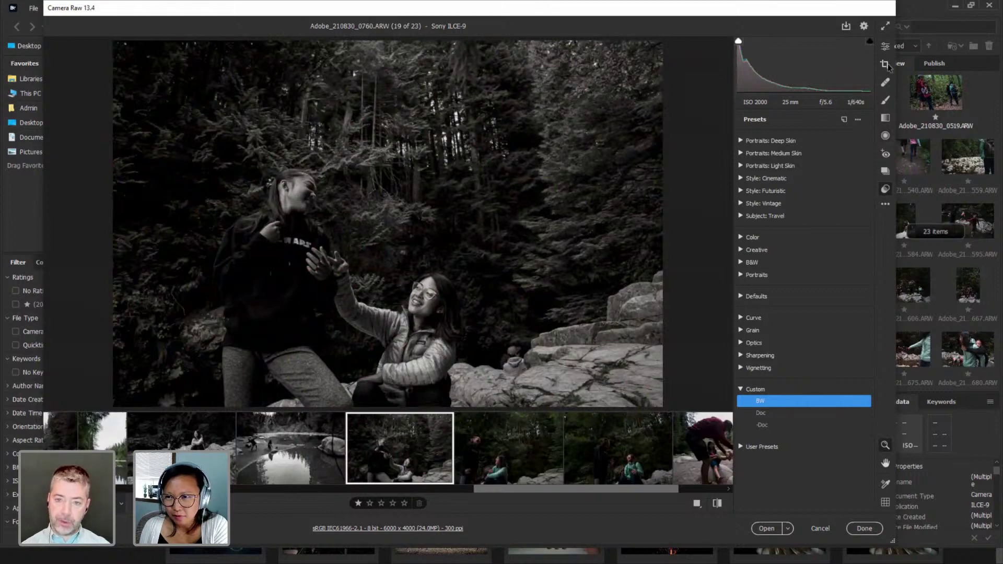
pyautogui.click(885, 46)
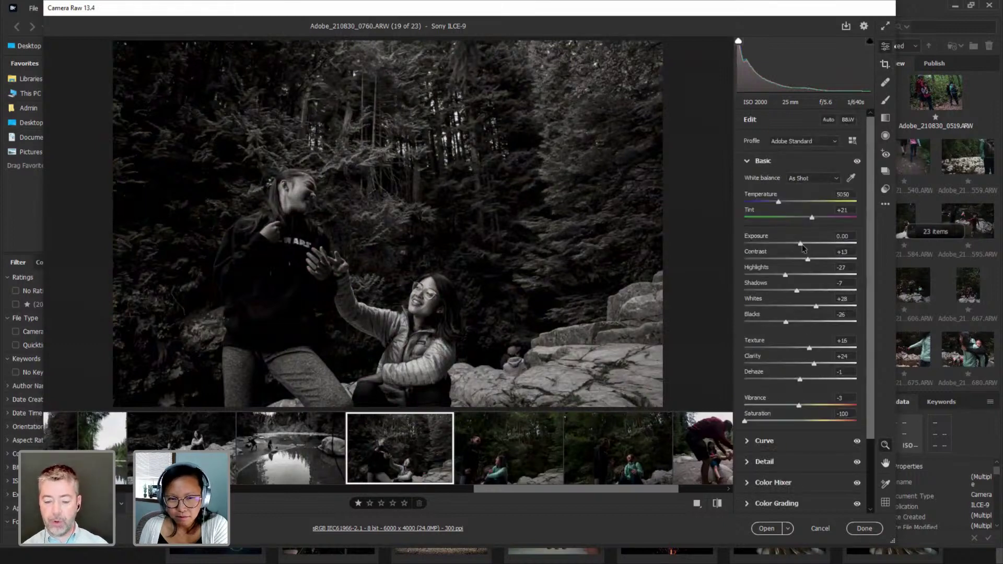
pyautogui.moveTo(804, 249); pyautogui.dragTo(804, 249)
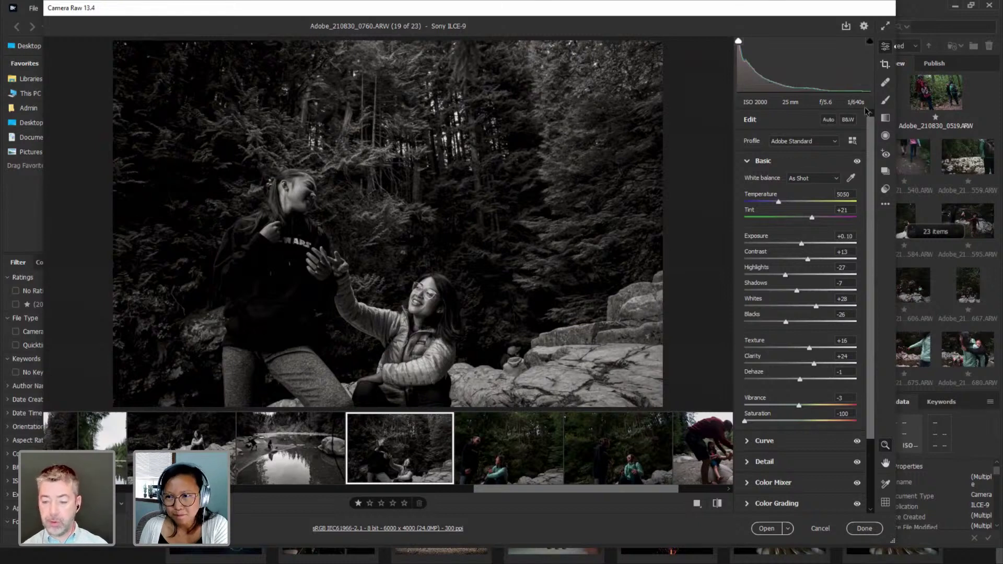
# Brush the forest background in photo 0760 with exposure -0.05, contrast -15, highlights -15, shadows -11, texture -20 and clarity -18.
pyautogui.click(883, 100)
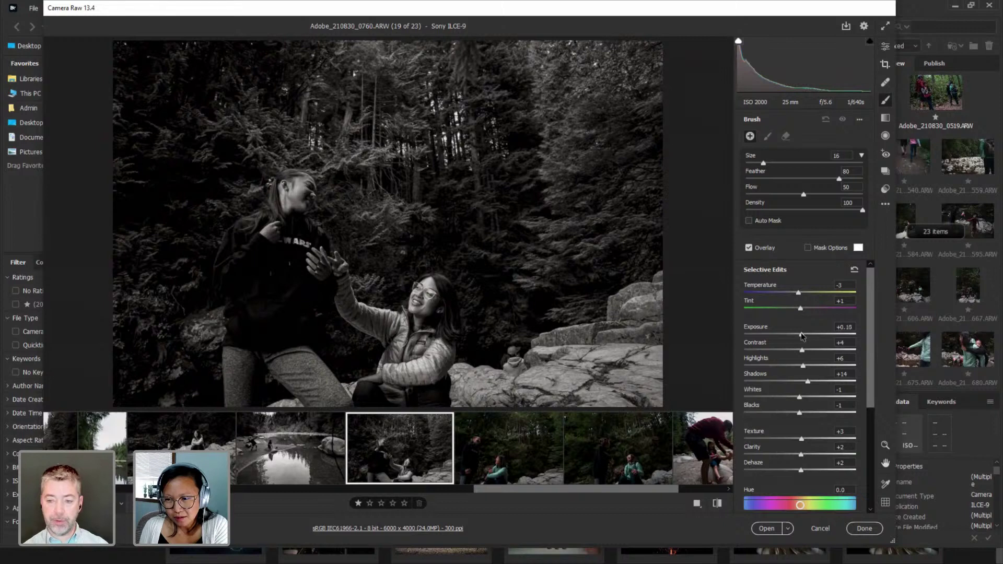
pyautogui.moveTo(801, 337); pyautogui.dragTo(799, 337)
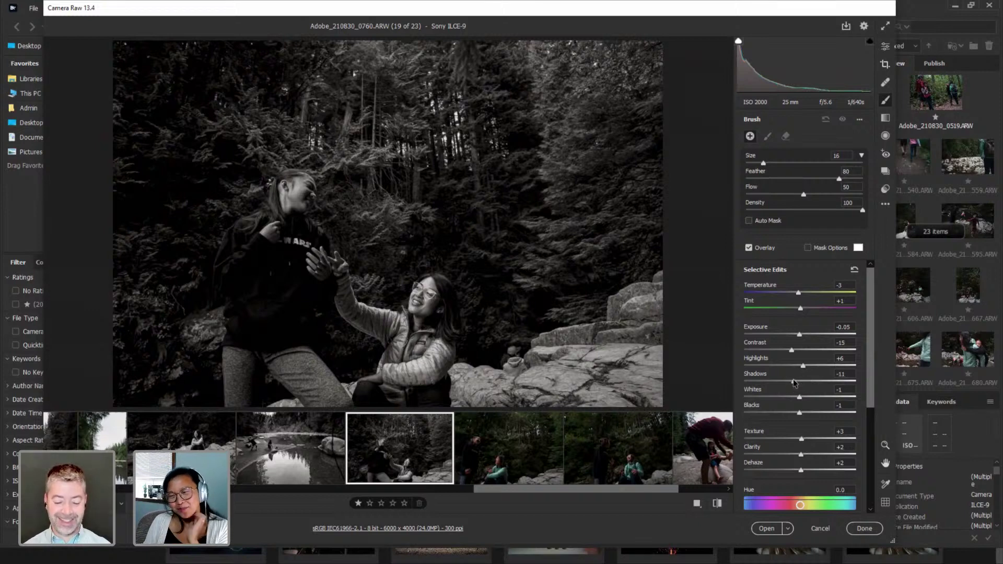
pyautogui.click(792, 366)
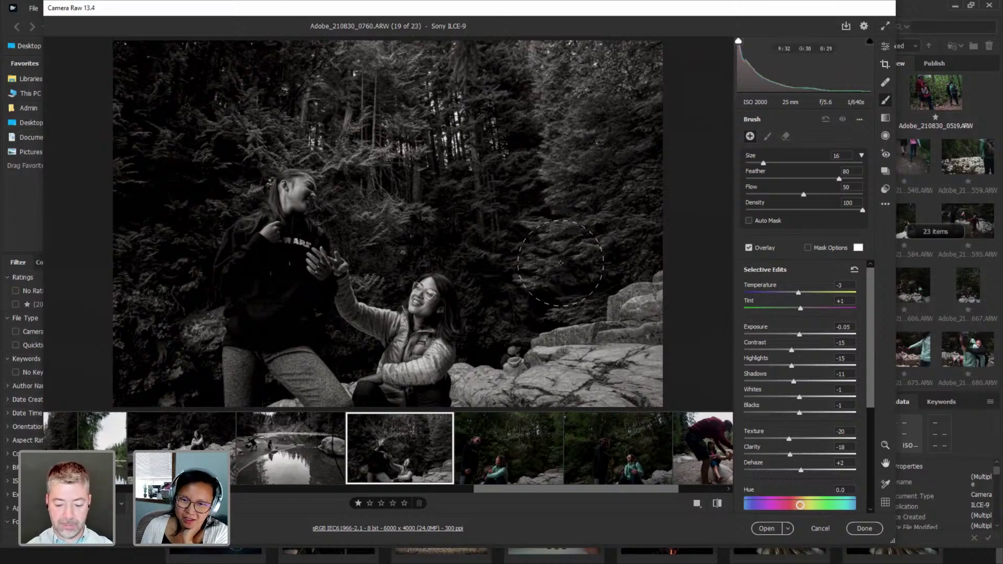
pyautogui.click(577, 268)
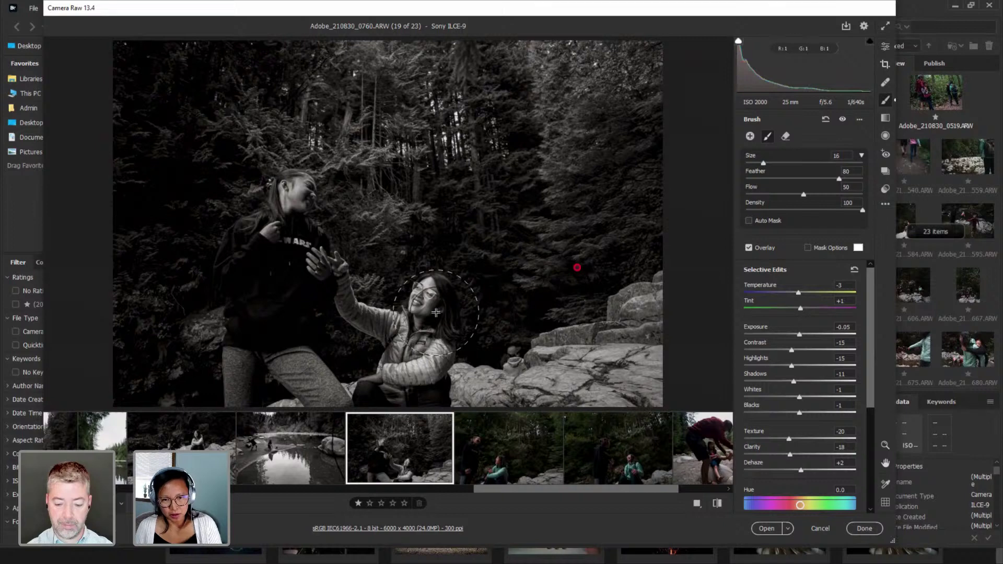
# Show the brush mask on photo 0760, erase it from the standing person, and hide the mask.
pyautogui.click(809, 248)
pyautogui.press('alt')
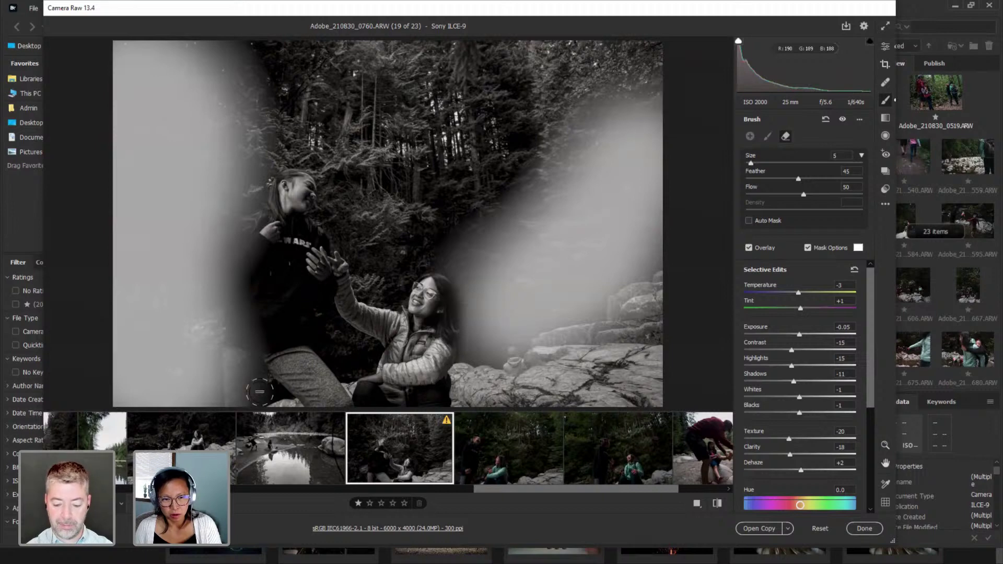
pyautogui.moveTo(245, 304)
pyautogui.mouseDown()
pyautogui.moveTo(257, 274)
pyautogui.moveTo(247, 376)
pyautogui.moveTo(276, 294)
pyautogui.moveTo(248, 333)
pyautogui.moveTo(259, 227)
pyautogui.moveTo(234, 311)
pyautogui.moveTo(247, 232)
pyautogui.moveTo(230, 283)
pyautogui.moveTo(231, 306)
pyautogui.moveTo(282, 257)
pyautogui.moveTo(303, 224)
pyautogui.moveTo(300, 186)
pyautogui.moveTo(277, 204)
pyautogui.mouseUp()
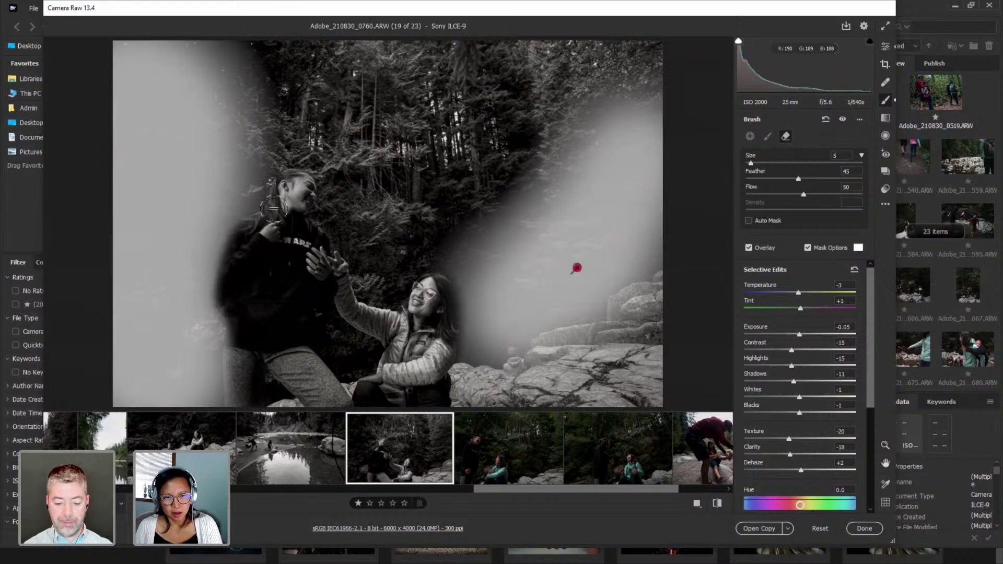
pyautogui.click(808, 248)
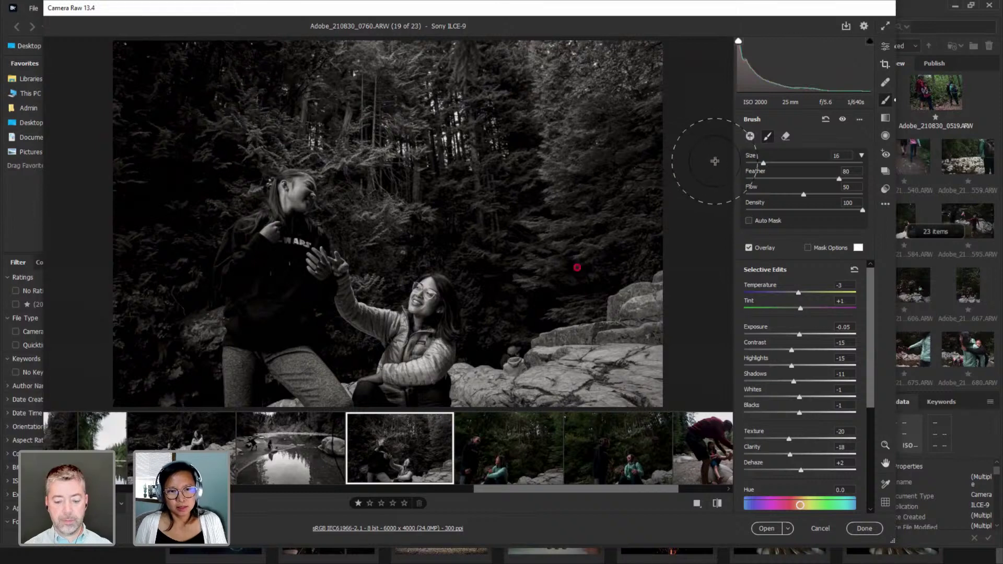
pyautogui.press('alt')
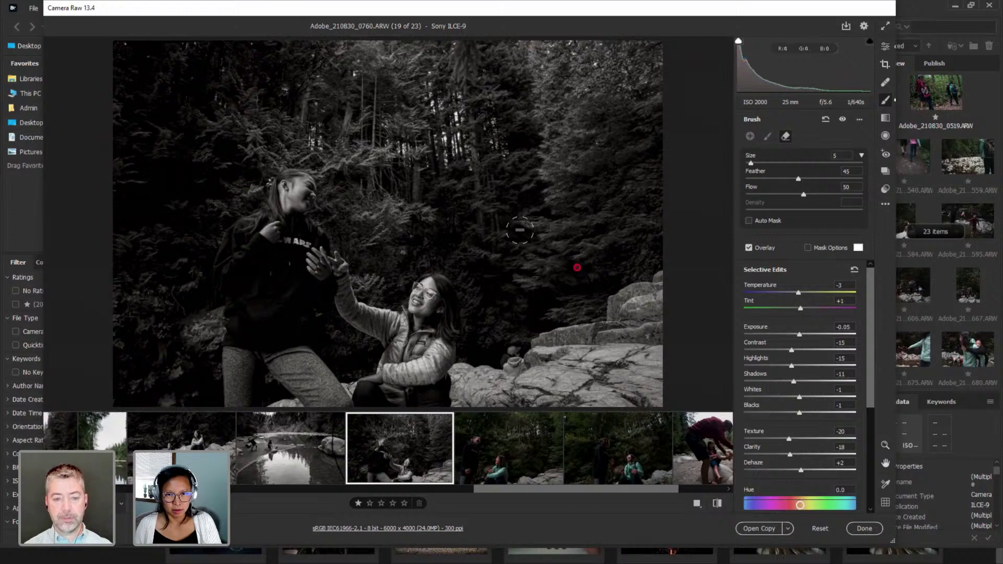
pyautogui.press('alt')
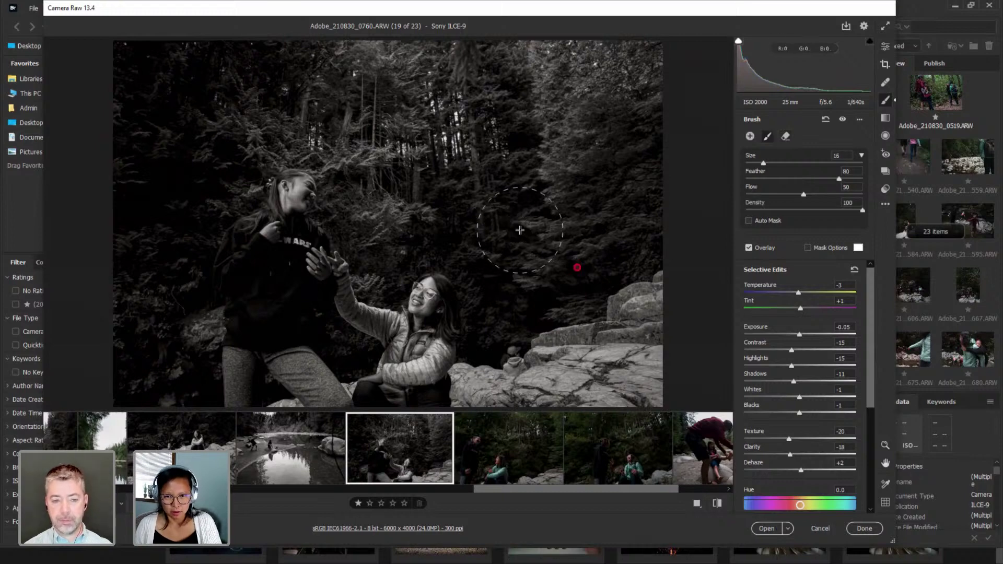
# Set the exposure of color photos 0779 and 0786 to +0.35 each.
pyautogui.click(521, 465)
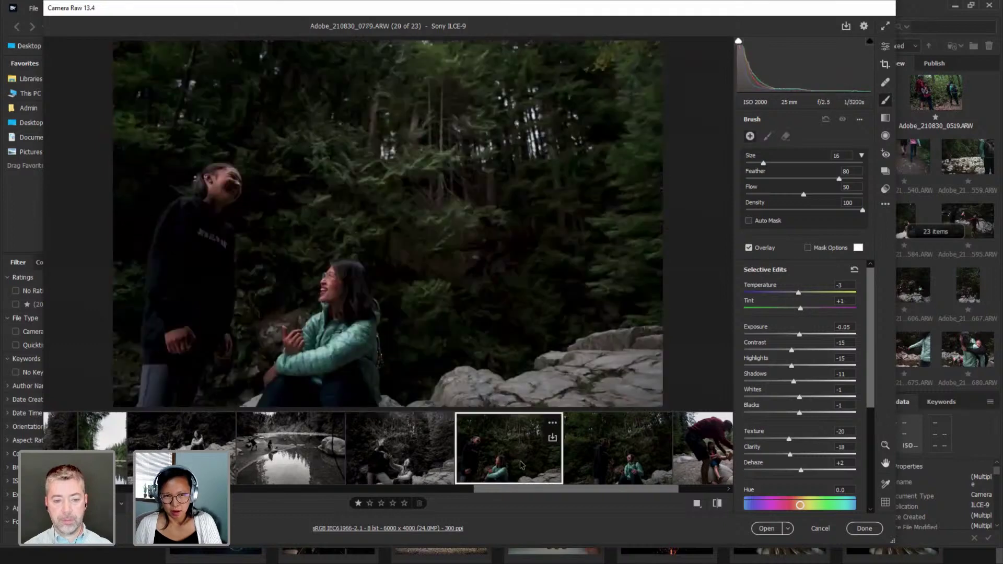
pyautogui.click(885, 48)
pyautogui.click(804, 244)
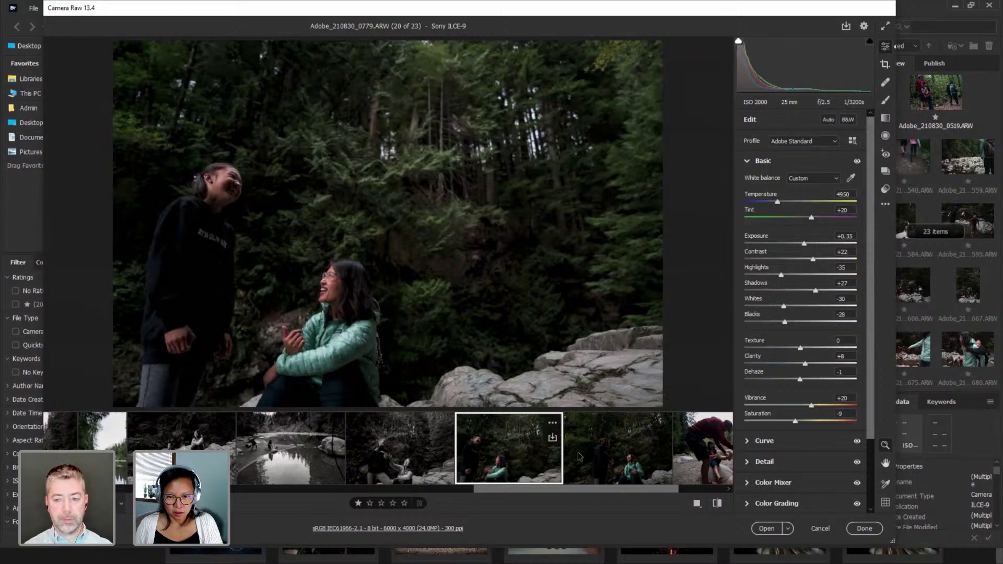
pyautogui.press('Right')
pyautogui.click(804, 243)
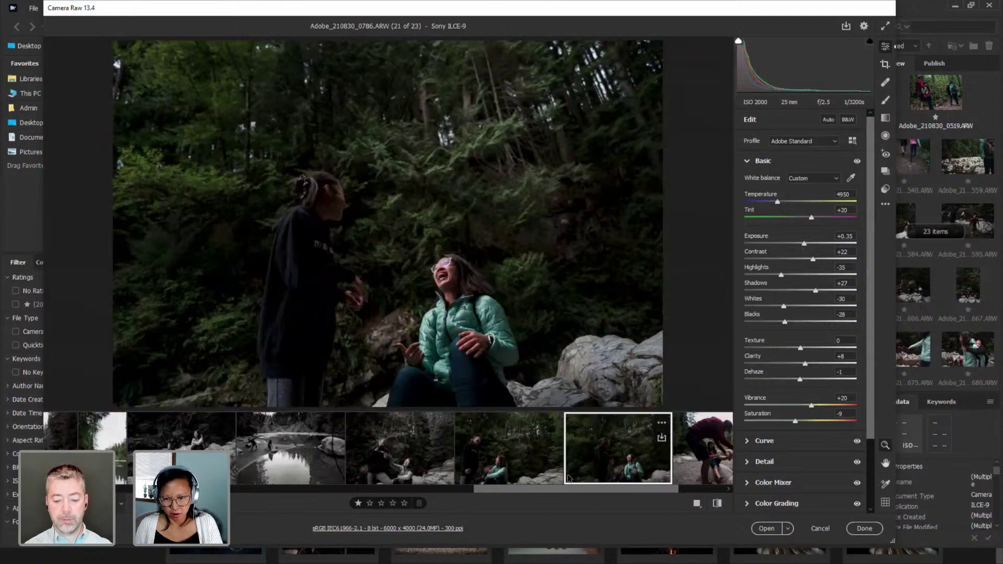
# Review the last two photos, 0790 and 0819, and finish the Camera Raw session keeping all edits.
pyautogui.scroll(-3, 648, 490)
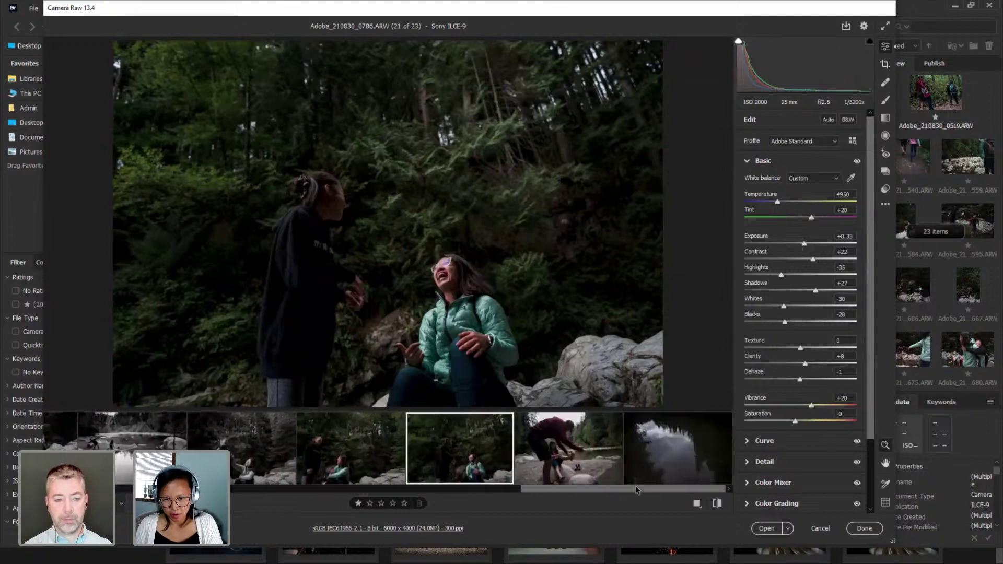
pyautogui.click(599, 476)
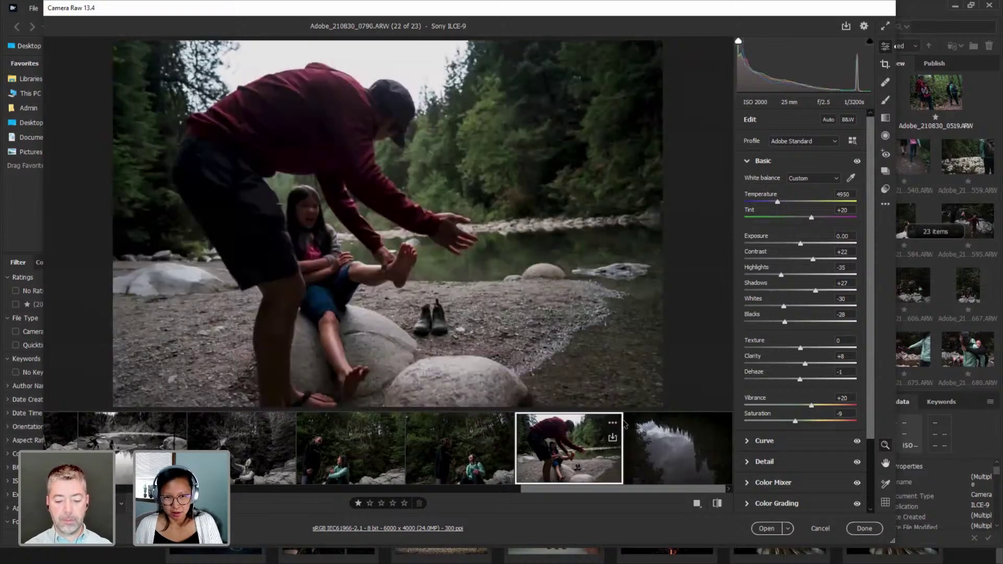
pyautogui.click(657, 467)
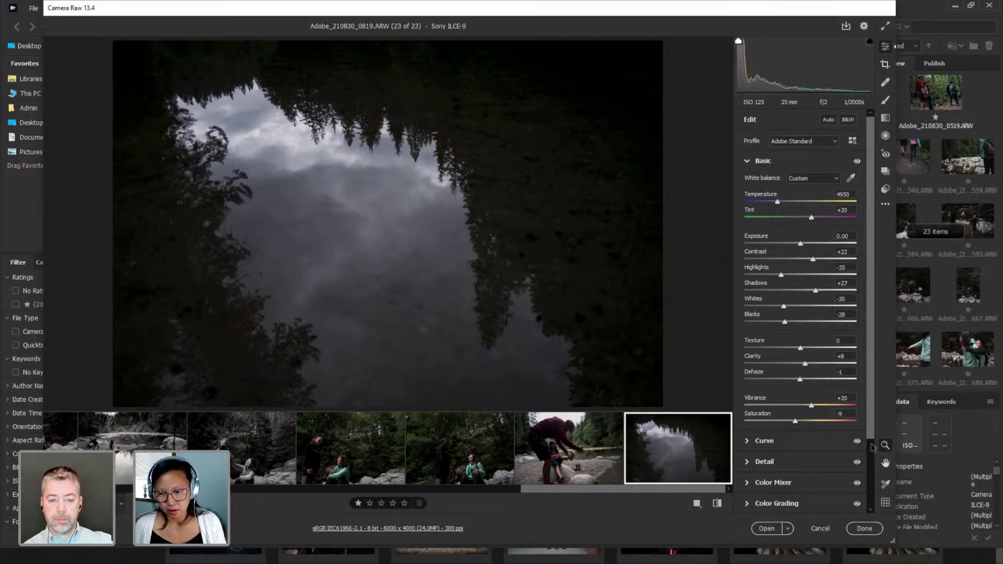
pyautogui.click(860, 529)
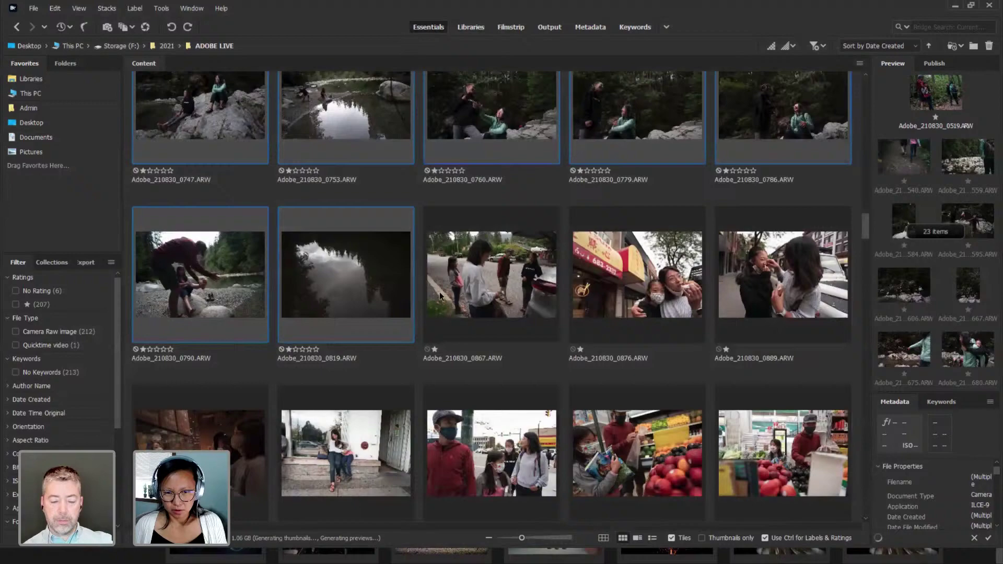
# Select the files from Adobe_210830_0867 through Adobe_210830_1105 in Bridge and open them in Camera Raw.
pyautogui.moveTo(866, 228)
pyautogui.mouseDown()
pyautogui.moveTo(866, 272)
pyautogui.moveTo(865, 238)
pyautogui.mouseUp()
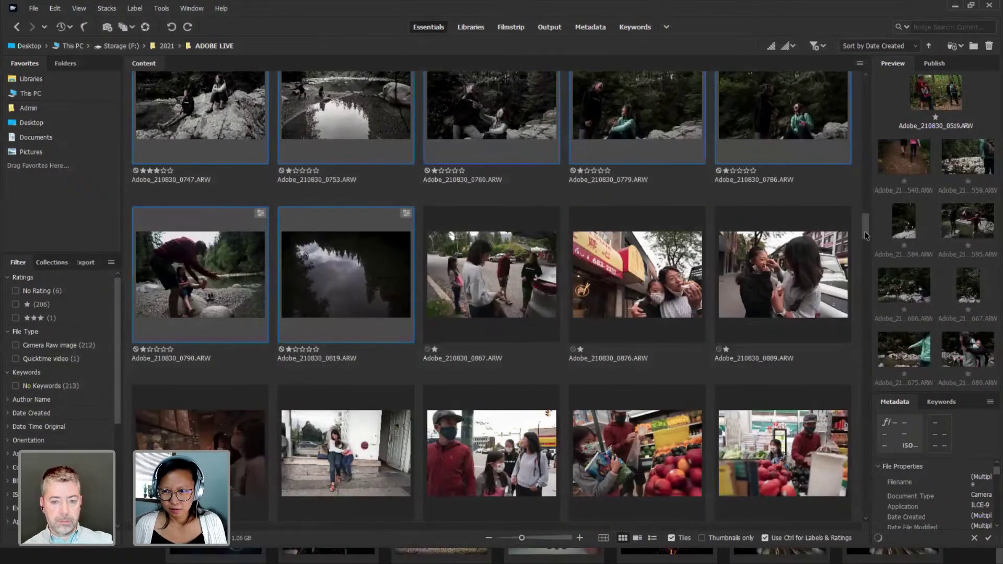
pyautogui.scroll(-2, 866, 231)
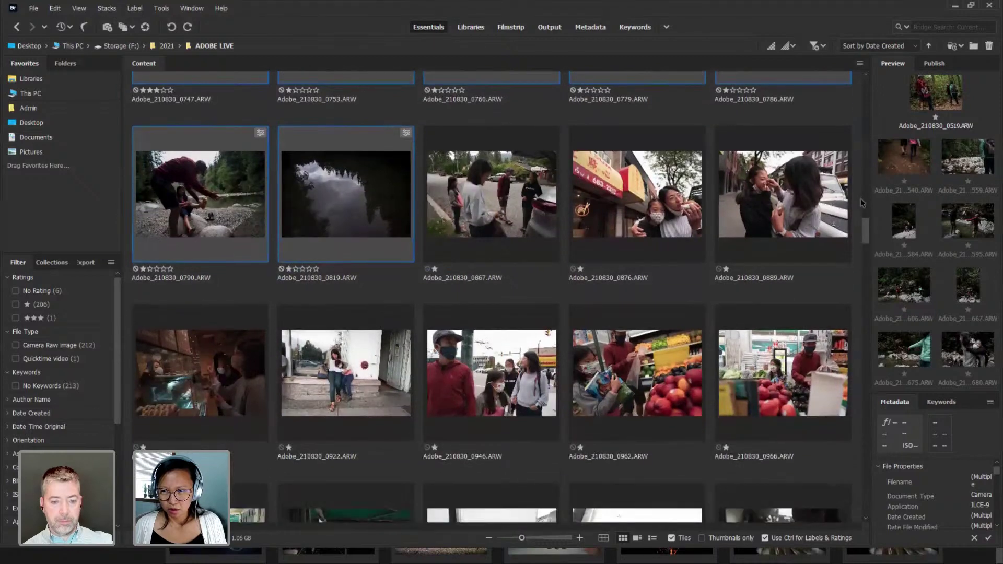
pyautogui.moveTo(855, 198); pyautogui.dragTo(513, 258)
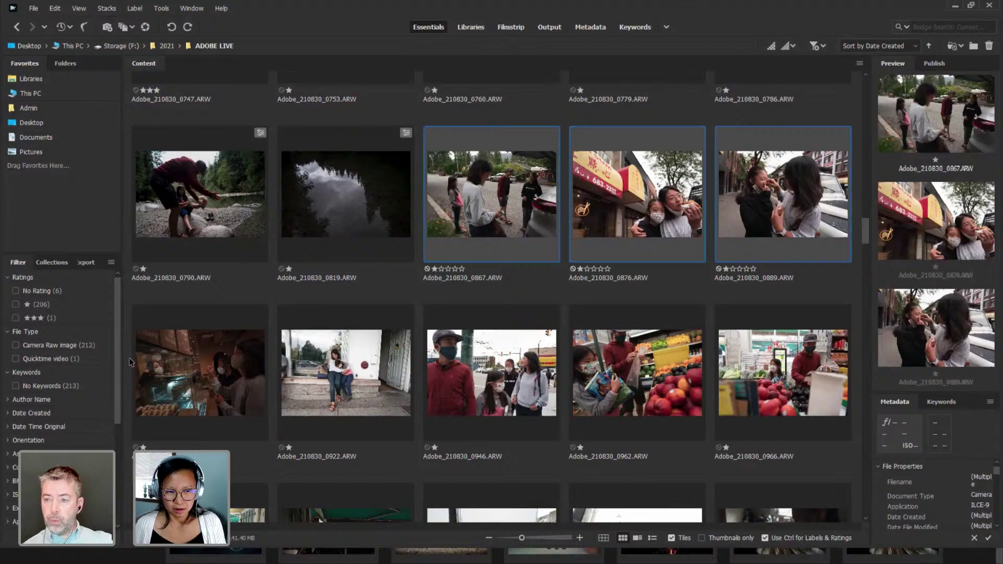
pyautogui.moveTo(130, 357); pyautogui.dragTo(856, 293)
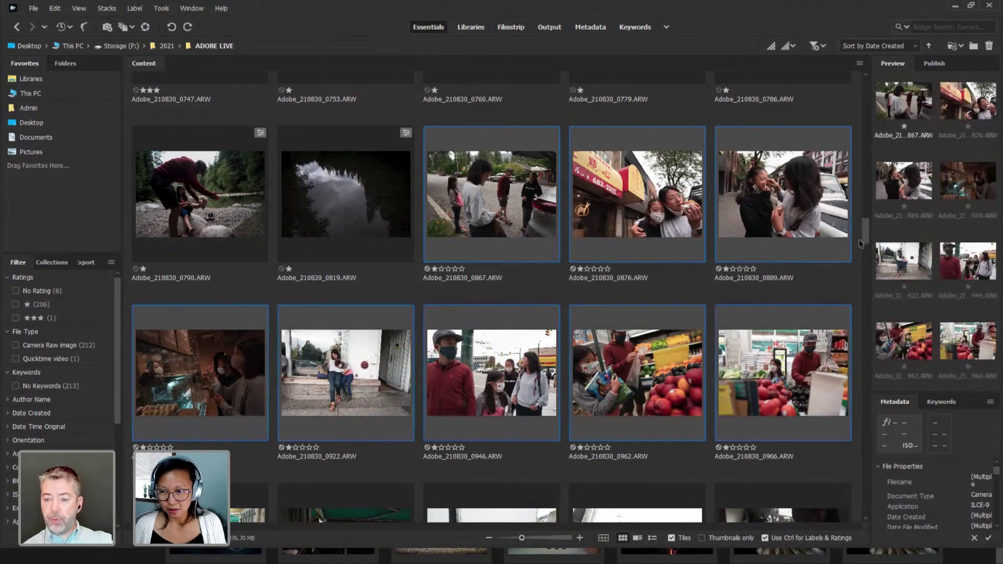
pyautogui.moveTo(864, 236); pyautogui.dragTo(868, 257)
pyautogui.moveTo(131, 271); pyautogui.dragTo(786, 348)
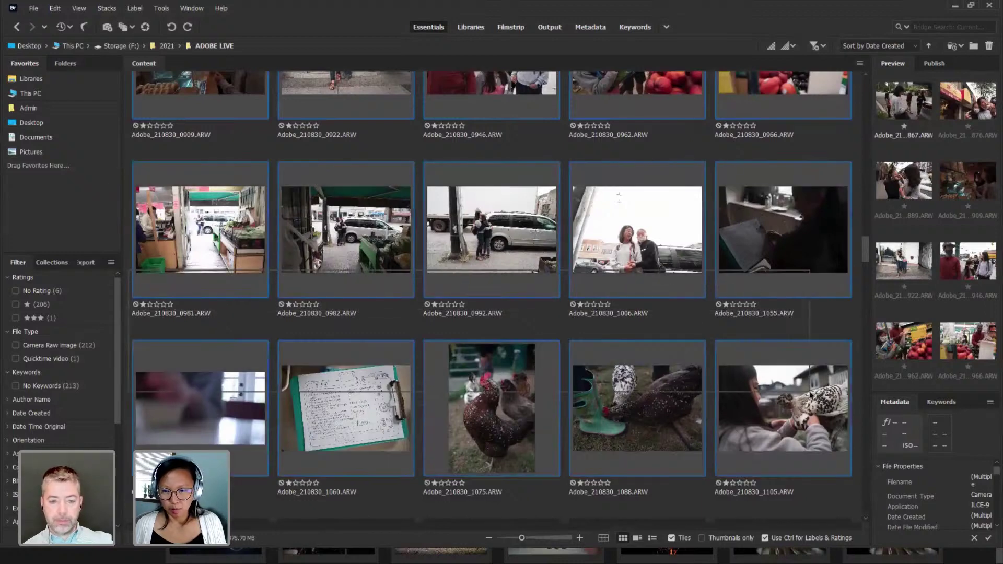
pyautogui.rightClick(766, 232)
pyautogui.click(789, 240)
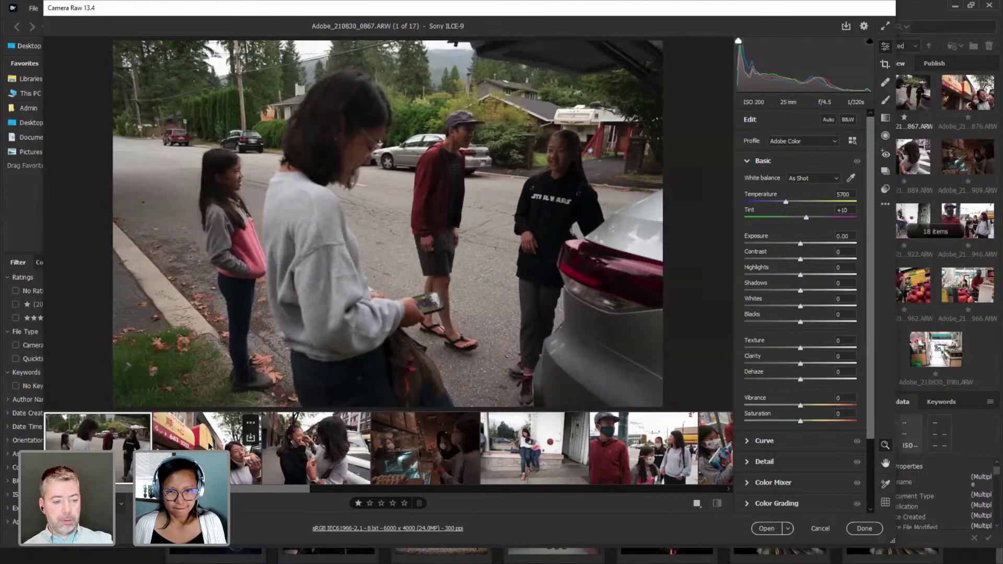
# Select all 17 opened photos, try the custom Doc preset, and apply the custom -Doc preset instead.
pyautogui.rightClick(140, 421)
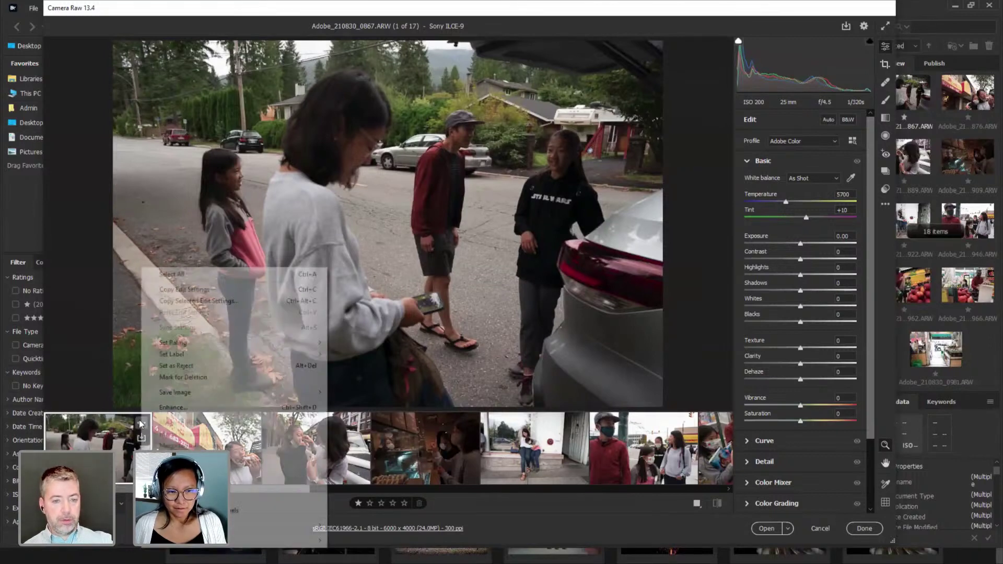
pyautogui.click(196, 277)
pyautogui.click(885, 204)
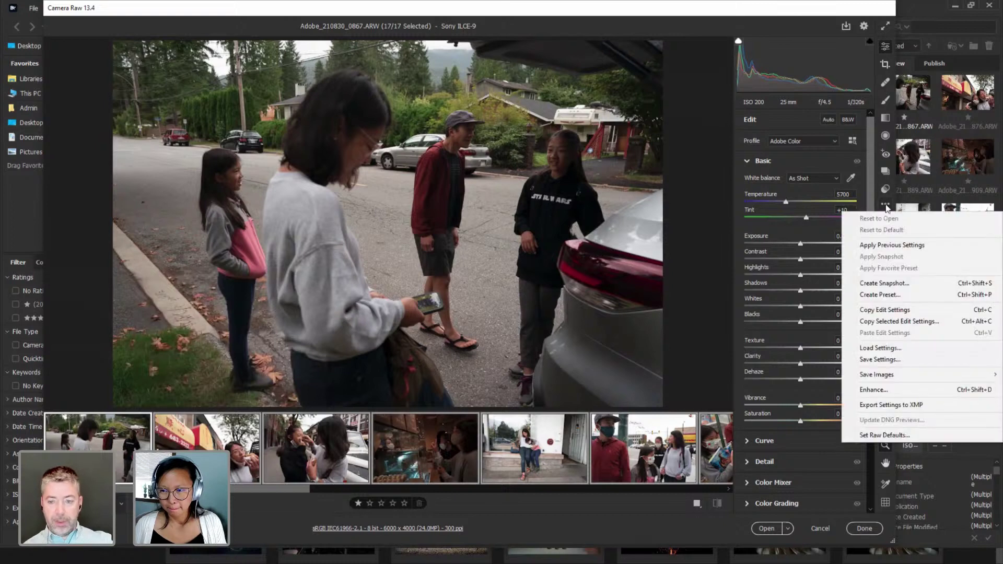
pyautogui.click(885, 191)
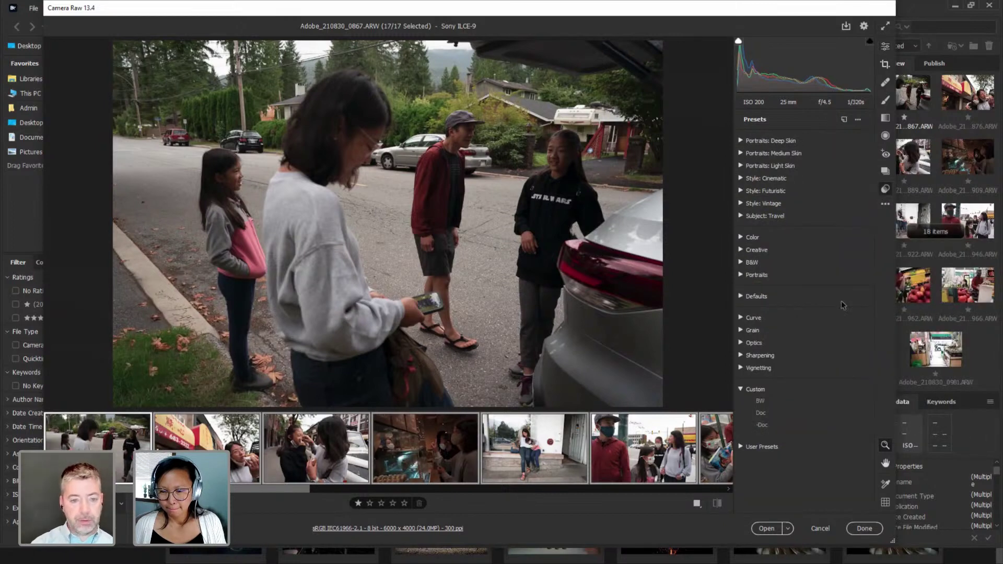
pyautogui.click(764, 414)
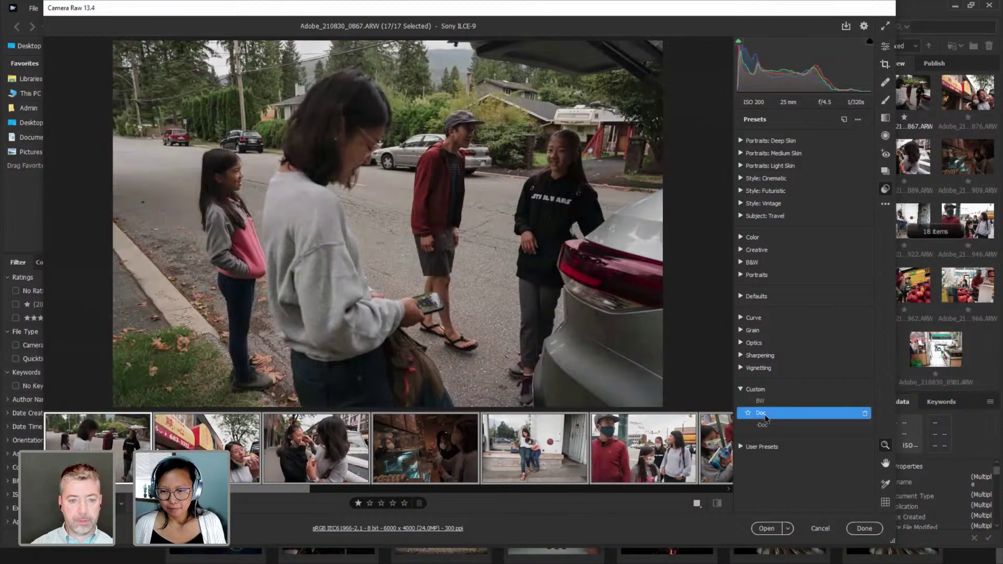
pyautogui.click(768, 426)
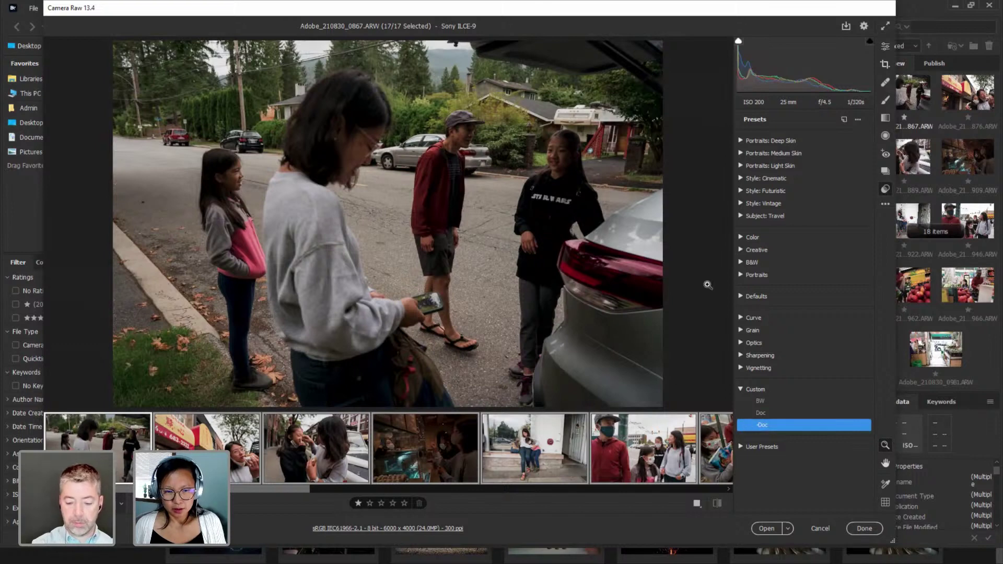
# Set the exposure of all 17 selected photos to +0.35 and select only photo 0867.
pyautogui.click(885, 47)
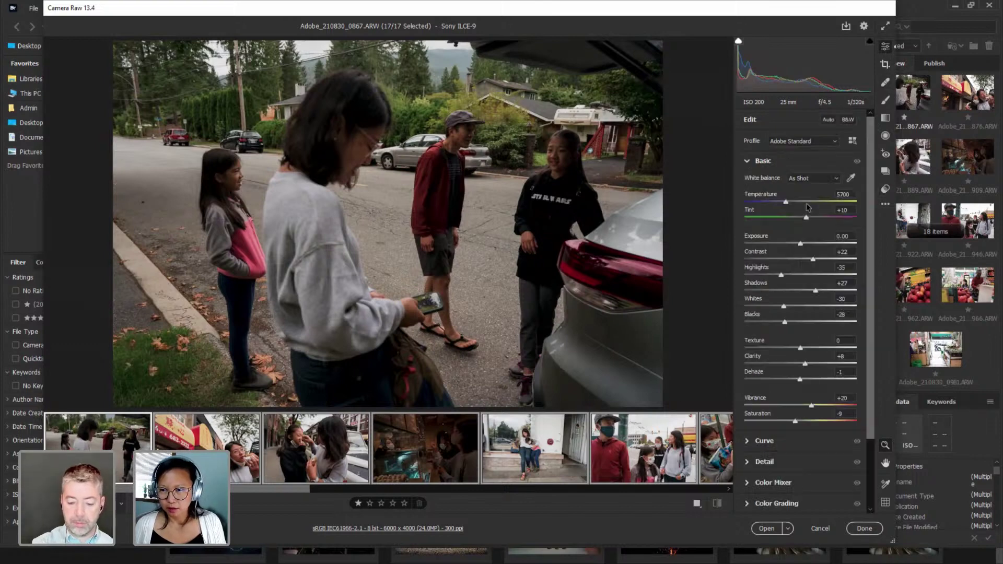
pyautogui.click(804, 244)
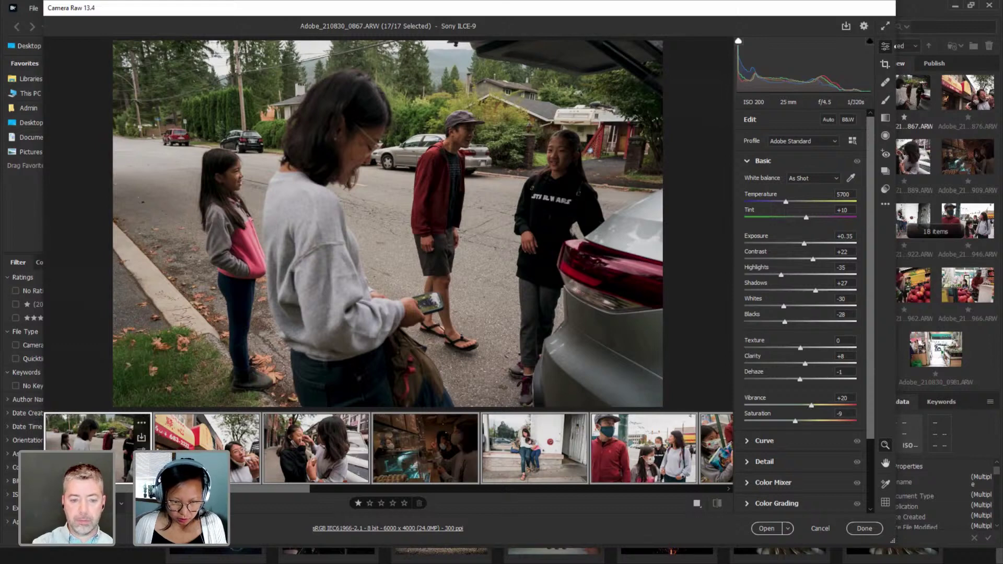
pyautogui.click(96, 431)
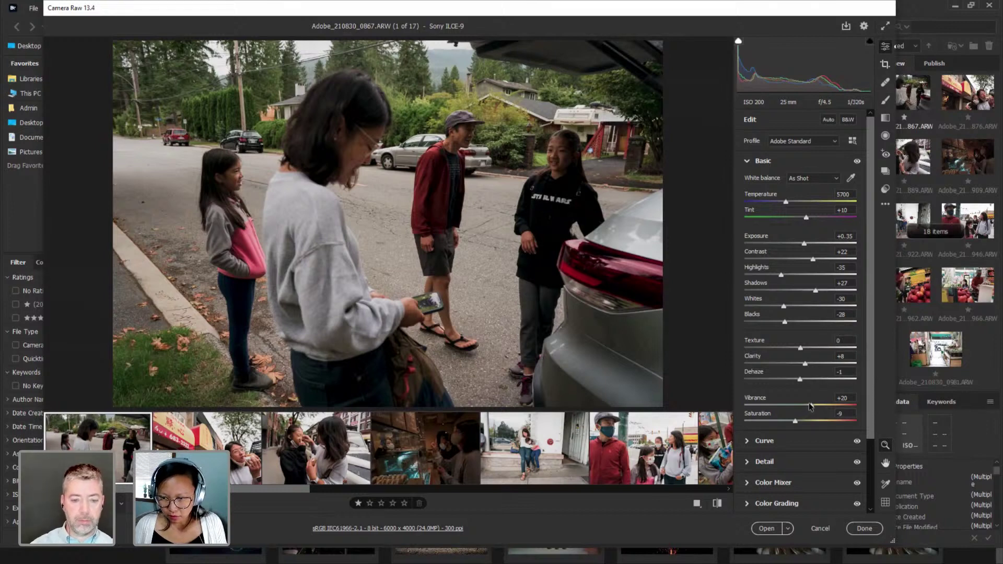
# On photo 0867, set the vibrance to +9 and the color mixer luminance to +11 for reds and +21 for oranges.
pyautogui.moveTo(810, 405); pyautogui.dragTo(806, 406)
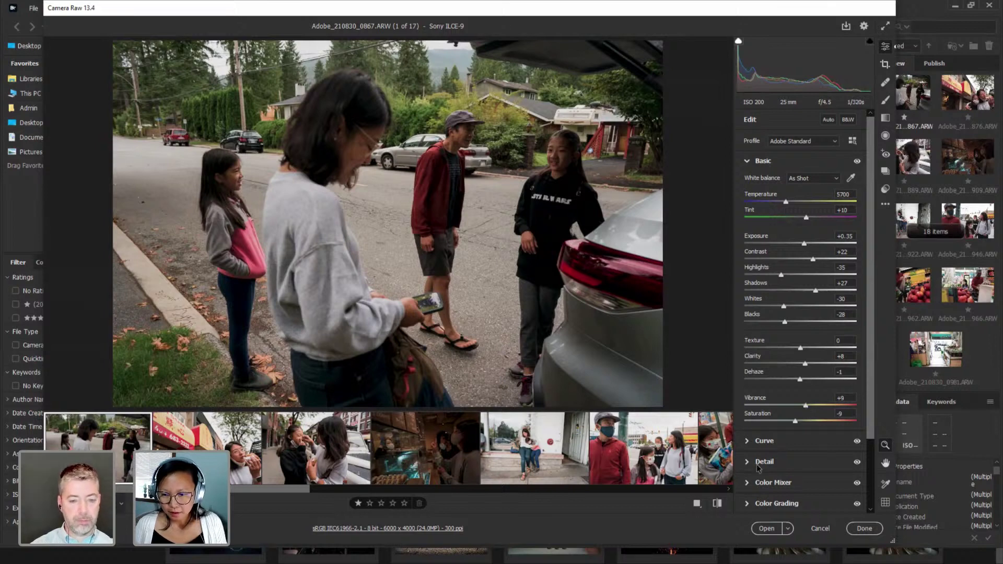
pyautogui.click(766, 483)
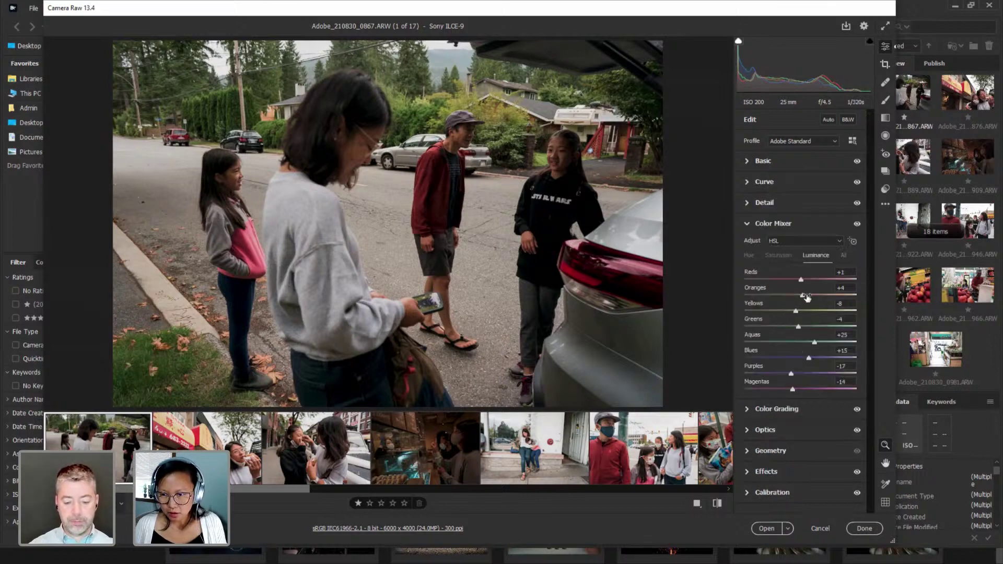
pyautogui.click(852, 242)
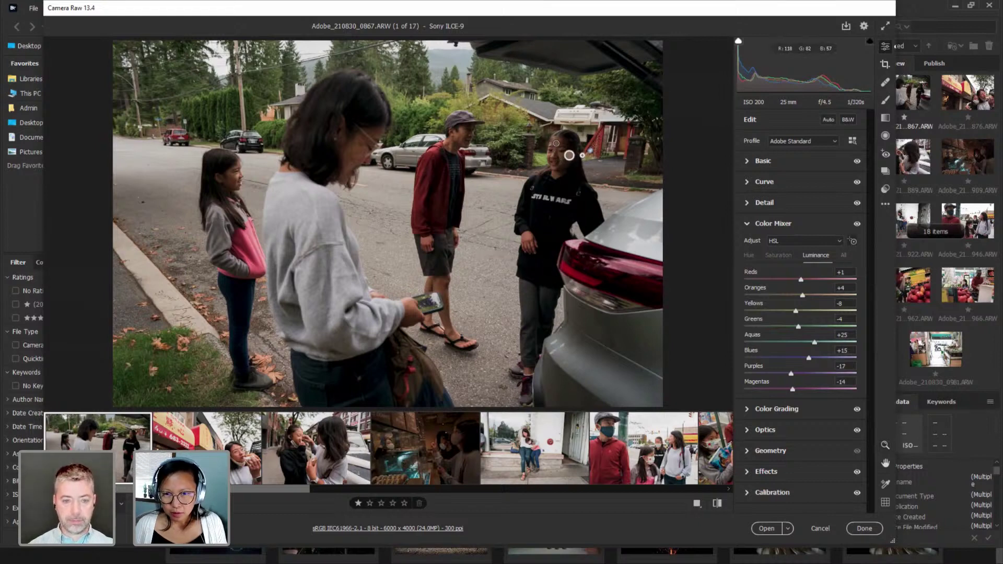
pyautogui.moveTo(567, 155); pyautogui.dragTo(559, 143)
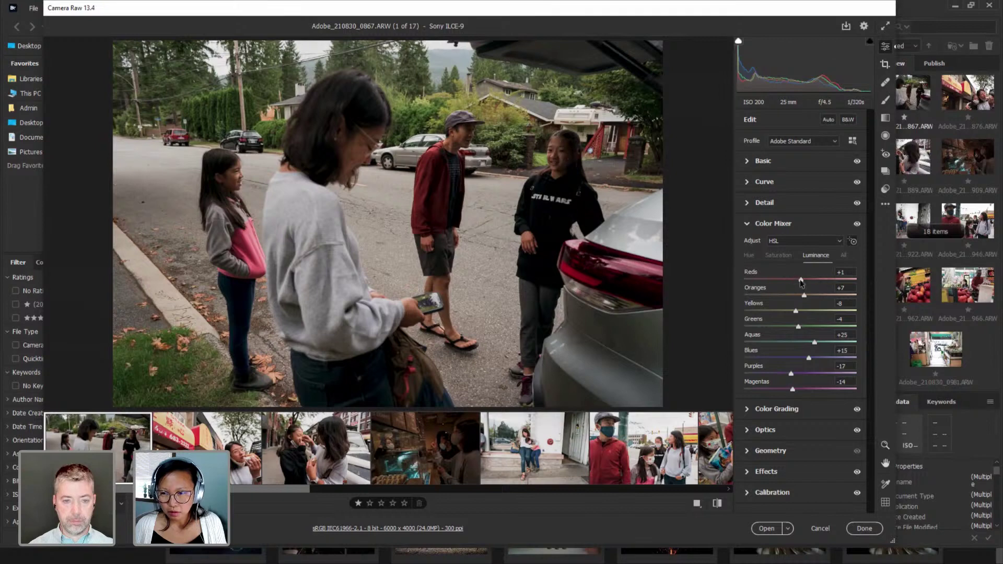
pyautogui.moveTo(803, 282); pyautogui.dragTo(817, 295)
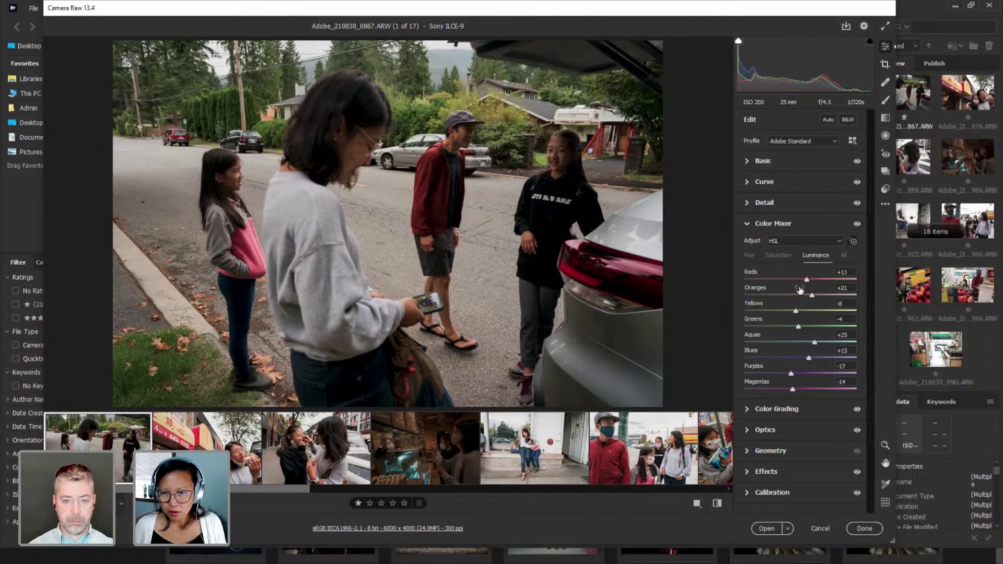
# Set photo 0867's color saturation to +24 for reds and +18 for oranges, and its exposure to +0.65.
pyautogui.click(778, 255)
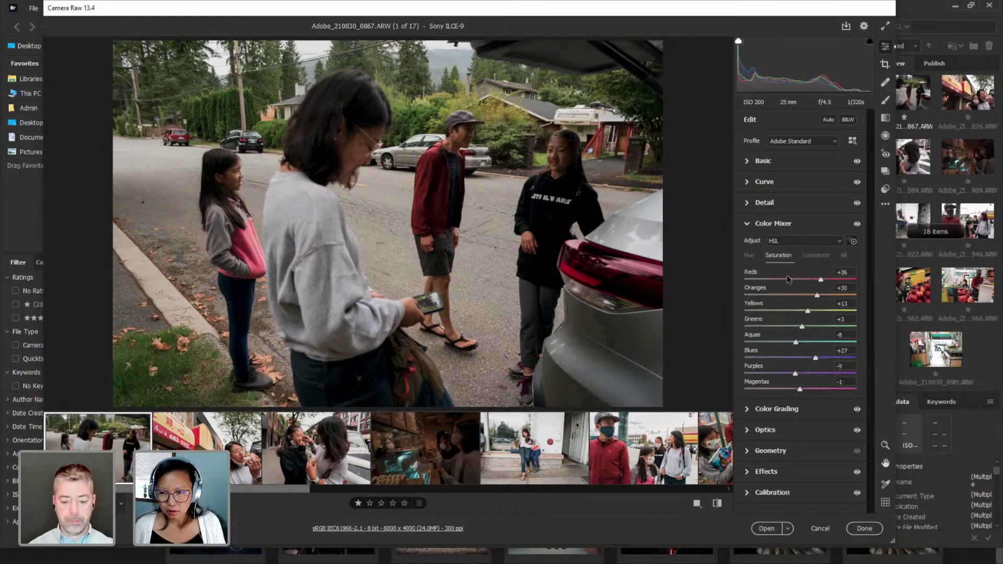
pyautogui.moveTo(821, 280); pyautogui.dragTo(810, 296)
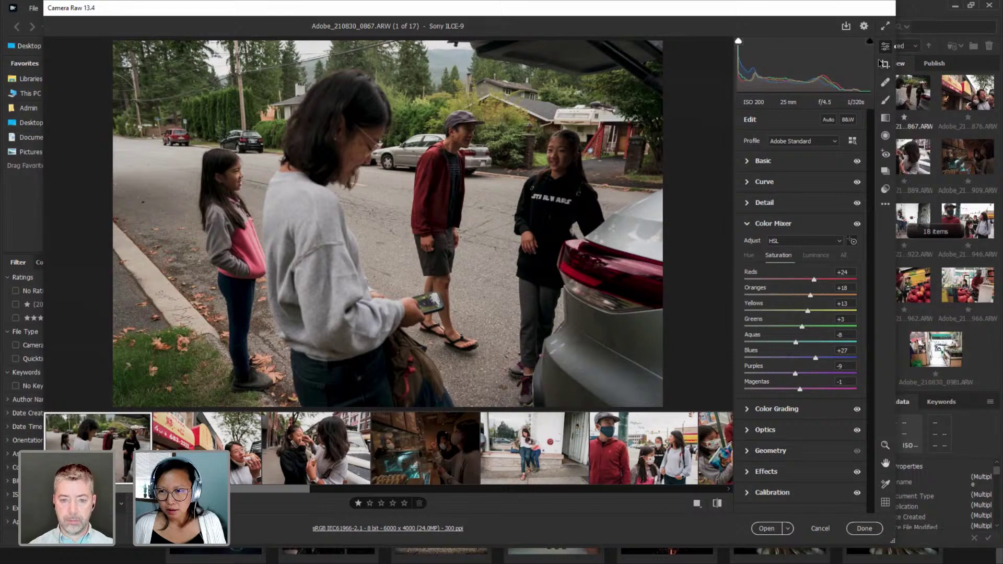
pyautogui.click(786, 164)
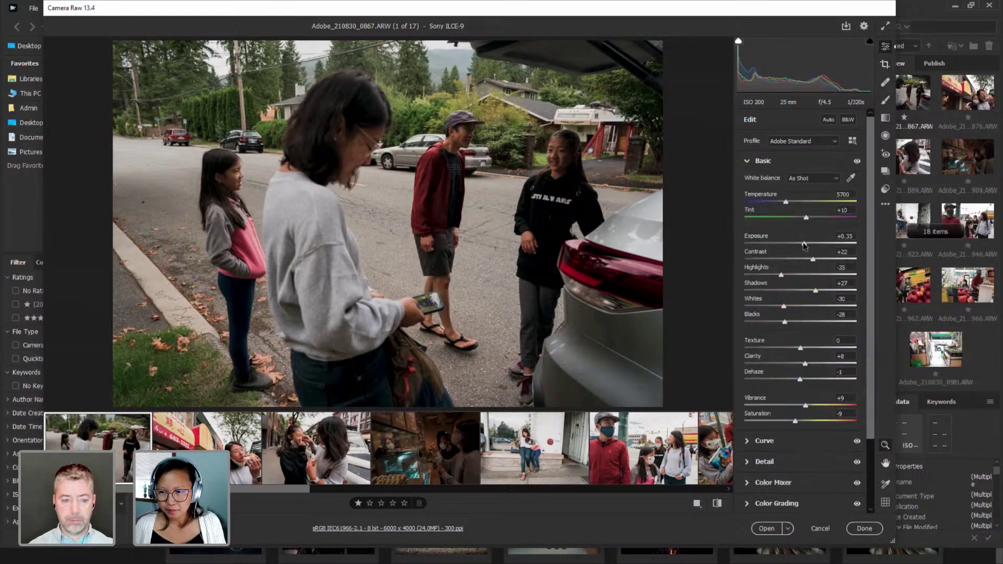
pyautogui.moveTo(804, 244); pyautogui.dragTo(808, 244)
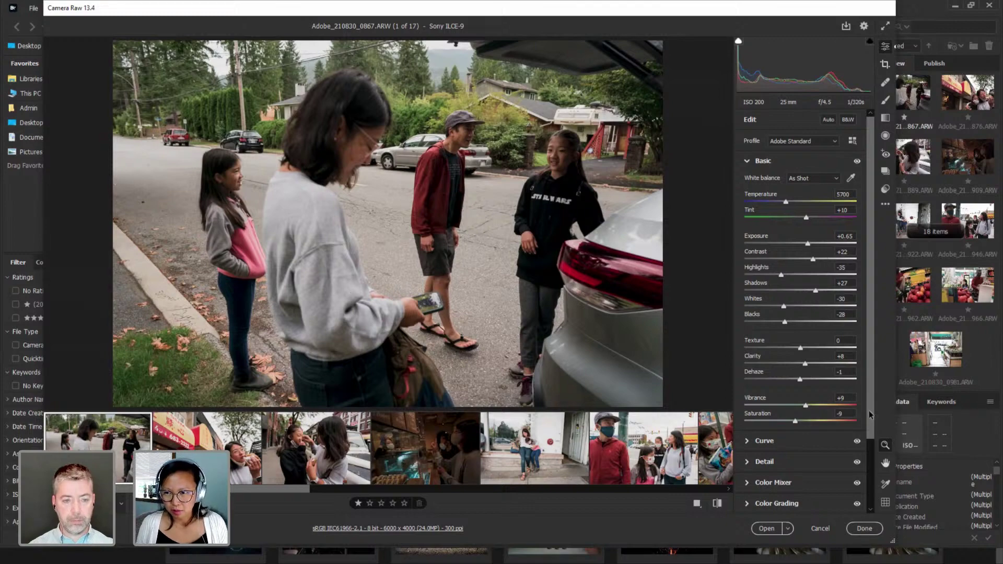
# Apply the custom BW preset to photo 0867 and set its exposure to +0.55.
pyautogui.click(885, 188)
pyautogui.click(768, 407)
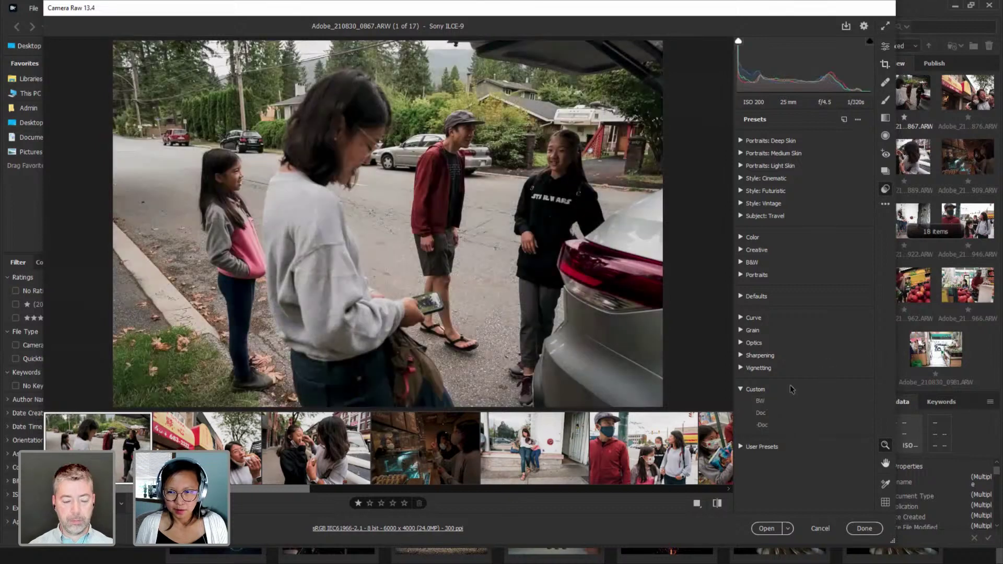
pyautogui.click(777, 400)
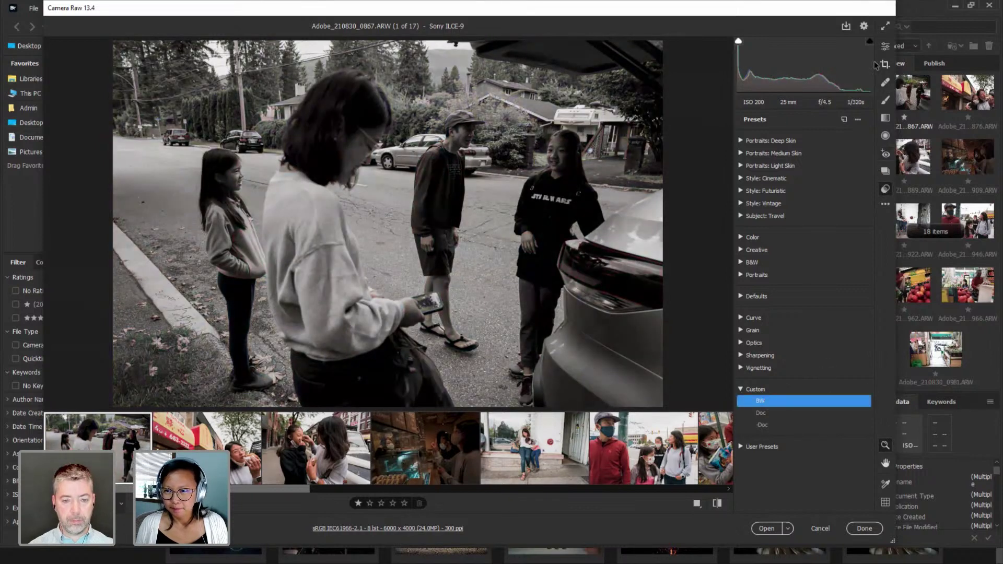
pyautogui.click(885, 46)
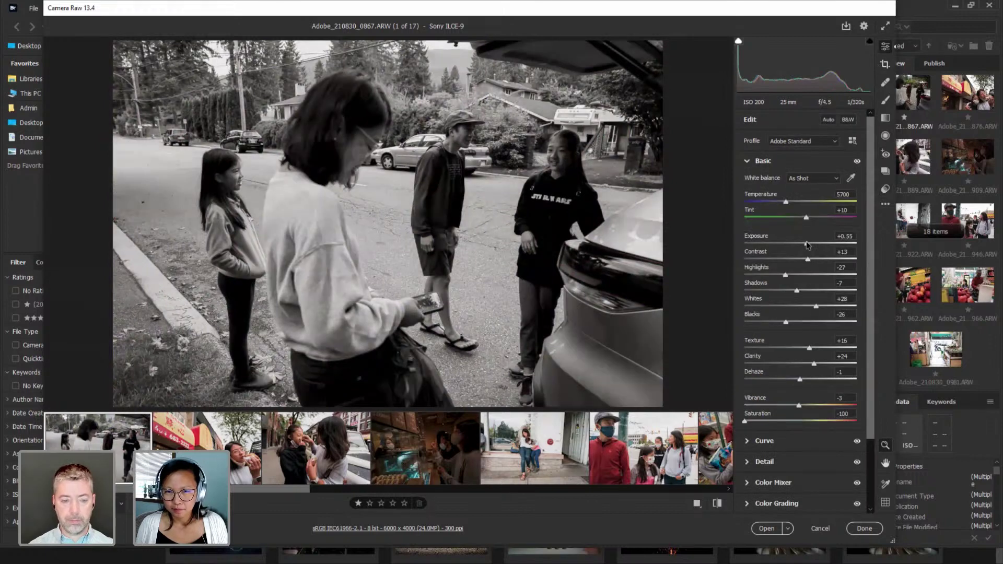
pyautogui.moveTo(808, 244); pyautogui.dragTo(807, 244)
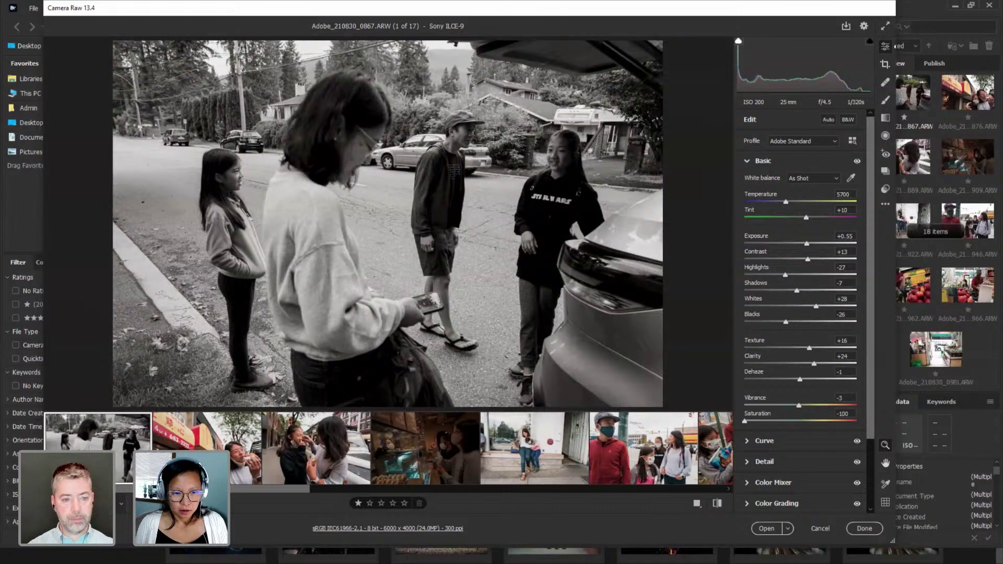
# Set the vibrance of photo 0876 to +8 and its exposure to +0.20, and check its tone curve.
pyautogui.press('Right')
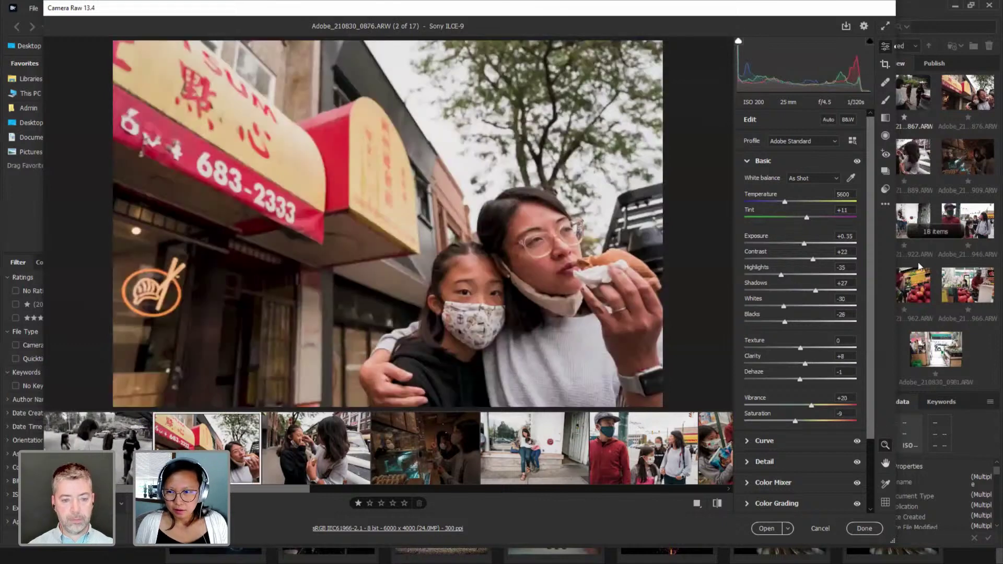
pyautogui.moveTo(811, 406); pyautogui.dragTo(806, 407)
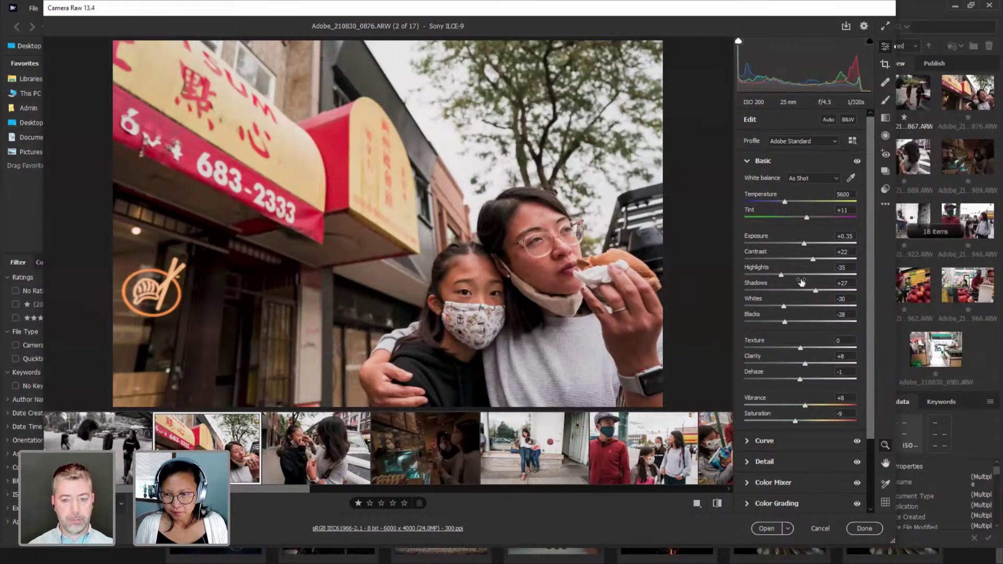
pyautogui.moveTo(805, 244); pyautogui.dragTo(803, 248)
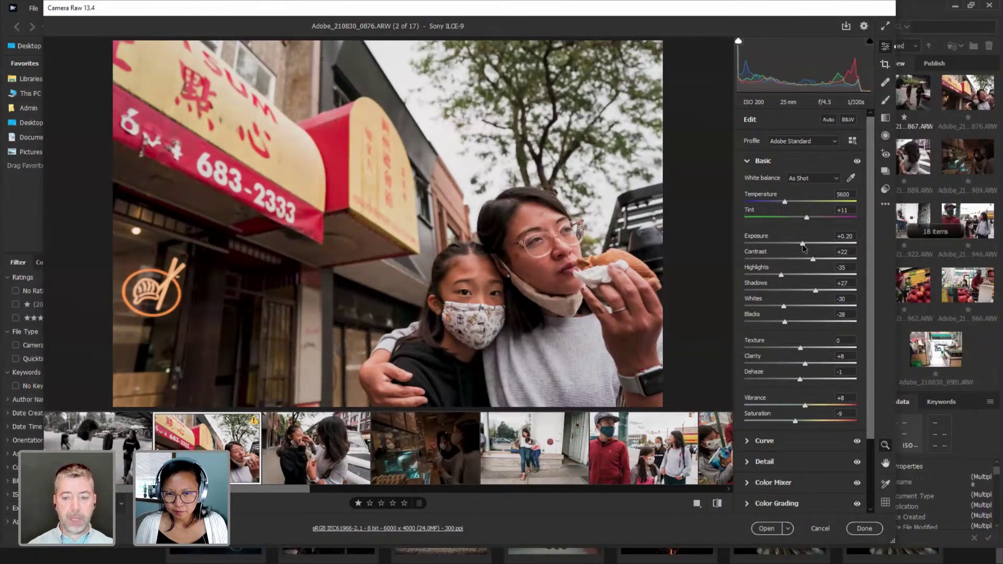
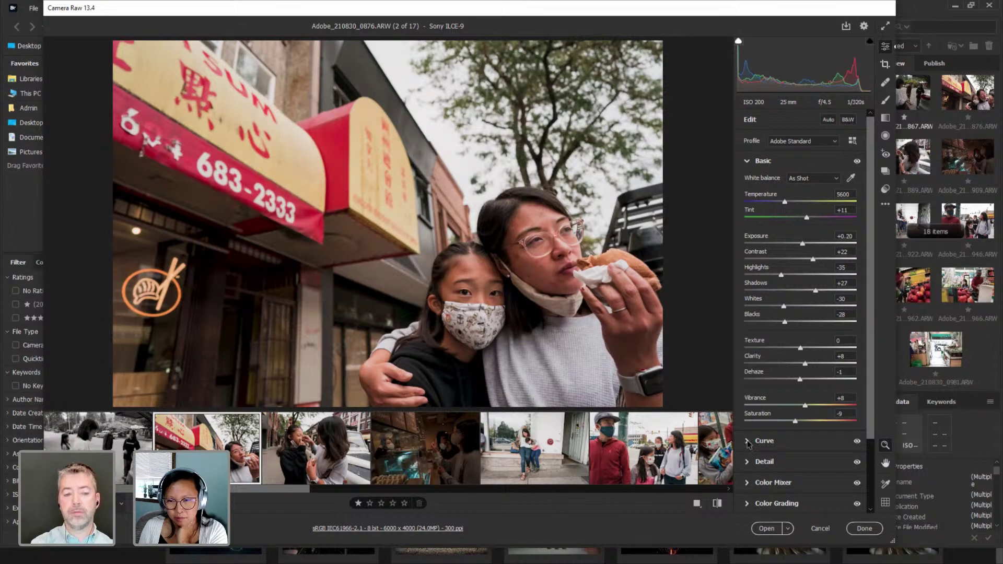
pyautogui.click(748, 441)
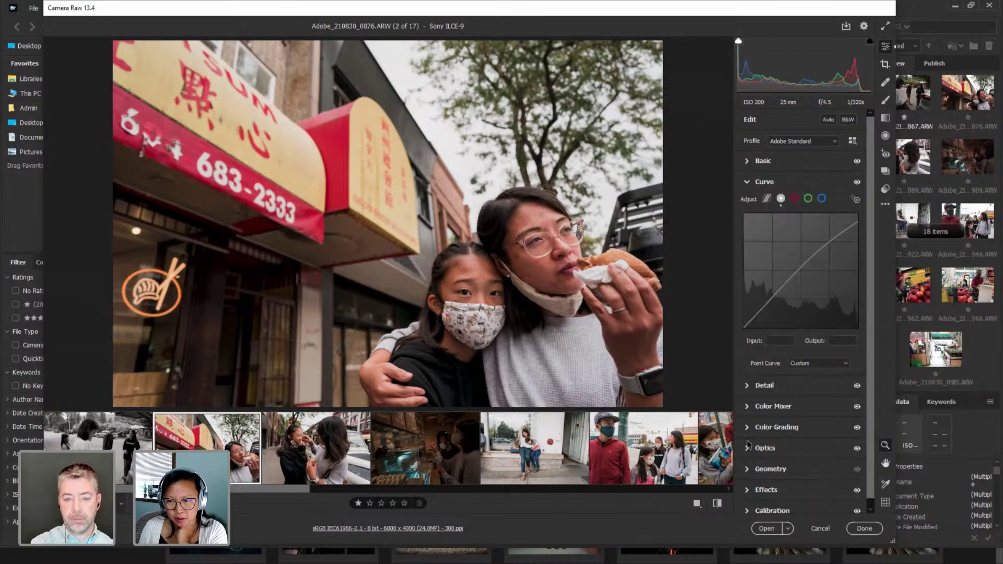
pyautogui.click(800, 162)
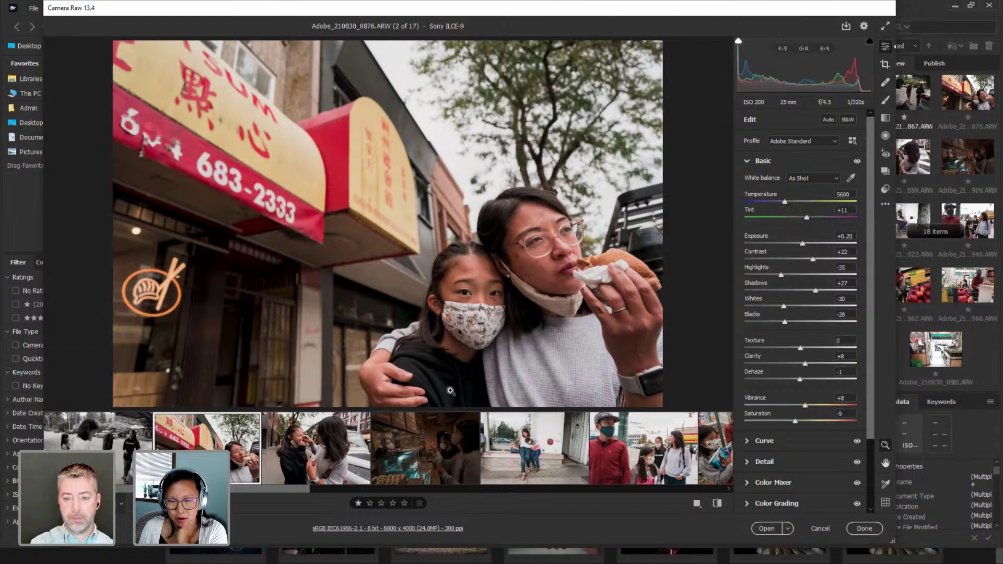
# Review photo 0889, and set the exposure of the dark bakery photo 0909 to +0.95.
pyautogui.moveTo(359, 422)
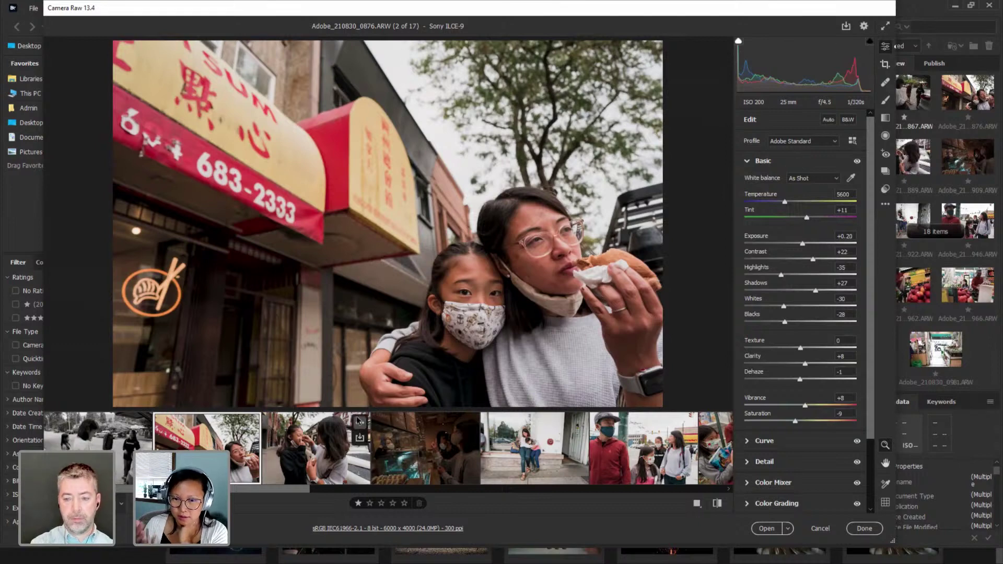
pyautogui.click(291, 463)
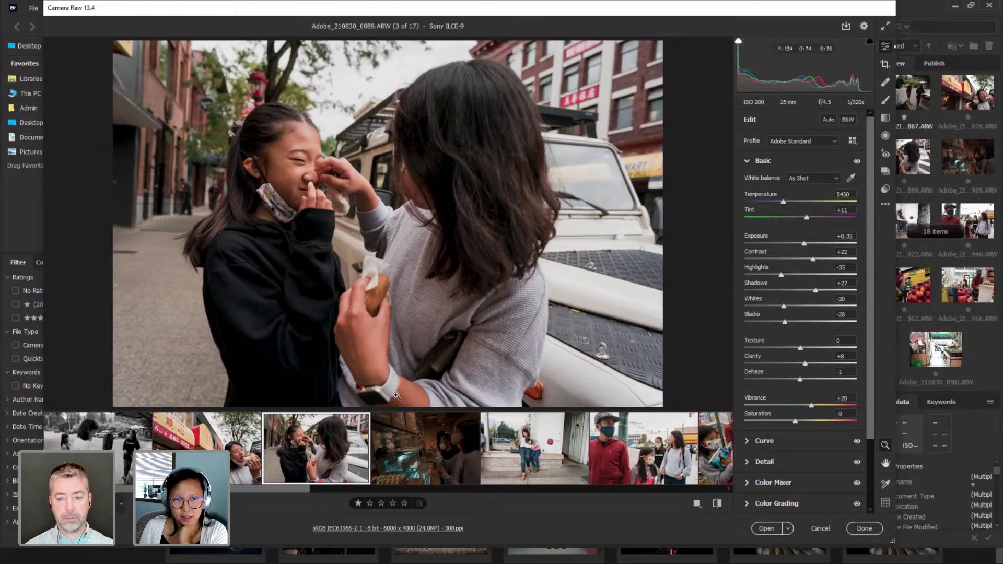
pyautogui.click(399, 470)
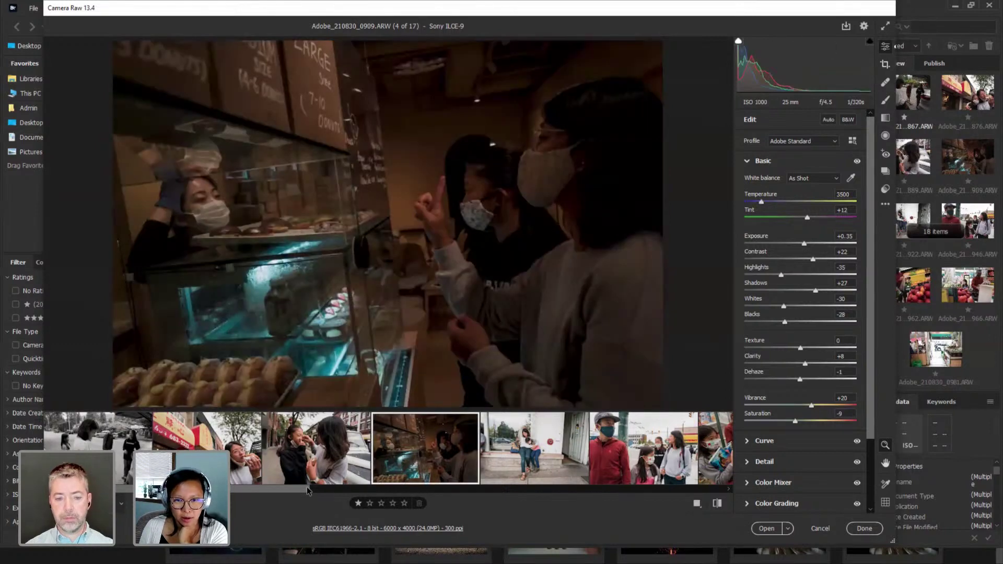
pyautogui.moveTo(308, 490); pyautogui.dragTo(357, 491)
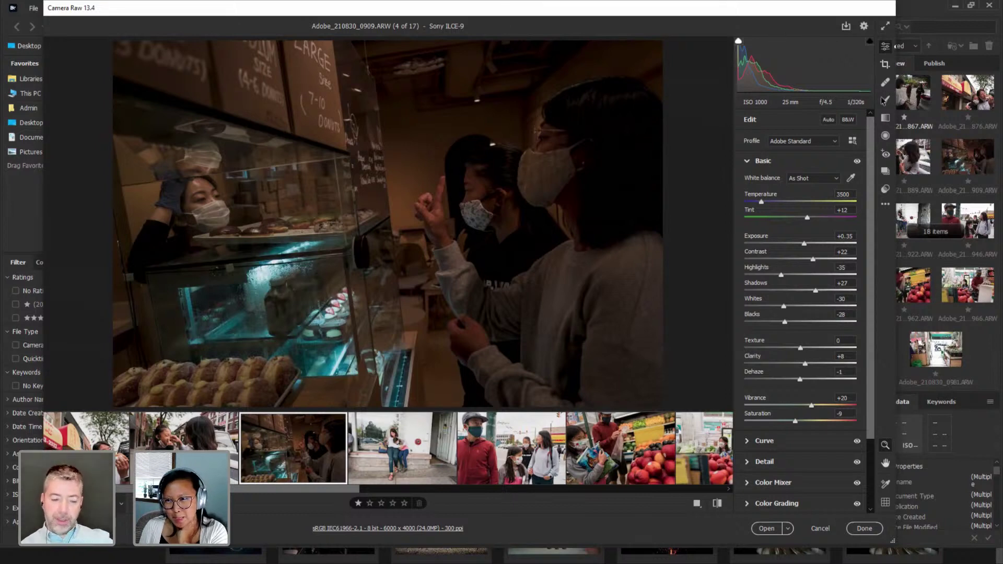
pyautogui.moveTo(804, 244); pyautogui.dragTo(812, 244)
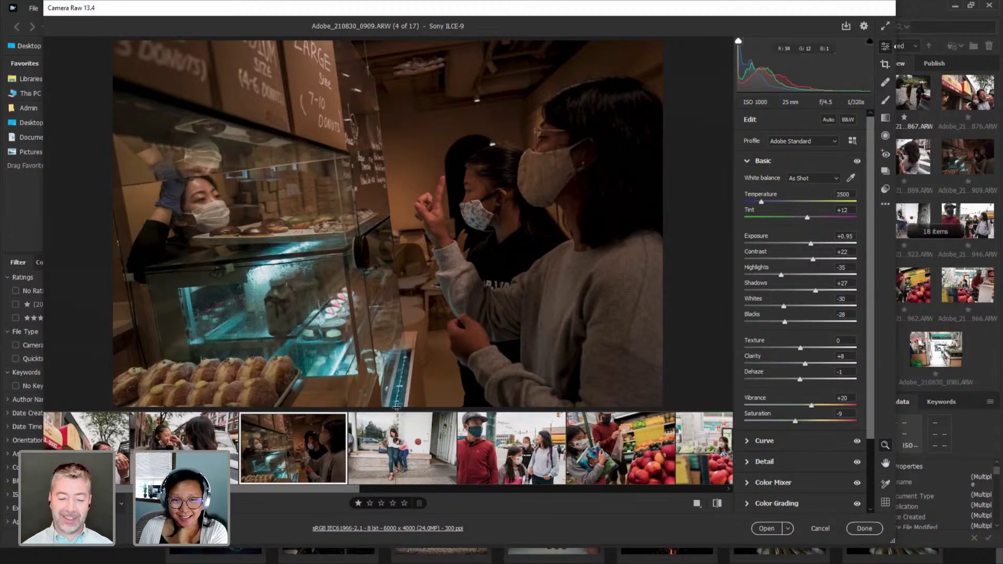
# Straighten photo 0922 with a crop angle of -1.74 and set its exposure to -0.05.
pyautogui.moveTo(389, 431)
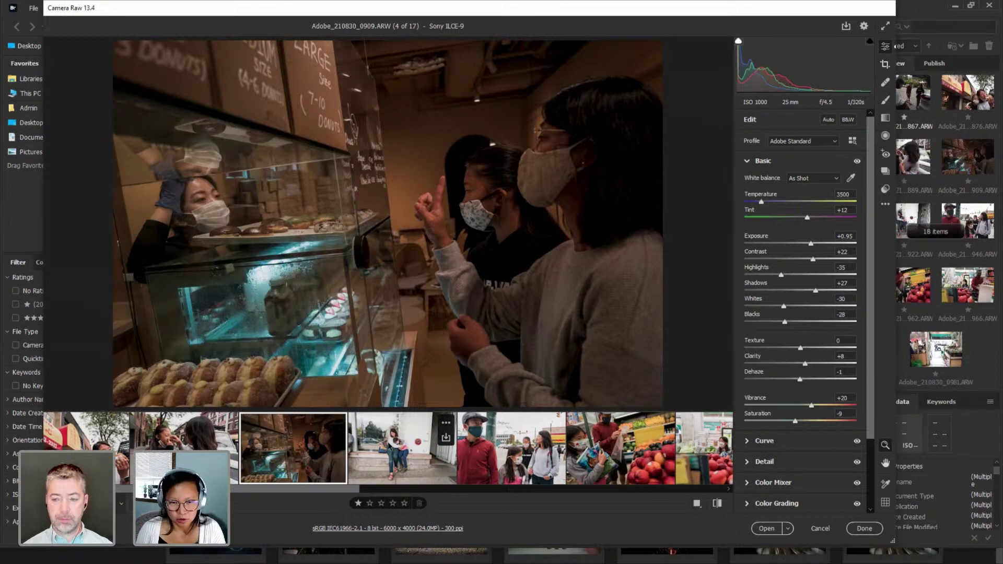
pyautogui.click(390, 452)
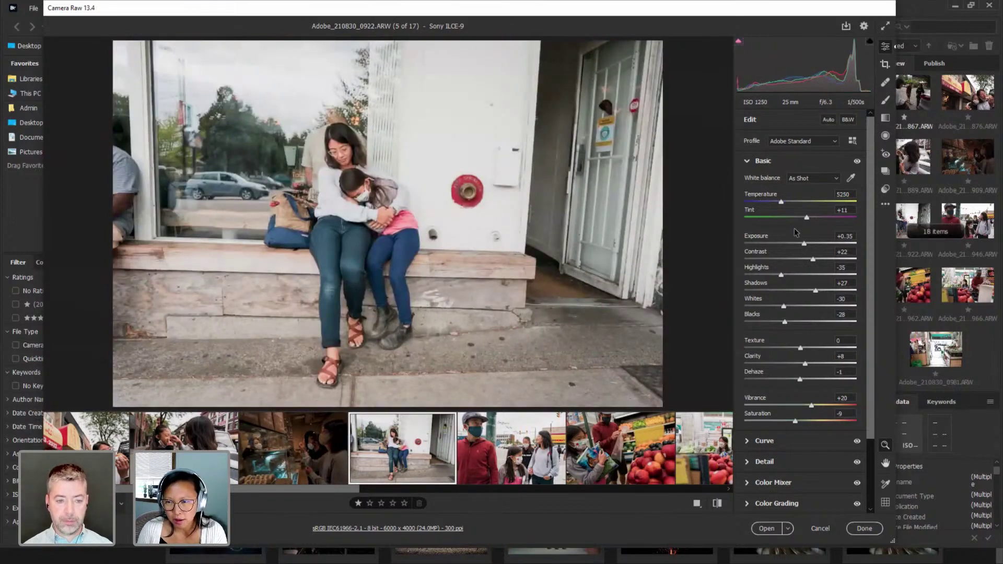
pyautogui.moveTo(805, 244); pyautogui.dragTo(803, 245)
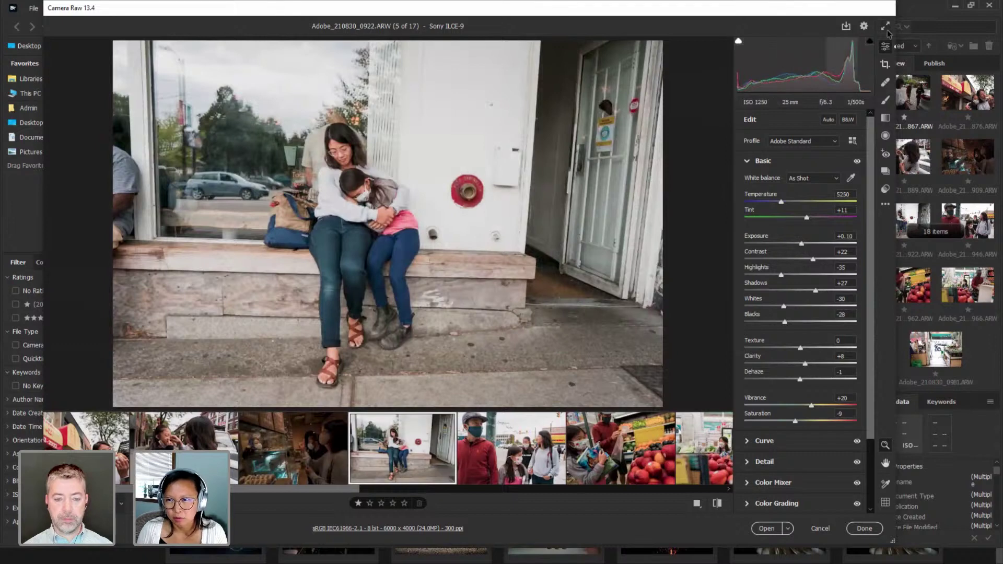
pyautogui.click(881, 64)
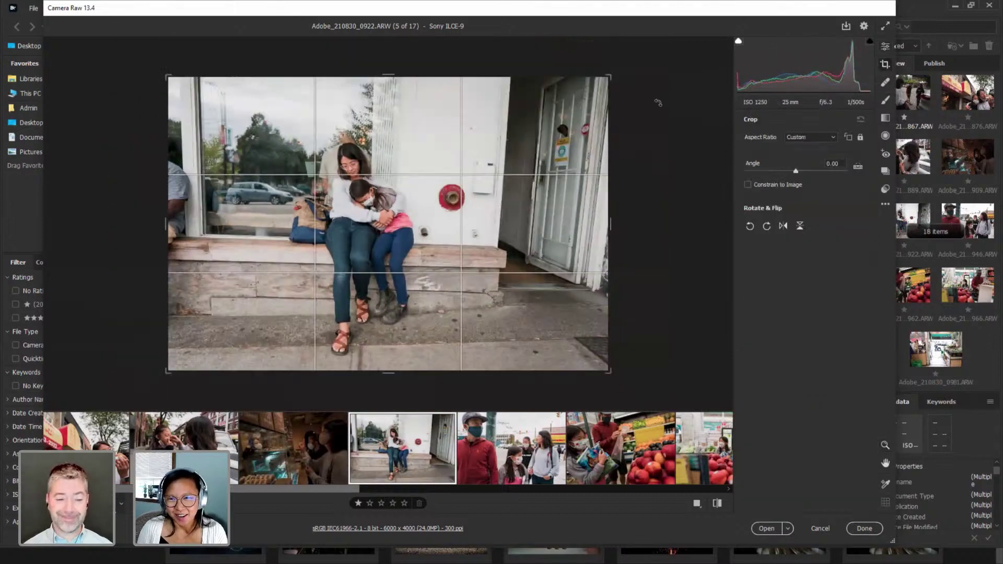
pyautogui.moveTo(663, 117); pyautogui.dragTo(660, 108)
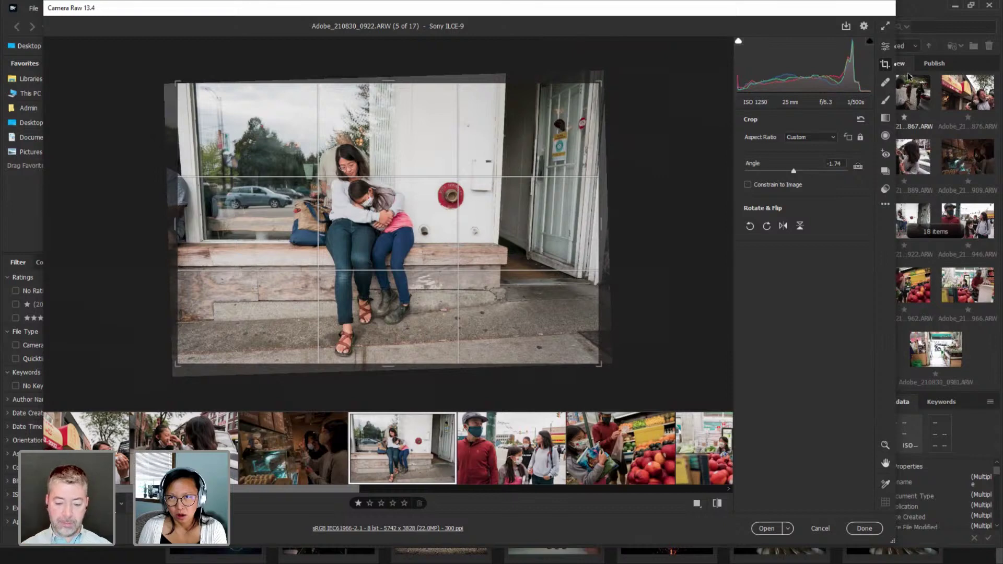
pyautogui.click(887, 47)
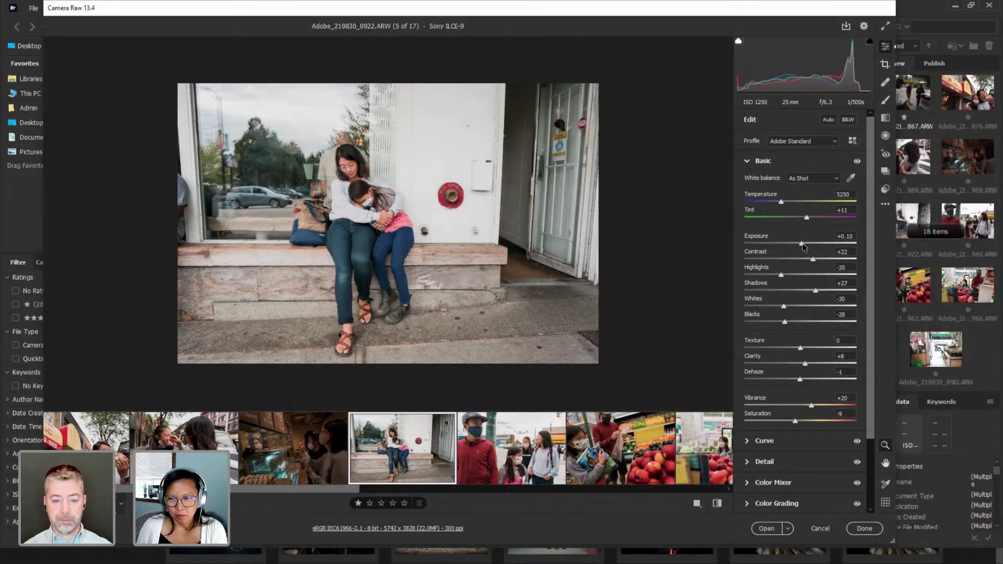
pyautogui.moveTo(802, 244); pyautogui.dragTo(800, 244)
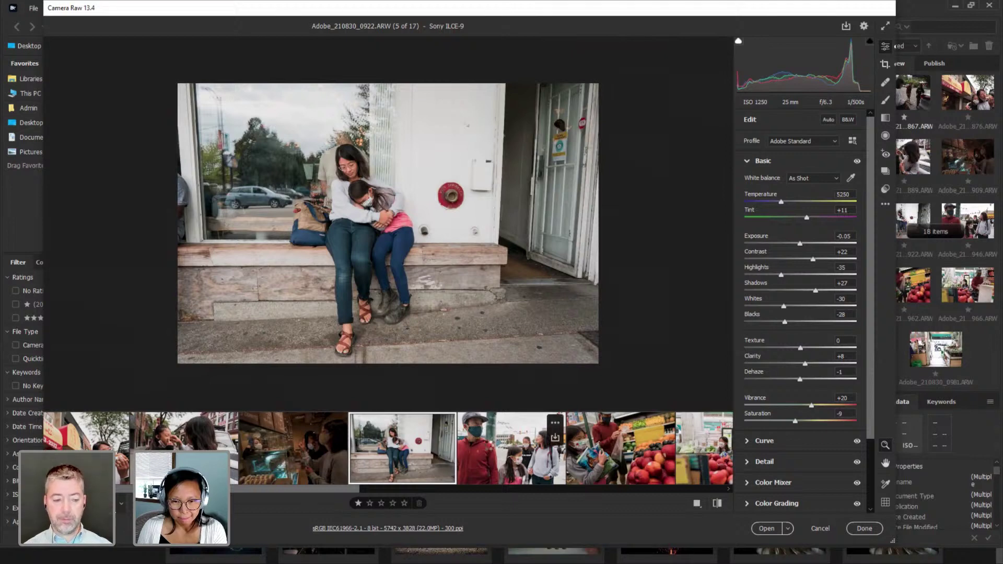
# Convert photo 0946 to black and white with the custom BW preset.
pyautogui.click(490, 447)
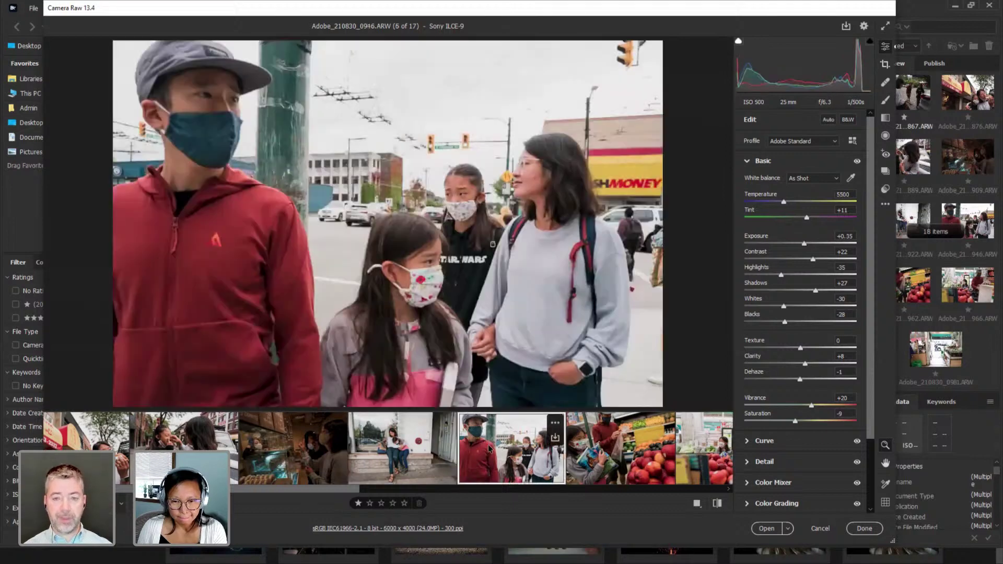
pyautogui.click(885, 189)
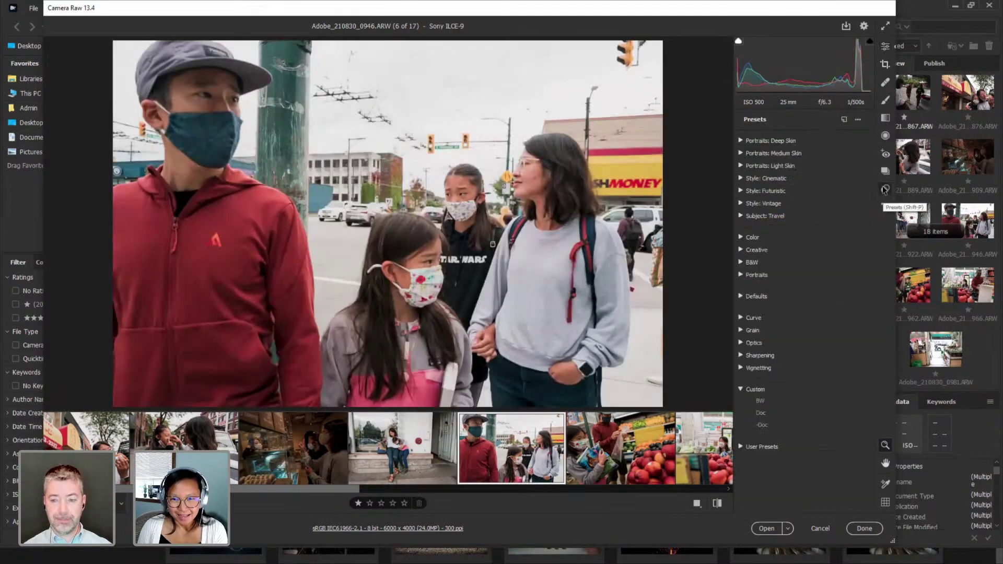
pyautogui.click(771, 400)
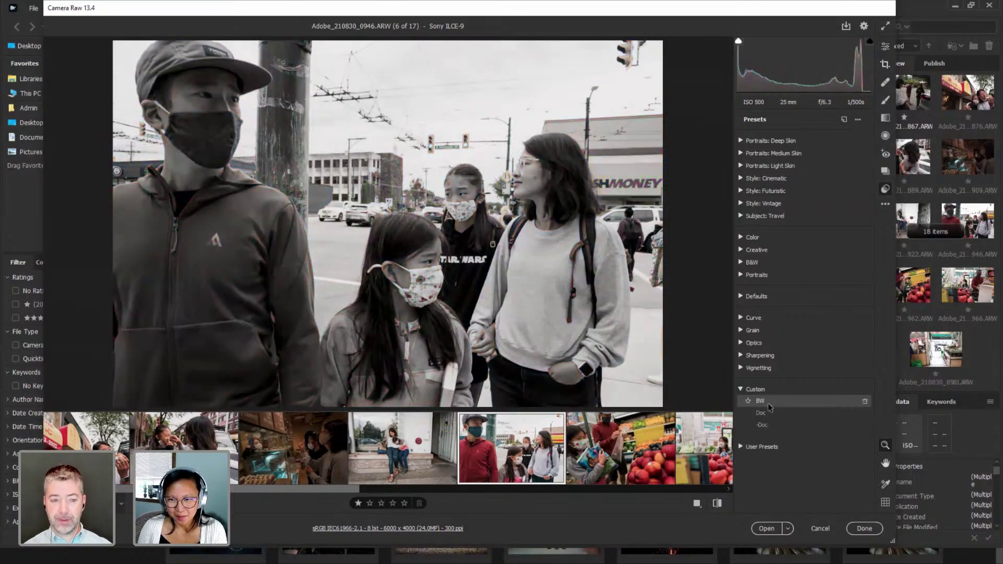
pyautogui.click(768, 403)
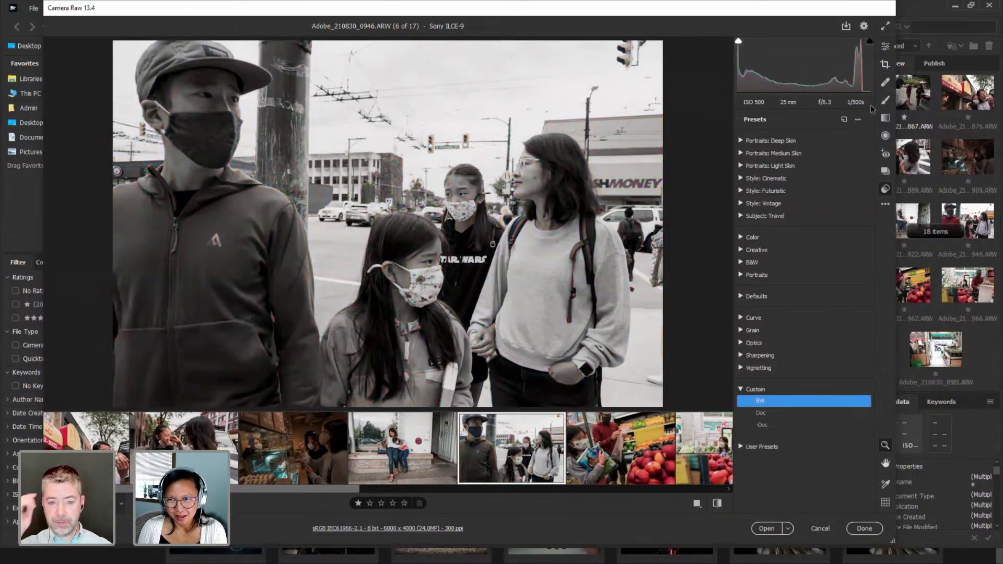
# Set the exposure of photo 0946 to -0.35 and the temperature of photo 0962 to 3800.
pyautogui.click(885, 48)
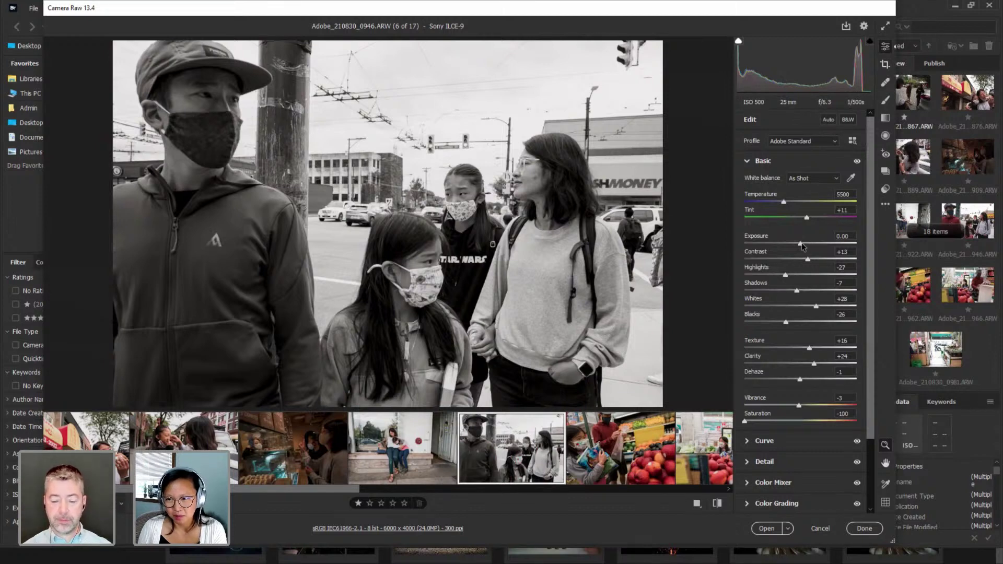
pyautogui.moveTo(802, 245); pyautogui.dragTo(799, 246)
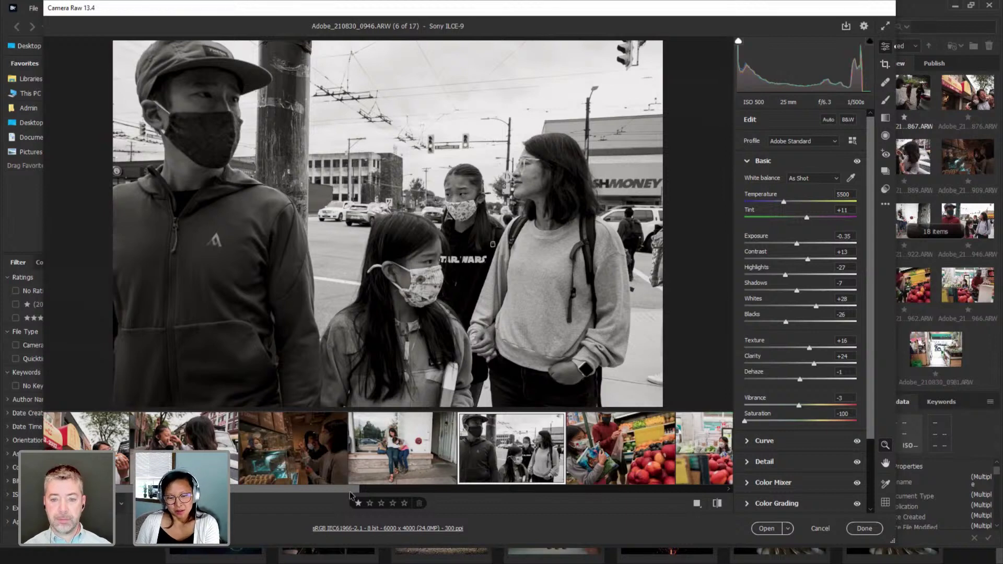
pyautogui.moveTo(350, 493); pyautogui.dragTo(423, 492)
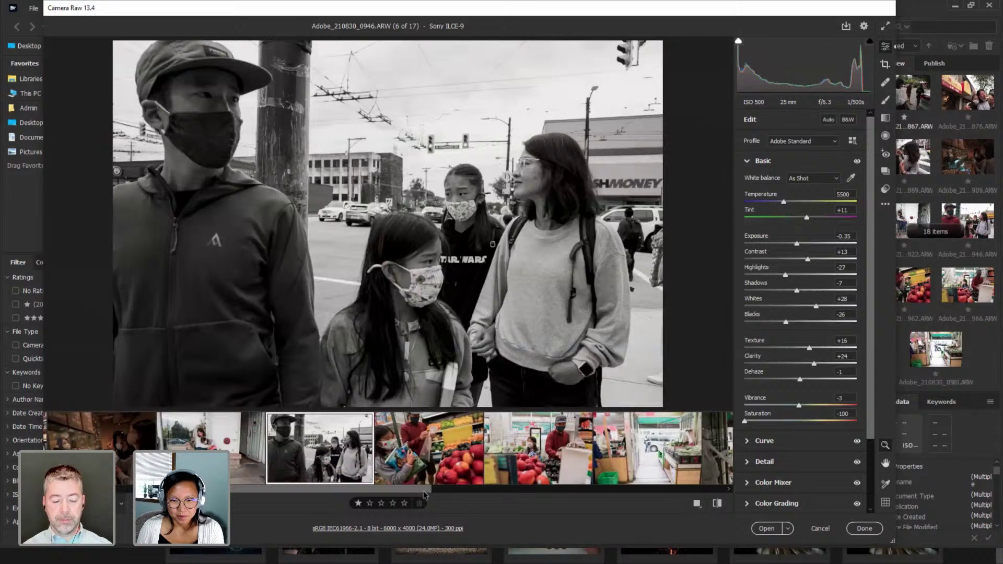
pyautogui.scroll(-1, 424, 492)
pyautogui.click(413, 463)
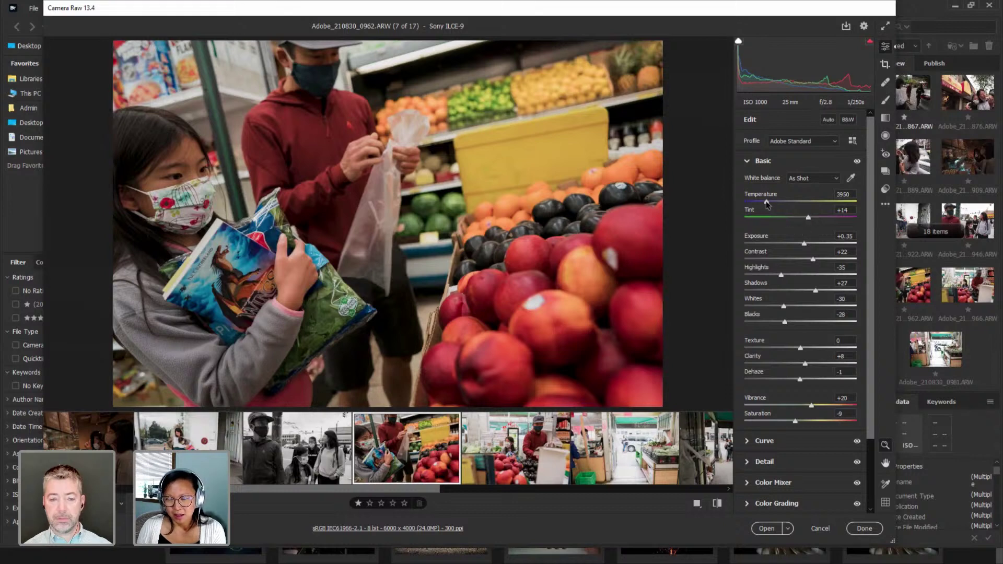
pyautogui.moveTo(767, 203); pyautogui.dragTo(765, 202)
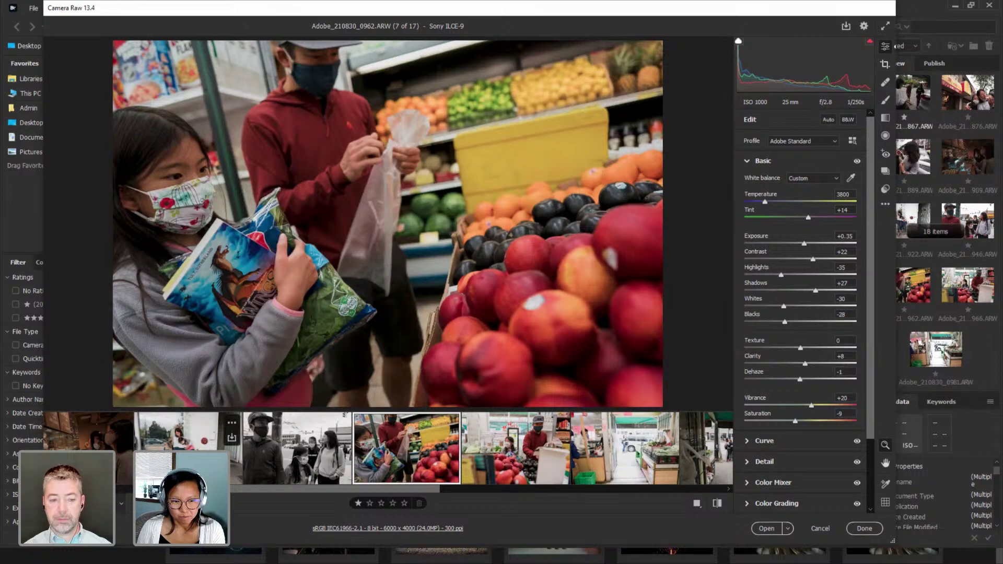
# Convert photo 0922 to black and white with the custom BW preset and set its exposure to -0.25.
pyautogui.click(188, 433)
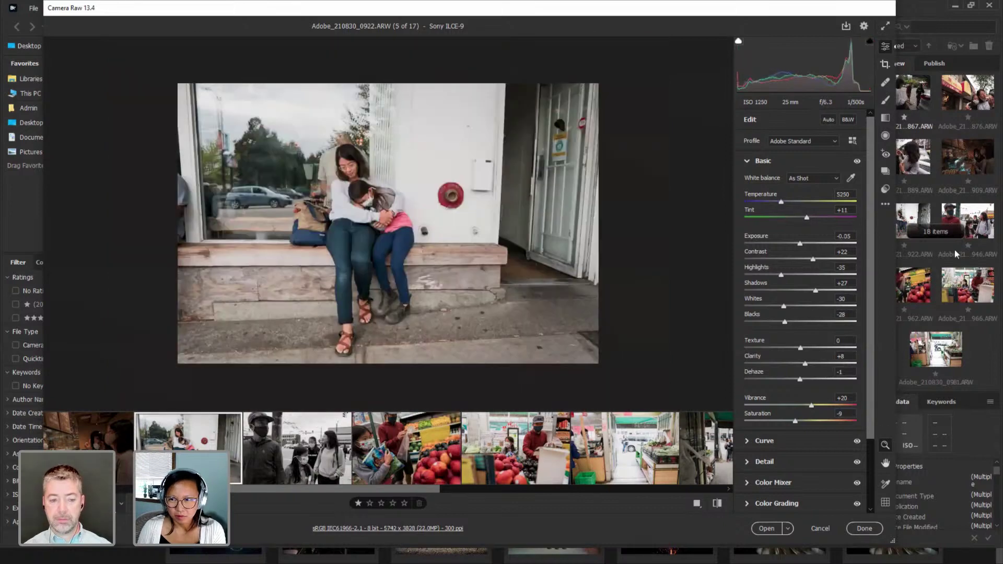
pyautogui.click(886, 190)
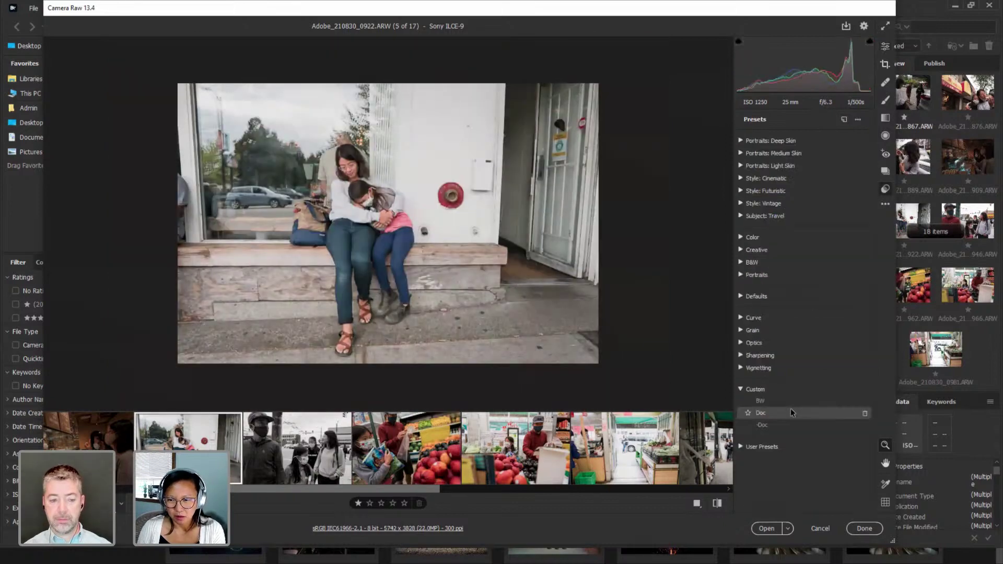
pyautogui.click(791, 403)
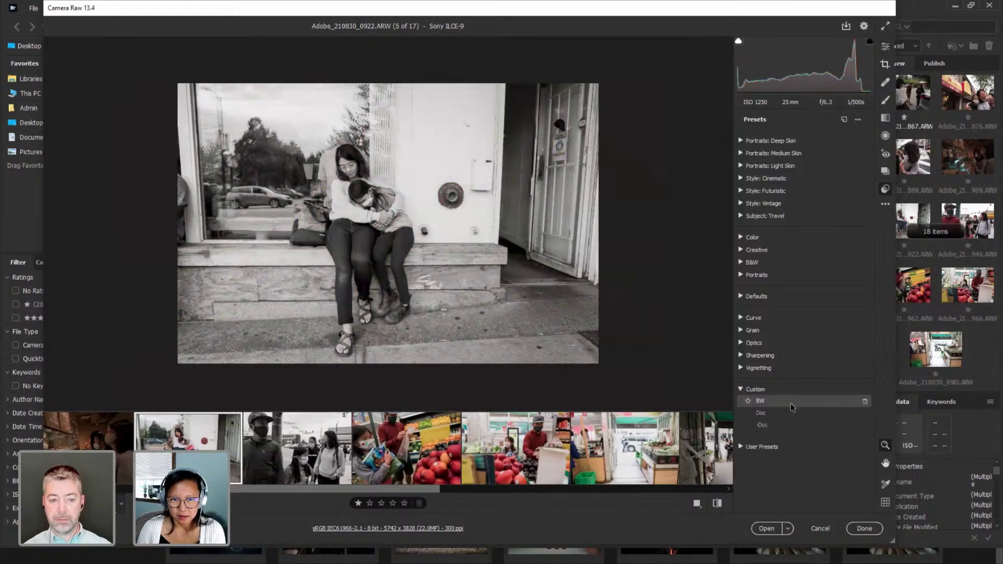
pyautogui.click(791, 408)
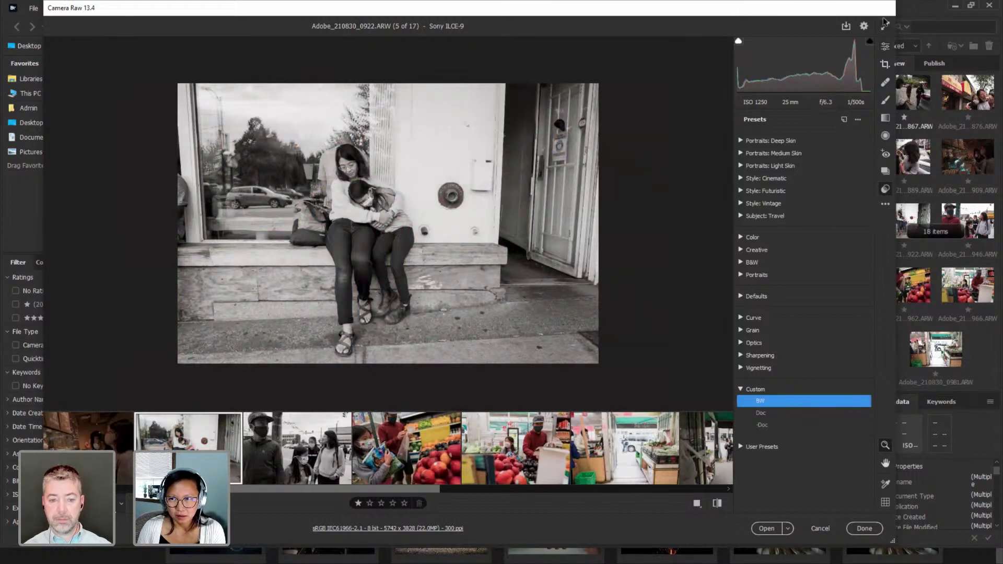
pyautogui.click(886, 46)
pyautogui.moveTo(802, 246); pyautogui.dragTo(800, 247)
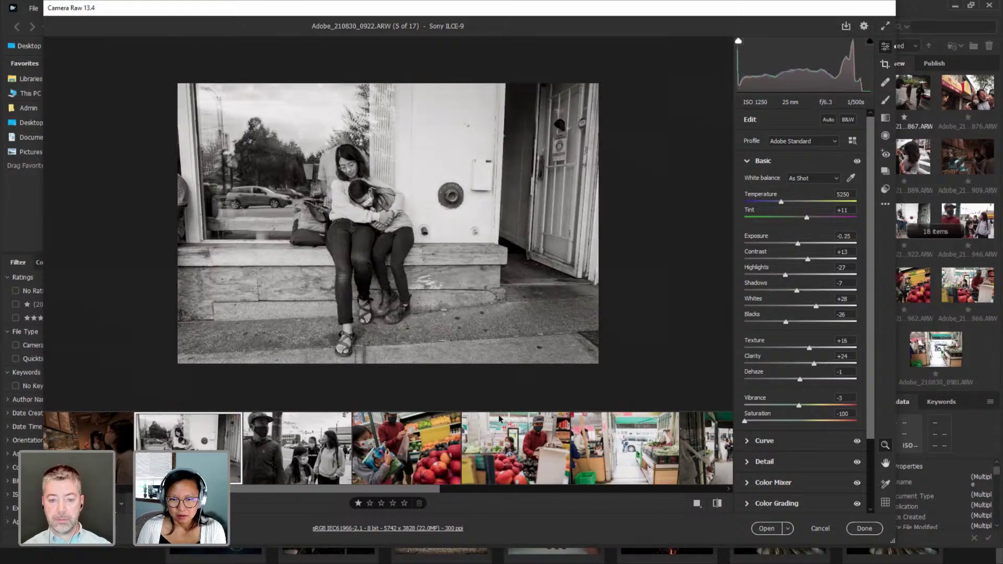
# Set the exposure of photo 0966 to +0.30 and darken its blurred foreground boxes with an adjustment brush at exposure -1.00.
pyautogui.click(501, 448)
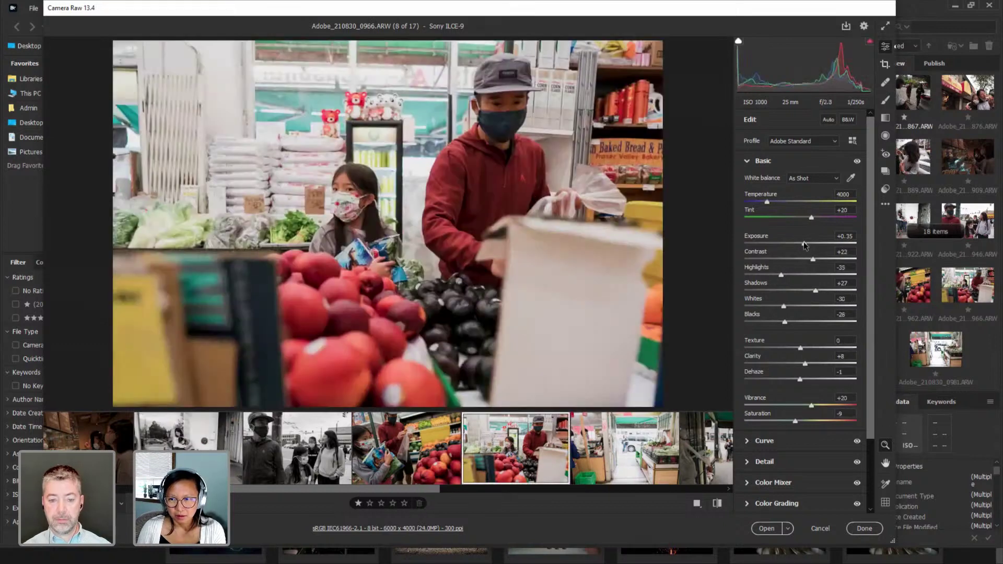
pyautogui.moveTo(803, 245); pyautogui.dragTo(803, 245)
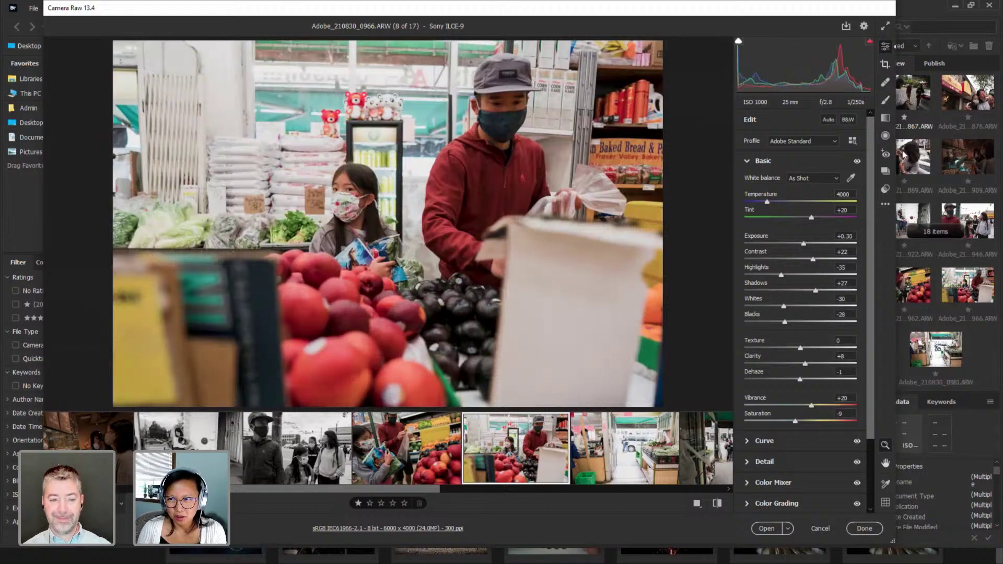
pyautogui.click(887, 101)
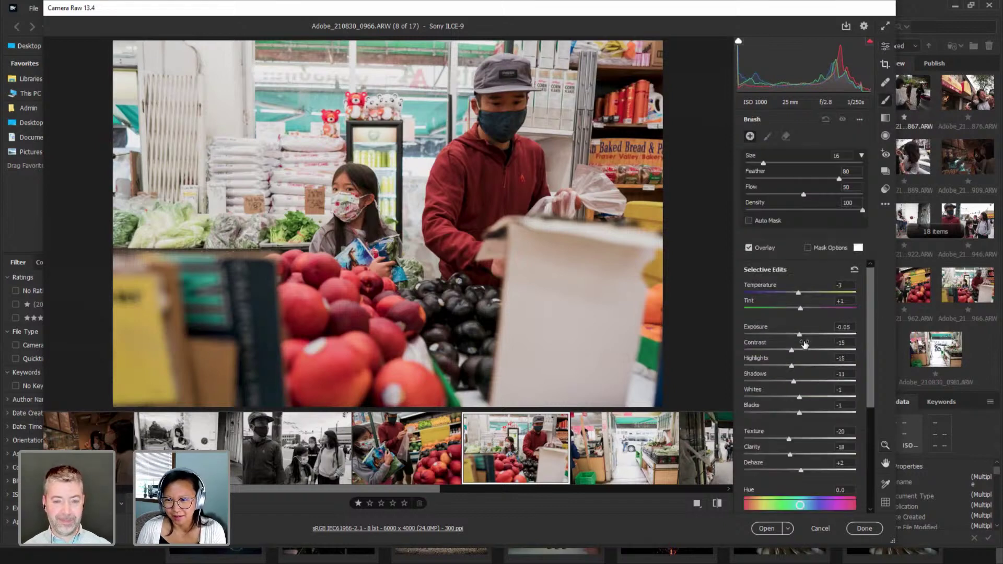
pyautogui.click(787, 334)
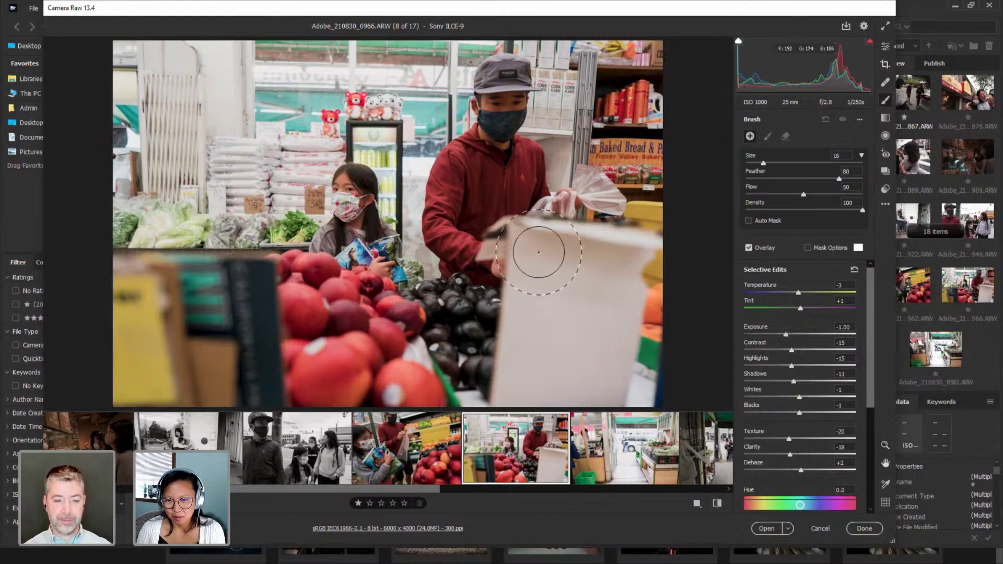
pyautogui.moveTo(537, 246)
pyautogui.mouseDown()
pyautogui.moveTo(531, 370)
pyautogui.moveTo(564, 262)
pyautogui.moveTo(603, 253)
pyautogui.moveTo(578, 376)
pyautogui.moveTo(588, 397)
pyautogui.mouseUp()
pyautogui.moveTo(131, 306)
pyautogui.mouseDown()
pyautogui.moveTo(173, 308)
pyautogui.moveTo(225, 361)
pyautogui.moveTo(101, 374)
pyautogui.moveTo(92, 287)
pyautogui.mouseUp()
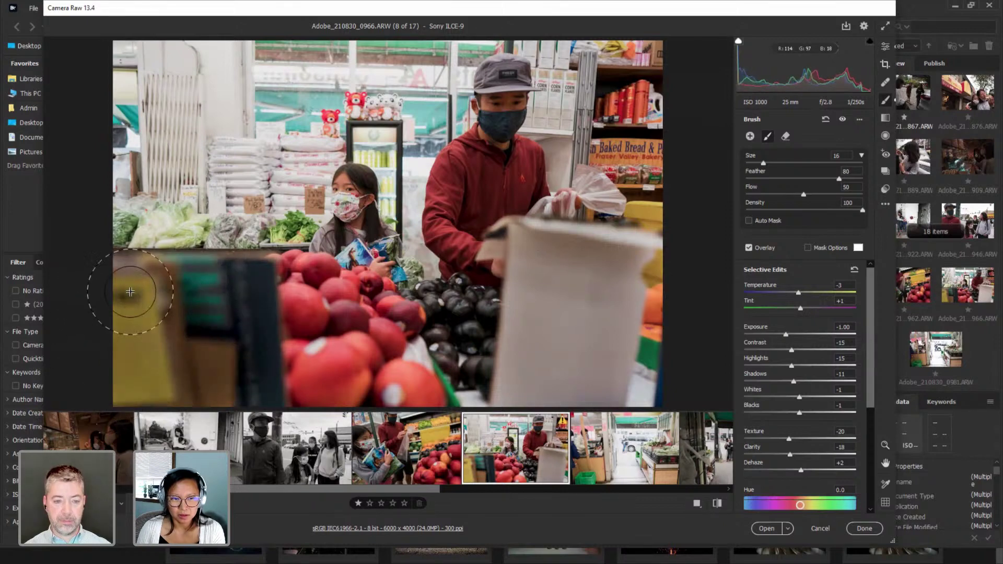
# Enlarge the adjustment brush to size 38 and paint the darkening edit over the foreground paper bag and fruit.
pyautogui.press(']')
pyautogui.press(']')
pyautogui.press(']')
pyautogui.press(']')
pyautogui.press(']')
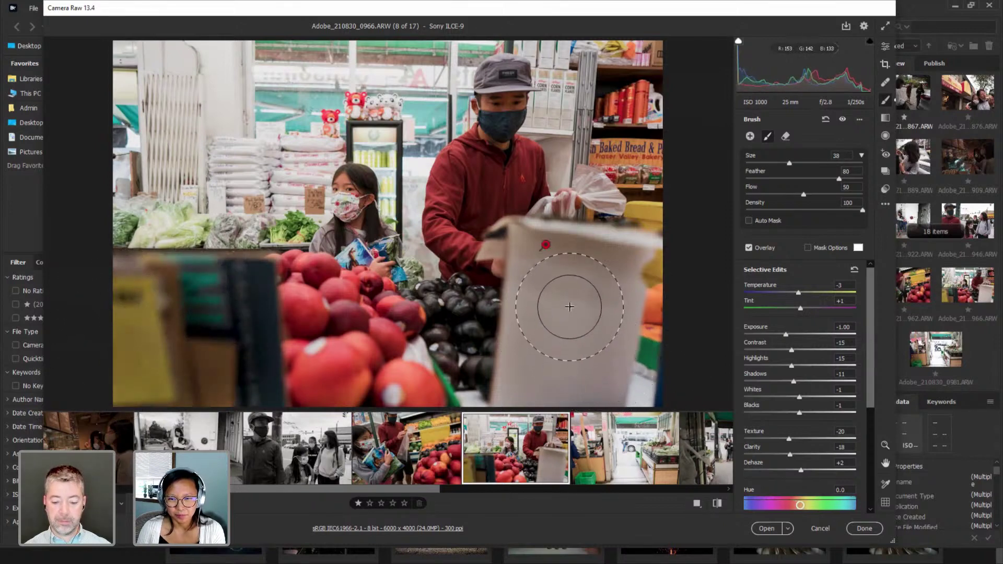
pyautogui.moveTo(571, 309); pyautogui.dragTo(565, 352)
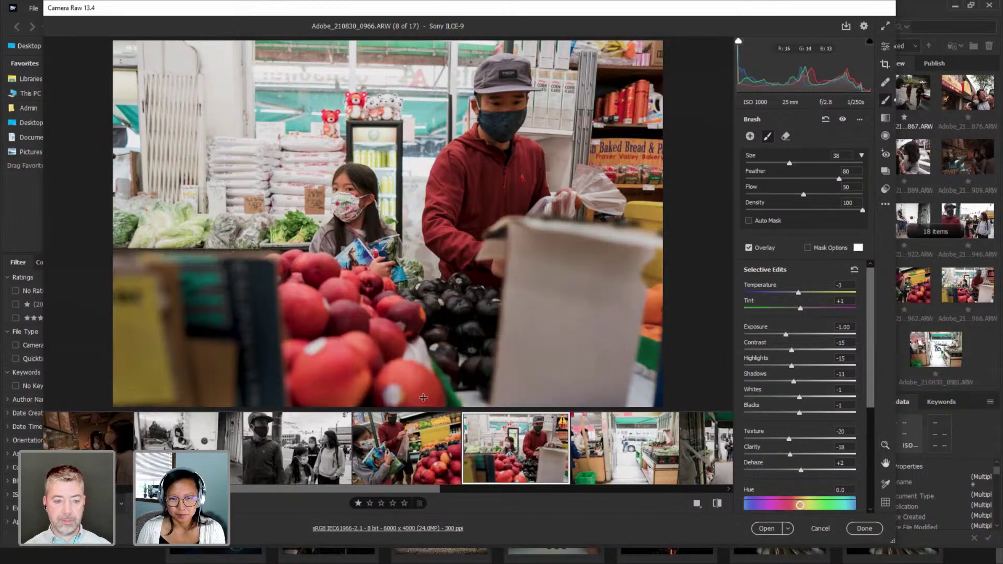
pyautogui.moveTo(475, 391)
pyautogui.mouseDown()
pyautogui.moveTo(324, 335)
pyautogui.moveTo(298, 355)
pyautogui.mouseUp()
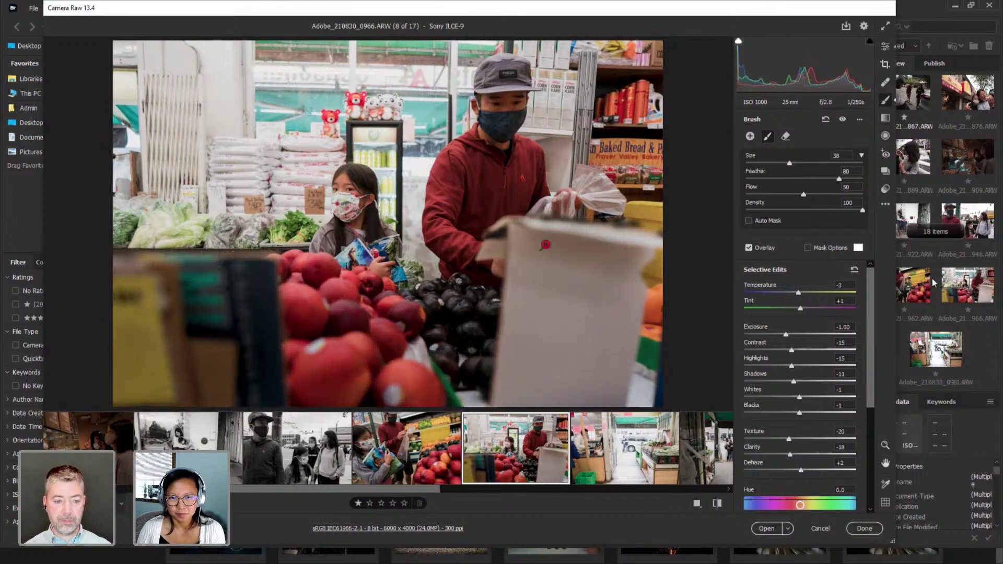
# With the mask overlay shown temporarily, erase the brush mask from the man and the girl using size 12 and feather 45.
pyautogui.click(808, 248)
pyautogui.press('alt')
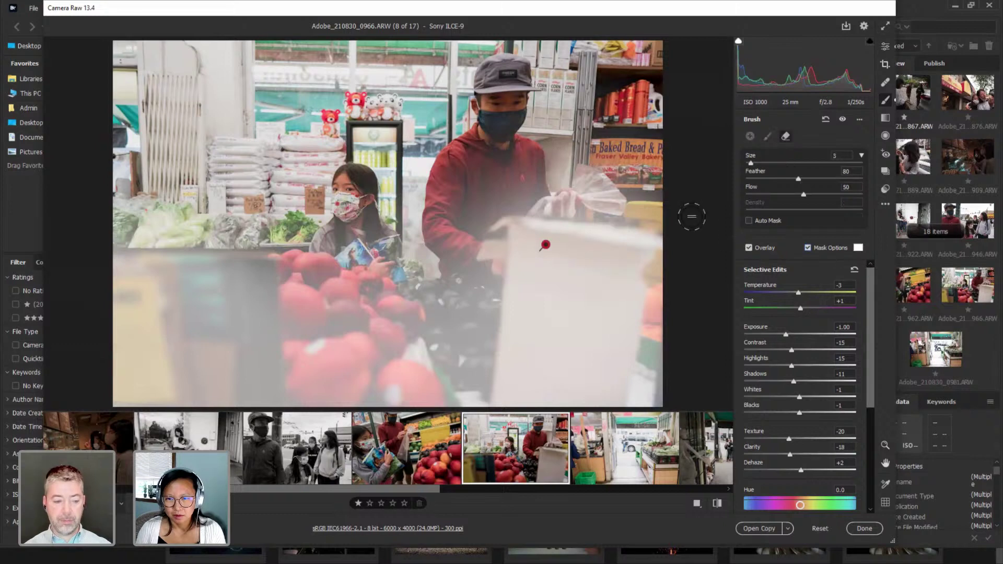
pyautogui.moveTo(566, 214)
pyautogui.mouseDown()
pyautogui.moveTo(518, 204)
pyautogui.moveTo(601, 191)
pyautogui.moveTo(514, 180)
pyautogui.moveTo(564, 152)
pyautogui.moveTo(491, 189)
pyautogui.moveTo(483, 209)
pyautogui.mouseUp()
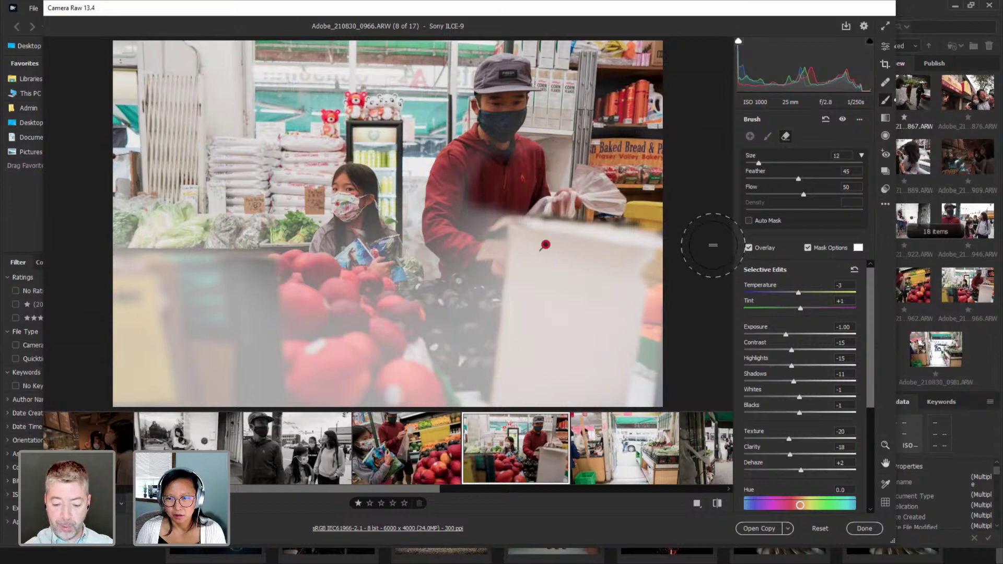
pyautogui.moveTo(511, 170)
pyautogui.mouseDown()
pyautogui.moveTo(481, 188)
pyautogui.moveTo(460, 246)
pyautogui.moveTo(472, 219)
pyautogui.moveTo(450, 248)
pyautogui.moveTo(393, 258)
pyautogui.moveTo(359, 244)
pyautogui.mouseUp()
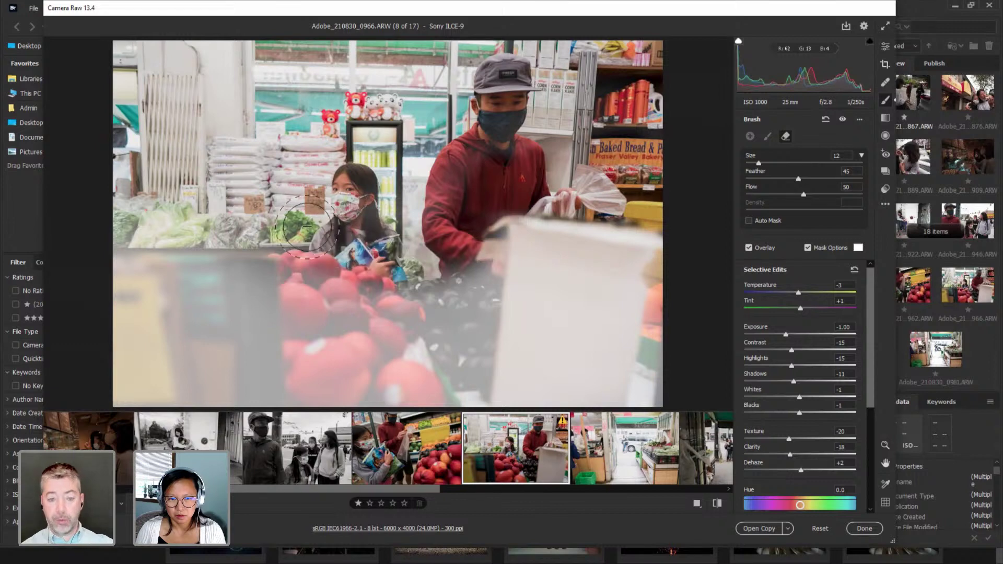
pyautogui.moveTo(497, 165)
pyautogui.mouseDown()
pyautogui.moveTo(431, 139)
pyautogui.moveTo(313, 280)
pyautogui.moveTo(409, 286)
pyautogui.moveTo(450, 262)
pyautogui.moveTo(460, 235)
pyautogui.mouseUp()
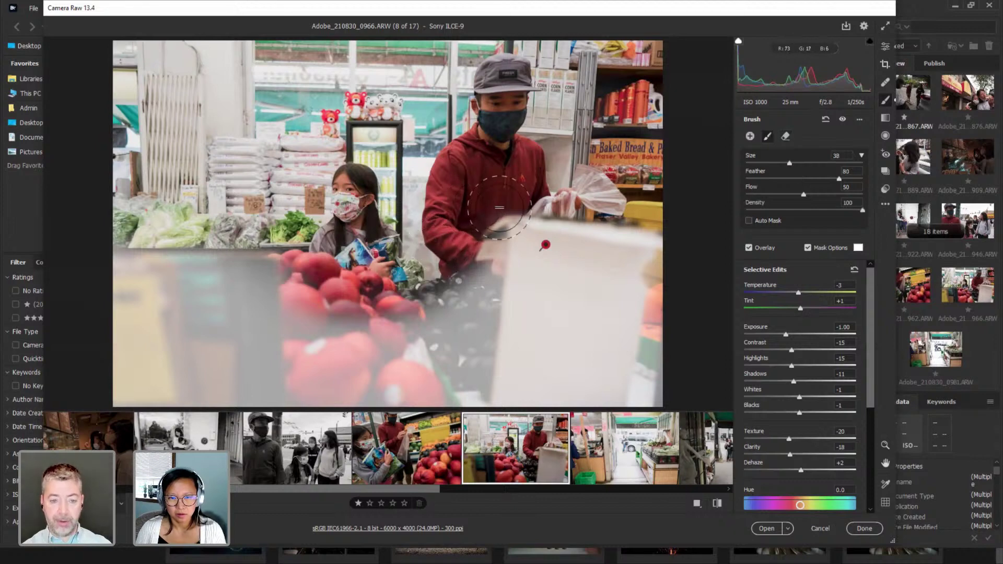
pyautogui.click(809, 248)
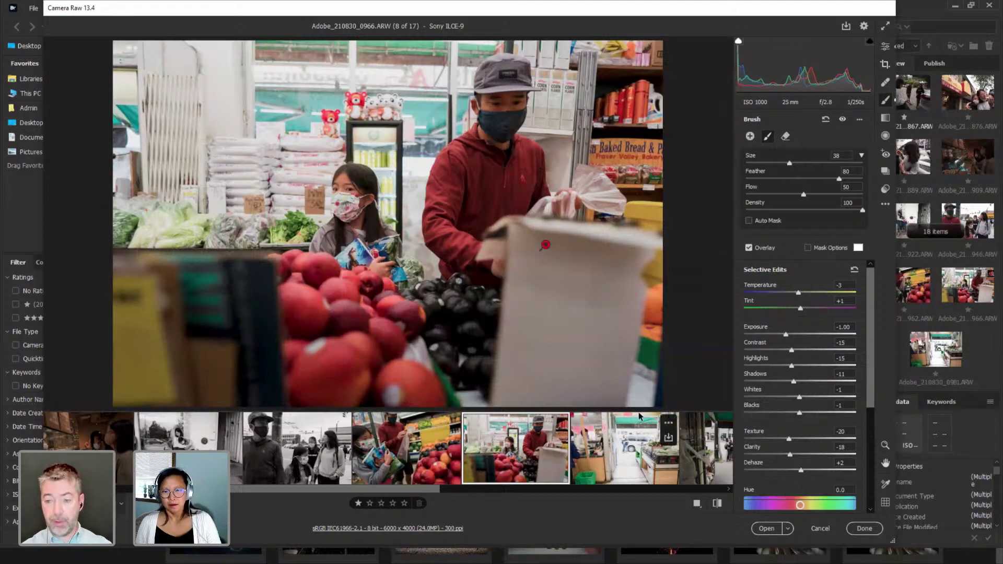
# Open photo Adobe_210830_0981.ARW and apply the custom BW preset to it.
pyautogui.moveTo(415, 493); pyautogui.dragTo(482, 499)
pyautogui.click(432, 470)
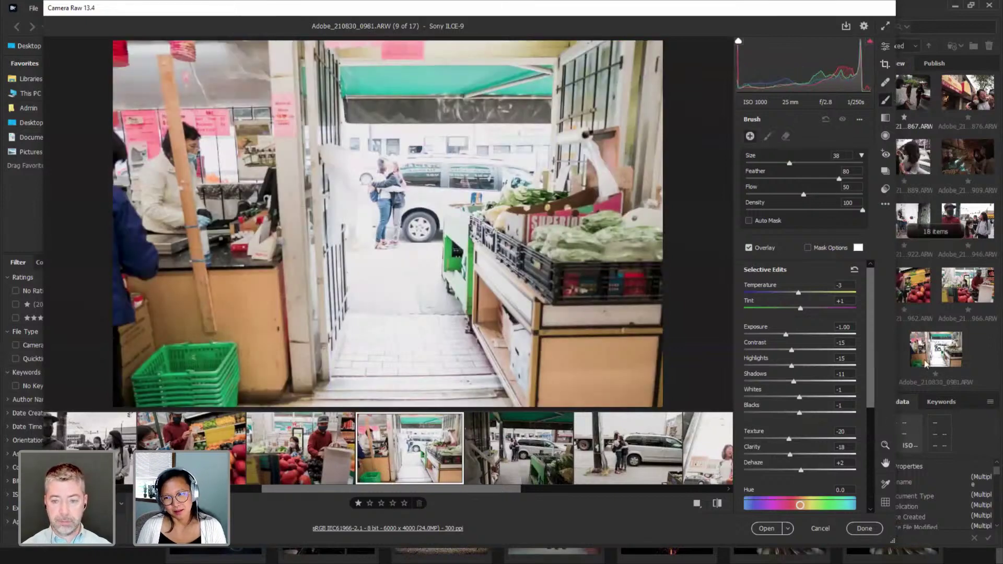
pyautogui.click(891, 194)
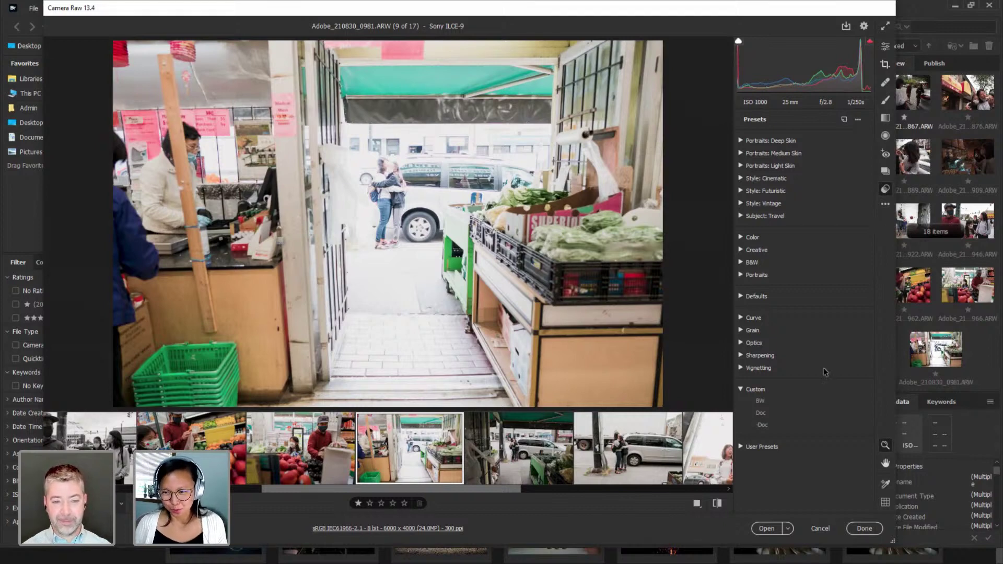
pyautogui.click(768, 402)
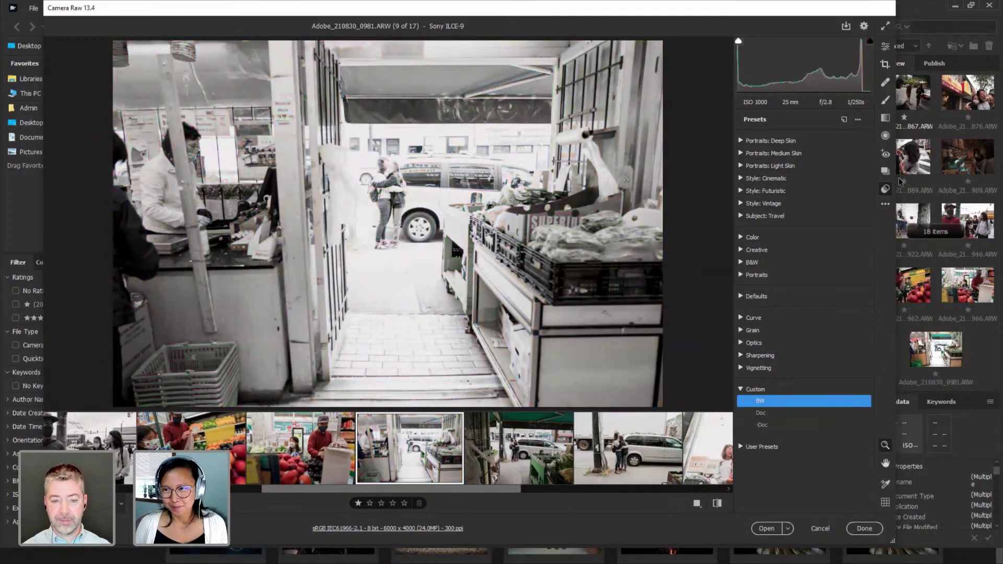
# Darken the black-and-white shop doorway photo by setting Exposure to -2.25 and Highlights to -54.
pyautogui.click(886, 48)
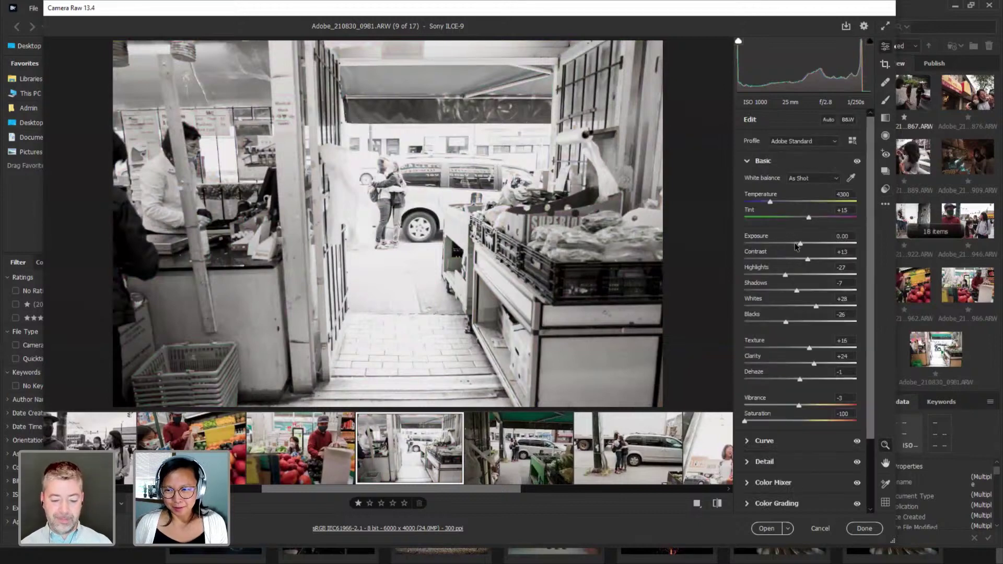
pyautogui.moveTo(795, 247); pyautogui.dragTo(787, 243)
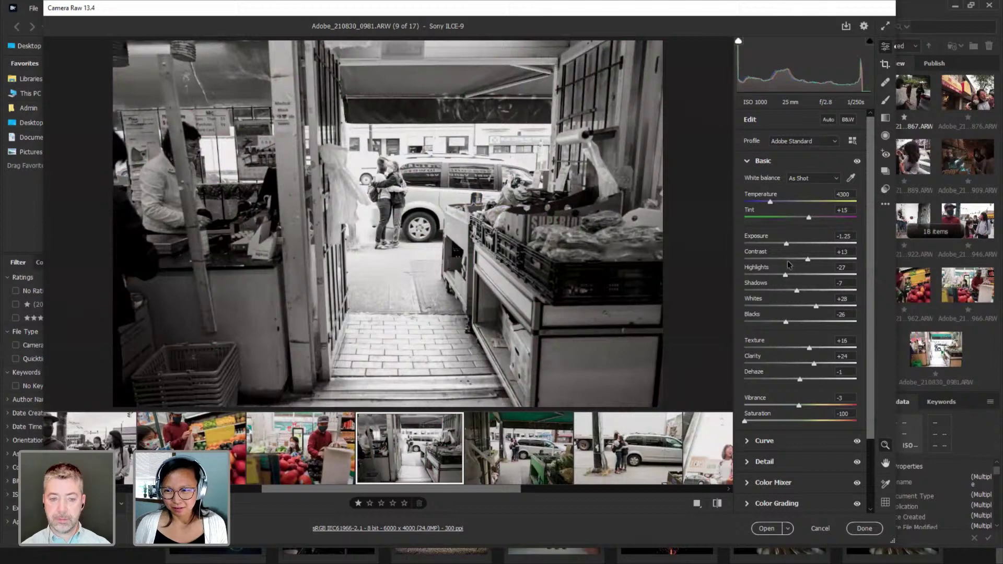
pyautogui.moveTo(779, 274); pyautogui.dragTo(781, 247)
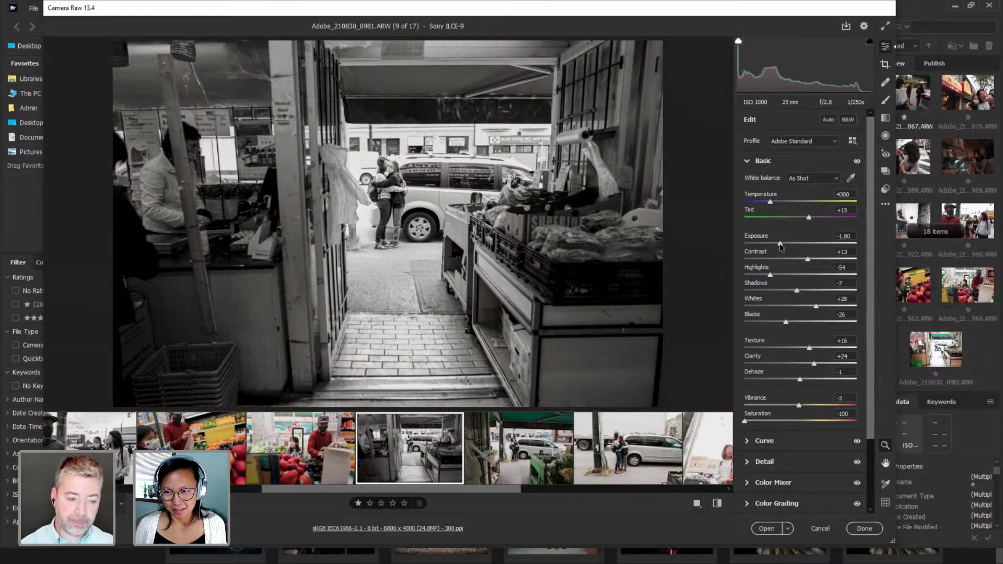
pyautogui.moveTo(781, 244); pyautogui.dragTo(776, 245)
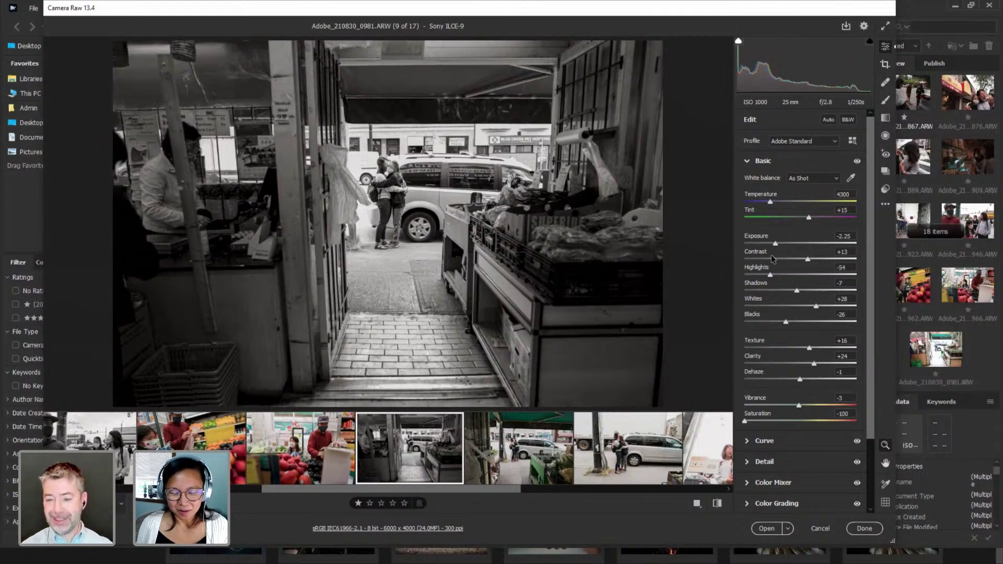
# Open photo Adobe_210830_0982.ARW and set its Exposure to +0.25.
pyautogui.click(510, 468)
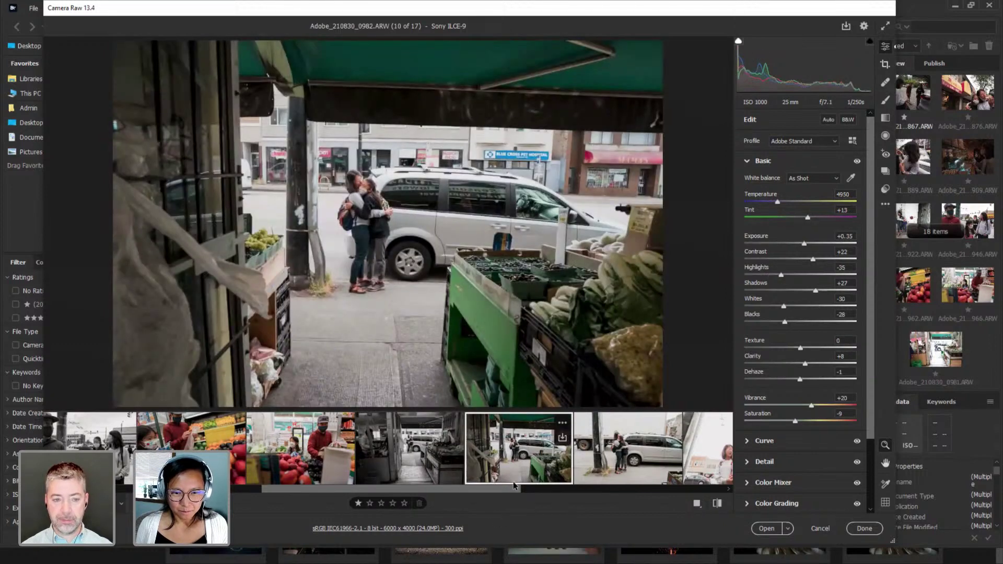
pyautogui.scroll(-2, 798, 250)
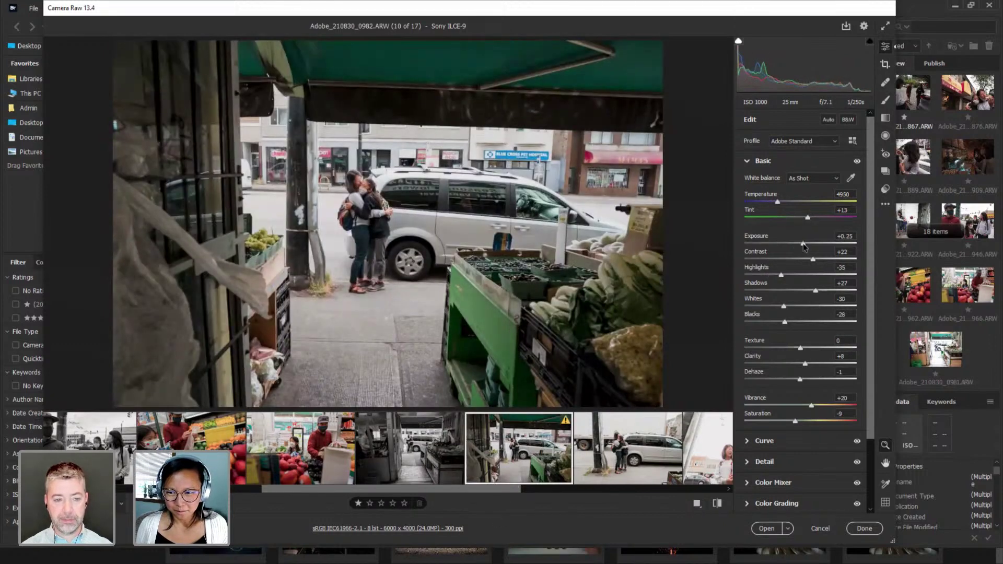
# Compare photos Adobe_210830_0981, 0982 and 0992 of the hugging pair by switching back and forth between them.
pyautogui.click(591, 462)
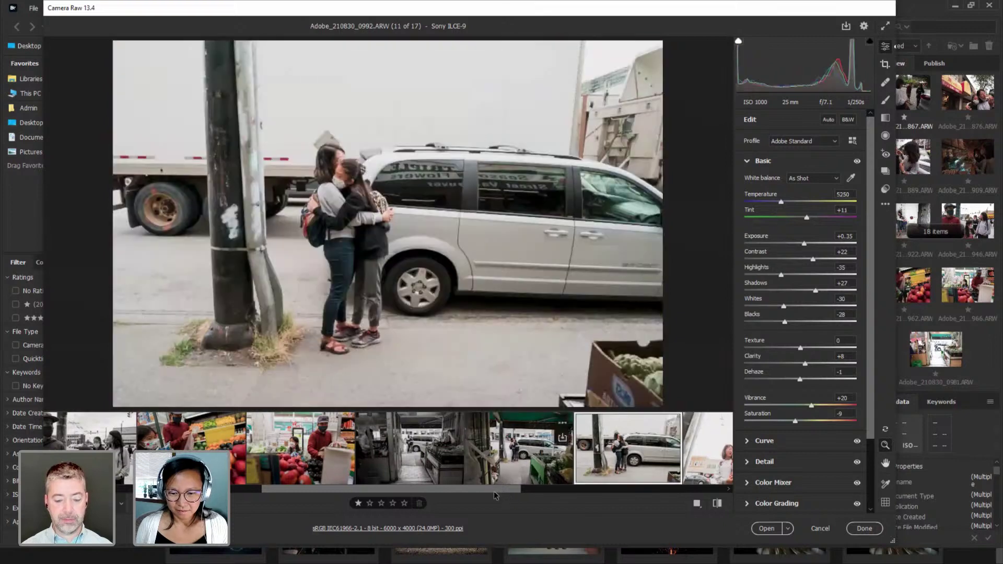
pyautogui.moveTo(496, 493); pyautogui.dragTo(601, 496)
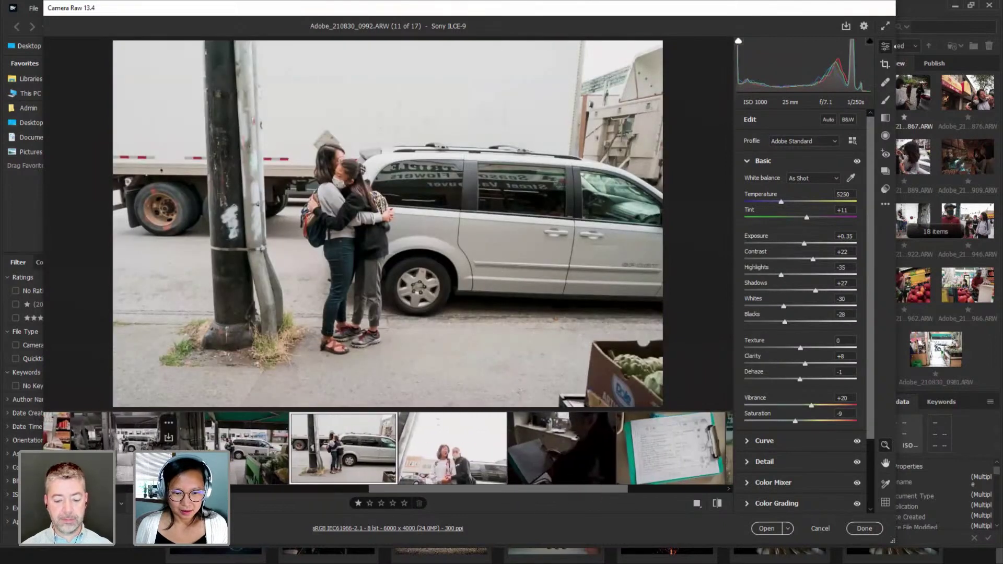
pyautogui.press('Left')
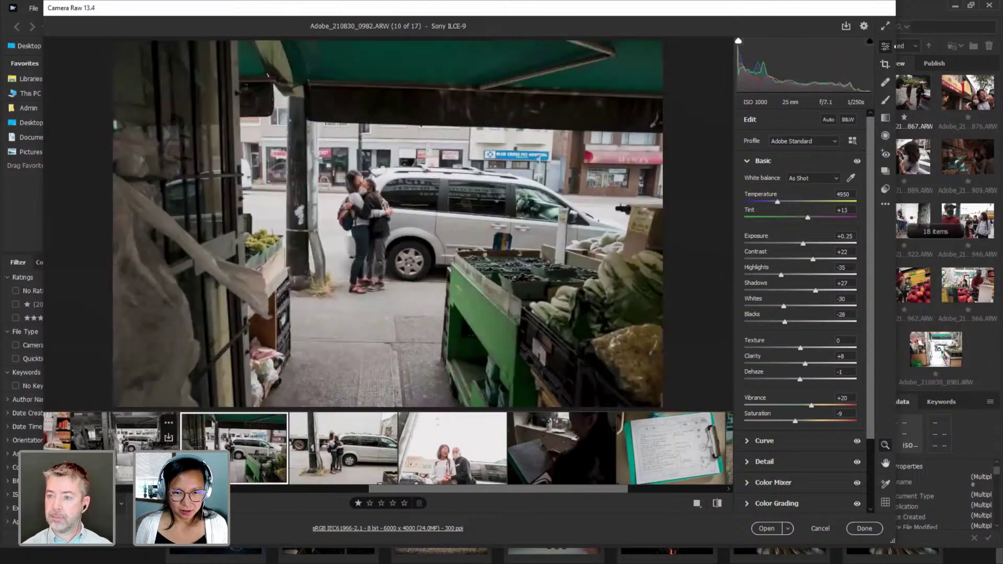
pyautogui.click(319, 462)
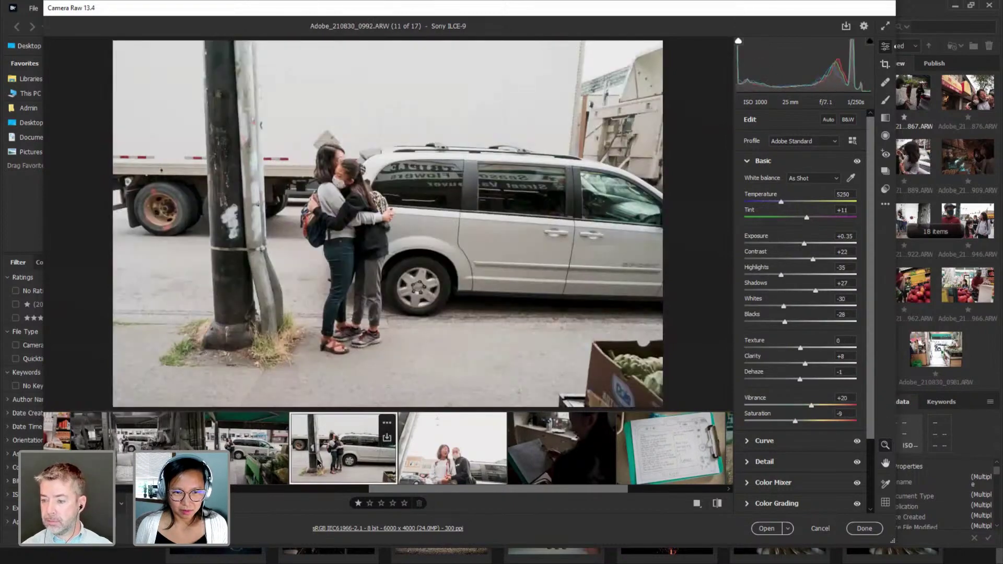
pyautogui.click(237, 465)
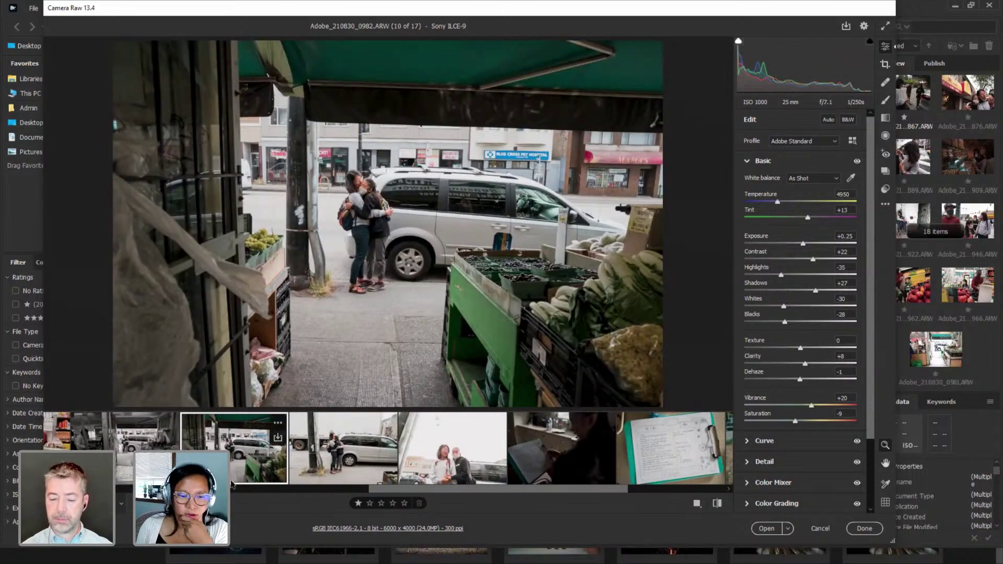
pyautogui.click(157, 471)
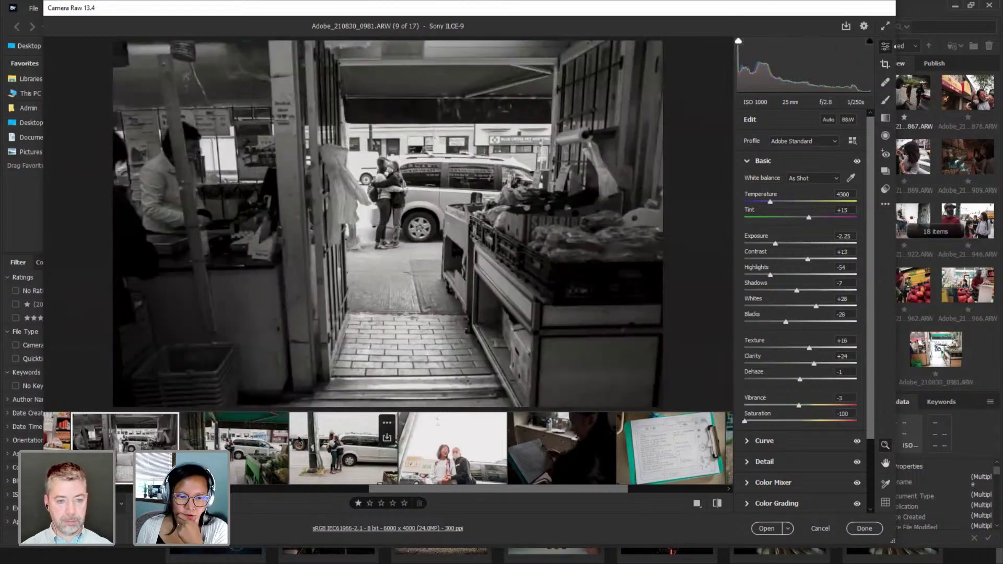
pyautogui.click(334, 455)
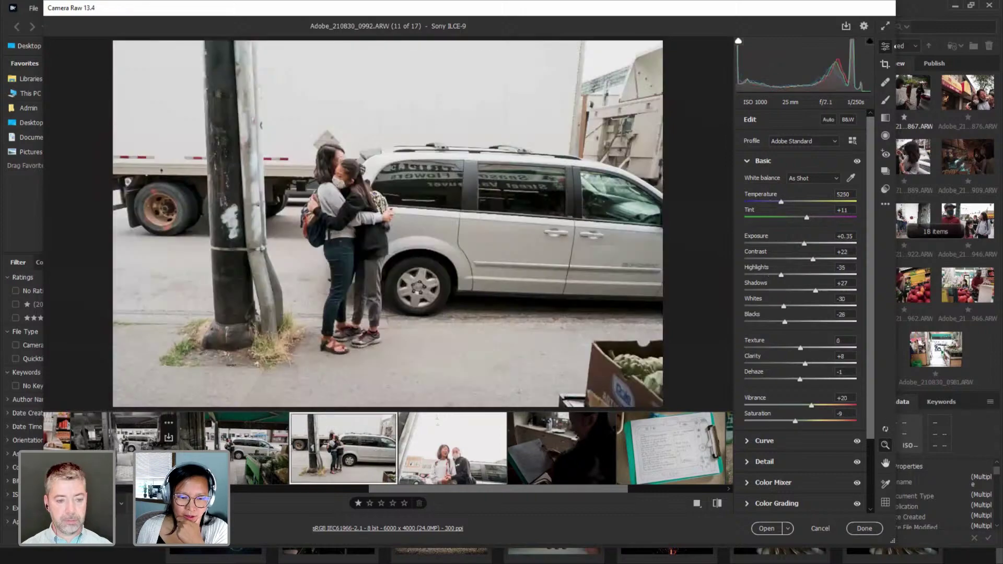
pyautogui.click(245, 434)
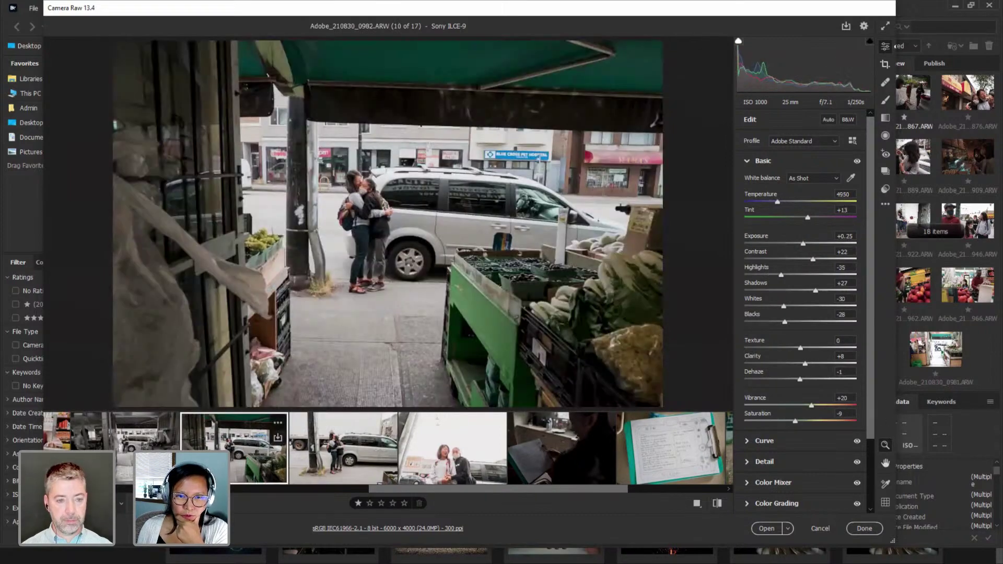
pyautogui.click(308, 476)
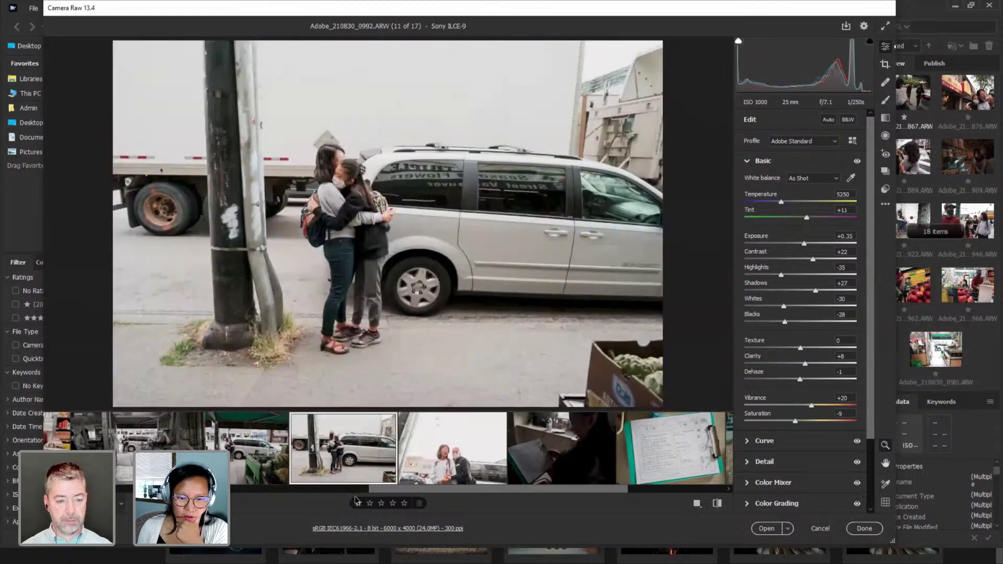
# Open photo Adobe_210830_1006.ARW and apply the custom BW preset to it.
pyautogui.click(444, 466)
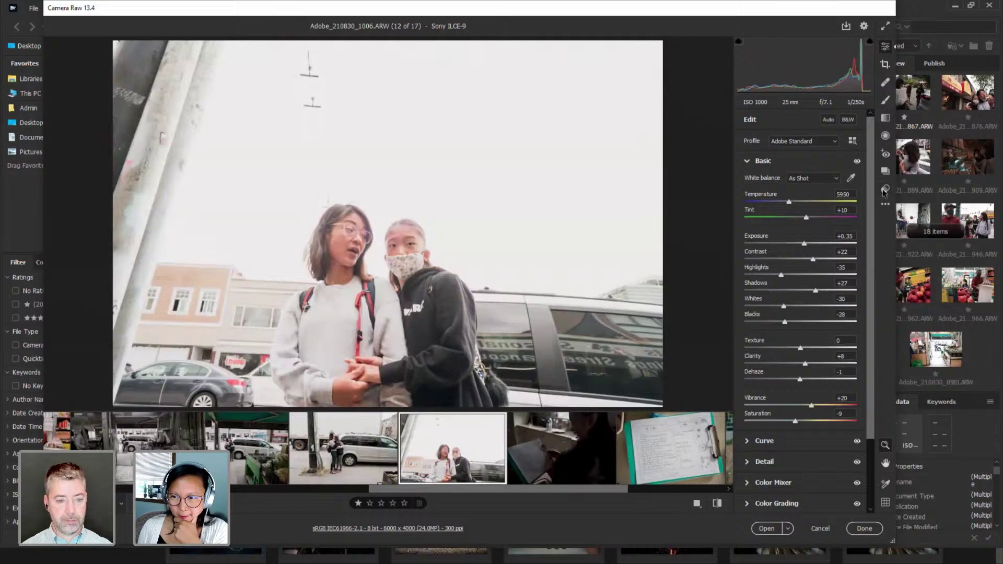
pyautogui.click(795, 243)
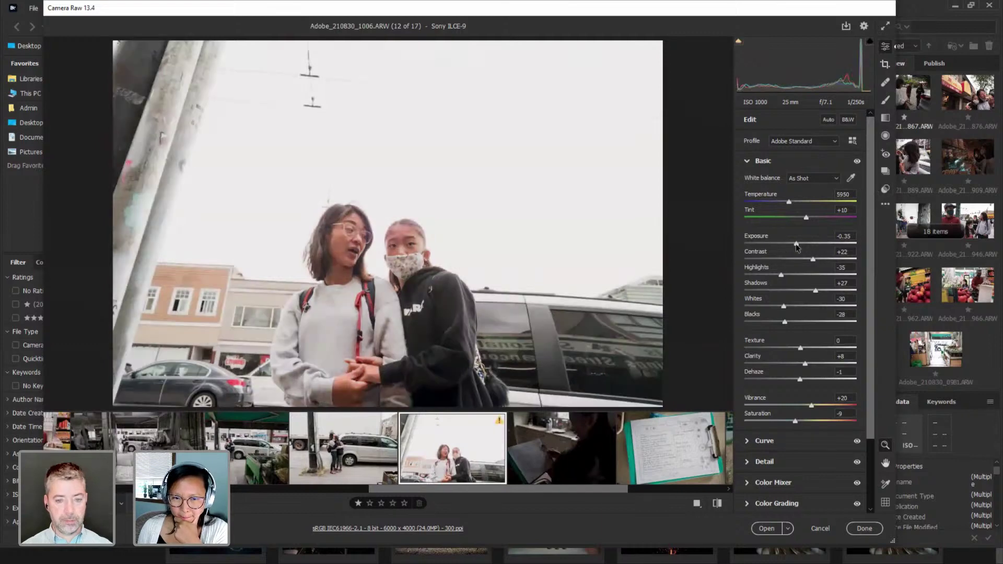
pyautogui.click(886, 189)
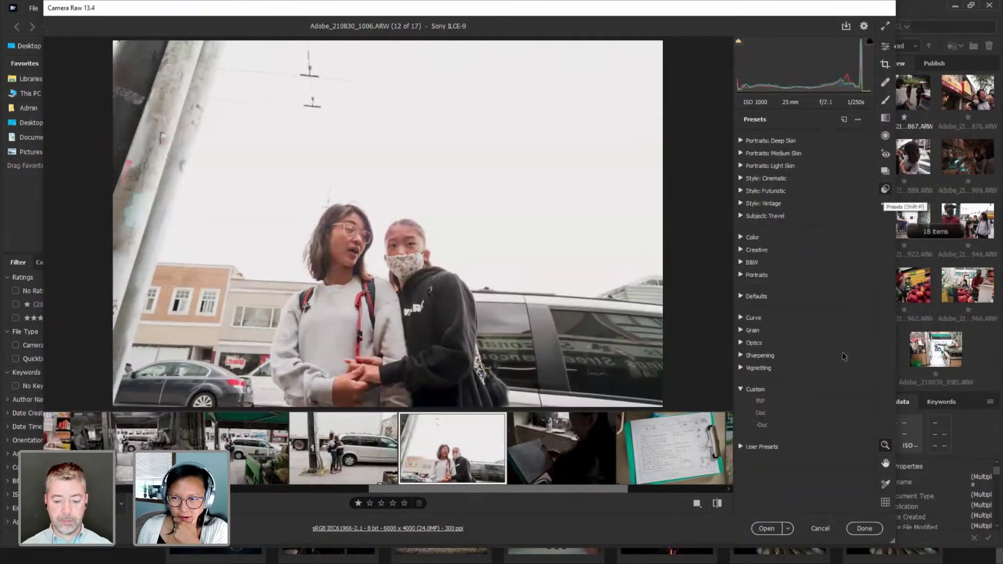
pyautogui.click(768, 405)
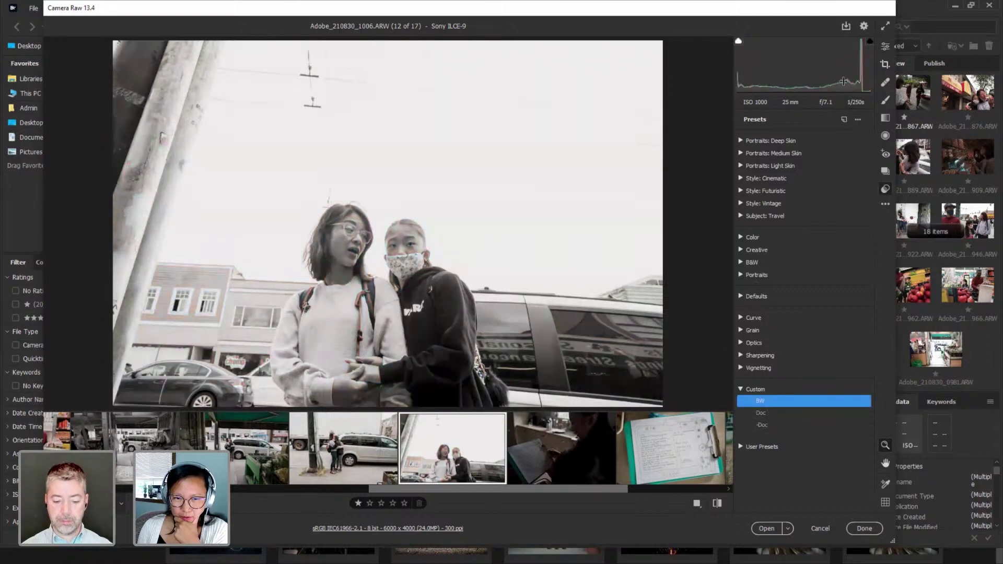
# Set the black-and-white portrait's Exposure to -0.45 and lower its Highlights to -100 to recover the sky.
pyautogui.click(885, 46)
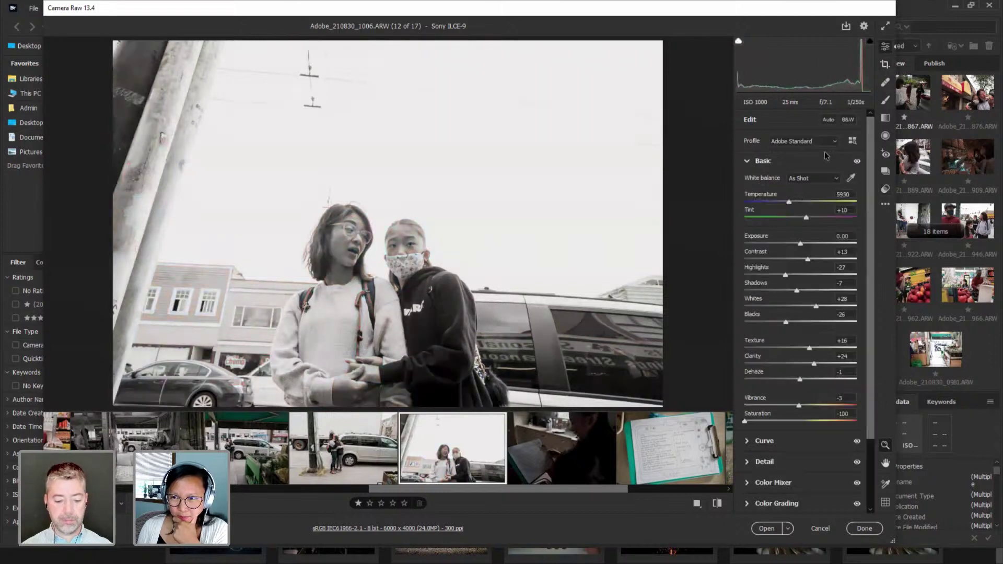
pyautogui.click(796, 244)
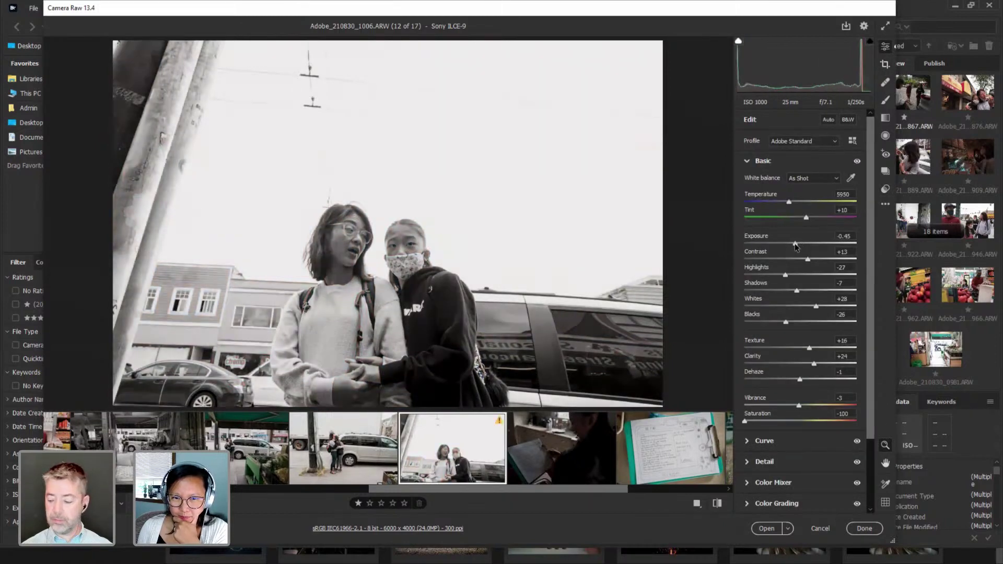
pyautogui.click(773, 275)
pyautogui.moveTo(773, 276); pyautogui.dragTo(720, 279)
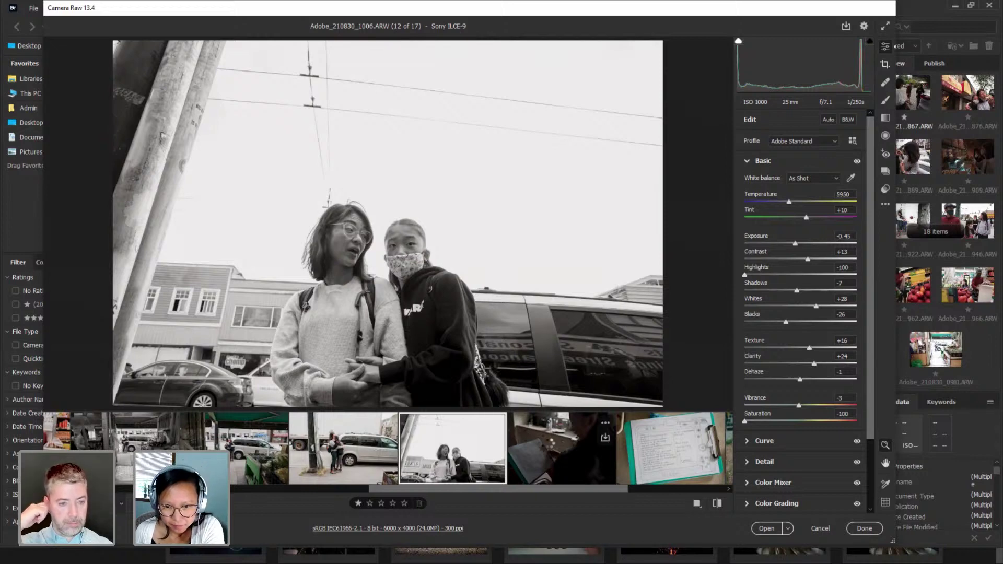
# Open photo Adobe_210830_1055.ARW of the girl with the clipboard and raise its Exposure to +1.10.
pyautogui.click(550, 447)
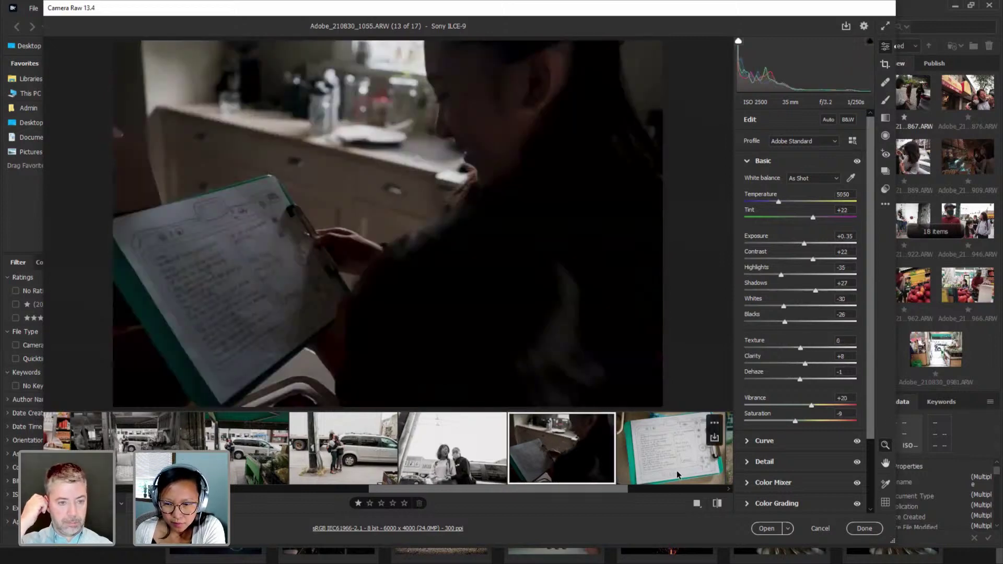
pyautogui.moveTo(627, 490); pyautogui.dragTo(679, 500)
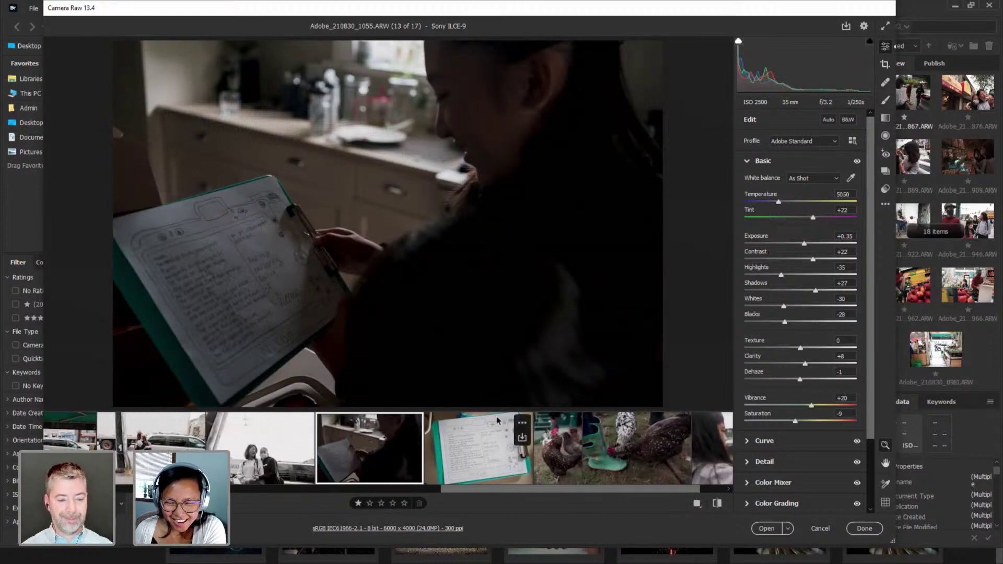
pyautogui.moveTo(803, 246); pyautogui.dragTo(812, 247)
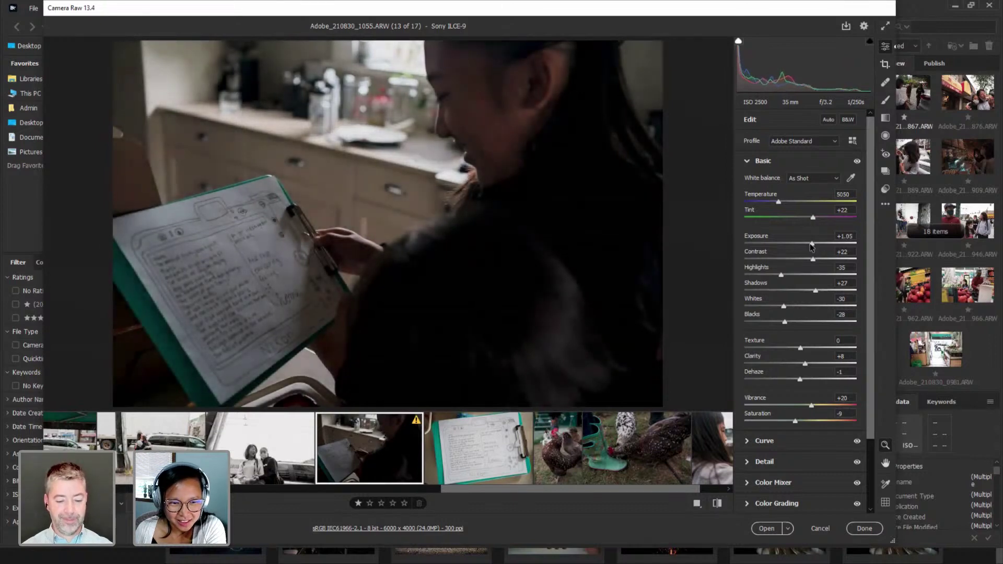
pyautogui.moveTo(476, 460)
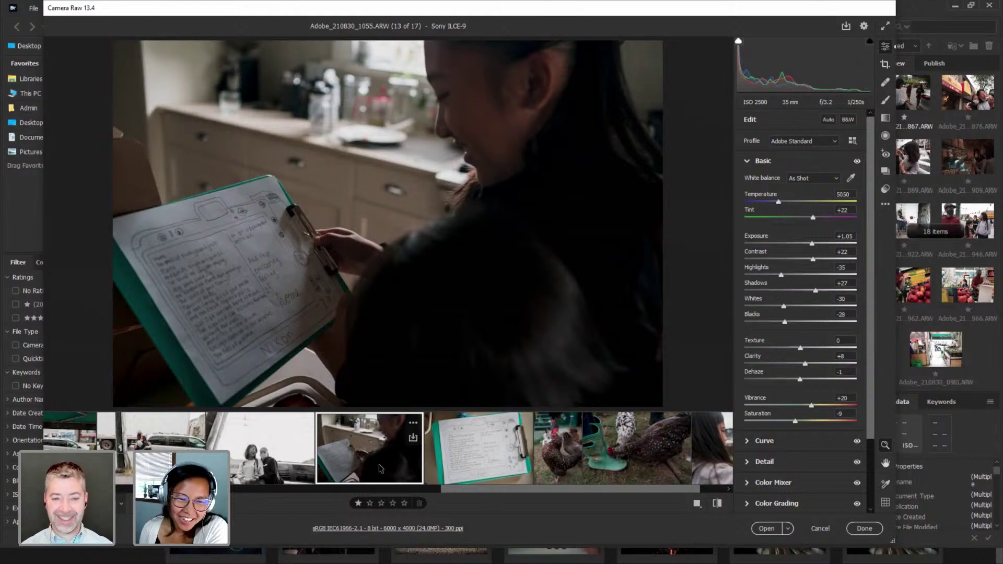
pyautogui.press('Right')
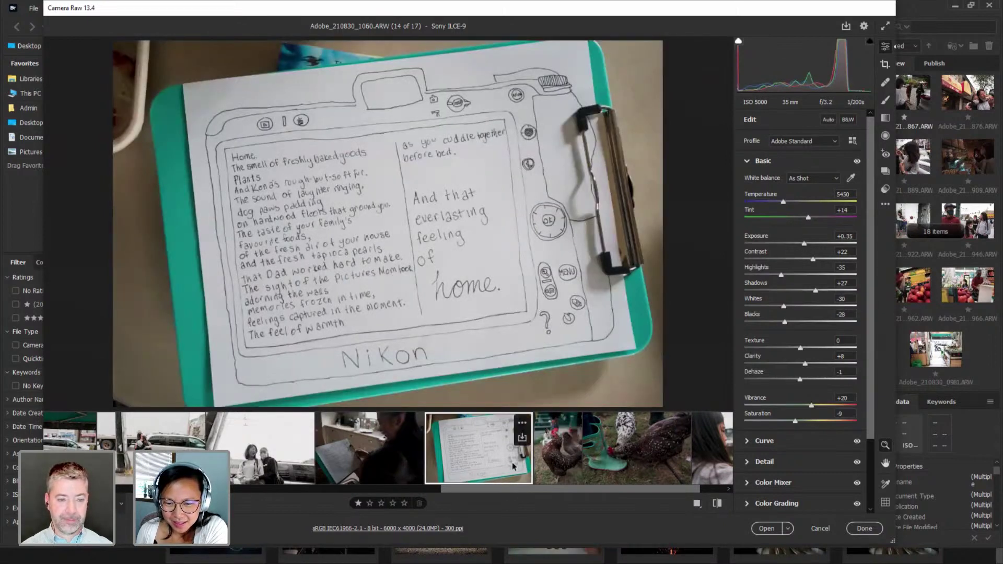
pyautogui.click(424, 466)
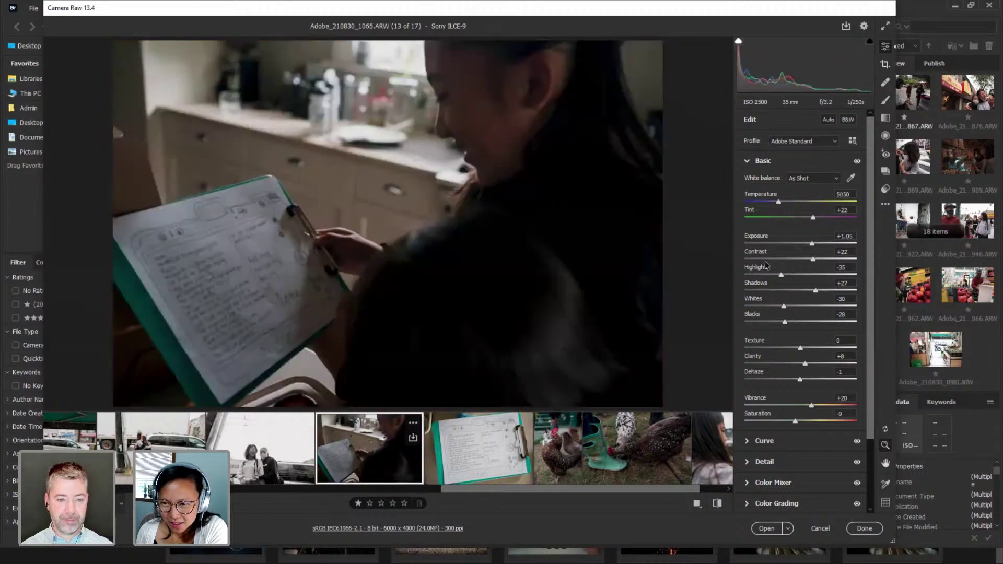
pyautogui.click(813, 243)
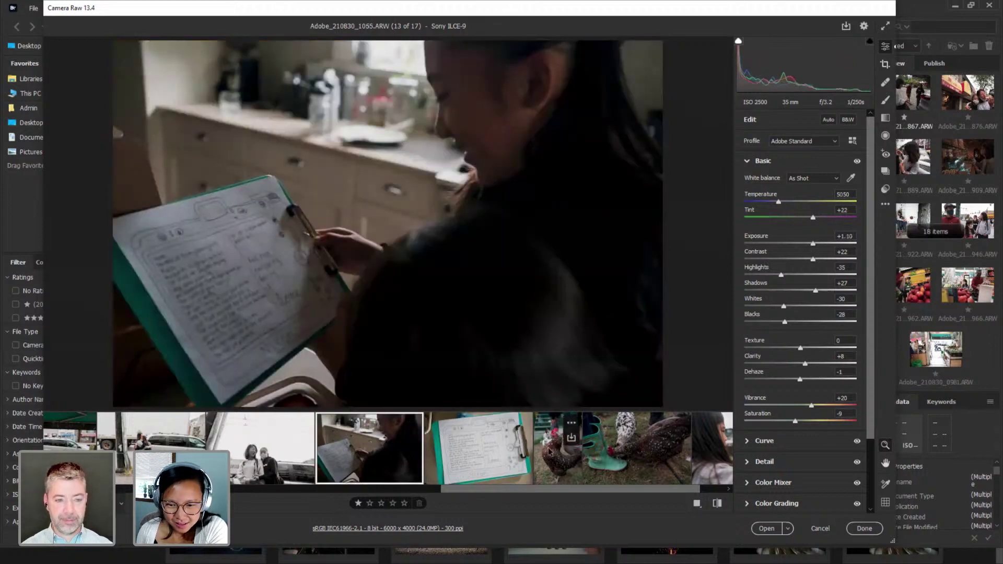
# Open photo Adobe_210830_1088.ARW of the hens pecking beside the green boots and set its Exposure to +0.50.
pyautogui.click(546, 466)
pyautogui.moveTo(522, 488); pyautogui.dragTo(588, 488)
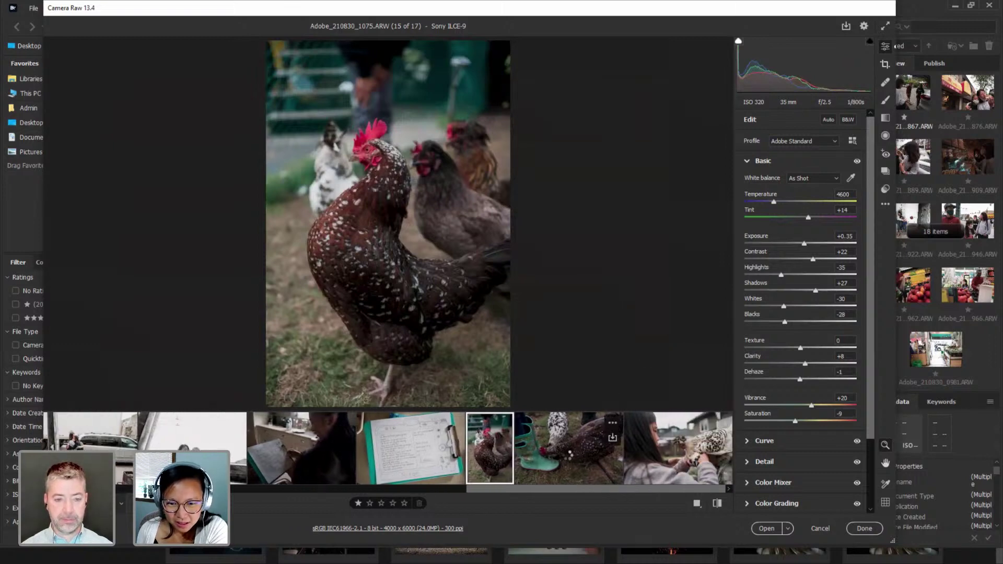
pyautogui.click(569, 456)
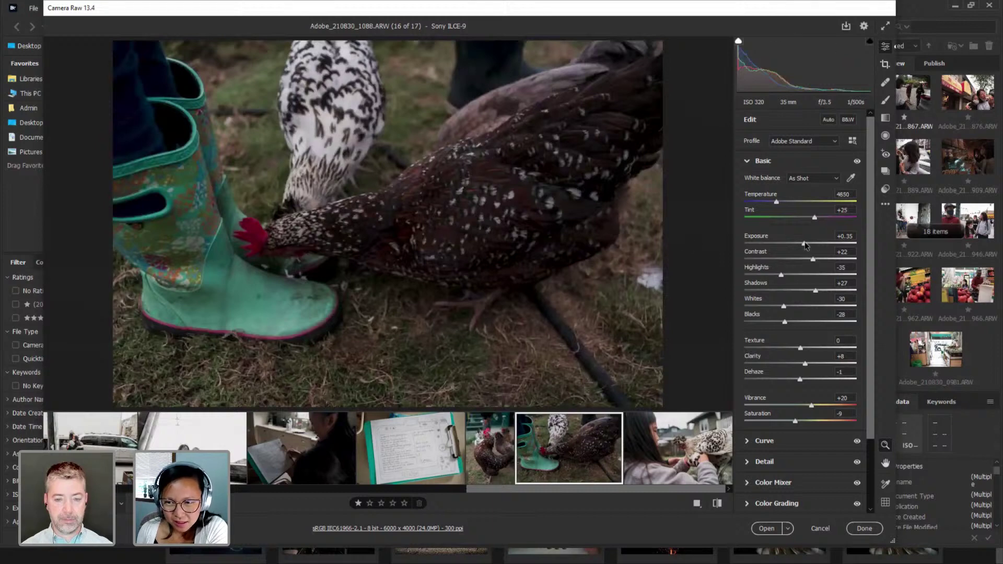
pyautogui.moveTo(805, 245); pyautogui.dragTo(808, 246)
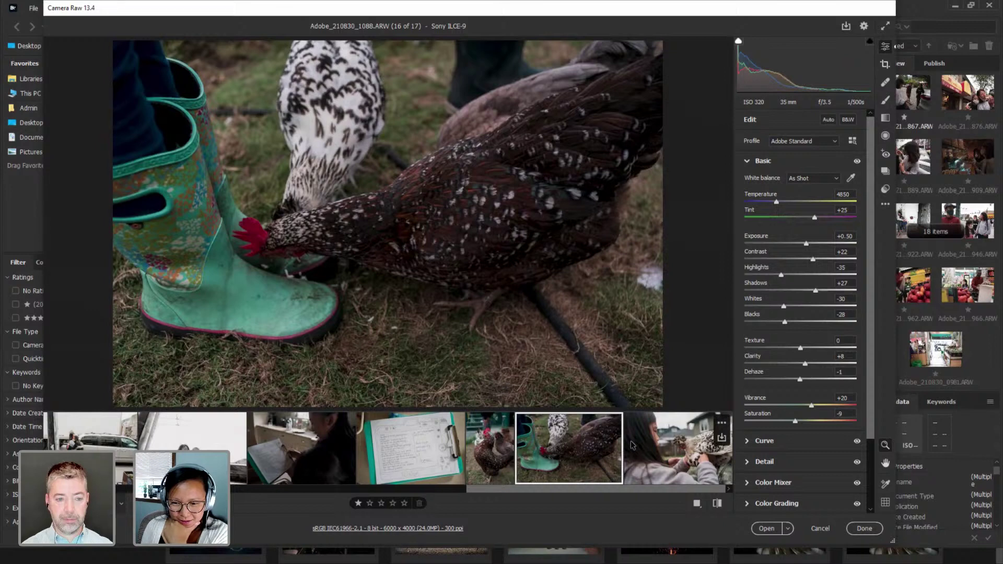
# Brush a local adjustment with Exposure -0.35 and Clarity -3 onto photo Adobe_210830_1105.ARW, and finish editing this series.
pyautogui.click(648, 465)
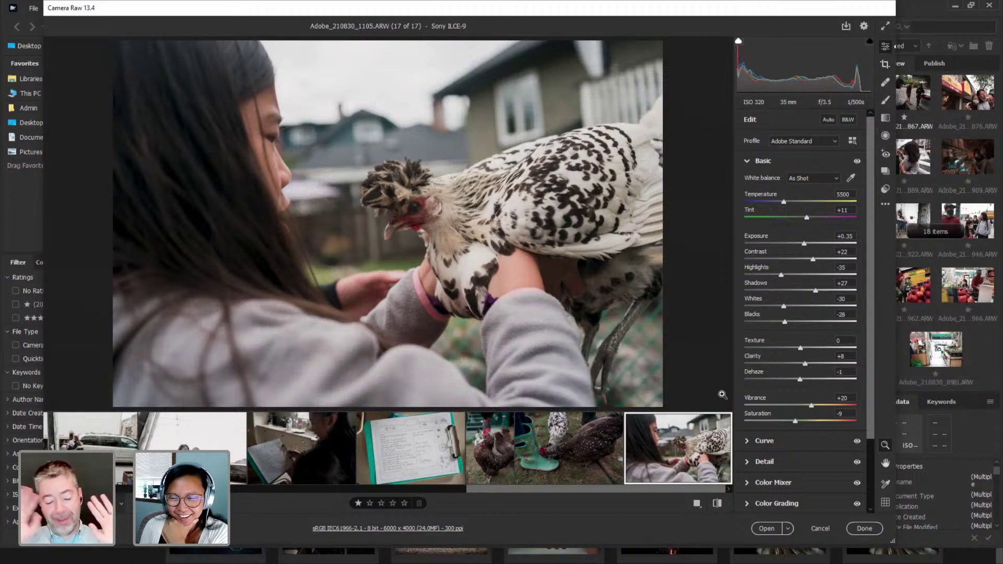
pyautogui.click(886, 99)
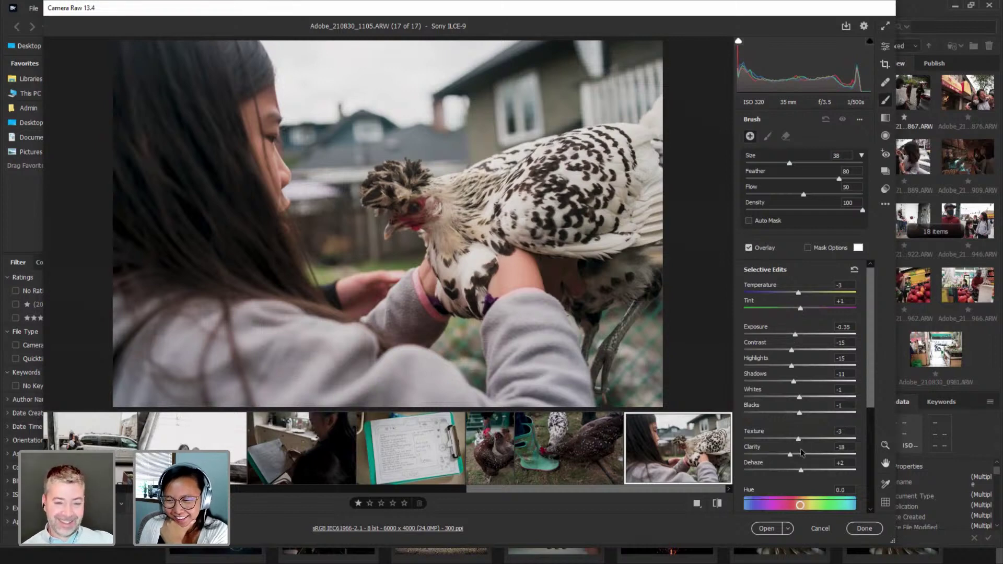
pyautogui.click(582, 307)
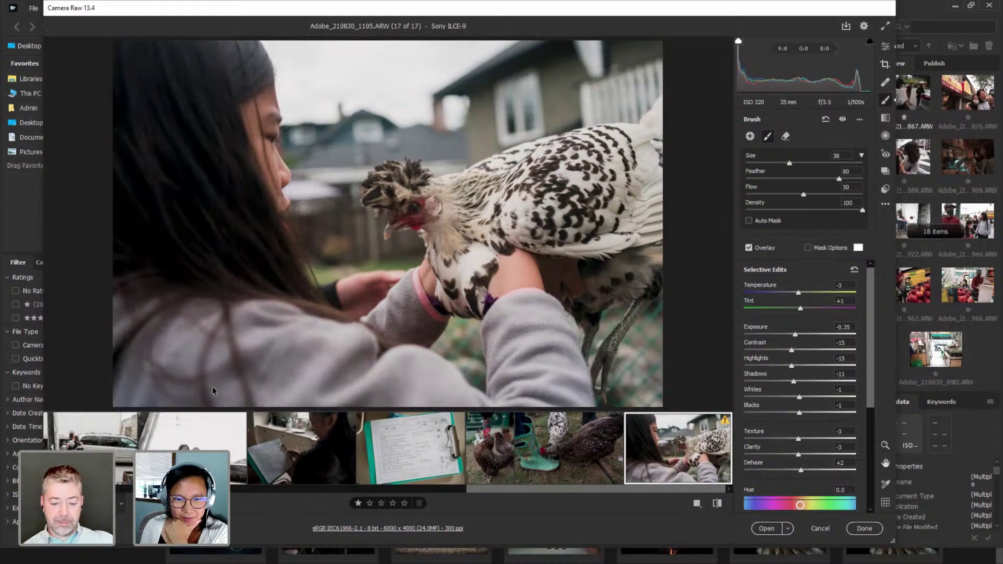
pyautogui.click(863, 529)
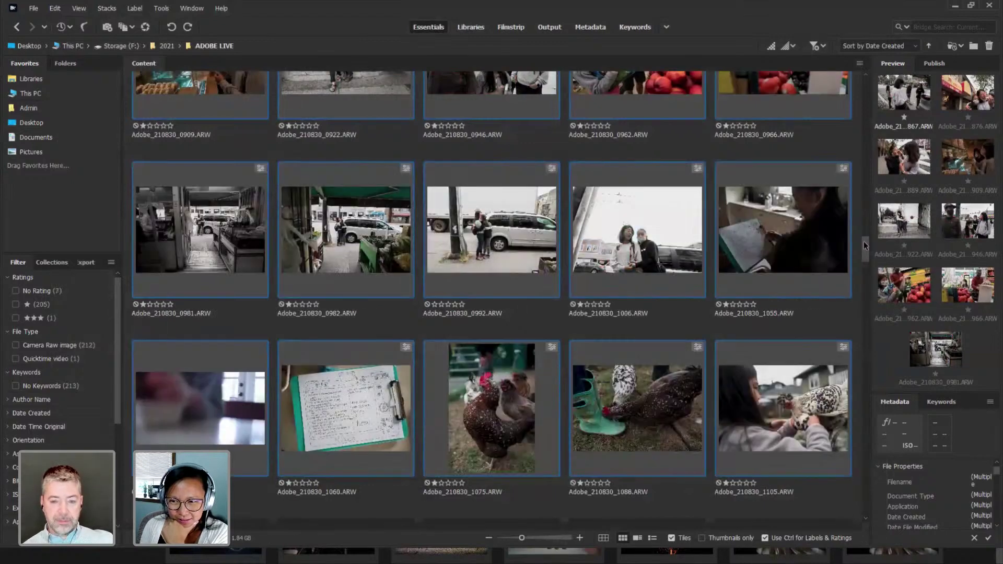
# Select the next 20 raw photos, starting with Adobe_210830_1114.ARW, and open them in Camera Raw.
pyautogui.scroll(-5, 865, 246)
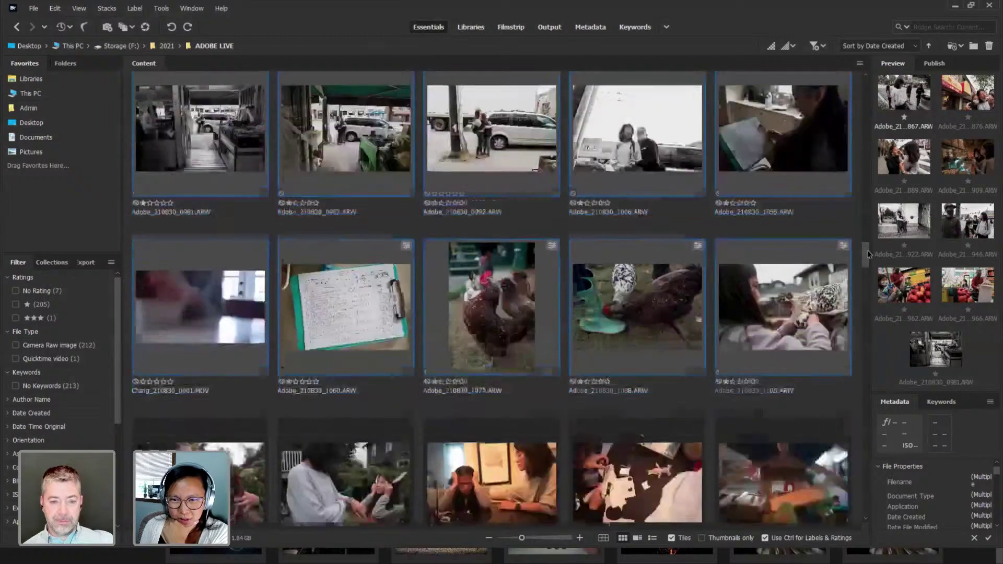
pyautogui.scroll(-2, 873, 257)
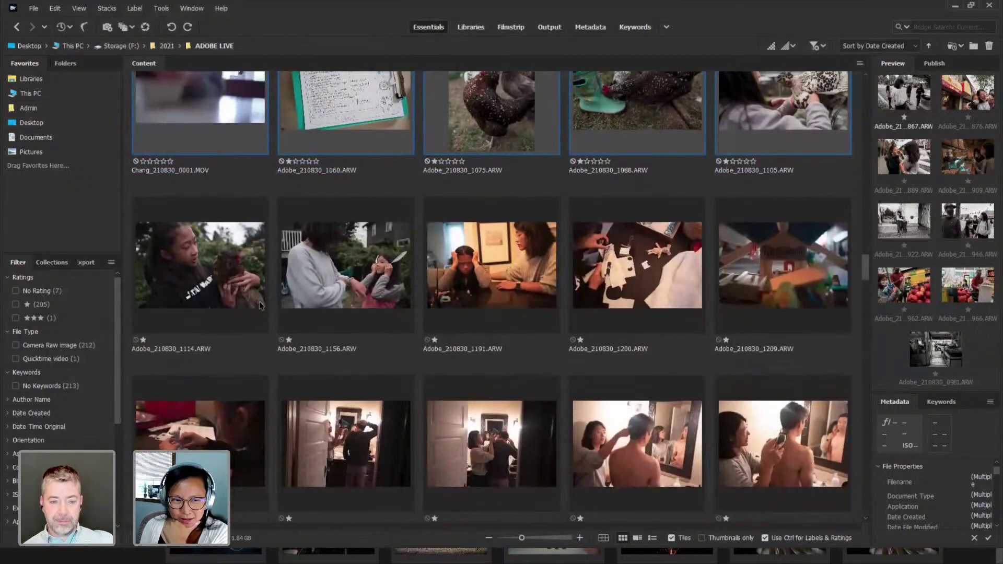
pyautogui.moveTo(131, 282); pyautogui.dragTo(871, 276)
pyautogui.scroll(-4, 872, 276)
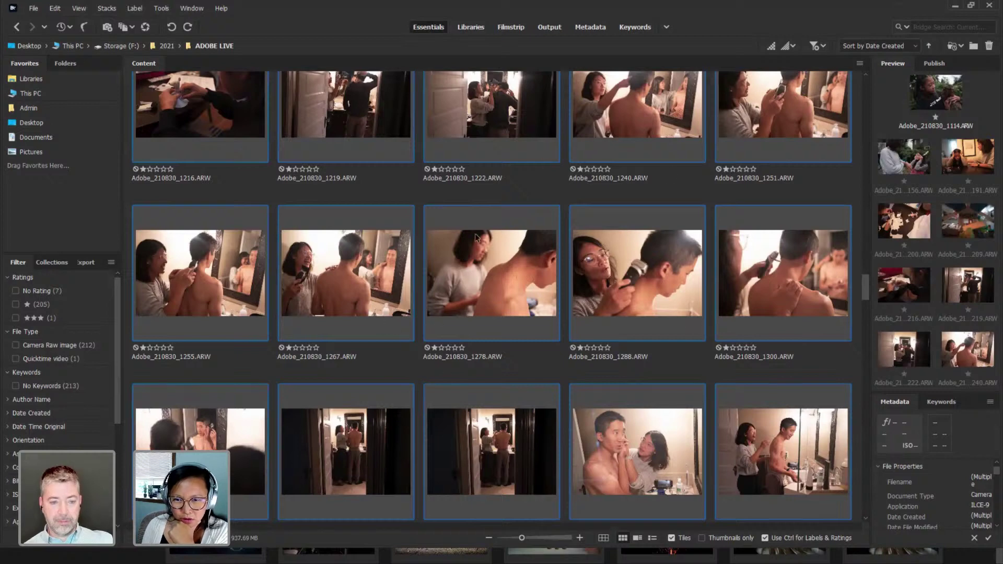
pyautogui.rightClick(468, 251)
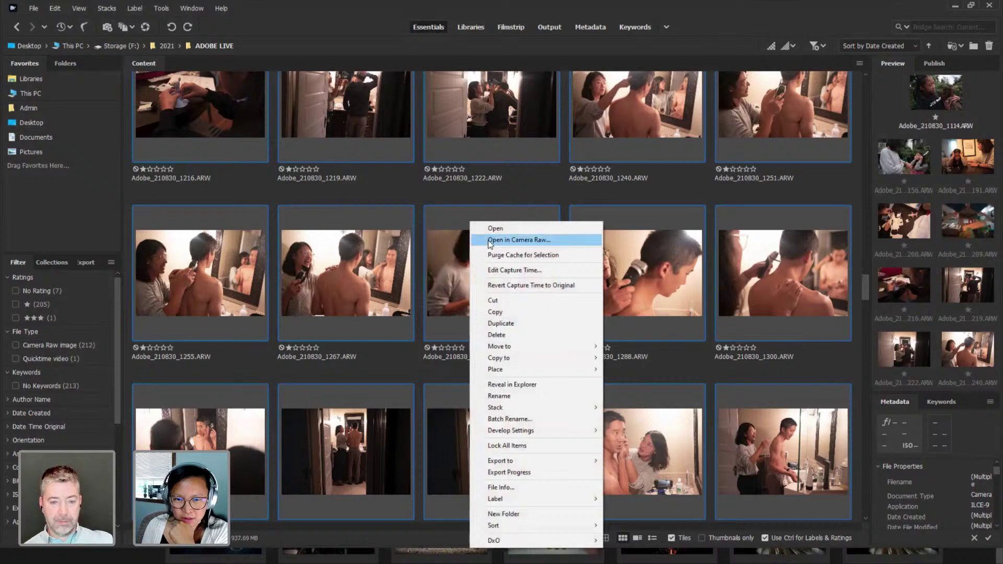
pyautogui.click(490, 241)
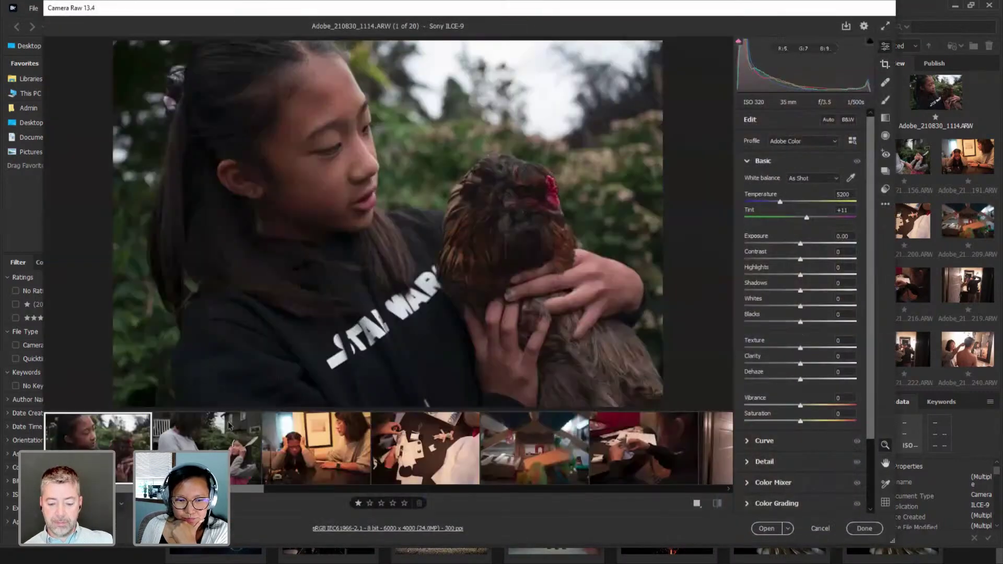
# Select all 20 photos in the filmstrip and apply the custom -Doc preset to them.
pyautogui.click(139, 424)
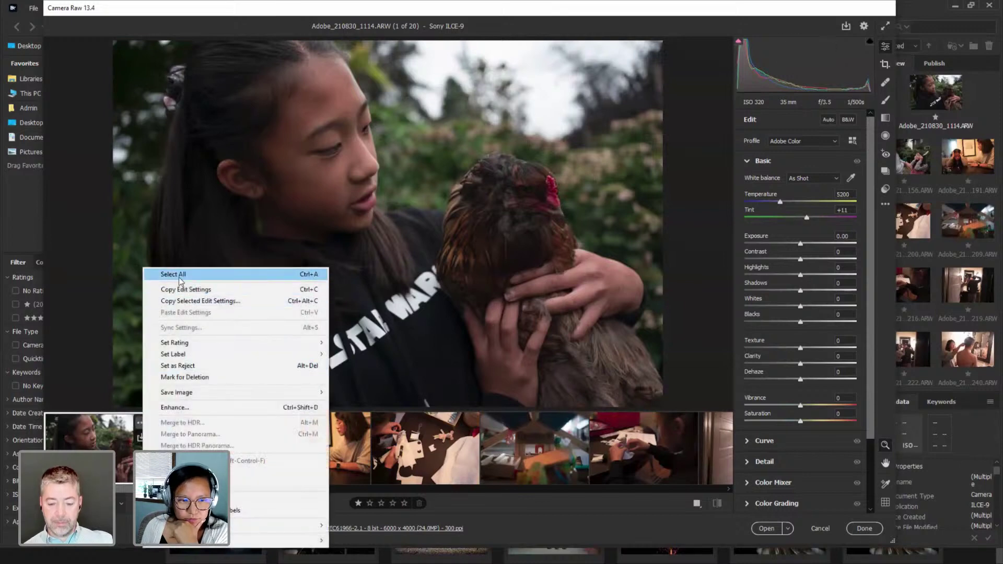
pyautogui.click(179, 275)
pyautogui.click(886, 190)
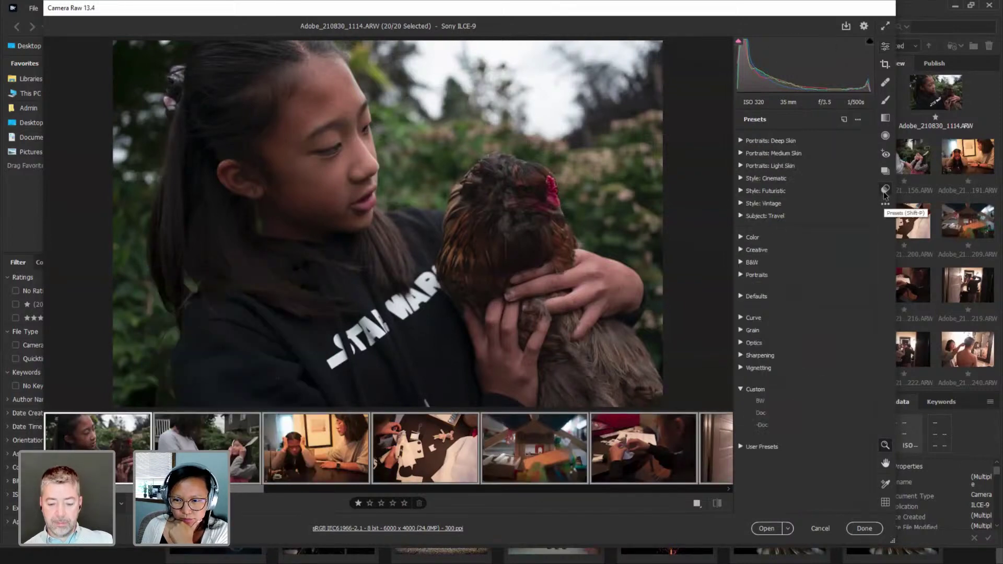
pyautogui.click(755, 425)
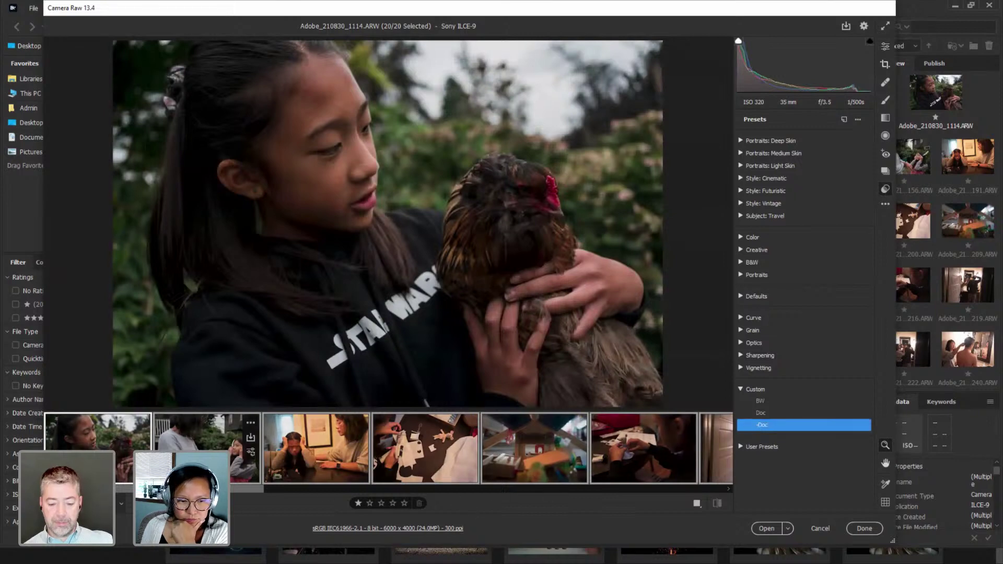
# Set the Exposure to +0.45 individually on photos Adobe_210830_1114.ARW and Adobe_210830_1156.ARW.
pyautogui.click(885, 47)
pyautogui.click(141, 433)
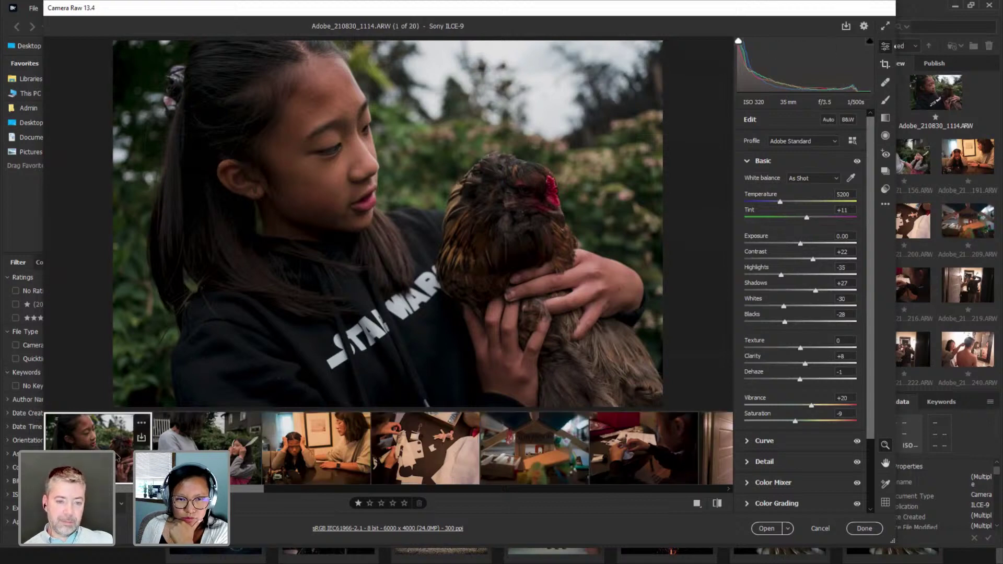
pyautogui.click(805, 244)
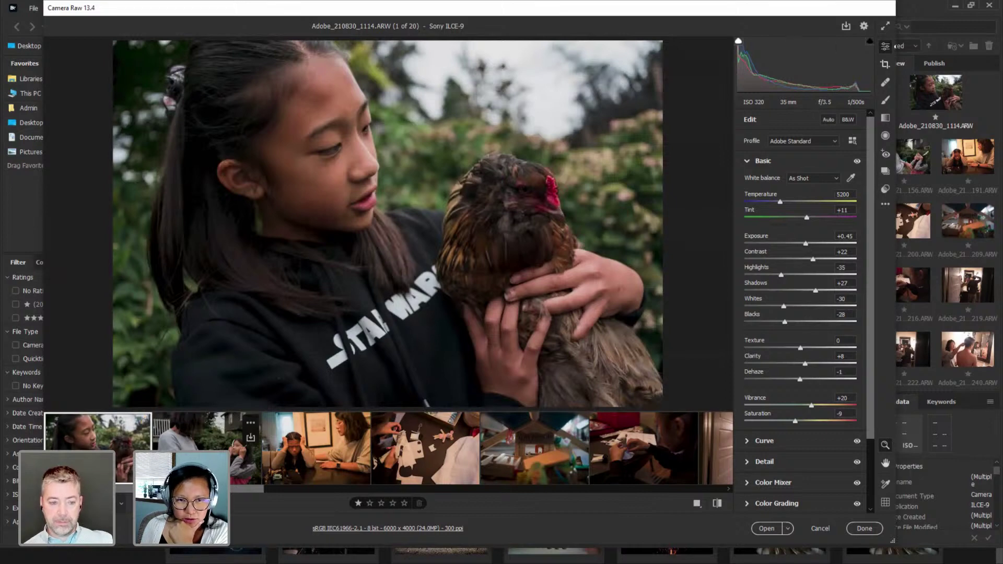
pyautogui.click(207, 434)
pyautogui.click(805, 244)
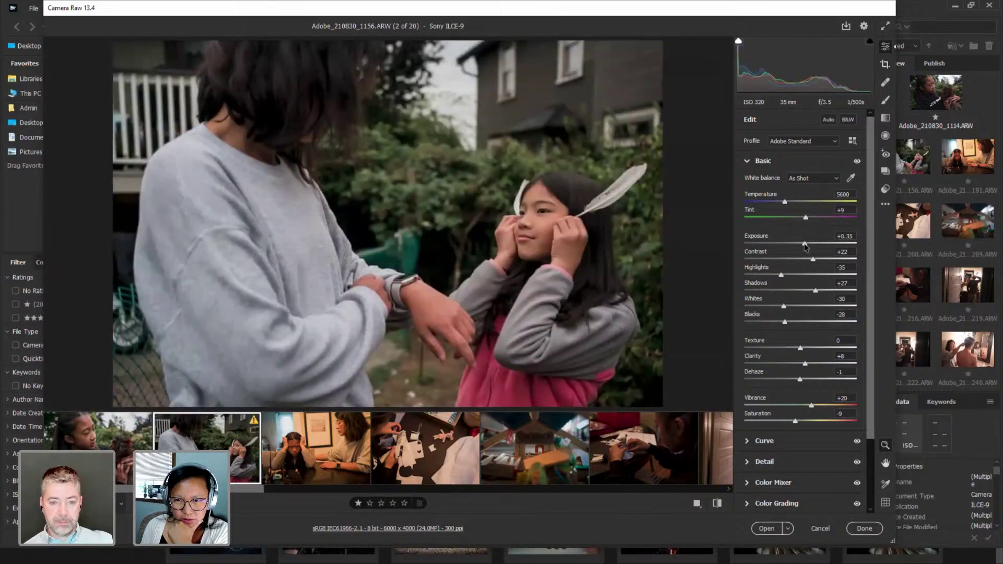
pyautogui.click(805, 244)
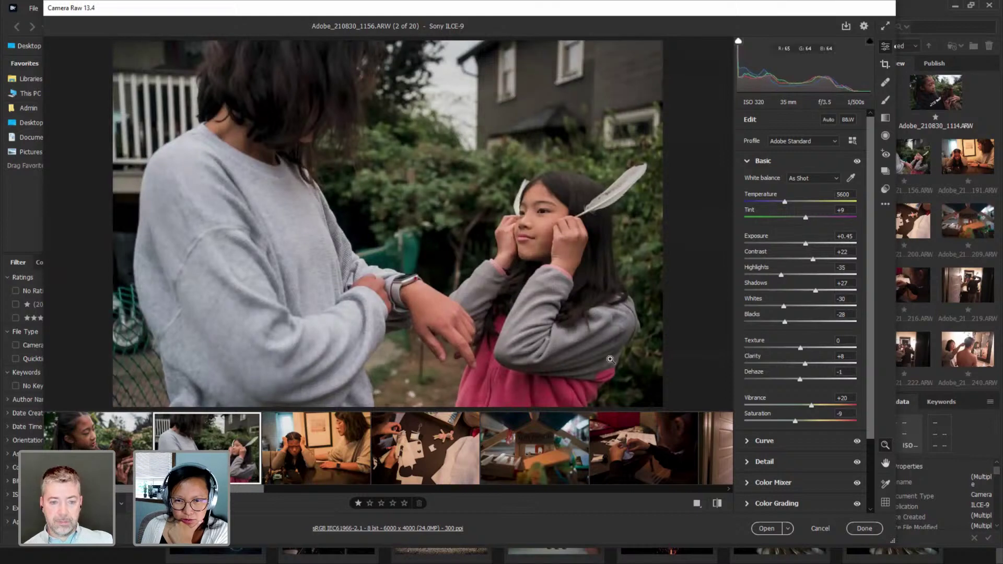
# Set the Exposure of photo Adobe_210830_1191.ARW to +0.05 and straighten it with a crop angle of 2.69.
pyautogui.click(300, 465)
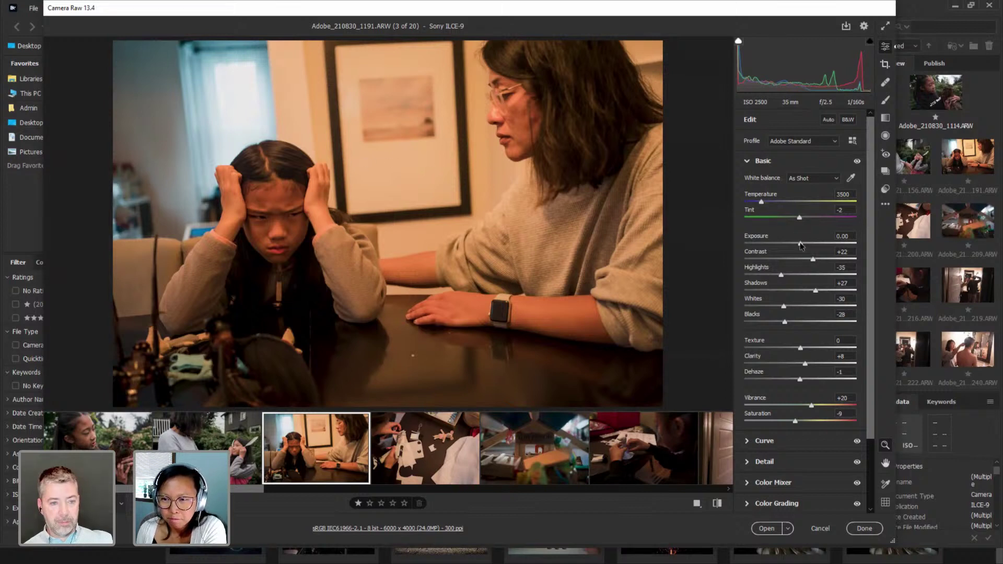
pyautogui.moveTo(802, 245); pyautogui.dragTo(803, 246)
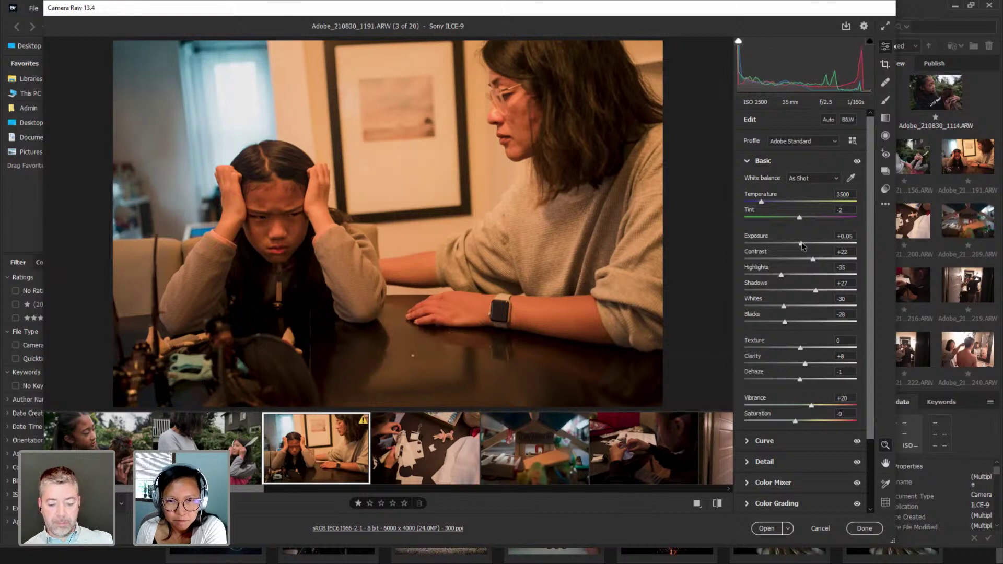
pyautogui.click(885, 65)
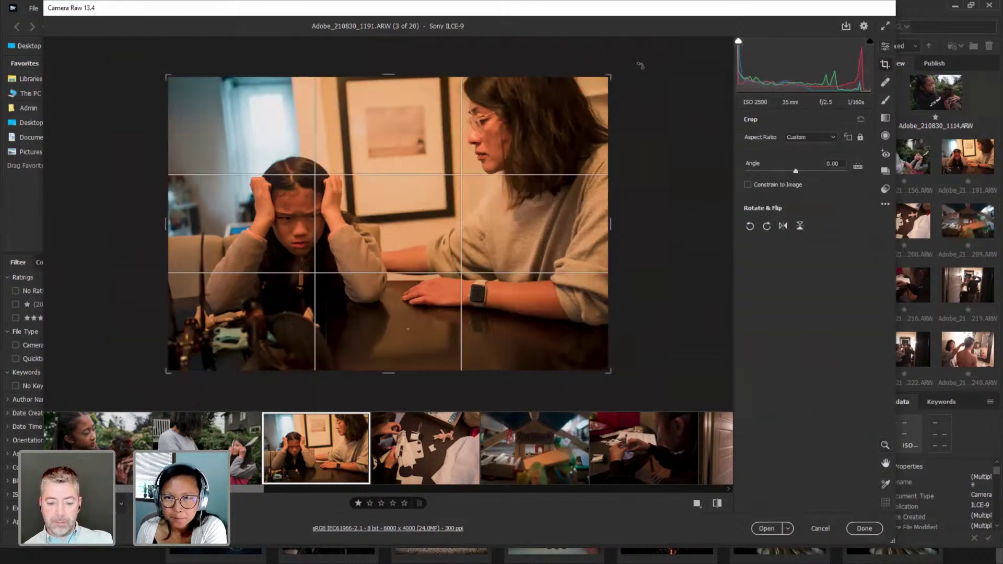
pyautogui.moveTo(622, 72); pyautogui.dragTo(630, 79)
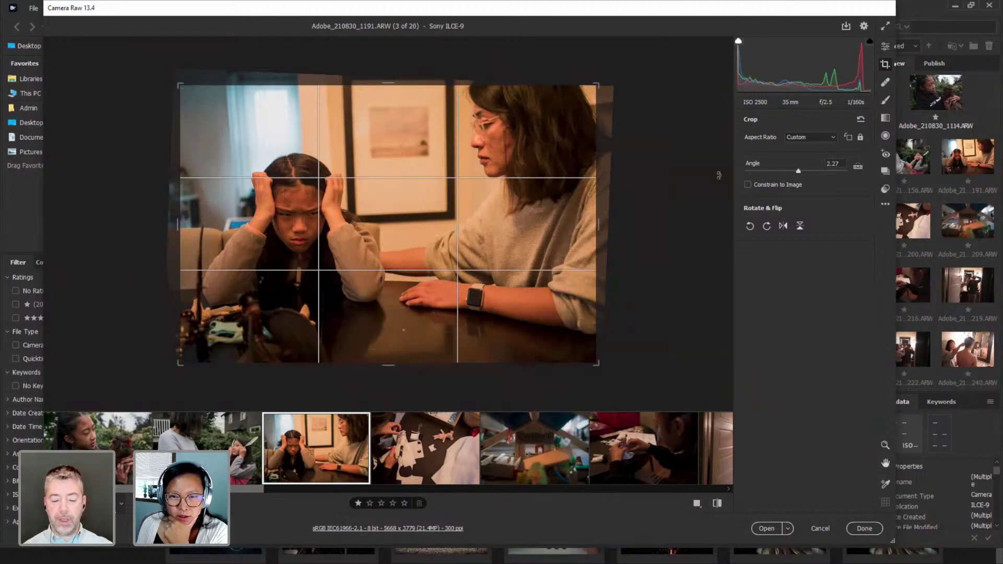
pyautogui.click(885, 46)
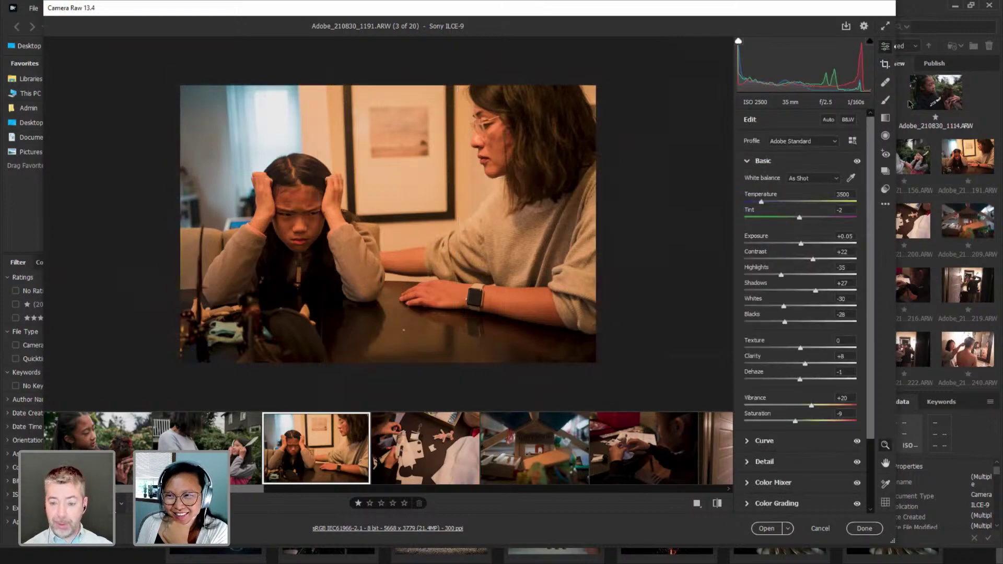
pyautogui.keyDown('alt'); pyautogui.doubleClick(885, 64); pyautogui.keyUp('alt')
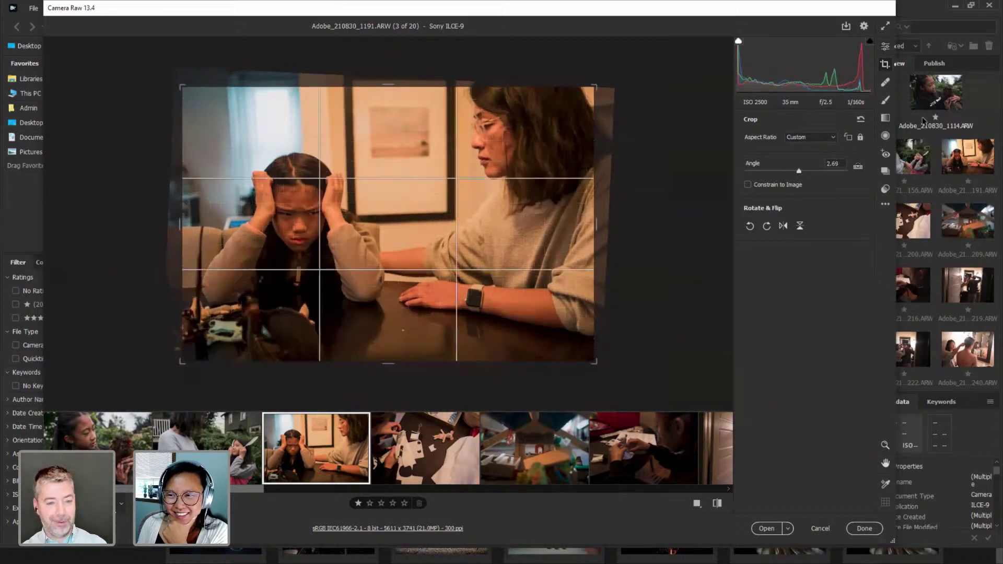
pyautogui.press('Return')
pyautogui.scroll(-5, 867, 133)
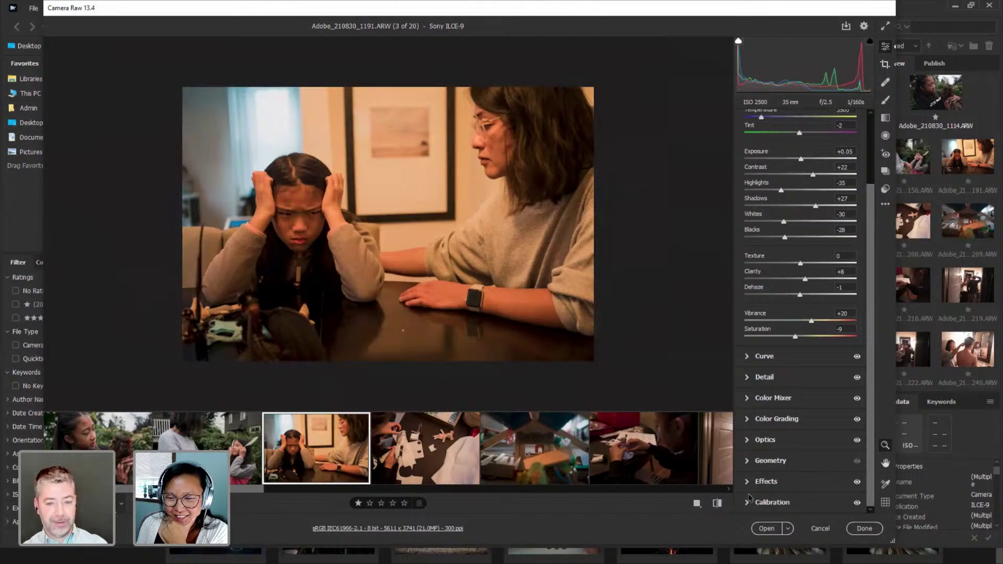
pyautogui.click(747, 462)
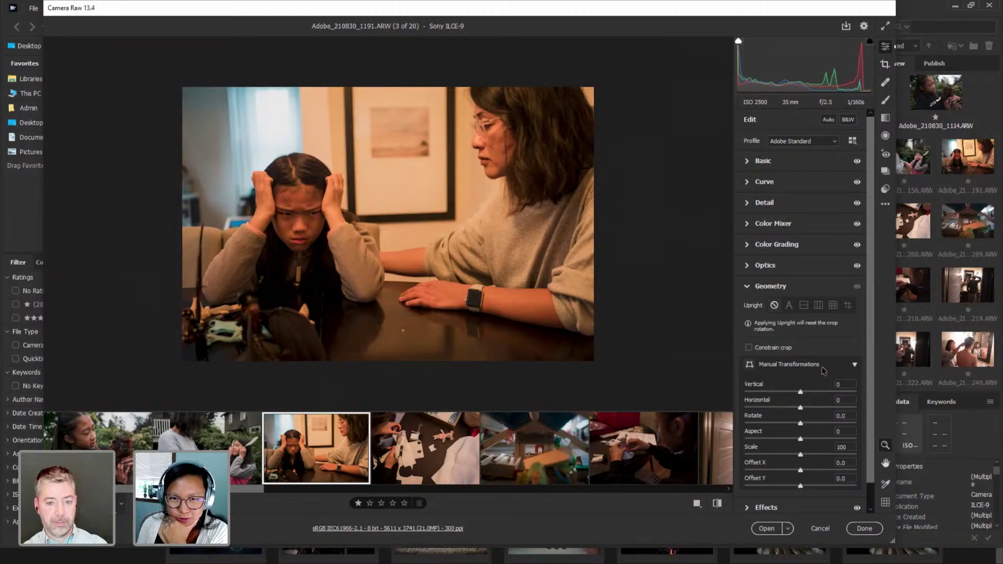
pyautogui.click(771, 164)
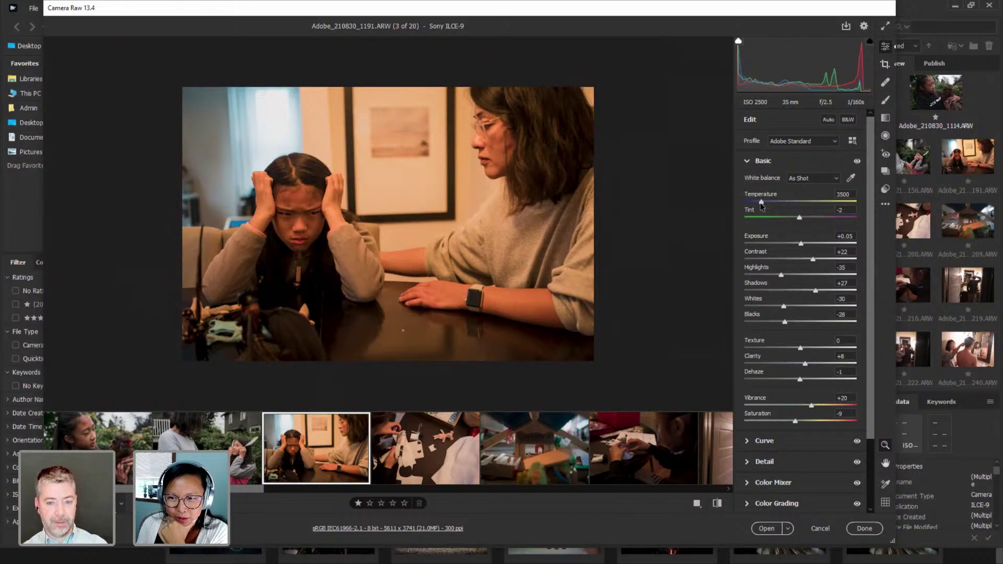
# Set the Temperature of photo Adobe_210830_1191.ARW to 3250 and the Exposure of Adobe_210830_1200.ARW to -0.15.
pyautogui.moveTo(761, 202); pyautogui.dragTo(759, 203)
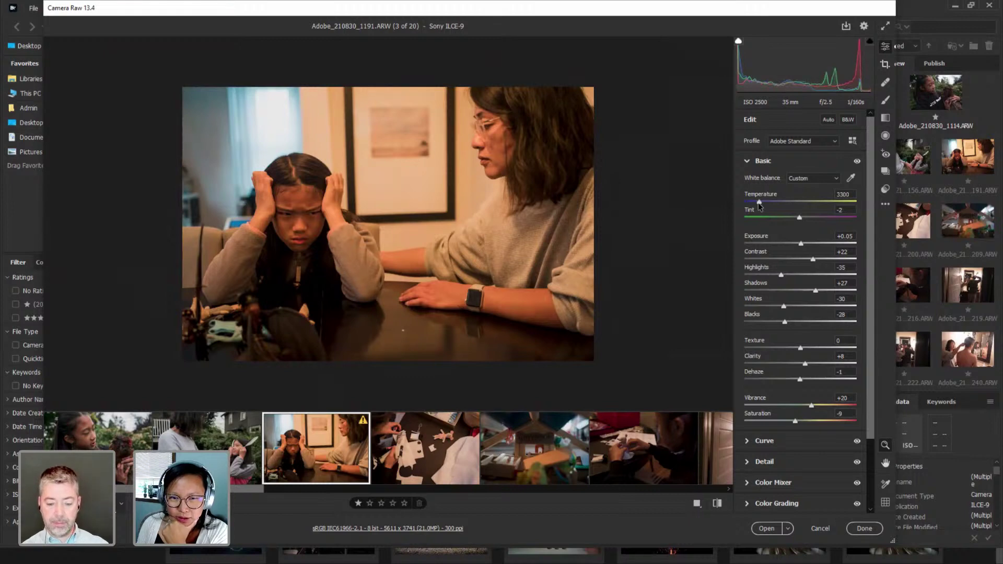
pyautogui.moveTo(761, 206); pyautogui.dragTo(759, 207)
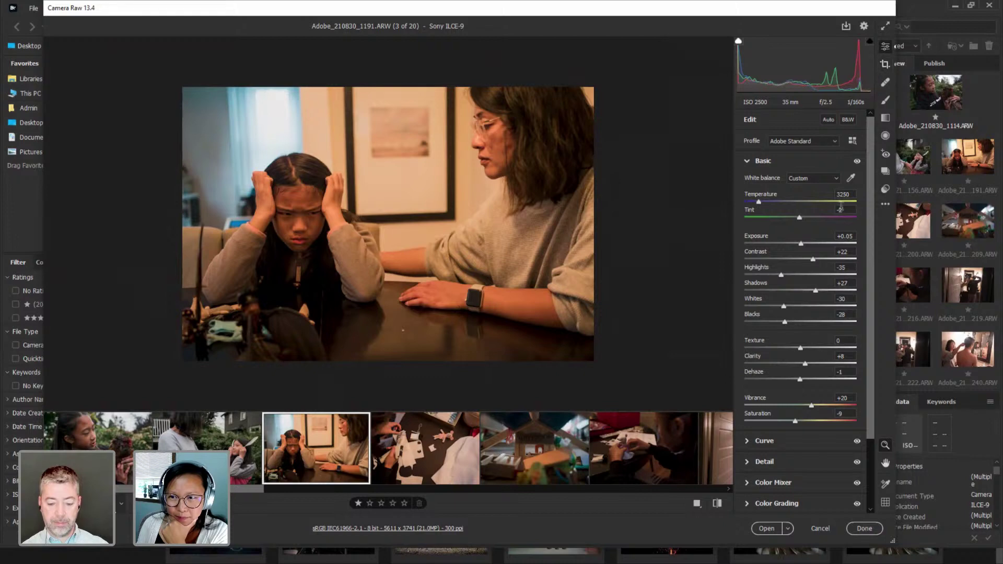
pyautogui.click(413, 450)
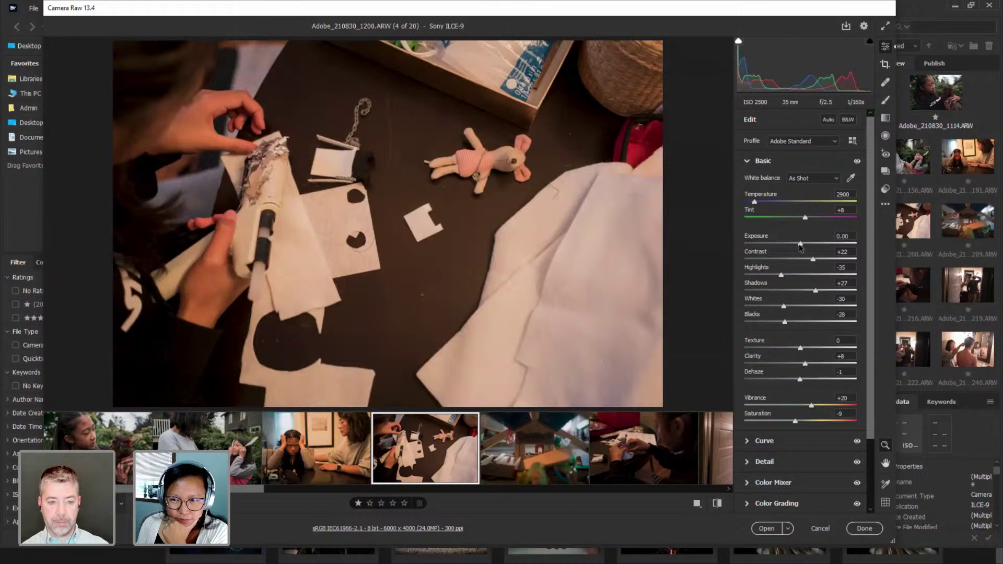
pyautogui.moveTo(800, 244); pyautogui.dragTo(798, 245)
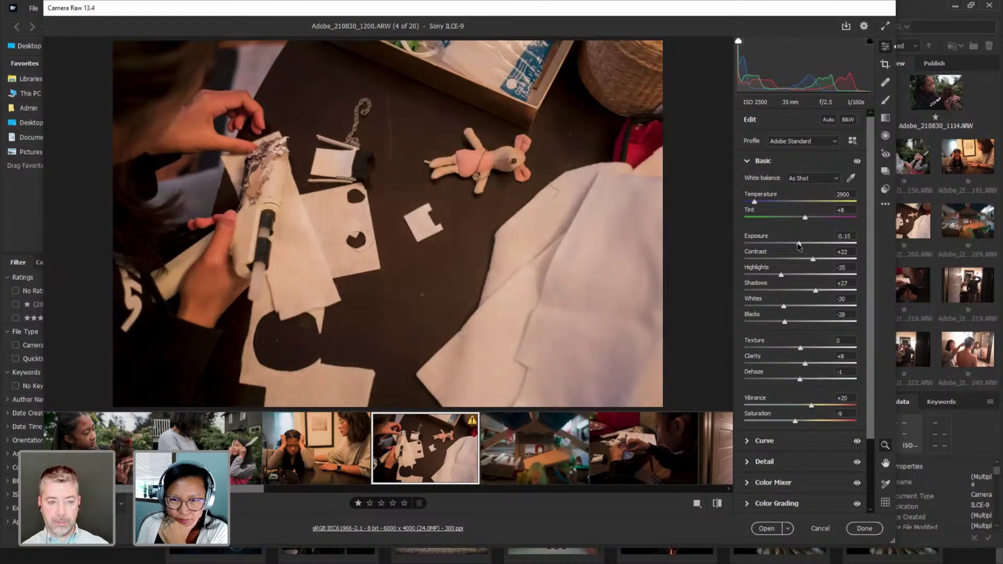
# Straighten photo Adobe_210830_1209.ARW with a crop angle of -0.73.
pyautogui.click(516, 444)
pyautogui.scroll(-5, 371, 492)
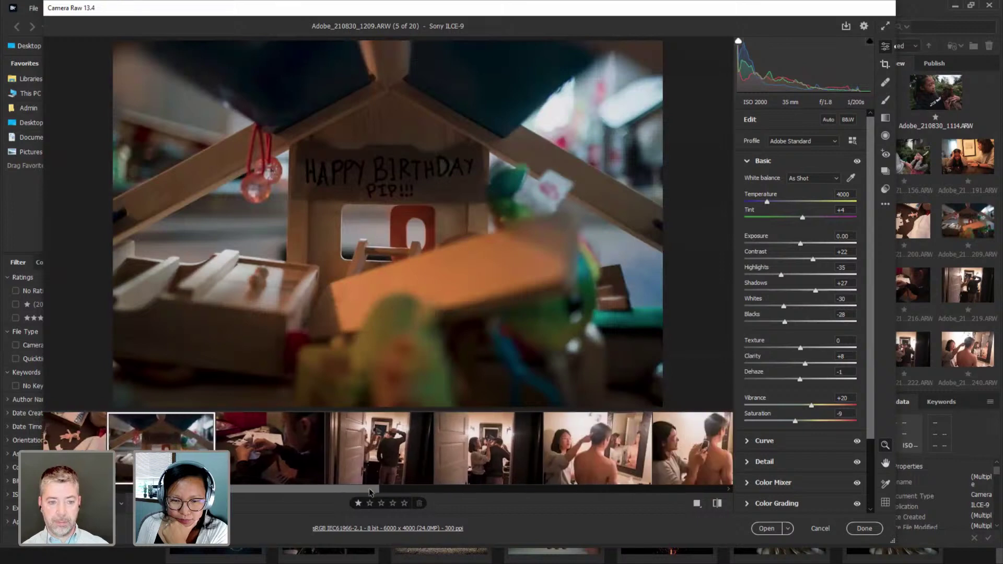
pyautogui.click(885, 64)
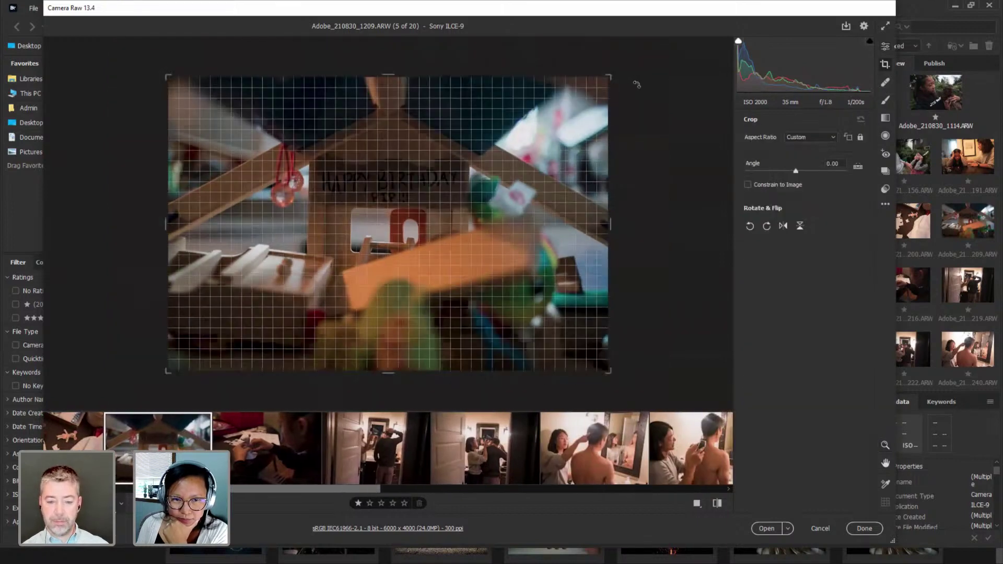
pyautogui.moveTo(636, 84); pyautogui.dragTo(636, 80)
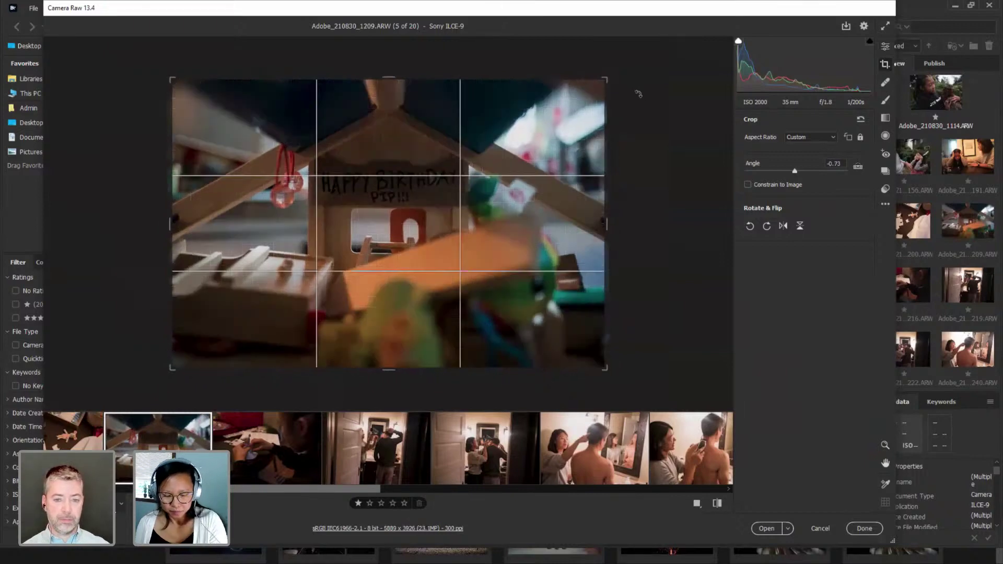
pyautogui.press('Return')
# Set the Exposure to +0.20 individually on photos Adobe_210830_1209.ARW and Adobe_210830_1216.ARW.
pyautogui.moveTo(800, 244); pyautogui.dragTo(804, 243)
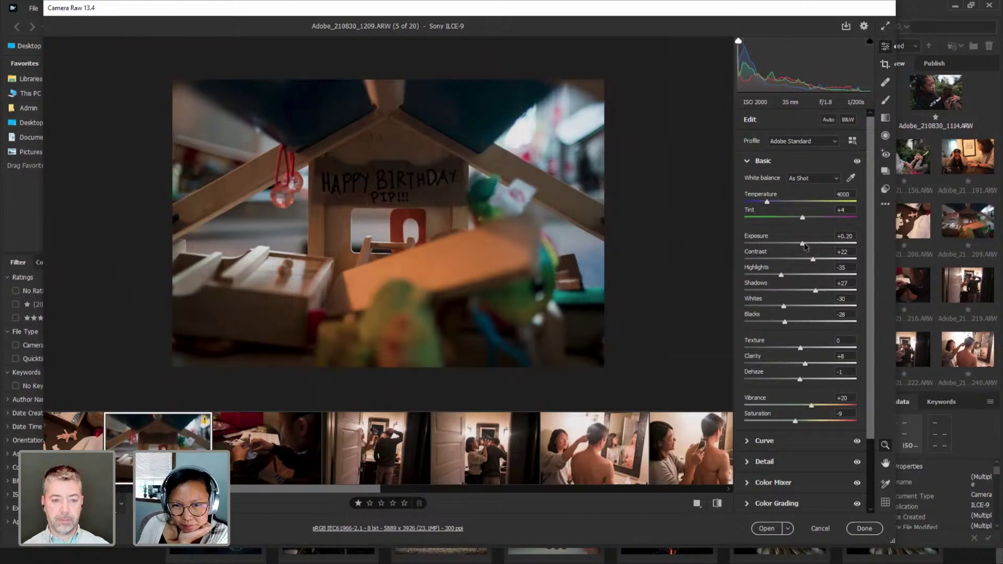
pyautogui.click(284, 477)
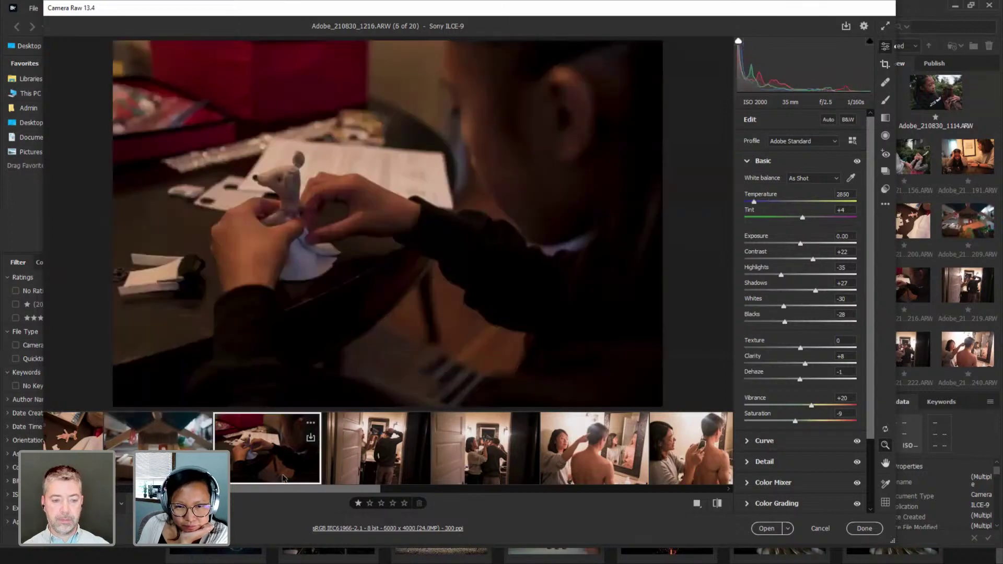
pyautogui.moveTo(800, 244); pyautogui.dragTo(804, 244)
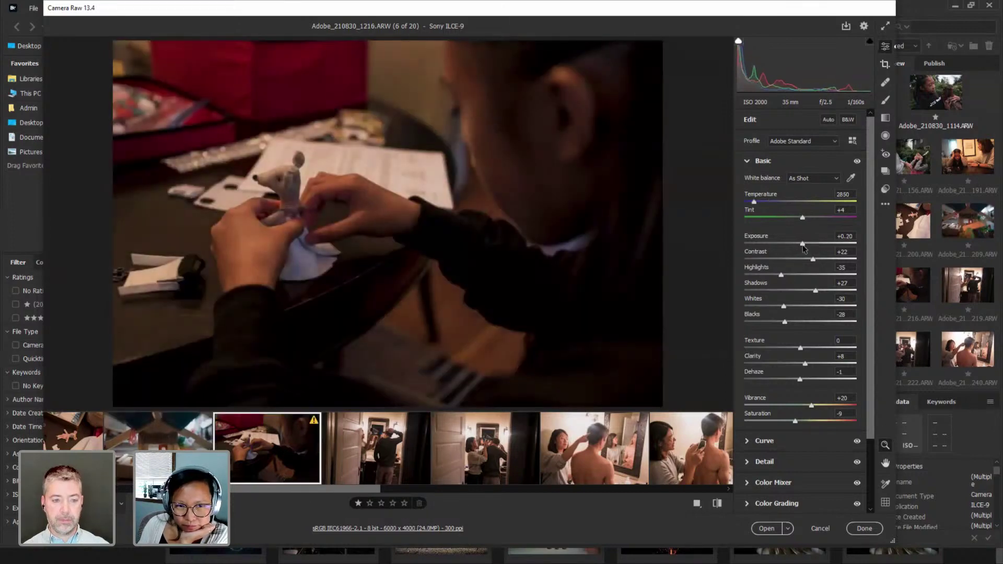
# Straighten the bathroom doorway photo Adobe_210830_1219.ARW with a crop angle of -3.33.
pyautogui.click(370, 458)
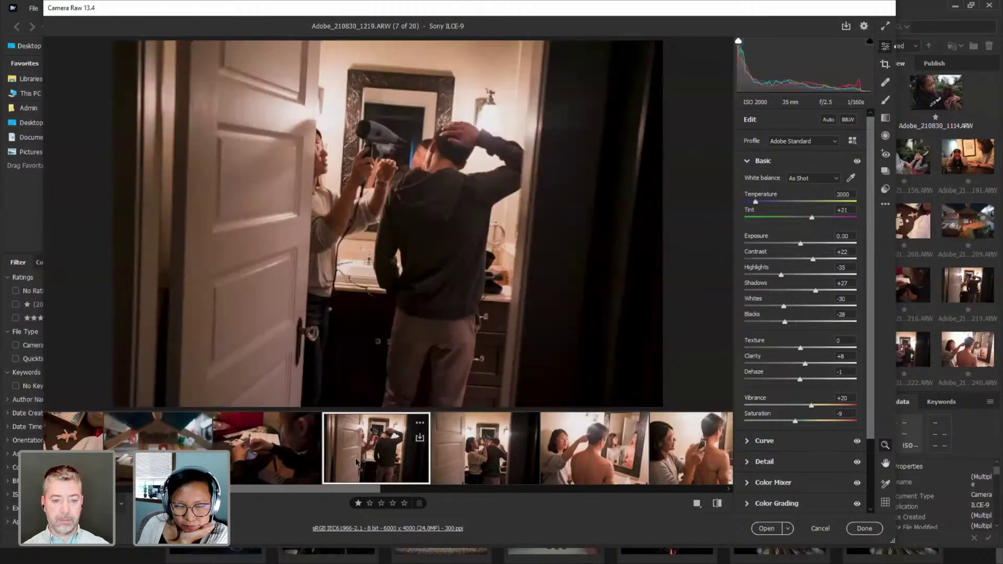
pyautogui.click(397, 489)
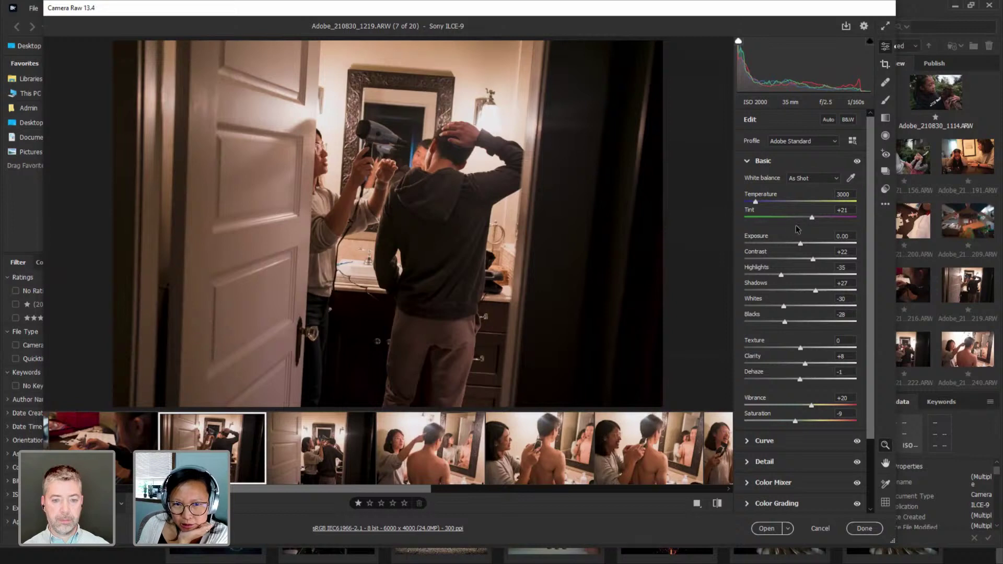
pyautogui.click(884, 64)
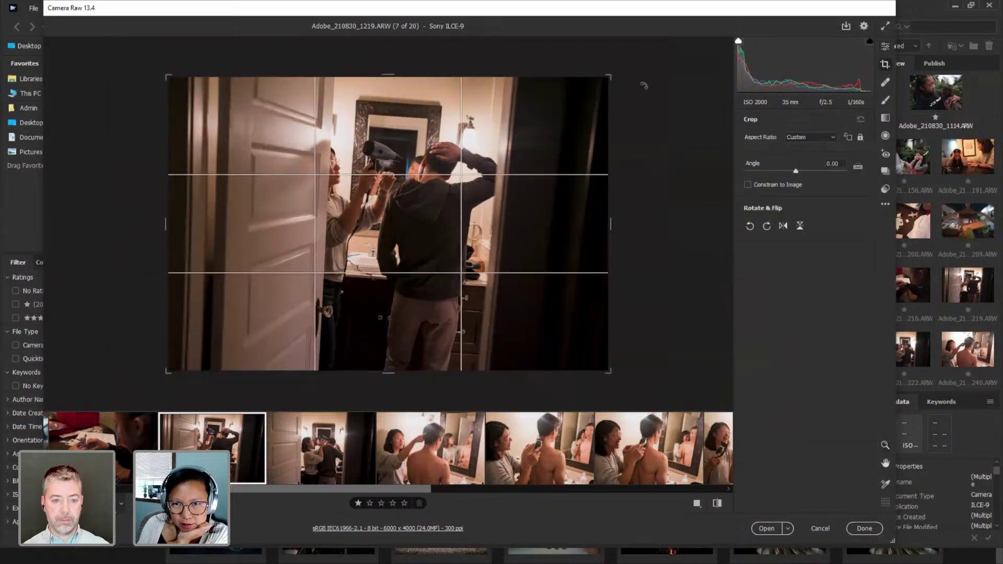
pyautogui.moveTo(653, 98); pyautogui.dragTo(656, 84)
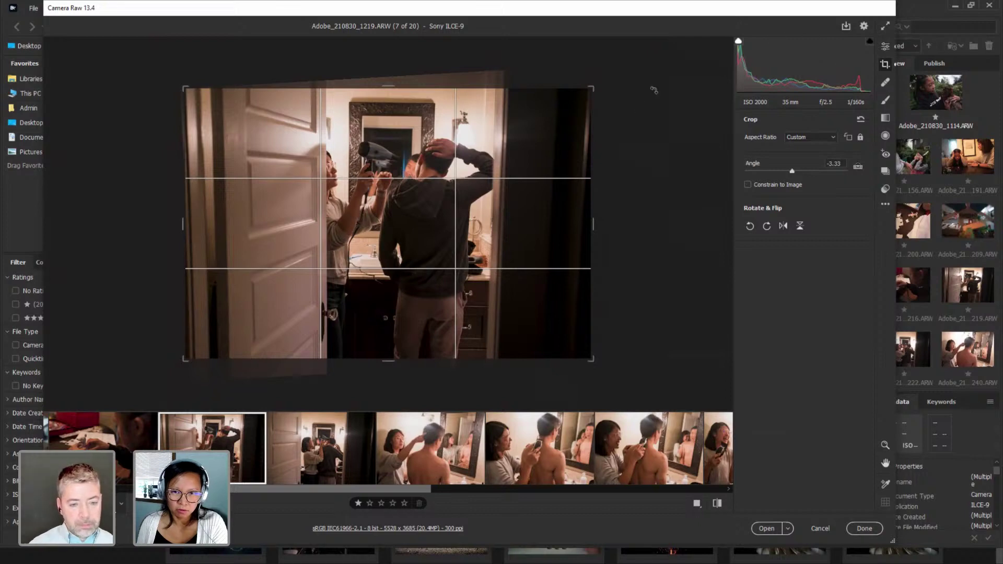
pyautogui.doubleClick(570, 173)
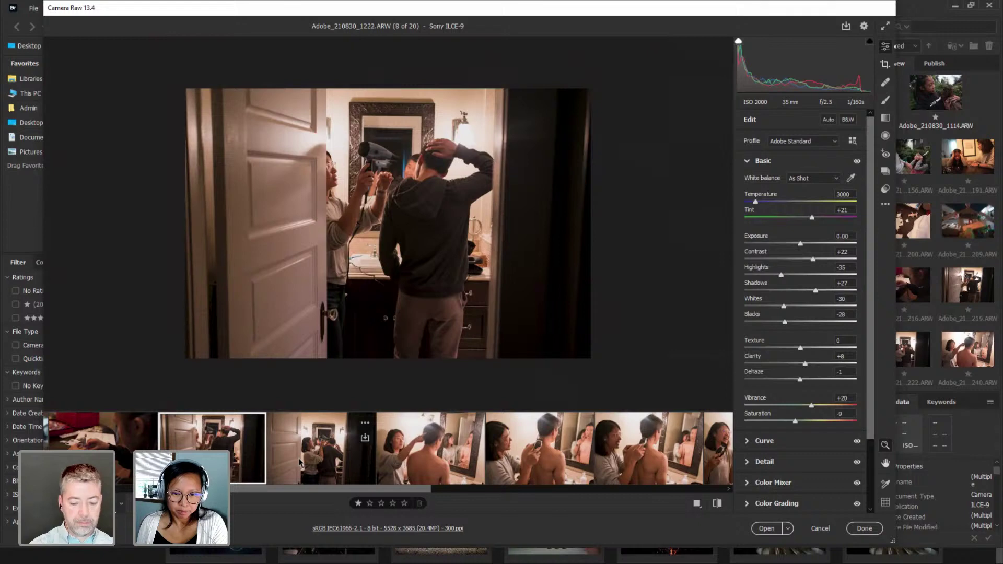
# Look over photo Adobe_210830_1222.ARW and set the Exposure of Adobe_210830_1240.ARW to -0.55.
pyautogui.click(299, 462)
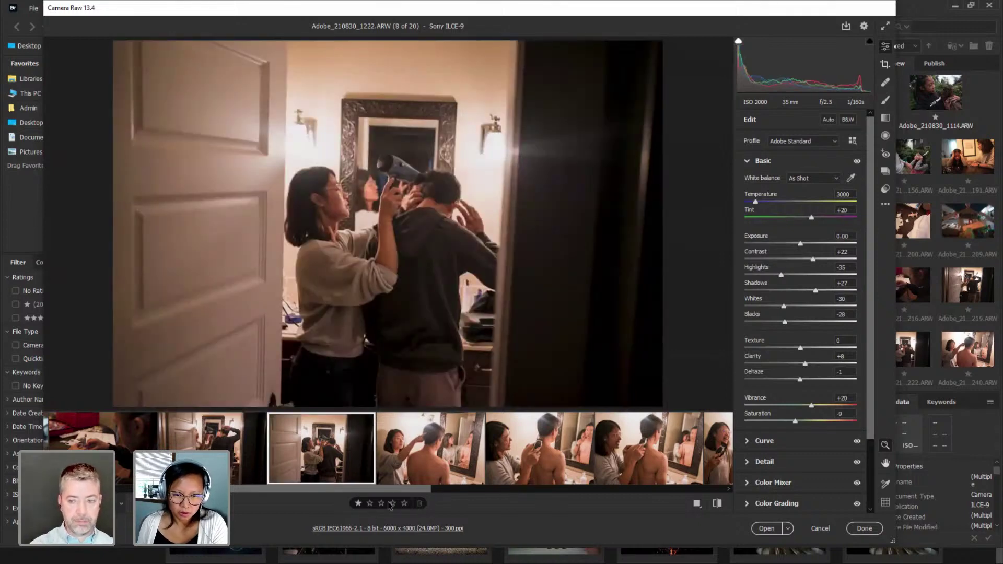
pyautogui.click(409, 453)
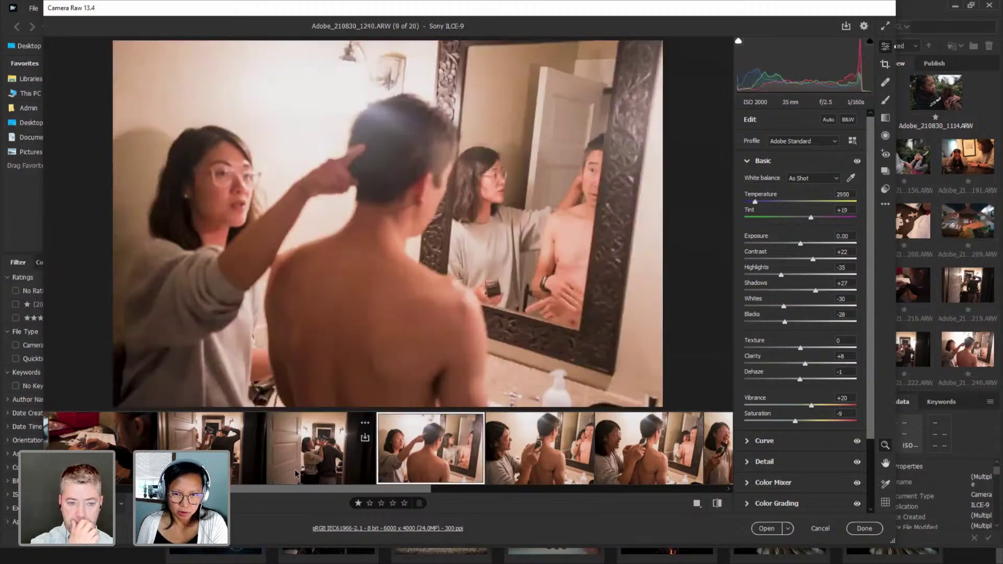
pyautogui.scroll(-5, 431, 482)
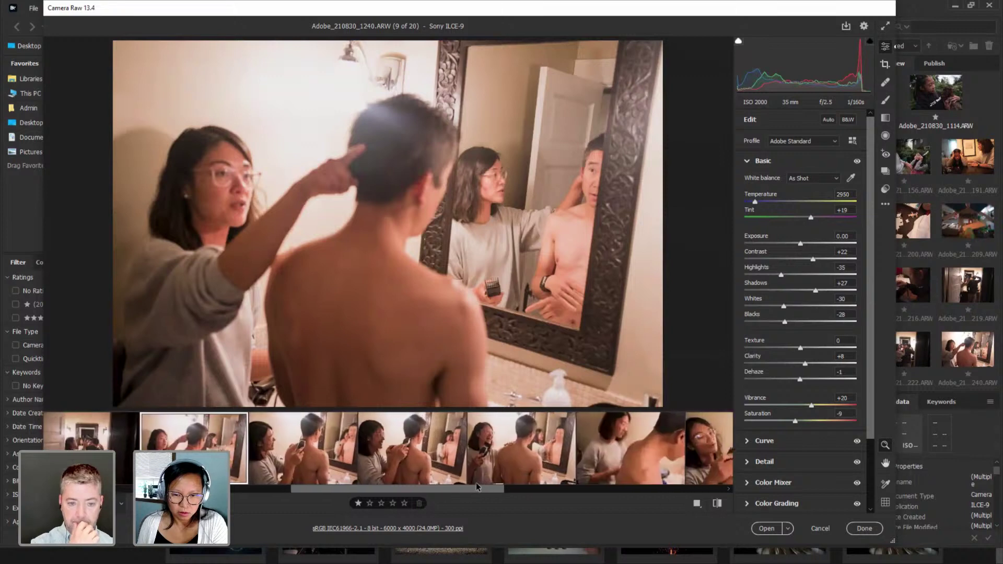
pyautogui.scroll(-2, 476, 482)
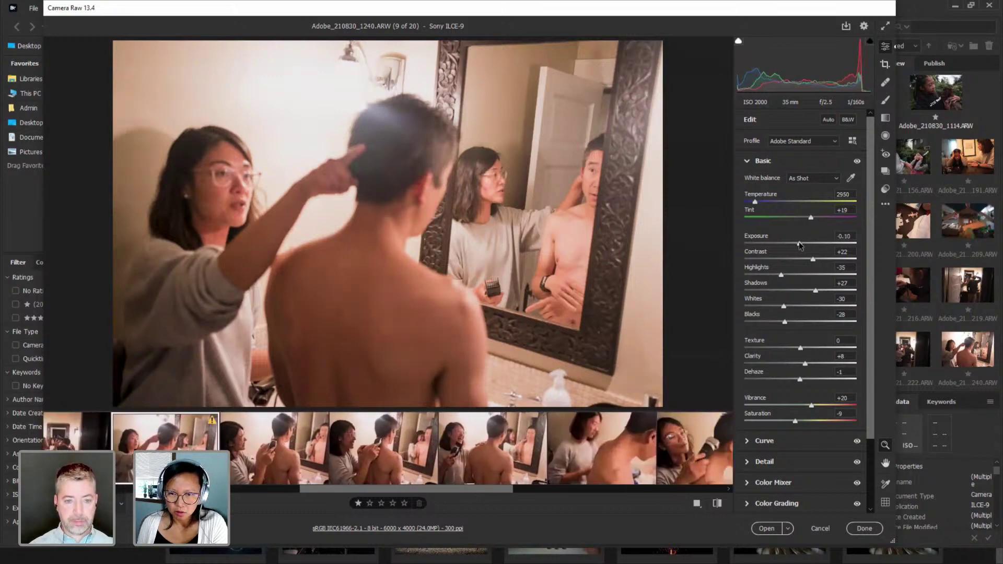
pyautogui.moveTo(801, 244); pyautogui.dragTo(794, 246)
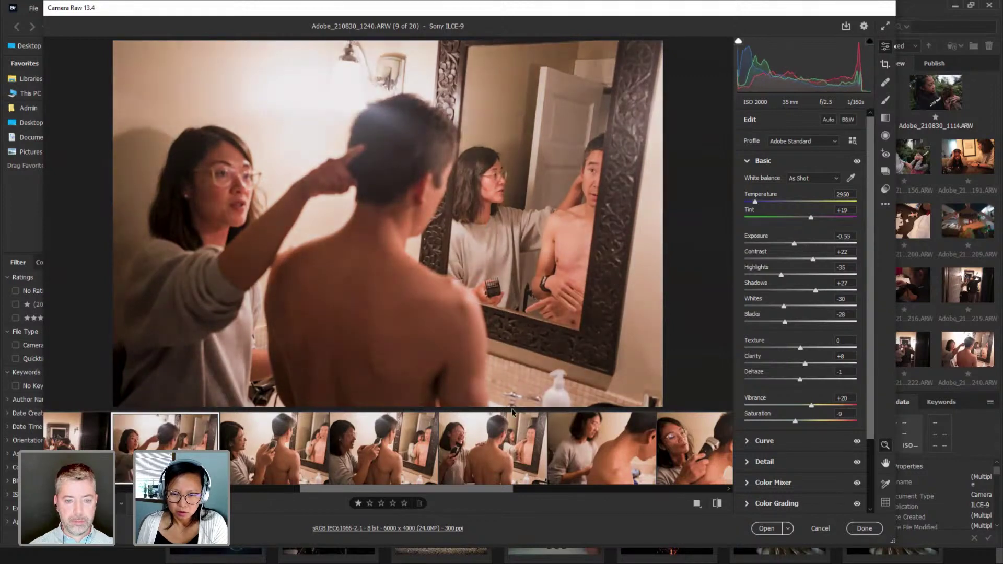
# Set the Exposure of photo Adobe_210830_1251.ARW to -0.40 and of Adobe_210830_1255.ARW to -0.10.
pyautogui.press('Right')
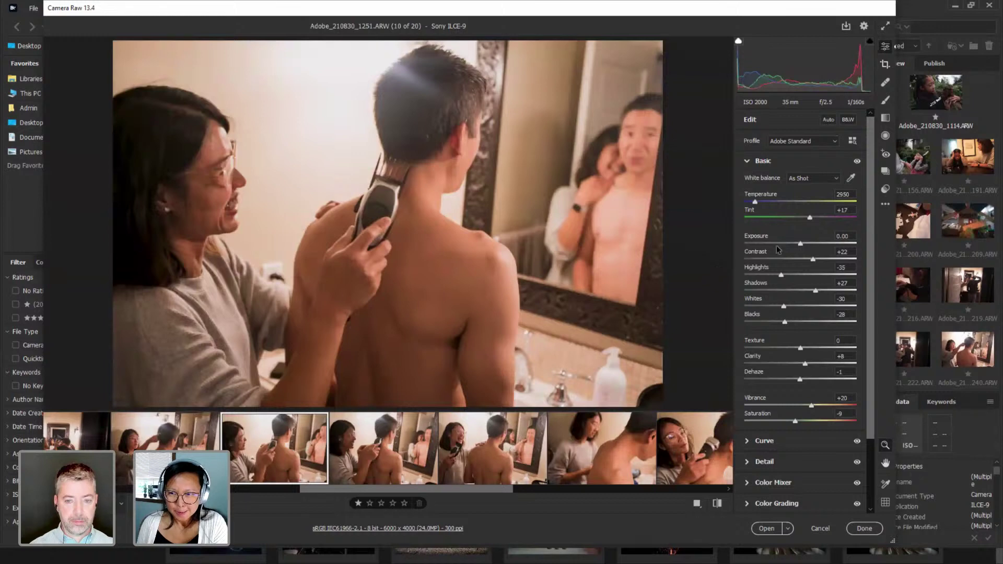
pyautogui.moveTo(801, 244); pyautogui.dragTo(796, 244)
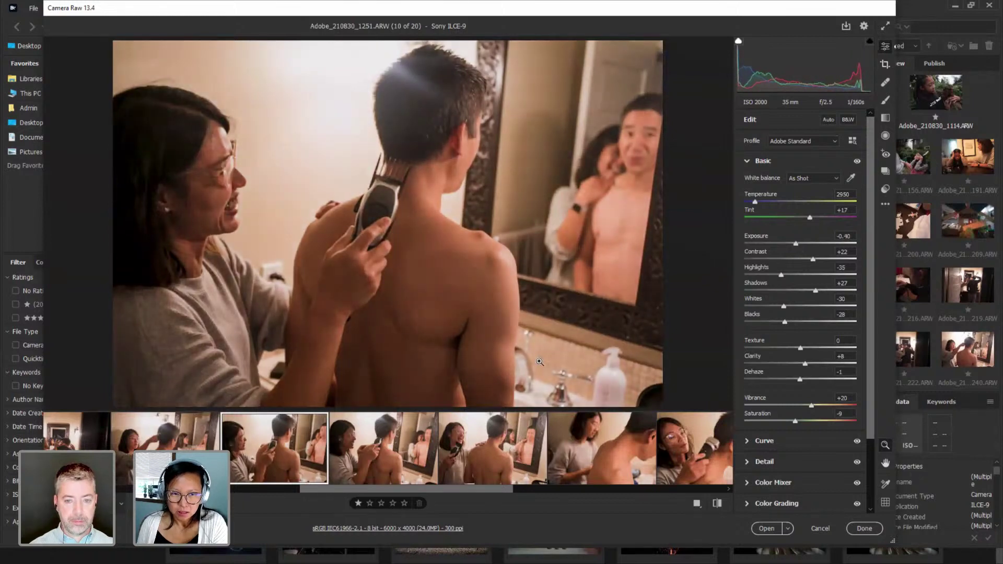
pyautogui.click(391, 460)
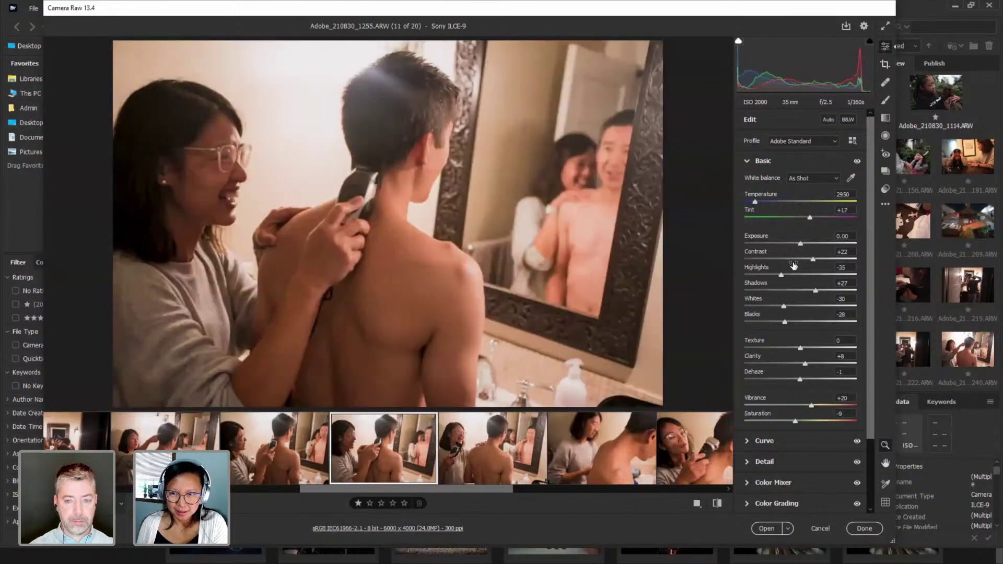
pyautogui.moveTo(802, 246); pyautogui.dragTo(799, 245)
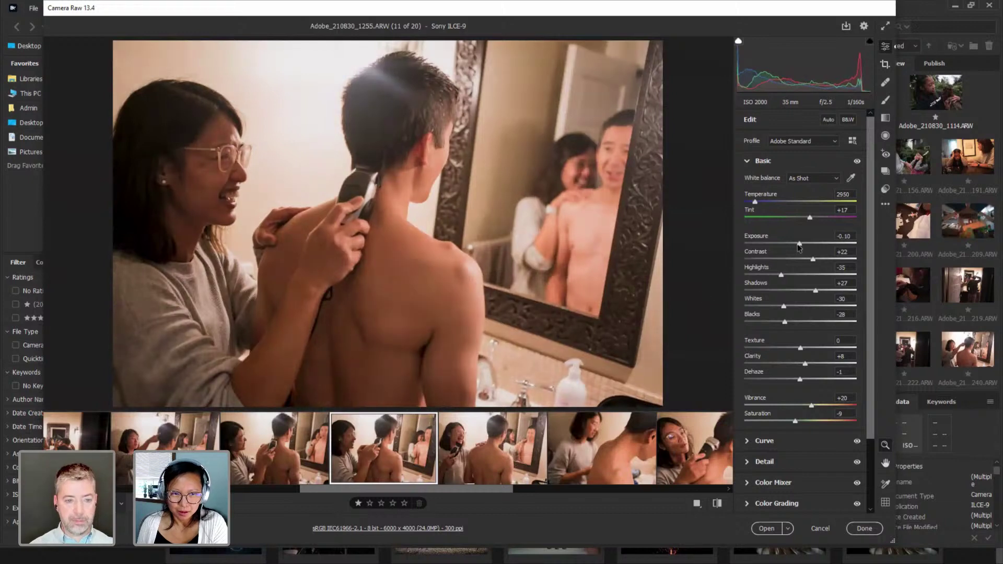
# Set the Exposure of photo Adobe_210830_1267.ARW to -0.35 and of Adobe_210830_1288.ARW to -0.20.
pyautogui.click(542, 418)
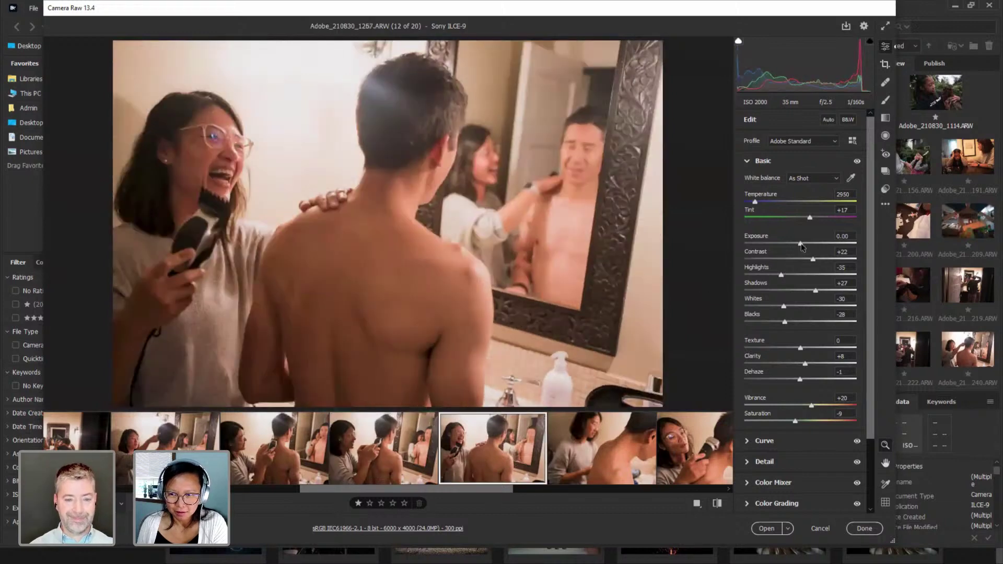
pyautogui.moveTo(802, 246); pyautogui.dragTo(796, 244)
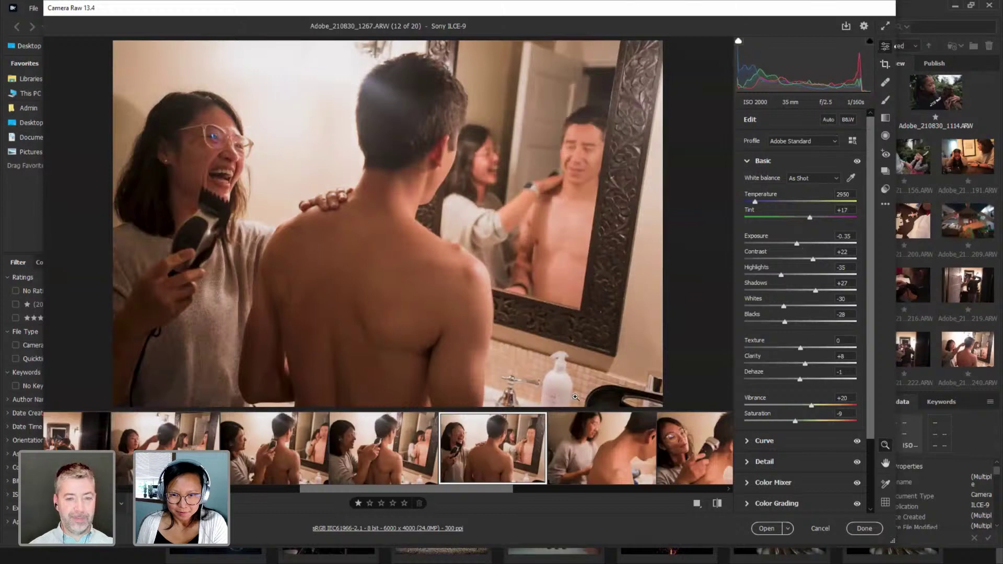
pyautogui.moveTo(585, 456)
pyautogui.moveTo(496, 490); pyautogui.dragTo(564, 489)
pyautogui.click(488, 473)
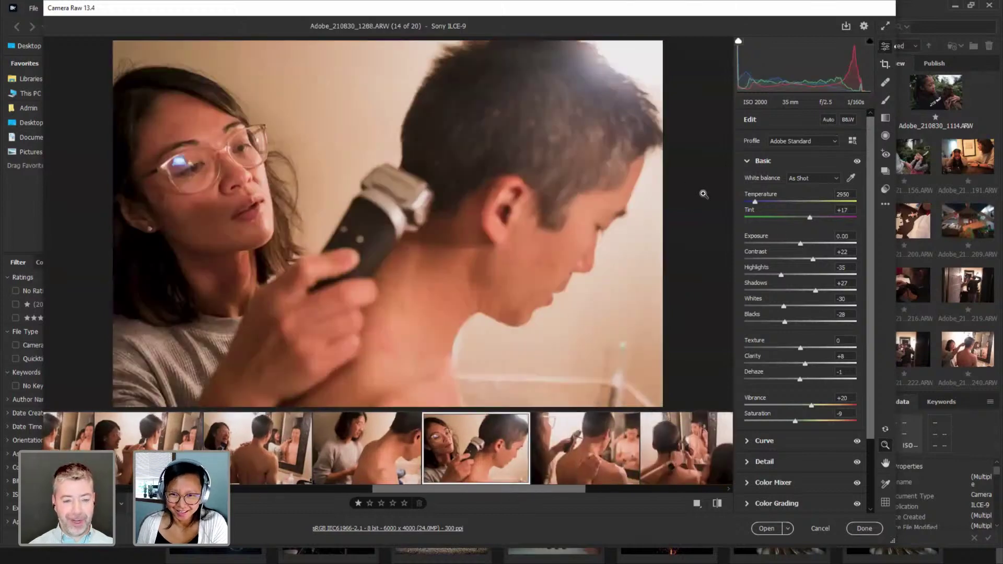
pyautogui.moveTo(801, 245); pyautogui.dragTo(798, 244)
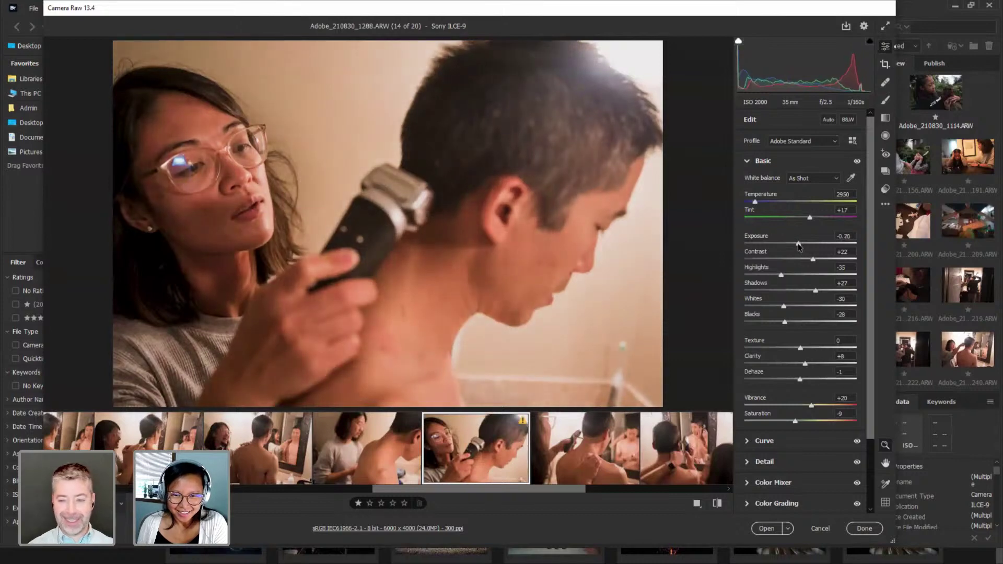
# Compare the two similar doorway photos Adobe_210830_1326.ARW and Adobe_210830_1329.ARW by switching between them.
pyautogui.moveTo(580, 460)
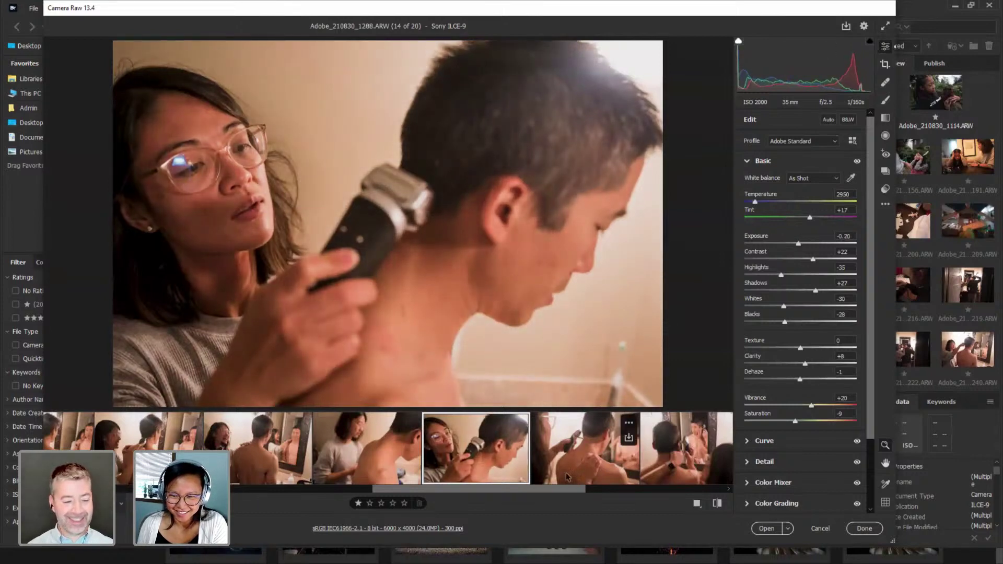
pyautogui.moveTo(550, 488); pyautogui.dragTo(635, 489)
pyautogui.click(636, 468)
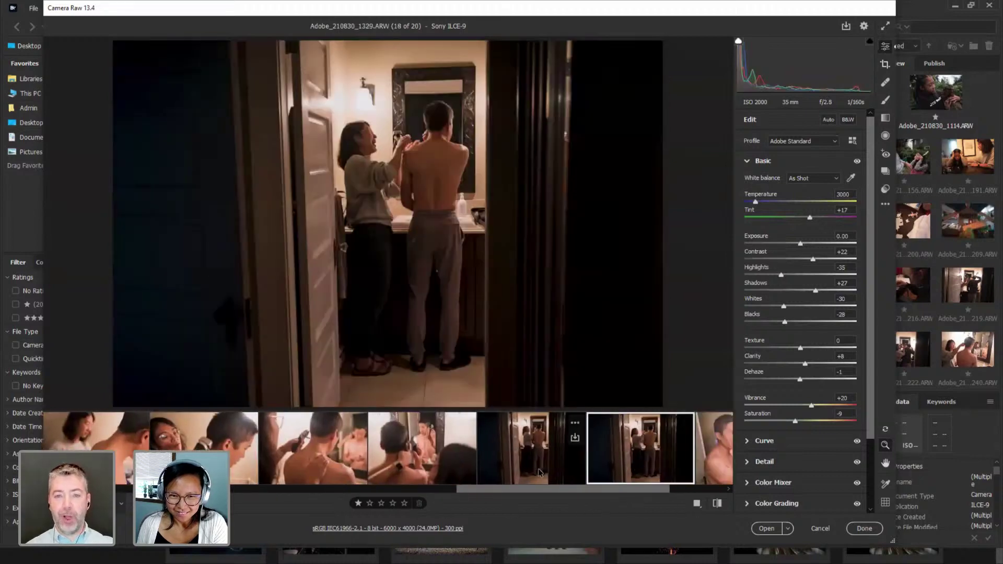
pyautogui.click(539, 472)
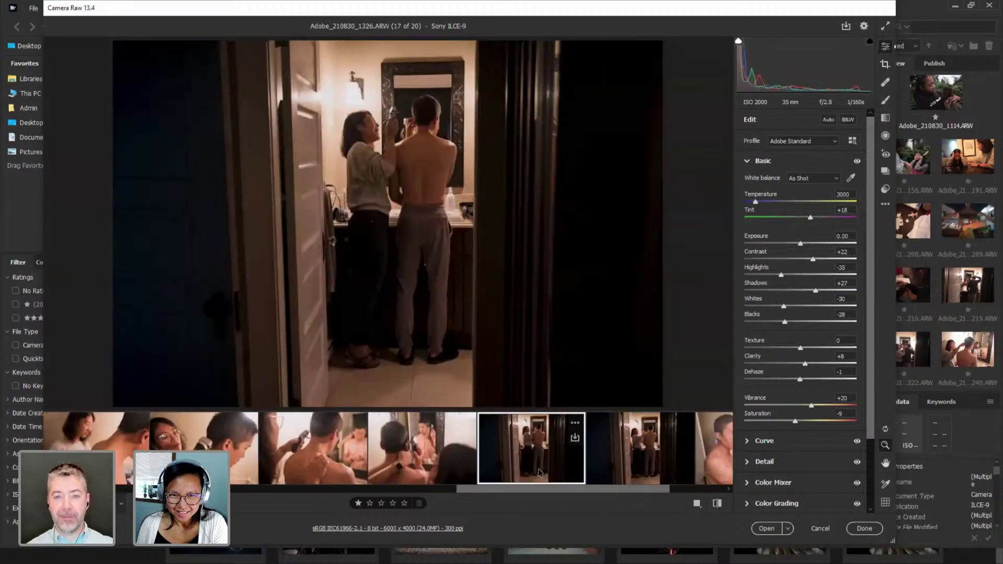
pyautogui.click(623, 466)
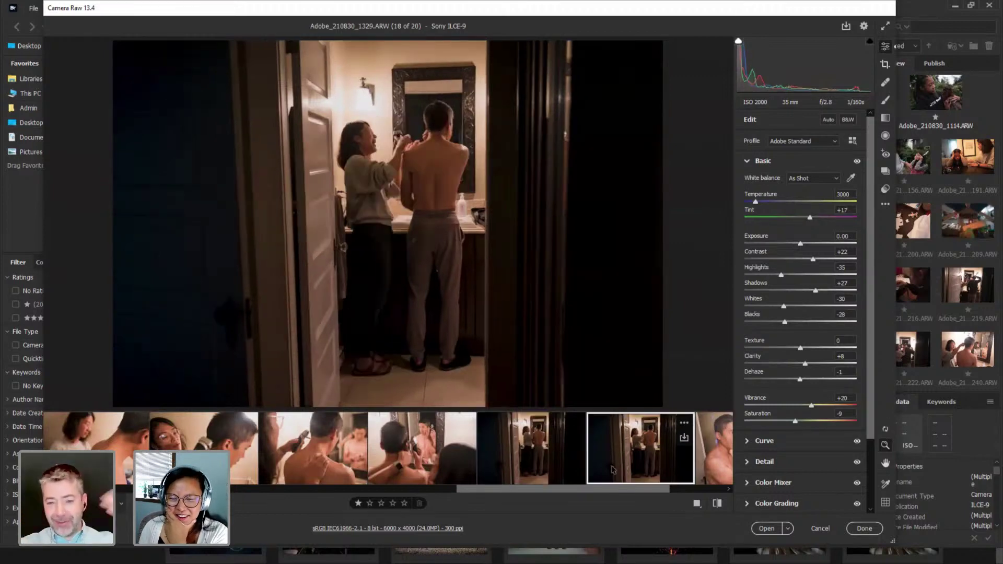
pyautogui.click(541, 478)
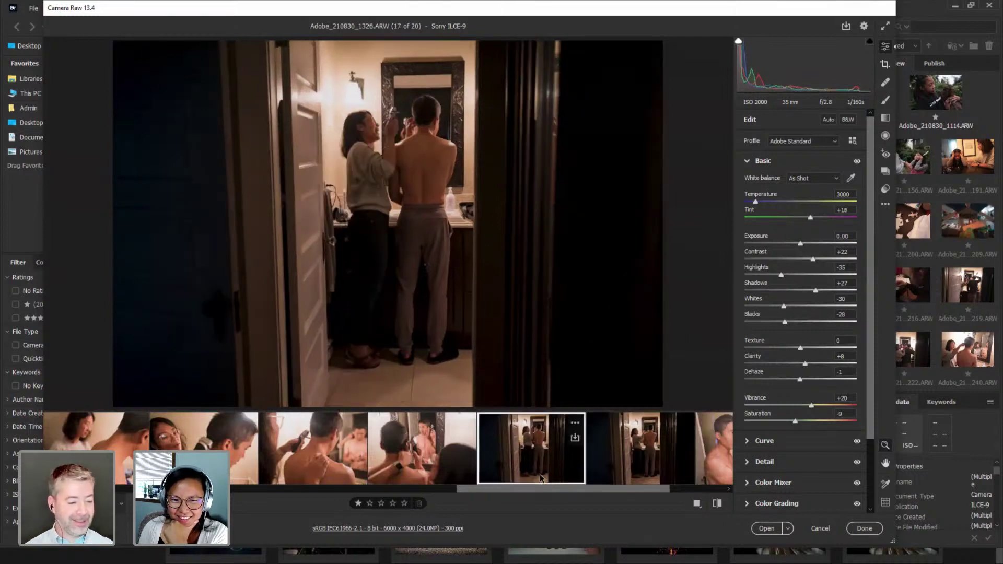
pyautogui.click(627, 472)
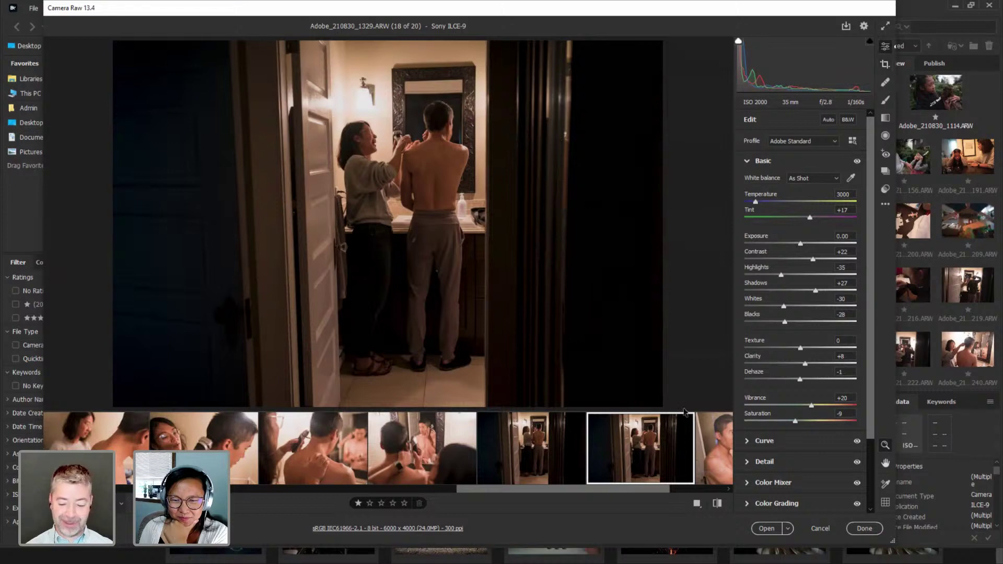
pyautogui.click(560, 469)
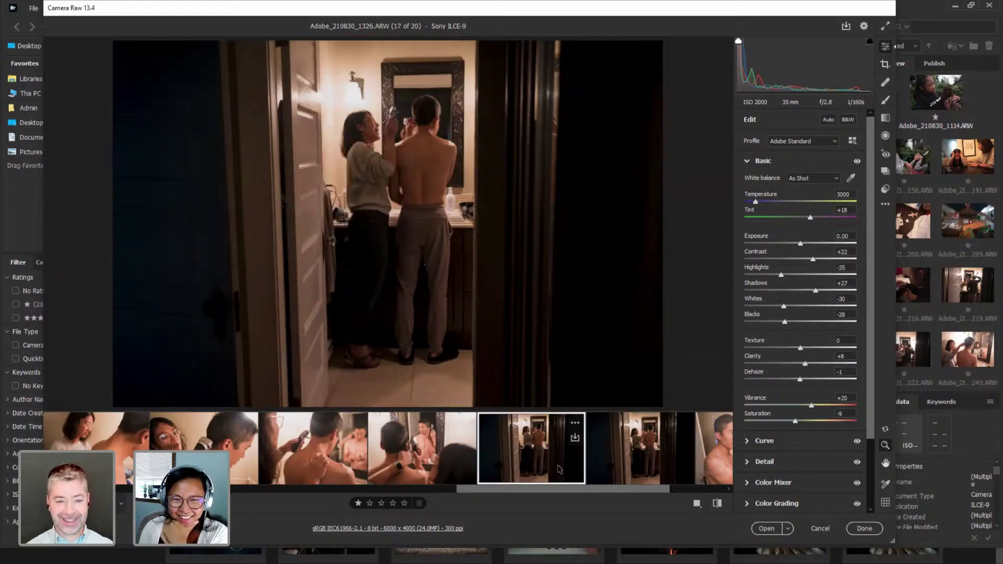
# Compare doorway photo Adobe_210830_1326.ARW with Adobe_210830_1329.ARW, apply the custom BW preset to 1326 and set its Exposure to +0.10.
pyautogui.press('Right')
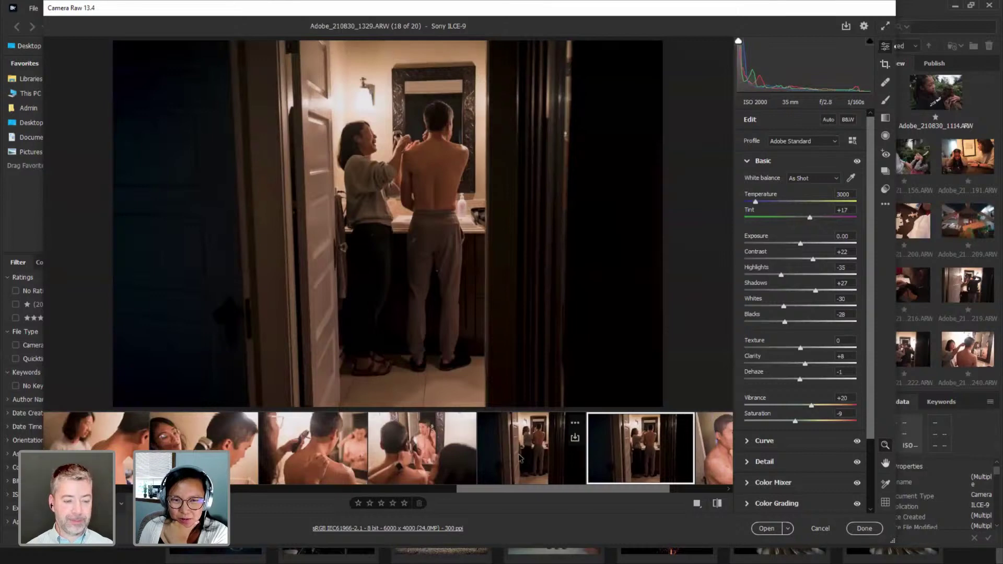
pyautogui.press('Left')
pyautogui.click(886, 189)
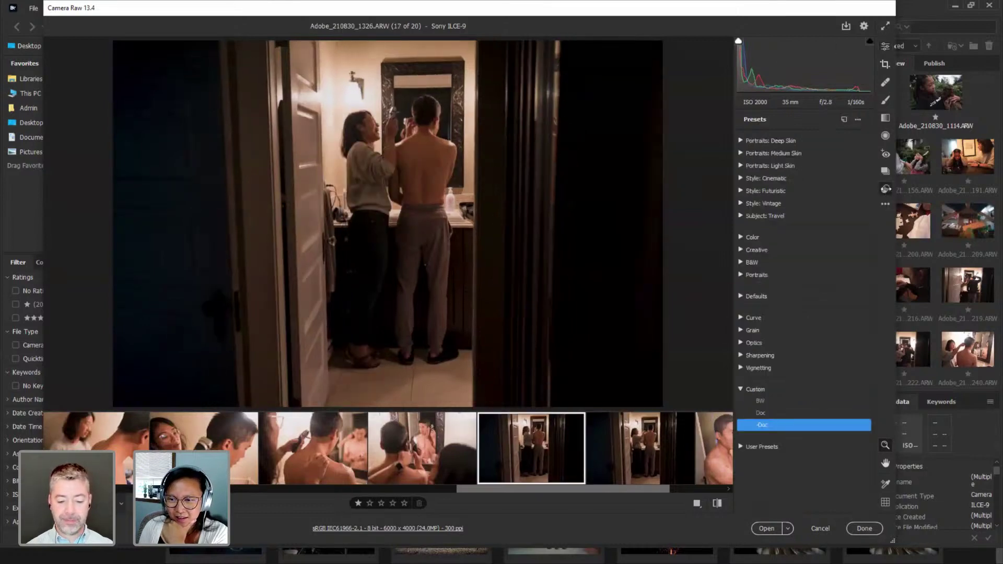
pyautogui.click(775, 401)
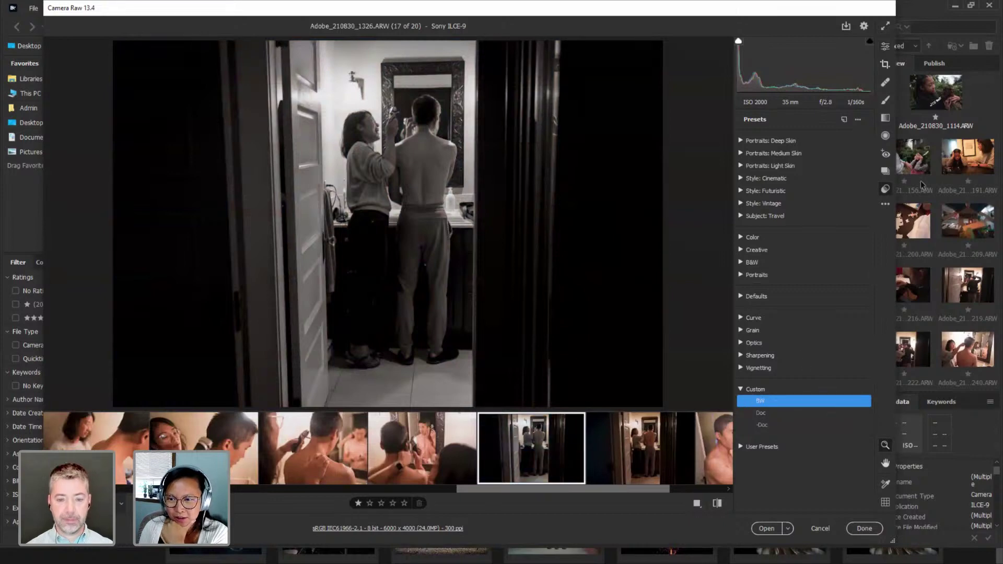
pyautogui.press('e')
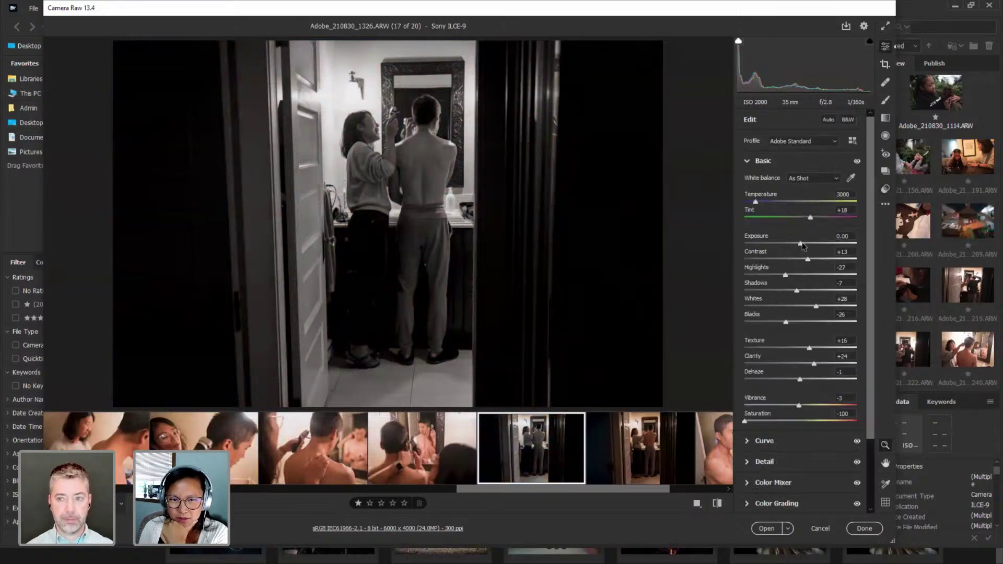
pyautogui.click(803, 244)
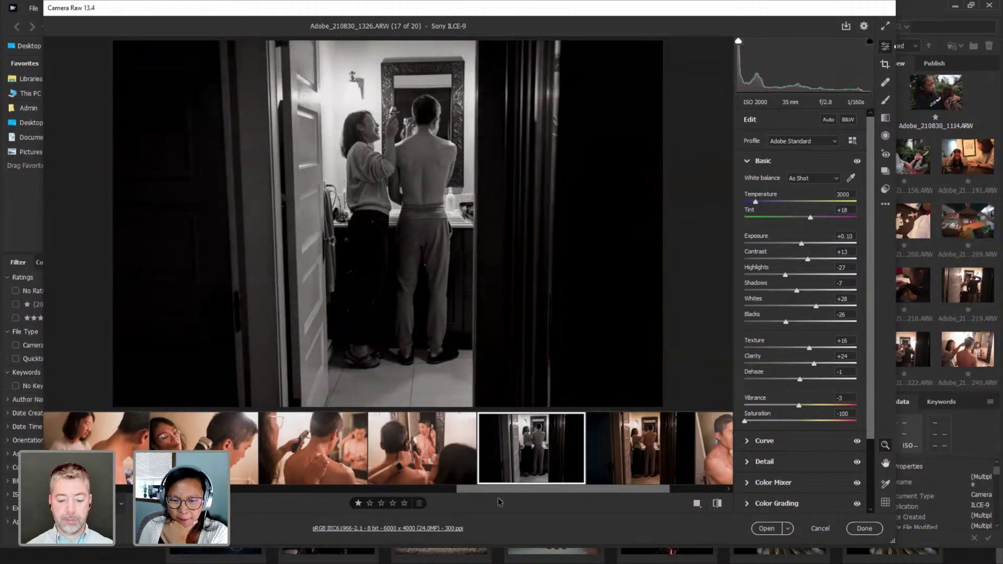
# Compare hair-drying photos Adobe_210830_1219.ARW and Adobe_210830_1222.ARW, and set the Exposure of 1219 to -0.20.
pyautogui.moveTo(529, 491); pyautogui.dragTo(287, 505)
pyautogui.click(234, 473)
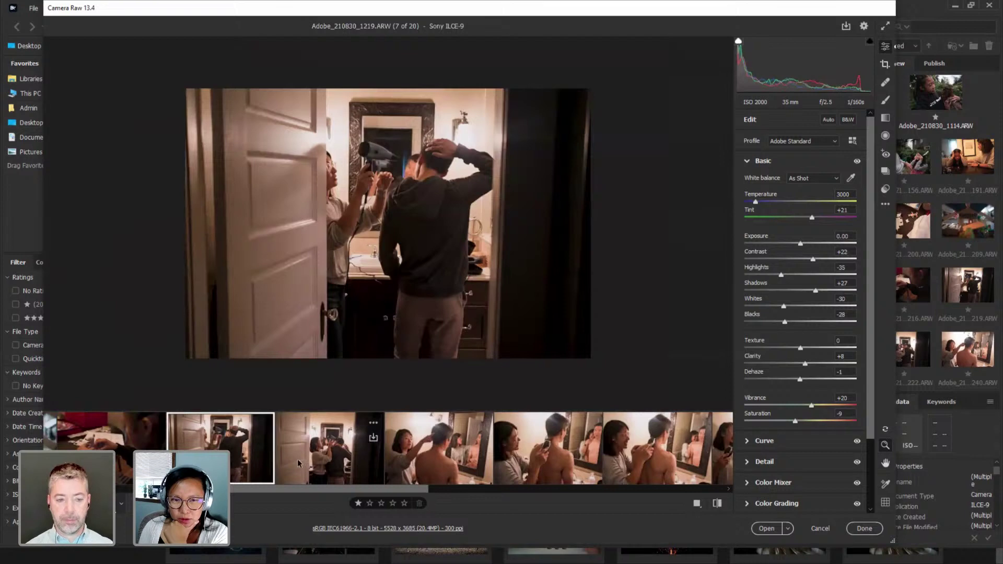
pyautogui.click(316, 462)
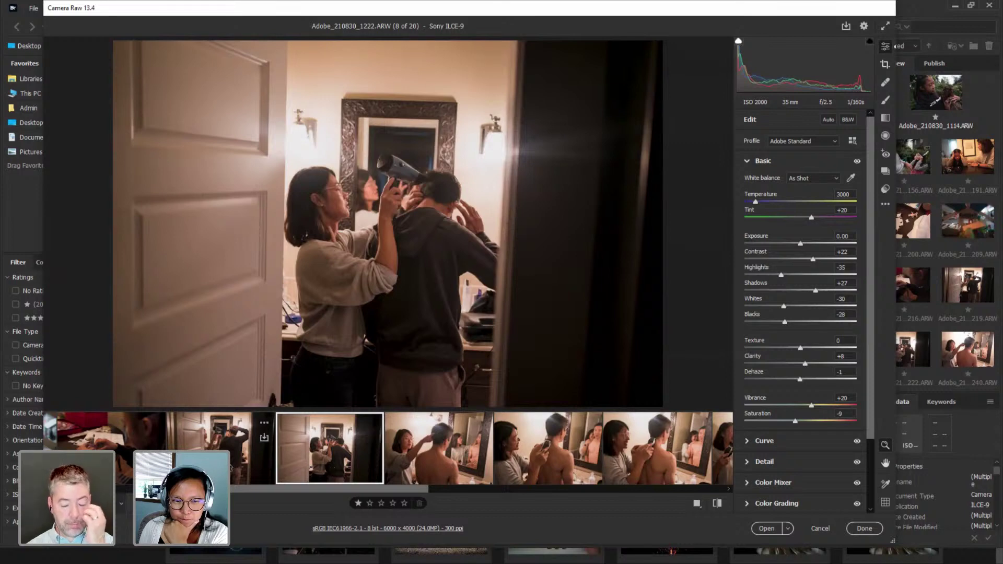
pyautogui.click(267, 459)
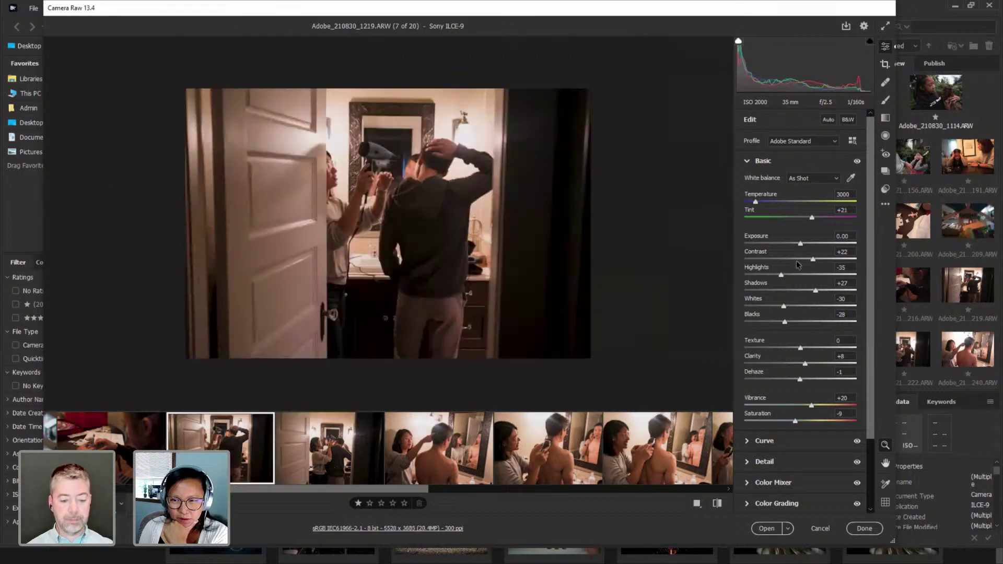
pyautogui.moveTo(800, 243); pyautogui.dragTo(798, 245)
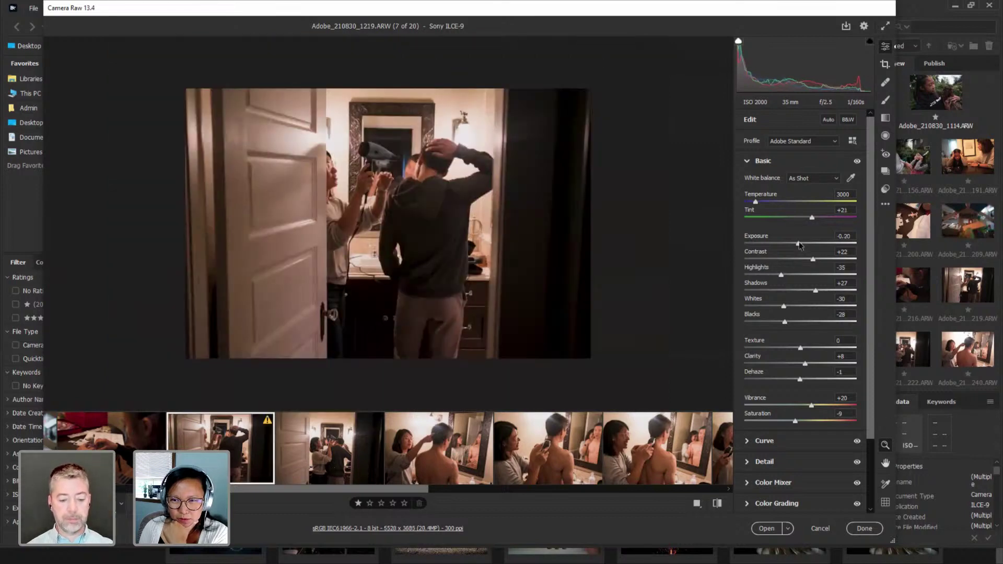
# Check photo Adobe_210830_1222.ARW and set the Exposure of Adobe_210830_1240.ARW to -0.90.
pyautogui.click(329, 463)
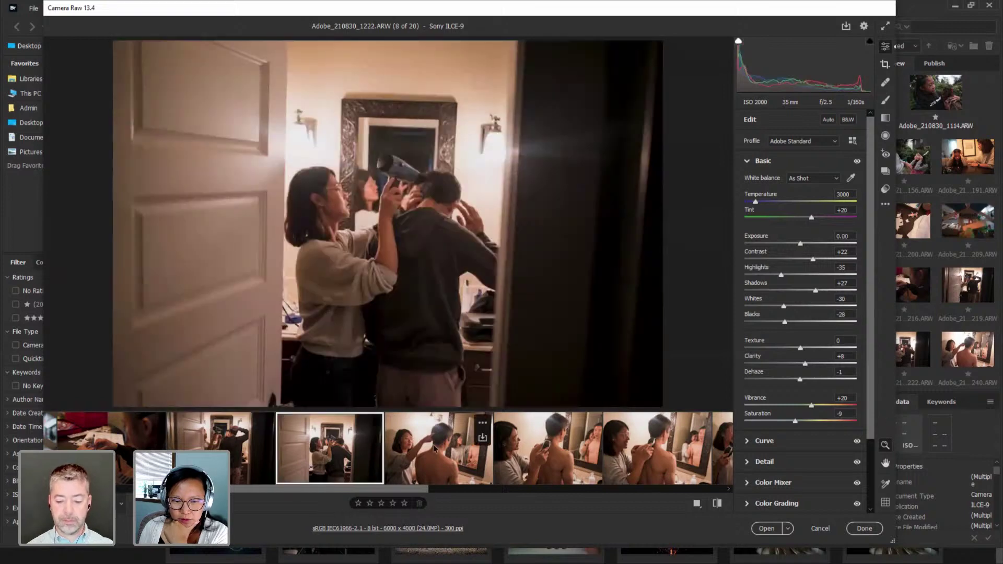
pyautogui.click(431, 468)
pyautogui.moveTo(426, 489); pyautogui.dragTo(489, 495)
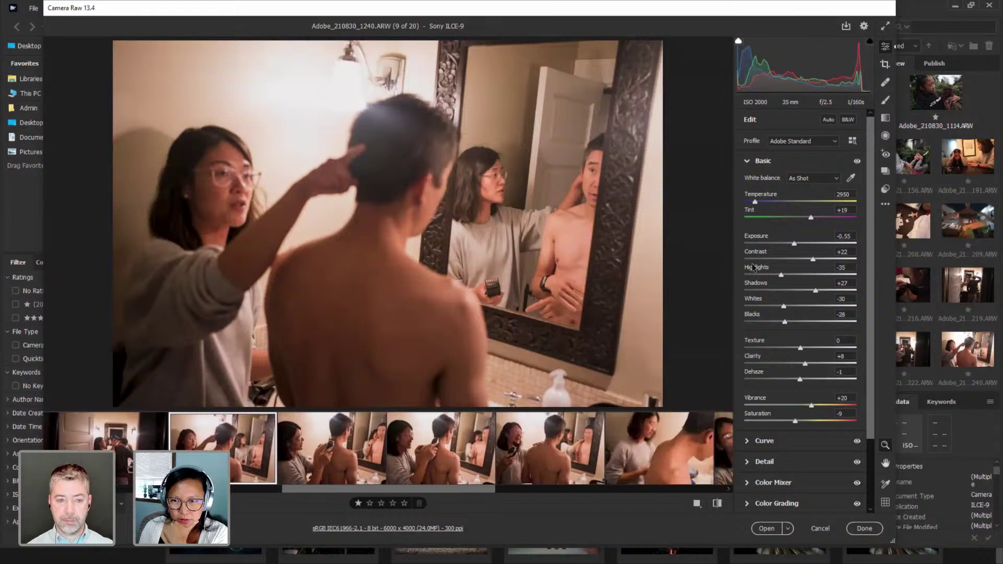
pyautogui.moveTo(796, 246); pyautogui.dragTo(793, 248)
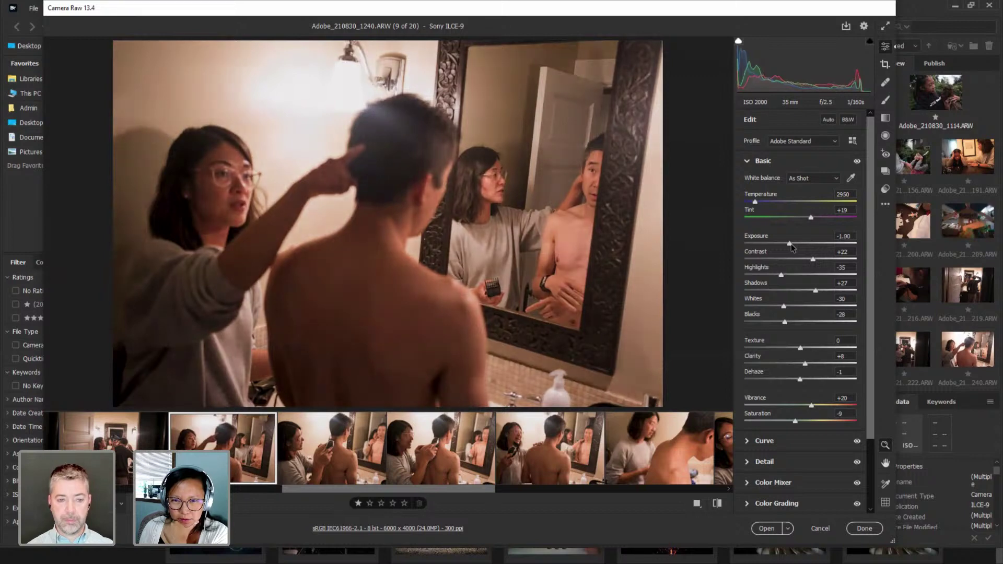
pyautogui.click(791, 244)
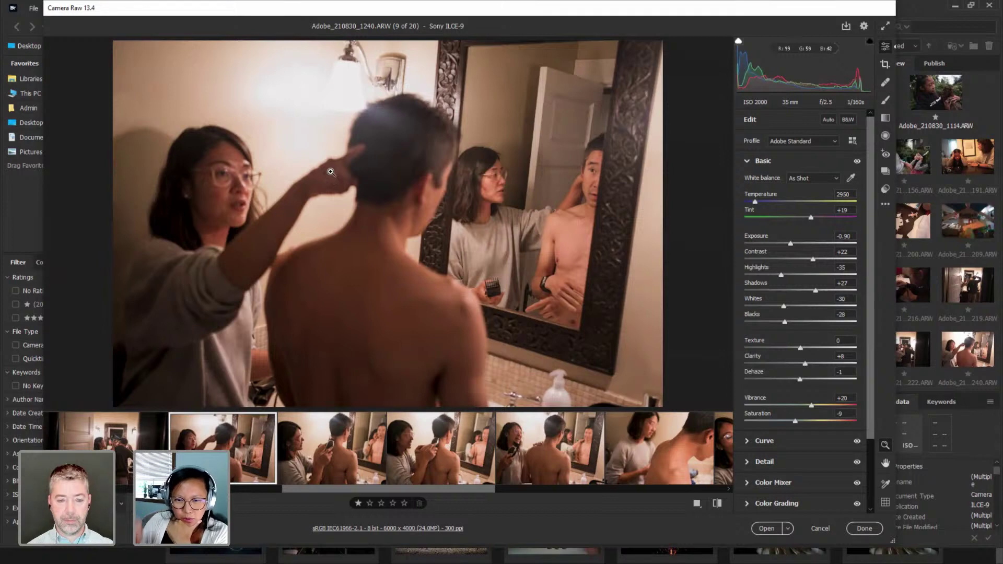
# Look at photo Adobe_210830_1251.ARW and apply the custom BW preset to Adobe_210830_1255.ARW.
pyautogui.click(317, 457)
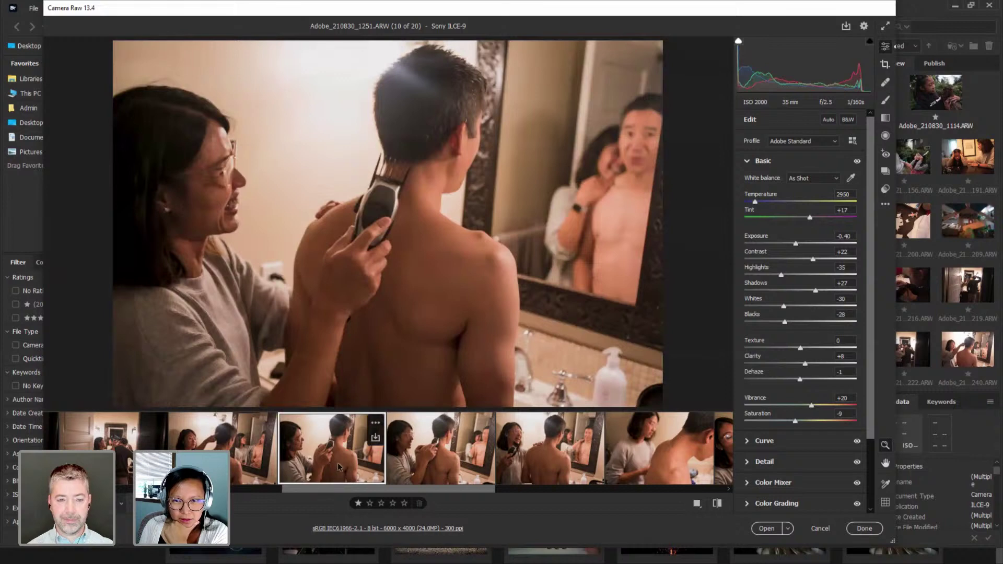
pyautogui.click(405, 461)
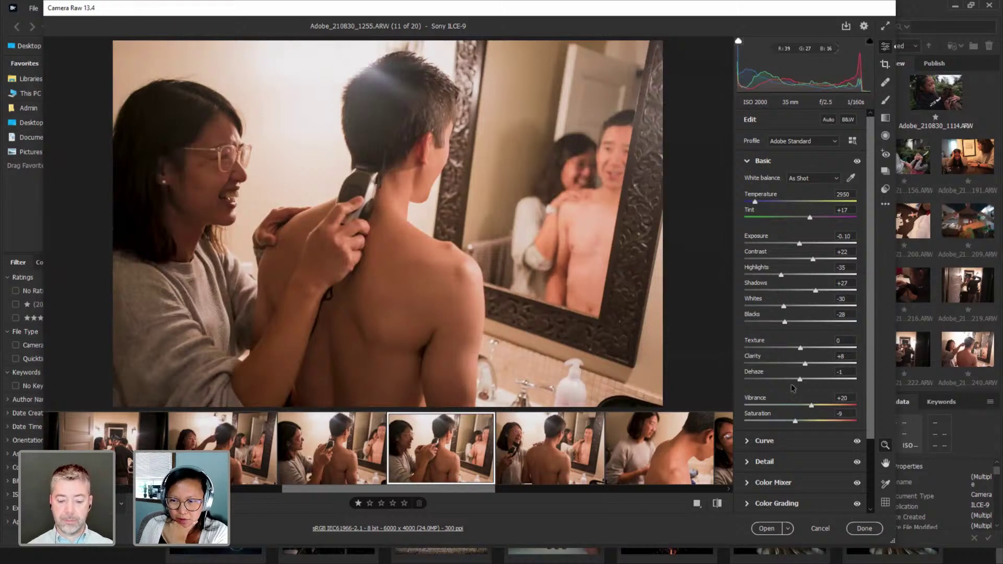
pyautogui.hotkey('shift', 'p')
pyautogui.click(779, 401)
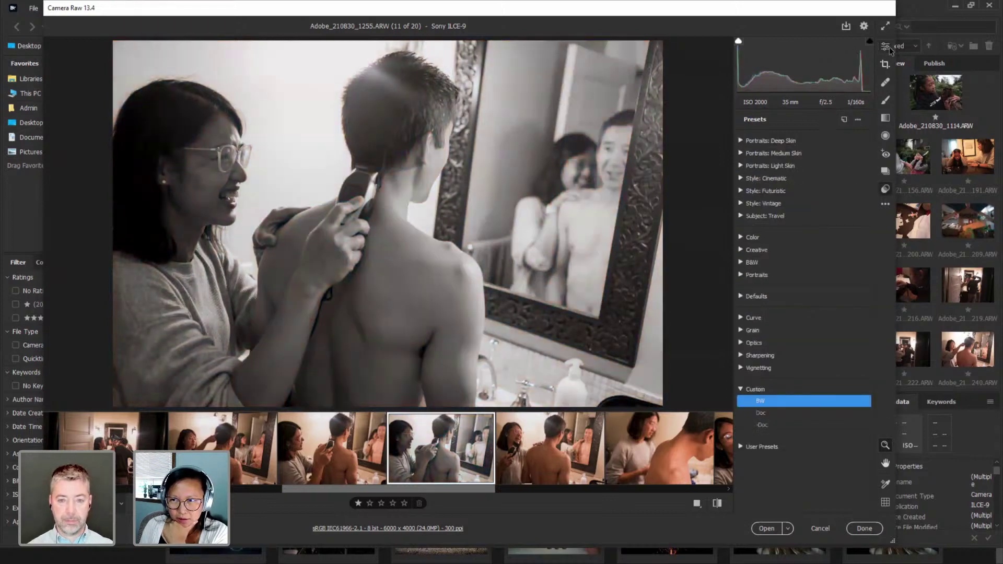
# Set the Exposure of Adobe_210830_1255.ARW to -0.90 and raise its Highlights slightly above zero.
pyautogui.click(888, 47)
pyautogui.moveTo(797, 244); pyautogui.dragTo(790, 245)
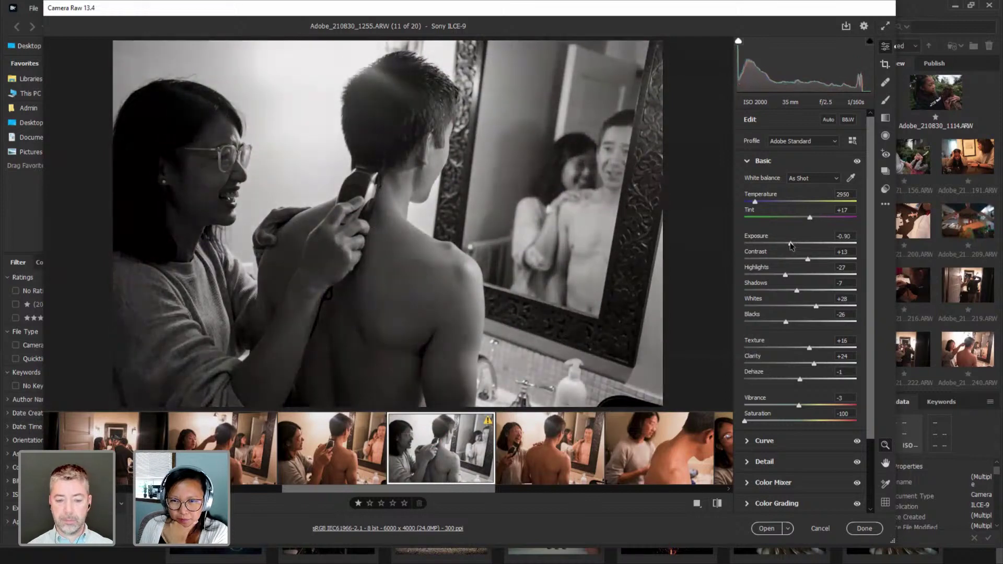
pyautogui.click(800, 275)
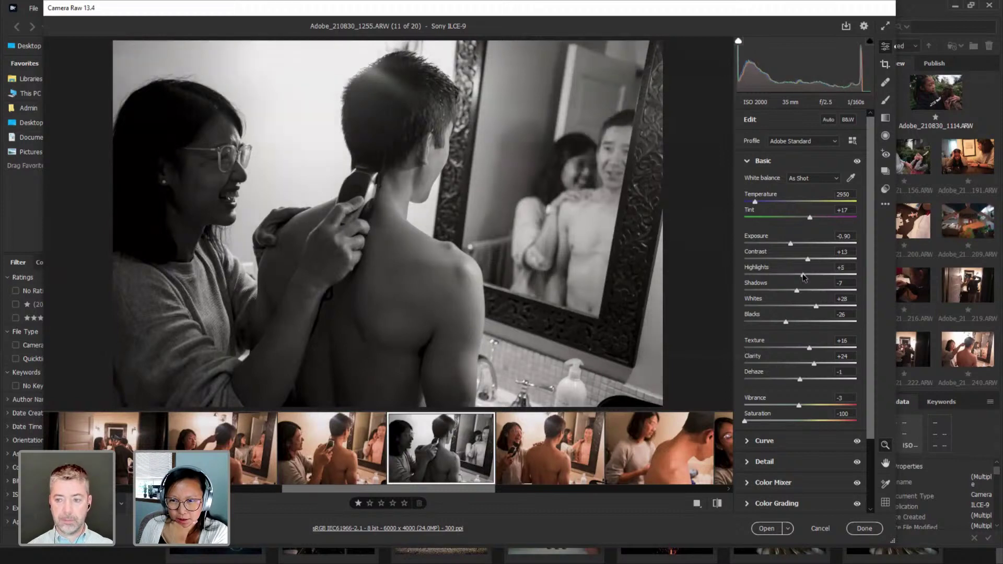
# Straighten the point curve of Adobe_210830_1255.ARW by raising its white endpoint and upper point and lowering the shadow point to input 62, output 66.
pyautogui.click(772, 441)
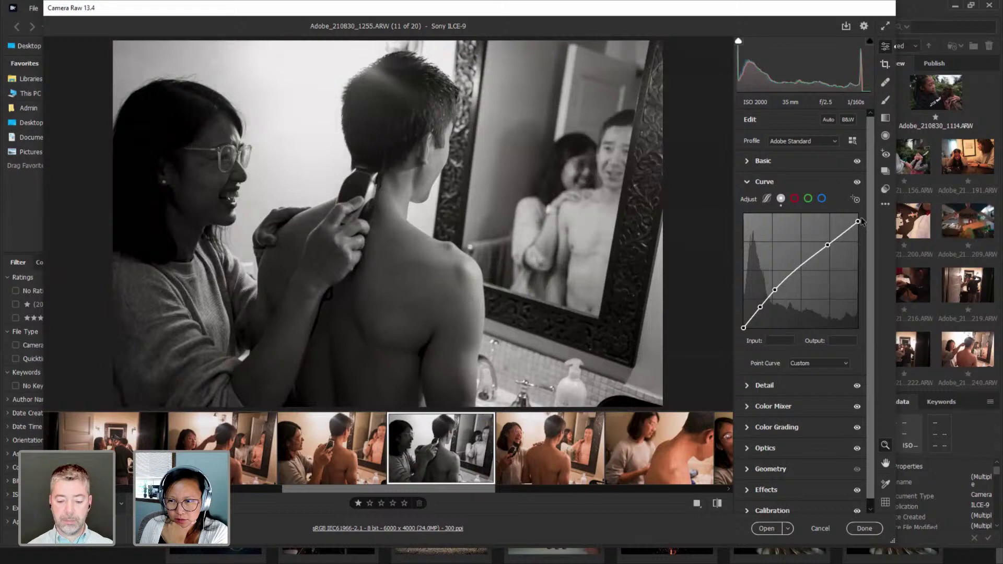
pyautogui.moveTo(859, 222); pyautogui.dragTo(857, 214)
pyautogui.moveTo(828, 245); pyautogui.dragTo(826, 241)
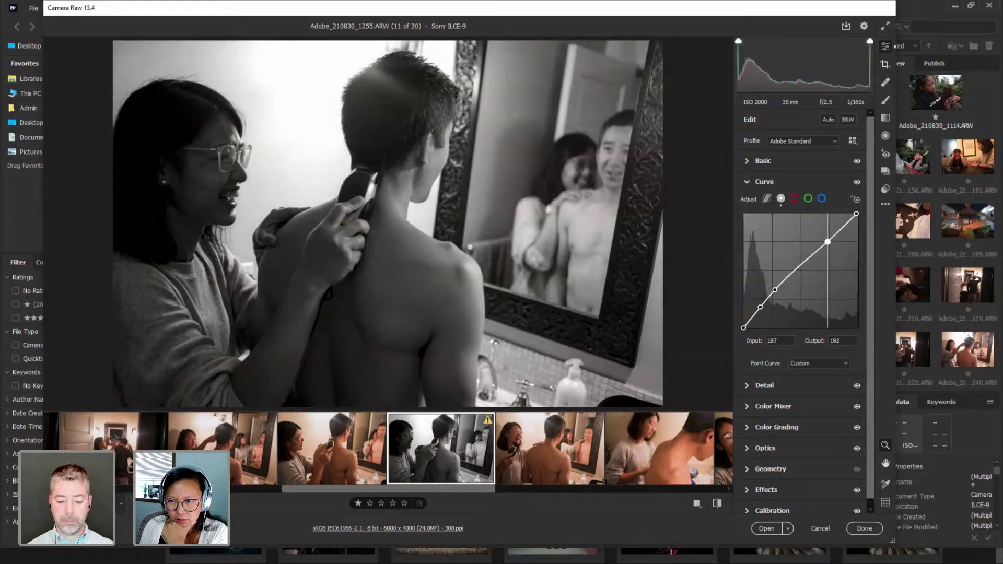
pyautogui.moveTo(774, 289)
pyautogui.mouseDown()
pyautogui.moveTo(721, 292)
pyautogui.moveTo(764, 304)
pyautogui.moveTo(772, 296)
pyautogui.mouseUp()
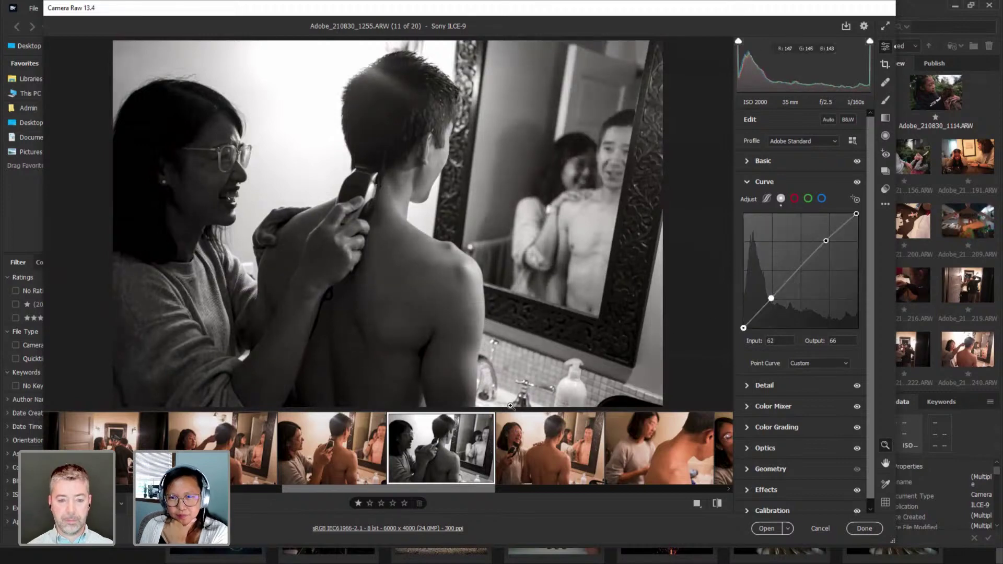
# Review the neighbouring photos and synchronize the default edit settings of black-and-white photo Adobe_210830_1255.ARW to Adobe_210830_1278.ARW.
pyautogui.click(331, 481)
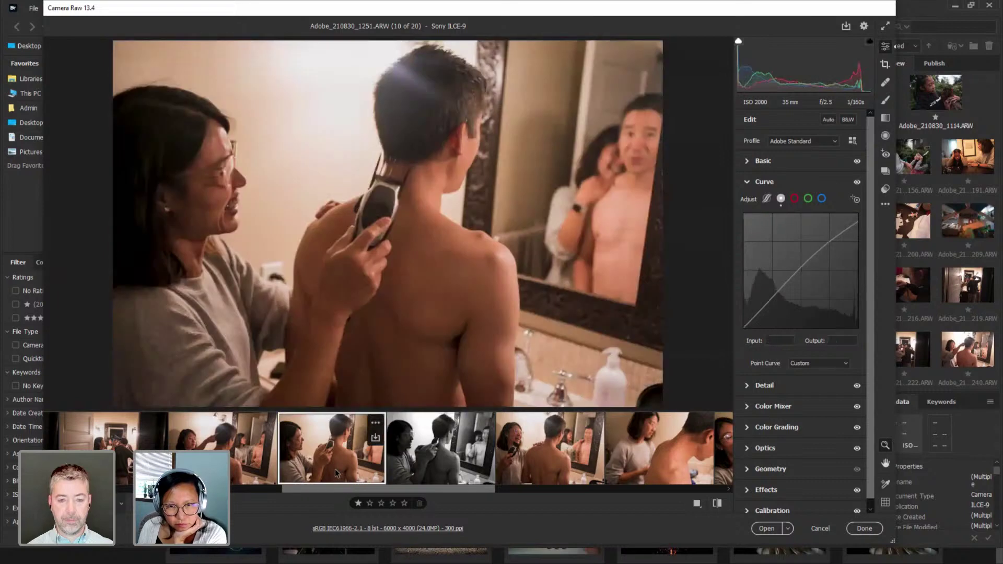
pyautogui.click(562, 447)
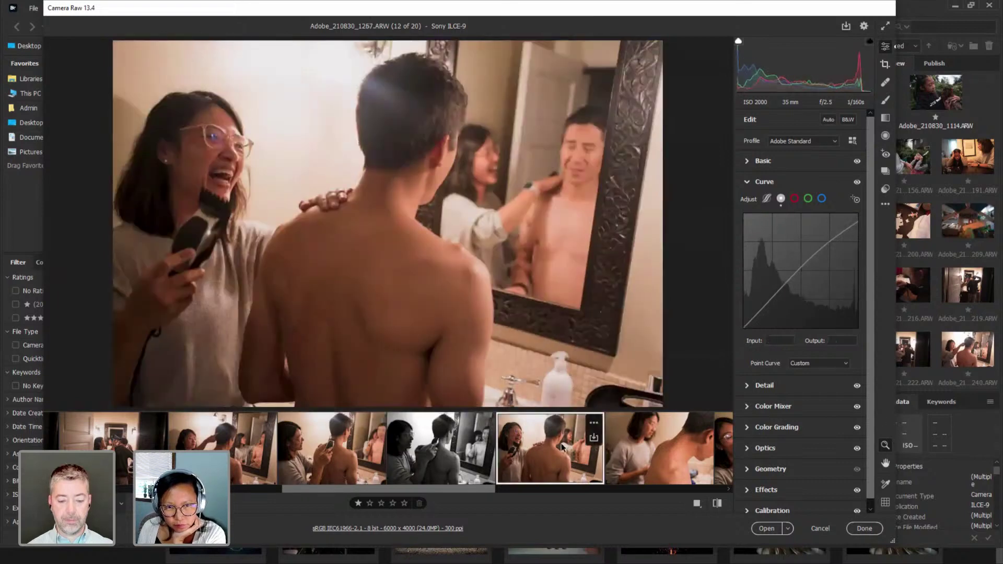
pyautogui.click(637, 454)
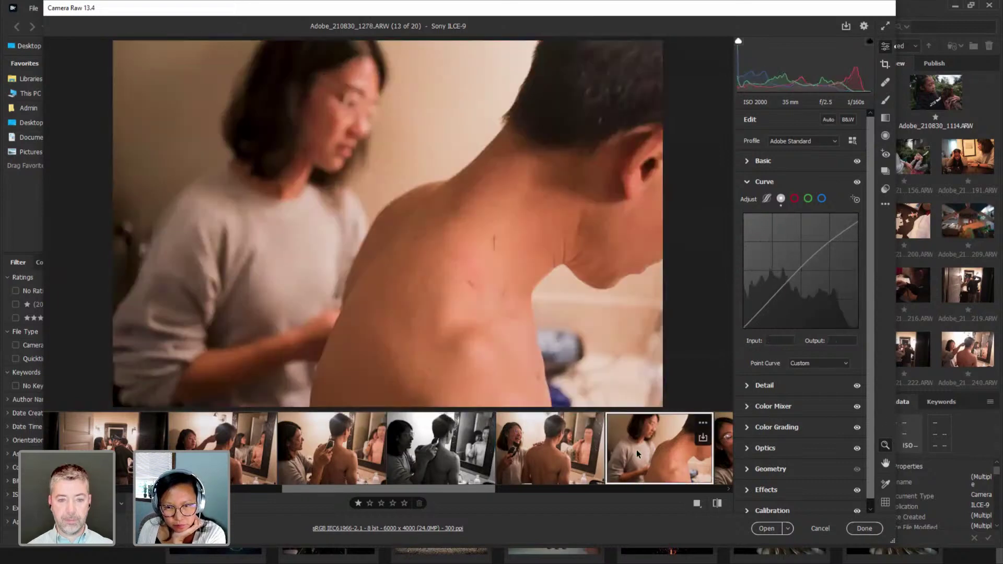
pyautogui.press('Left')
pyautogui.press('Left')
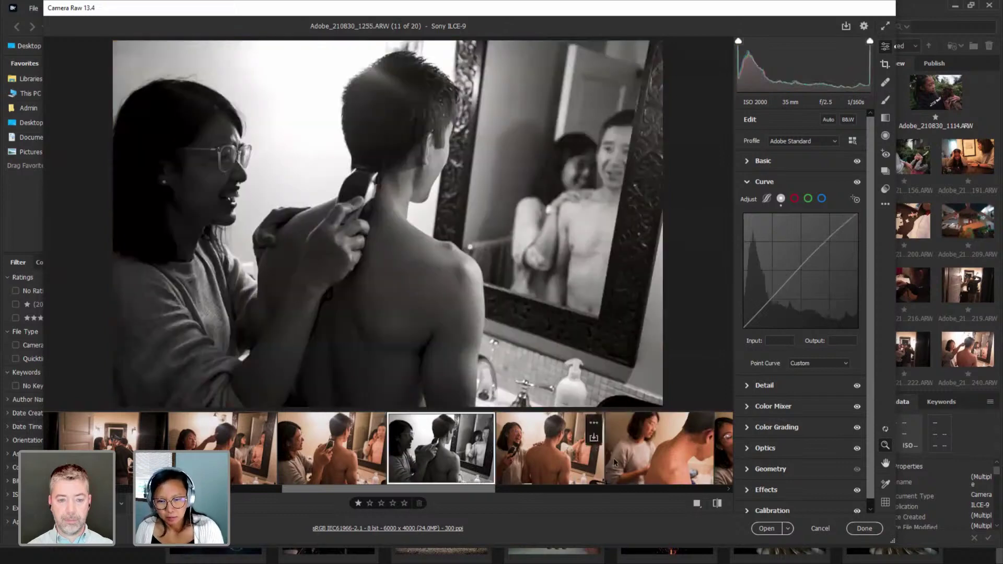
pyautogui.keyDown('ctrl'); pyautogui.click(652, 460); pyautogui.keyUp('ctrl')
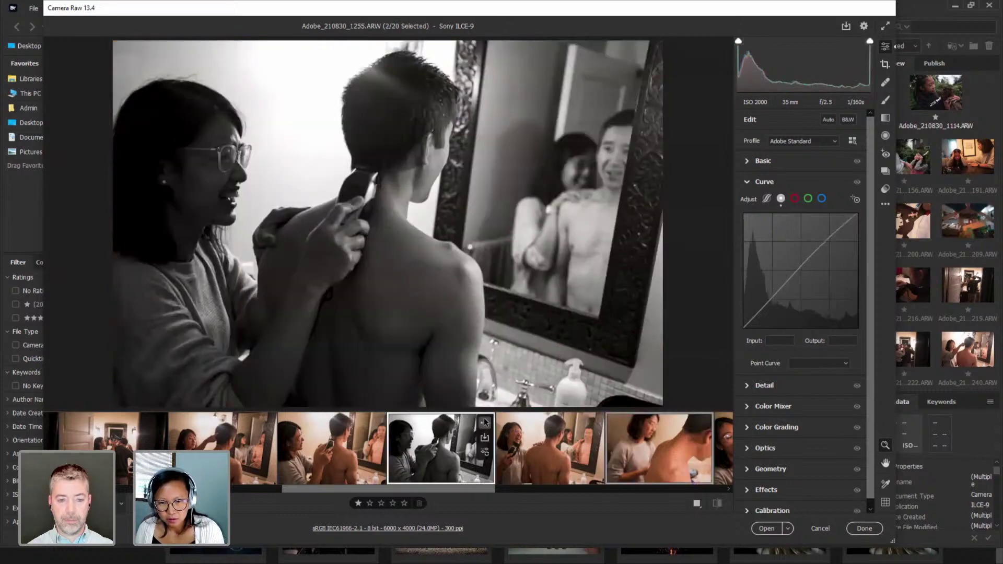
pyautogui.rightClick(484, 422)
pyautogui.click(502, 327)
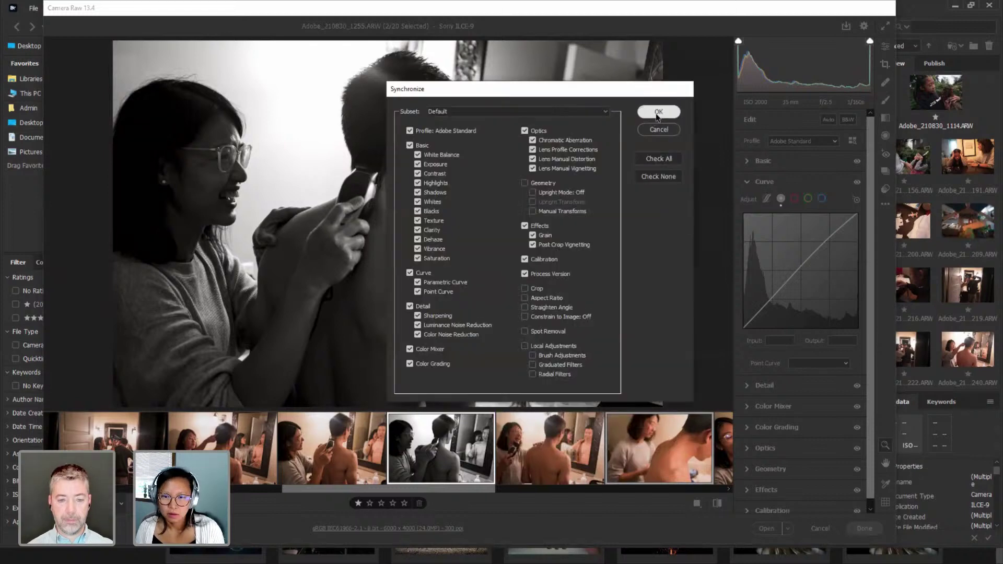
pyautogui.click(657, 113)
pyautogui.click(641, 470)
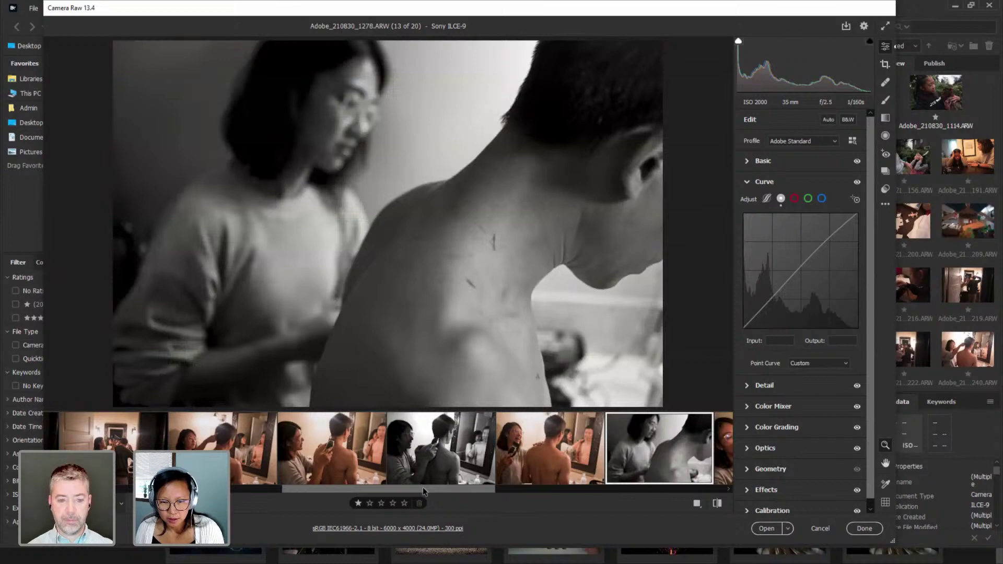
# Synchronize the default edit settings of black-and-white photo Adobe_210830_1278.ARW to Adobe_210830_1288.ARW.
pyautogui.moveTo(425, 491); pyautogui.dragTo(586, 504)
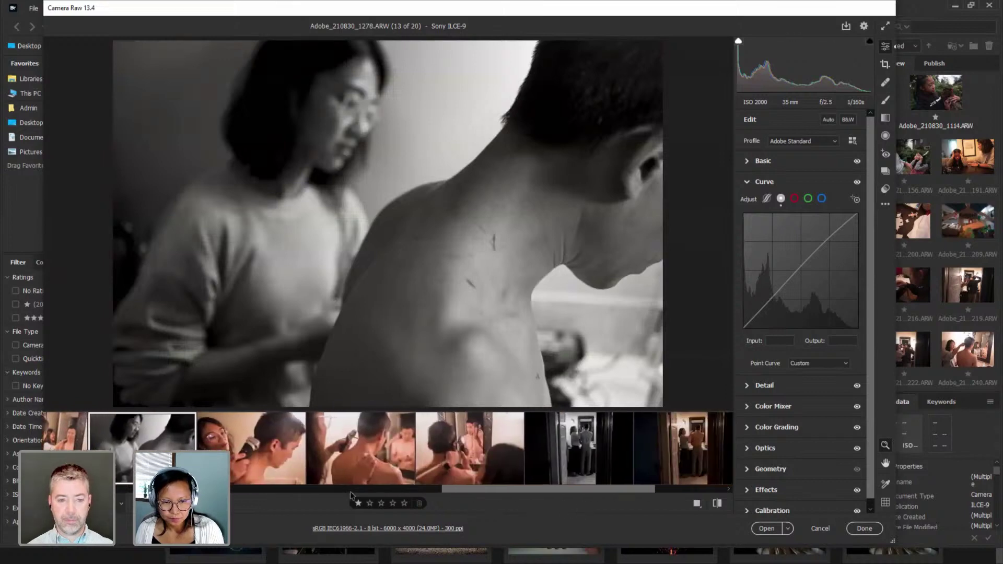
pyautogui.click(251, 454)
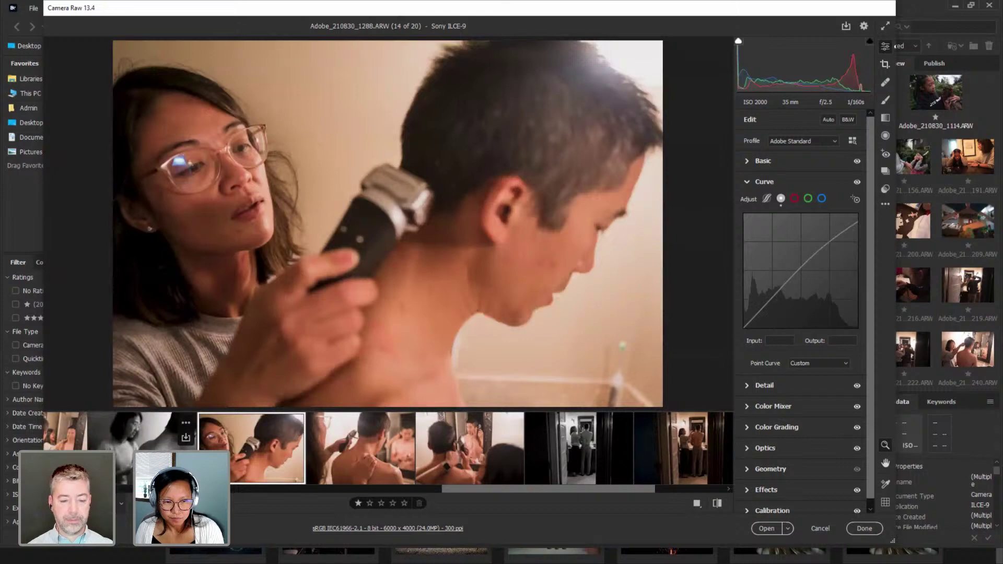
pyautogui.press('Left')
pyautogui.keyDown('ctrl'); pyautogui.click(247, 461); pyautogui.keyUp('ctrl')
pyautogui.rightClick(181, 421)
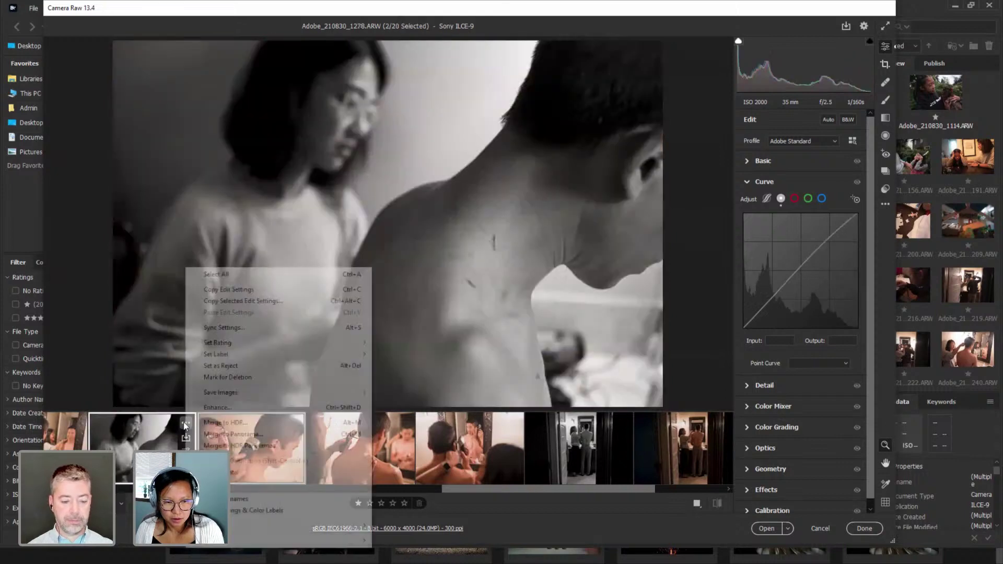
pyautogui.click(225, 328)
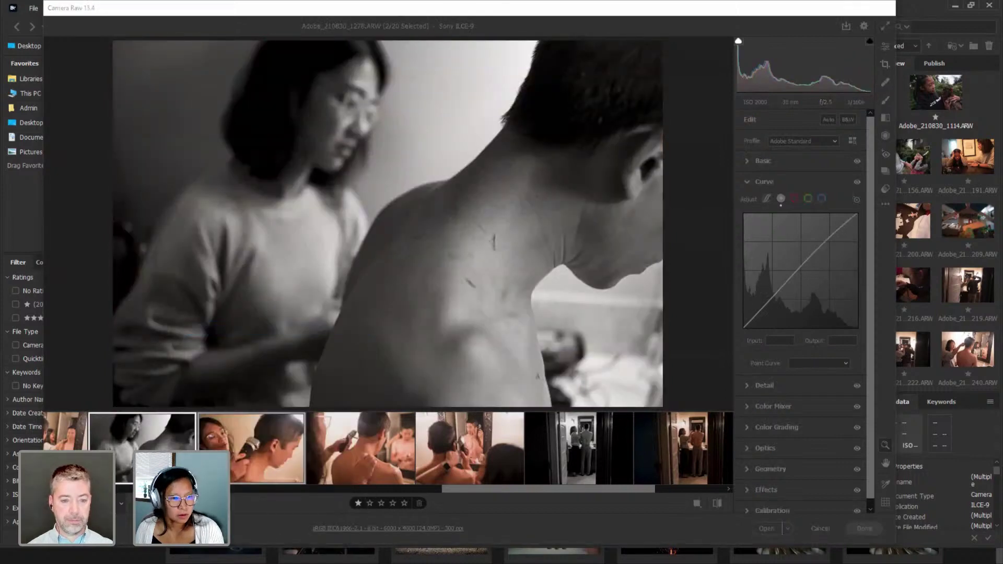
pyautogui.click(563, 112)
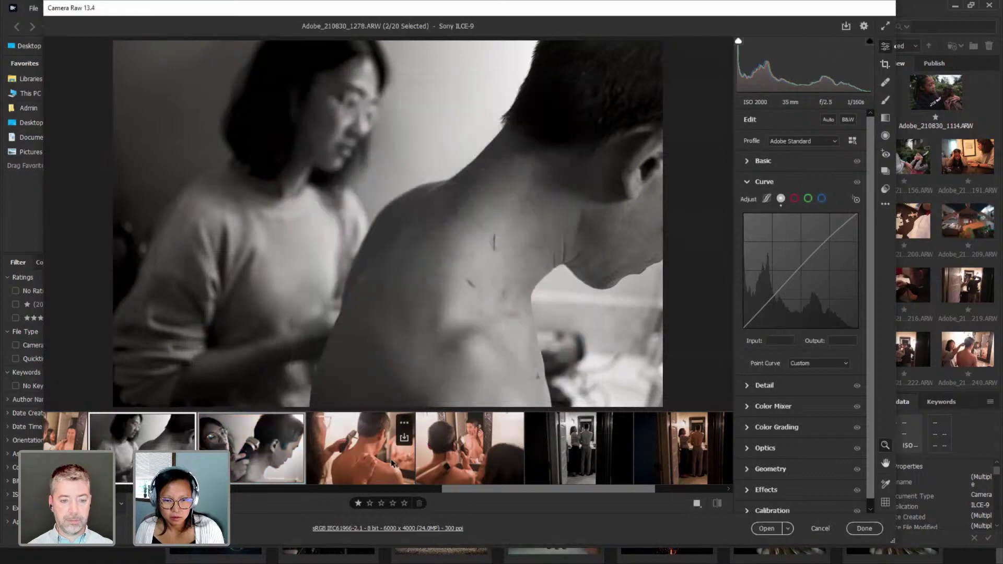
# Set the Exposure of the mirror photo Adobe_210830_1312.ARW to -0.75.
pyautogui.click(380, 472)
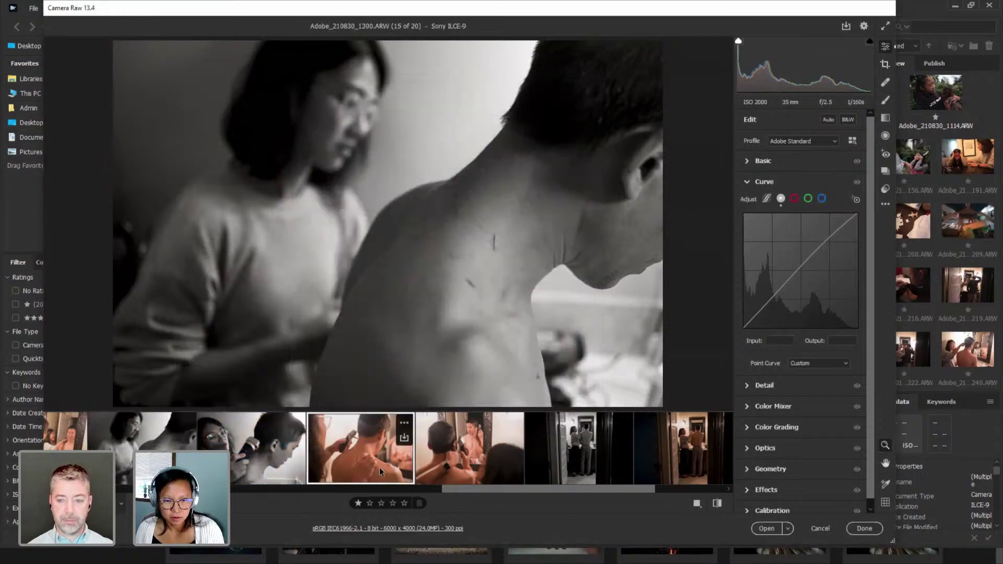
pyautogui.click(447, 469)
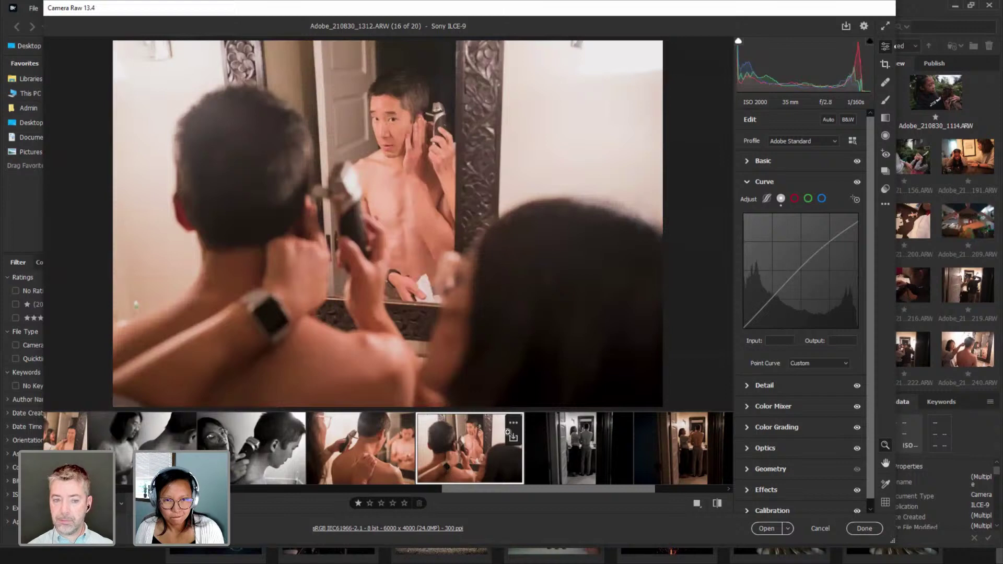
pyautogui.click(799, 162)
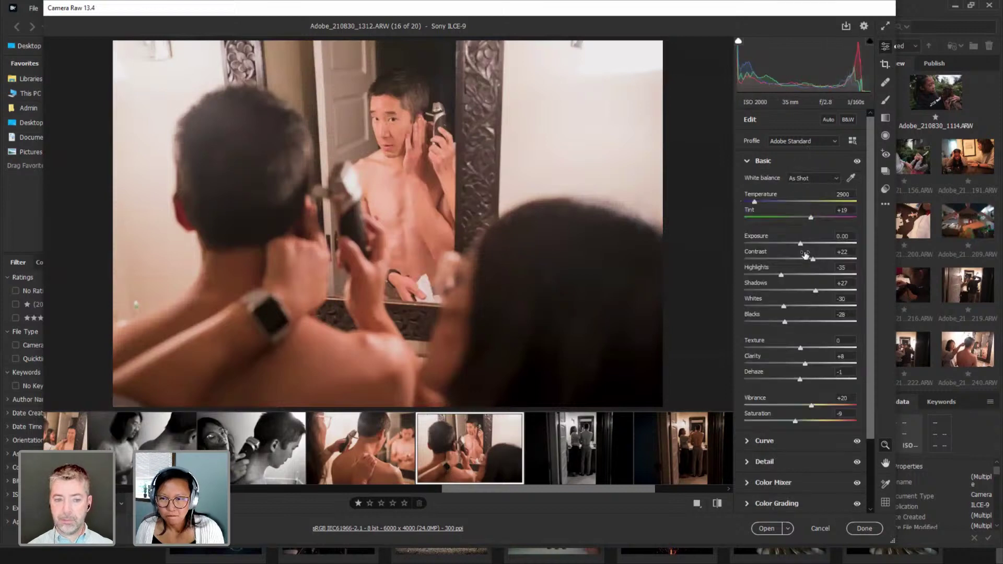
pyautogui.moveTo(796, 246); pyautogui.dragTo(793, 246)
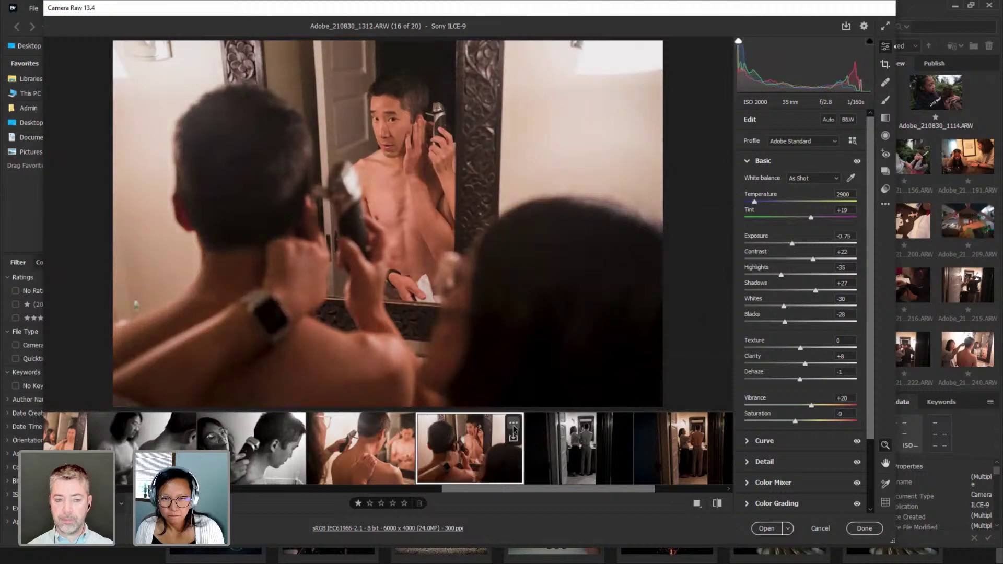
# Synchronize the default edit settings of black-and-white photo Adobe_210830_1288.ARW to Adobe_210830_1300.ARW.
pyautogui.click(363, 457)
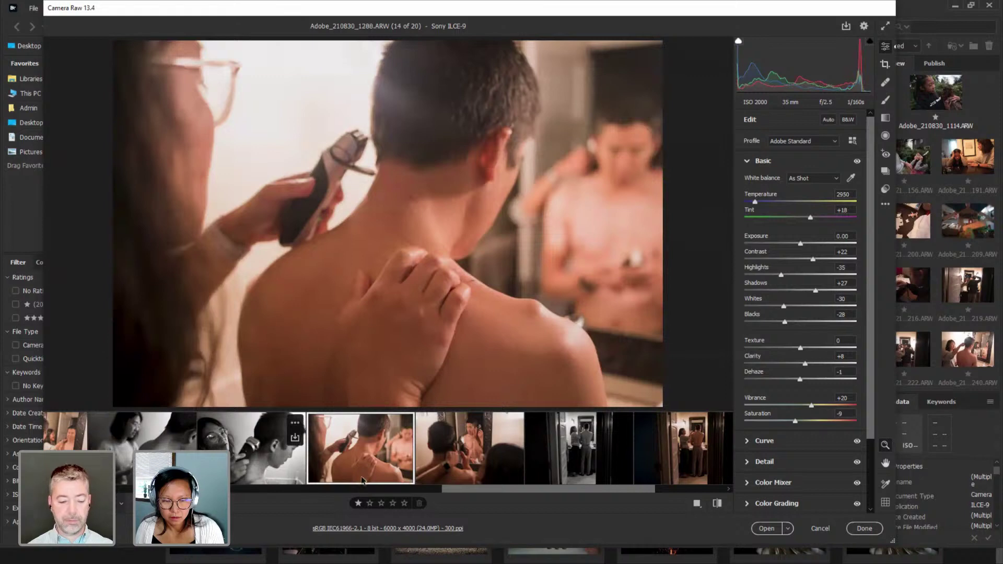
pyautogui.keyDown('ctrl'); pyautogui.click(265, 469); pyautogui.keyUp('ctrl')
pyautogui.rightClick(296, 458)
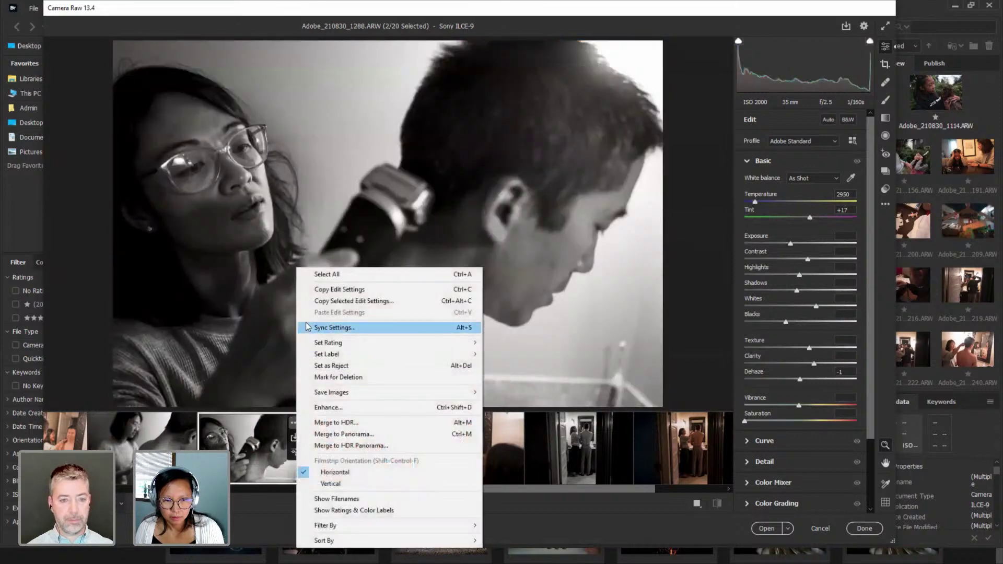
pyautogui.click(334, 328)
pyautogui.click(417, 126)
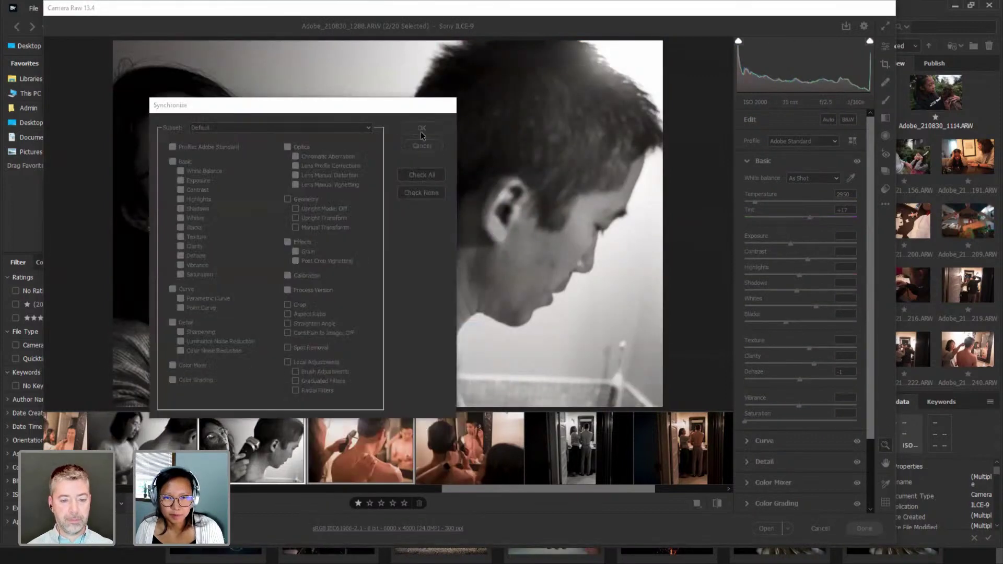
pyautogui.click(355, 471)
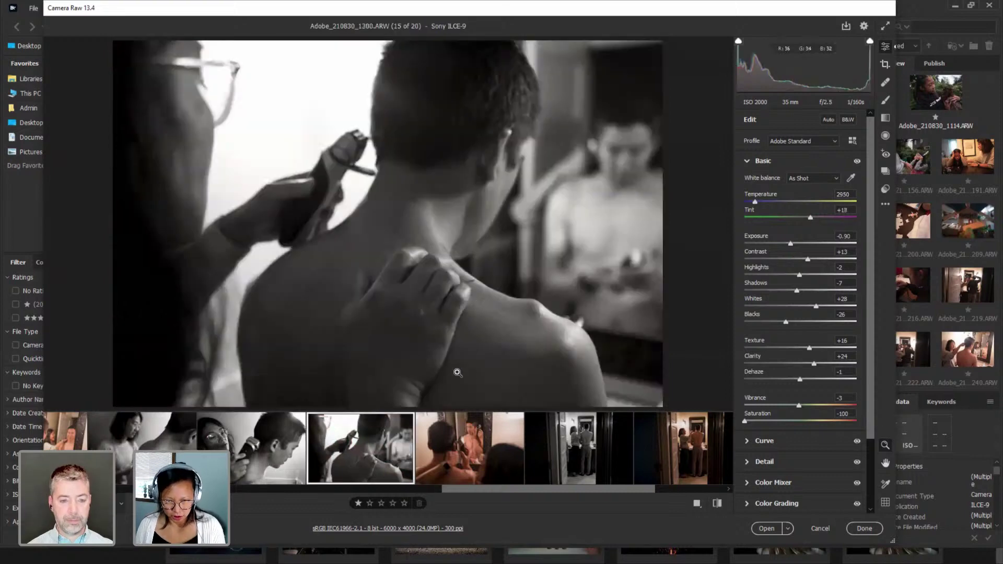
# Set the Exposure of Adobe_210830_1333.ARW to -0.65 and that of Adobe_210830_1338.ARW to -0.40.
pyautogui.scroll(-3, 496, 491)
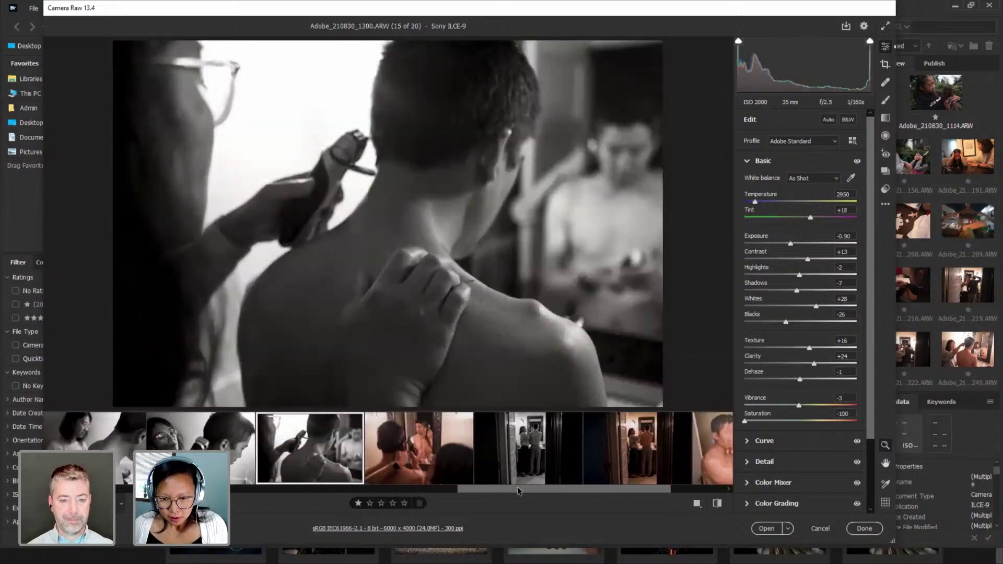
pyautogui.click(570, 467)
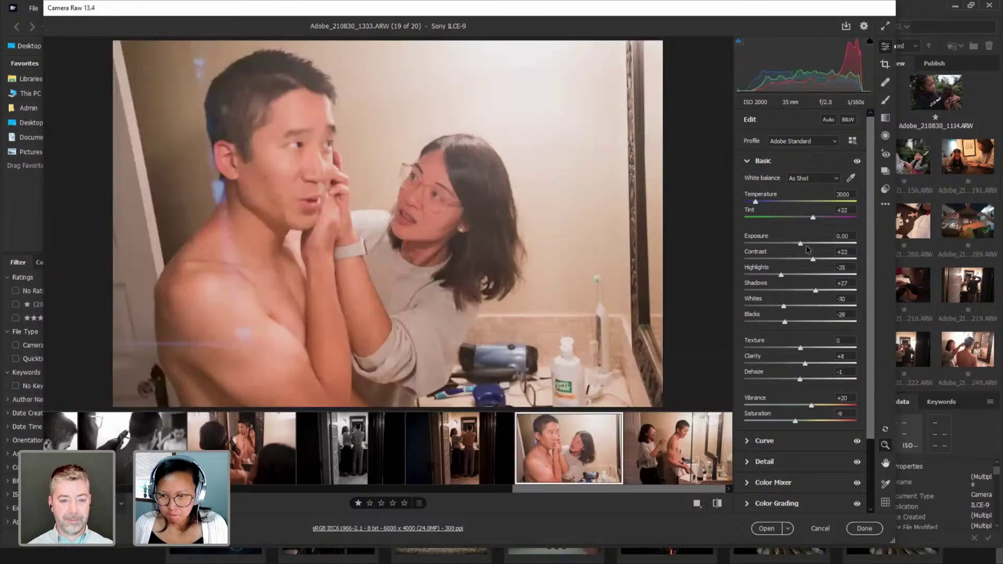
pyautogui.moveTo(803, 244); pyautogui.dragTo(793, 244)
pyautogui.press('Right')
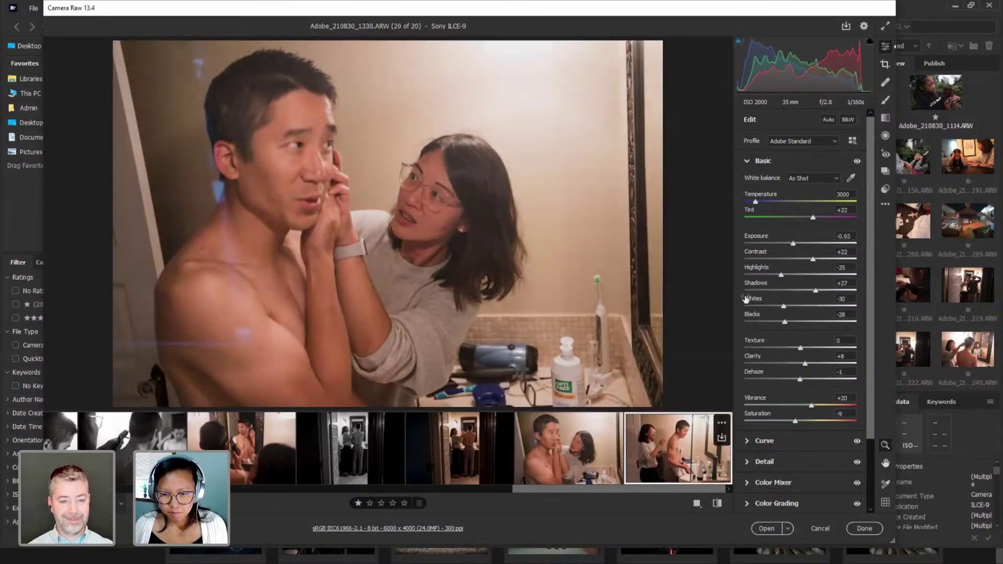
pyautogui.moveTo(802, 246); pyautogui.dragTo(795, 246)
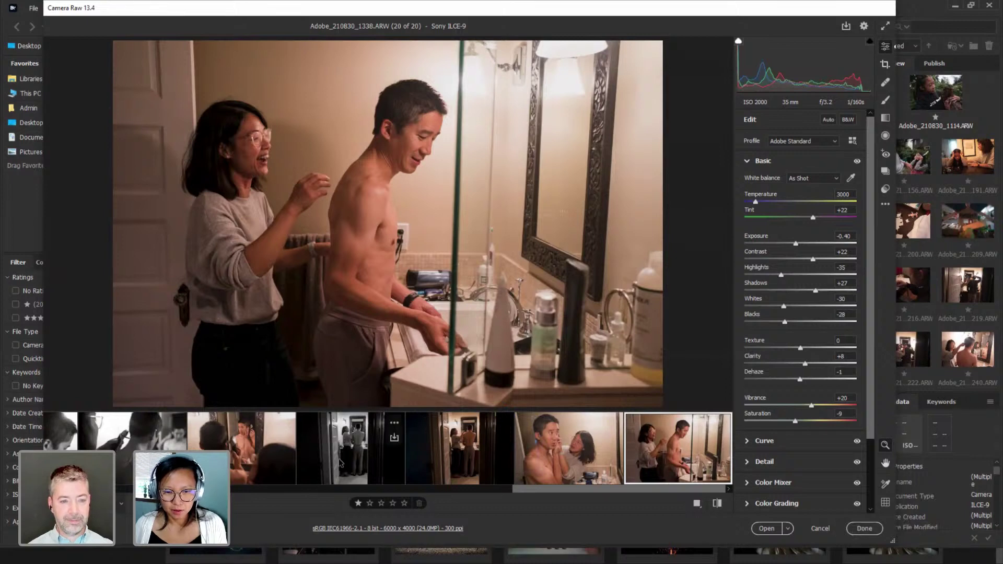
# Synchronize the default edit settings of black-and-white photo Adobe_210830_1300.ARW to Adobe_210830_1338.ARW and finish editing this batch.
pyautogui.click(350, 444)
pyautogui.click(130, 439)
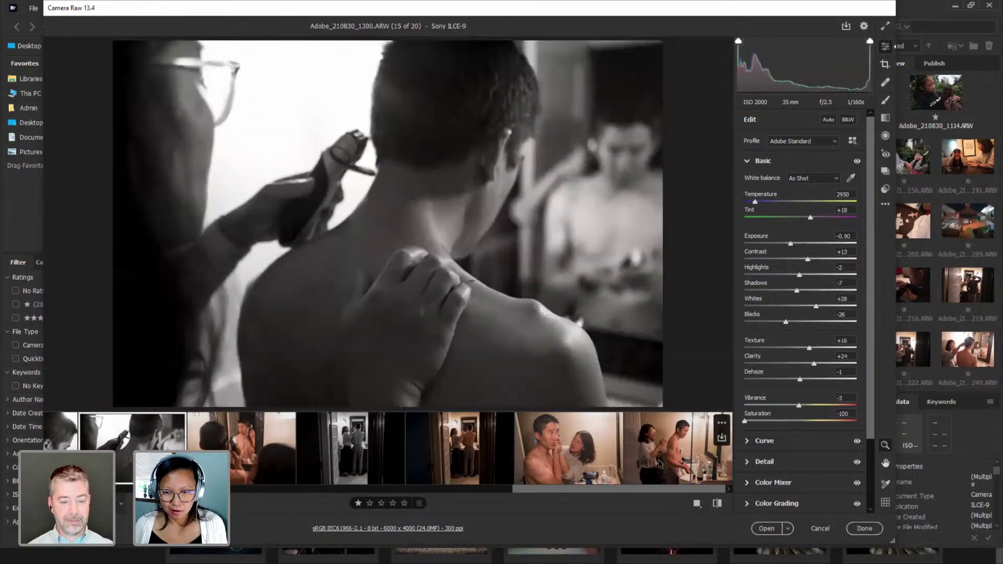
pyautogui.keyDown('ctrl'); pyautogui.click(679, 450); pyautogui.keyUp('ctrl')
pyautogui.click(176, 426)
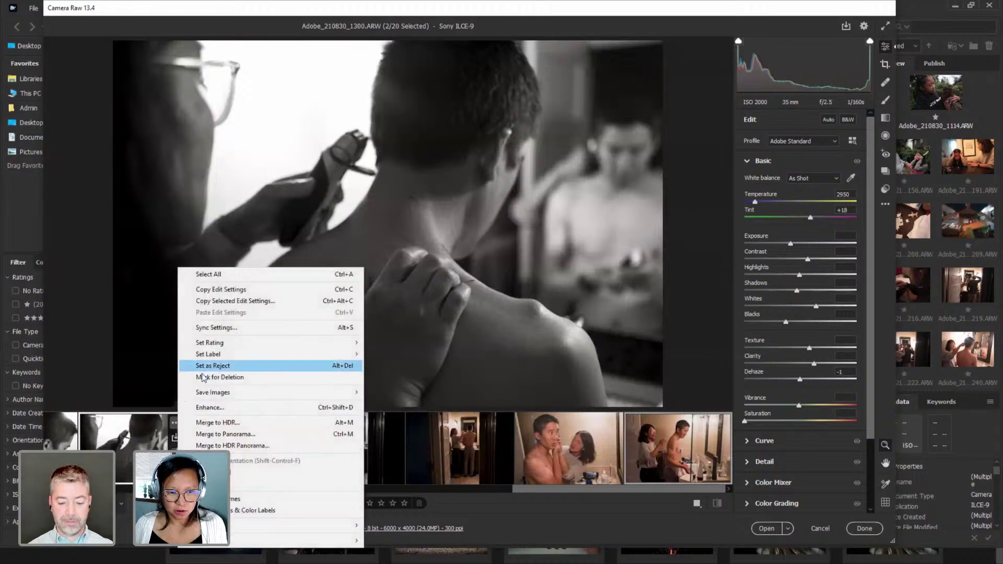
pyautogui.click(220, 328)
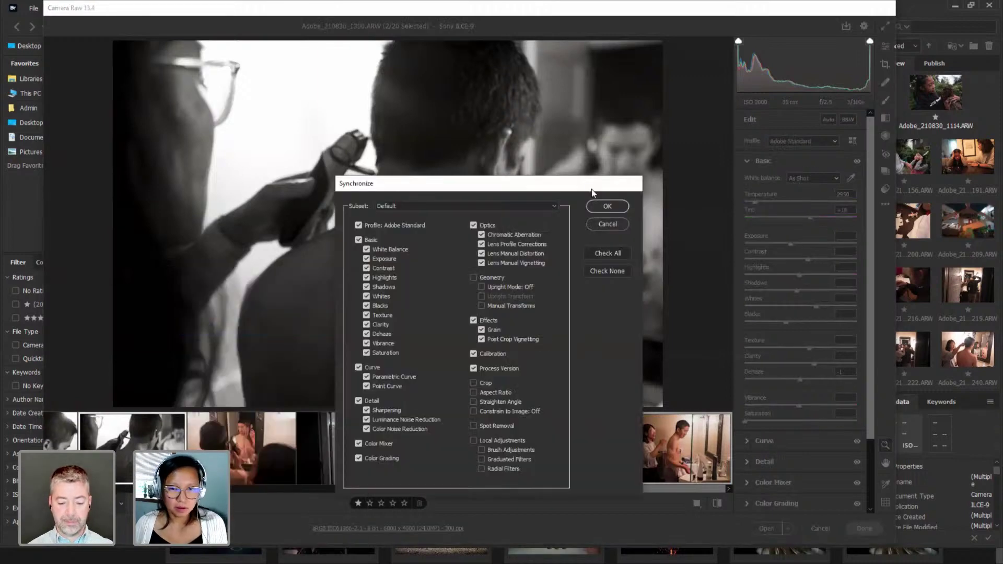
pyautogui.click(602, 207)
pyautogui.click(672, 464)
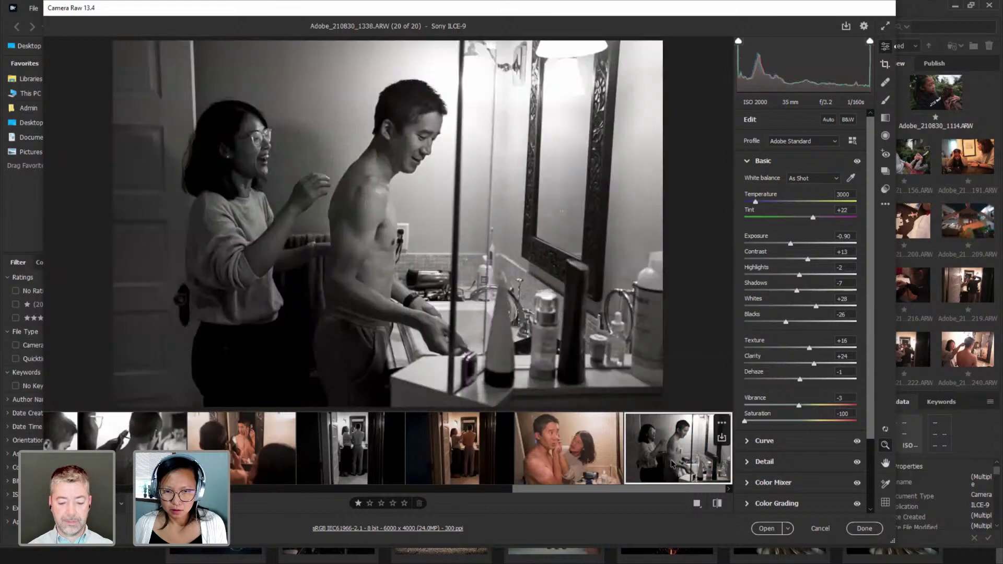
pyautogui.click(864, 528)
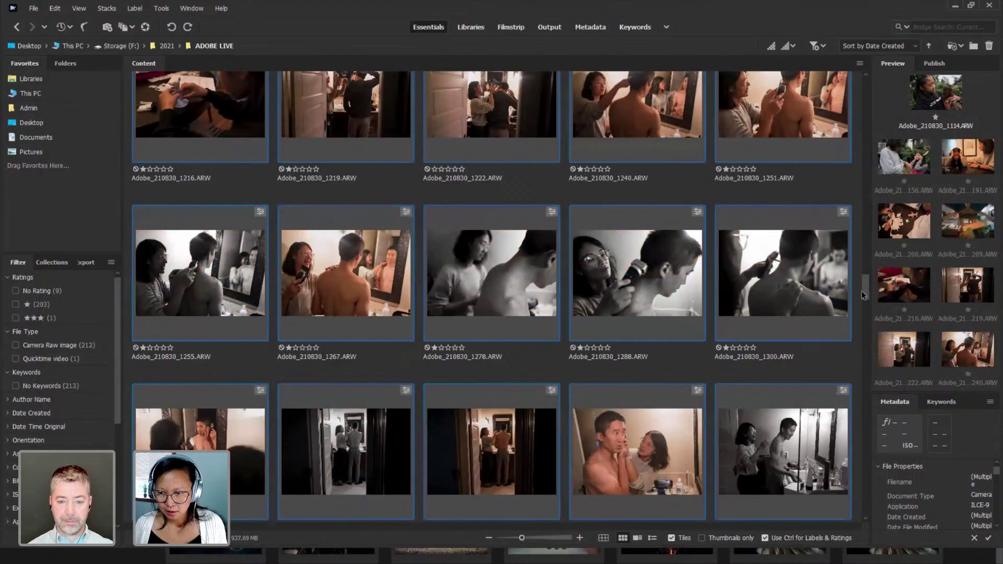
# Select the next 15 photos in Bridge, starting at Adobe_210830_1347.ARW, and open them together in Camera Raw.
pyautogui.moveTo(865, 293); pyautogui.dragTo(876, 317)
pyautogui.moveTo(125, 233); pyautogui.dragTo(805, 519)
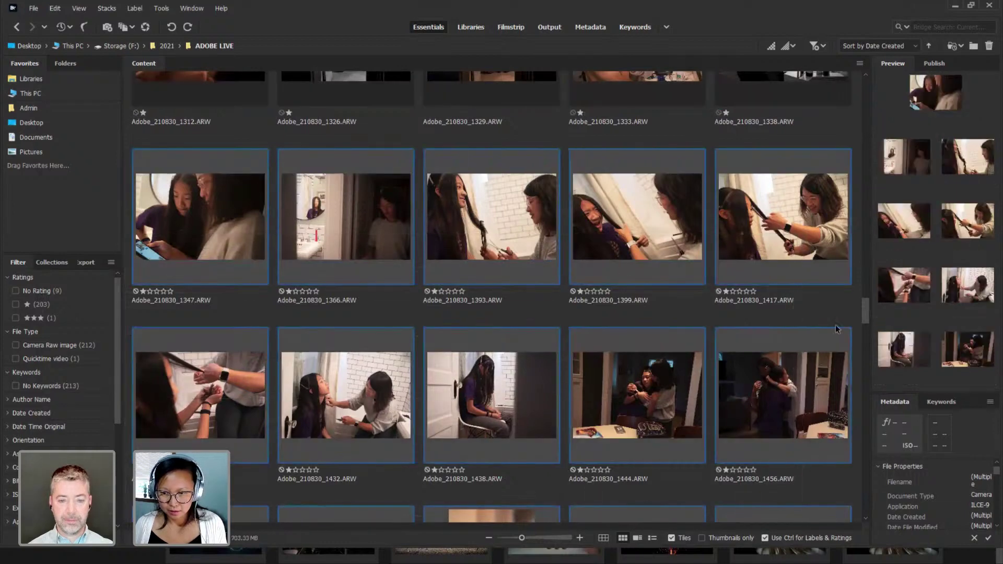
pyautogui.moveTo(866, 316); pyautogui.dragTo(843, 309)
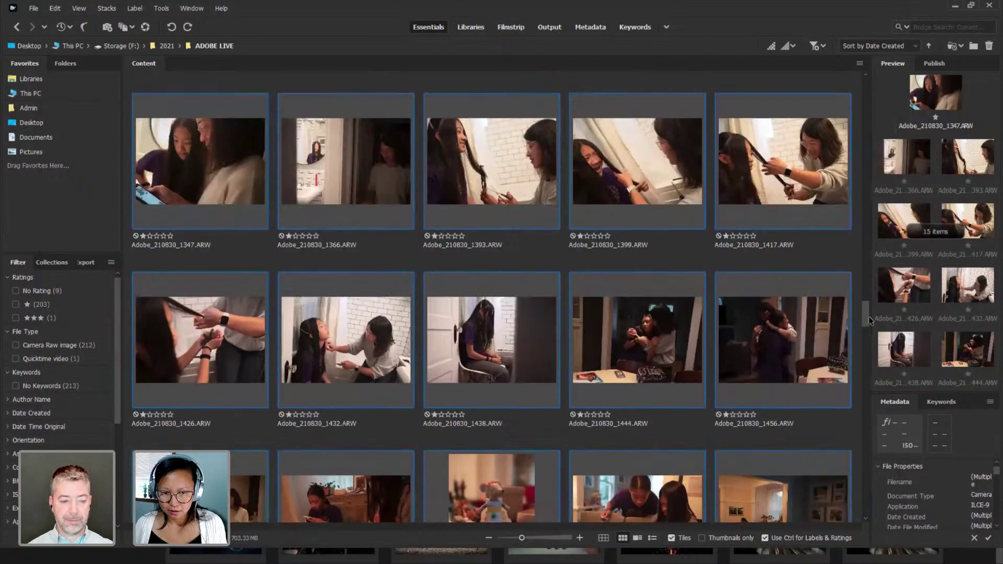
pyautogui.rightClick(584, 169)
pyautogui.click(600, 174)
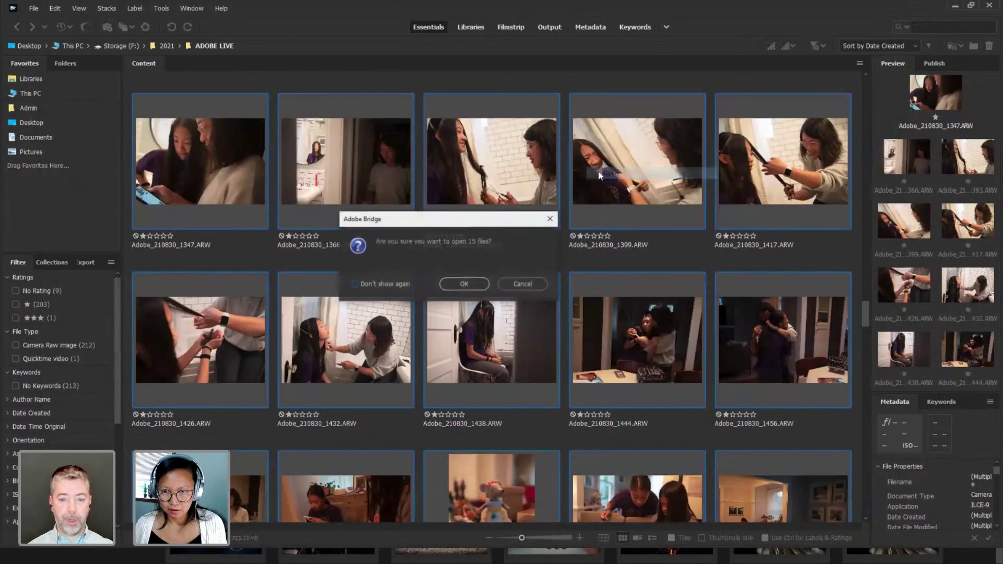
pyautogui.click(473, 283)
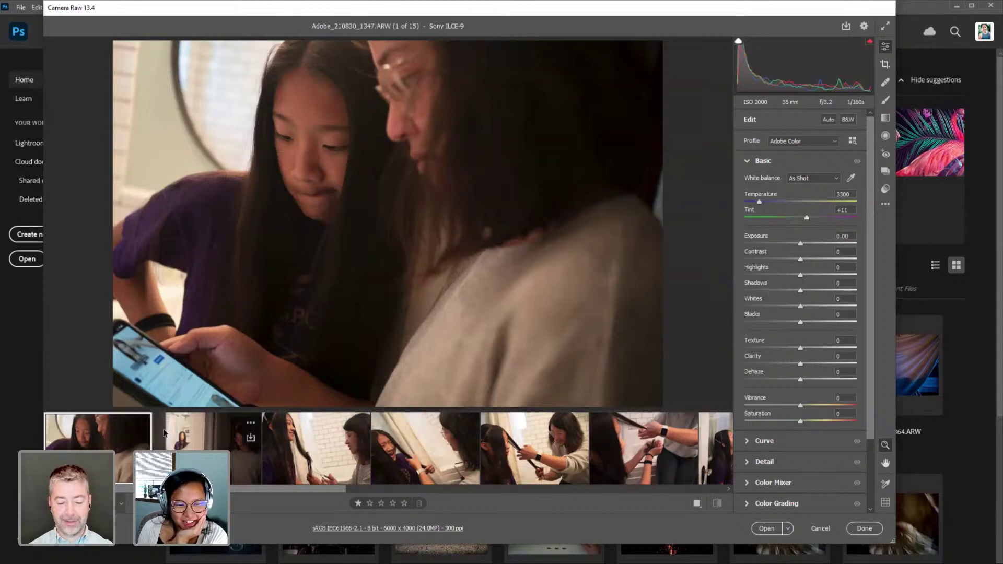
# Apply the custom -Doc preset to all 15 opened photos.
pyautogui.rightClick(147, 434)
pyautogui.click(192, 275)
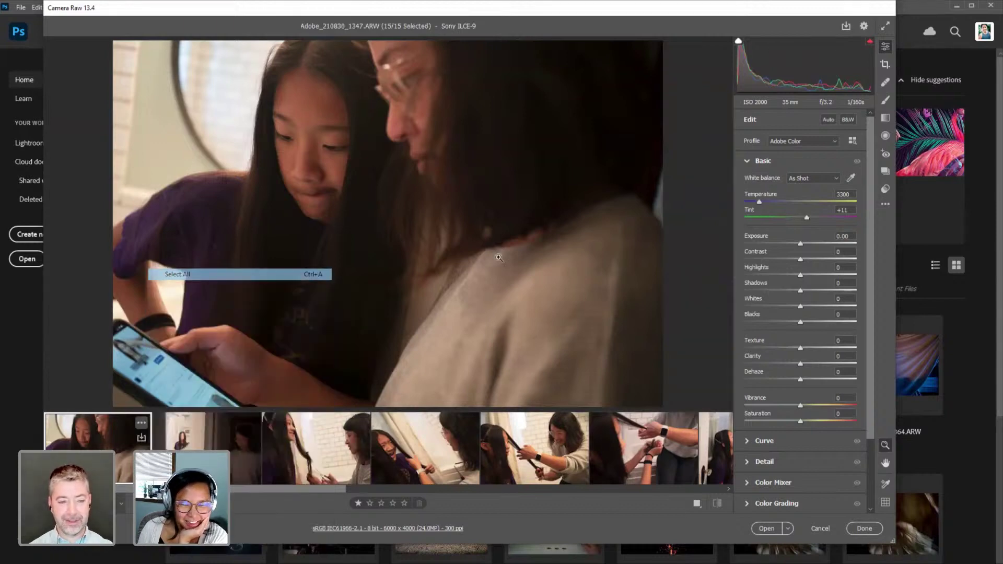
pyautogui.click(884, 189)
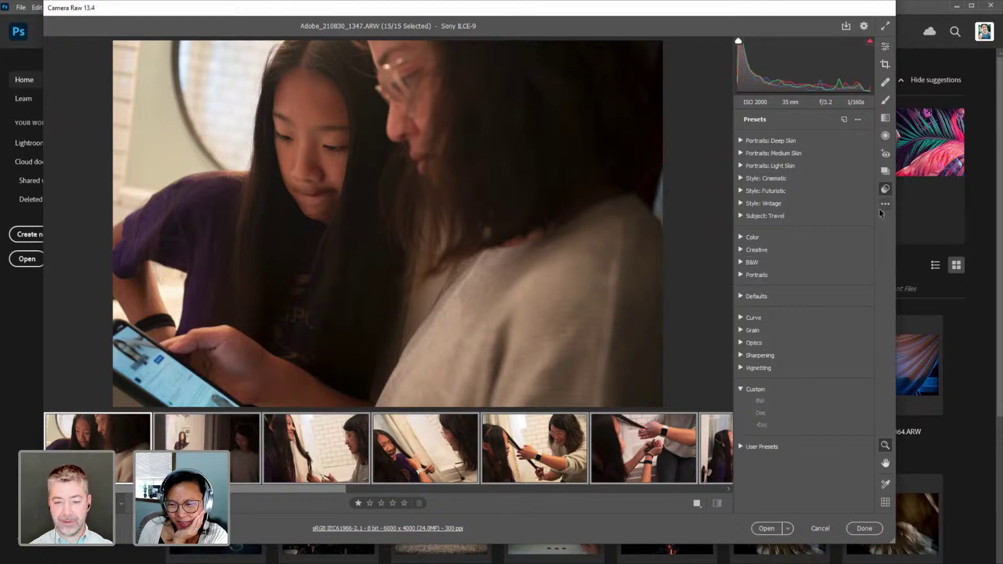
pyautogui.click(765, 424)
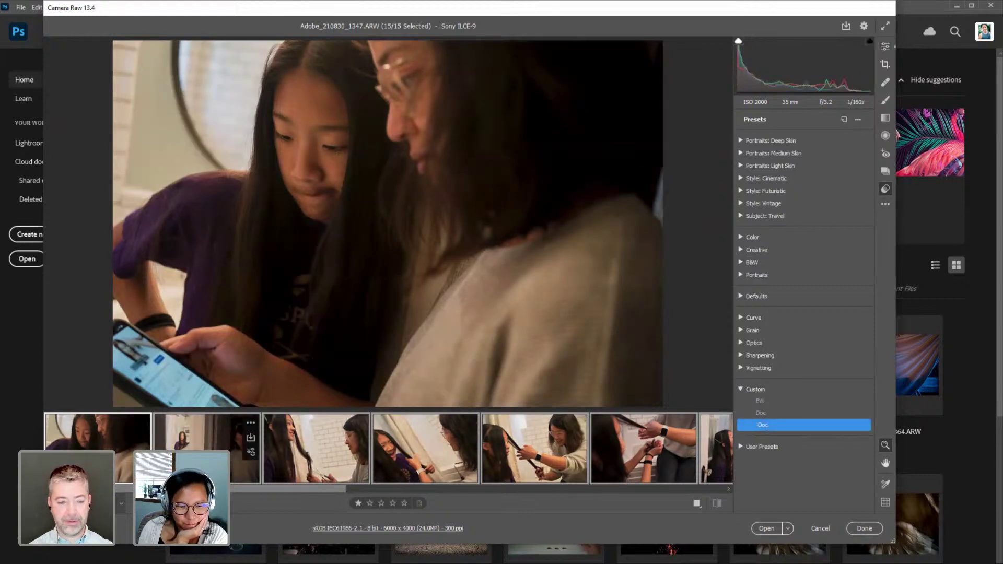
# Straighten Adobe_210830_1366.ARW by rotating its crop to an angle of -1.24.
pyautogui.click(207, 448)
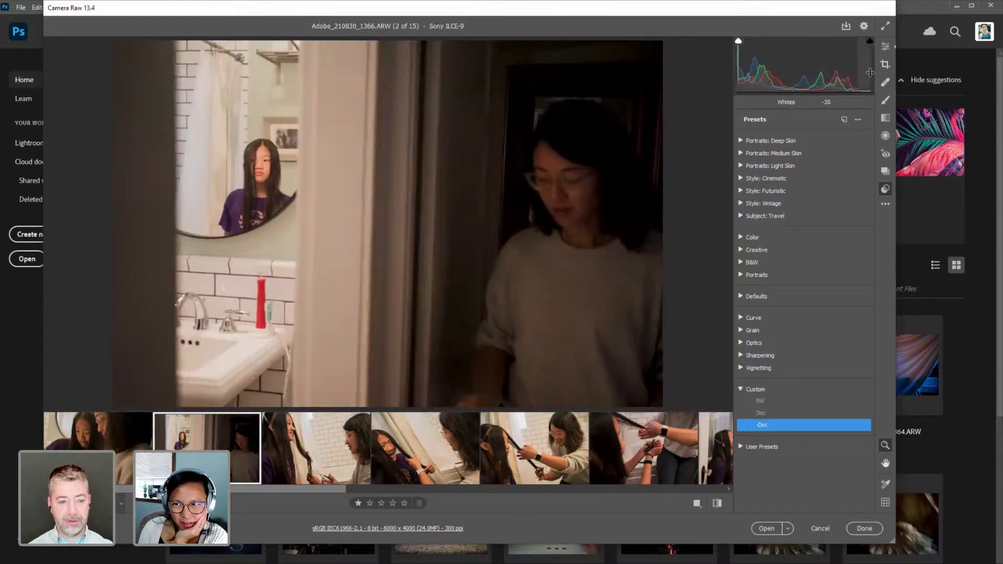
pyautogui.press('c')
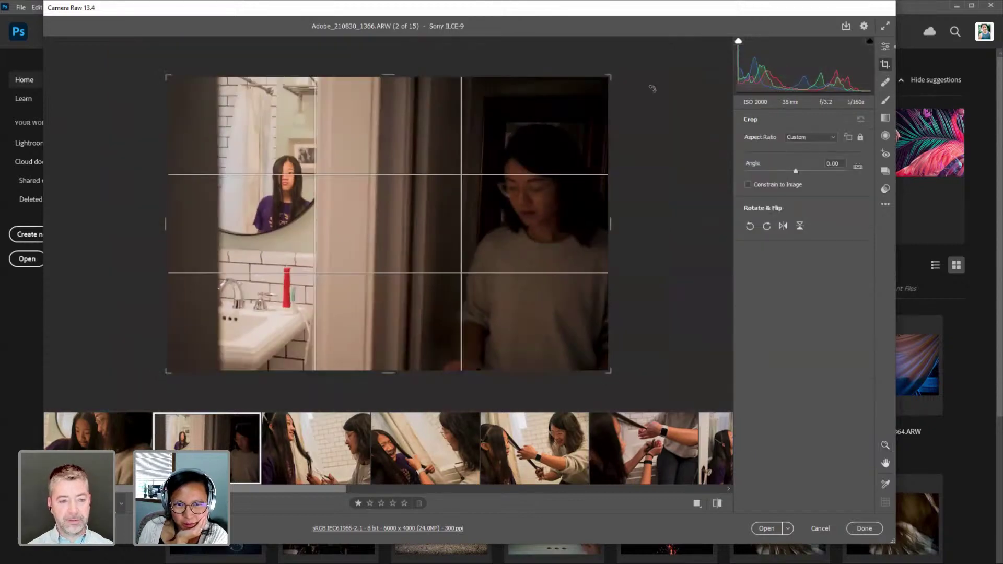
pyautogui.moveTo(652, 89); pyautogui.dragTo(656, 80)
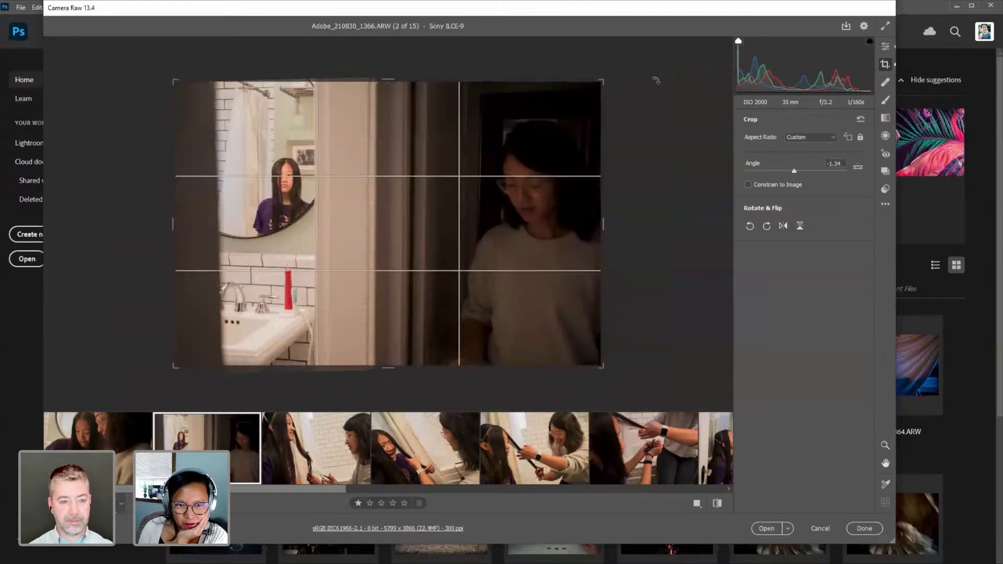
pyautogui.press('Return')
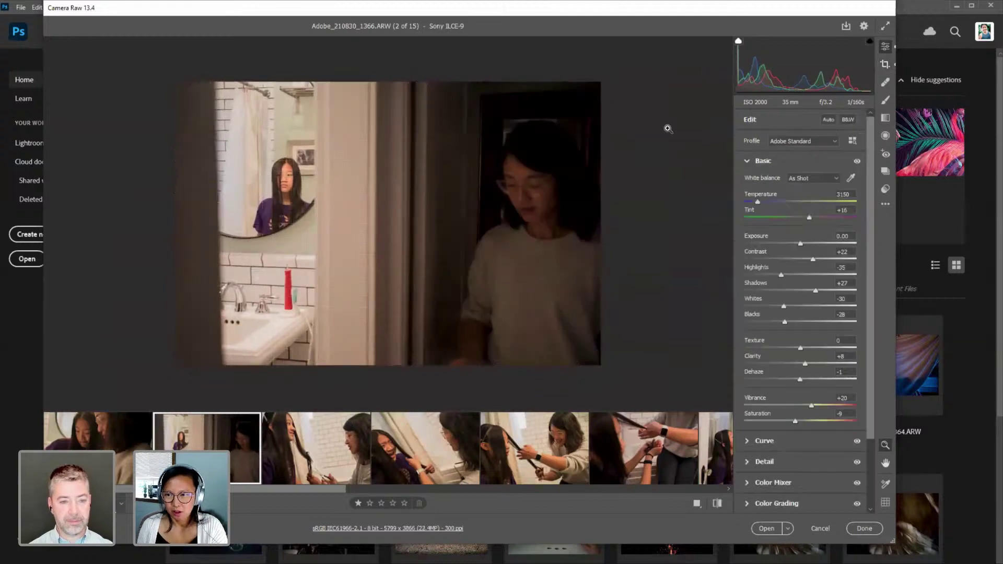
# Apply the custom BW preset to Adobe_210830_1366.ARW and set its Exposure to -0.75.
pyautogui.click(886, 189)
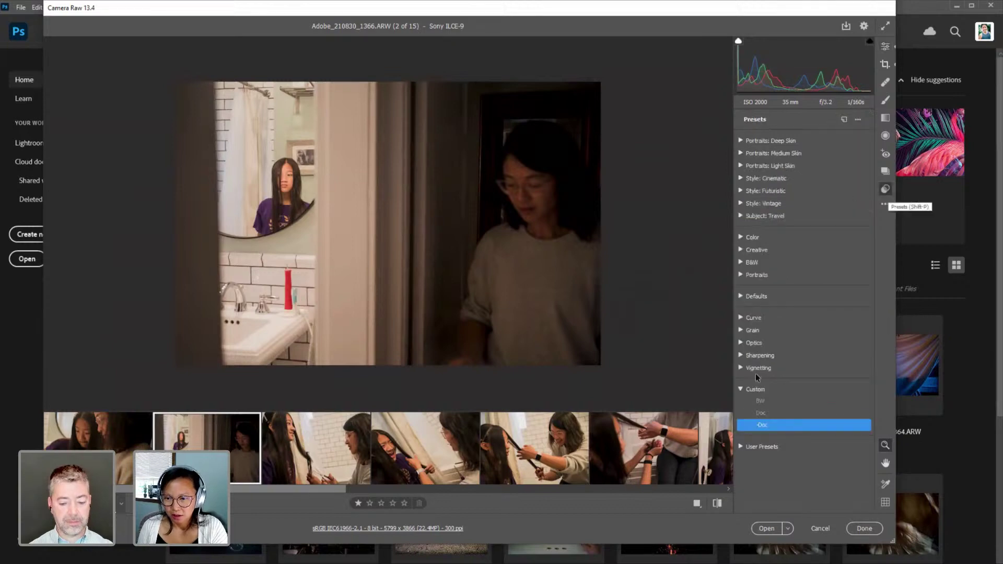
pyautogui.click(759, 402)
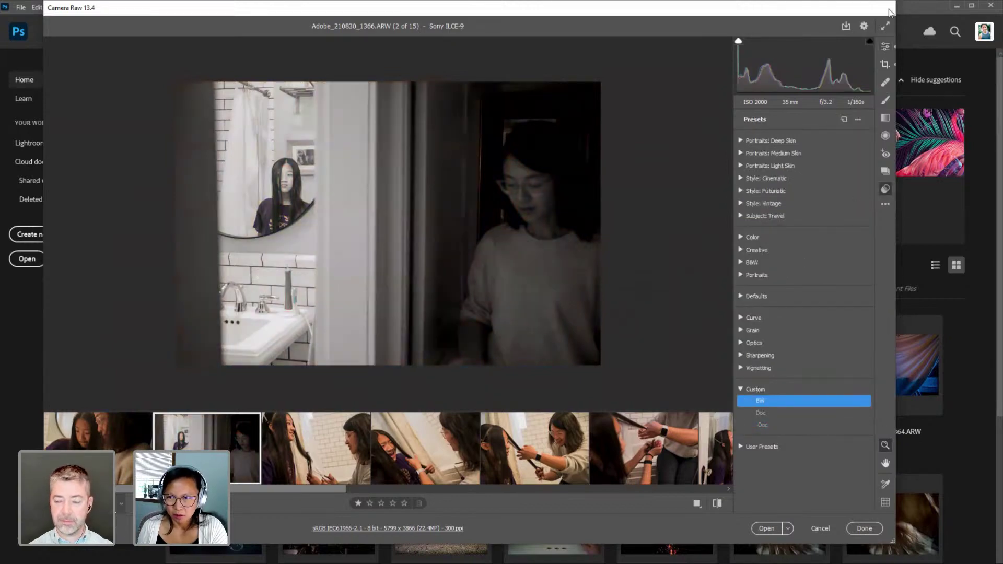
pyautogui.click(885, 47)
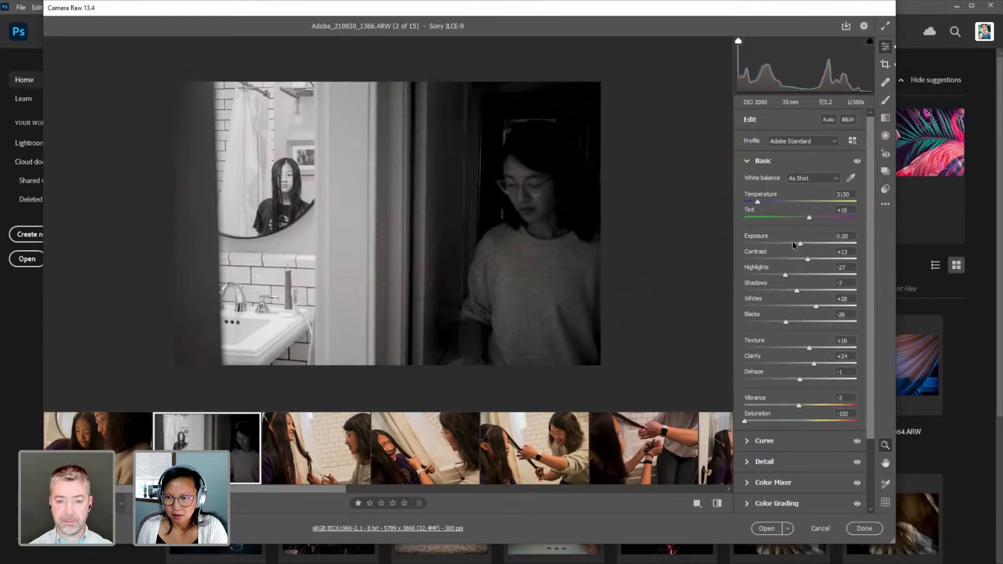
pyautogui.click(794, 244)
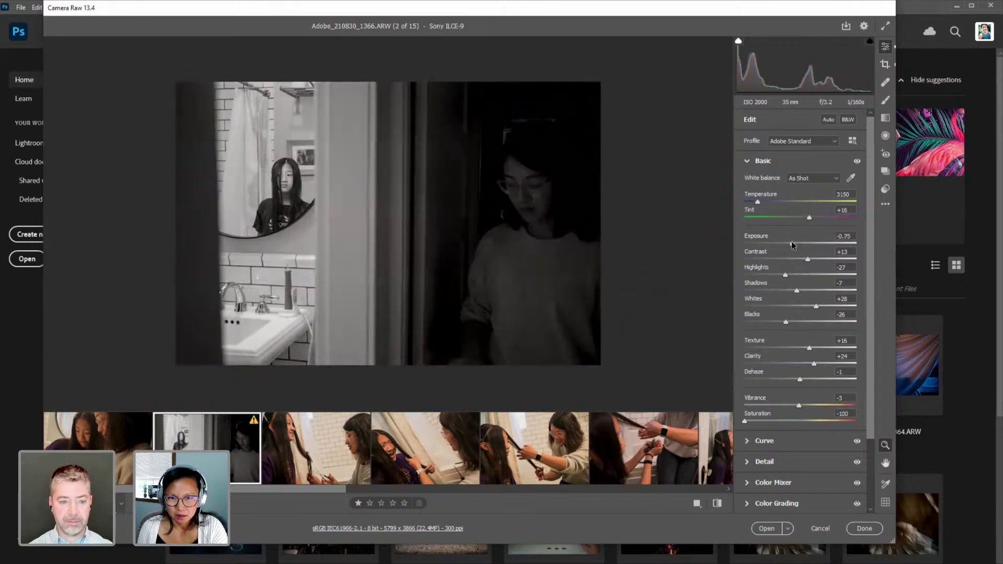
# Brush over the woman's face in the dark doorway with Exposure +0.45, Contrast +3, Highlights +6, Shadows +5, and set the brush Size to 43, Feather to 82.
pyautogui.press('k')
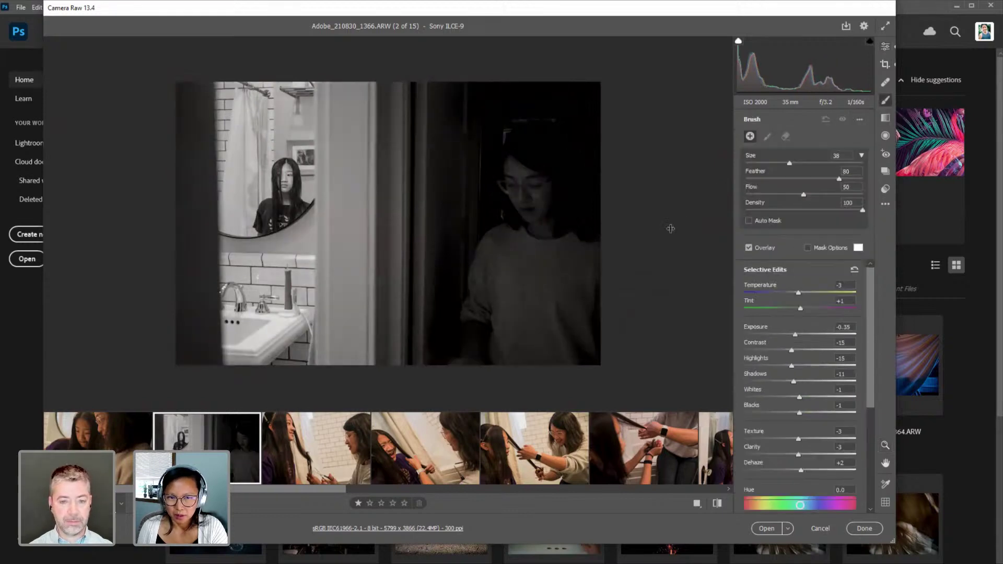
pyautogui.click(802, 335)
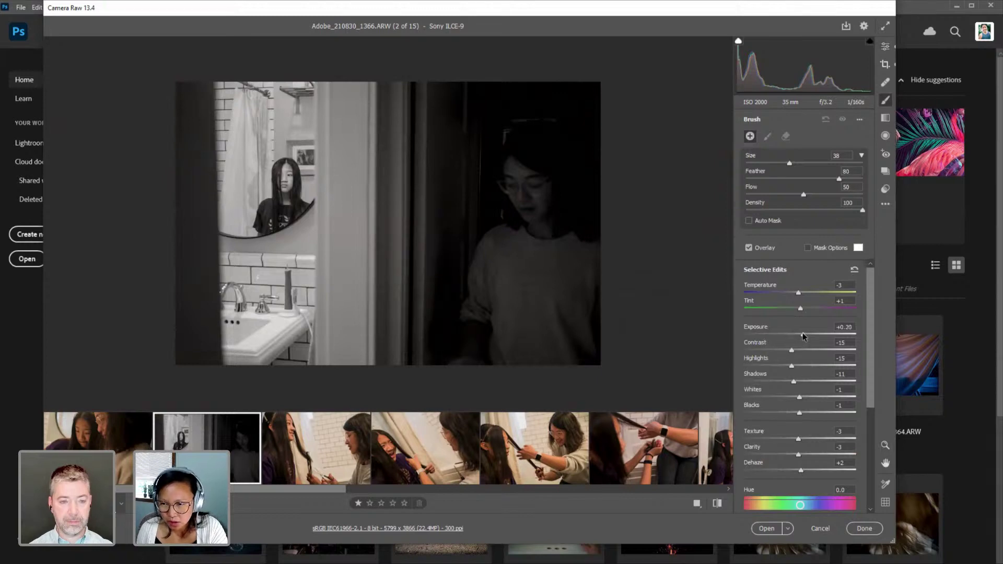
pyautogui.click(802, 350)
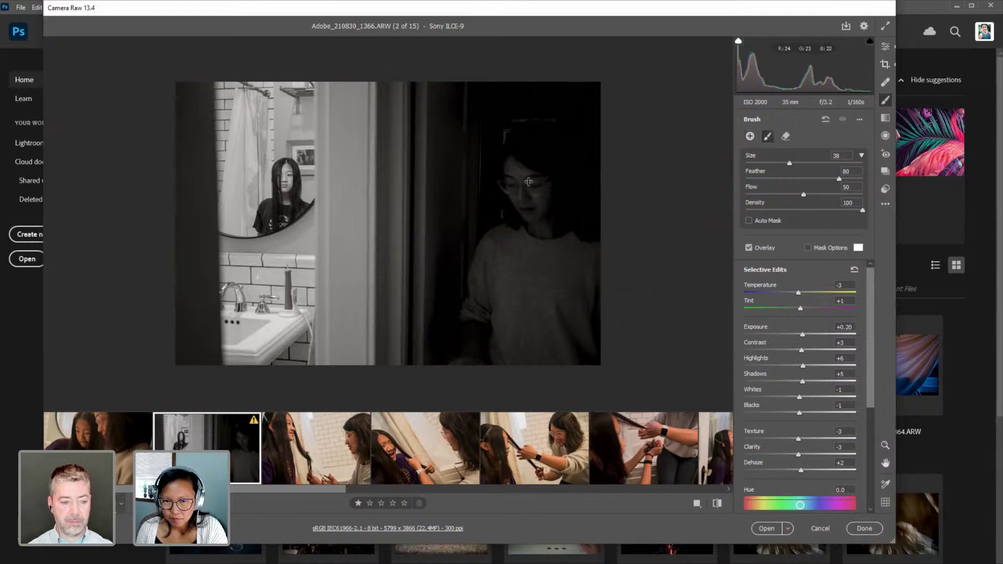
pyautogui.moveTo(535, 174); pyautogui.dragTo(538, 239)
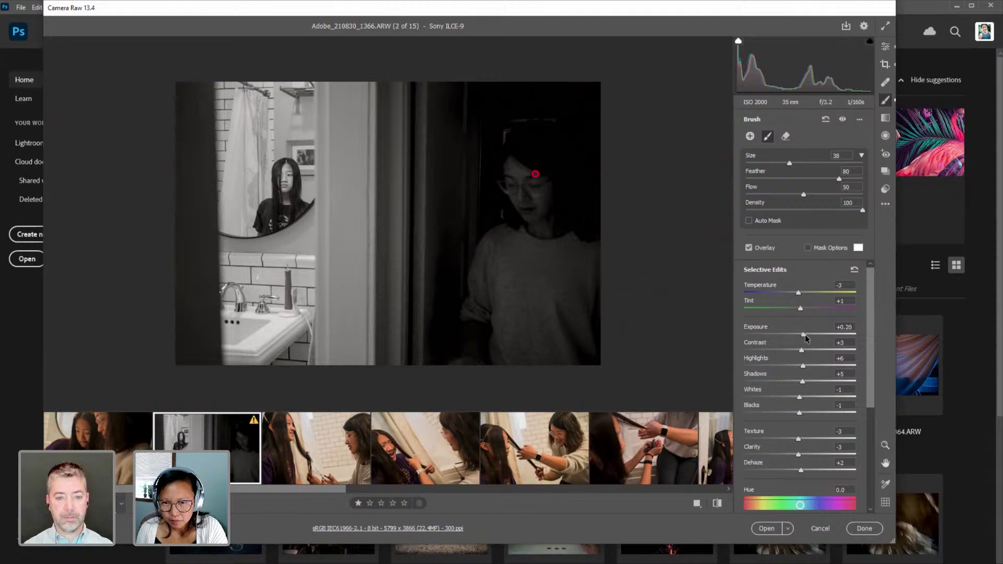
pyautogui.moveTo(806, 335); pyautogui.dragTo(809, 338)
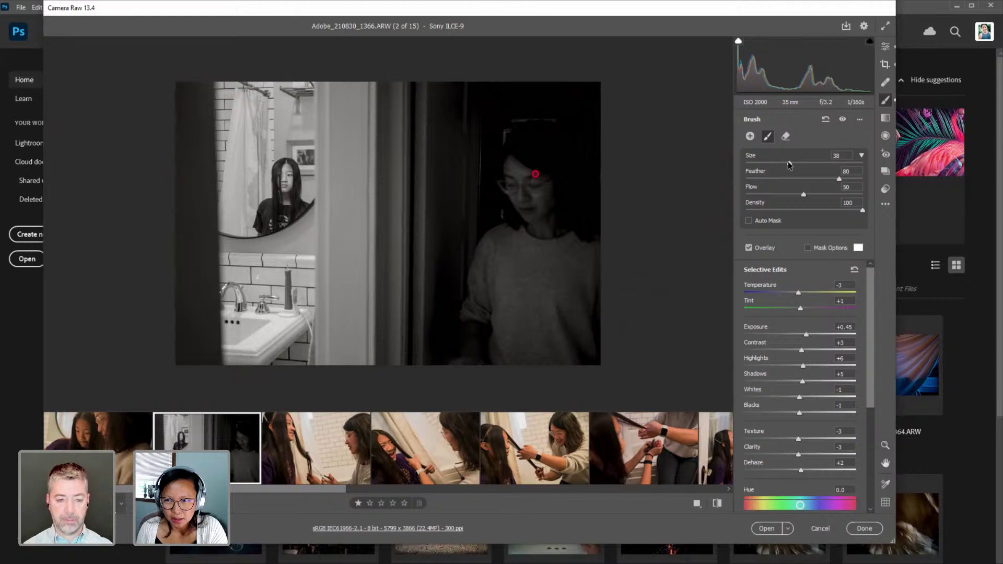
pyautogui.moveTo(790, 163)
pyautogui.mouseDown()
pyautogui.moveTo(851, 179)
pyautogui.moveTo(842, 179)
pyautogui.mouseUp()
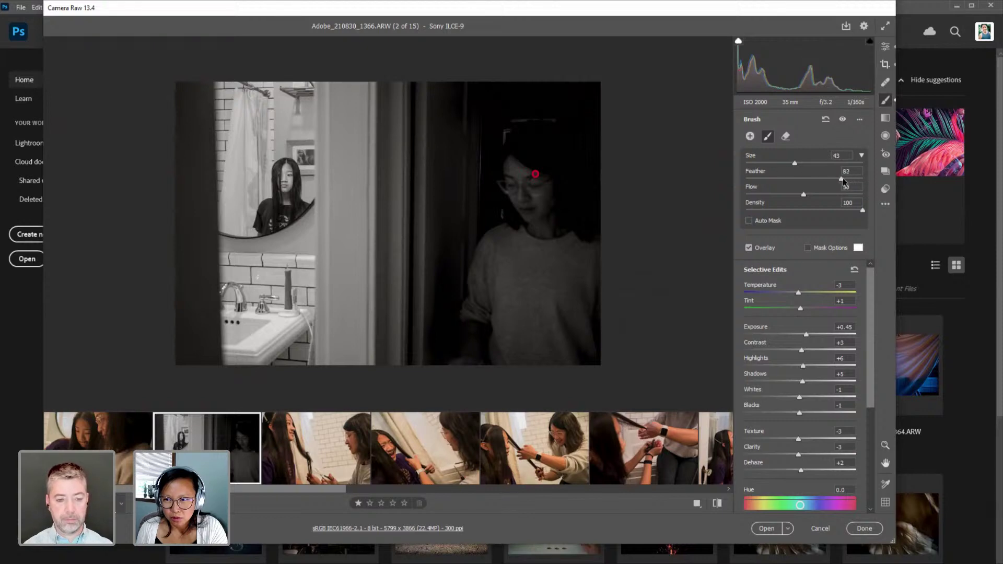
# Set Adobe_210830_1393.ARW to Exposure -0.30, Temperature 3050 and Texture +7.
pyautogui.click(322, 450)
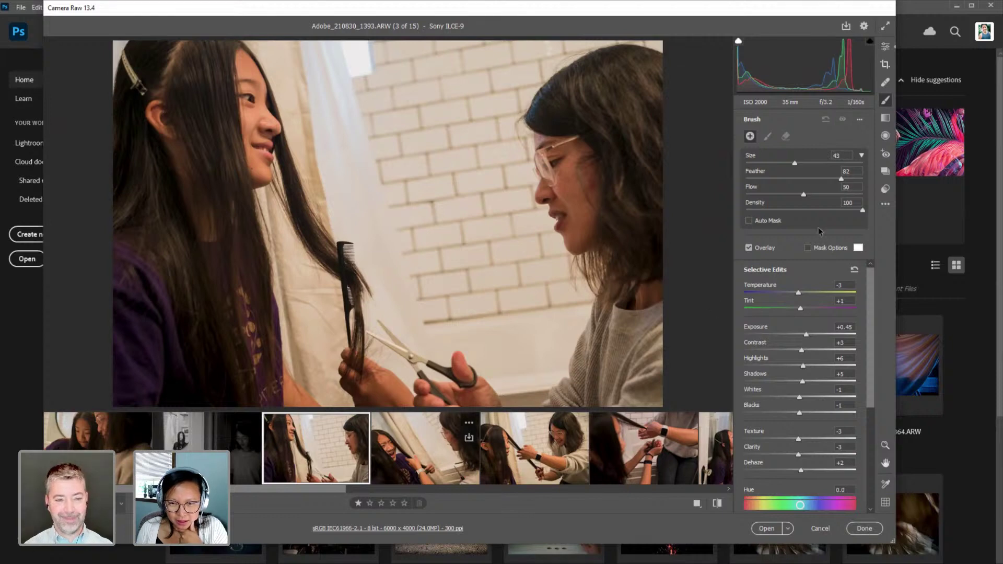
pyautogui.click(885, 48)
pyautogui.moveTo(798, 245); pyautogui.dragTo(797, 244)
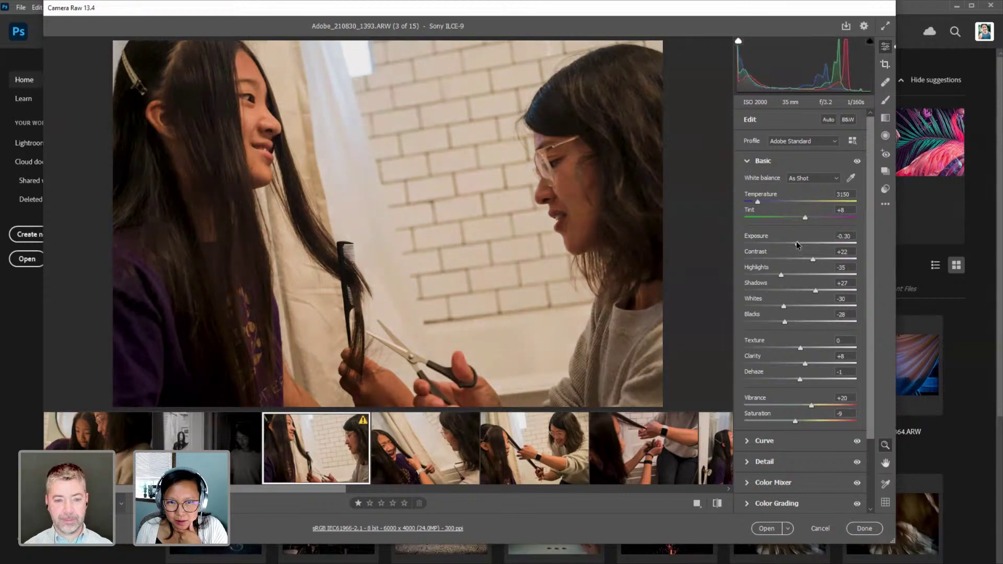
pyautogui.moveTo(758, 205); pyautogui.dragTo(758, 204)
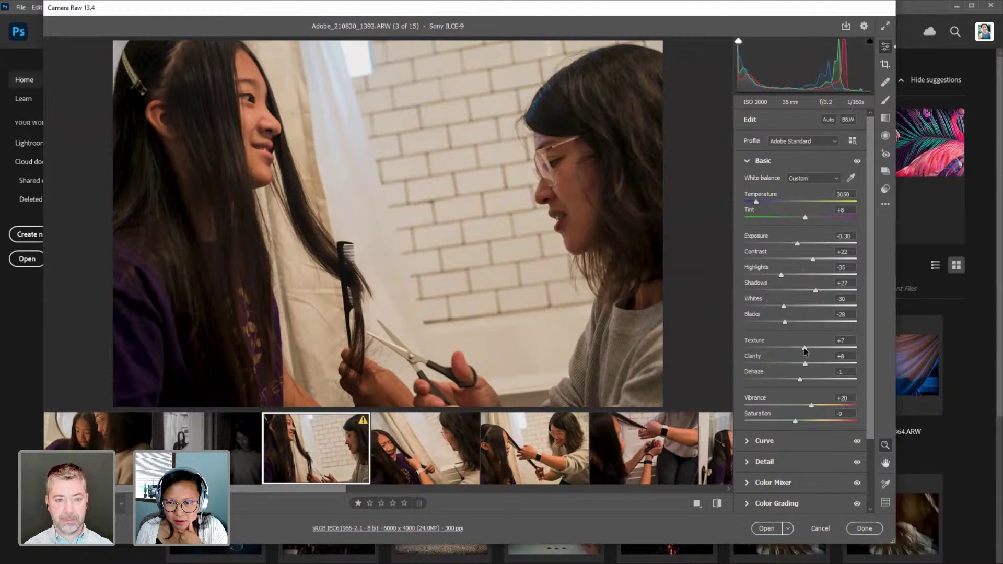
# Lower the Exposure to -0.15 on Adobe_210830_1399.ARW and to -0.35 on Adobe_210830_1432.ARW.
pyautogui.click(402, 446)
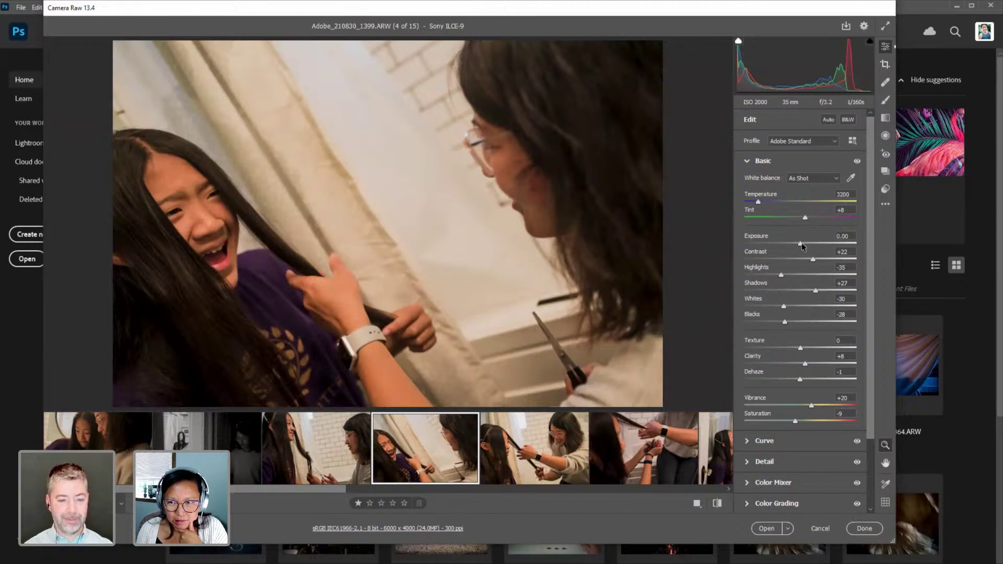
pyautogui.moveTo(803, 246); pyautogui.dragTo(800, 246)
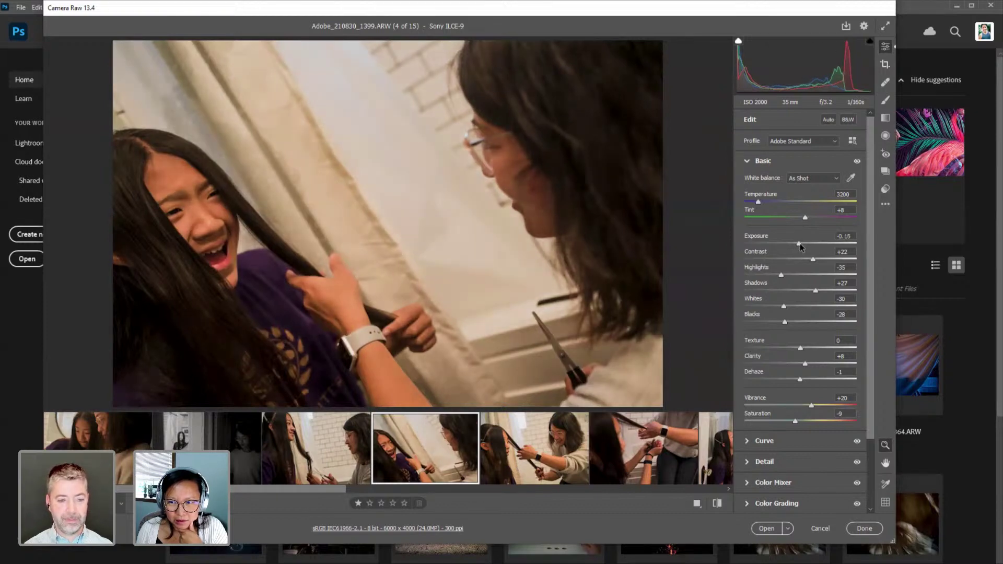
pyautogui.click(555, 441)
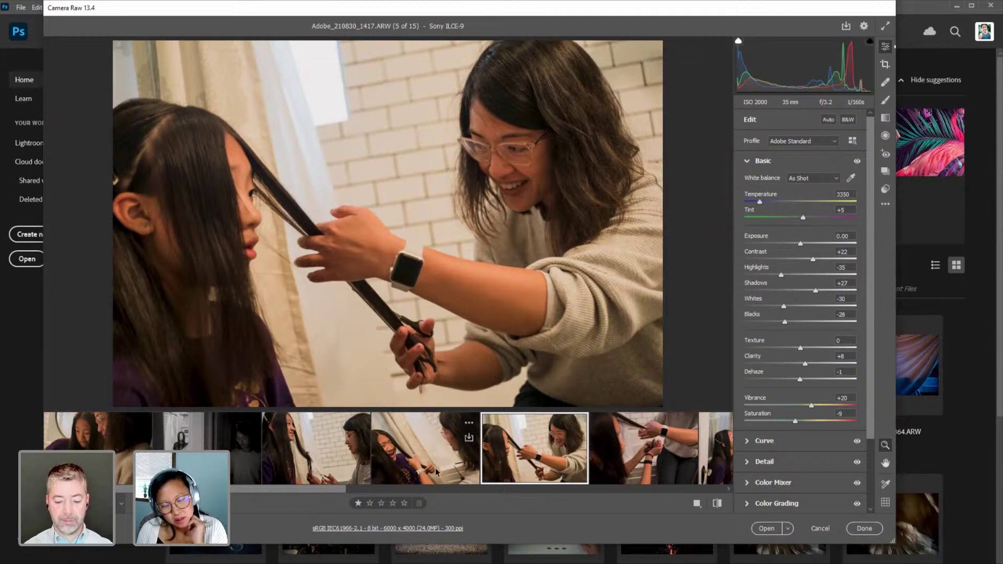
pyautogui.moveTo(333, 487); pyautogui.dragTo(427, 489)
pyautogui.click(523, 473)
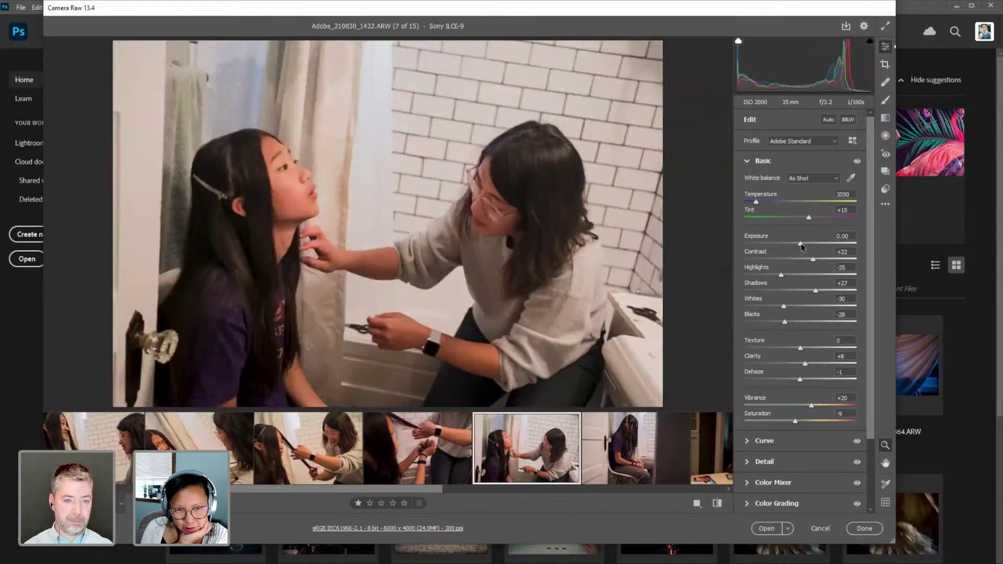
pyautogui.moveTo(801, 244); pyautogui.dragTo(799, 244)
# Compare the color and white balance of Adobe_210830_1438.ARW, 1432, 1417 and 1393.
pyautogui.click(611, 459)
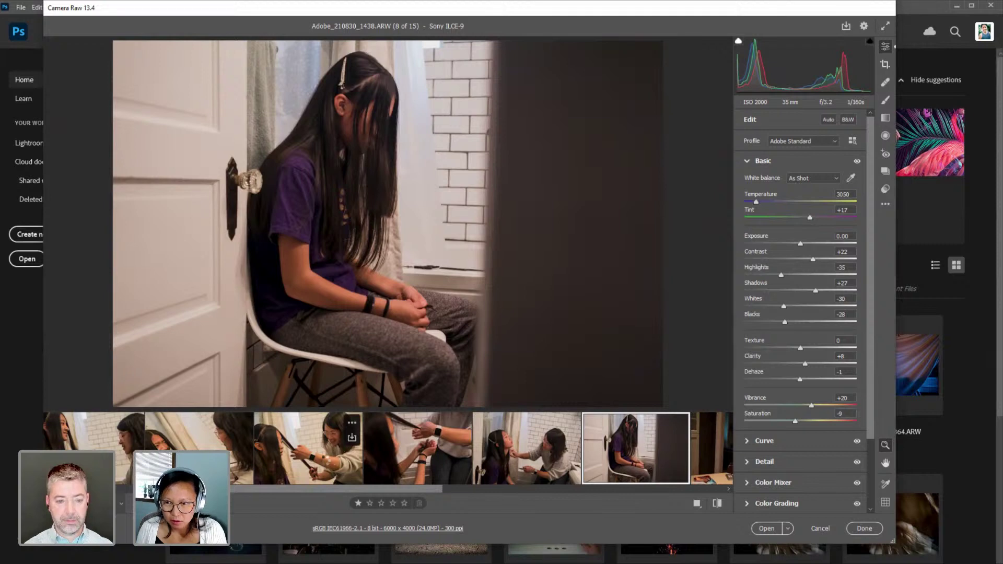
pyautogui.click(323, 459)
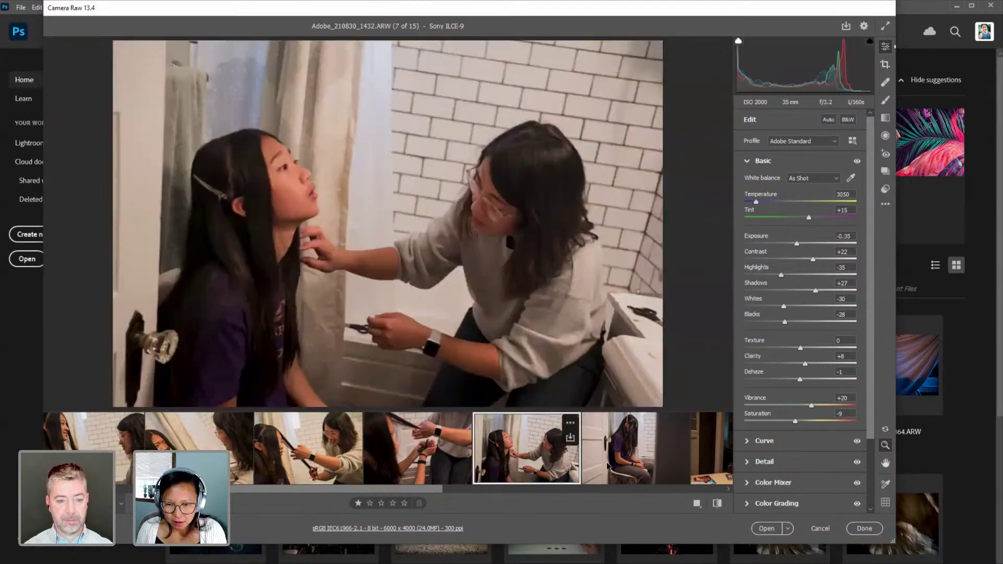
pyautogui.click(548, 469)
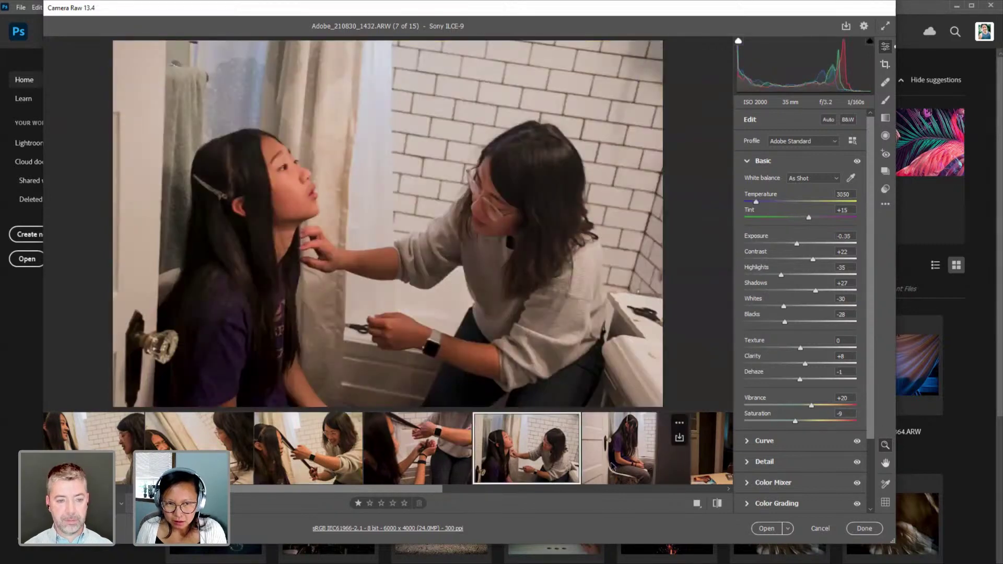
pyautogui.click(612, 466)
pyautogui.click(314, 460)
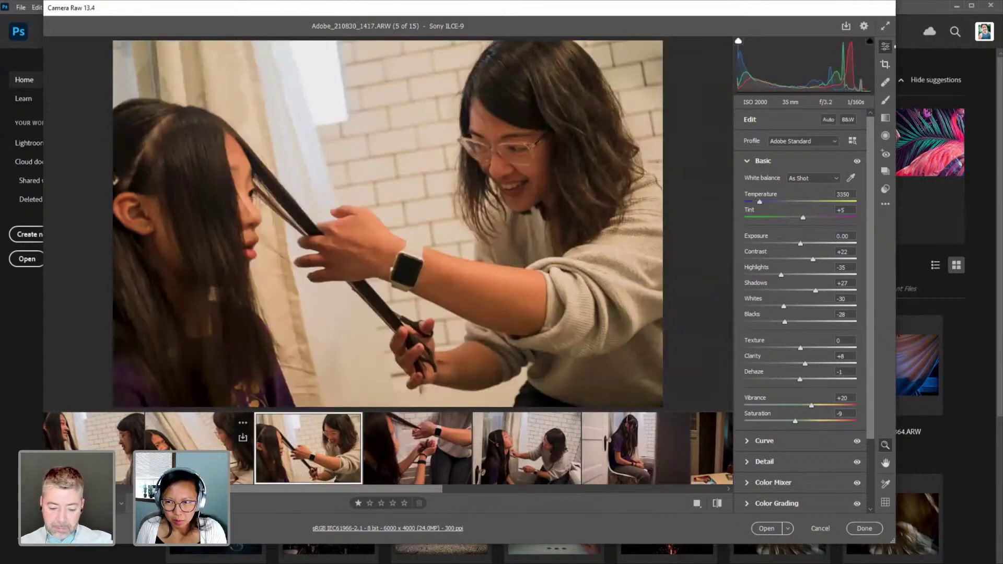
pyautogui.click(121, 470)
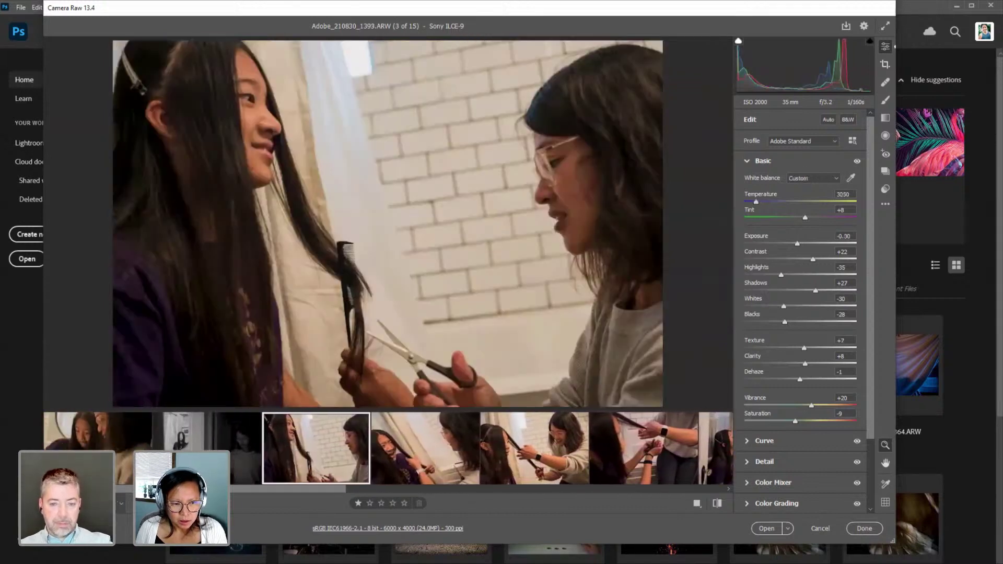
# Select the seven color photos from Adobe_210830_1347.ARW through Adobe_210830_1438.ARW, leaving out the black-and-white Adobe_210830_1366.ARW.
pyautogui.keyDown('ctrl'); pyautogui.click(104, 444); pyautogui.keyUp('ctrl')
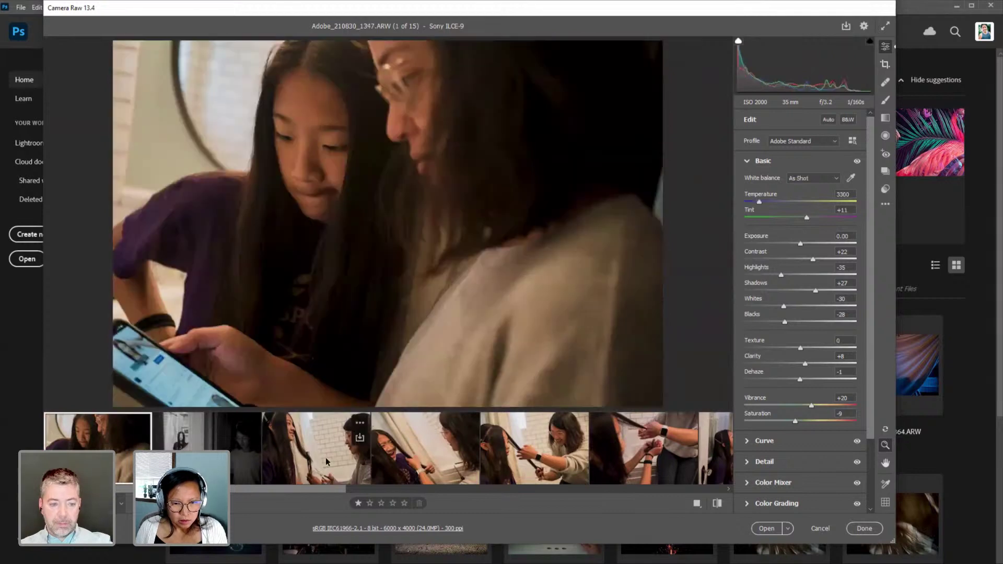
pyautogui.keyDown('ctrl'); pyautogui.click(465, 449); pyautogui.keyUp('ctrl')
pyautogui.keyDown('ctrl'); pyautogui.click(580, 444); pyautogui.keyUp('ctrl')
pyautogui.keyDown('ctrl'); pyautogui.click(636, 469); pyautogui.keyUp('ctrl')
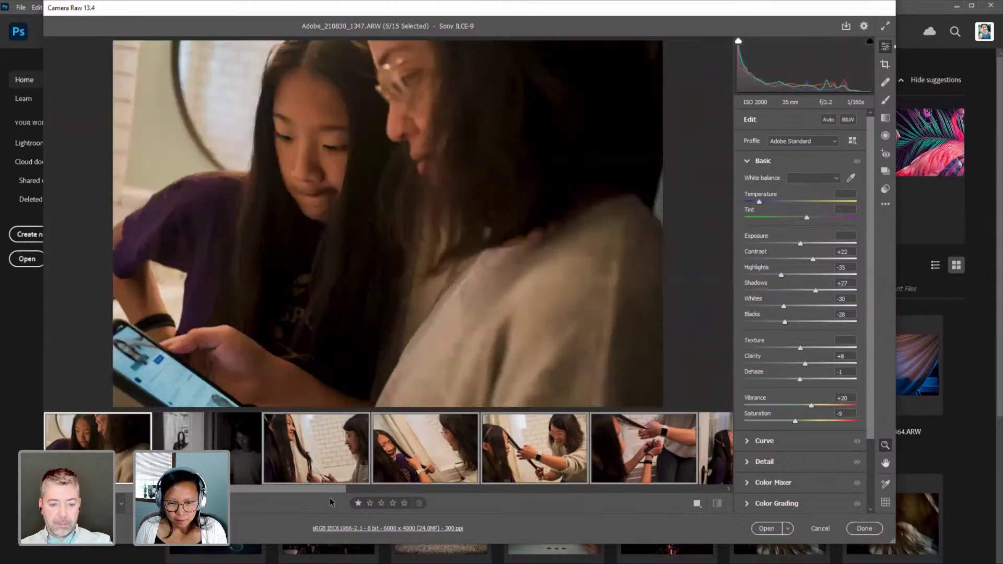
pyautogui.keyDown('ctrl'); pyautogui.click(508, 463); pyautogui.keyUp('ctrl')
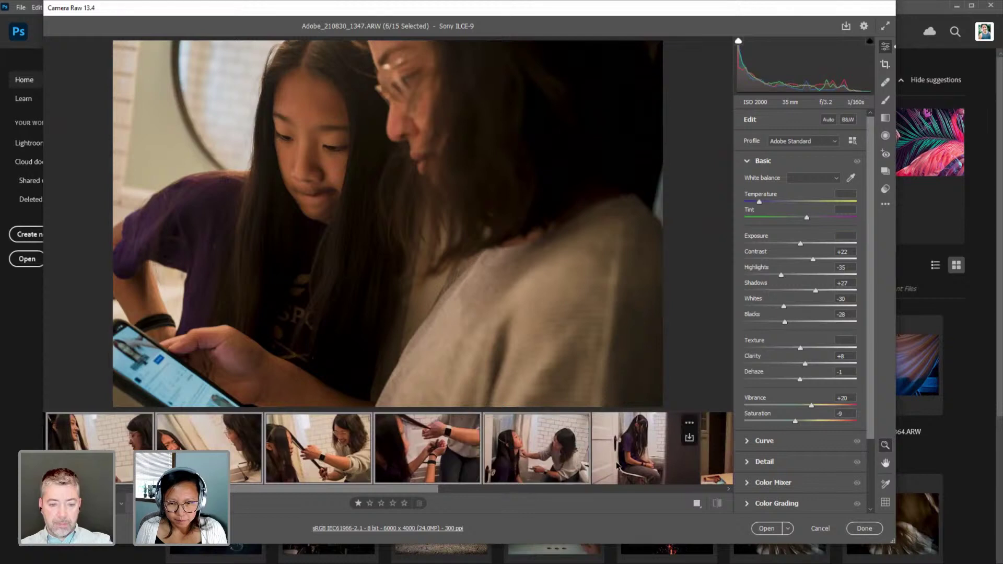
pyautogui.keyDown('ctrl'); pyautogui.click(618, 463); pyautogui.keyUp('ctrl')
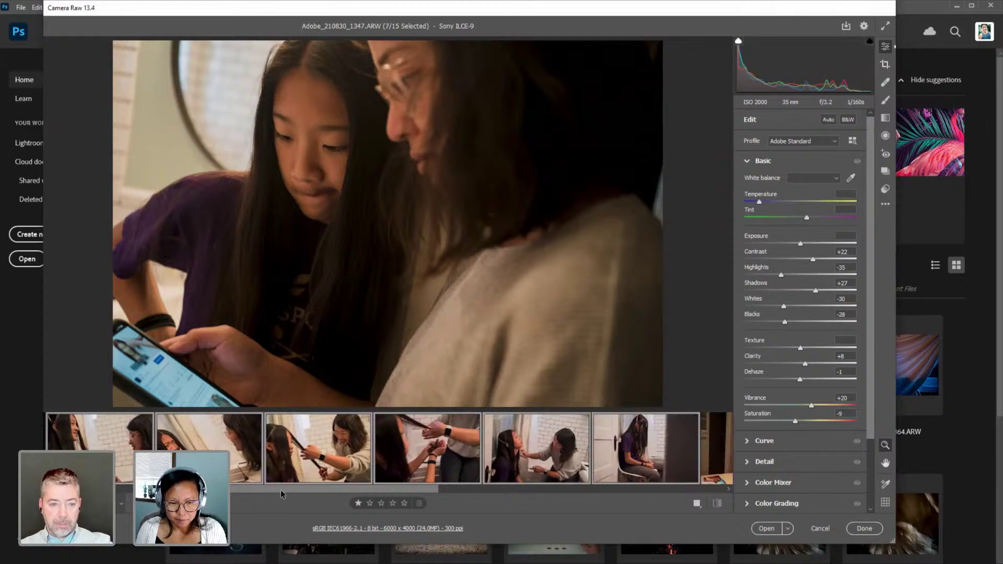
pyautogui.scroll(3, 284, 494)
# Synchronize only the White Balance settings of Adobe_210830_1347.ARW across the seven selected photos.
pyautogui.click(140, 426)
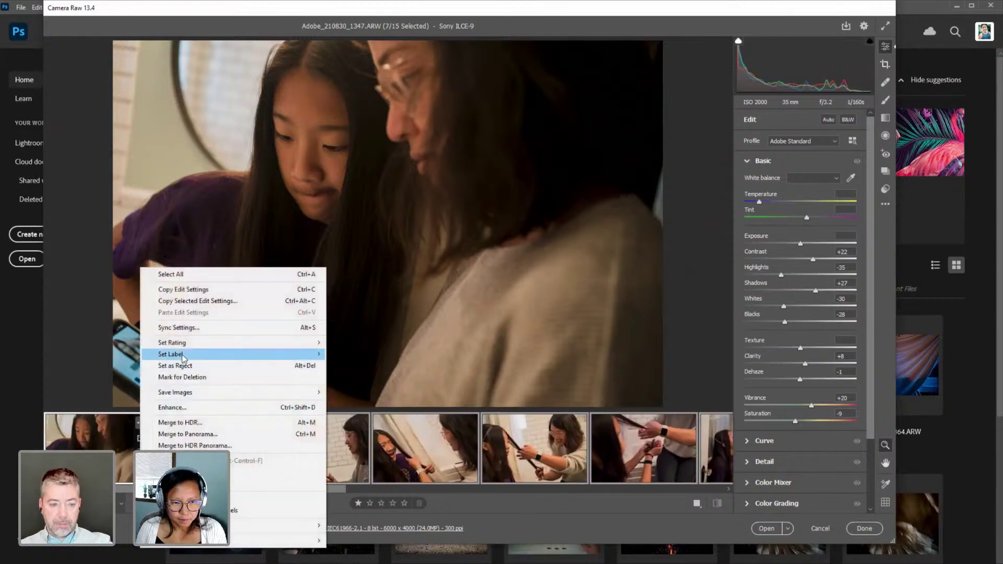
pyautogui.click(188, 328)
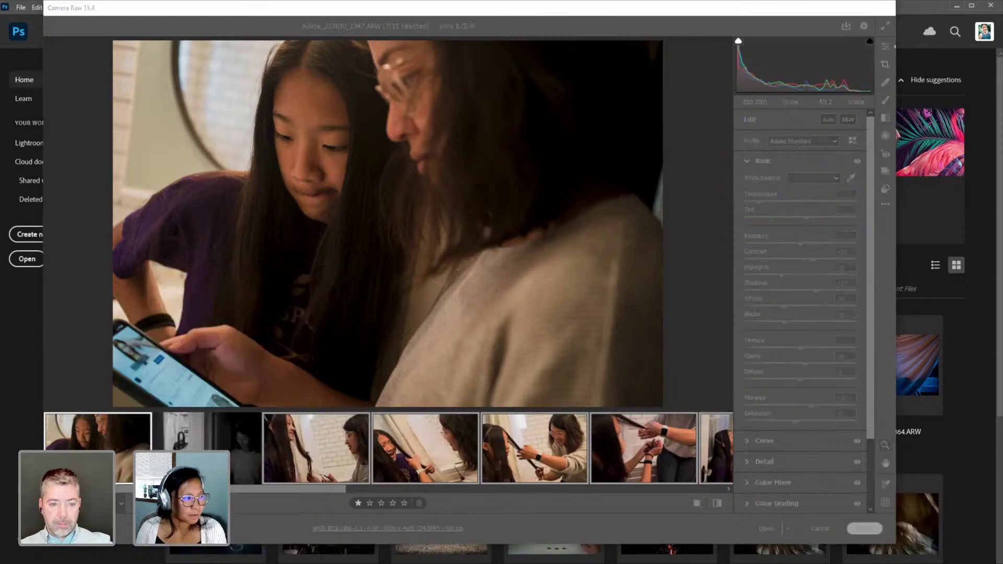
pyautogui.click(388, 147)
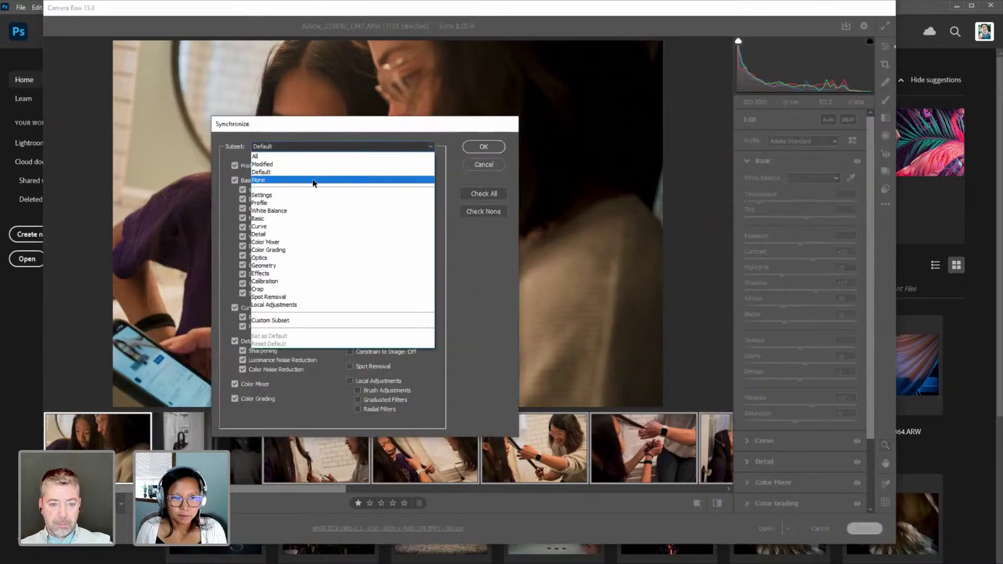
pyautogui.click(308, 211)
pyautogui.click(484, 148)
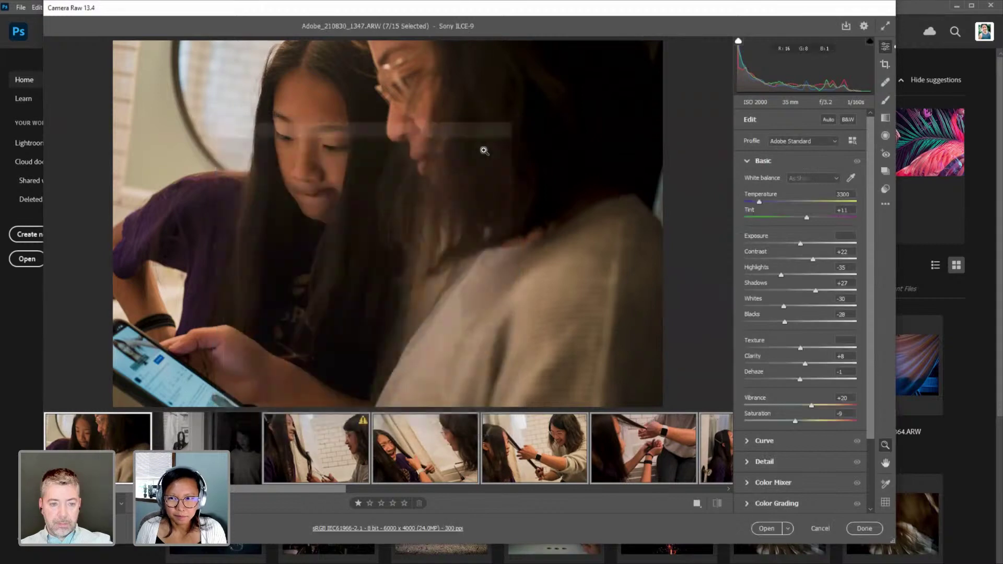
# Set a custom white balance of Temperature 3300 and Tint +10 on the seven selected photos.
pyautogui.click(398, 491)
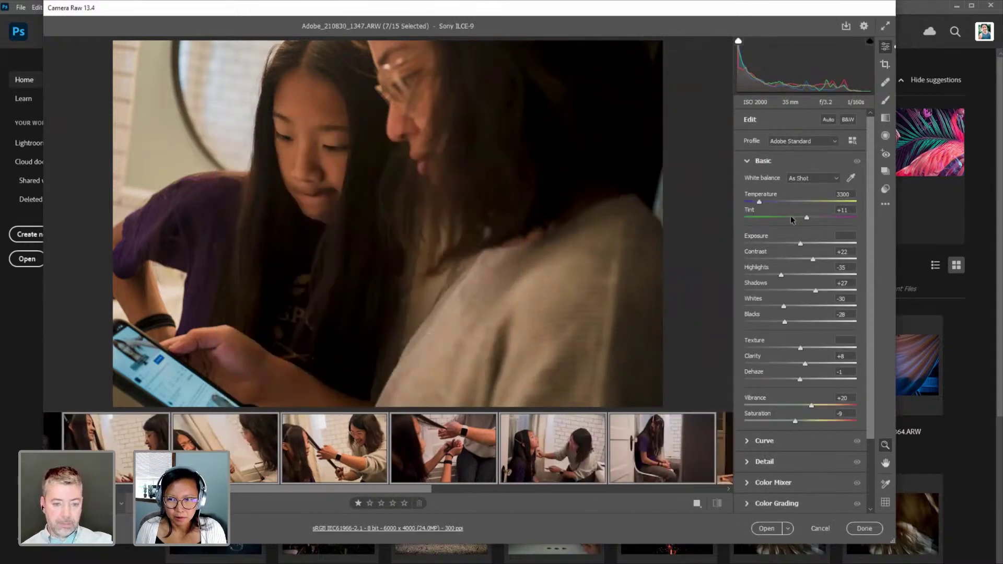
pyautogui.click(760, 203)
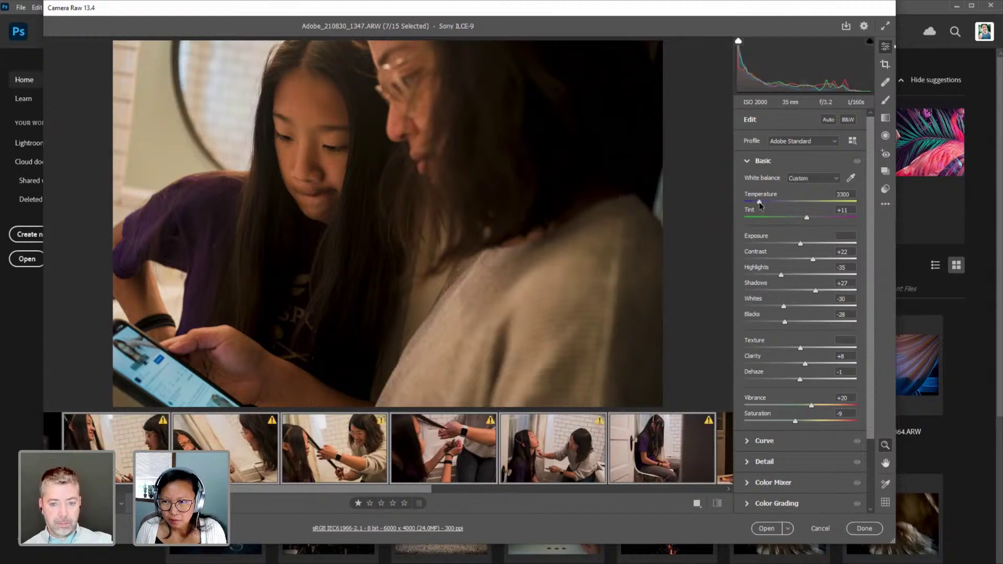
pyautogui.click(808, 218)
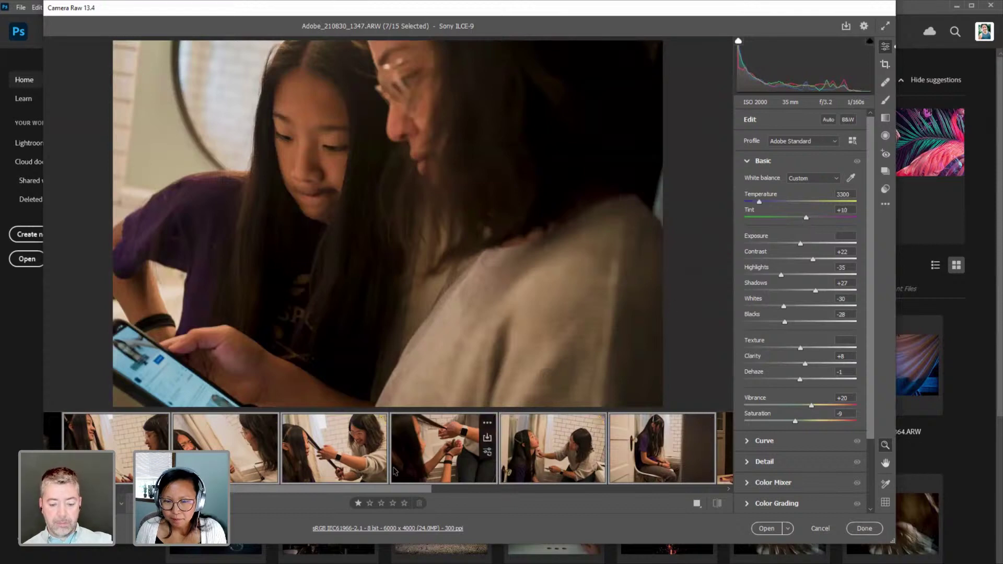
# Apply the custom BW preset to Adobe_210830_1399.ARW, 1432 and 1438 together, and reselect Adobe_210830_1399.ARW alone.
pyautogui.click(306, 473)
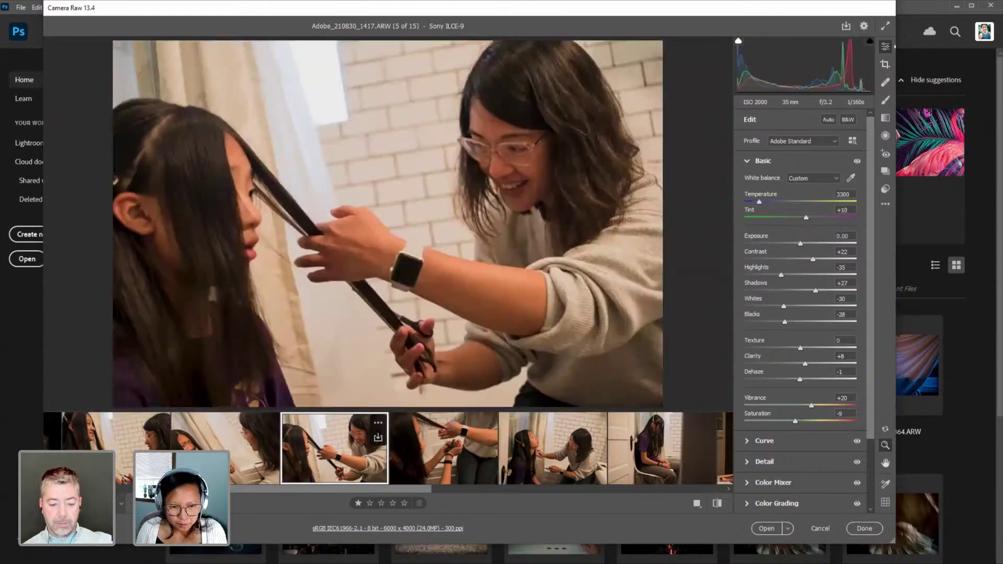
pyautogui.click(224, 450)
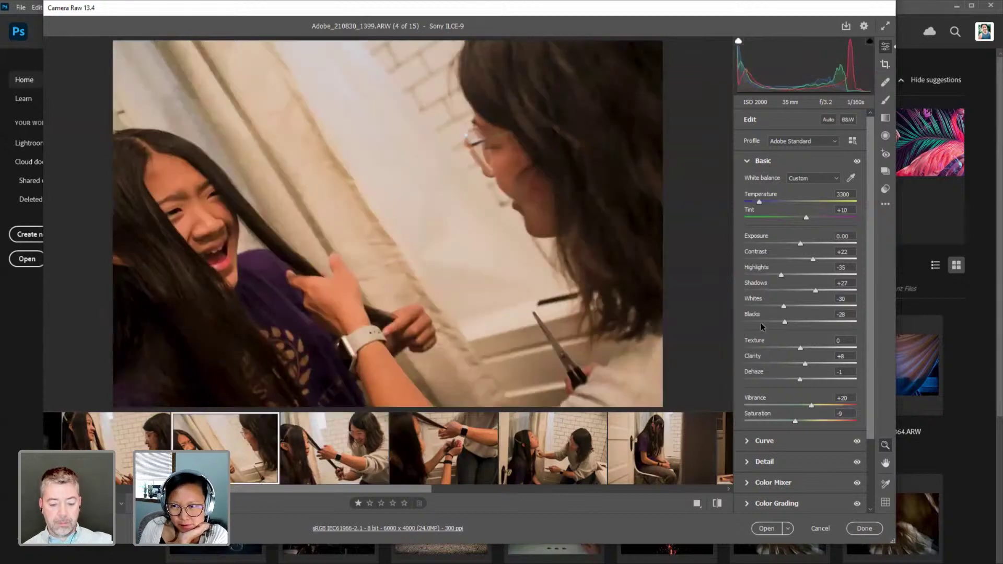
pyautogui.keyDown('ctrl'); pyautogui.click(538, 459); pyautogui.keyUp('ctrl')
pyautogui.keyDown('ctrl'); pyautogui.click(643, 460); pyautogui.keyUp('ctrl')
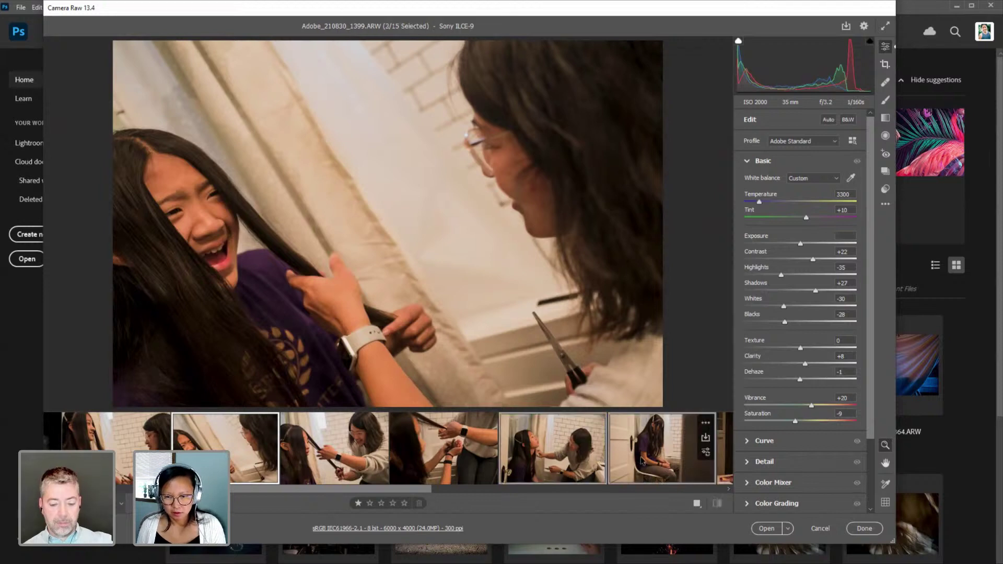
pyautogui.click(888, 187)
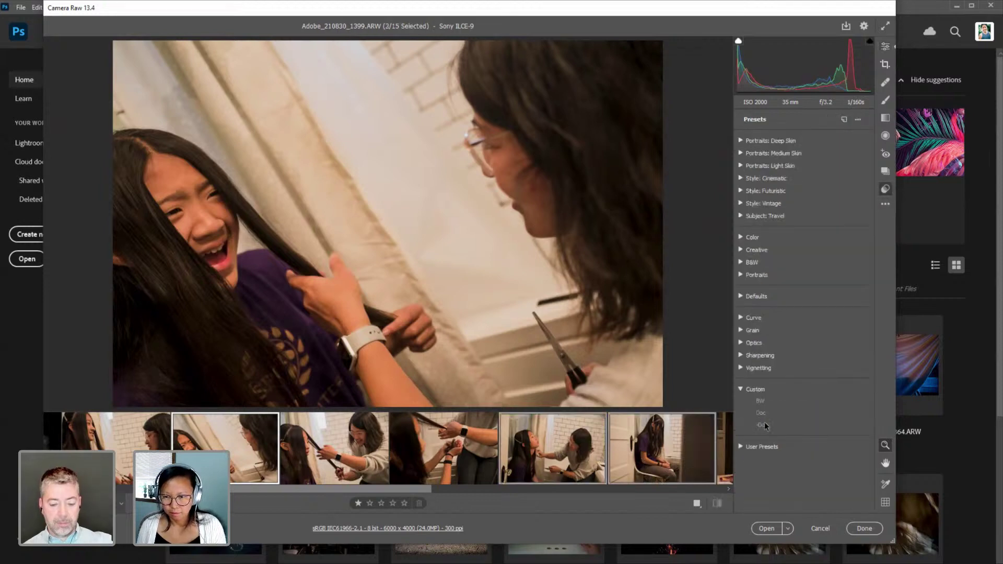
pyautogui.click(764, 401)
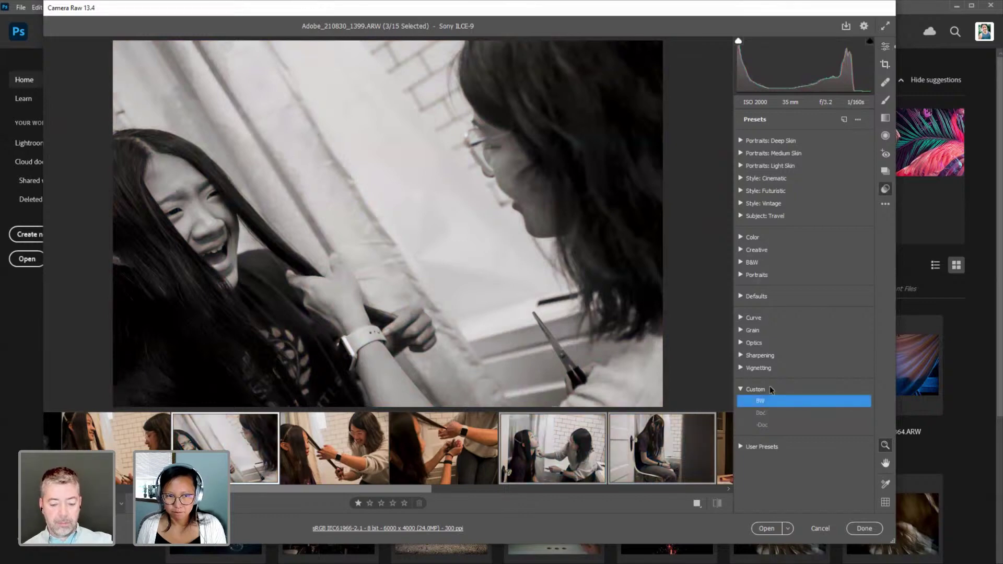
pyautogui.click(245, 465)
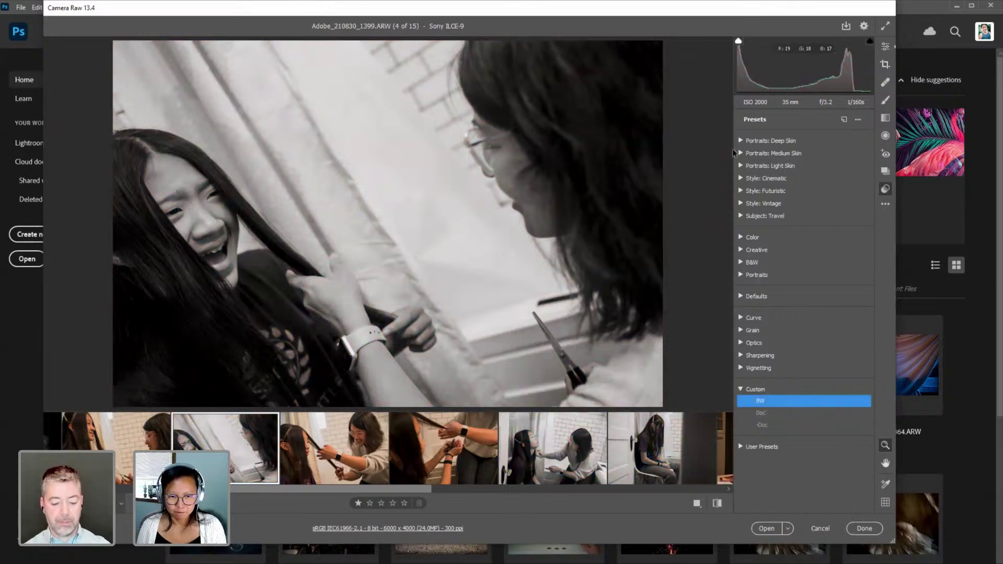
# Lower the Exposure to -0.25 on both black-and-white photos Adobe_210830_1399.ARW and Adobe_210830_1432.ARW.
pyautogui.click(885, 46)
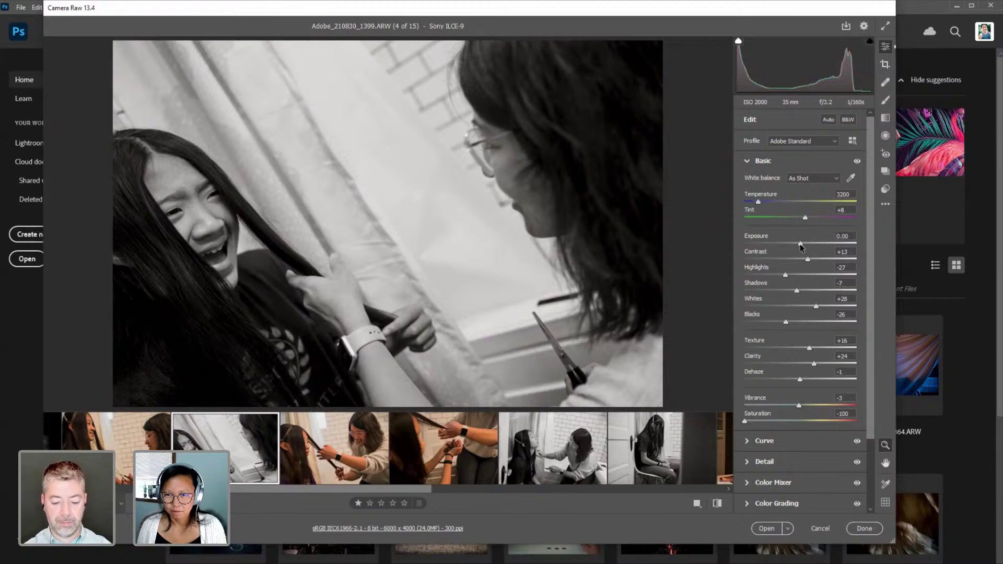
pyautogui.moveTo(802, 248); pyautogui.dragTo(798, 248)
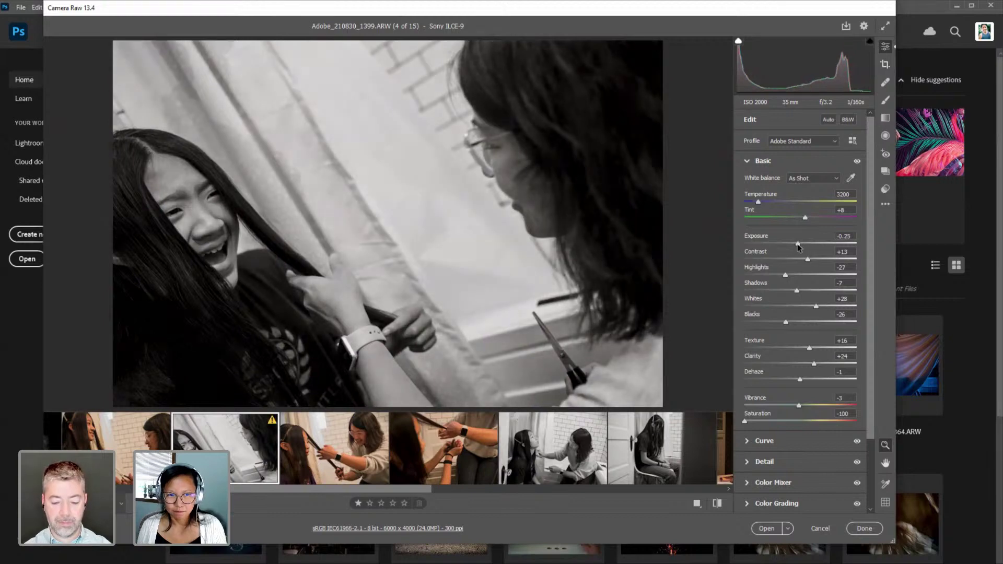
pyautogui.click(523, 460)
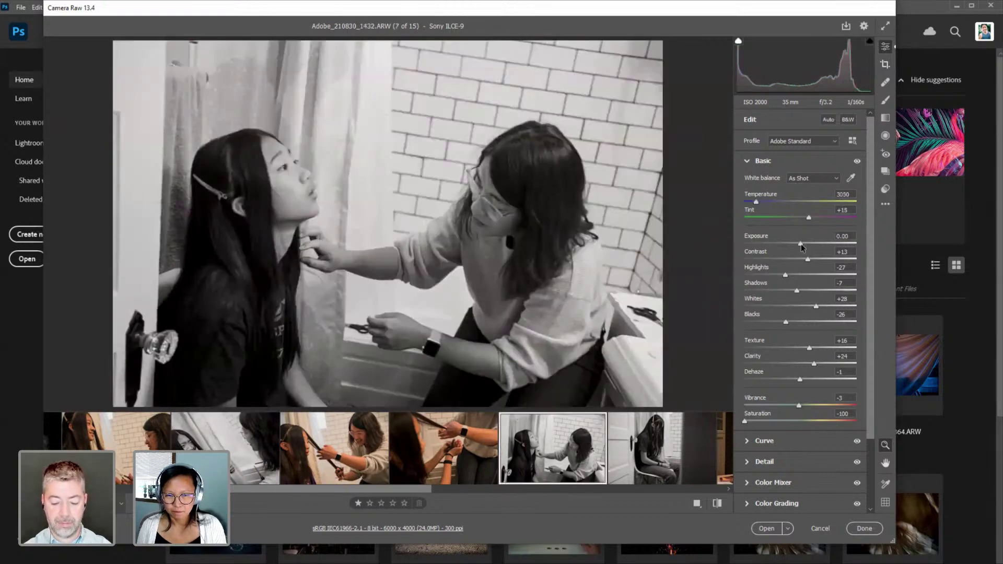
pyautogui.moveTo(803, 248); pyautogui.dragTo(800, 248)
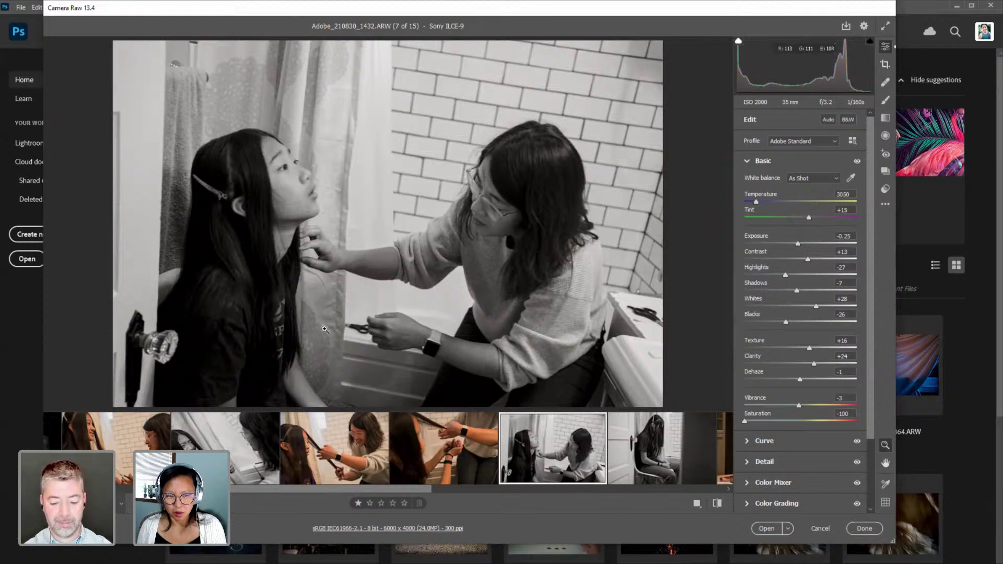
# Set the Exposure of Adobe_210830_1438.ARW to -0.10 and that of Adobe_210830_1432.ARW to -0.35.
pyautogui.click(650, 437)
pyautogui.moveTo(800, 243); pyautogui.dragTo(799, 244)
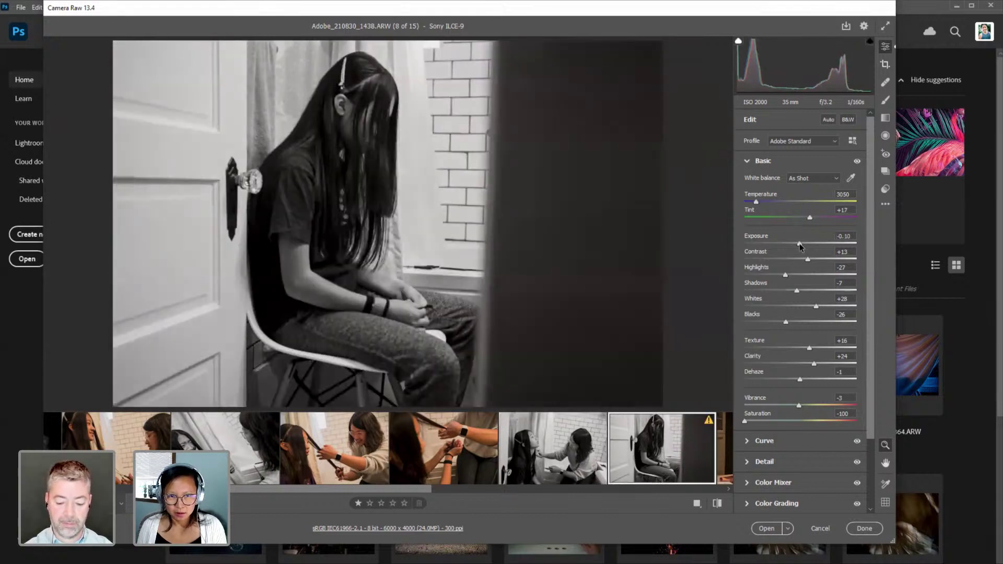
pyautogui.click(555, 462)
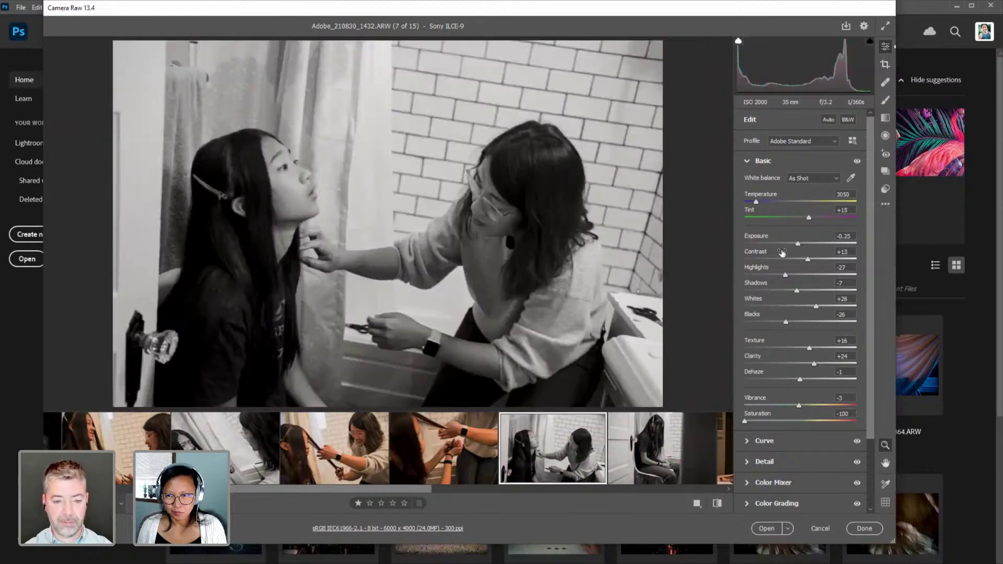
pyautogui.moveTo(798, 244); pyautogui.dragTo(797, 244)
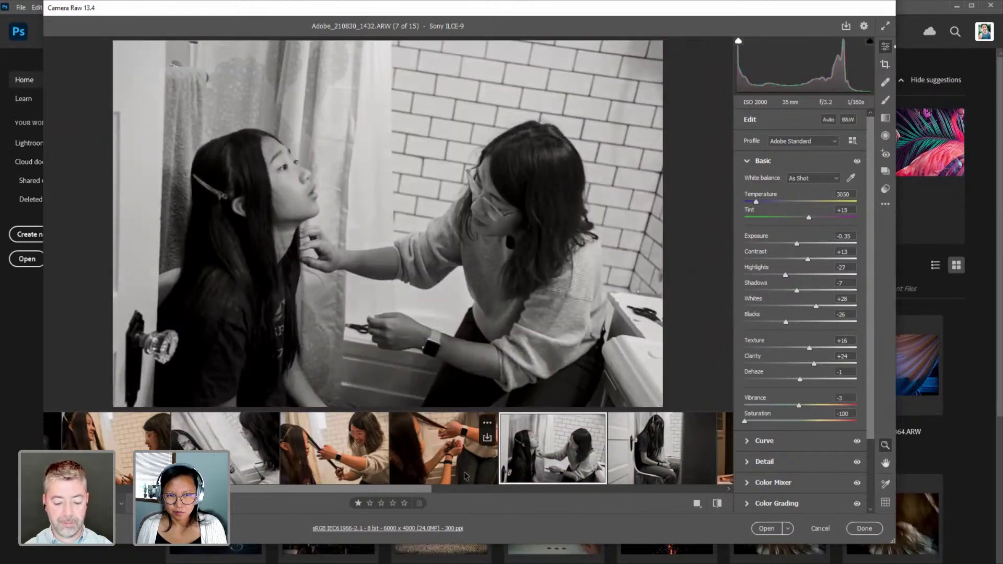
# Select Adobe_210830_1444.ARW on its own and raise its Exposure to +0.20.
pyautogui.moveTo(423, 490); pyautogui.dragTo(650, 513)
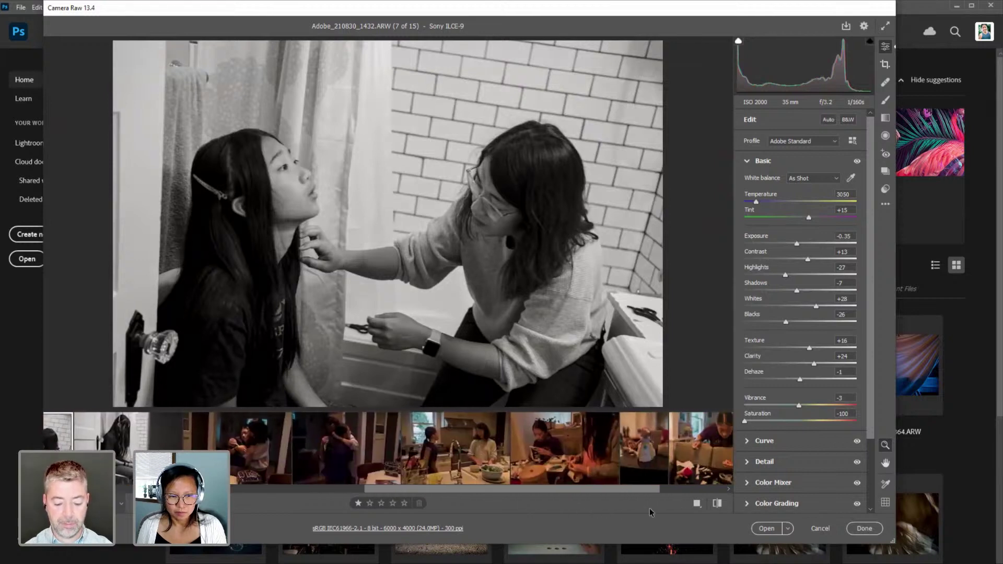
pyautogui.moveTo(257, 438)
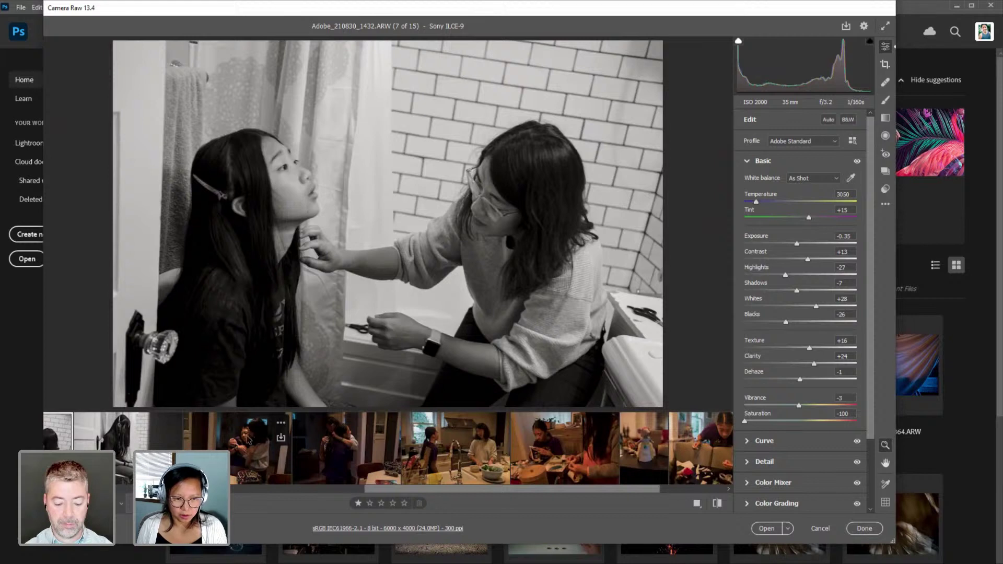
pyautogui.click(242, 462)
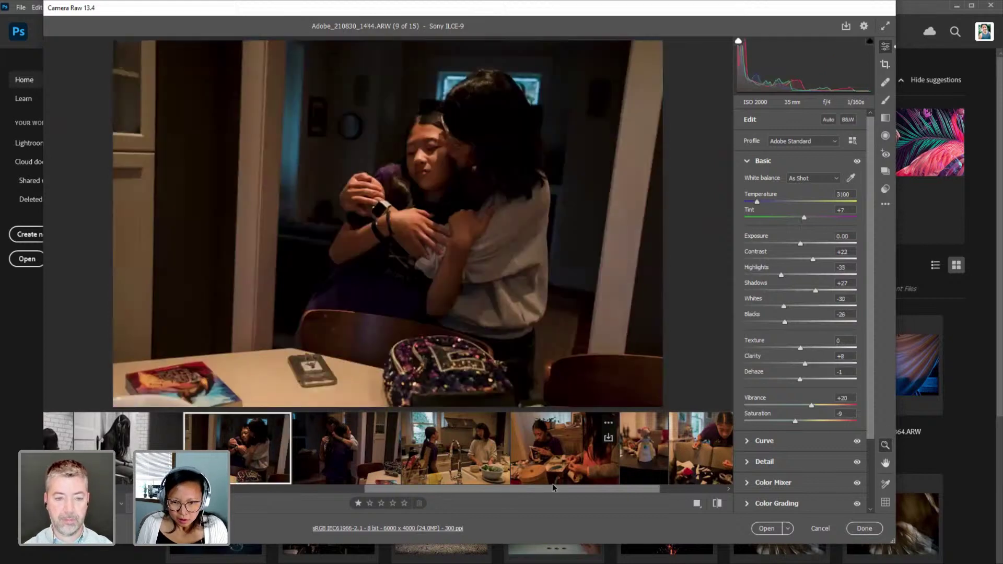
pyautogui.moveTo(555, 488); pyautogui.dragTo(596, 486)
pyautogui.moveTo(292, 463)
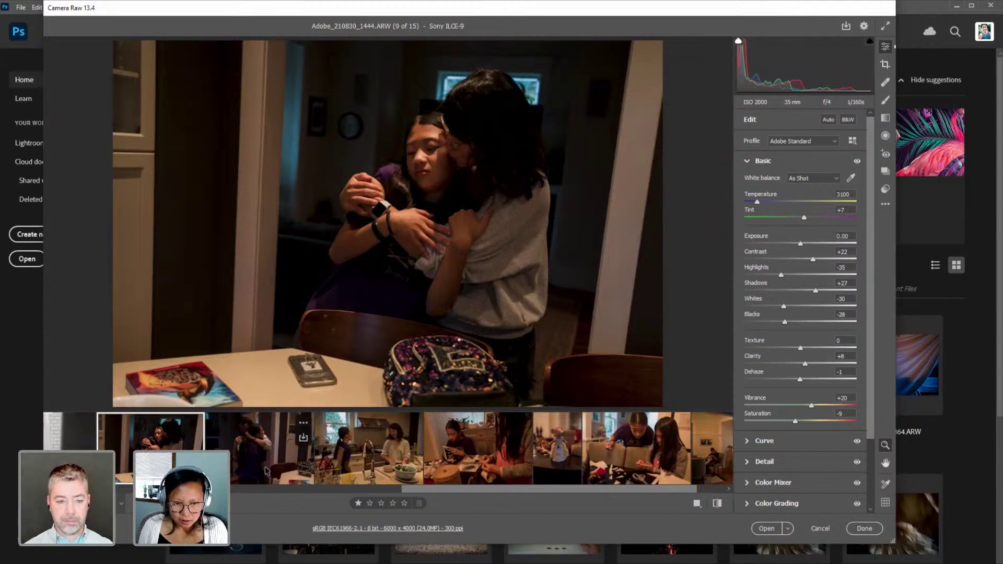
pyautogui.keyDown('shift'); pyautogui.click(267, 470); pyautogui.keyUp('shift')
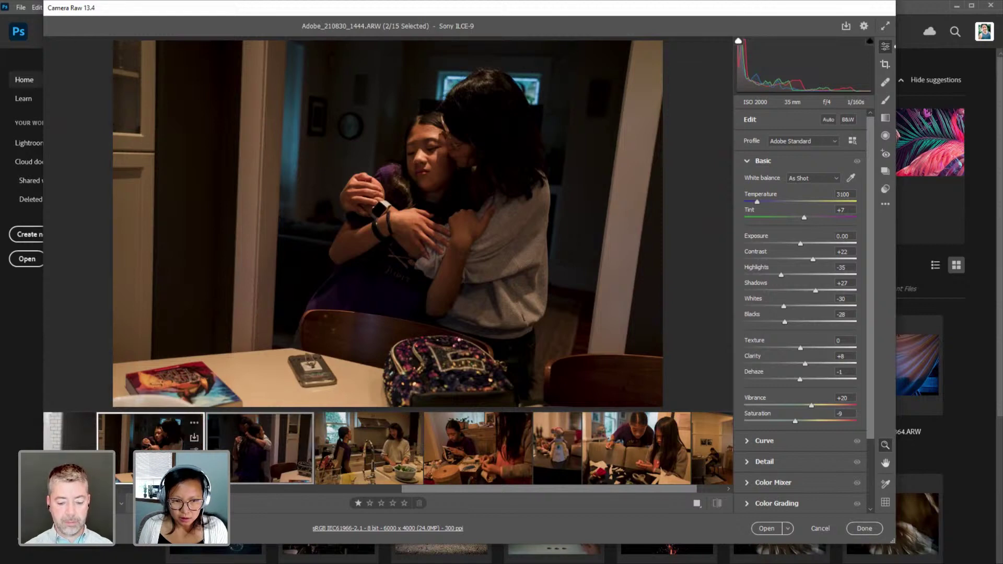
pyautogui.keyDown('ctrl'); pyautogui.click(253, 460); pyautogui.keyUp('ctrl')
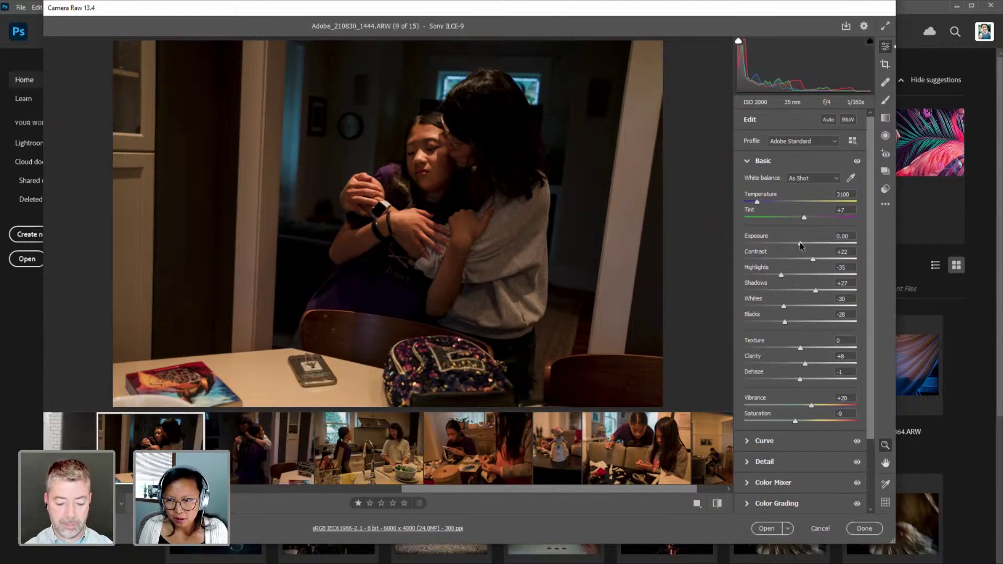
pyautogui.moveTo(801, 244); pyautogui.dragTo(803, 243)
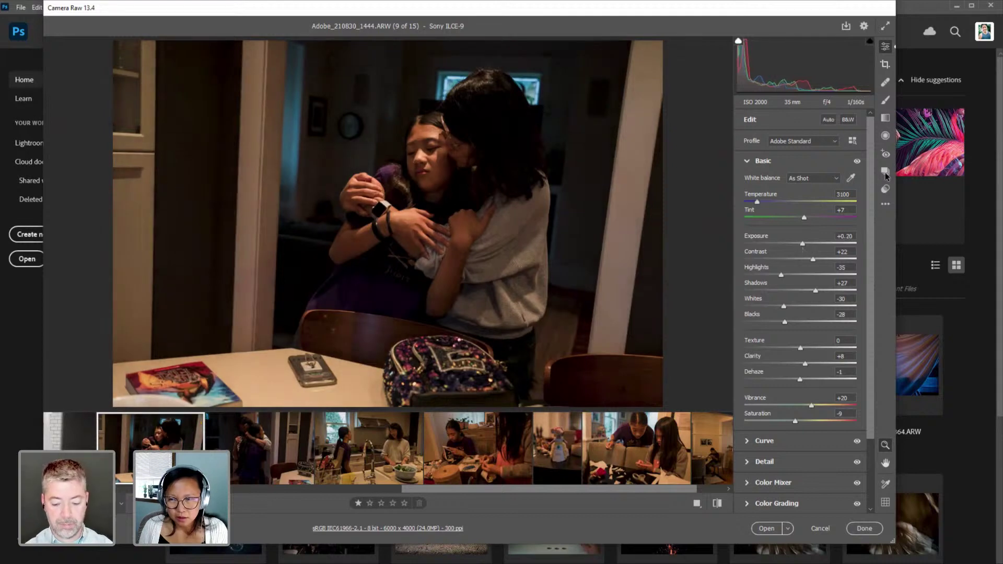
# Apply the custom BW preset to Adobe_210830_1444.ARW and set its Exposure to +0.25.
pyautogui.click(884, 189)
pyautogui.click(765, 401)
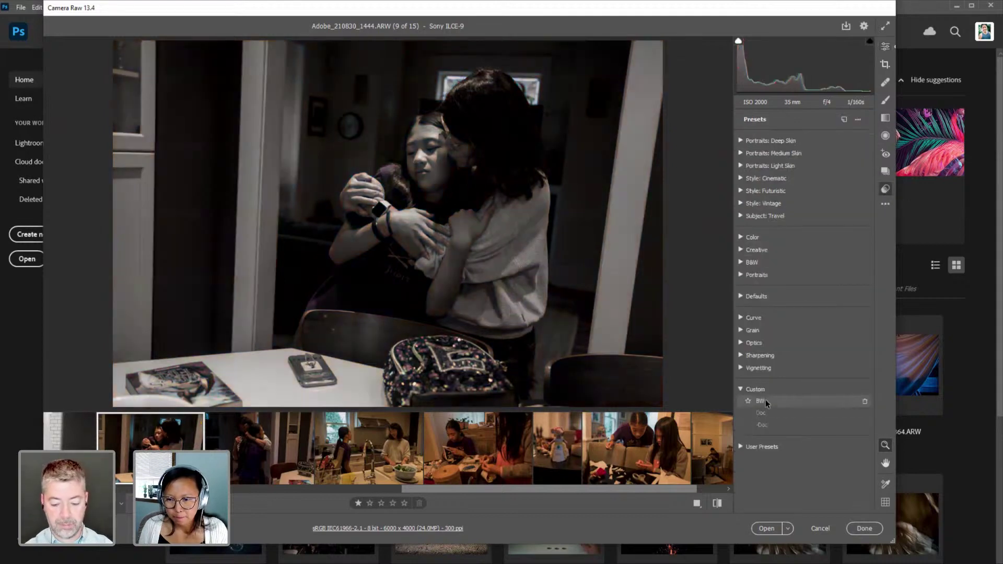
pyautogui.click(766, 399)
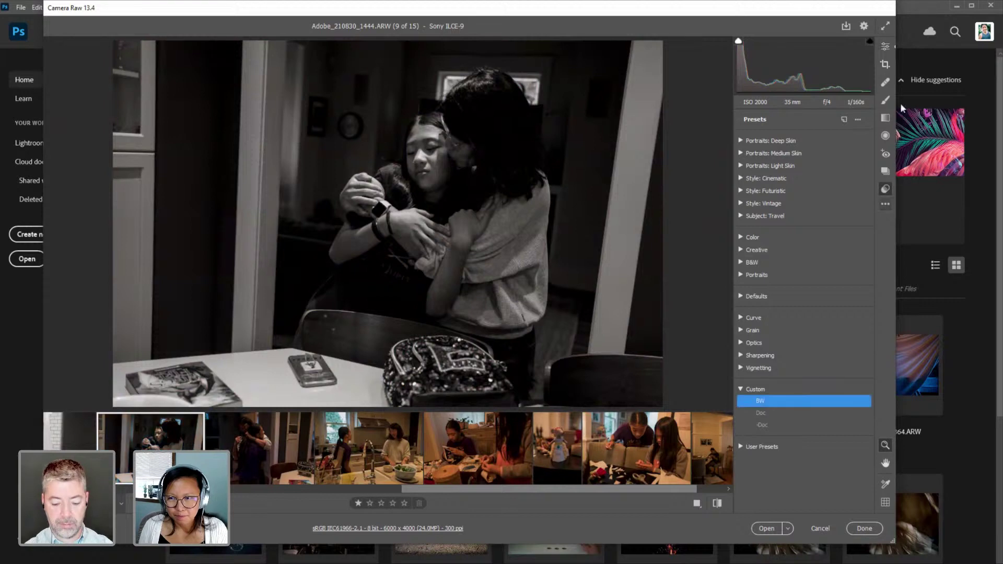
pyautogui.click(885, 46)
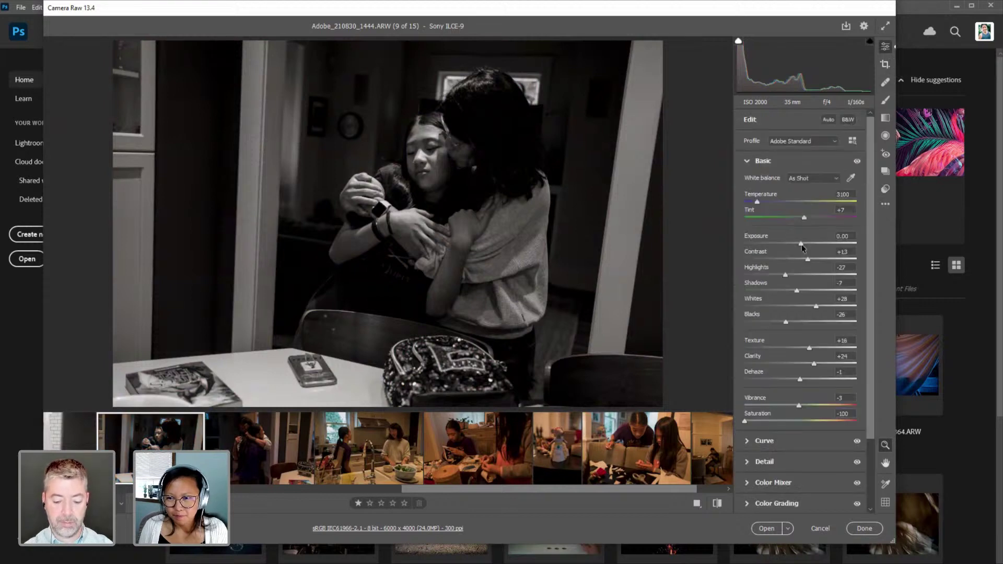
pyautogui.moveTo(802, 246); pyautogui.dragTo(804, 247)
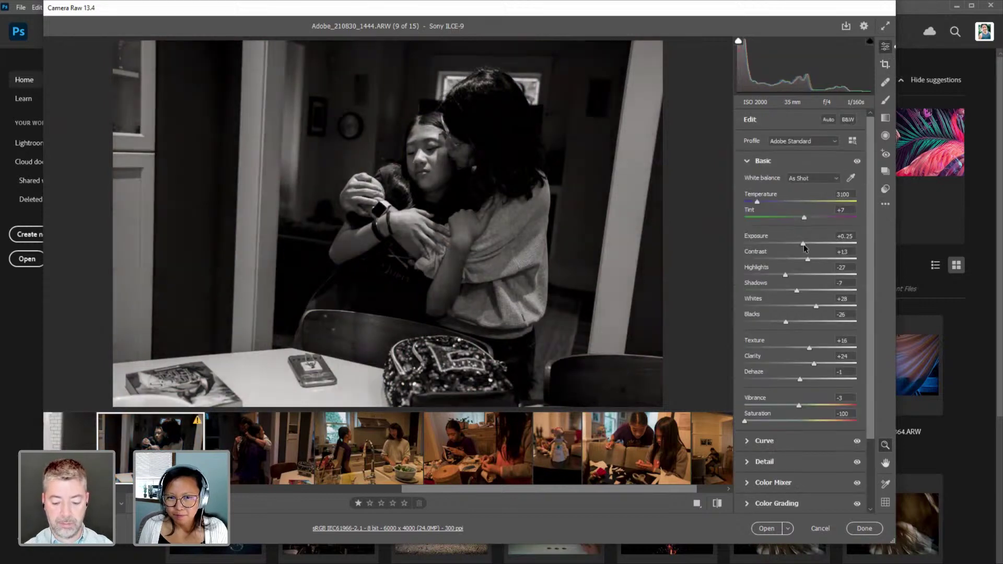
# Adjust the Exposure of Adobe_210830_1456.ARW, trying values up to +0.75 and settling on +0.35.
pyautogui.click(263, 473)
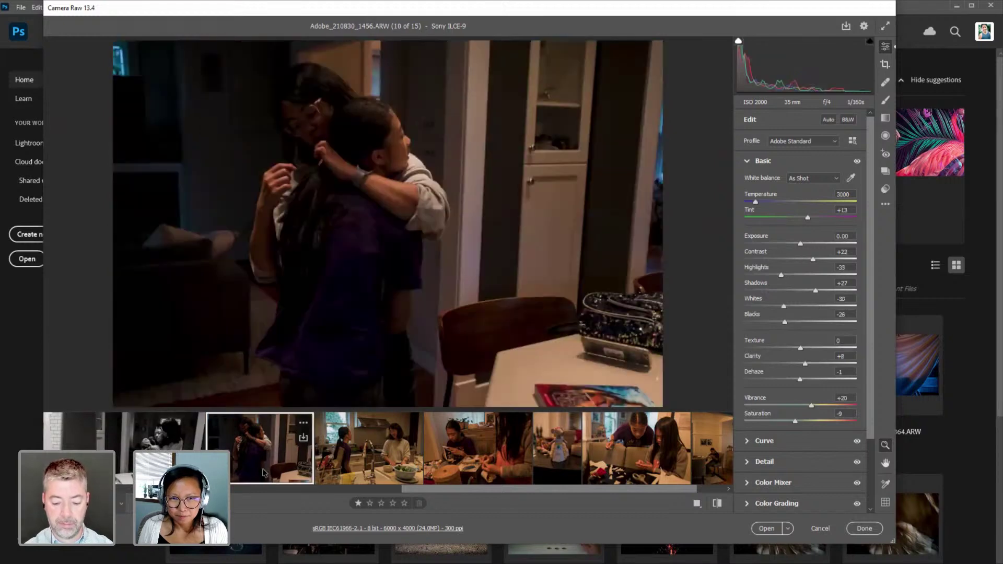
pyautogui.moveTo(800, 246); pyautogui.dragTo(806, 245)
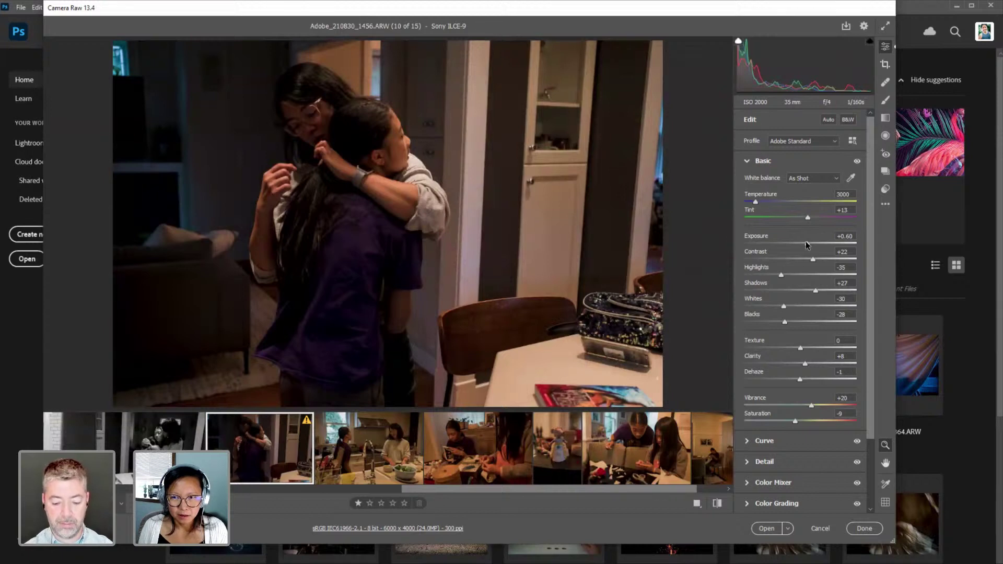
pyautogui.moveTo(806, 244); pyautogui.dragTo(808, 244)
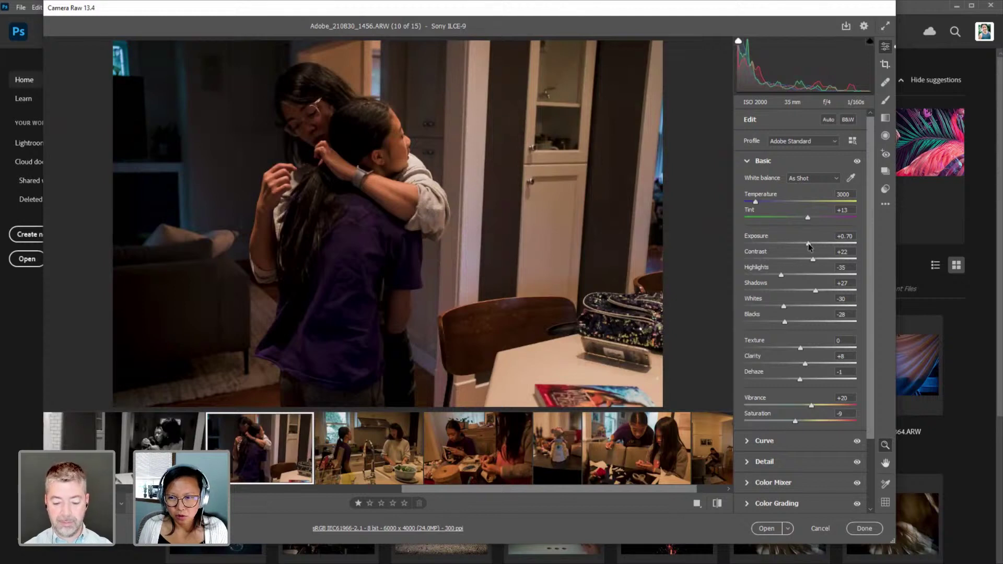
pyautogui.moveTo(809, 245); pyautogui.dragTo(809, 244)
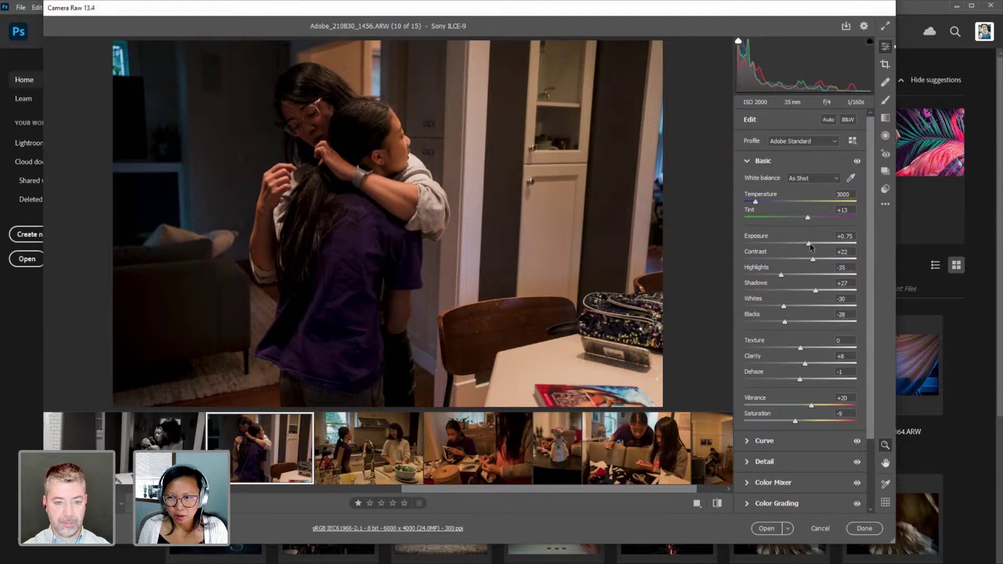
pyautogui.moveTo(810, 244); pyautogui.dragTo(804, 244)
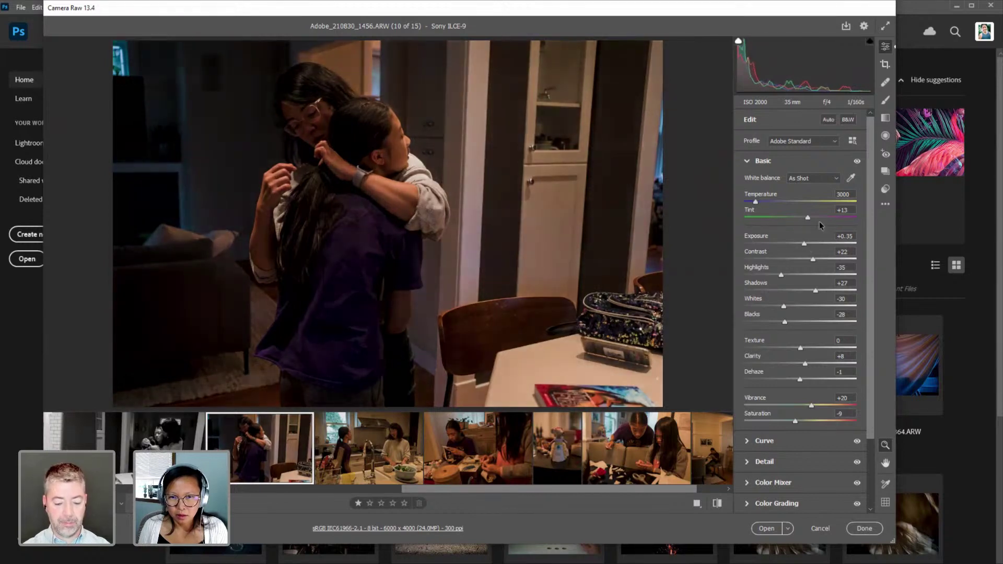
# Brush a local adjustment with Exposure +0.75 and Shadows +17 onto the woman's shadowed face in Adobe_210830_1456.ARW.
pyautogui.click(885, 101)
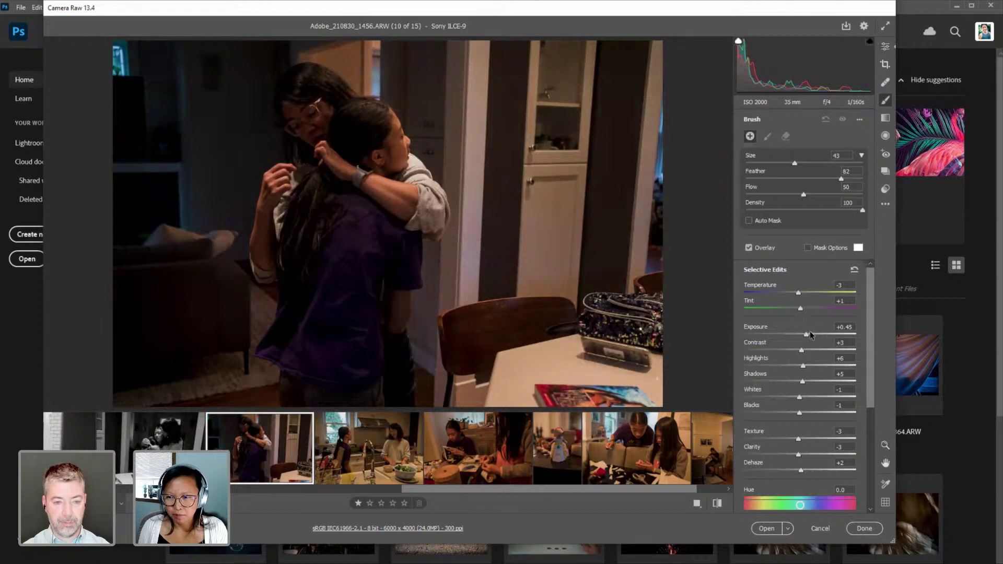
pyautogui.click(810, 334)
pyautogui.click(323, 128)
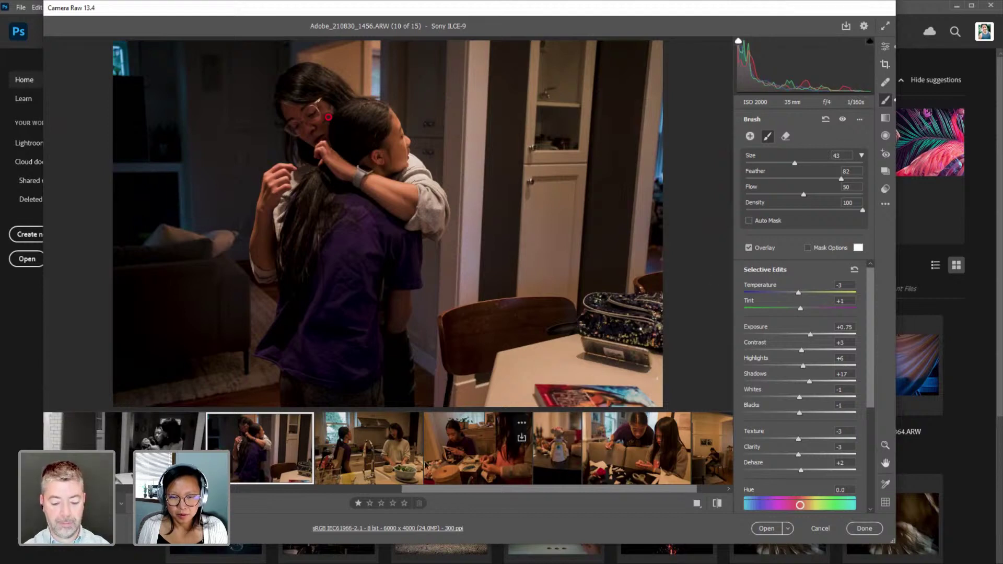
# Raise the Exposure of Adobe_210830_1469.ARW to +0.15 and that of Adobe_210830_1512.ARW to +0.55.
pyautogui.click(355, 463)
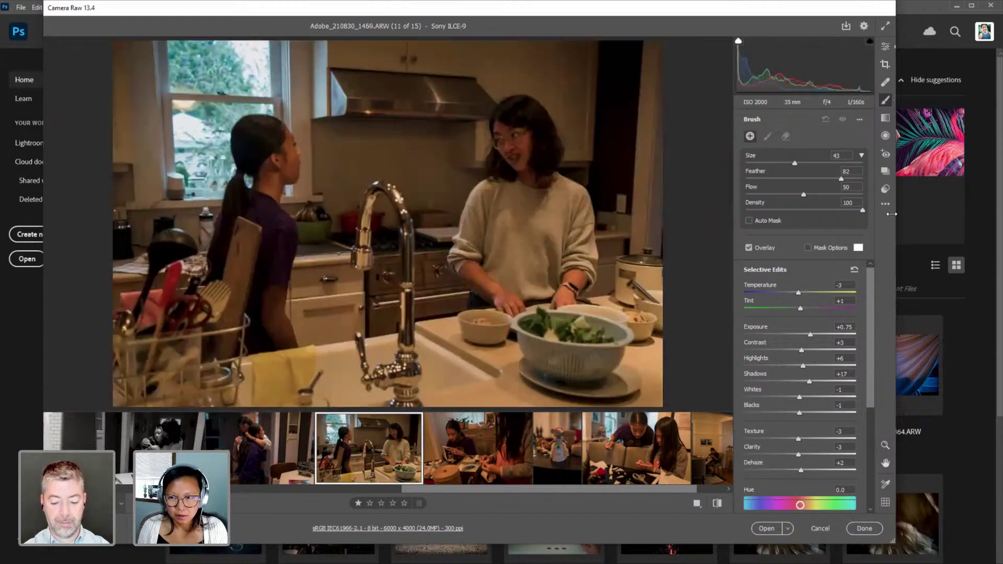
pyautogui.click(886, 47)
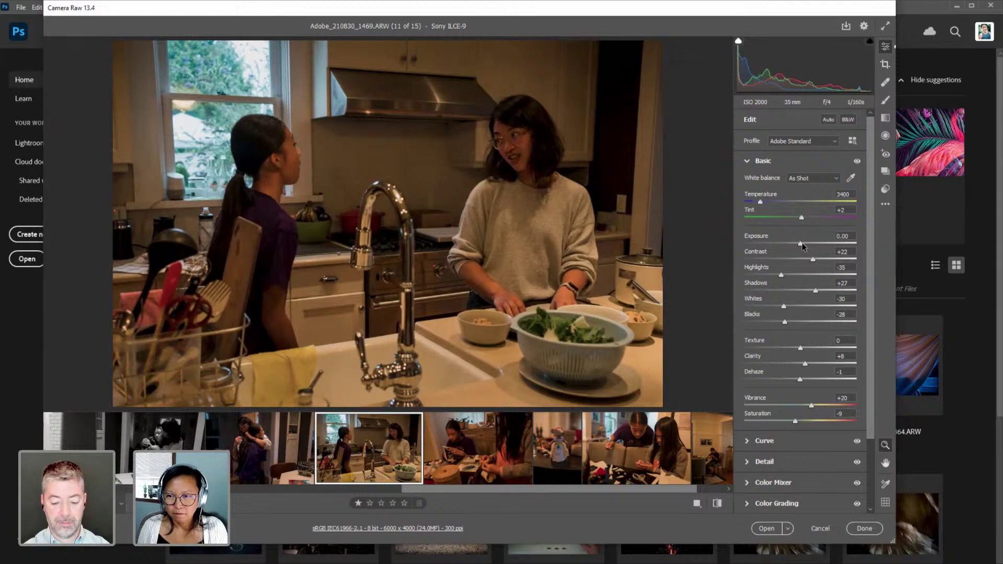
pyautogui.moveTo(802, 242); pyautogui.dragTo(803, 242)
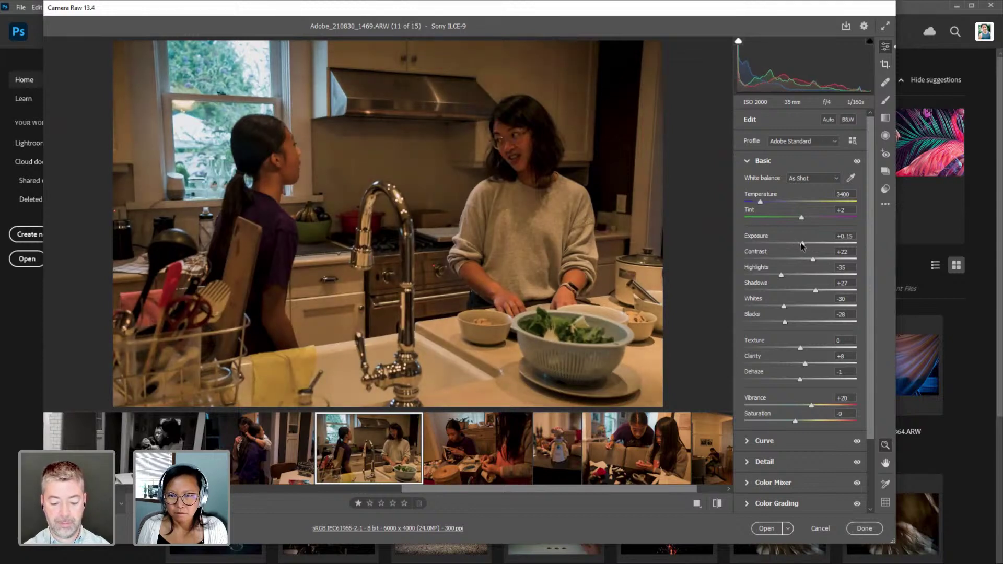
pyautogui.click(480, 456)
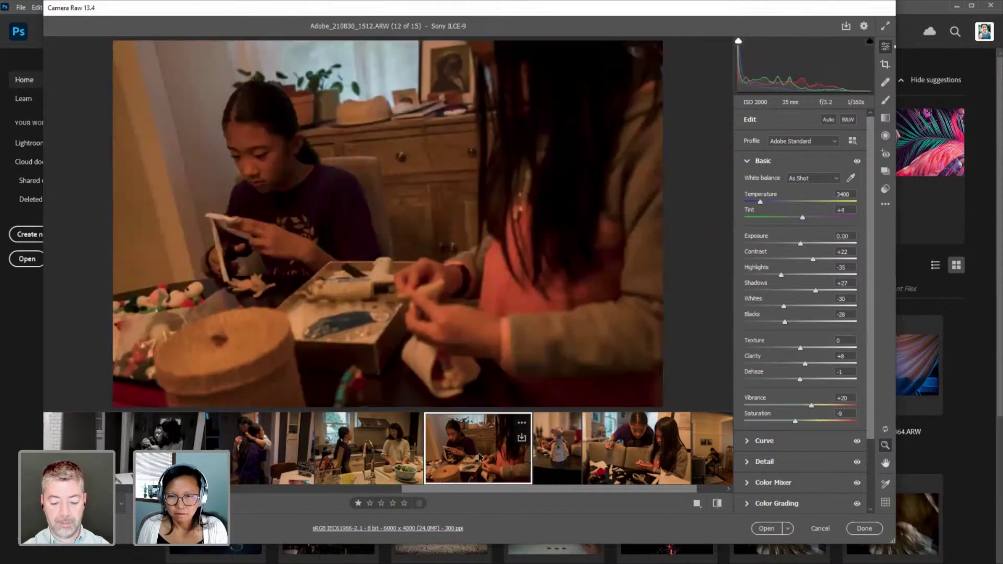
pyautogui.moveTo(801, 243); pyautogui.dragTo(808, 244)
# Try the custom BW preset on Adobe_210830_1512.ARW.
pyautogui.click(885, 189)
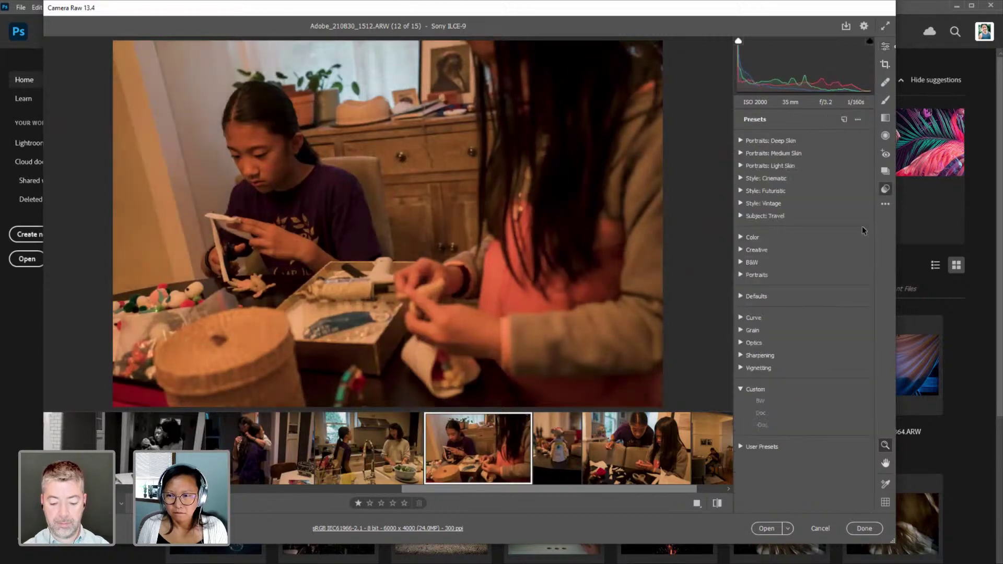
pyautogui.click(775, 401)
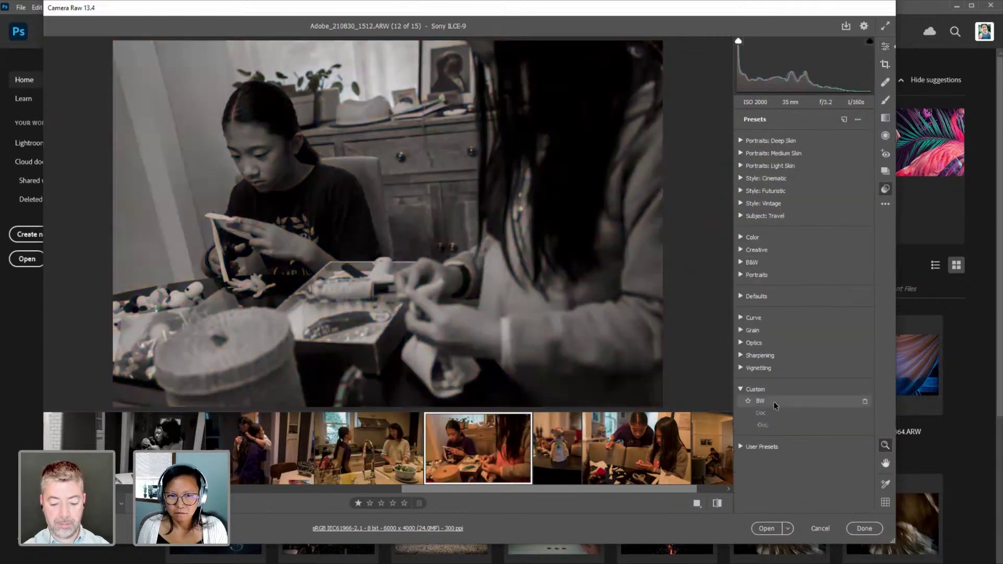
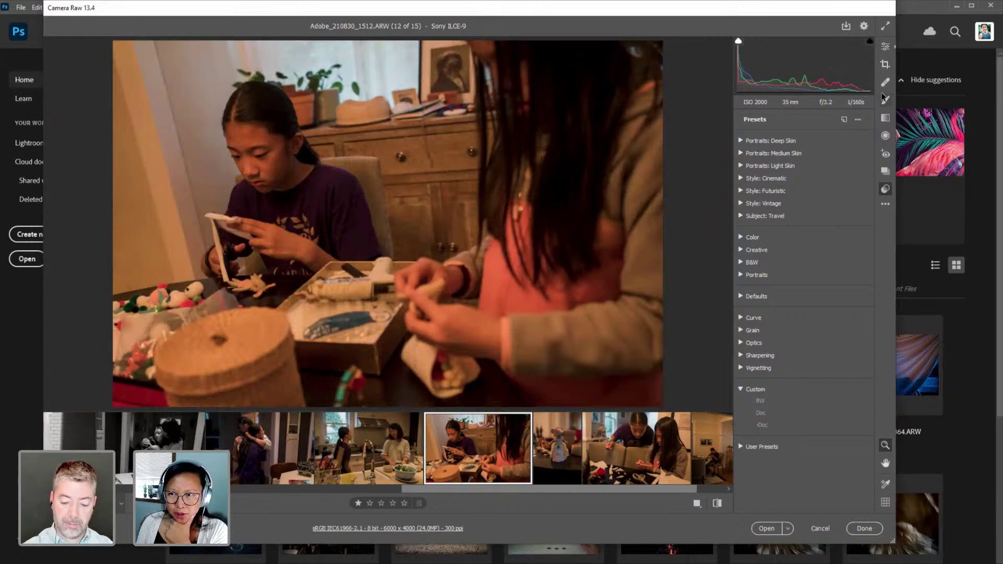
# Set the Exposure of Adobe_210830_1512.ARW to +0.60 and cool its white balance to a Temperature of 3150.
pyautogui.press('e')
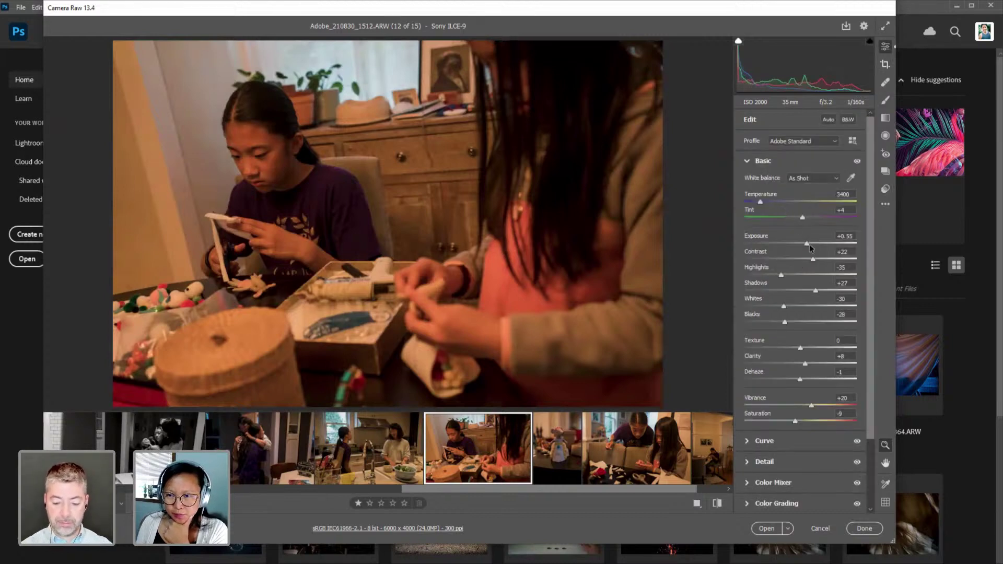
pyautogui.moveTo(807, 244); pyautogui.dragTo(808, 244)
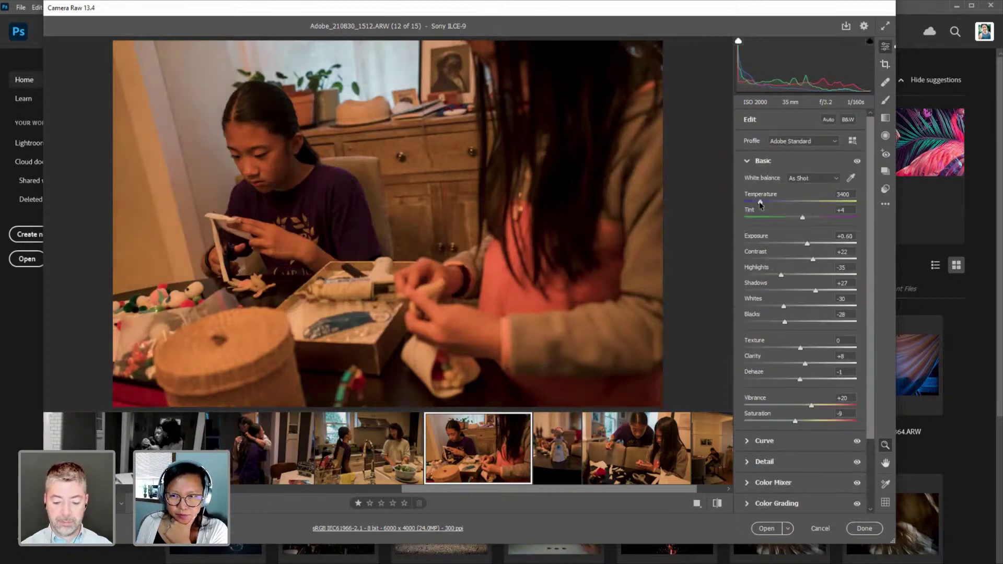
pyautogui.moveTo(760, 204); pyautogui.dragTo(760, 204)
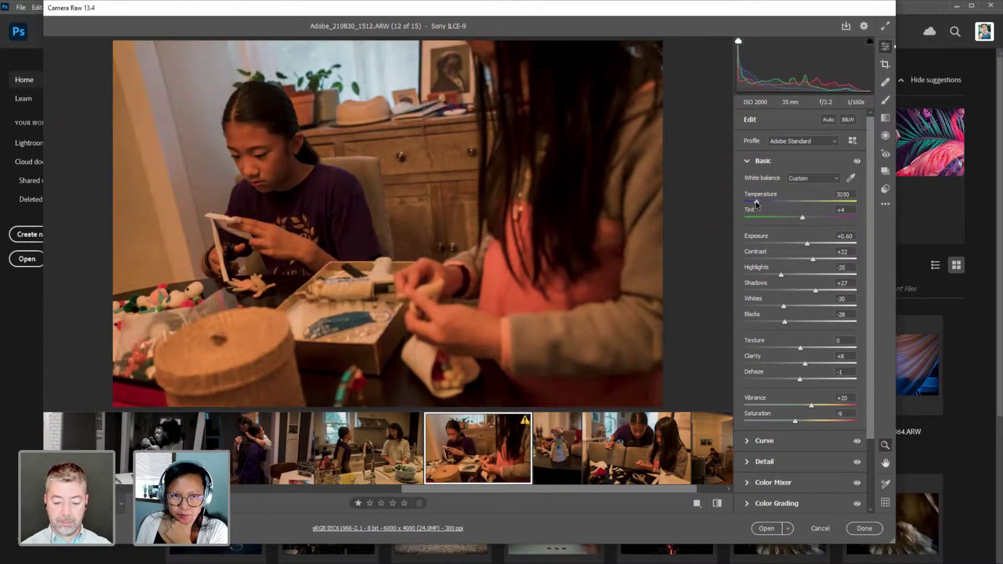
# Cool Adobe_210830_1512.ARW to a Temperature of 3000 and raise the Exposure of Adobe_210830_1517.ARW to +0.20.
pyautogui.moveTo(757, 203); pyautogui.dragTo(755, 205)
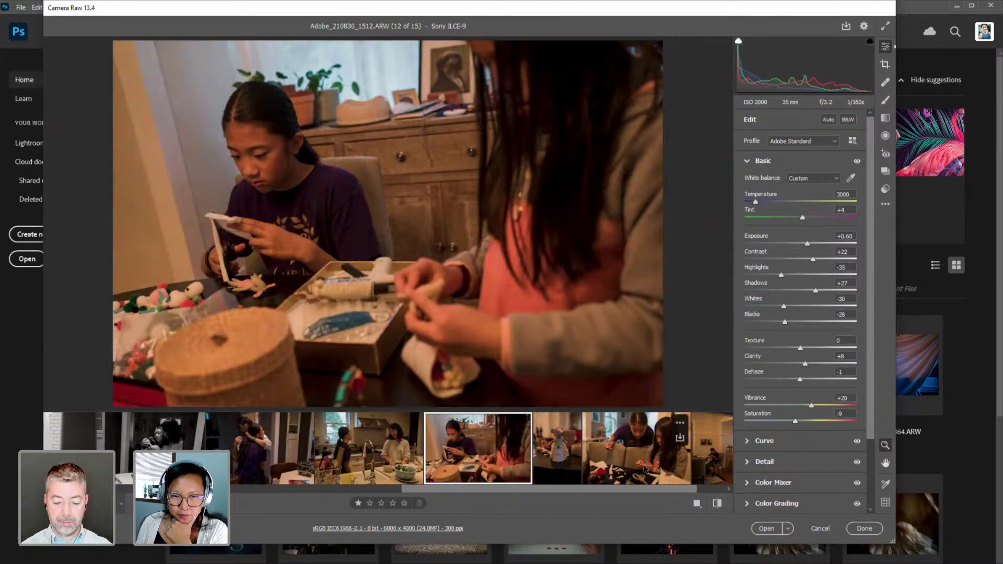
pyautogui.click(542, 459)
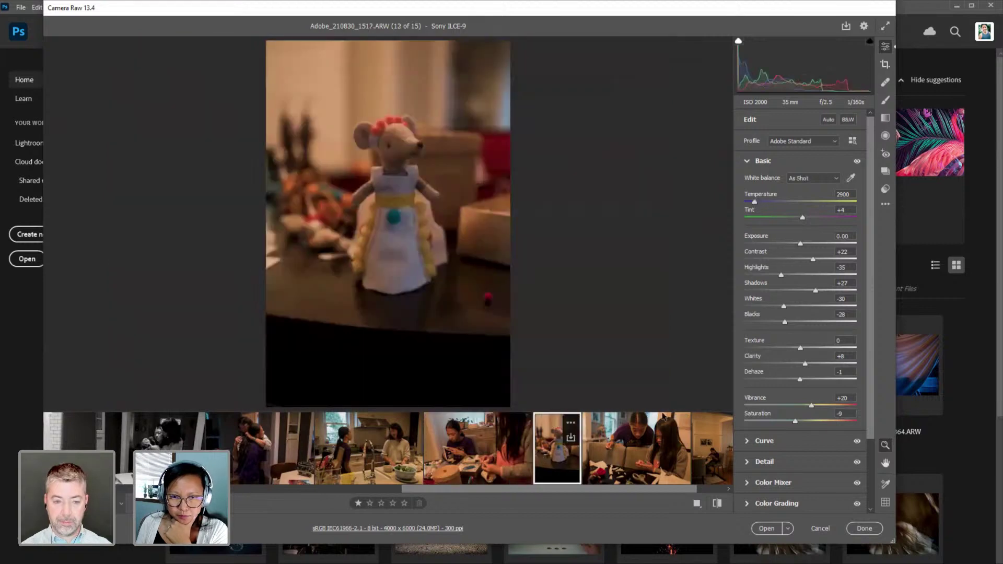
pyautogui.moveTo(801, 246); pyautogui.dragTo(804, 245)
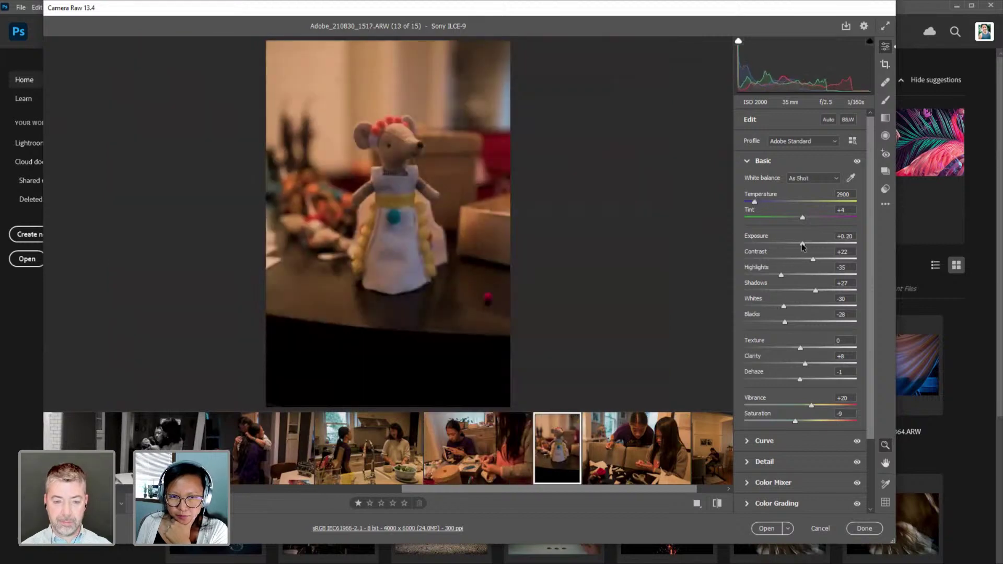
# Set the Exposure of Adobe_210830_1521.ARW to -0.15 and that of Adobe_210830_1537.ARW to +0.10.
pyautogui.click(632, 479)
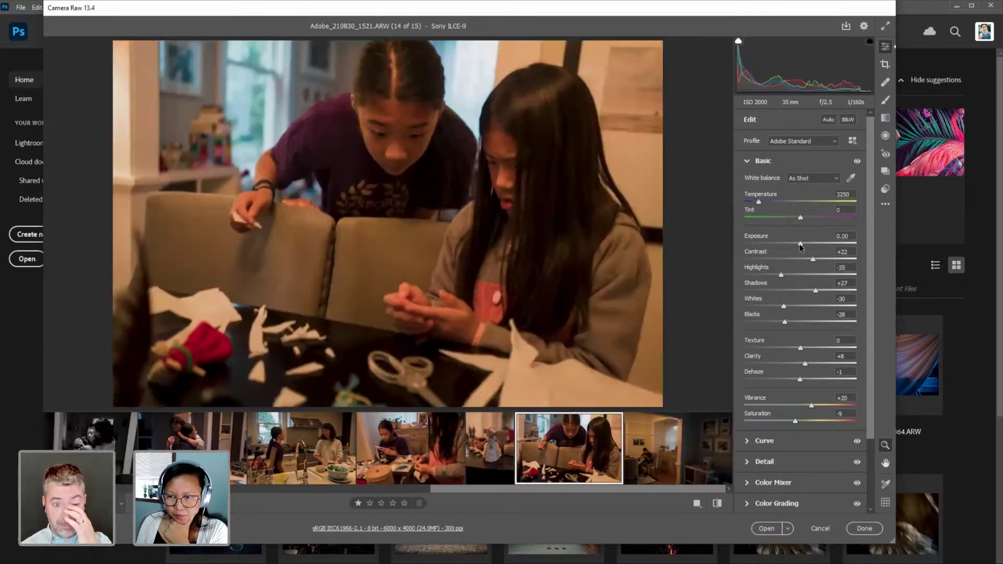
pyautogui.moveTo(801, 243); pyautogui.dragTo(799, 244)
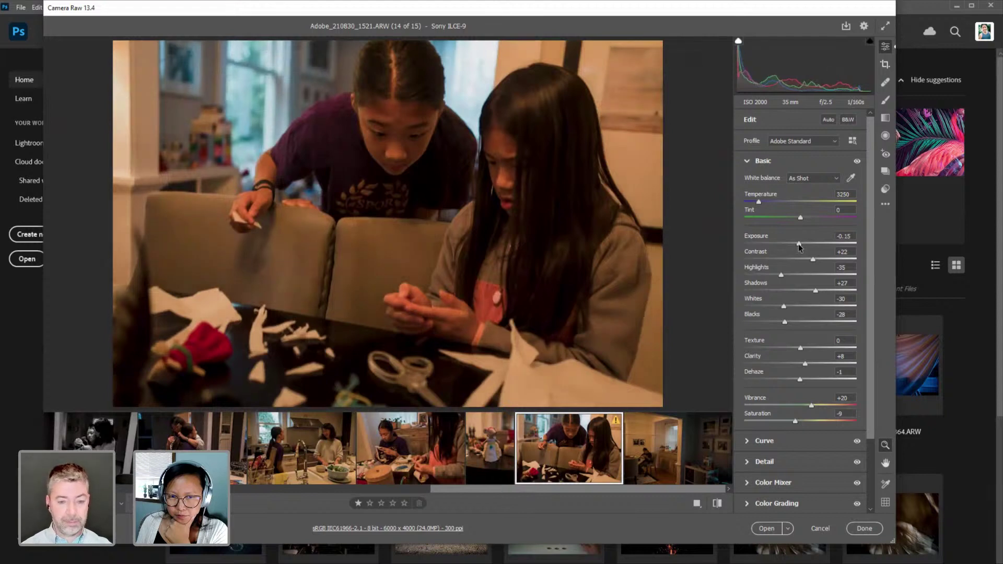
pyautogui.click(629, 424)
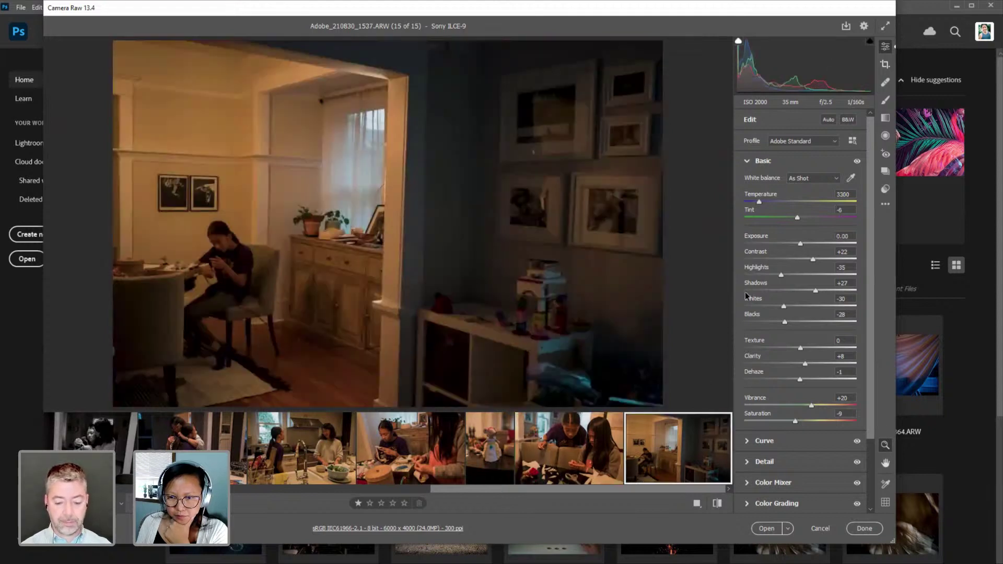
pyautogui.moveTo(801, 244); pyautogui.dragTo(804, 244)
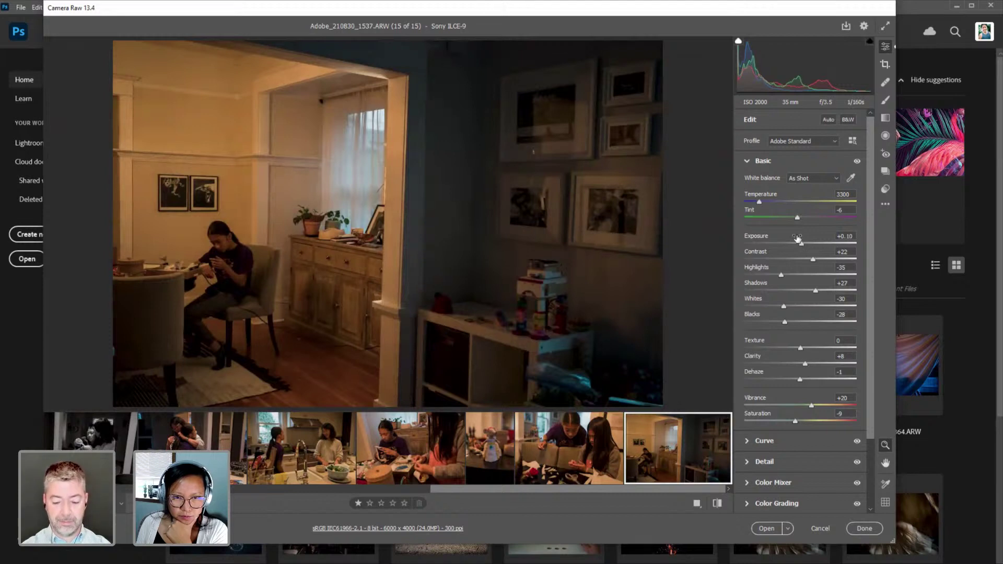
# Straighten Adobe_210830_1537.ARW slightly by rotating its crop, and save the edits of the whole batch.
pyautogui.click(884, 64)
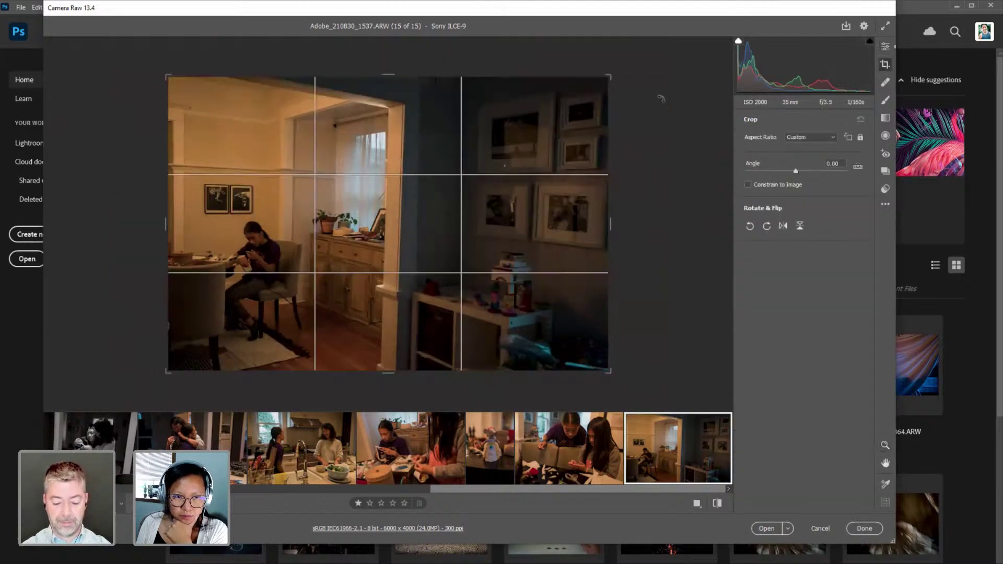
pyautogui.moveTo(673, 87); pyautogui.dragTo(676, 82)
pyautogui.press('Return')
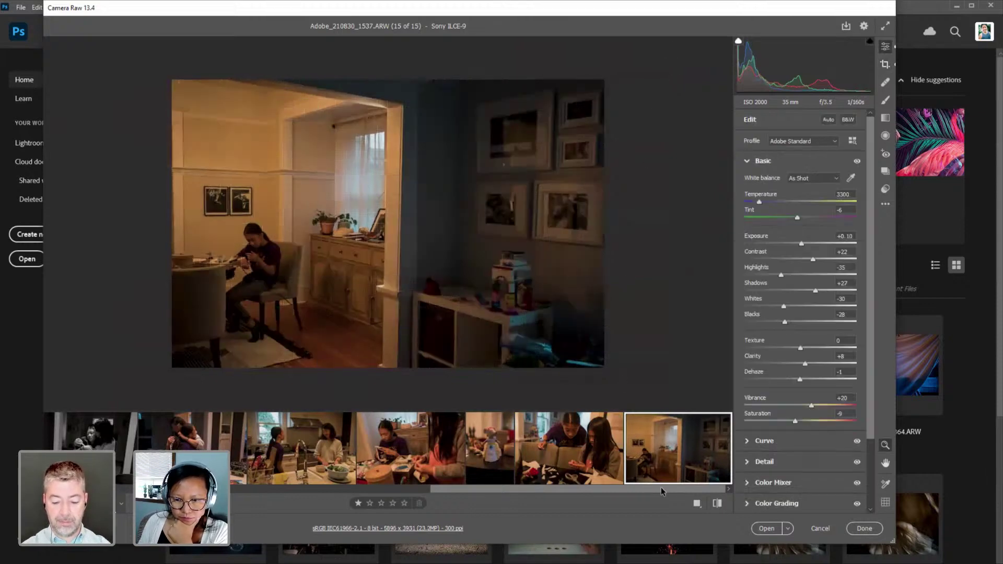
pyautogui.click(864, 528)
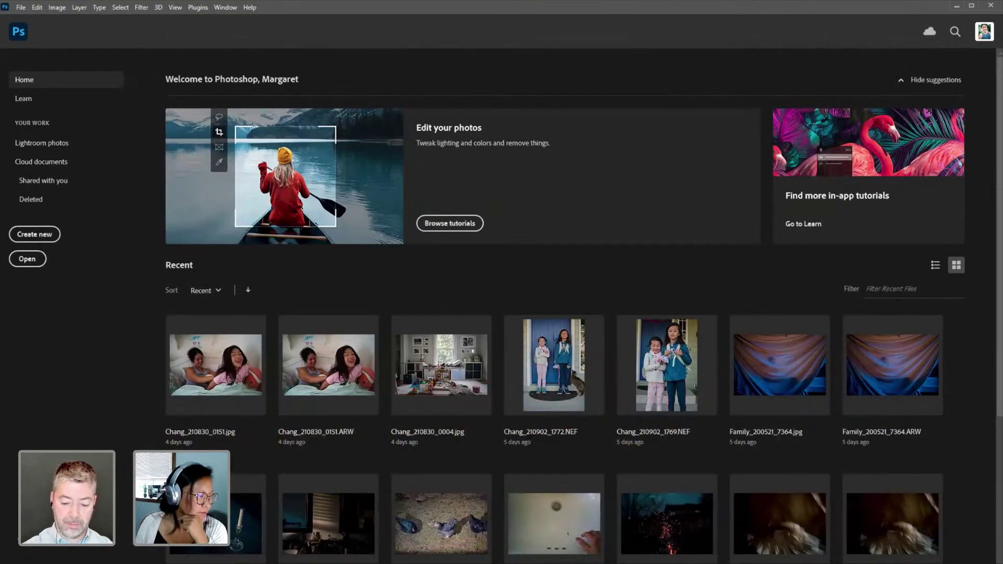
# Switch to Bridge and open the photos from Adobe_210830_1541.ARW through Chang_083021_1788.ARW in Camera Raw.
pyautogui.hotkey('alt', 'Tab')
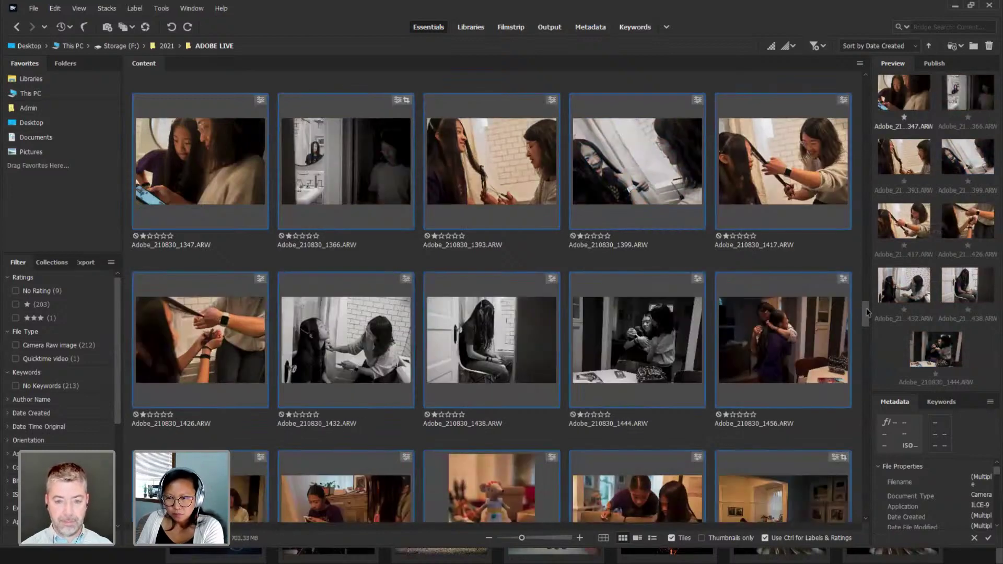
pyautogui.moveTo(867, 309); pyautogui.dragTo(877, 340)
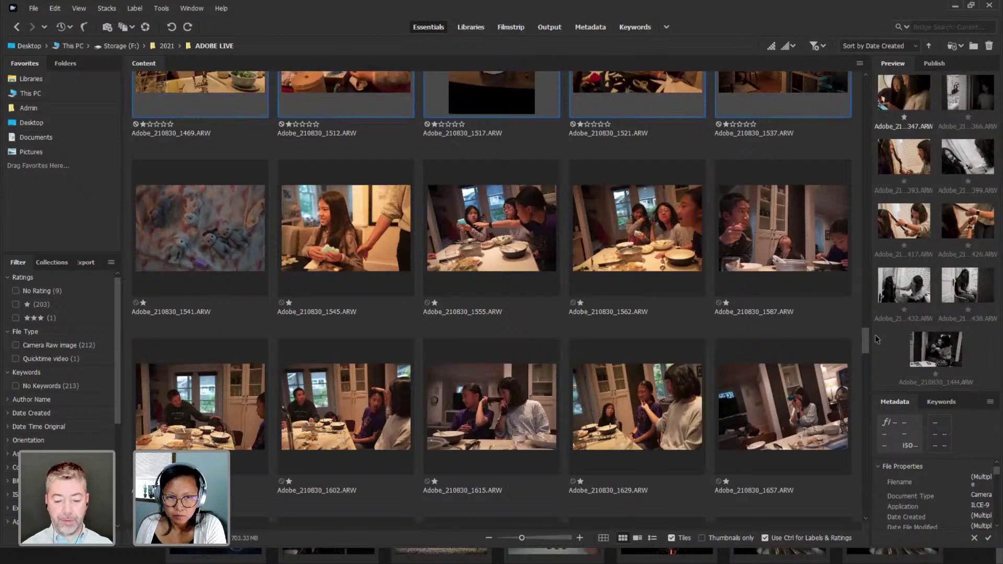
pyautogui.moveTo(877, 339)
pyautogui.mouseDown()
pyautogui.moveTo(877, 377)
pyautogui.moveTo(889, 341)
pyautogui.mouseUp()
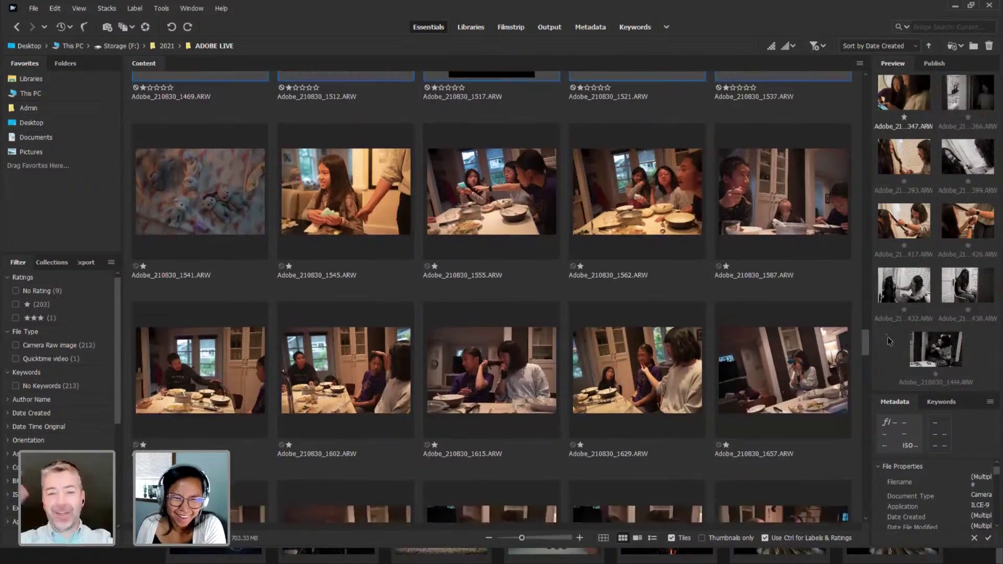
pyautogui.moveTo(126, 236); pyautogui.dragTo(836, 497)
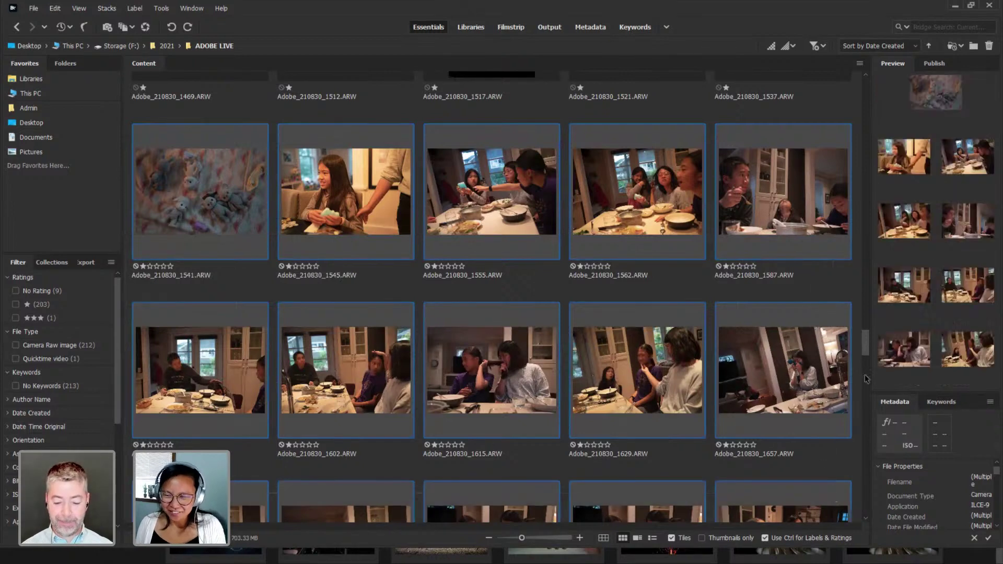
pyautogui.scroll(-1, 871, 361)
pyautogui.scroll(-2, 871, 361)
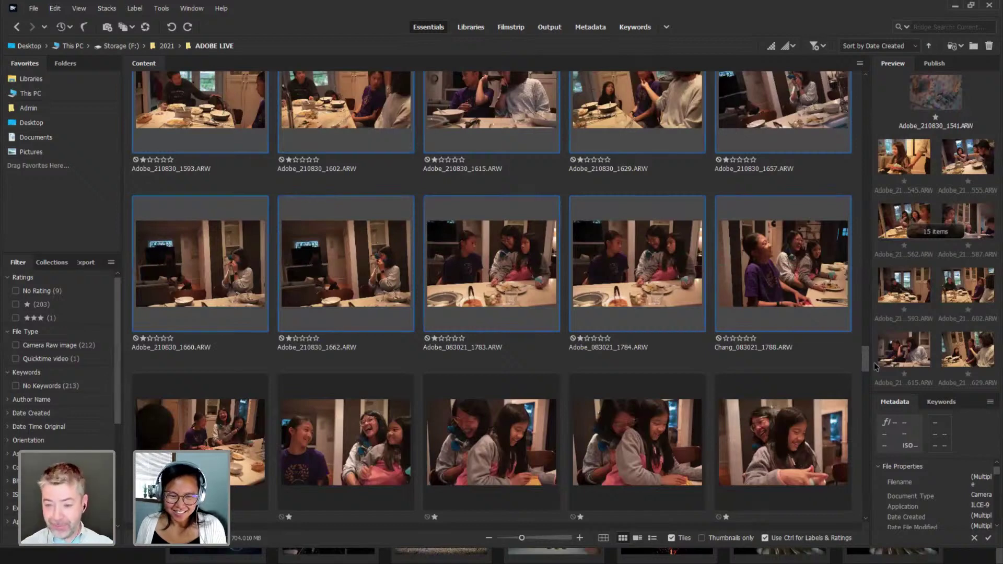
pyautogui.scroll(2, 877, 363)
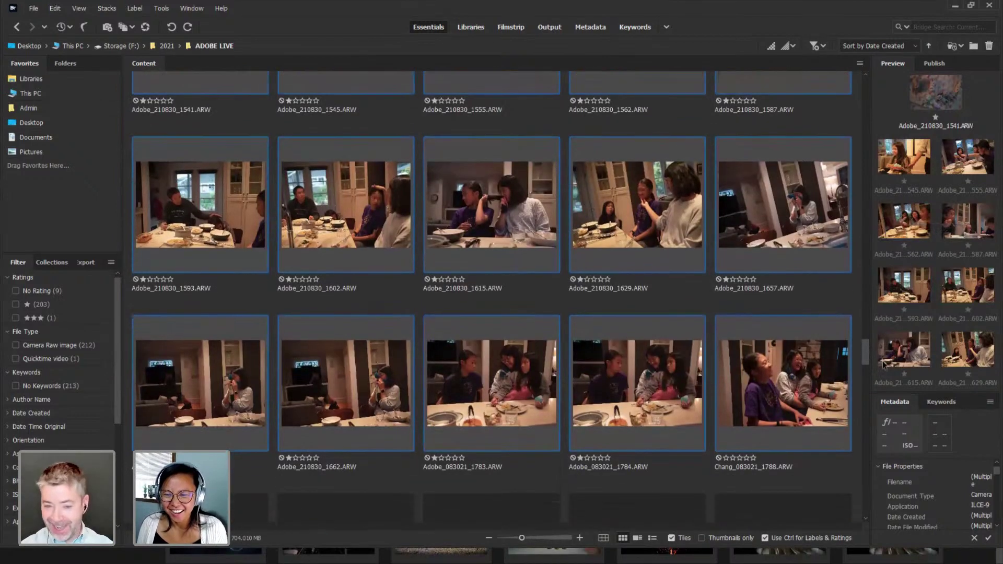
pyautogui.scroll(-4, 883, 365)
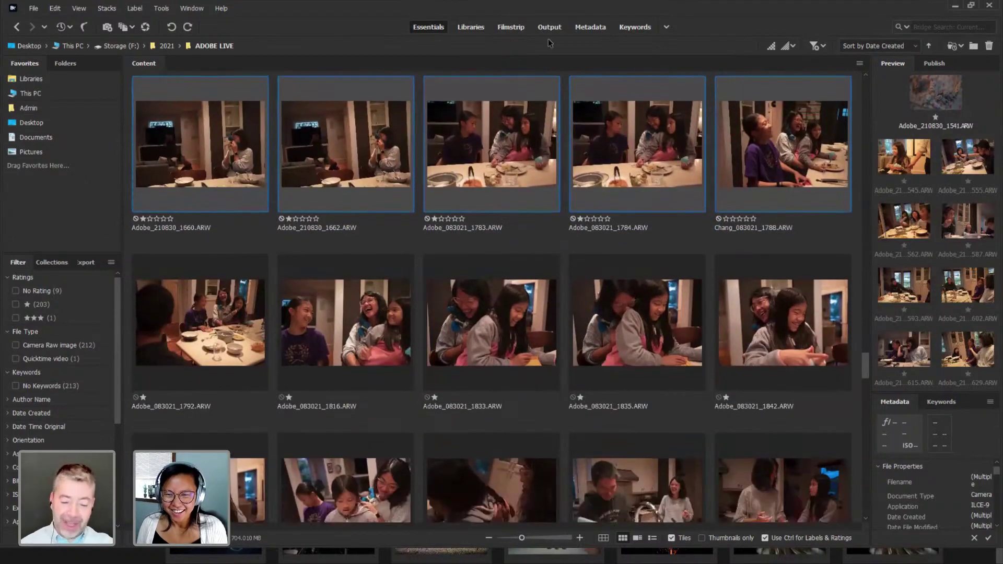
pyautogui.rightClick(607, 96)
pyautogui.click(627, 113)
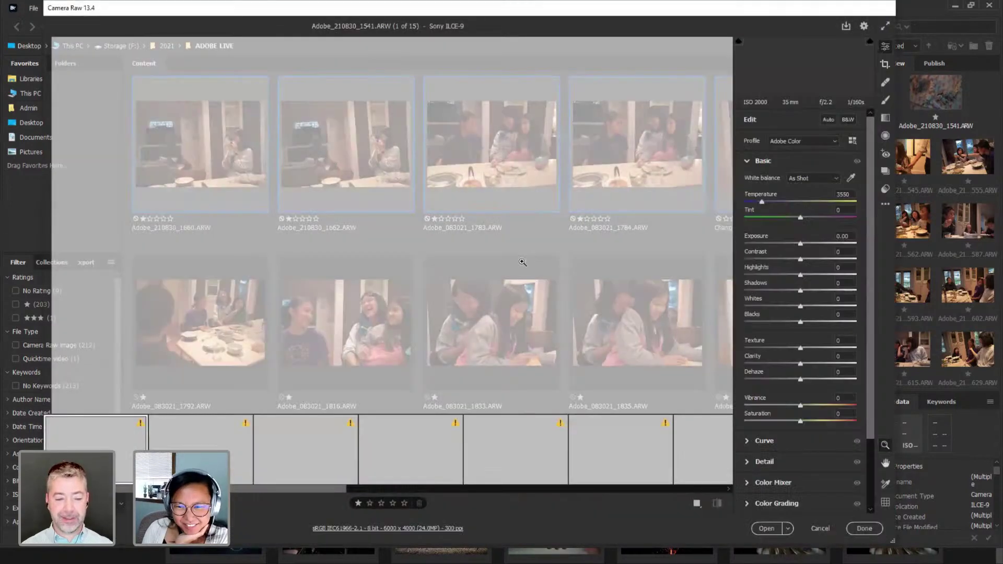
# Apply the custom -Doc preset to Adobe_210830_1541.ARW and synchronize its settings to all photos in the batch.
pyautogui.click(886, 189)
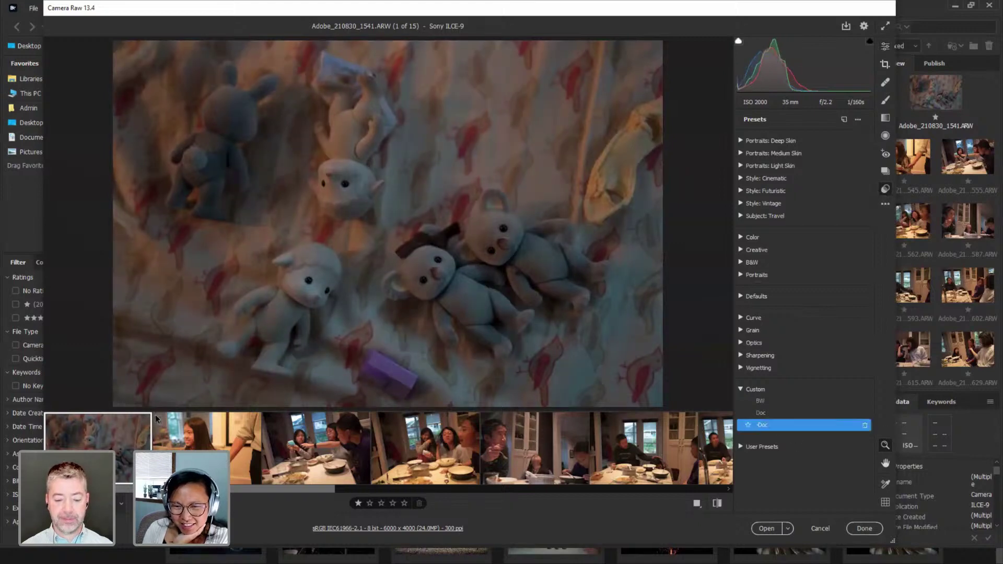
pyautogui.rightClick(140, 422)
pyautogui.click(177, 275)
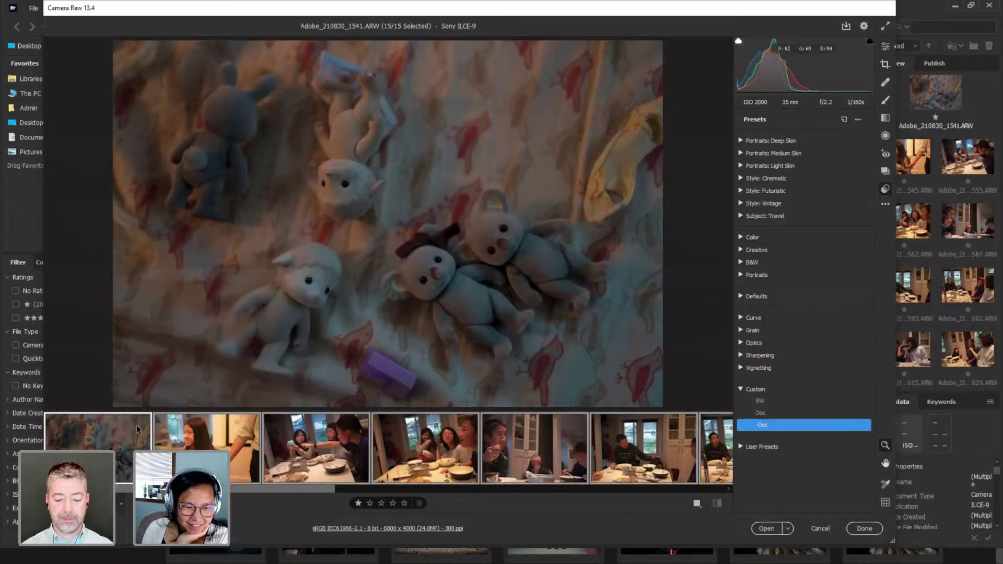
pyautogui.rightClick(144, 423)
pyautogui.moveTo(172, 396)
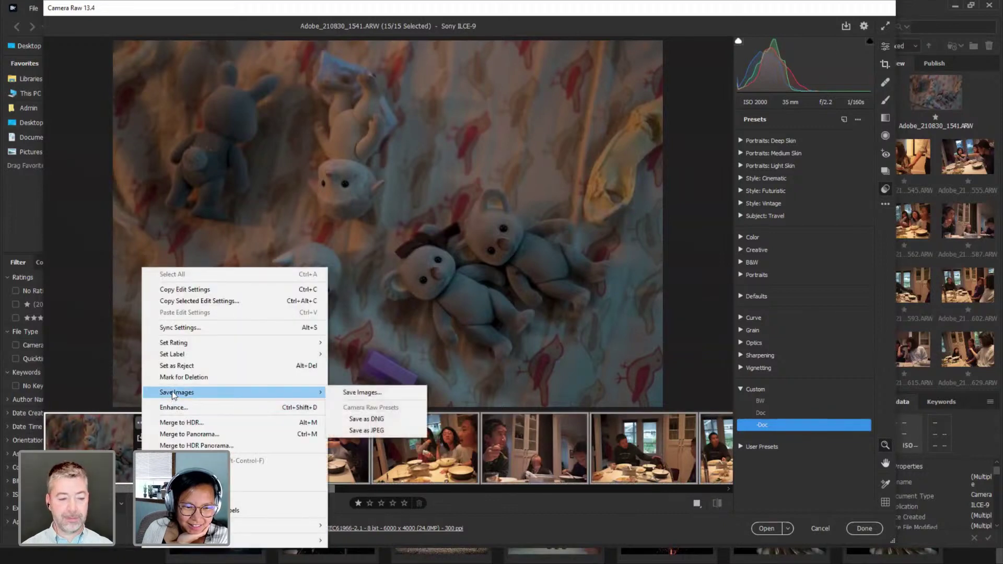
pyautogui.click(188, 329)
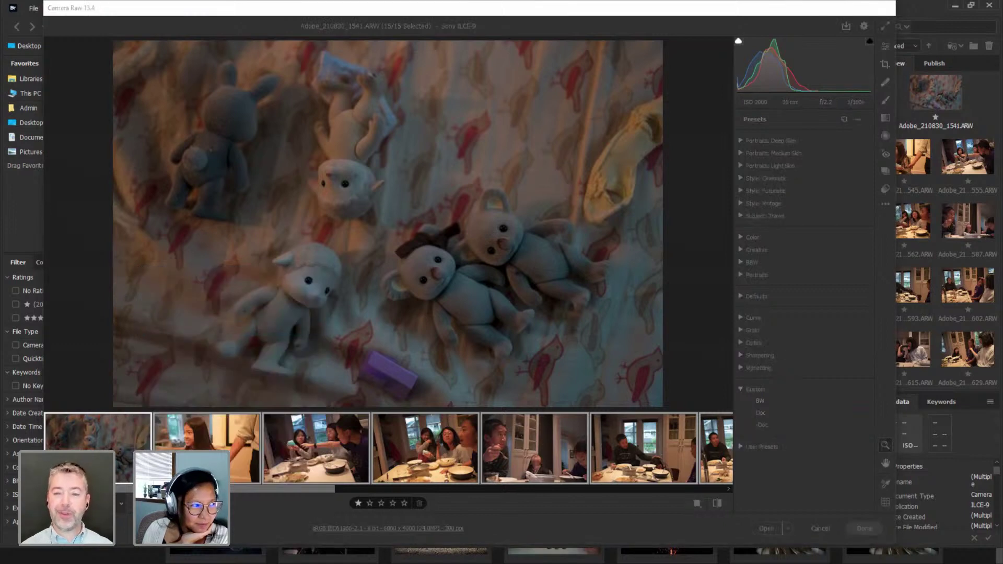
pyautogui.click(564, 147)
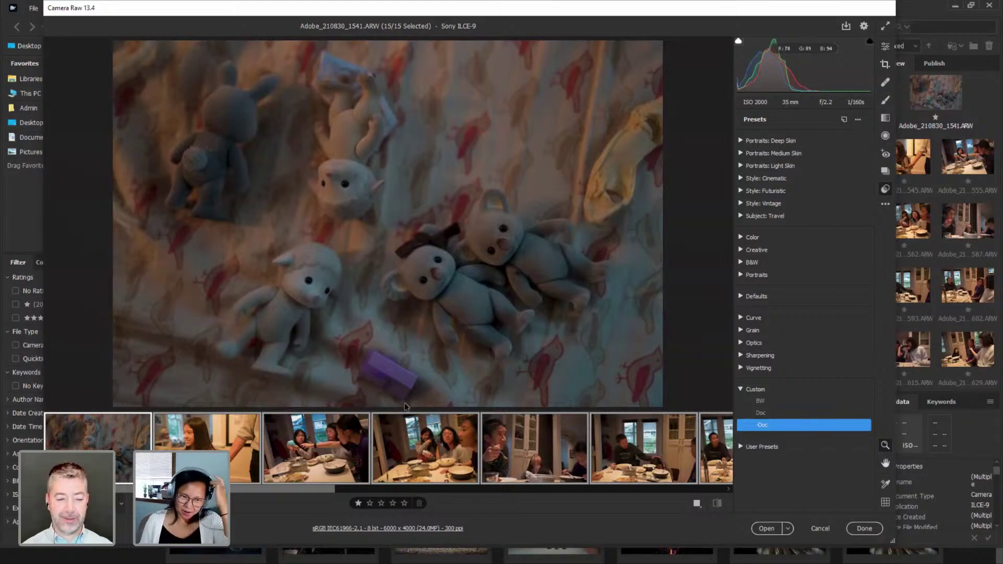
# Try an Exposure of -0.45 and a cooler Temperature on the color version of Adobe_210830_1545.ARW.
pyautogui.click(119, 464)
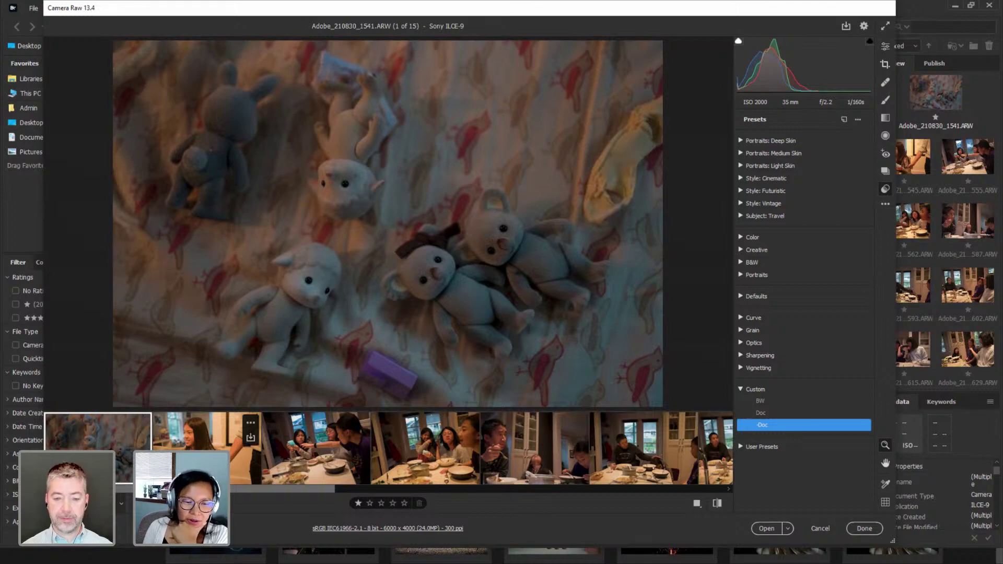
pyautogui.press('Right')
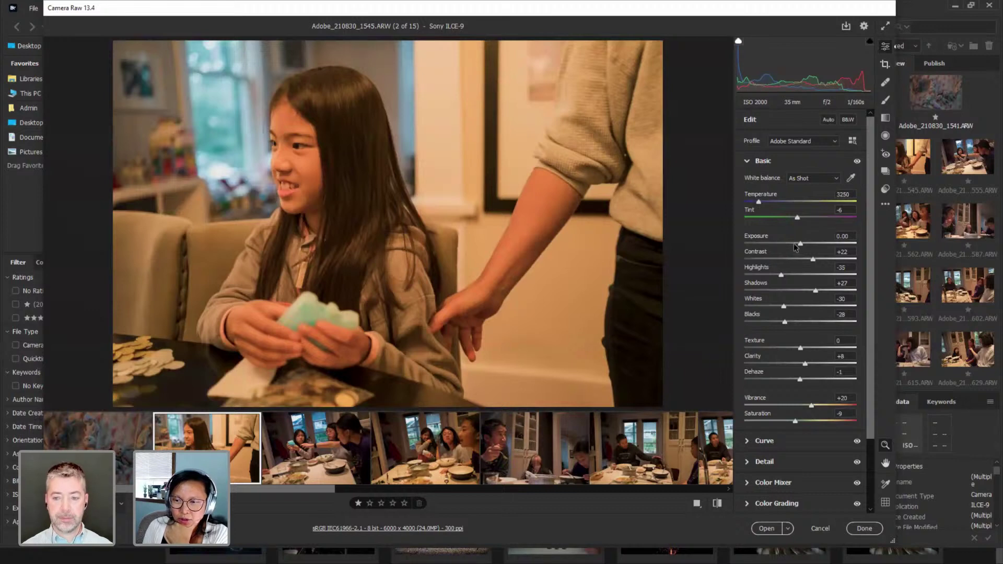
pyautogui.moveTo(793, 247); pyautogui.dragTo(797, 247)
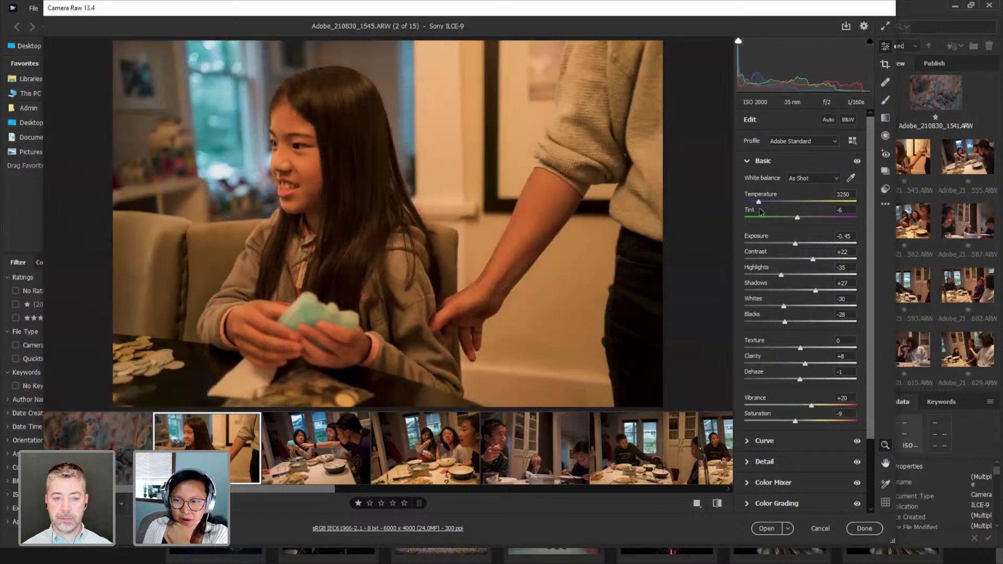
pyautogui.moveTo(758, 203); pyautogui.dragTo(756, 205)
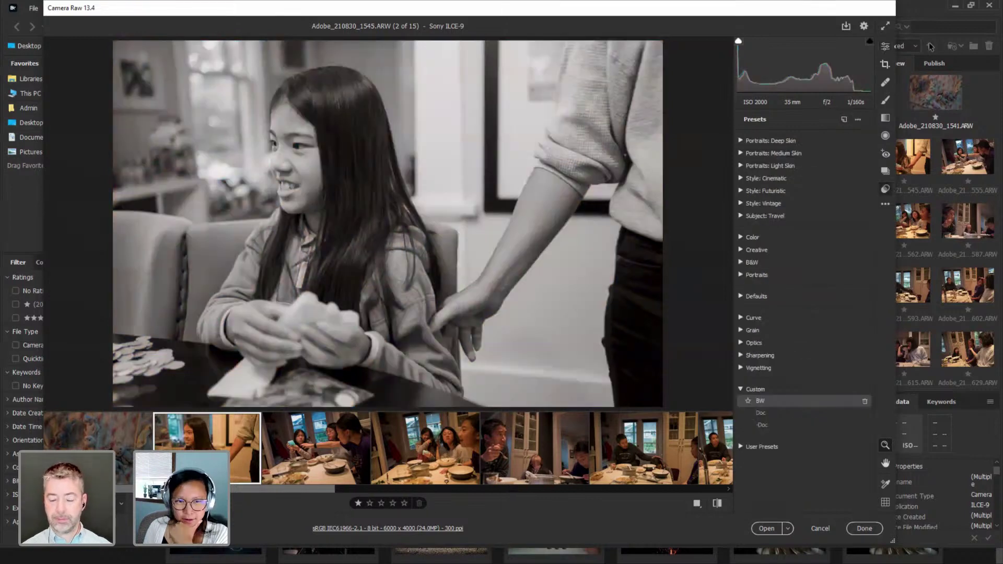
# Give Adobe_210830_1545.ARW the custom BW preset and lower its Exposure to -0.75.
pyautogui.click(885, 46)
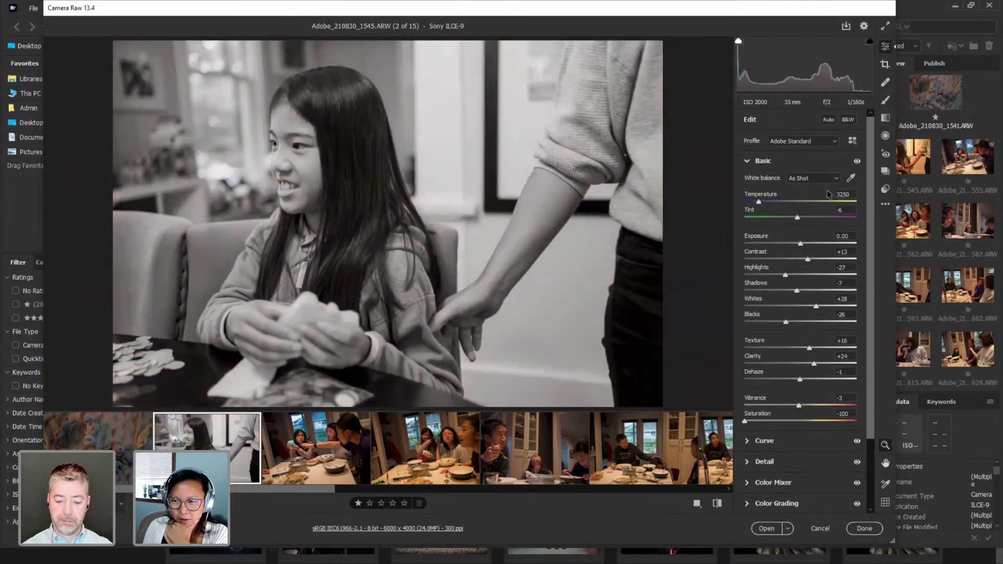
pyautogui.click(793, 244)
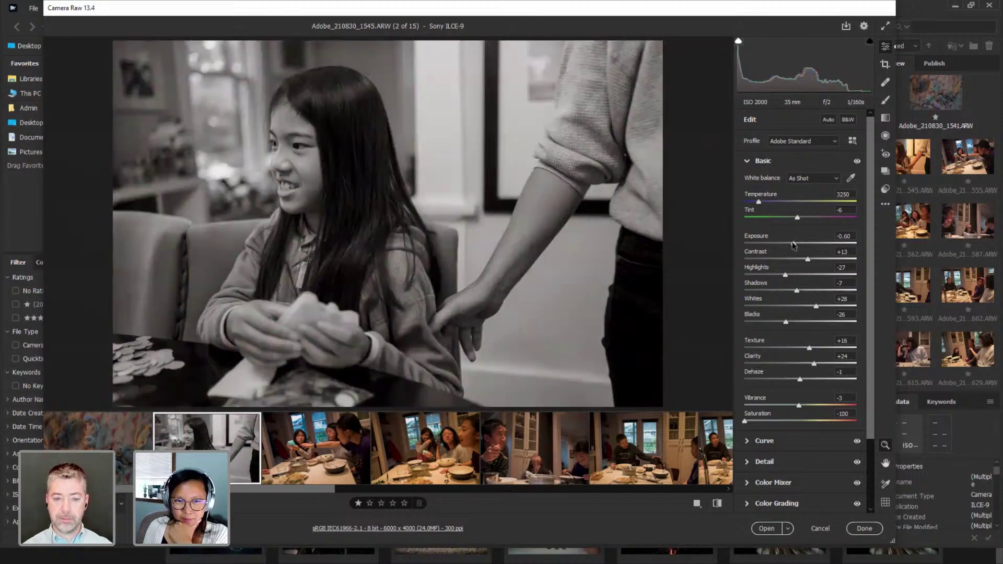
pyautogui.press('Down')
pyautogui.press('Down')
pyautogui.press('Down')
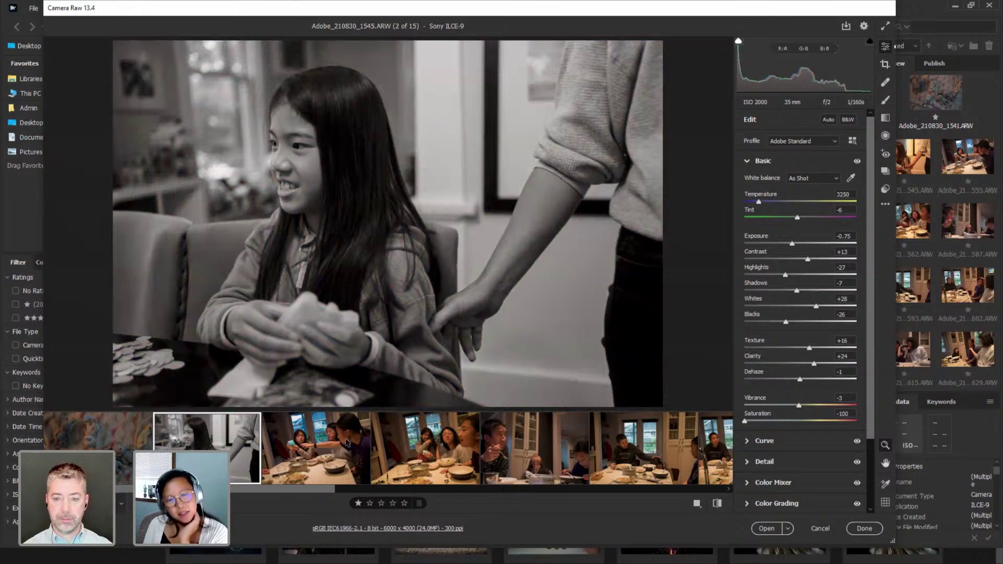
# Select the 13 photos from Adobe_210830_1555.ARW to the end of the batch and give them all a custom Temperature of 3000.
pyautogui.click(300, 468)
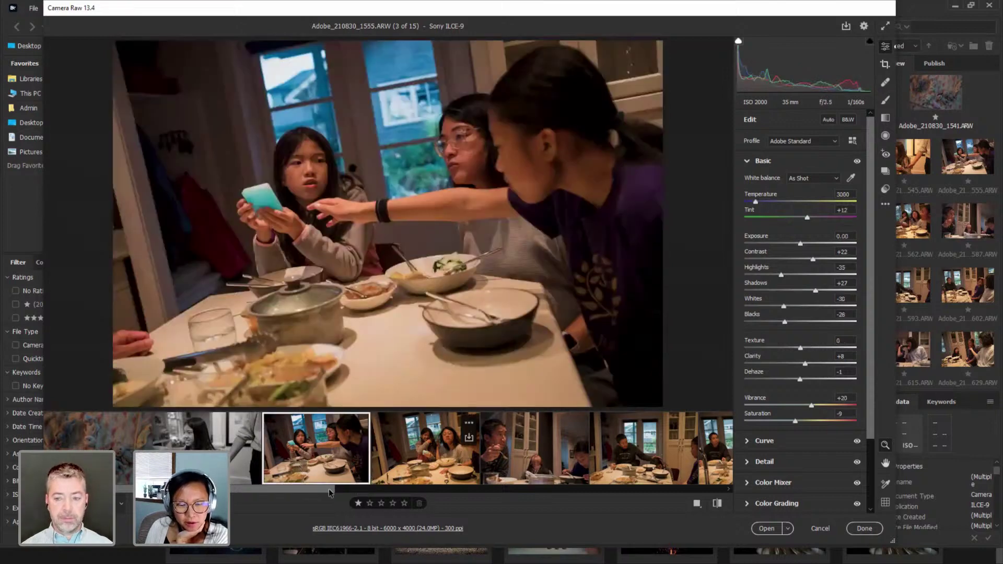
pyautogui.scroll(-1, 343, 471)
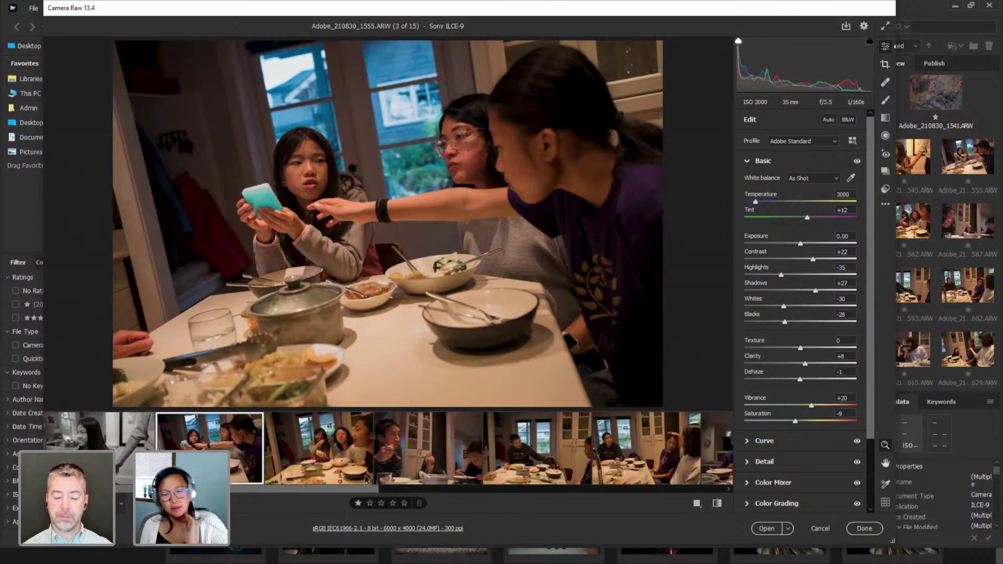
pyautogui.keyDown('ctrl'); pyautogui.click(343, 470); pyautogui.keyUp('ctrl')
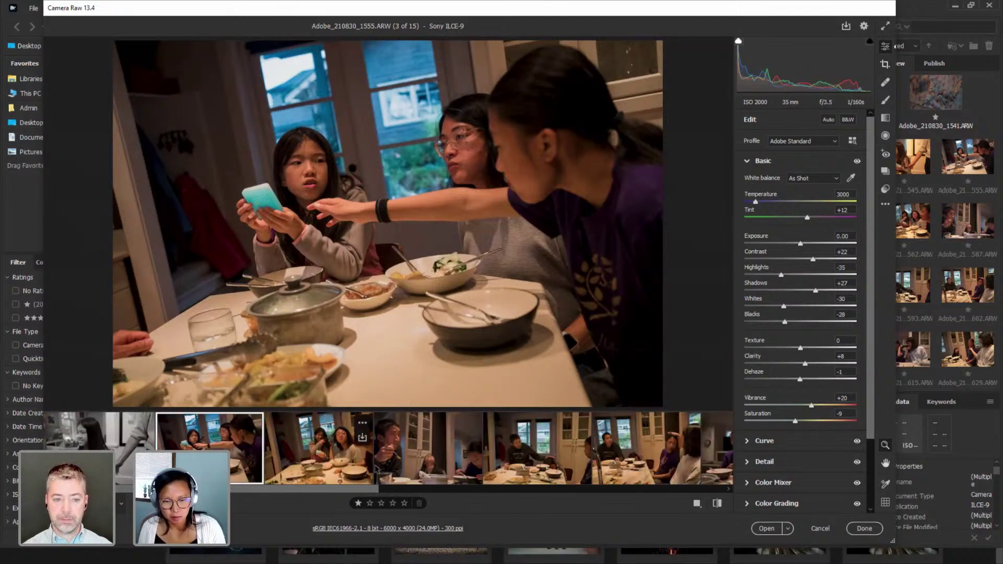
pyautogui.keyDown('shift'); pyautogui.click(627, 469); pyautogui.keyUp('shift')
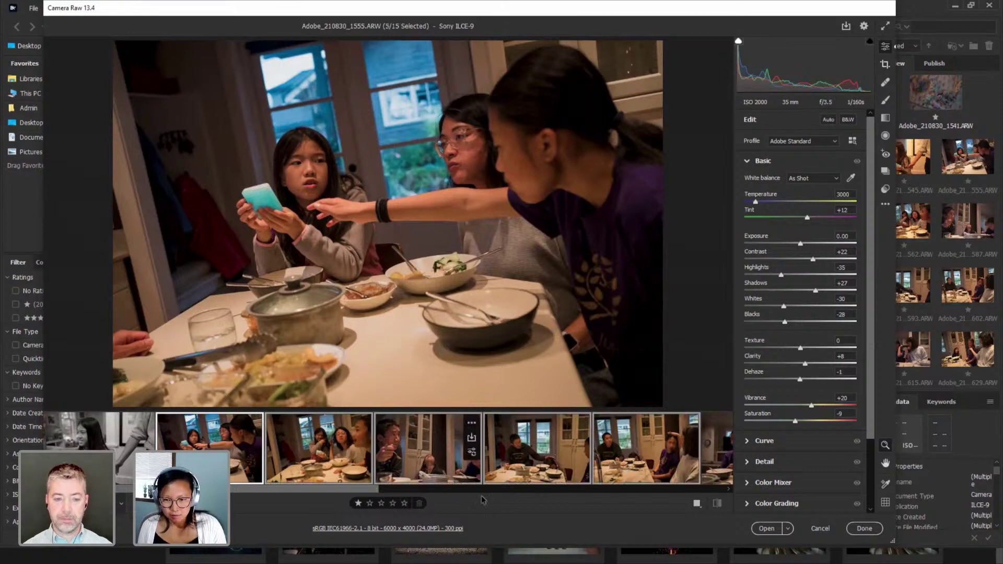
pyautogui.scroll(-2, 481, 500)
pyautogui.scroll(-2, 561, 501)
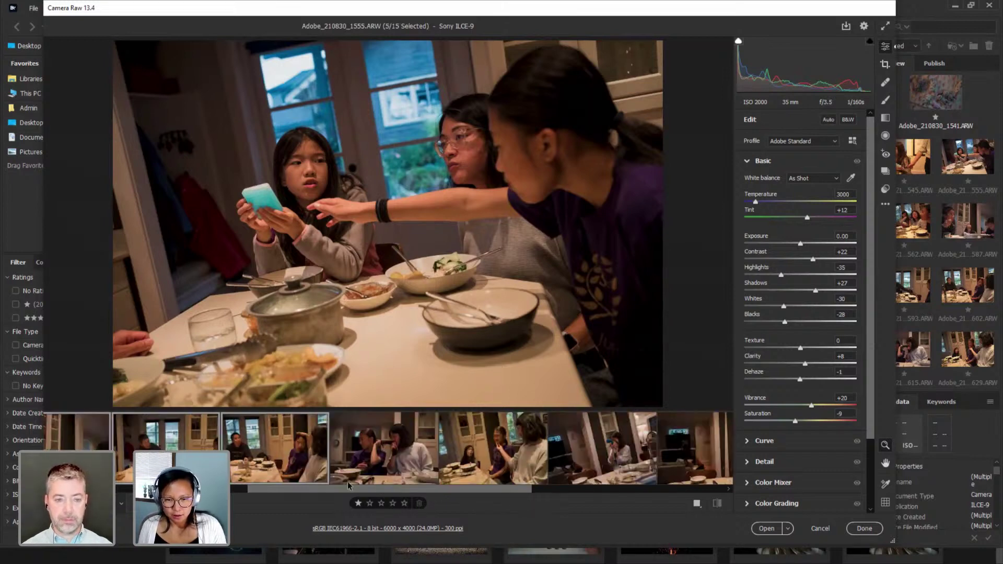
pyautogui.scroll(-1, 330, 480)
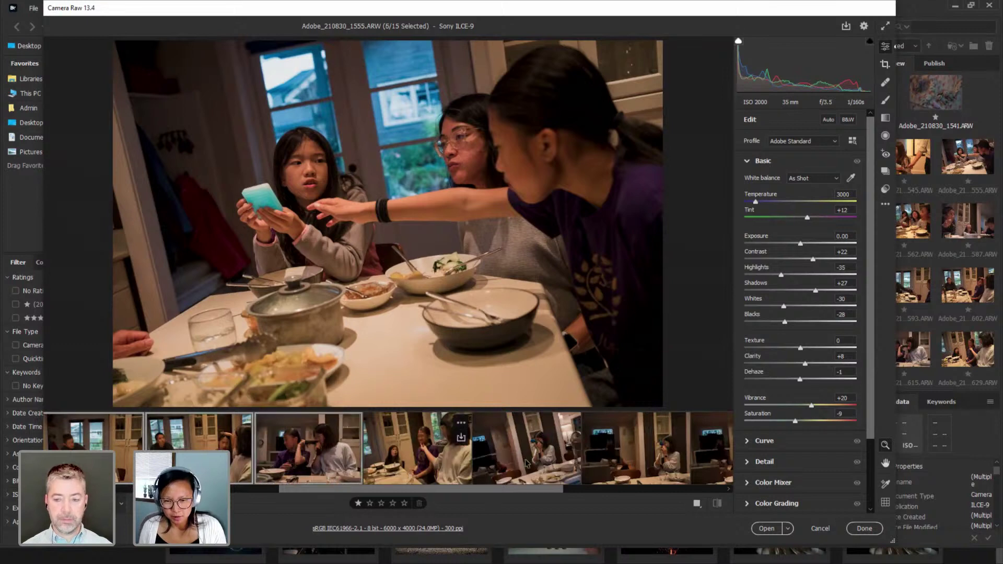
pyautogui.keyDown('shift'); pyautogui.click(559, 478); pyautogui.keyUp('shift')
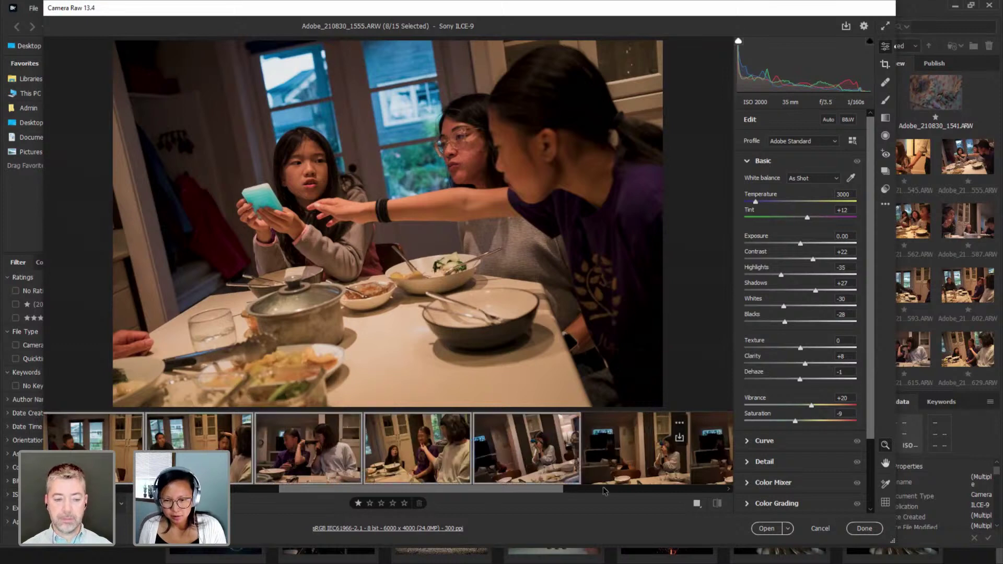
pyautogui.click(651, 490)
pyautogui.click(696, 491)
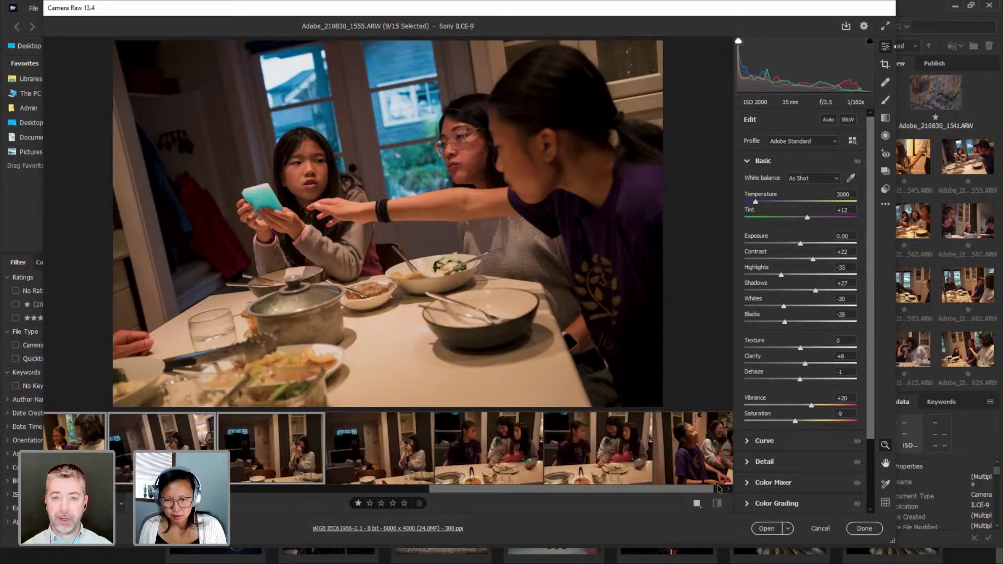
pyautogui.click(719, 488)
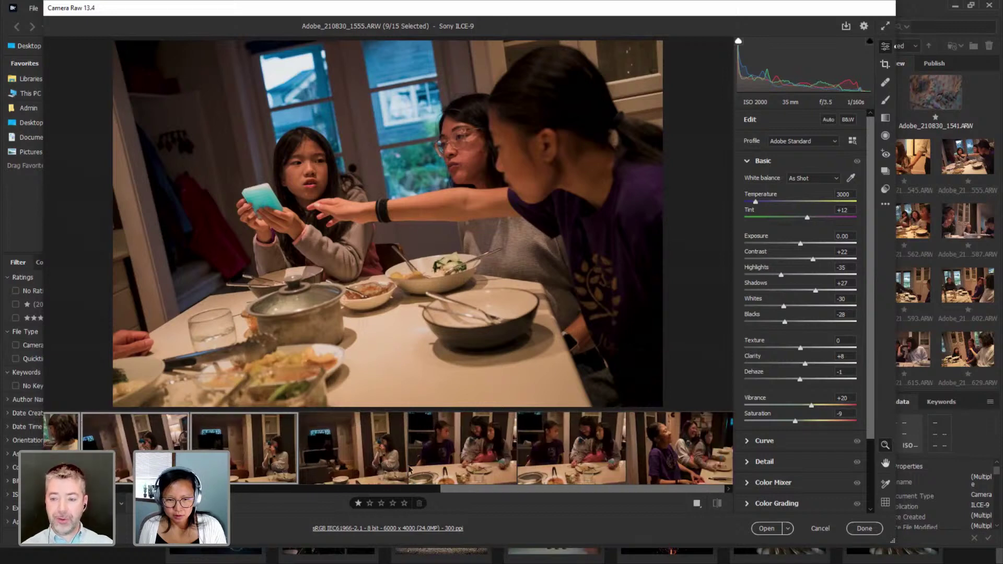
pyautogui.keyDown('shift'); pyautogui.click(554, 469); pyautogui.keyUp('shift')
pyautogui.keyDown('shift'); pyautogui.click(653, 470); pyautogui.keyUp('shift')
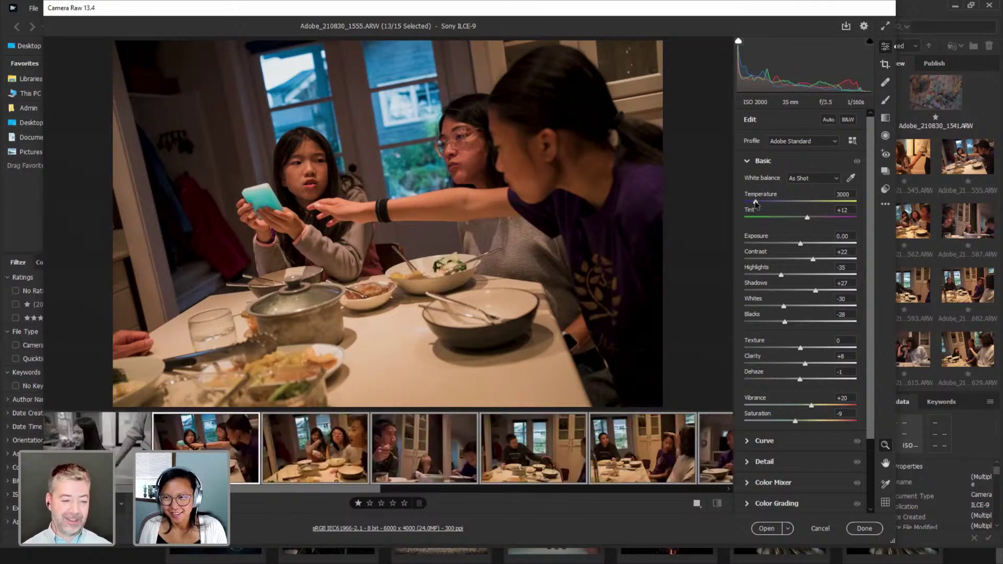
pyautogui.click(756, 203)
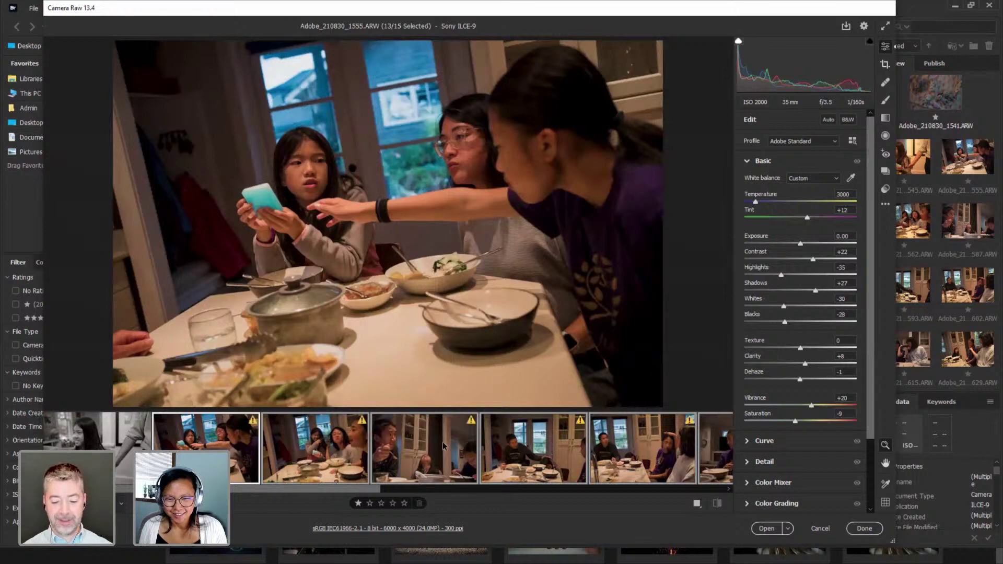
# Crop Adobe_210830_1555.ARW to about 5259 x 3506 pixels, trimming its left and bottom edges.
pyautogui.click(234, 470)
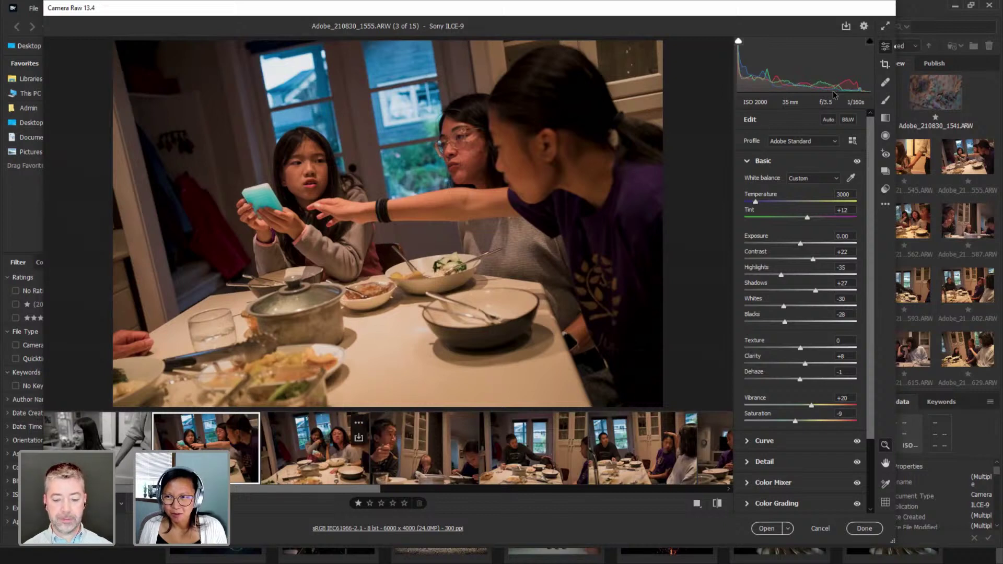
pyautogui.click(886, 64)
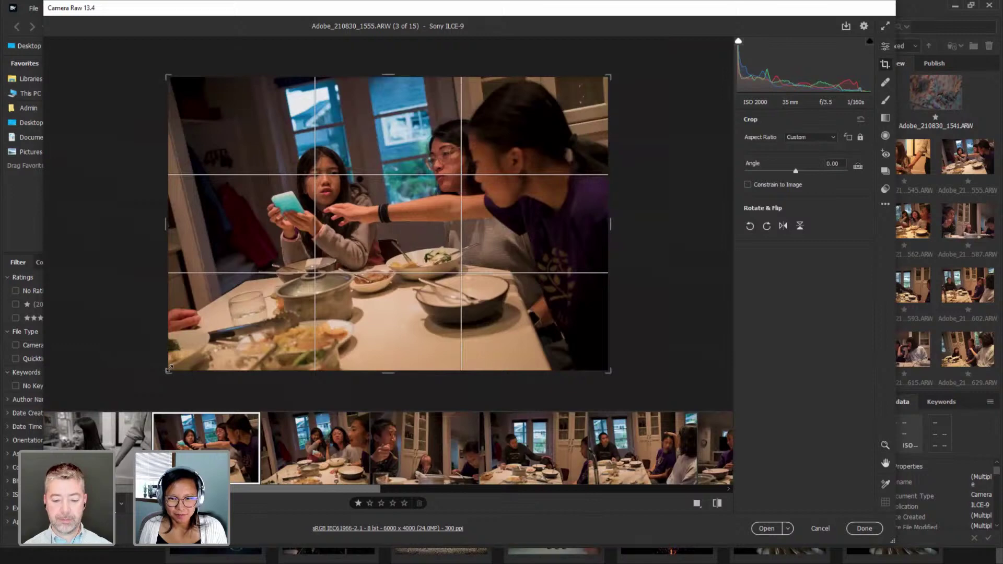
pyautogui.moveTo(199, 360); pyautogui.dragTo(196, 377)
pyautogui.press('Return')
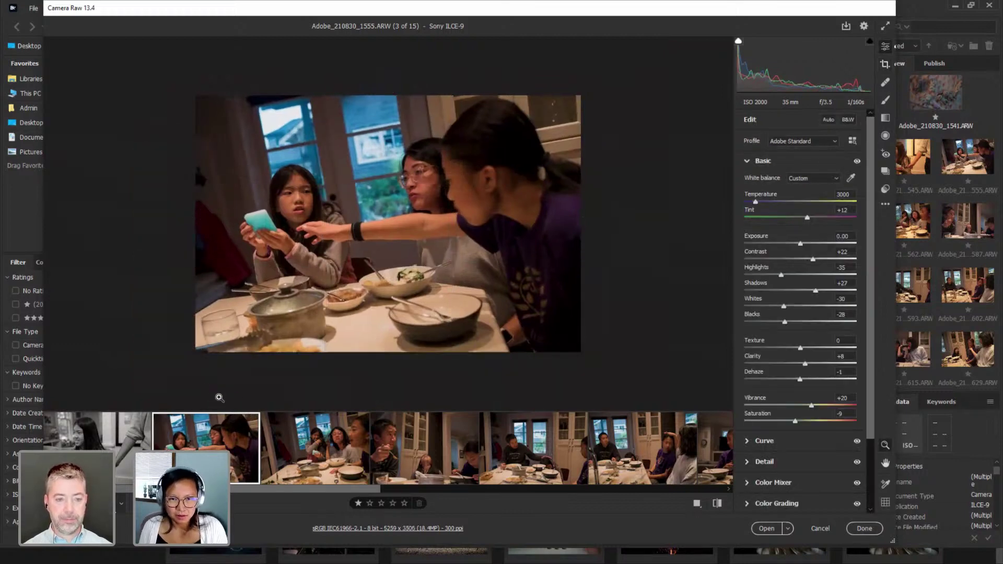
# Crop Adobe_210830_1562.ARW to about 5103 x 3402 pixels, cutting away the left side and the table's foreground.
pyautogui.click(302, 448)
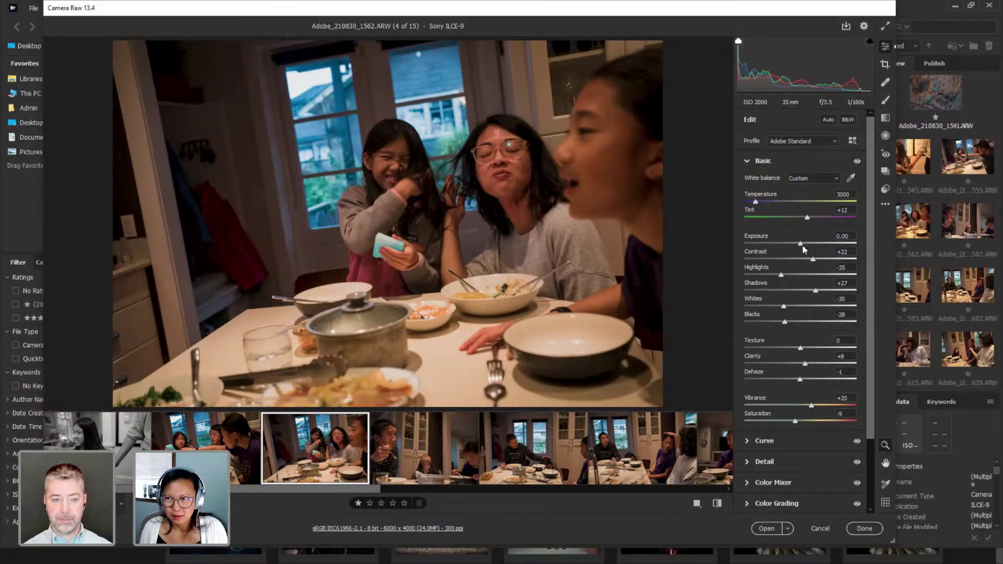
pyautogui.press('c')
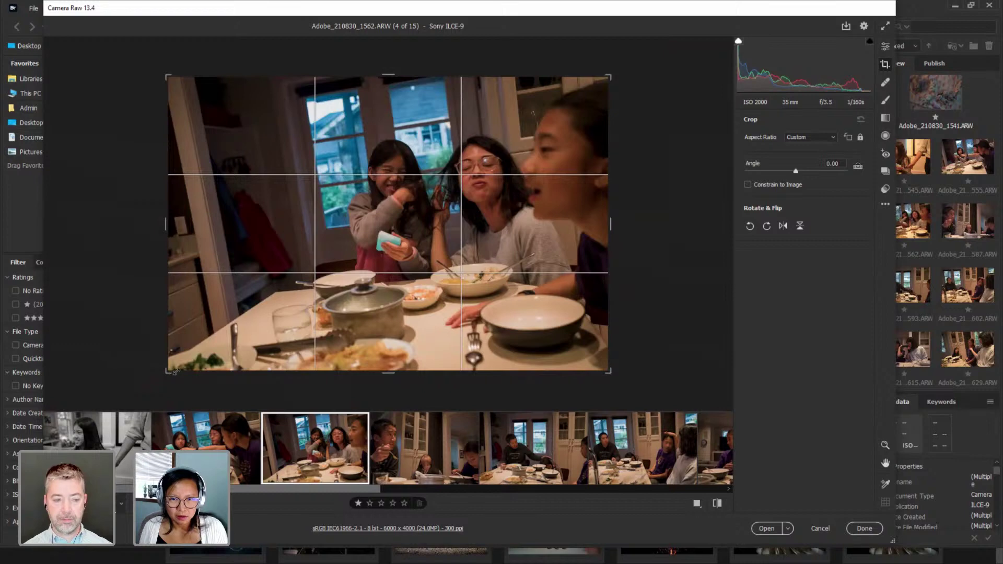
pyautogui.moveTo(176, 371); pyautogui.dragTo(200, 373)
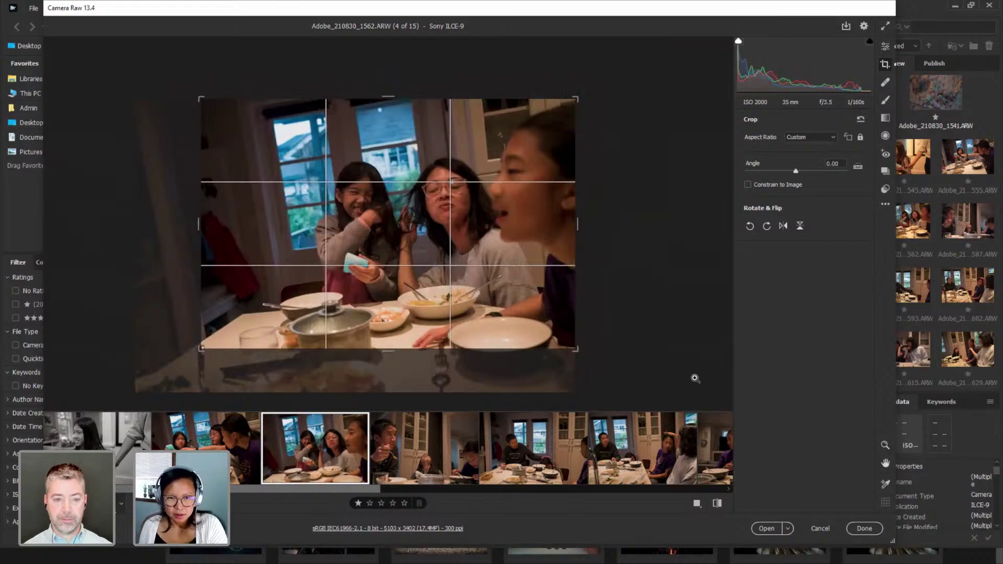
pyautogui.press('Return')
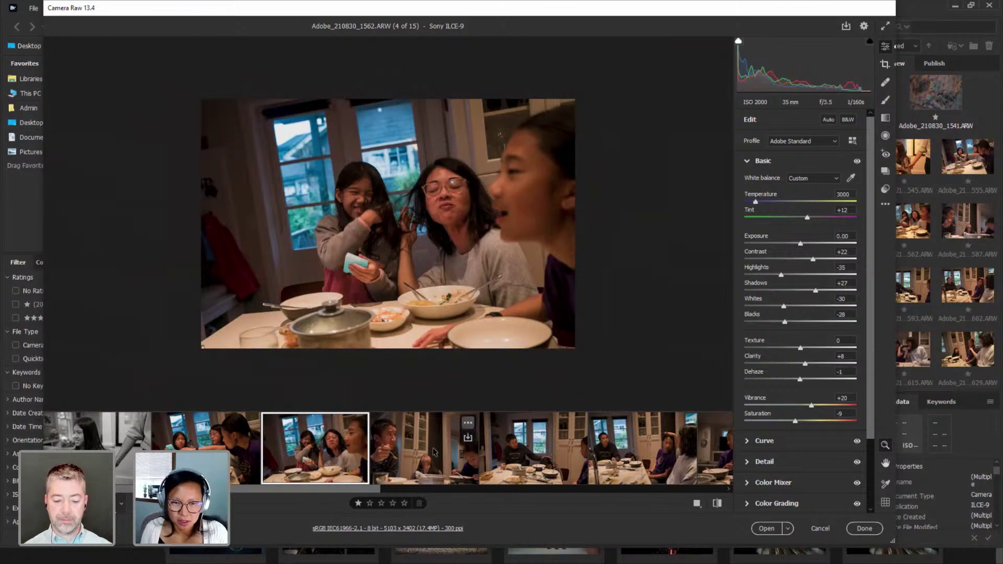
# Lower the Exposure of Adobe_210830_1587.ARW to -0.10 and brush the middle child's face with a local Exposure of +0.55.
pyautogui.click(406, 458)
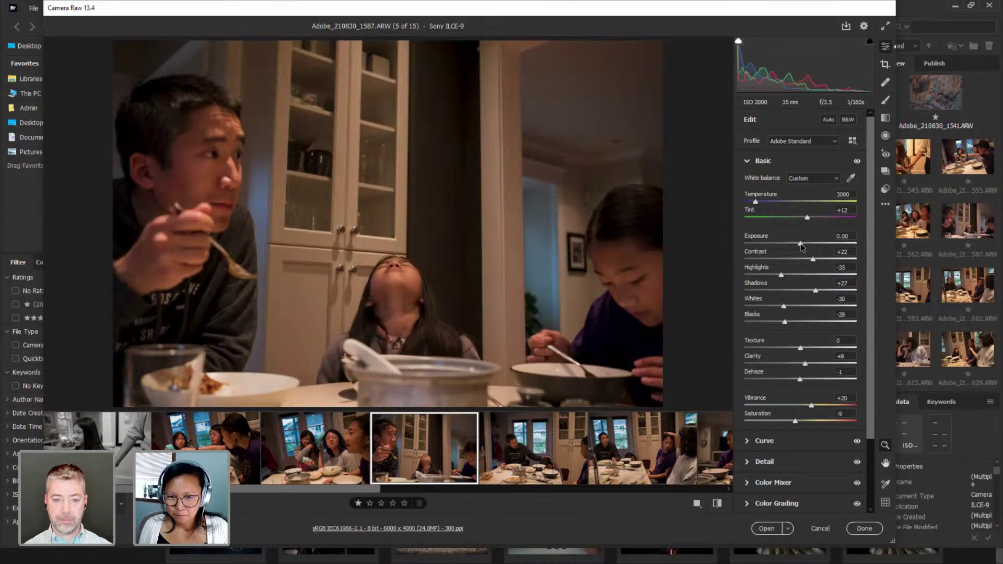
pyautogui.moveTo(800, 245); pyautogui.dragTo(799, 246)
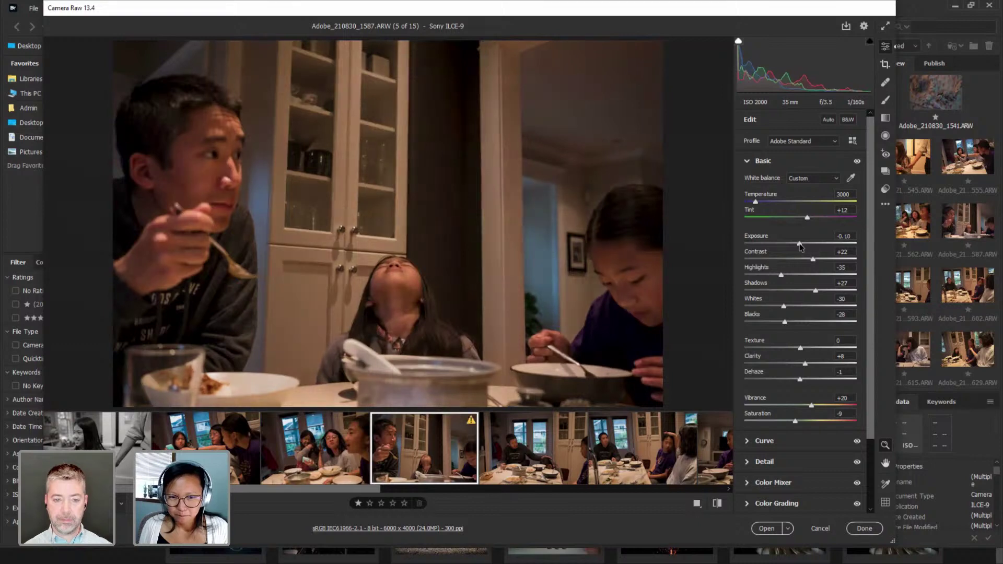
pyautogui.click(885, 100)
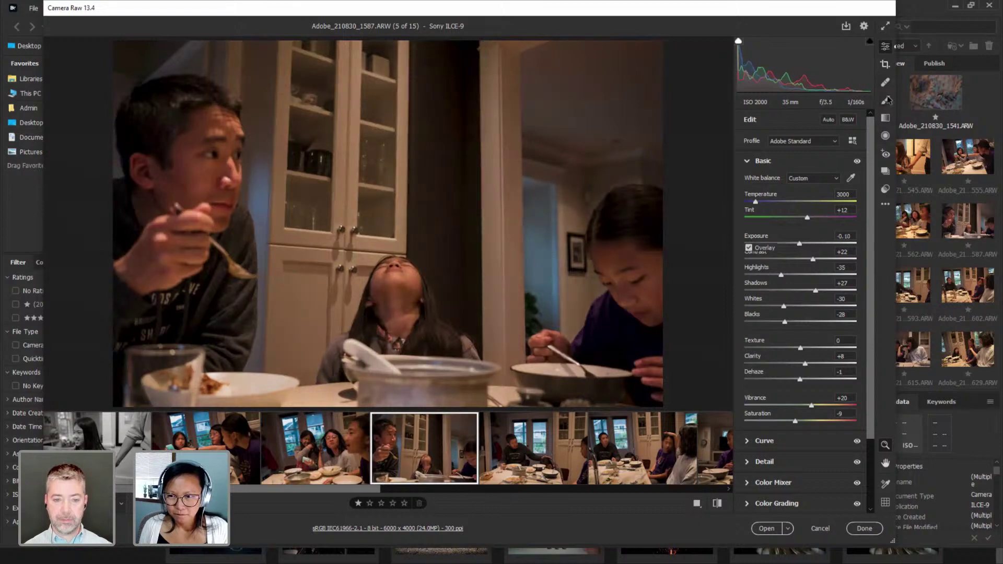
pyautogui.click(394, 262)
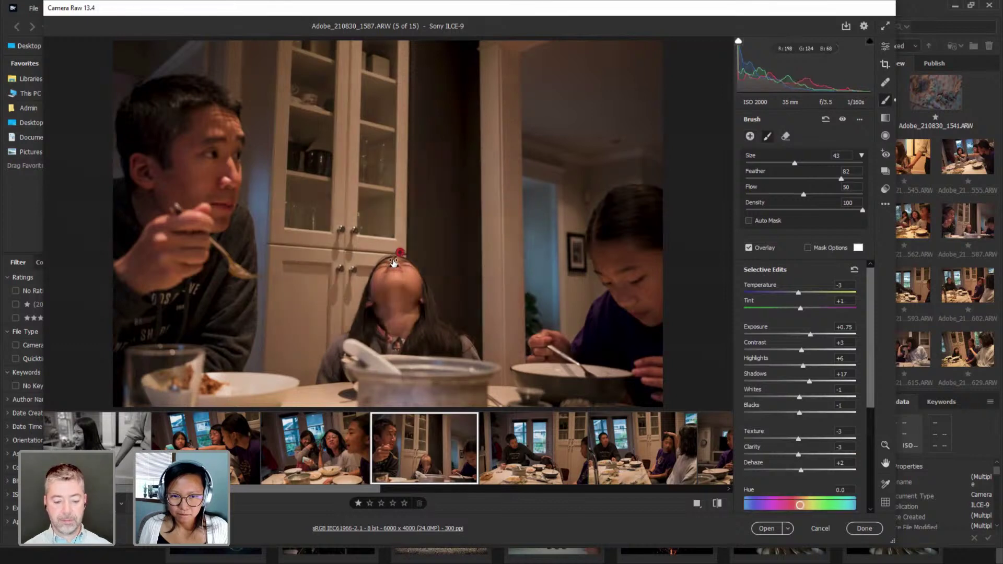
pyautogui.moveTo(811, 336); pyautogui.dragTo(808, 337)
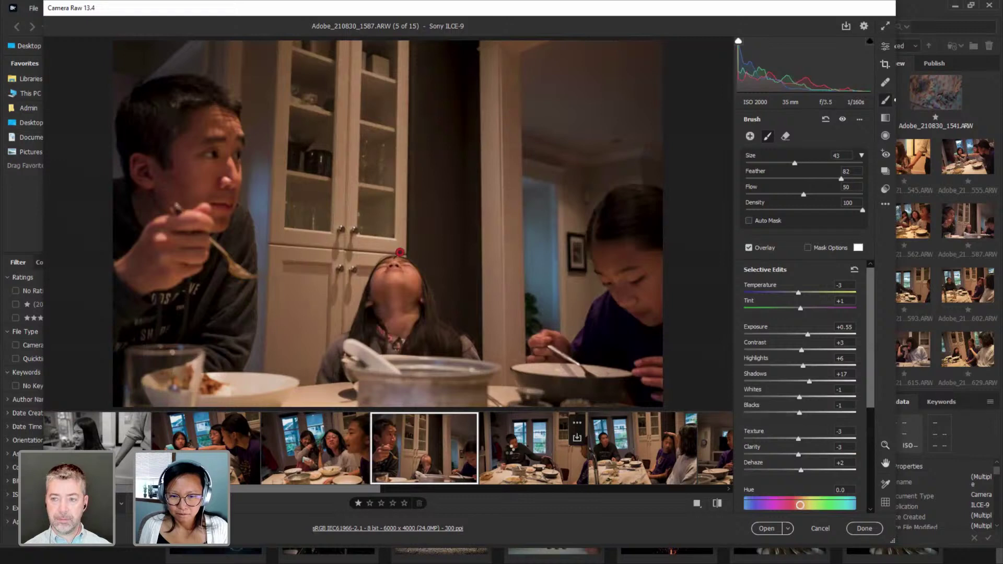
# Crop Adobe_210830_1593.ARW slightly from its upper-left corner to about 5630 x 3753 pixels.
pyautogui.click(509, 451)
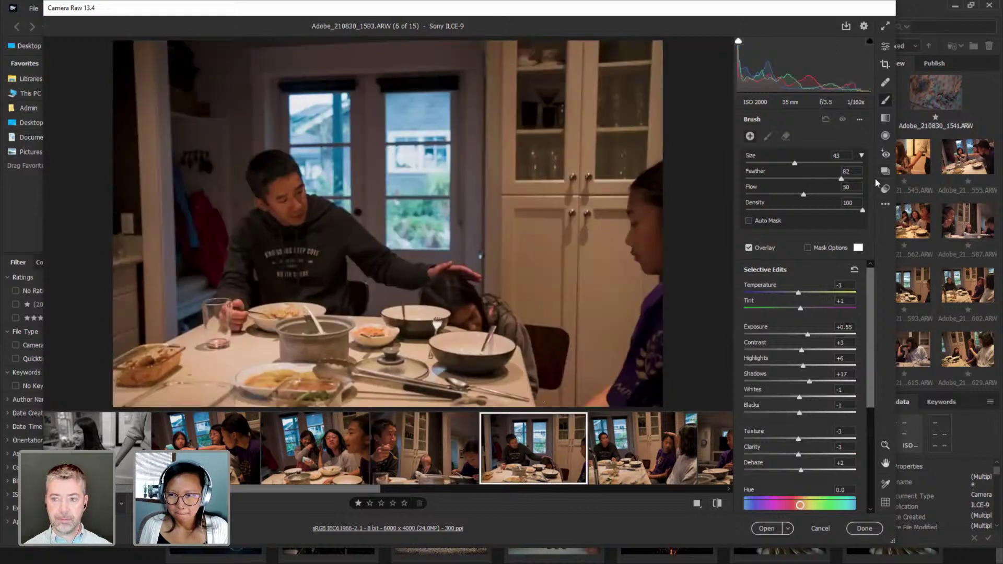
pyautogui.press('c')
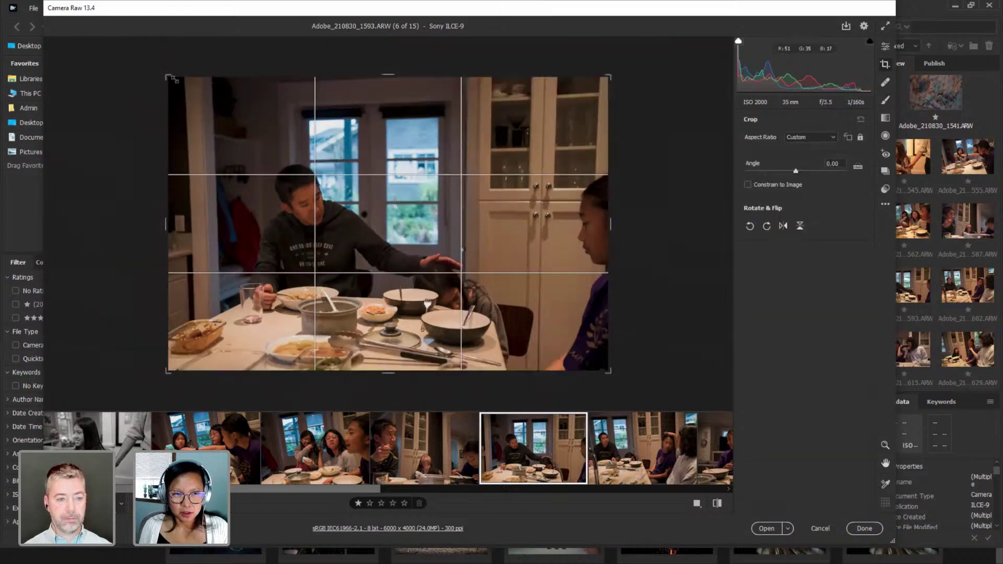
pyautogui.moveTo(168, 76); pyautogui.dragTo(182, 80)
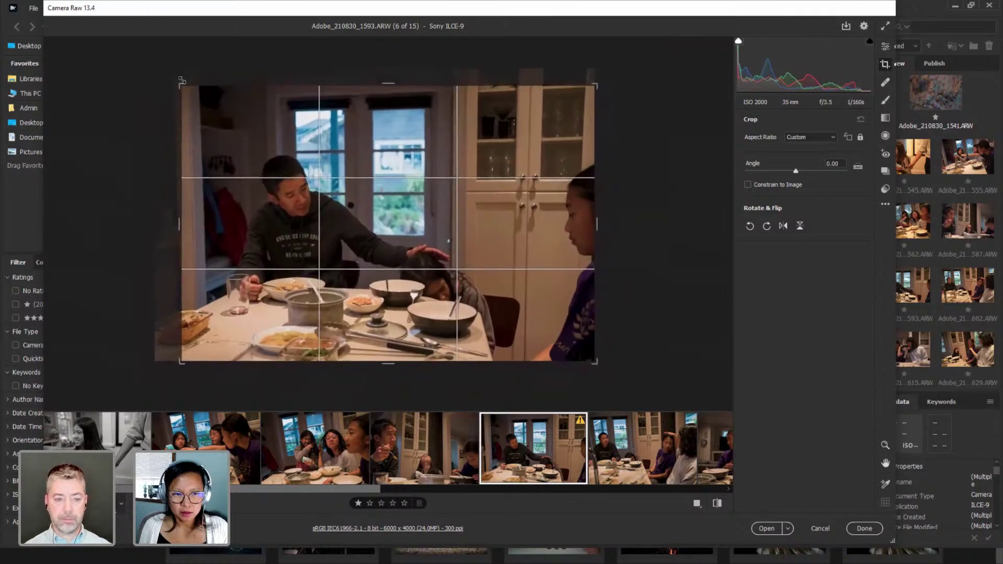
pyautogui.press('Return')
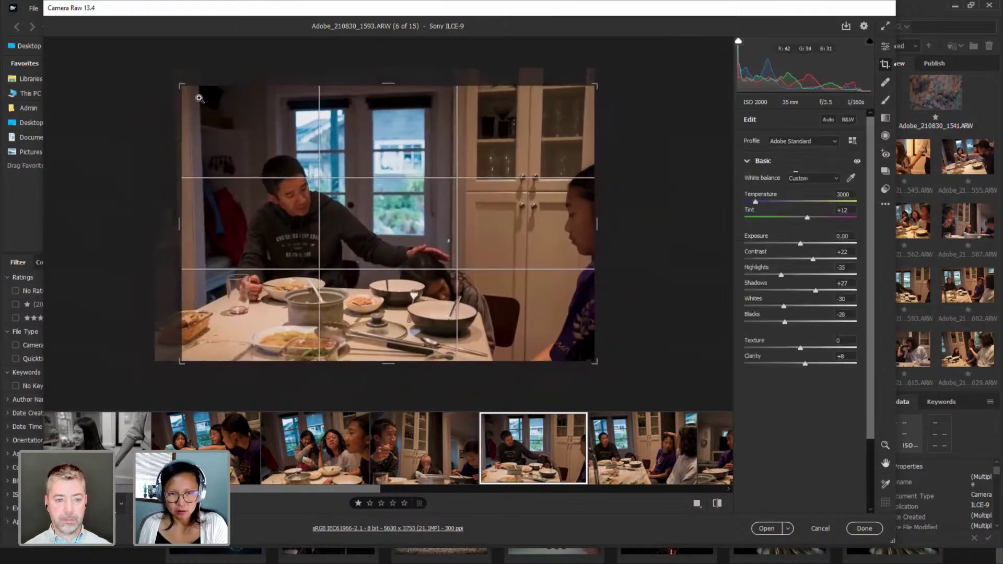
# Raise the Exposure of Adobe_210830_1602.ARW to +0.10.
pyautogui.click(639, 447)
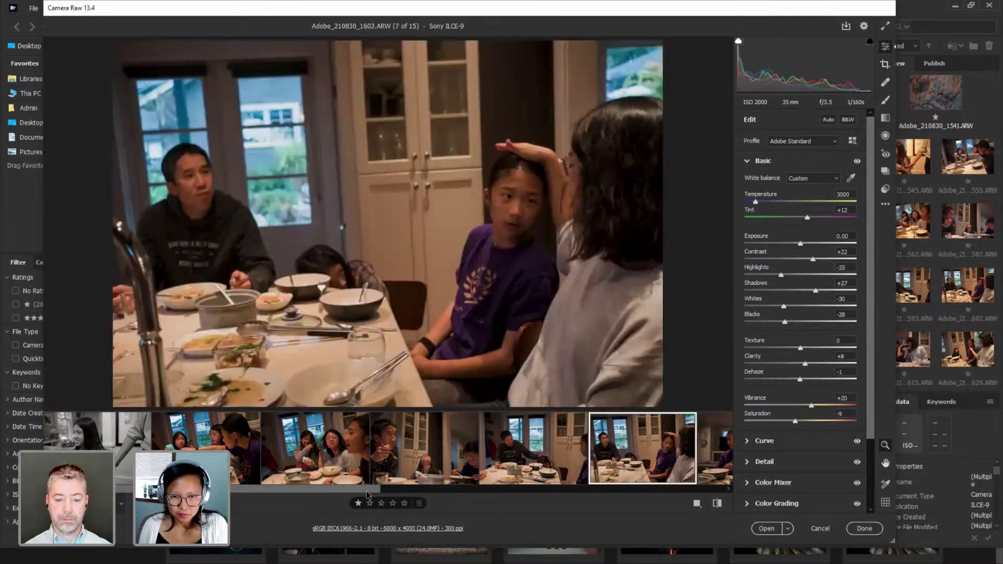
pyautogui.moveTo(368, 496); pyautogui.dragTo(526, 513)
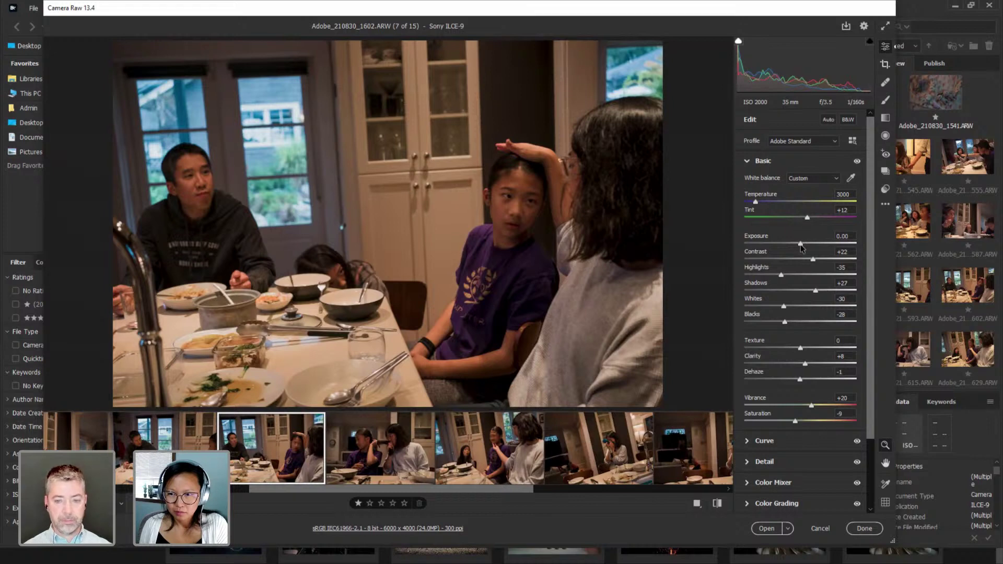
pyautogui.moveTo(801, 244); pyautogui.dragTo(802, 244)
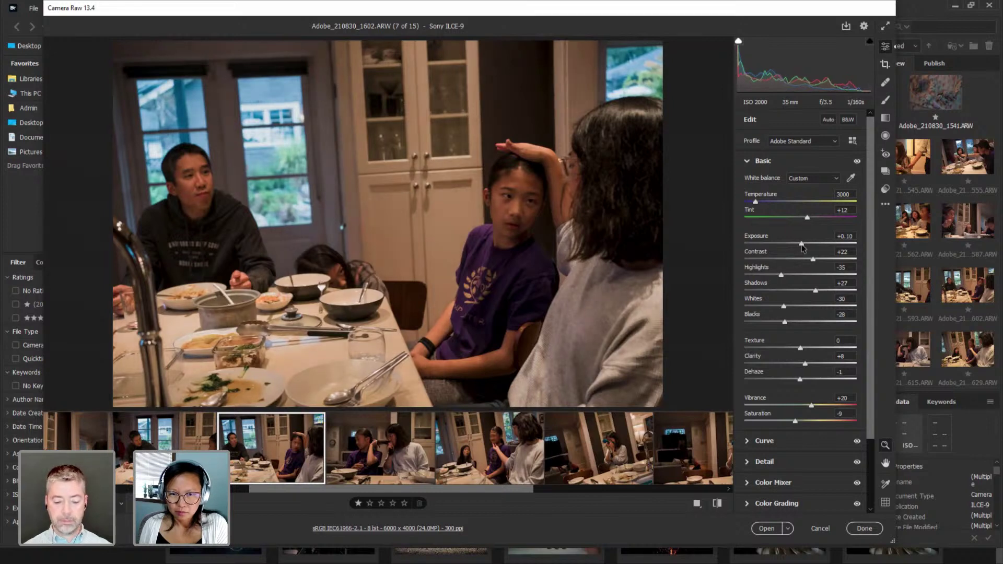
# Straighten Adobe_210830_1615.ARW with a crop angle of -1.00.
pyautogui.click(367, 455)
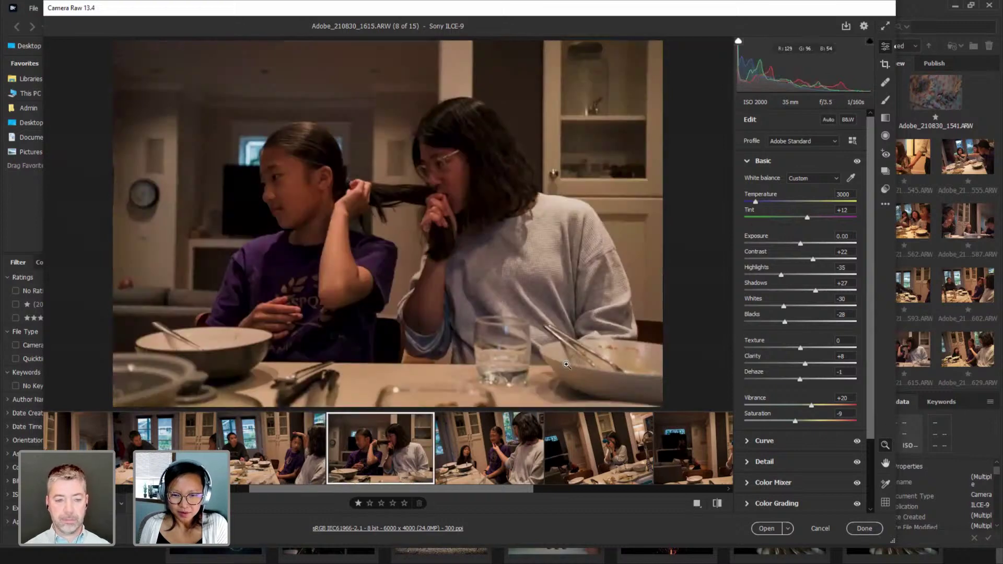
pyautogui.click(884, 67)
pyautogui.moveTo(638, 96); pyautogui.dragTo(639, 94)
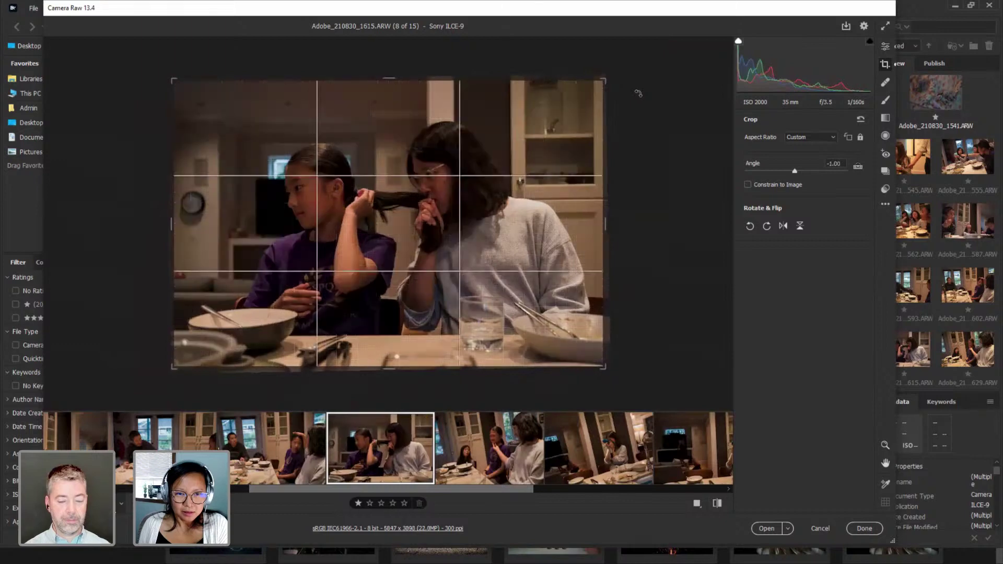
pyautogui.press('Return')
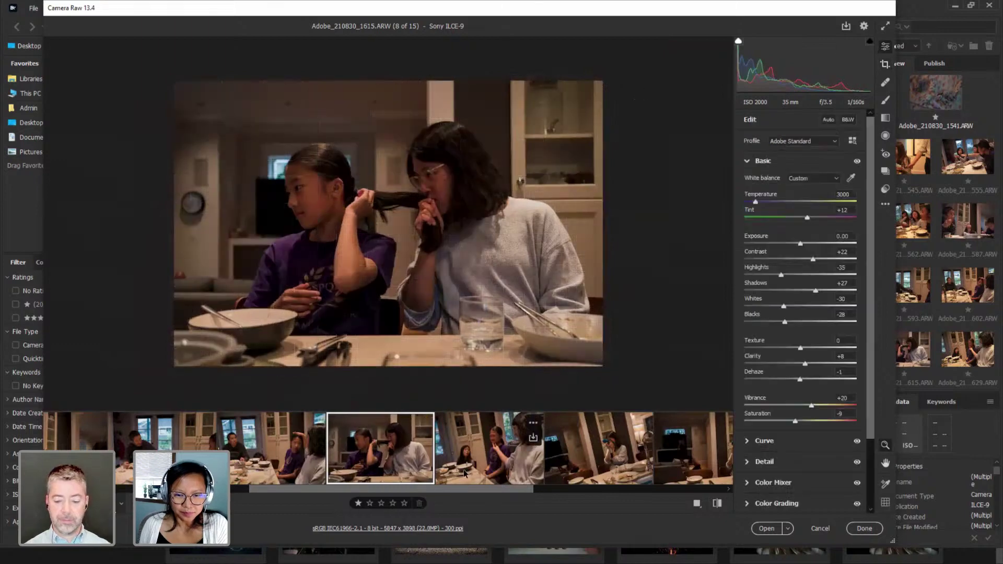
# Crop Adobe_210830_1629.ARW slightly from its lower-left corner to about 5786 x 3857 pixels.
pyautogui.click(464, 473)
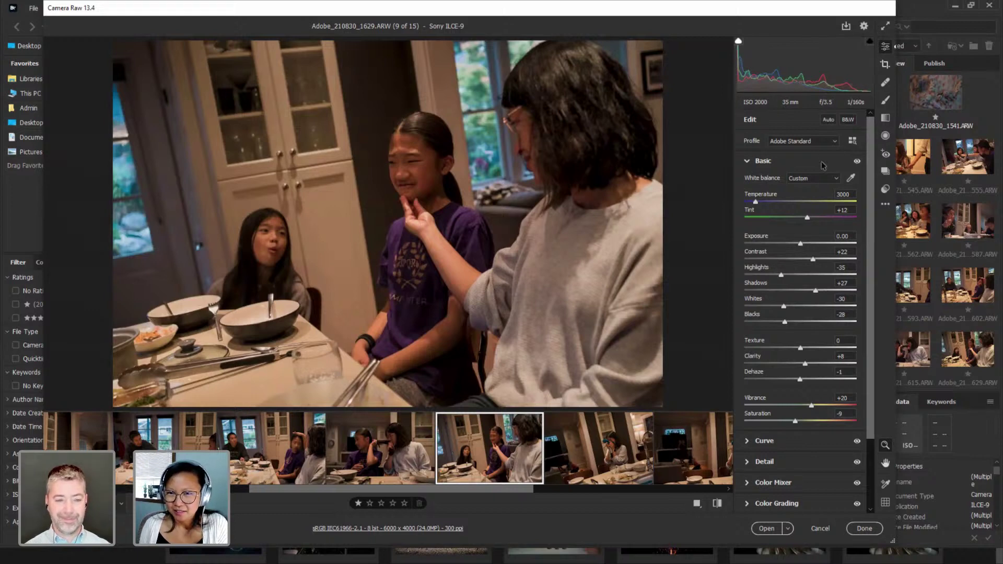
pyautogui.click(885, 64)
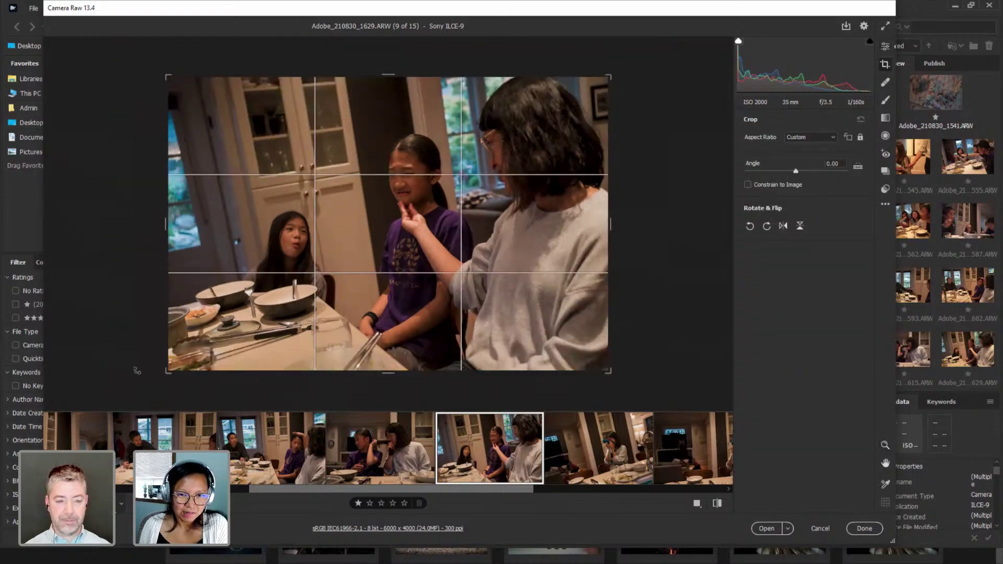
pyautogui.moveTo(167, 374); pyautogui.dragTo(173, 367)
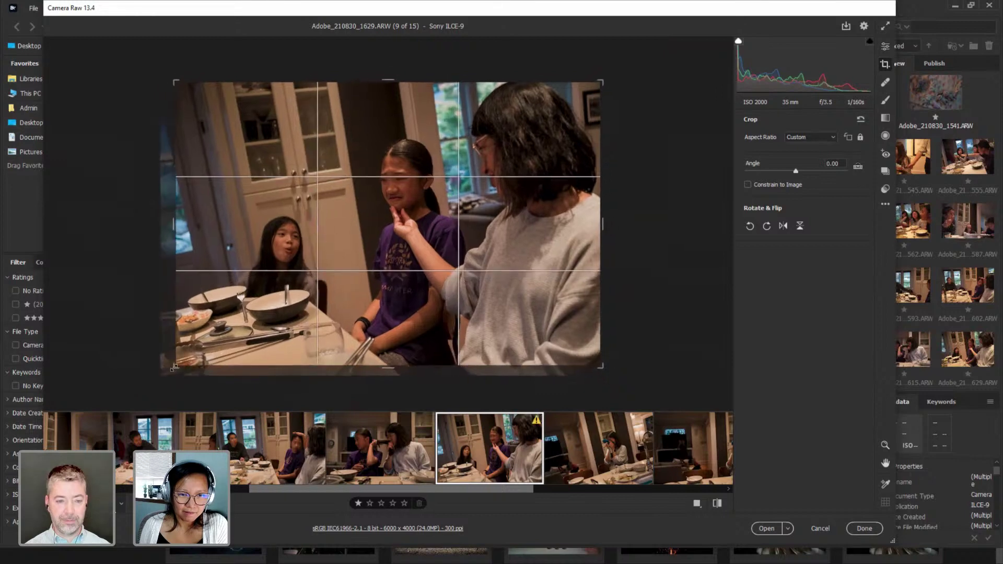
pyautogui.press('Return')
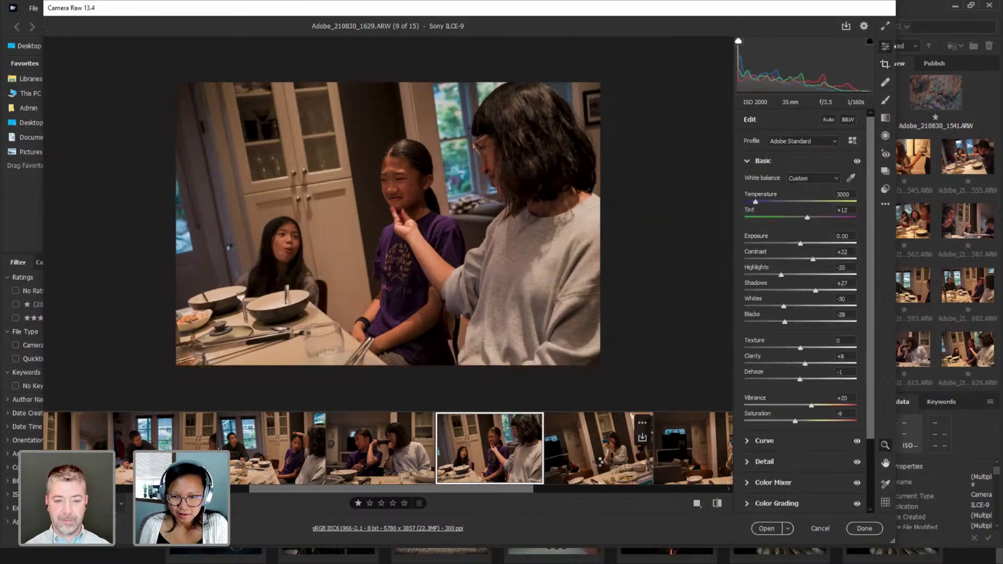
# Compare the similar frames of the woman at the table and remove the star rating from Adobe_210830_1657.ARW and Adobe_210830_1660.ARW.
pyautogui.press('Right')
pyautogui.hscroll(5, 636, 492)
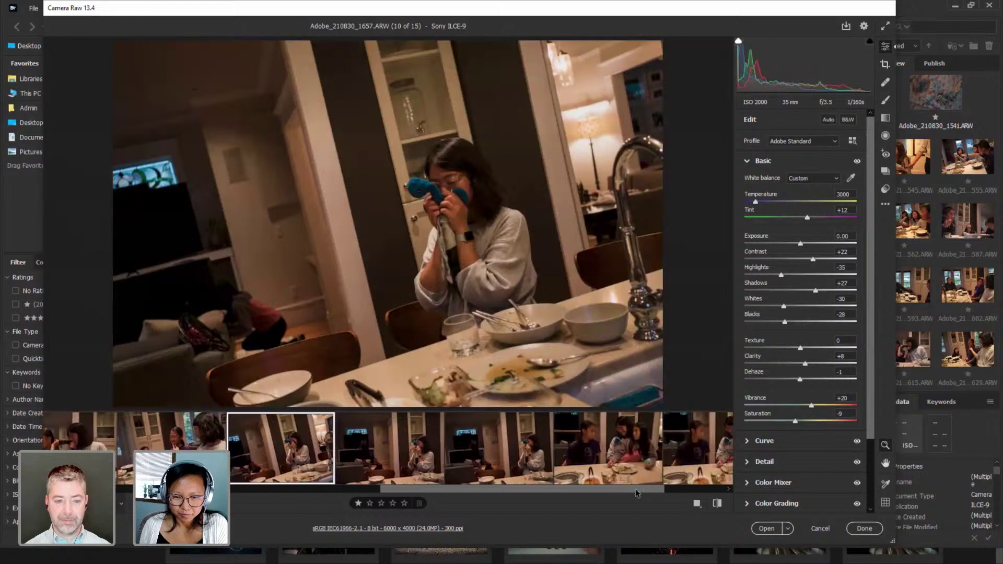
pyautogui.moveTo(637, 493); pyautogui.dragTo(660, 491)
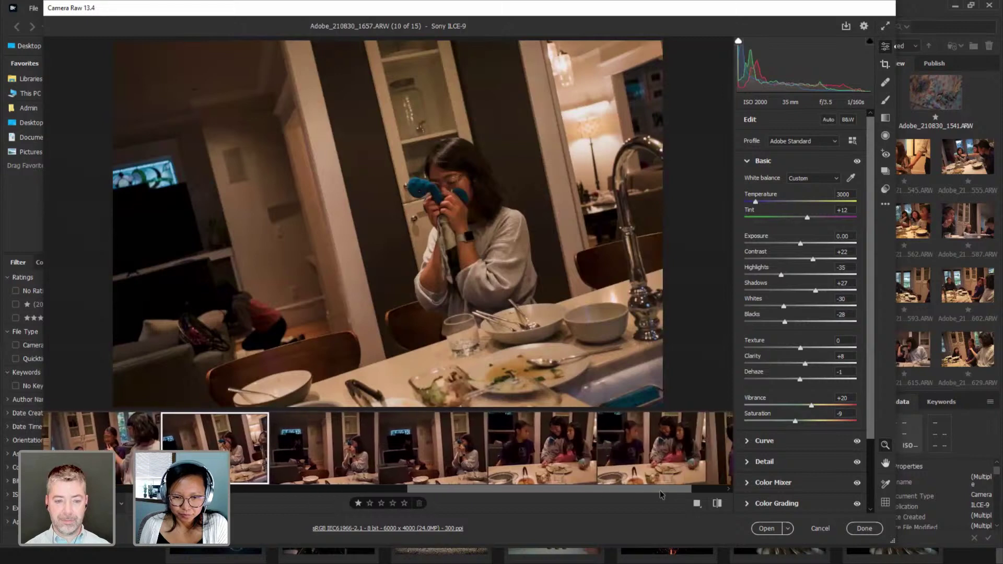
pyautogui.click(379, 467)
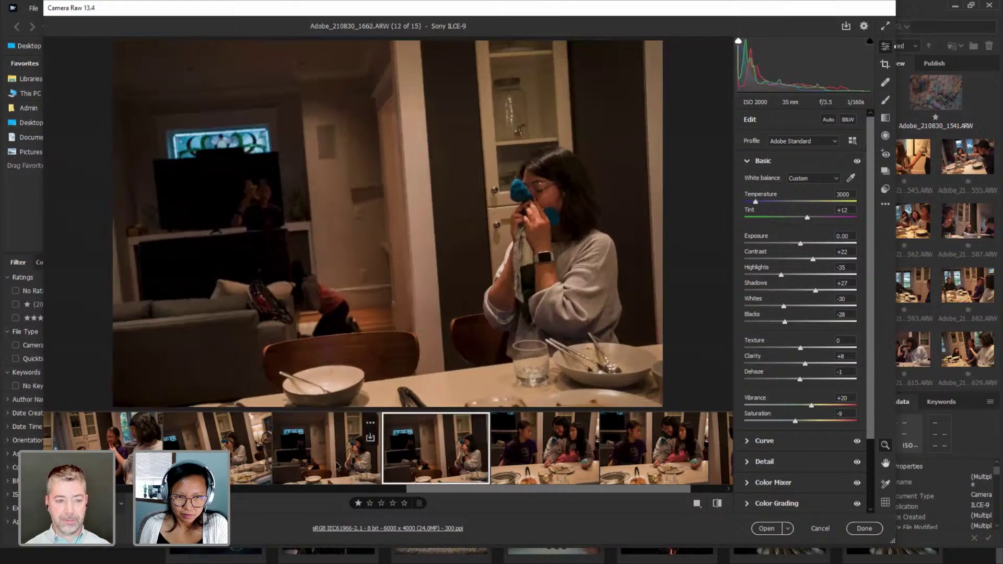
pyautogui.click(429, 461)
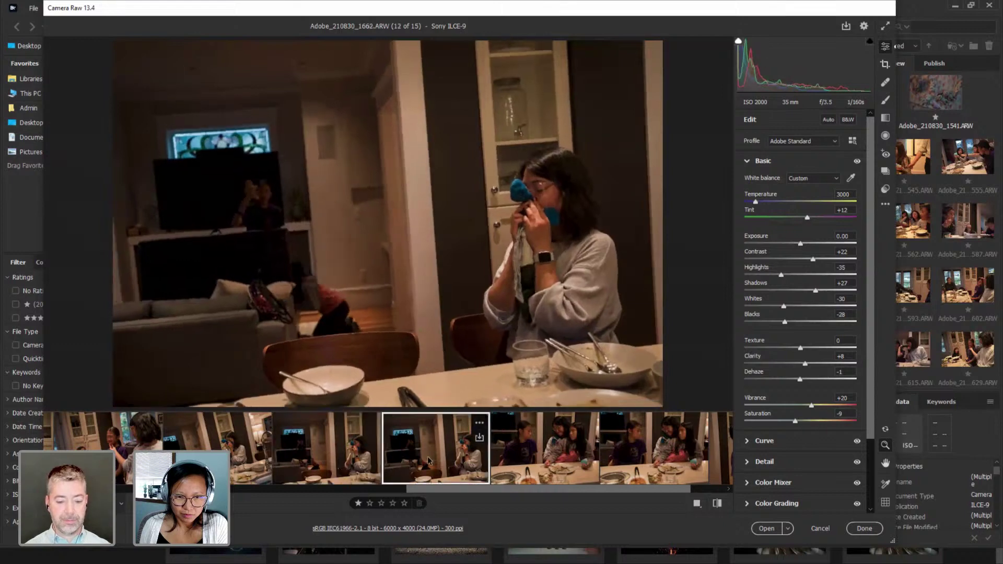
pyautogui.click(333, 461)
pyautogui.keyDown('ctrl'); pyautogui.click(230, 449); pyautogui.keyUp('ctrl')
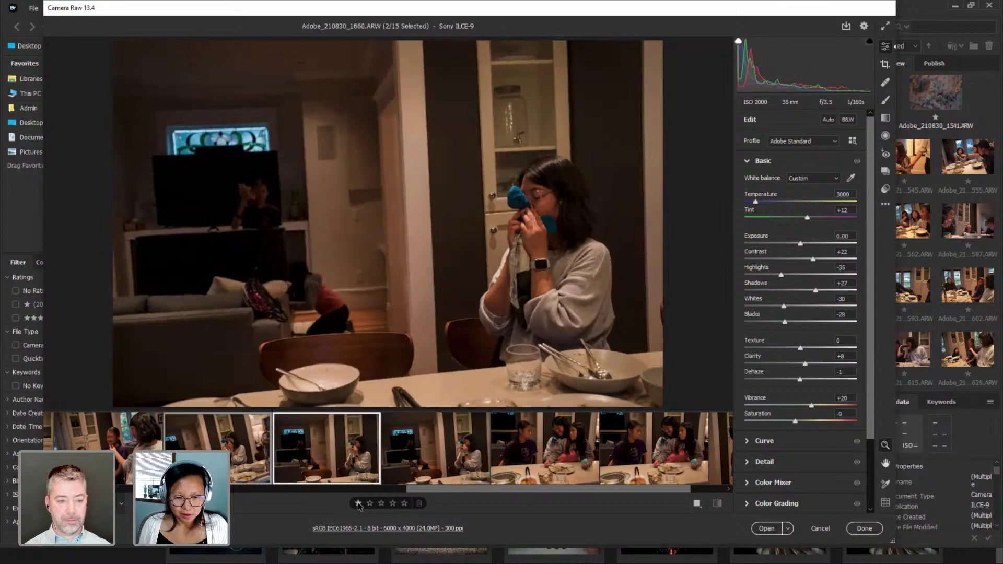
# Straighten Adobe_210830_1662.ARW with a crop angle of 3.68 and trim it from the upper-left corner to about 5483 x 3655 pixels.
pyautogui.click(403, 469)
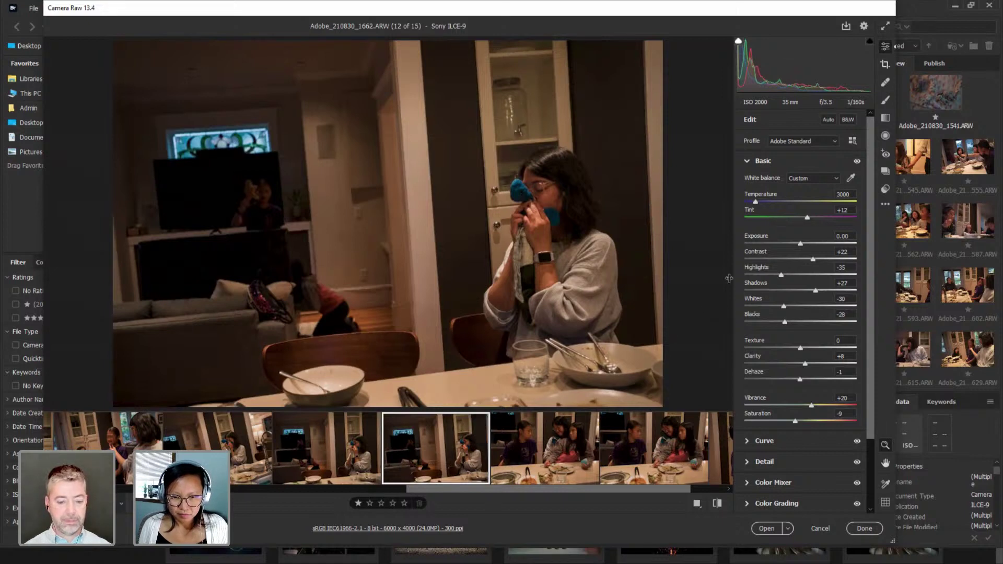
pyautogui.moveTo(673, 77); pyautogui.dragTo(674, 85)
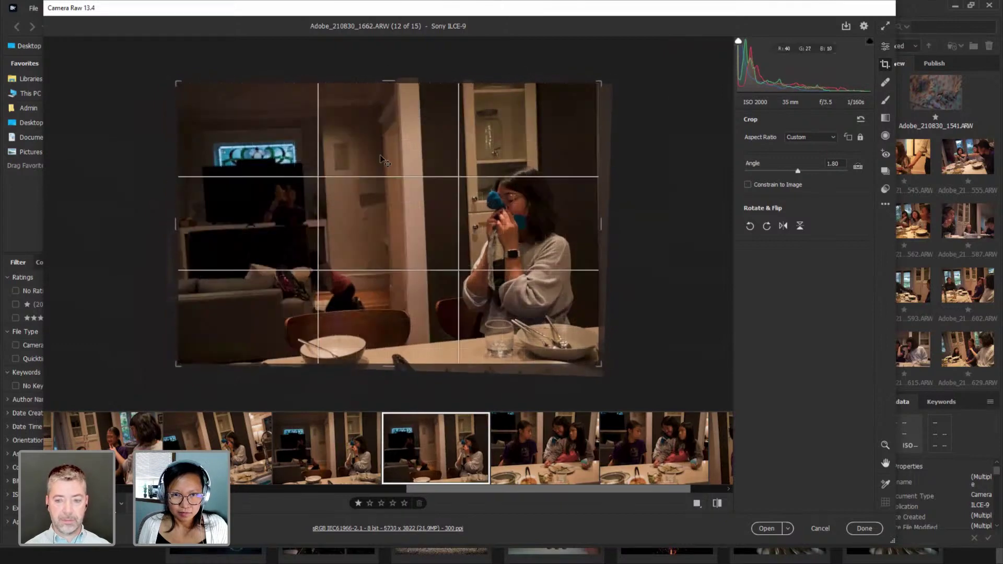
pyautogui.moveTo(176, 83); pyautogui.dragTo(194, 95)
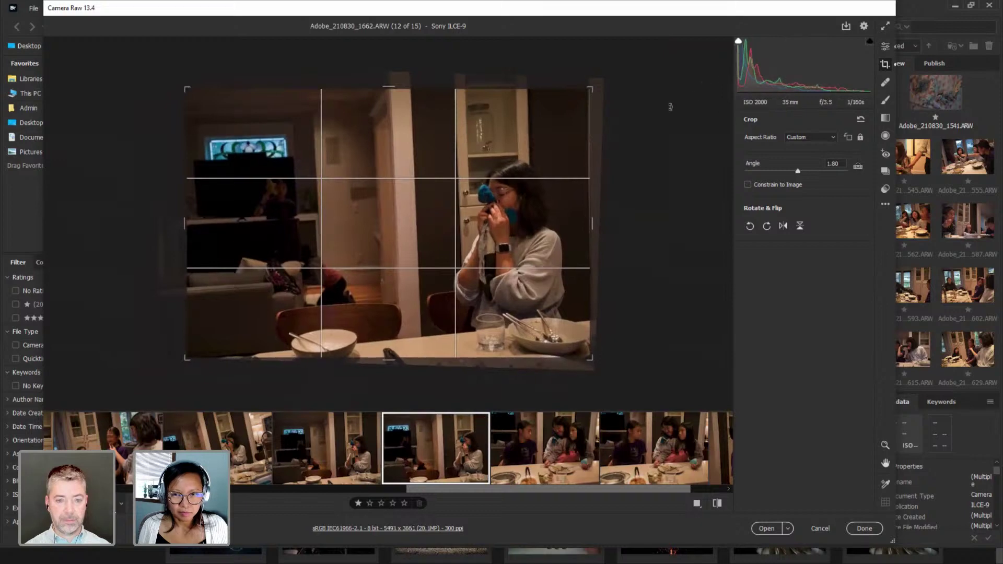
pyautogui.moveTo(671, 107); pyautogui.dragTo(675, 115)
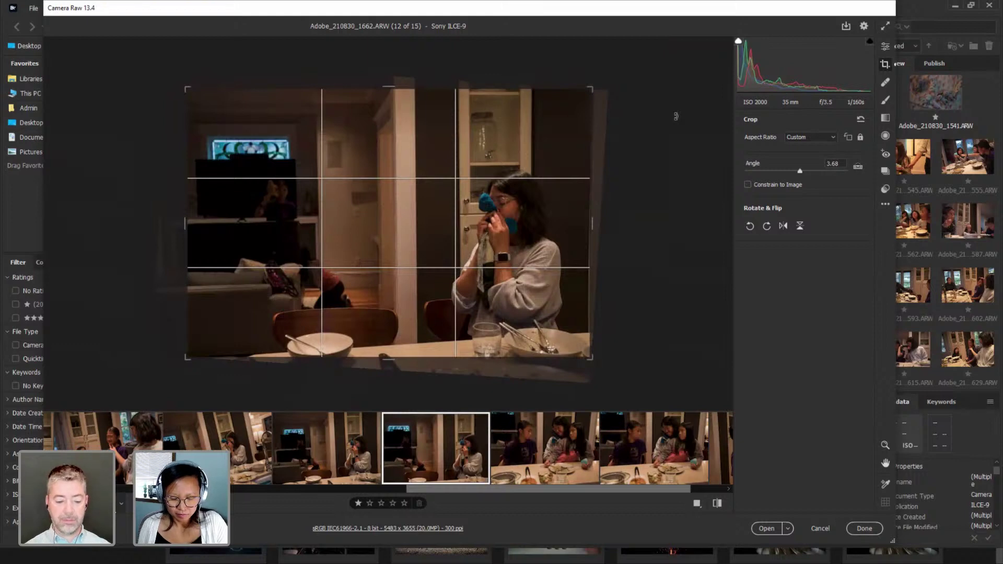
pyautogui.press('Return')
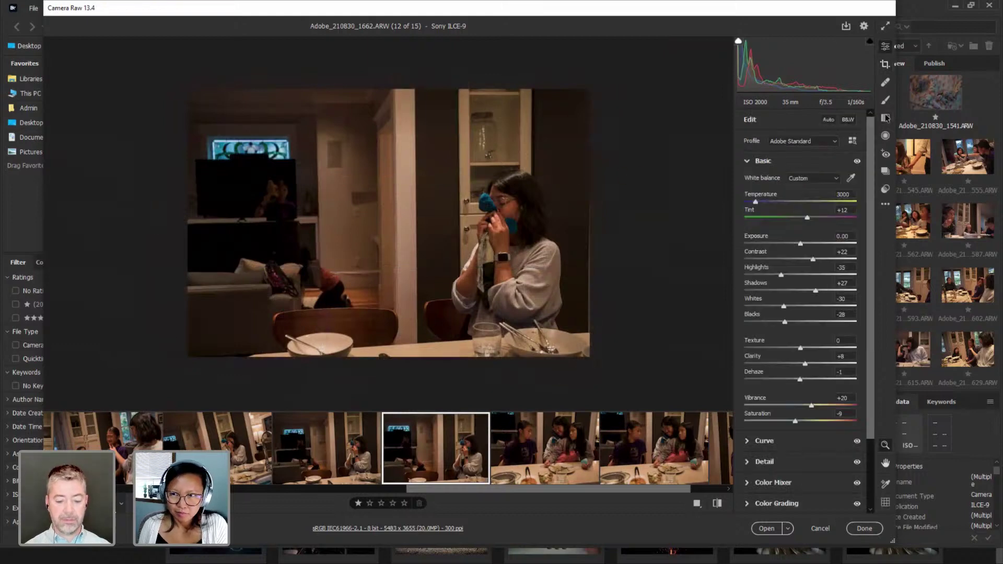
# Tighten the crop of Adobe_210830_1662.ARW from both upper corners to about 5120 x 3413 pixels.
pyautogui.click(885, 63)
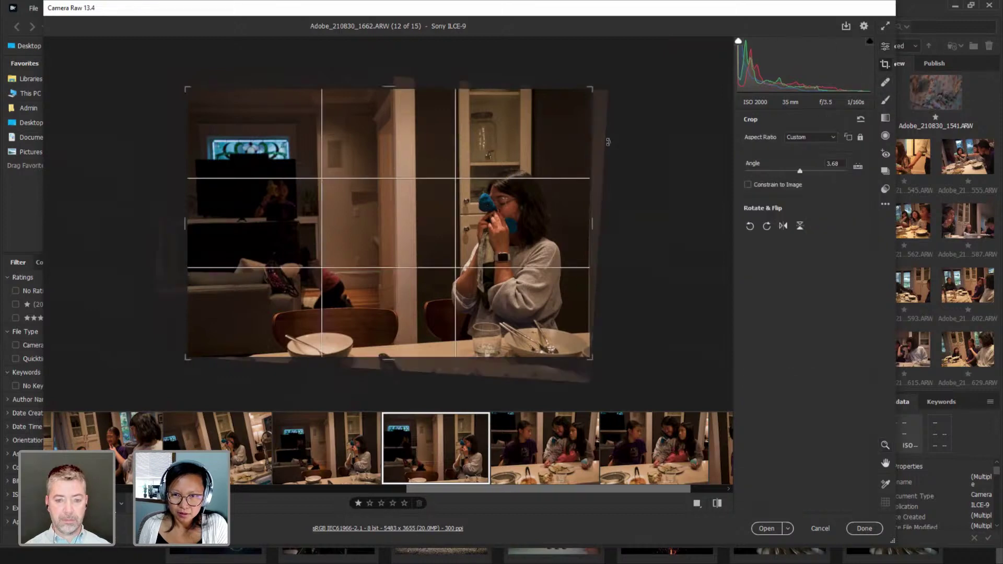
pyautogui.moveTo(593, 86); pyautogui.dragTo(589, 90)
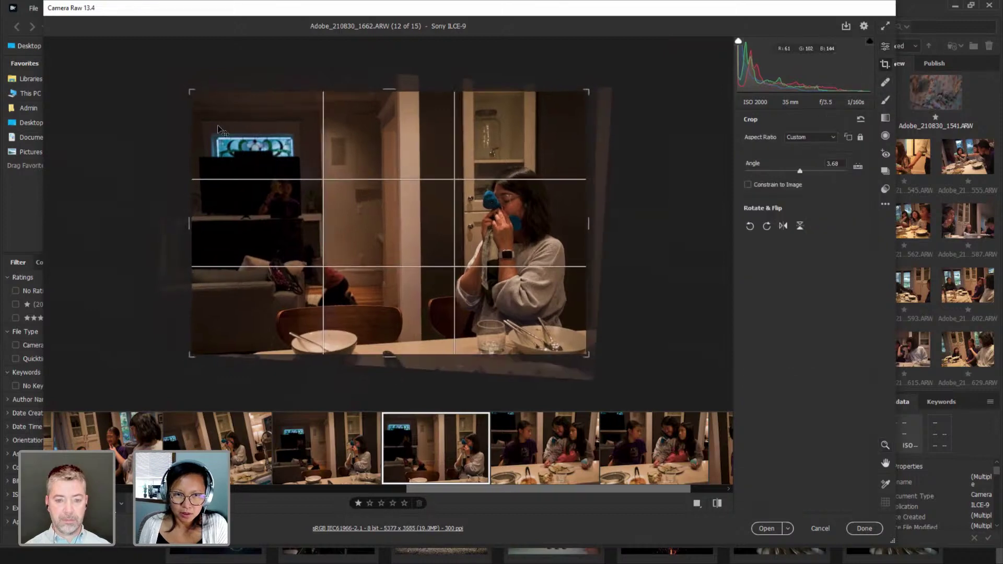
pyautogui.moveTo(189, 91); pyautogui.dragTo(202, 96)
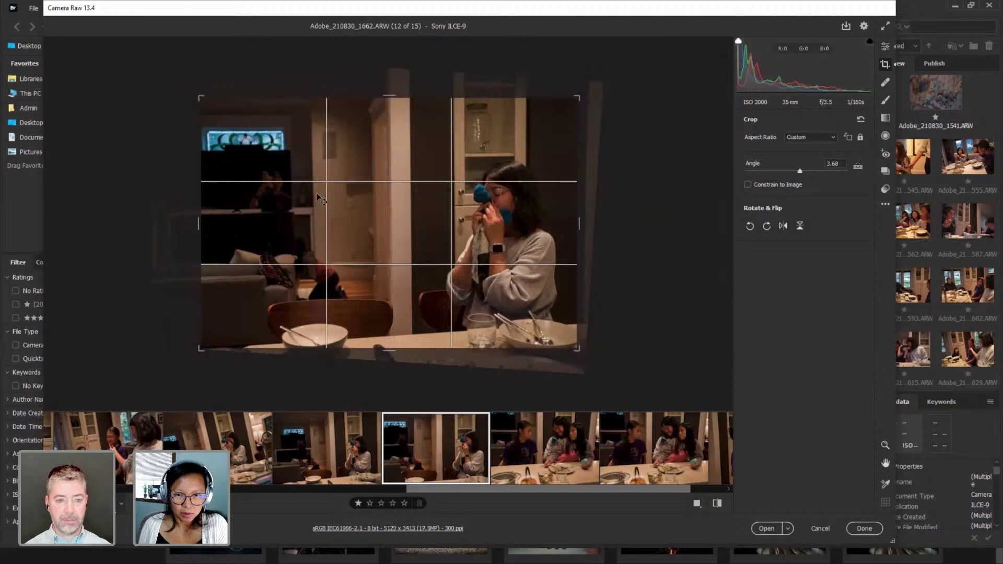
pyautogui.press('Return')
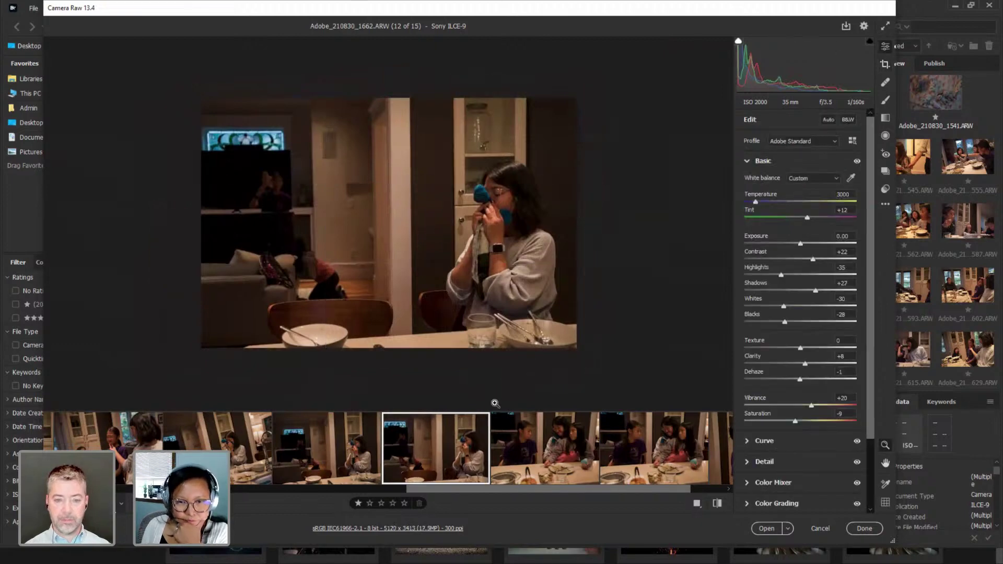
# Raise the Exposure of Adobe_083021_1783.ARW to +0.25 and remove the star rating from the near-duplicate Adobe_083021_1784.ARW.
pyautogui.click(540, 455)
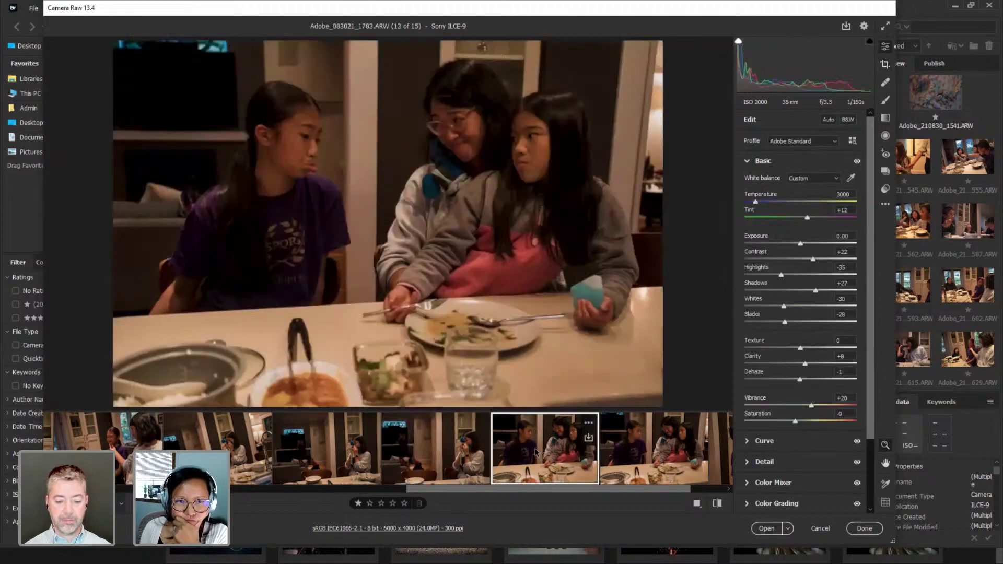
pyautogui.moveTo(797, 241); pyautogui.dragTo(805, 247)
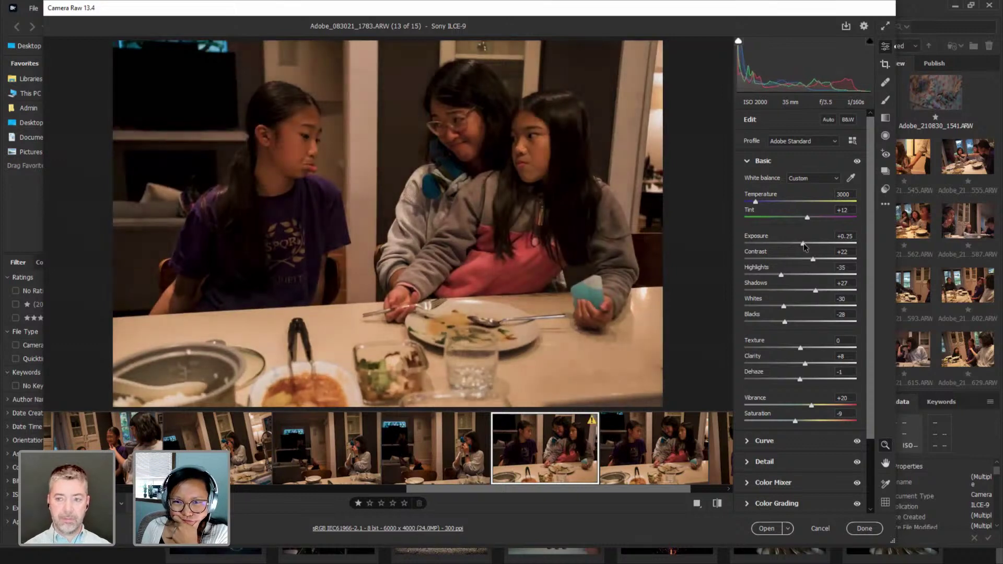
pyautogui.click(698, 431)
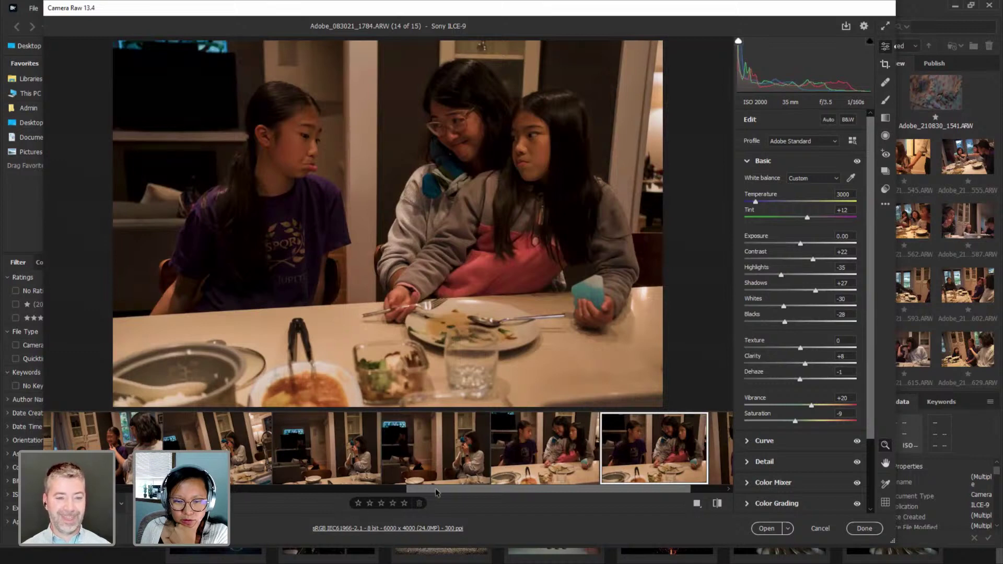
# Apply the custom black-and-white preset to the last photo of the batch, showing the three laughing at the table.
pyautogui.moveTo(437, 492); pyautogui.dragTo(515, 490)
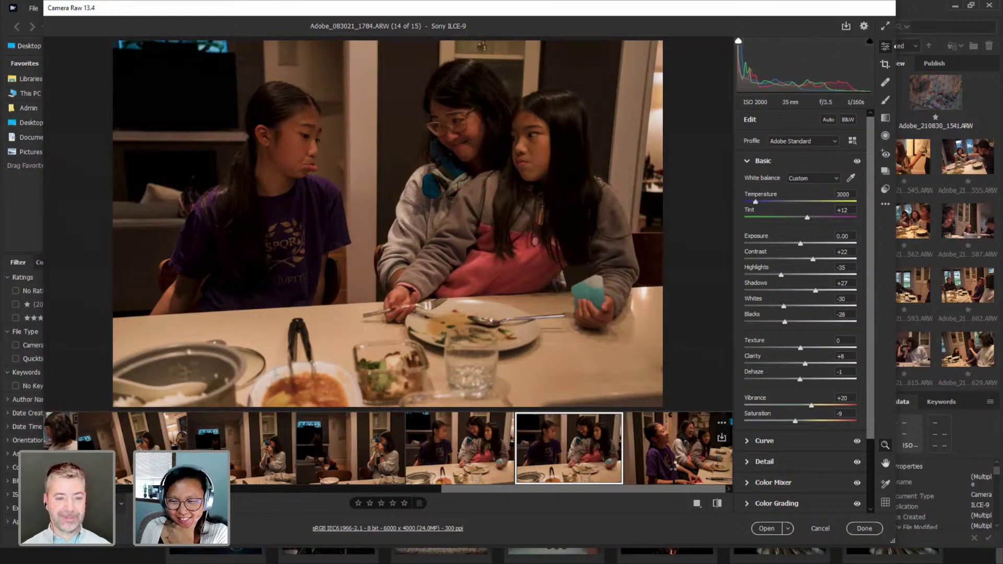
pyautogui.click(677, 464)
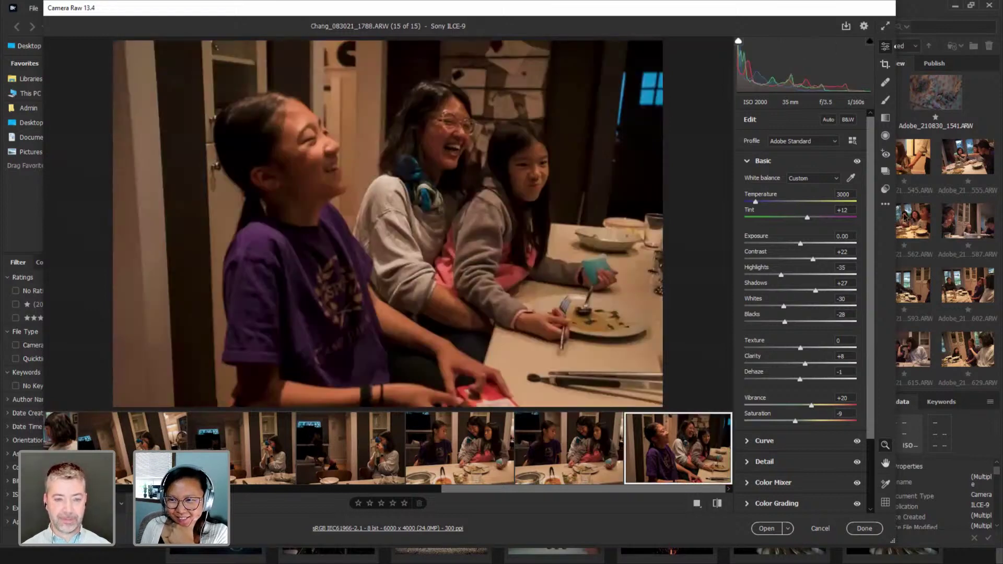
pyautogui.click(885, 189)
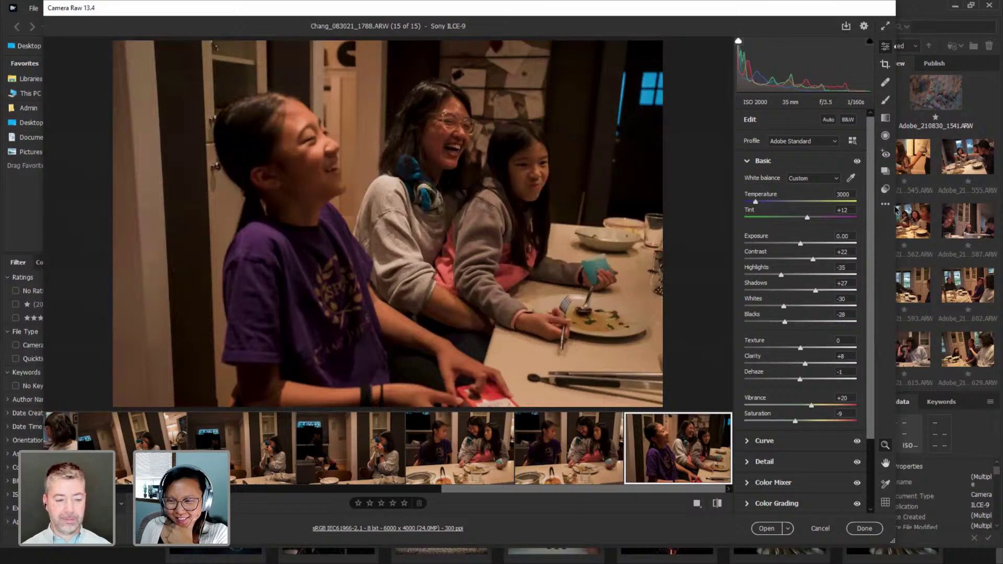
pyautogui.click(772, 401)
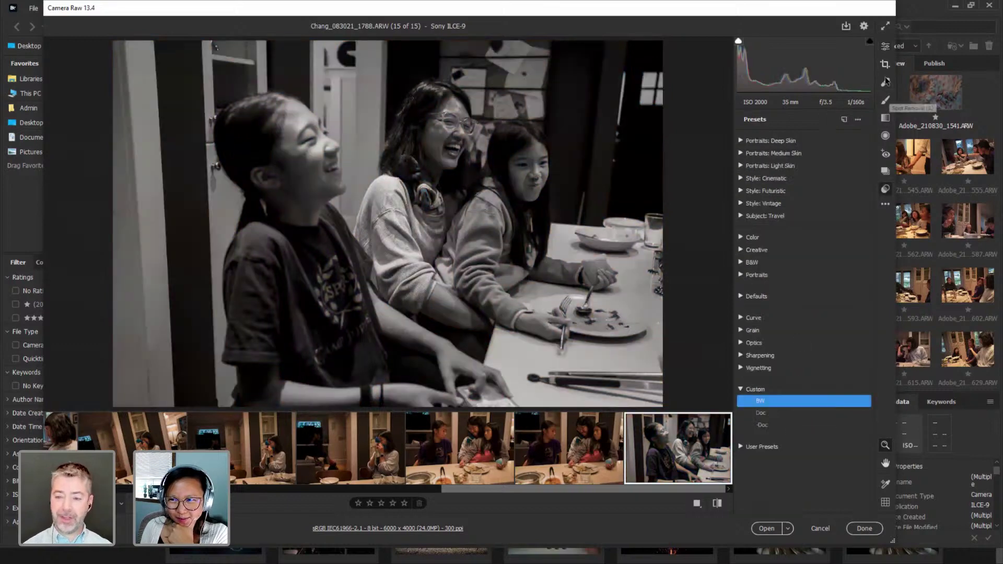
# Brush the face of the child beside the woman with a local Exposure of +0.55 and save the batch's edits.
pyautogui.click(885, 100)
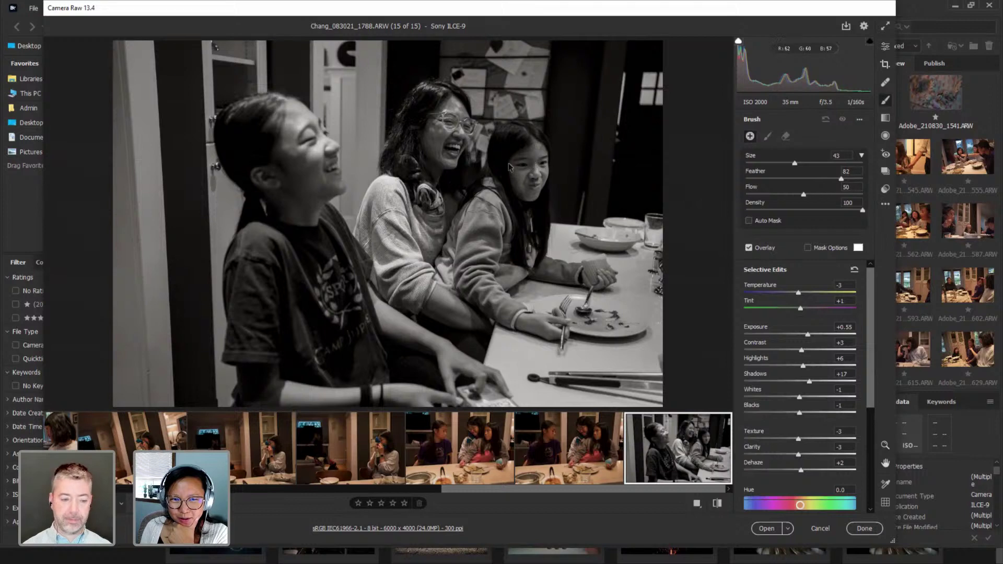
pyautogui.moveTo(540, 152); pyautogui.dragTo(533, 159)
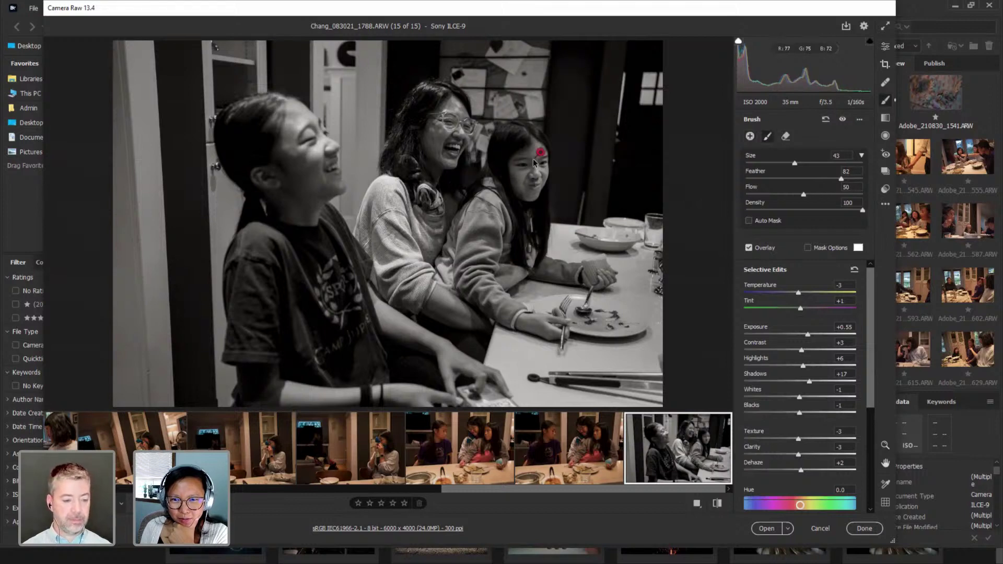
pyautogui.click(865, 529)
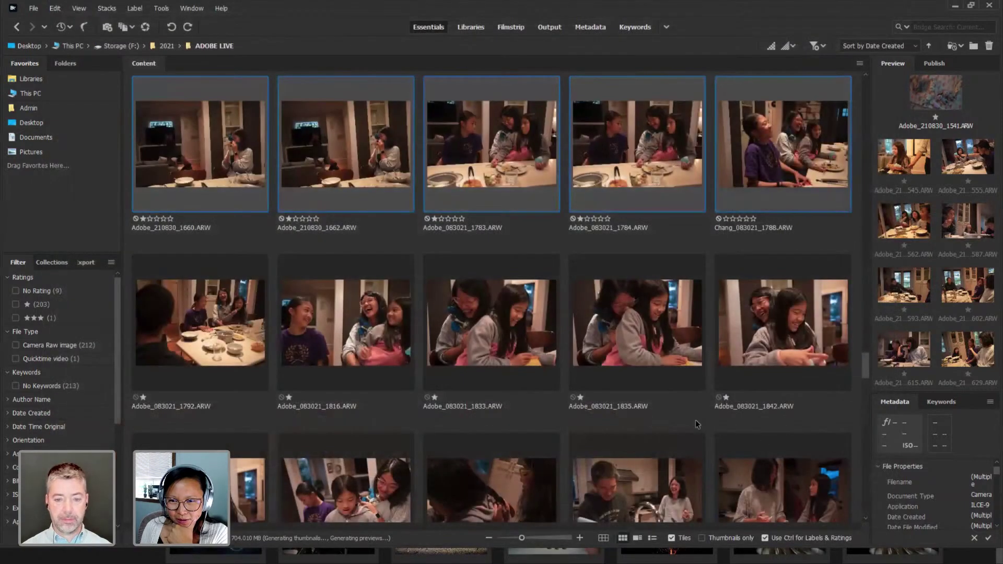
# Select the run of edited photos from the start of the ADOBE LIVE folder, beginning with Adobe_210830_0004.ARW.
pyautogui.scroll(-3, 695, 419)
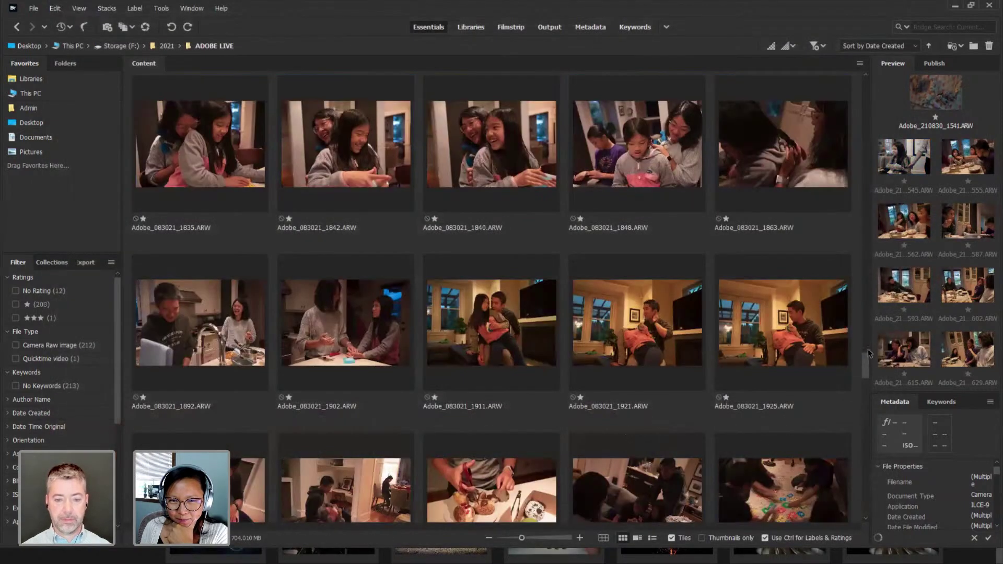
pyautogui.scroll(3, 869, 347)
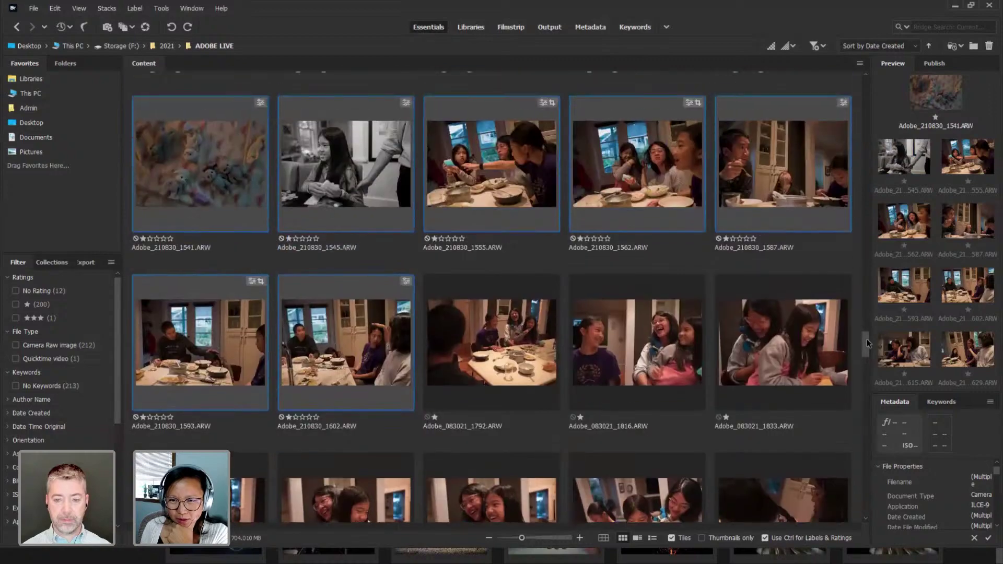
pyautogui.scroll(1, 868, 350)
pyautogui.moveTo(866, 353); pyautogui.dragTo(863, 86)
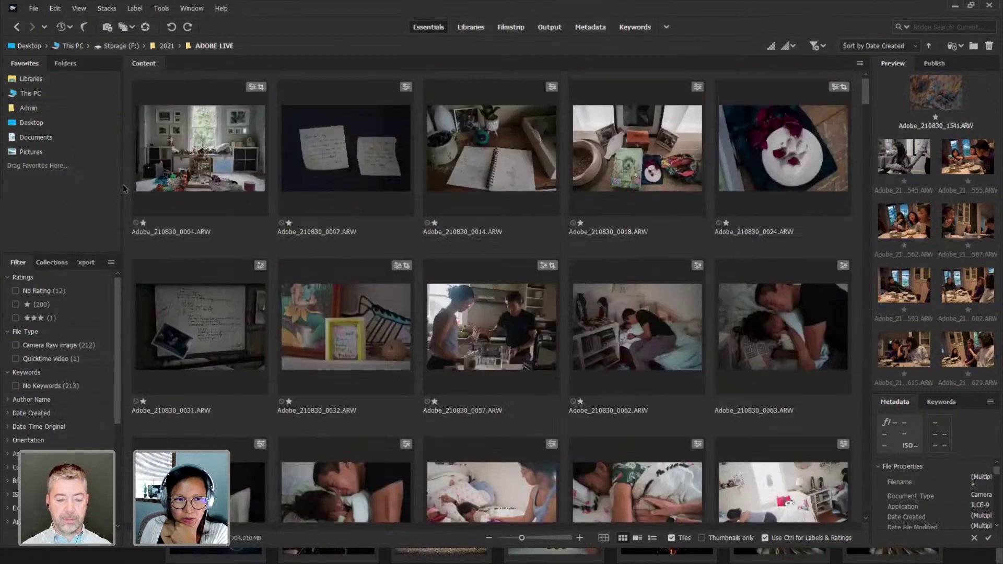
pyautogui.moveTo(127, 171); pyautogui.dragTo(374, 224)
pyautogui.click(230, 191)
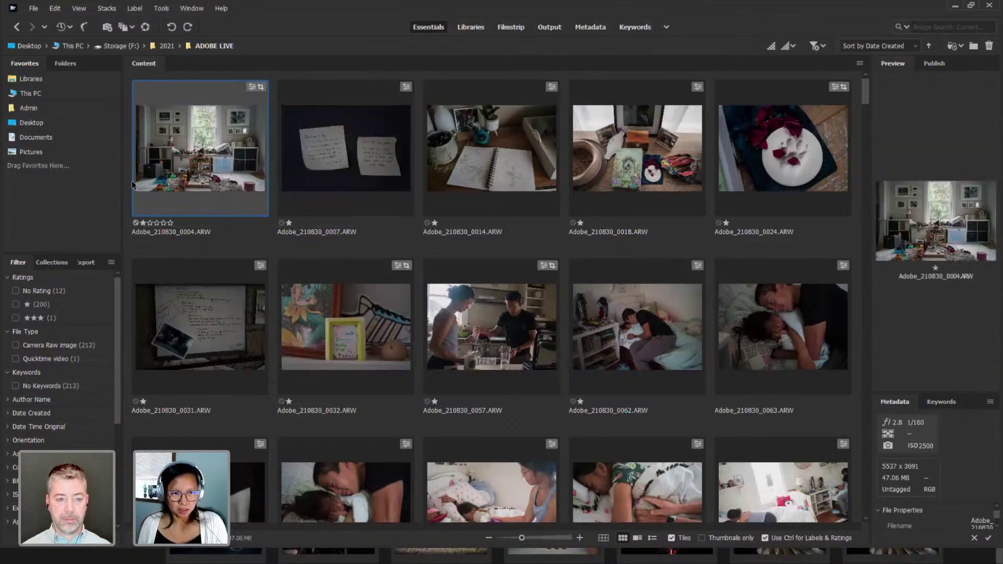
pyautogui.moveTo(128, 181); pyautogui.dragTo(812, 511)
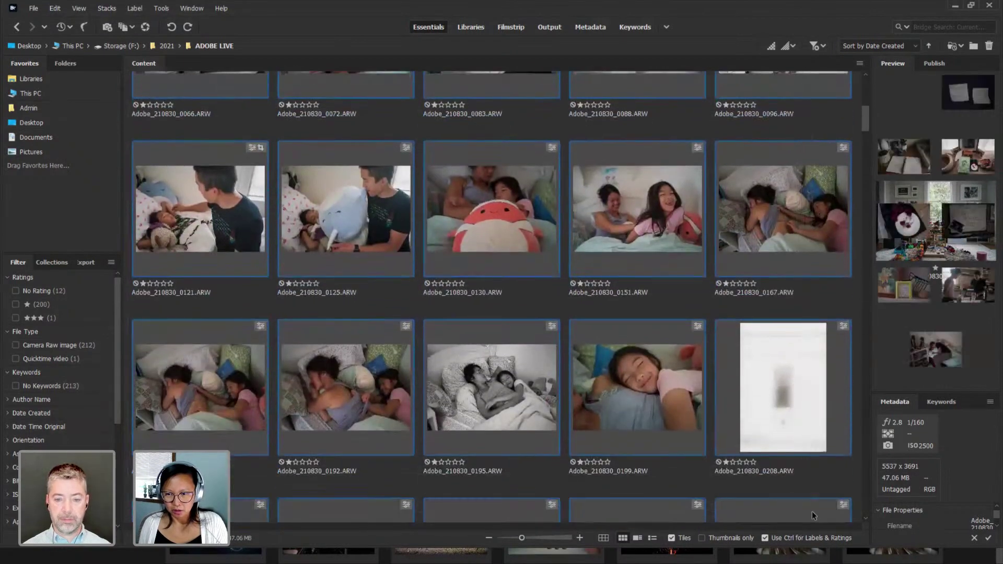
# Send the selected edited photos to Photoshop's Image Processor and set F:\2021\ADOBE LIVE as the destination folder.
pyautogui.click(163, 10)
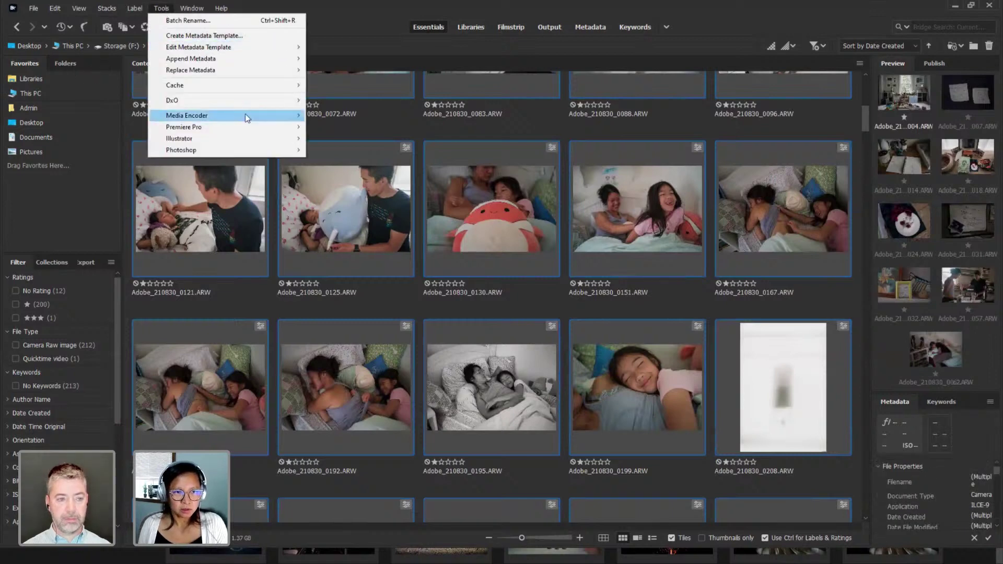
pyautogui.moveTo(257, 151)
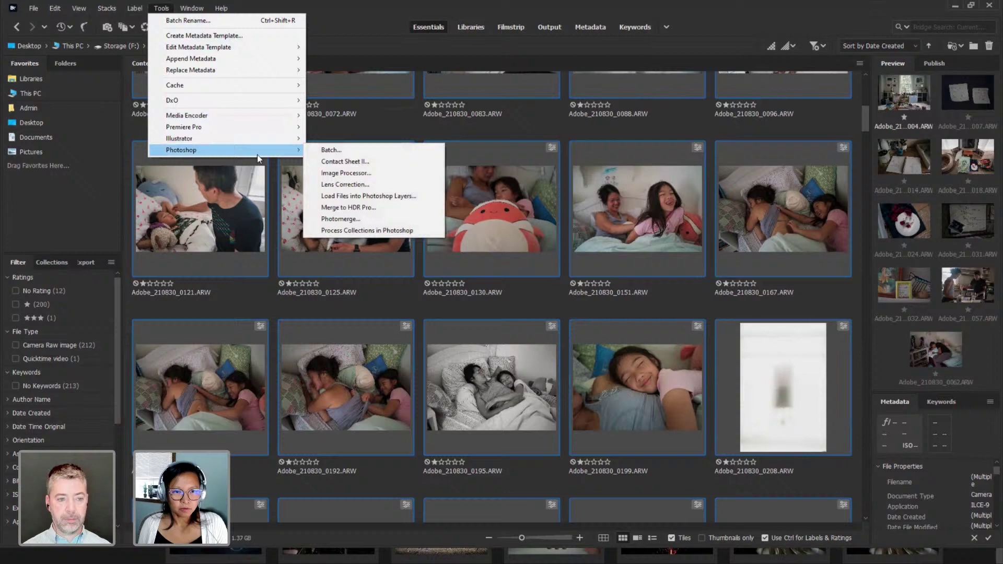
pyautogui.click(359, 173)
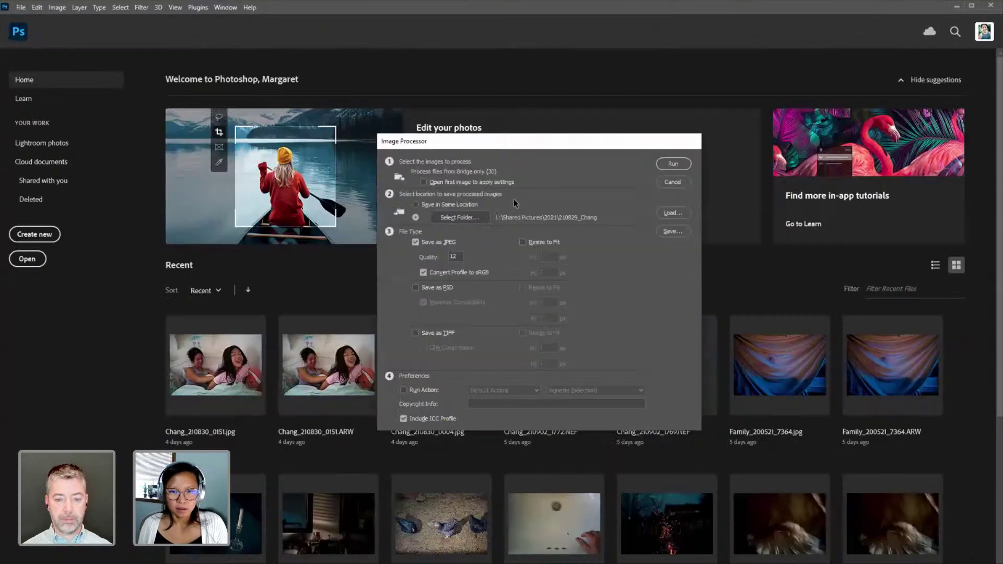
pyautogui.click(463, 218)
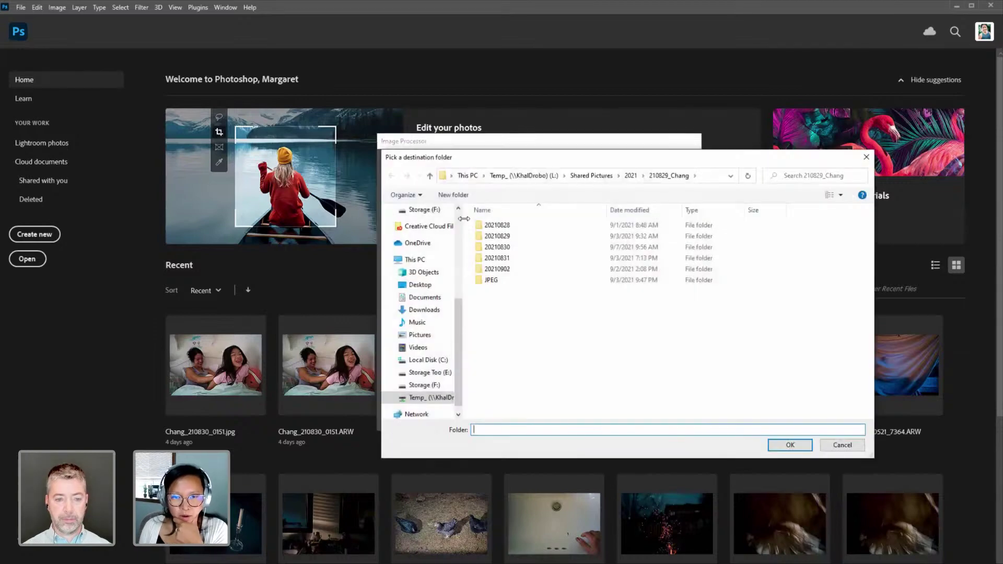
pyautogui.click(428, 387)
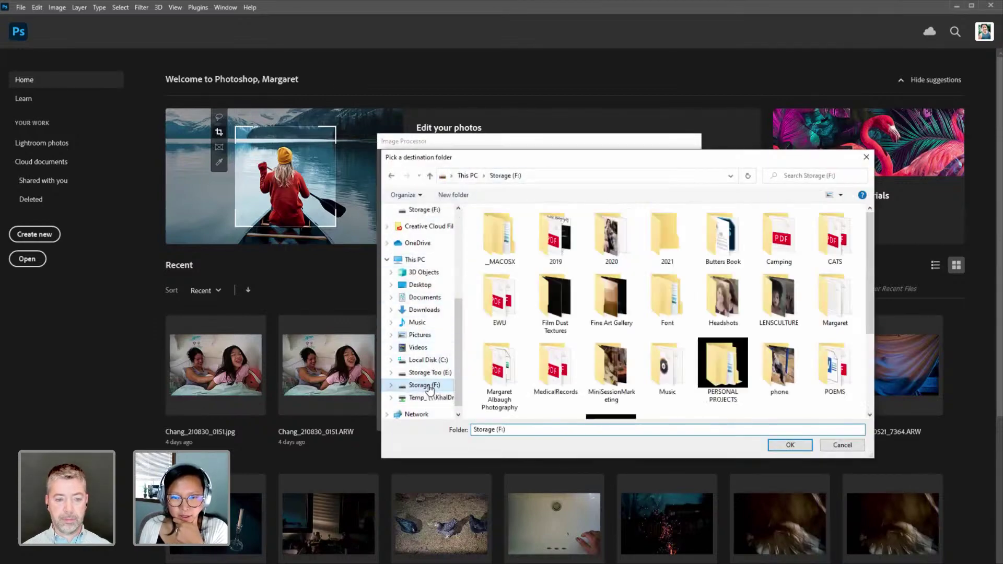
pyautogui.click(667, 249)
pyautogui.doubleClick(669, 252)
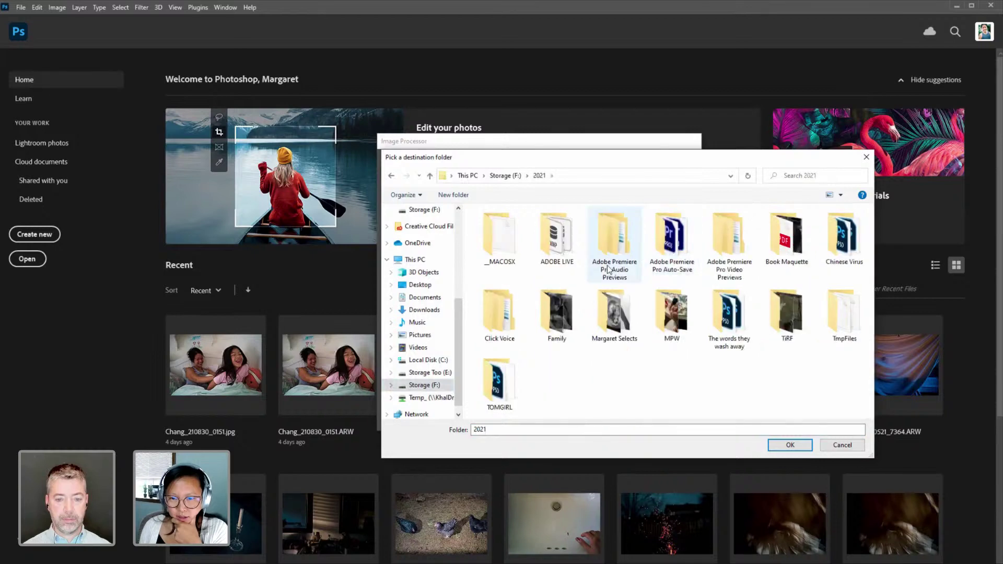
pyautogui.doubleClick(552, 253)
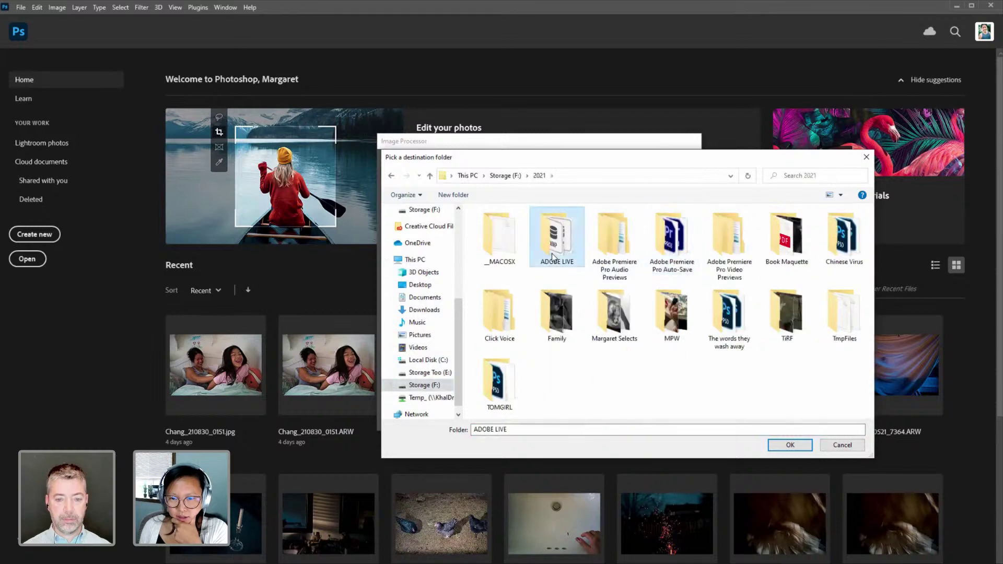
pyautogui.click(791, 446)
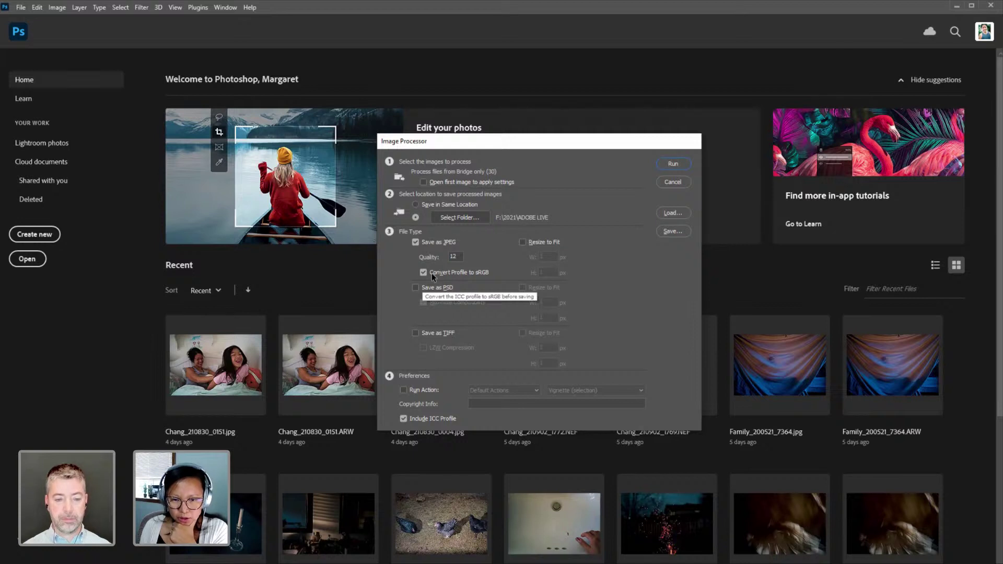
# Run the Image Processor with Resize to Fit off, saving quality 12 JPEGs with the profile converted to sRGB.
pyautogui.click(523, 242)
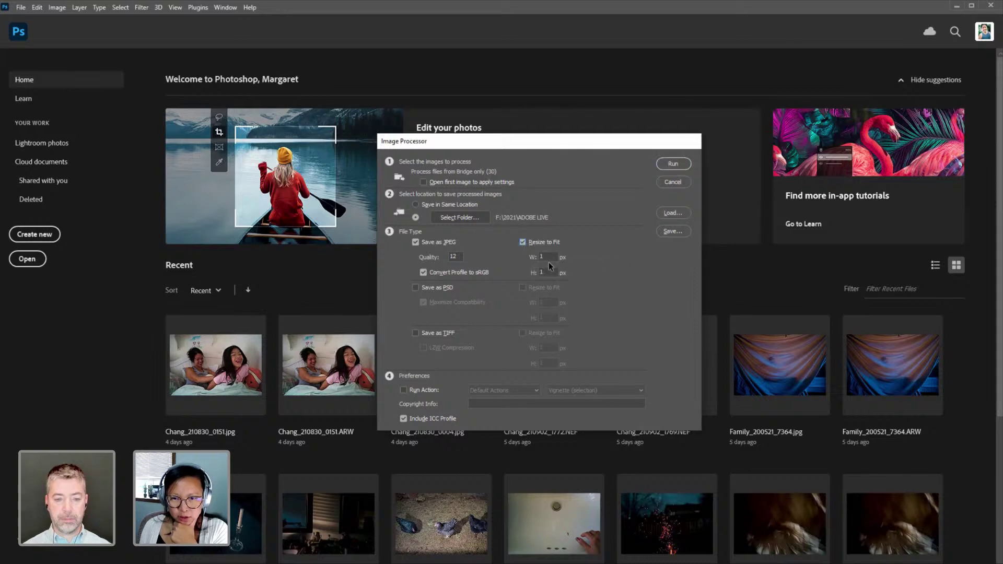
pyautogui.click(523, 241)
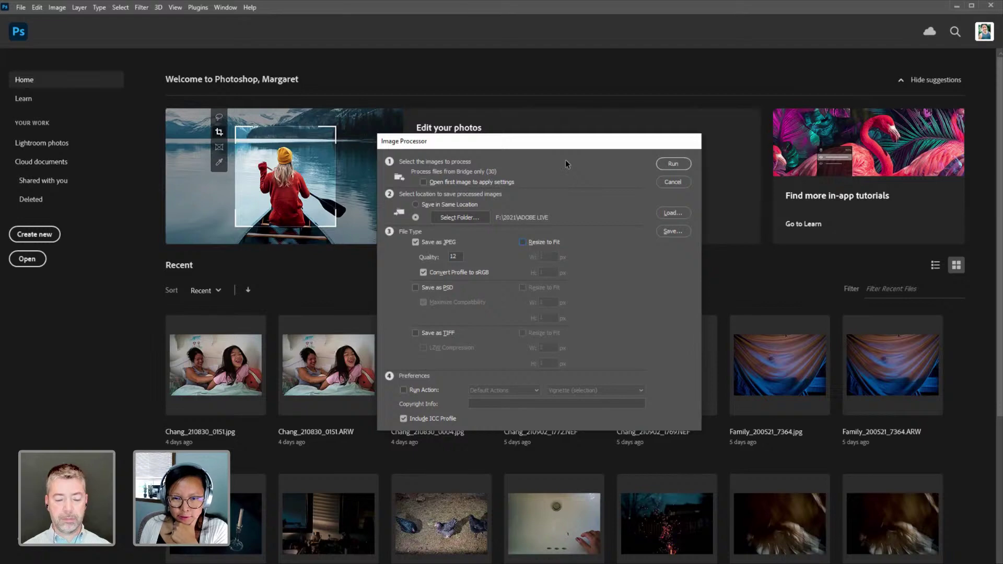
pyautogui.click(673, 164)
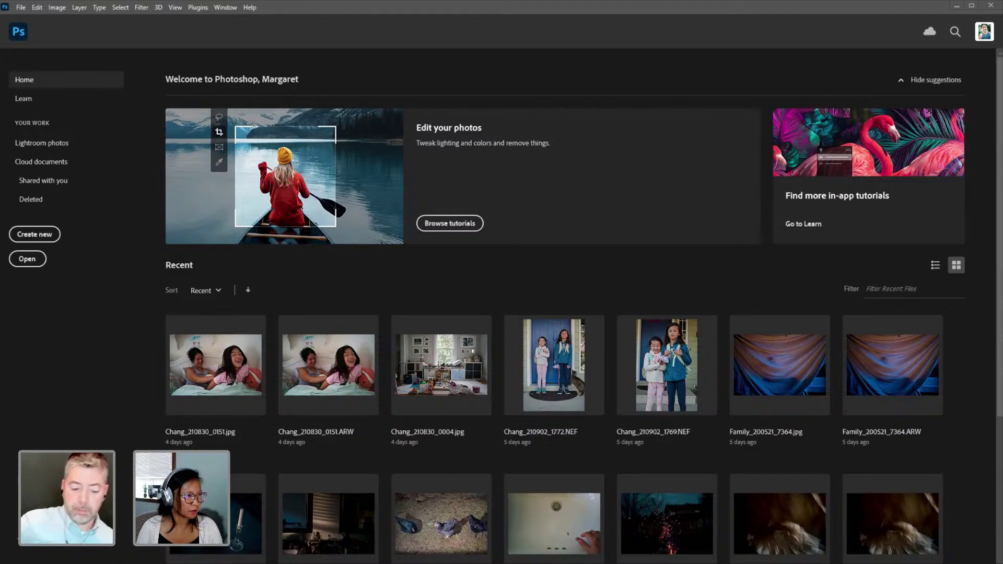
# Switch to the YouTube video in the browser, view it full screen and pause it, and return to Photoshop.
pyautogui.hotkey('alt', 'Tab')
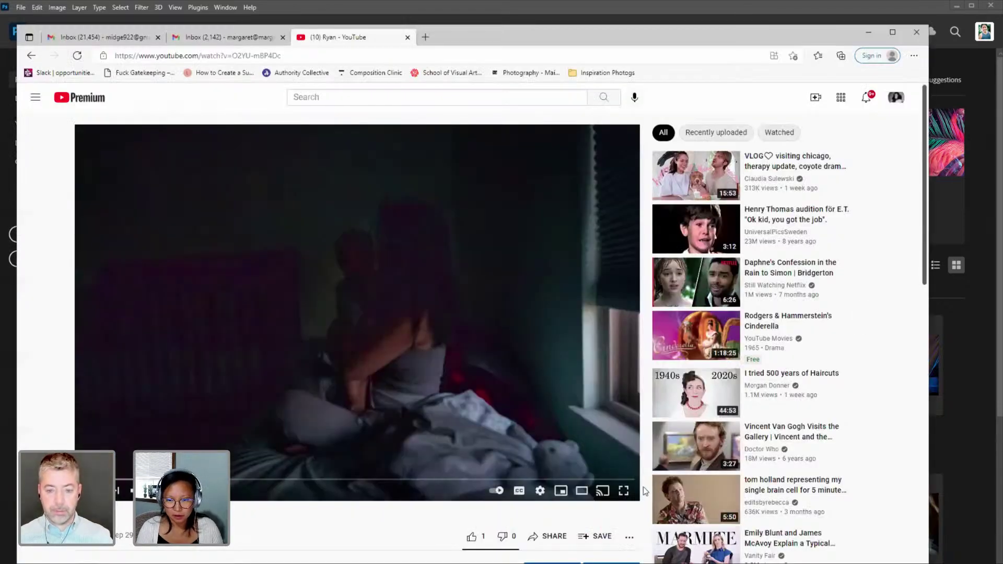
pyautogui.click(623, 488)
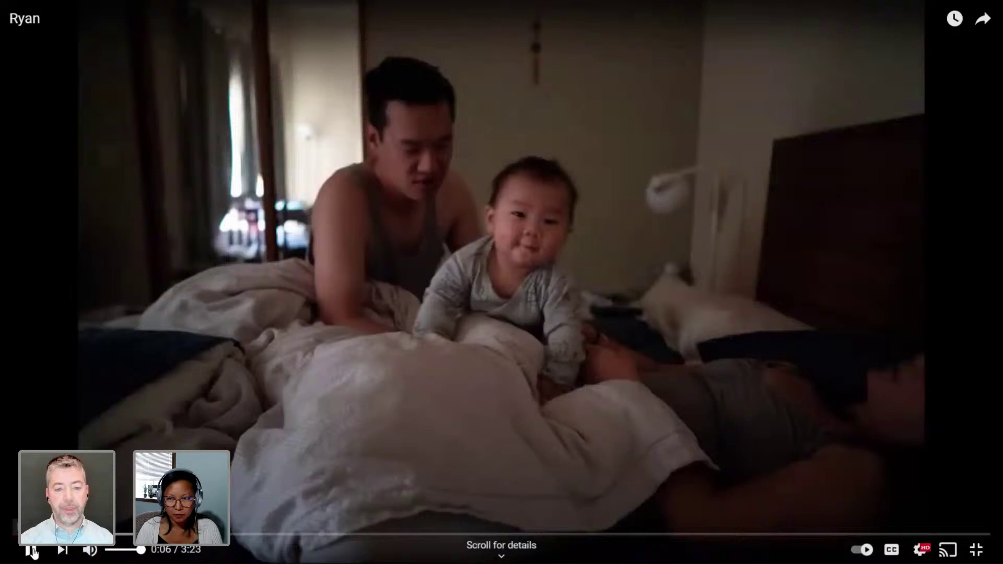
pyautogui.click(30, 549)
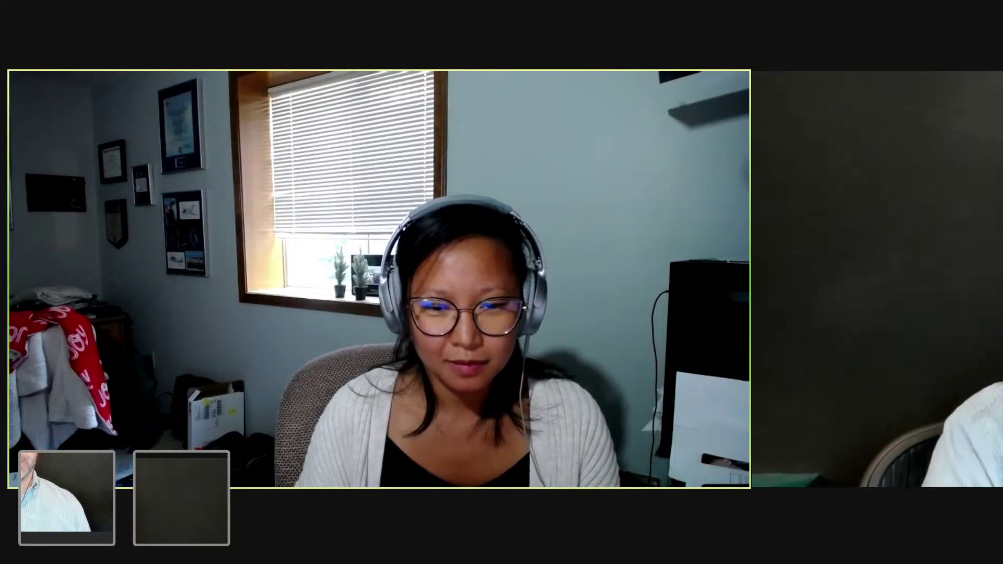
pyautogui.press('shift+super+a')
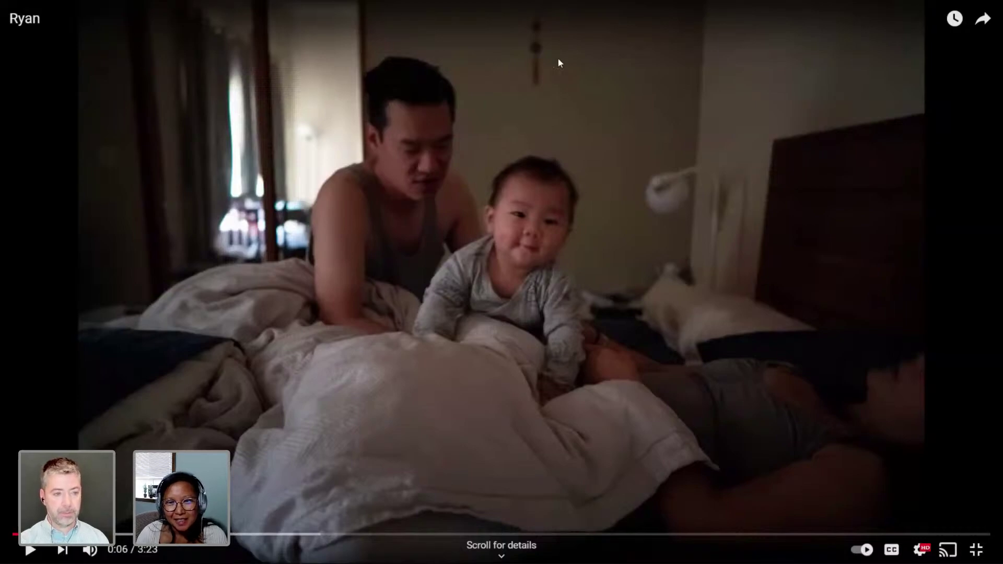
pyautogui.click(976, 550)
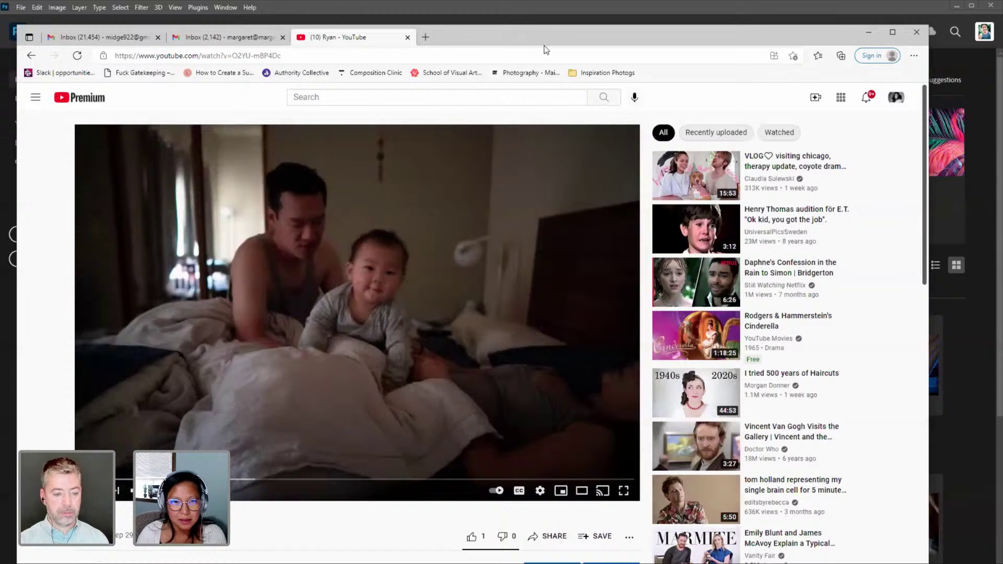
pyautogui.hotkey('alt', 'Tab')
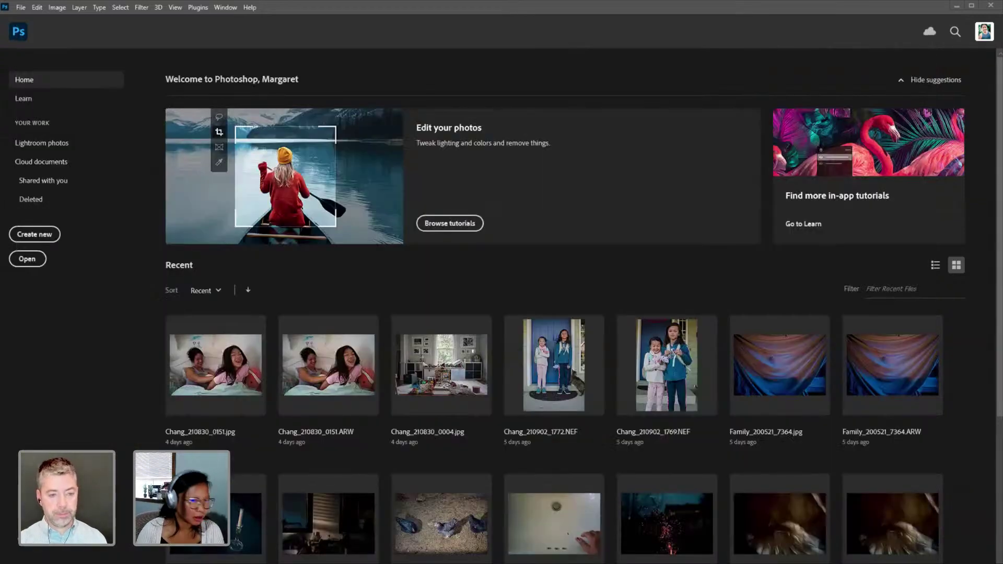
# Switch to Bridge, shrink the thumbnails and check the new JPEG folder up to its last file, Adobe_210830_0243.jpg.
pyautogui.hotkey('alt', 'Tab')
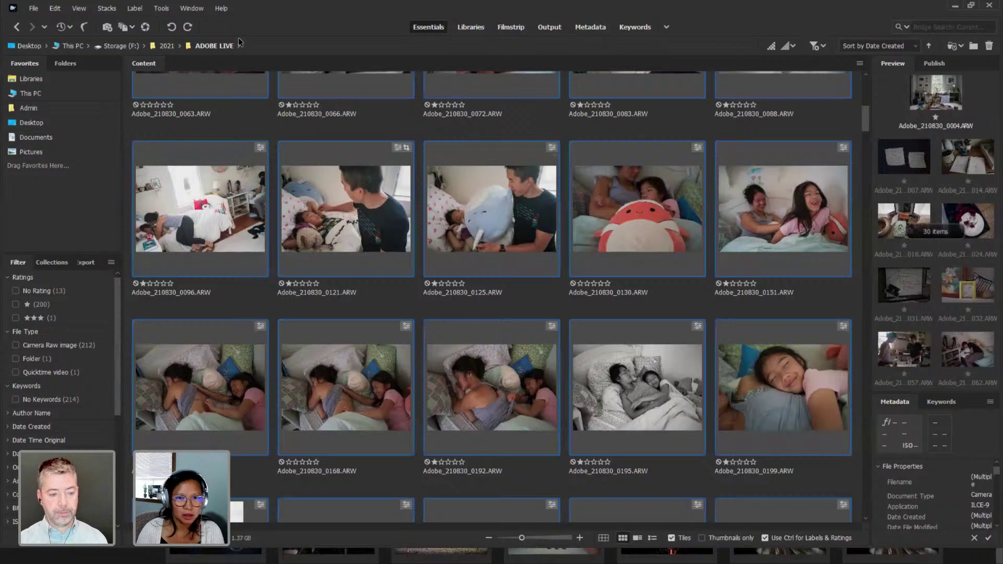
pyautogui.click(365, 174)
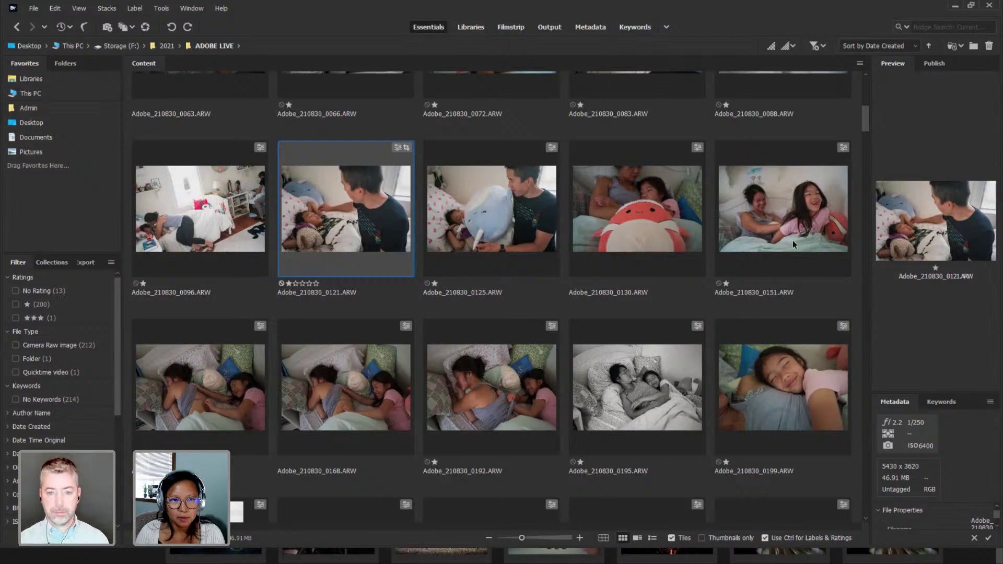
pyautogui.click(489, 538)
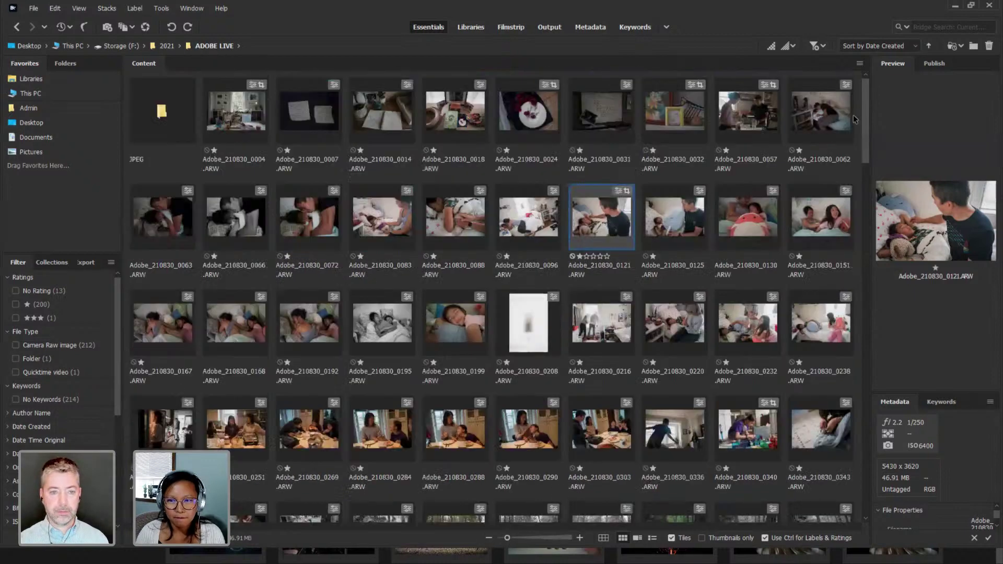
pyautogui.doubleClick(168, 138)
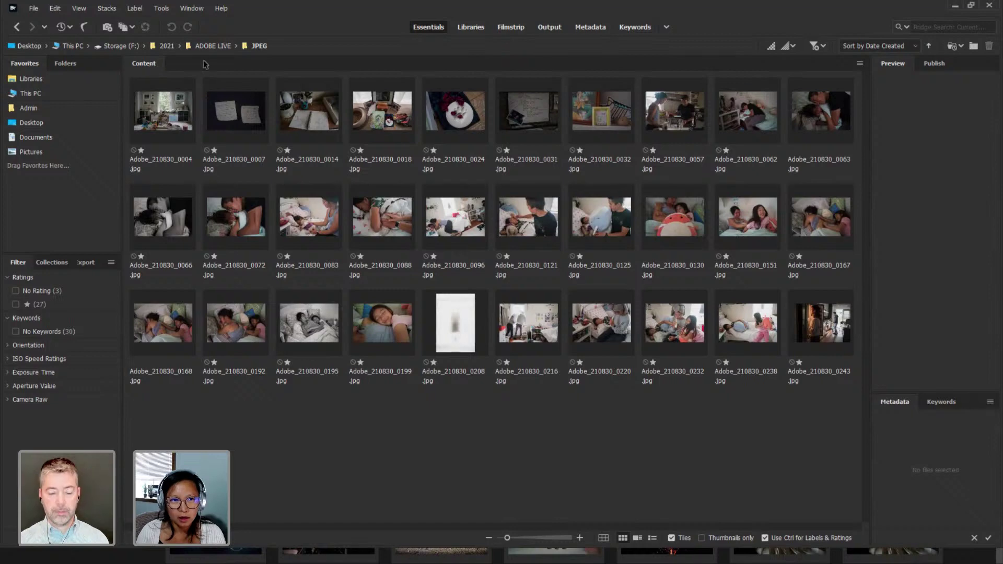
pyautogui.click(849, 347)
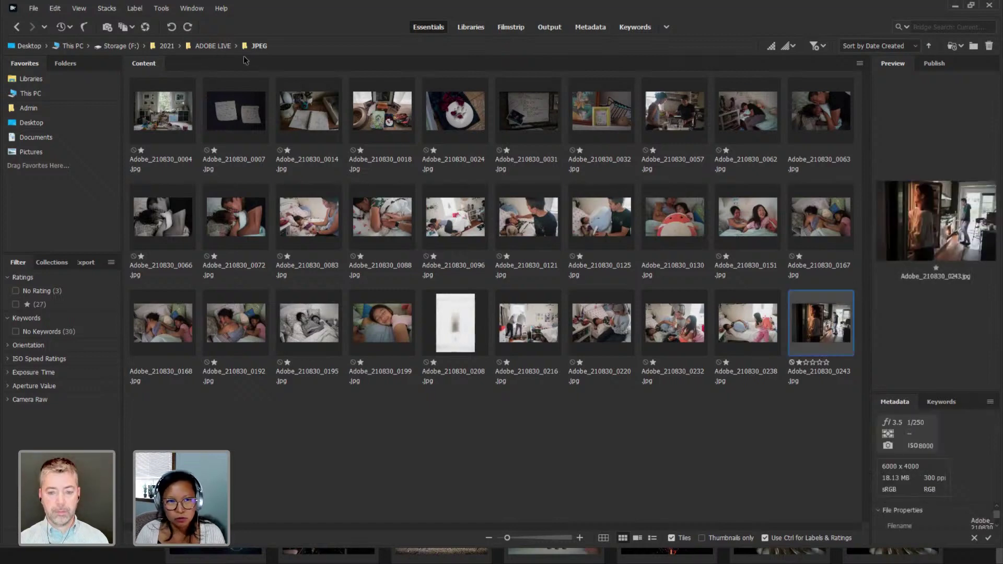
# Return to the ADOBE LIVE folder and filter it to Camera Raw images with a one-star rating.
pyautogui.click(229, 47)
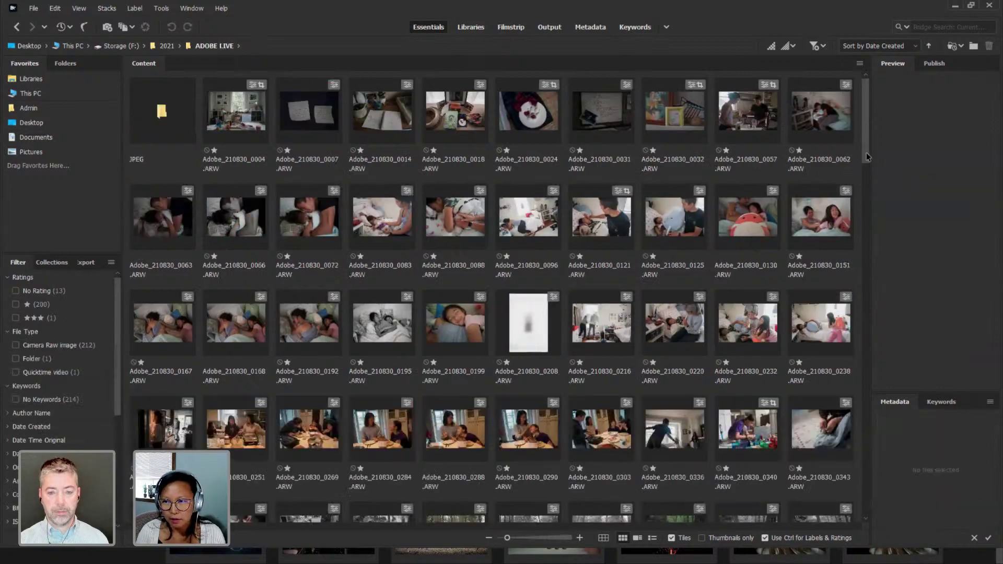
pyautogui.moveTo(866, 152); pyautogui.dragTo(870, 177)
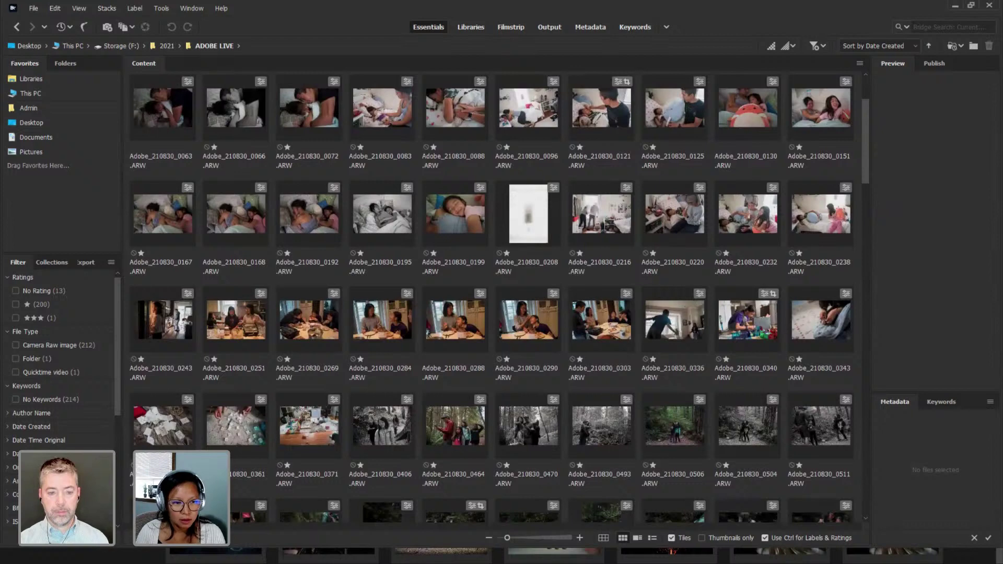
pyautogui.click(16, 347)
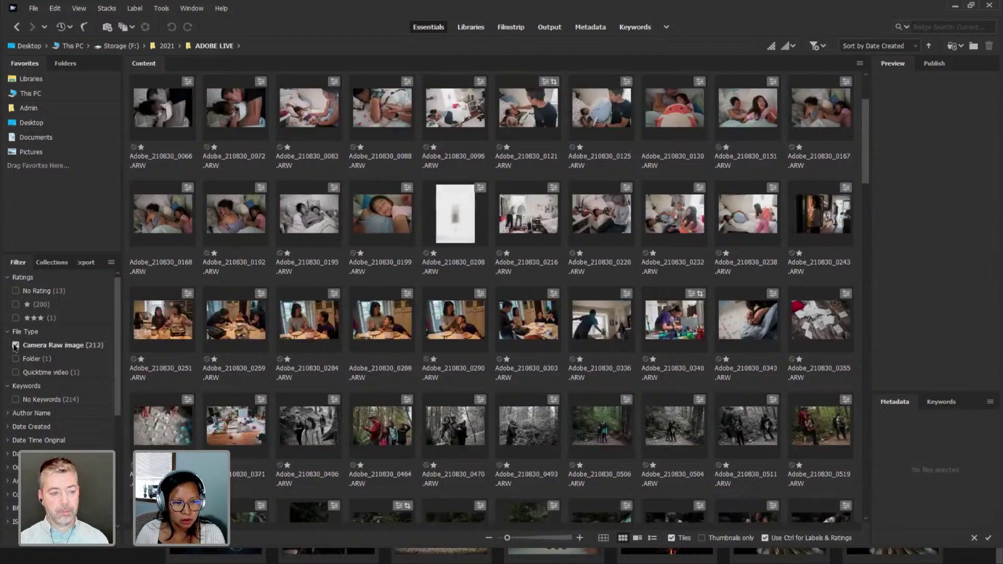
pyautogui.click(16, 305)
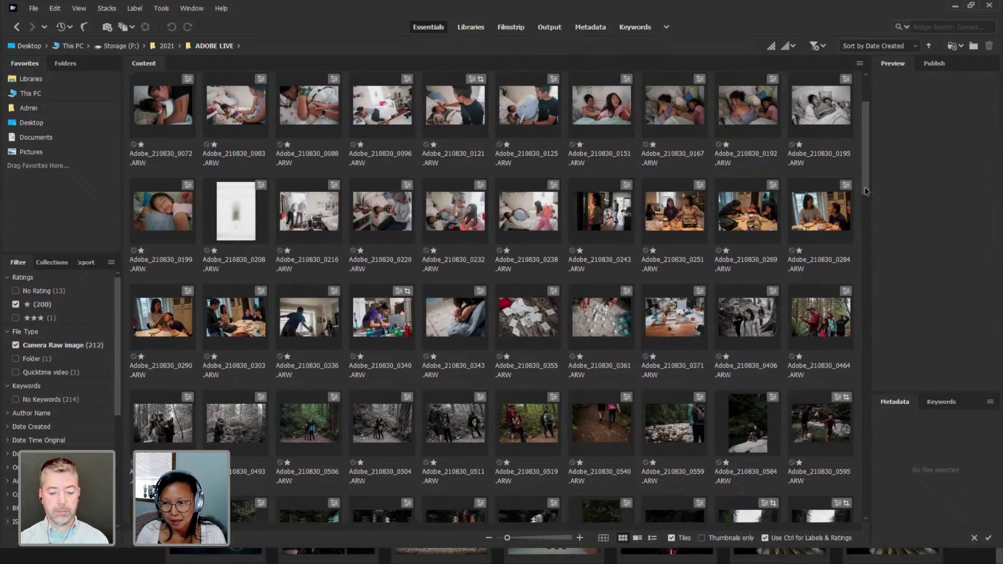
# Select the next batch of raw photos from Adobe_210830_0251.ARW through Adobe_210830_0889.ARW.
pyautogui.moveTo(865, 186); pyautogui.dragTo(868, 145)
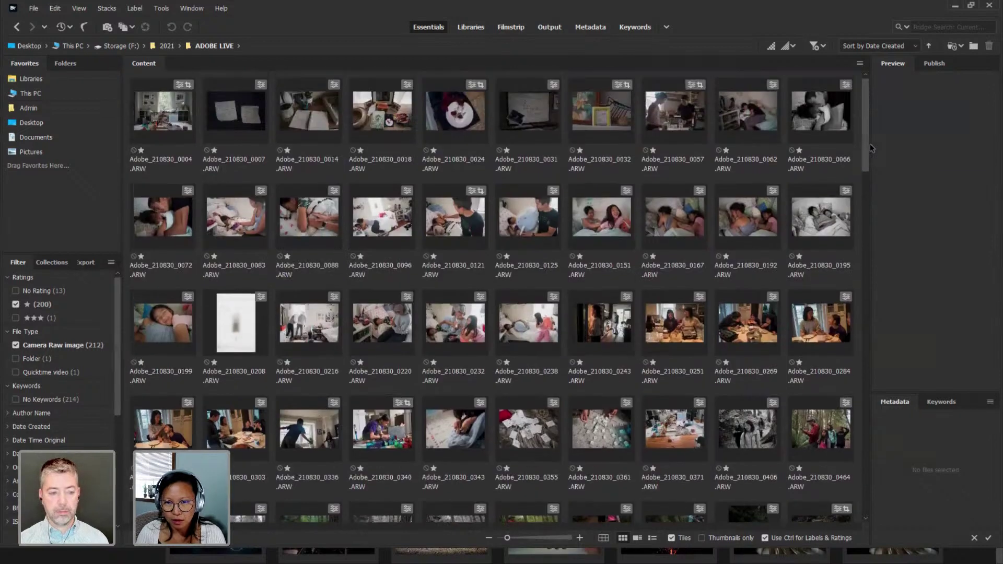
pyautogui.moveTo(860, 314); pyautogui.dragTo(679, 331)
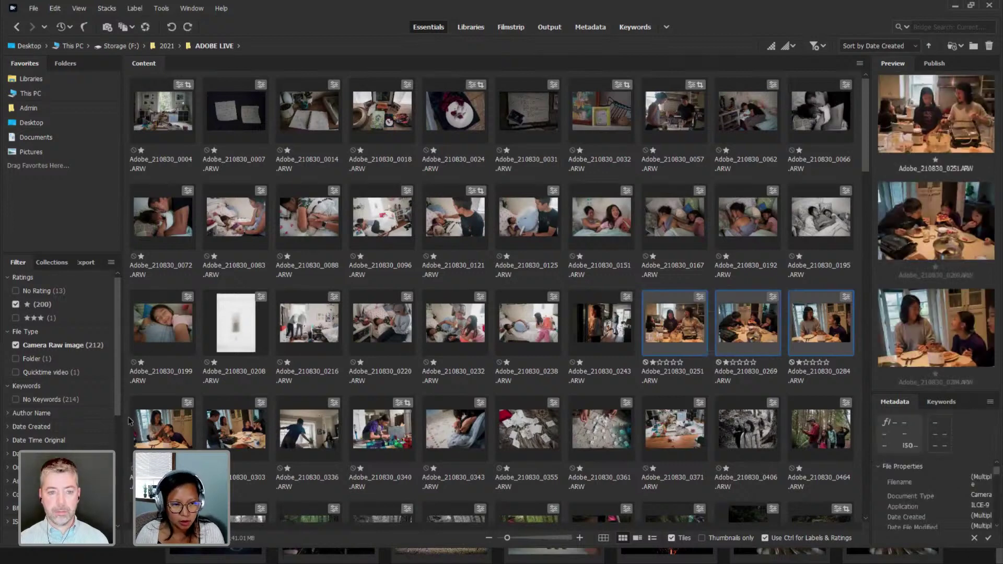
pyautogui.moveTo(125, 424); pyautogui.dragTo(831, 453)
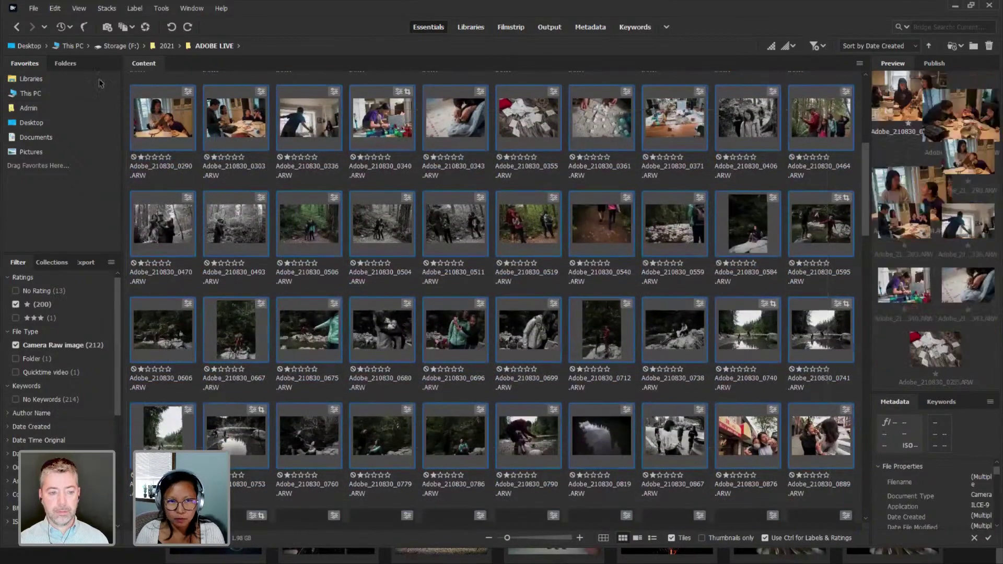
# Process the selected batch with Photoshop's Image Processor, saving quality 12 sRGB JPEGs to F:\2021\ADOBE LIVE.
pyautogui.click(159, 9)
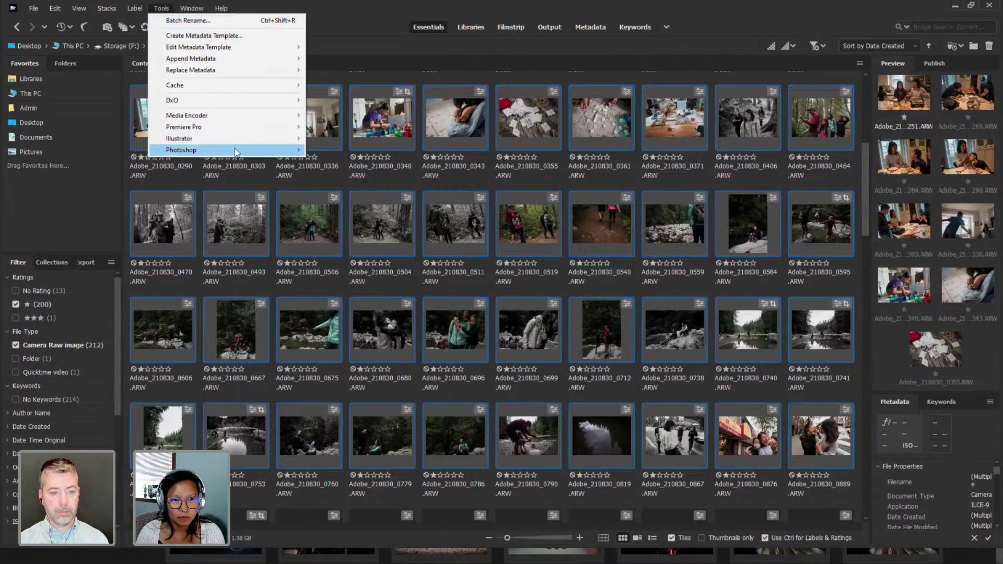
pyautogui.moveTo(236, 152)
pyautogui.click(346, 173)
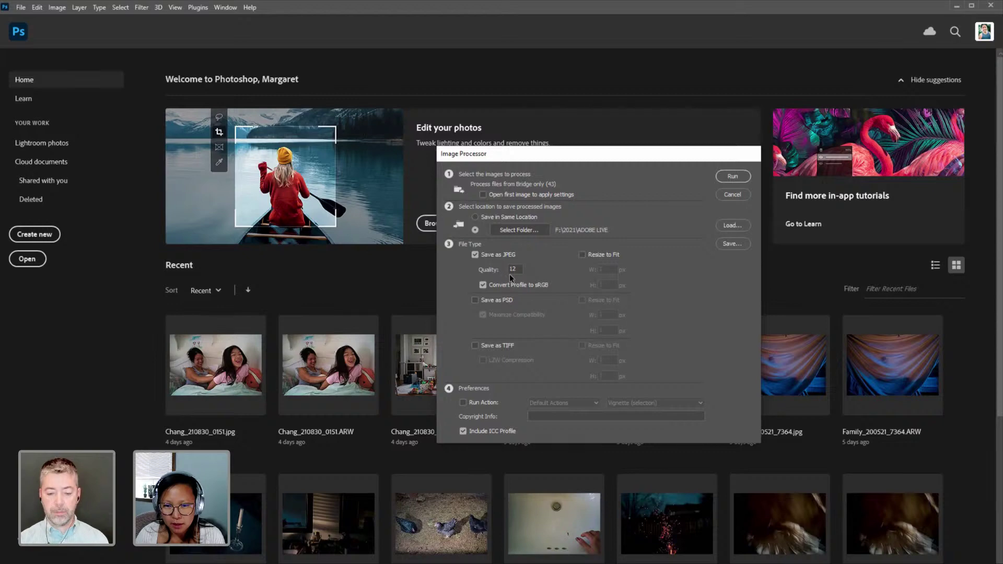
pyautogui.click(734, 176)
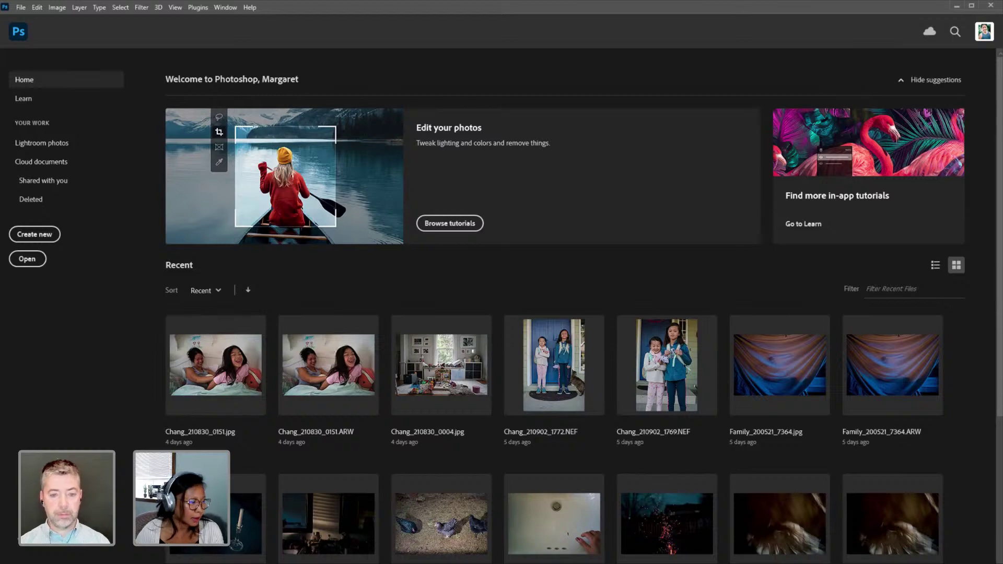
# Switch back to Bridge and select the following four rows of raw photos, starting with Adobe_210830_0909.ARW.
pyautogui.hotkey('alt', 'Tab')
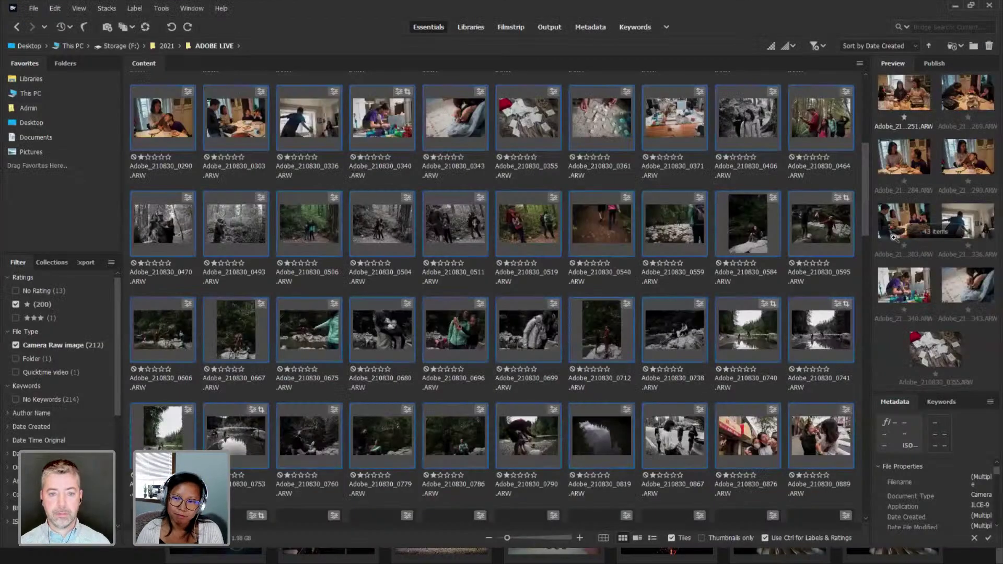
pyautogui.moveTo(867, 224); pyautogui.dragTo(879, 275)
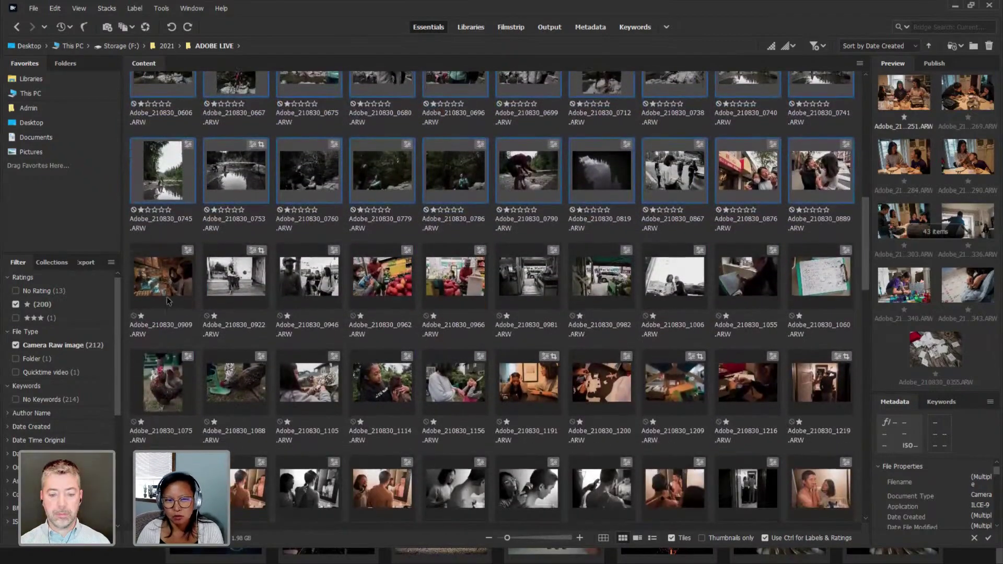
pyautogui.moveTo(127, 290); pyautogui.dragTo(841, 493)
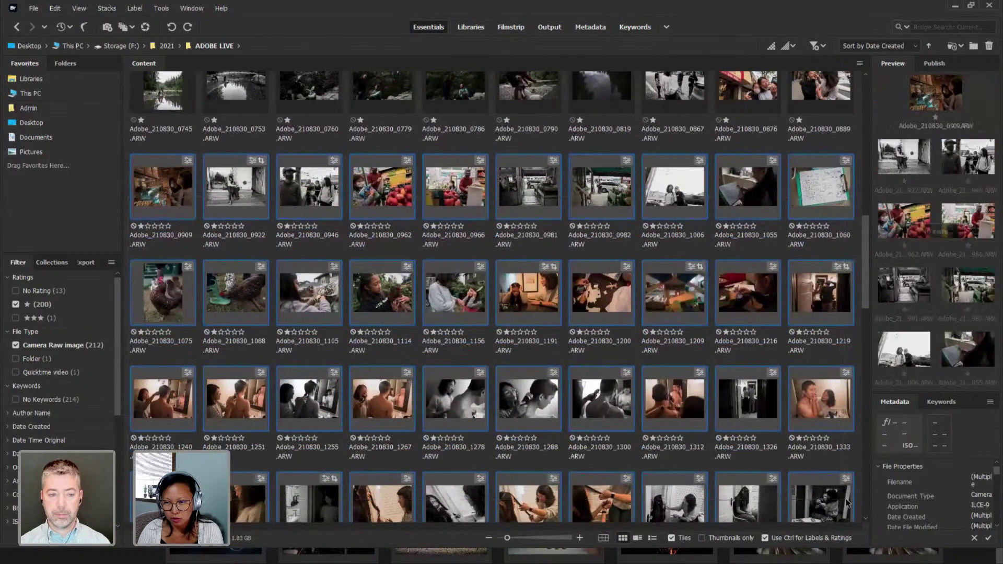
# Process the selected four rows of raw photos with Photoshop's Image Processor, saving quality 12 sRGB JPEGs to F:\2021\ADOBE LIVE.
pyautogui.click(163, 9)
pyautogui.moveTo(267, 148)
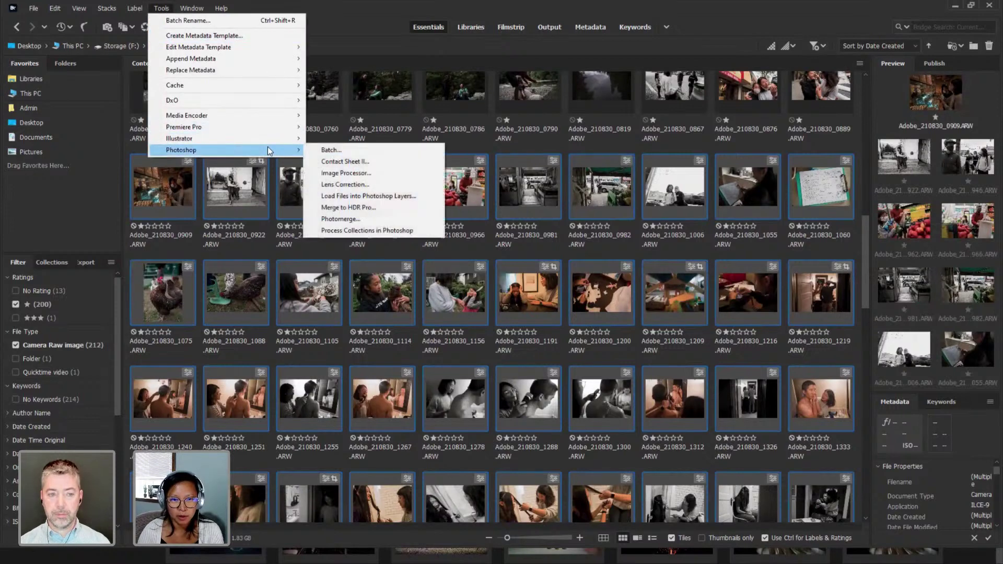
pyautogui.click(354, 174)
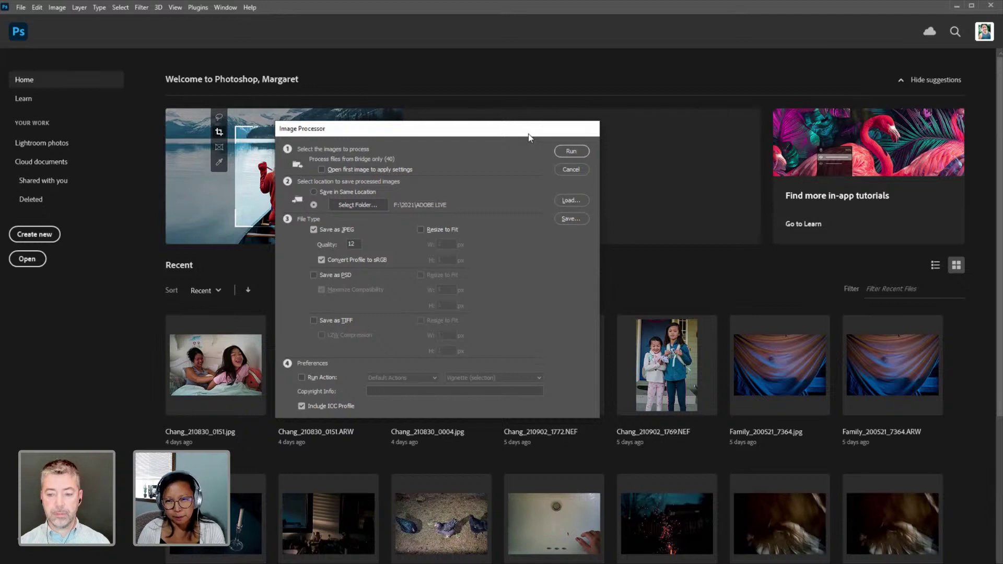
pyautogui.click(571, 151)
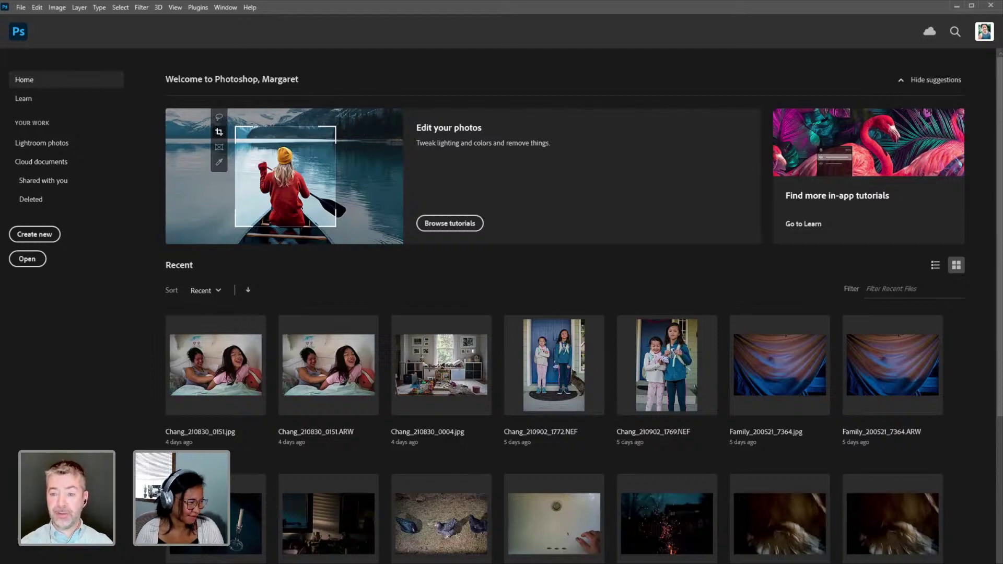
# Switch back to Bridge and select the last edited raw photos, from Adobe_210830_1456.ARW through Adobe_083021_1783.ARW.
pyautogui.hotkey('alt', 'Tab')
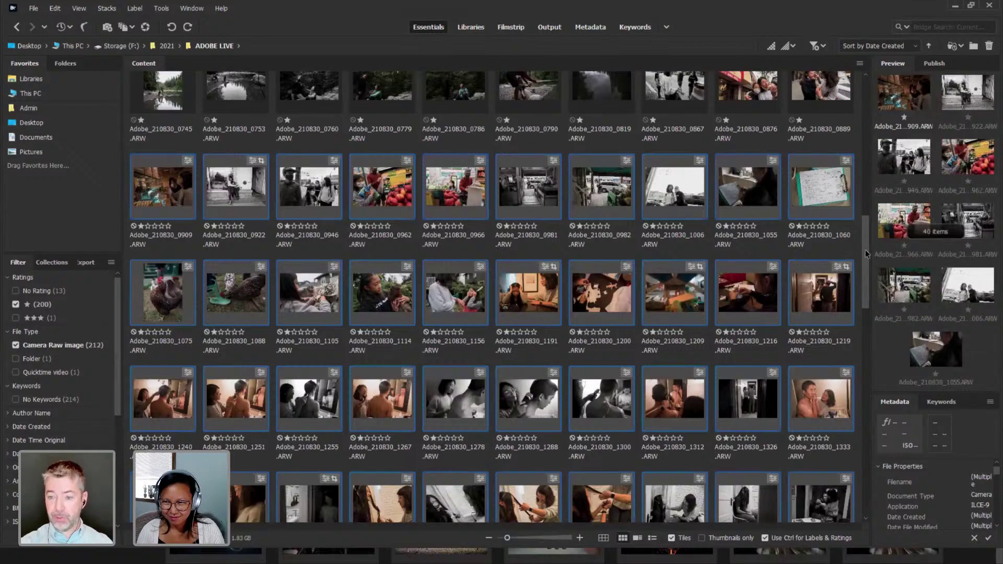
pyautogui.scroll(-8, 865, 249)
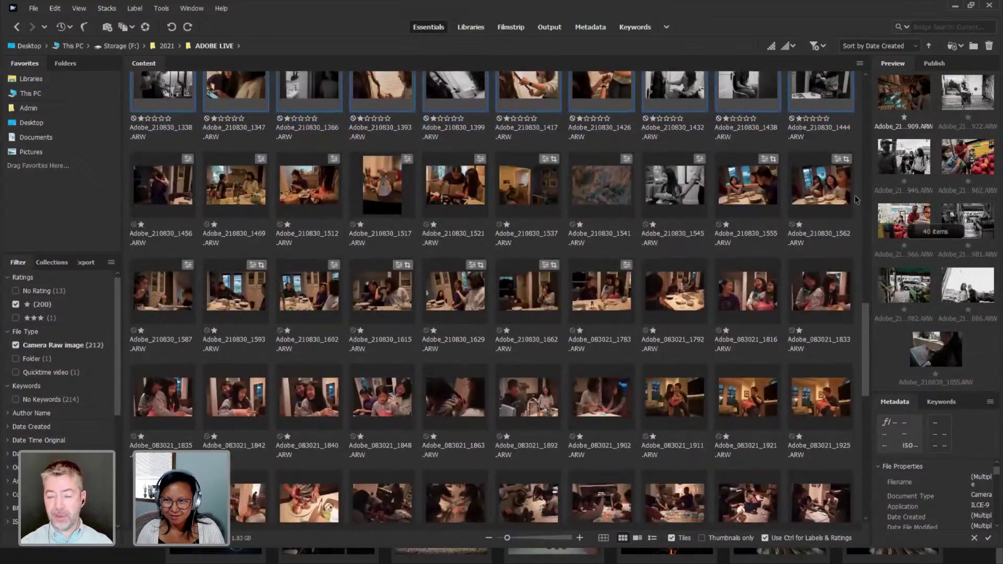
pyautogui.moveTo(857, 200); pyautogui.dragTo(143, 502)
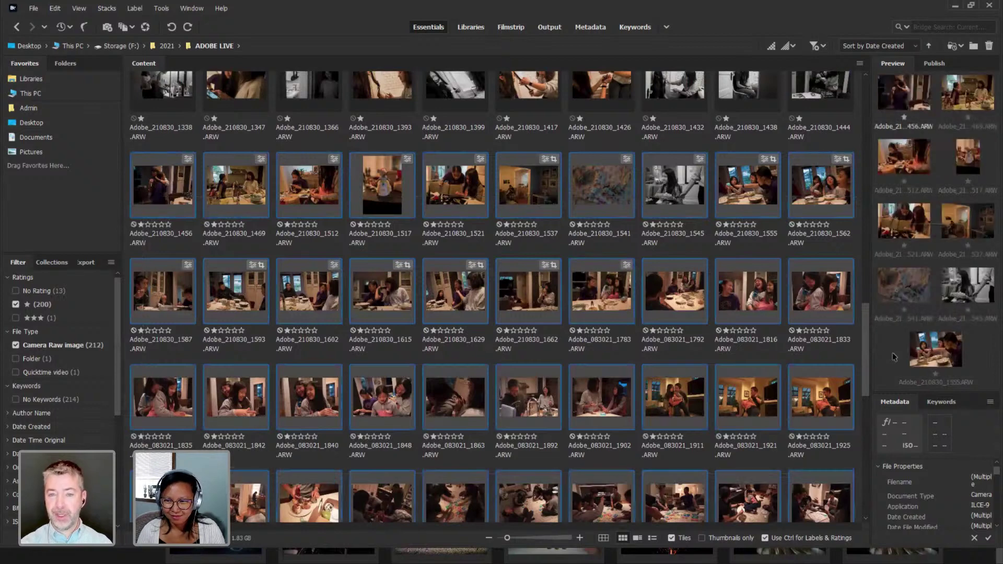
pyautogui.scroll(2, 865, 343)
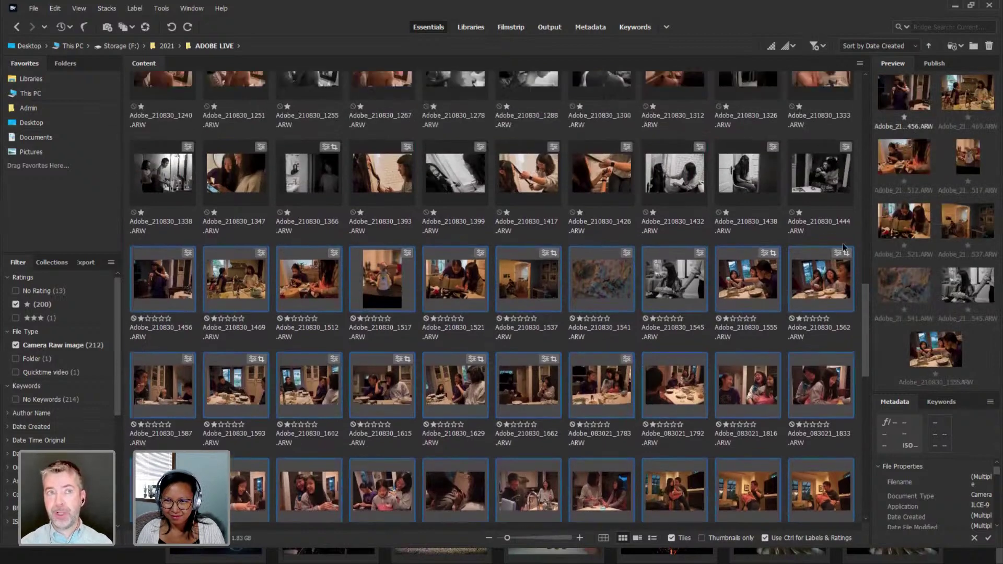
pyautogui.click(160, 286)
pyautogui.hotkey('shift', 'Right')
pyautogui.hotkey('shift', 'Right')
pyautogui.hotkey('shift', 'Right')
pyautogui.hotkey('shift', 'Right')
pyautogui.hotkey('shift', 'Right')
pyautogui.hotkey('shift', 'Right')
pyautogui.hotkey('shift', 'Right')
pyautogui.hotkey('shift', 'Right')
pyautogui.hotkey('shift', 'Right')
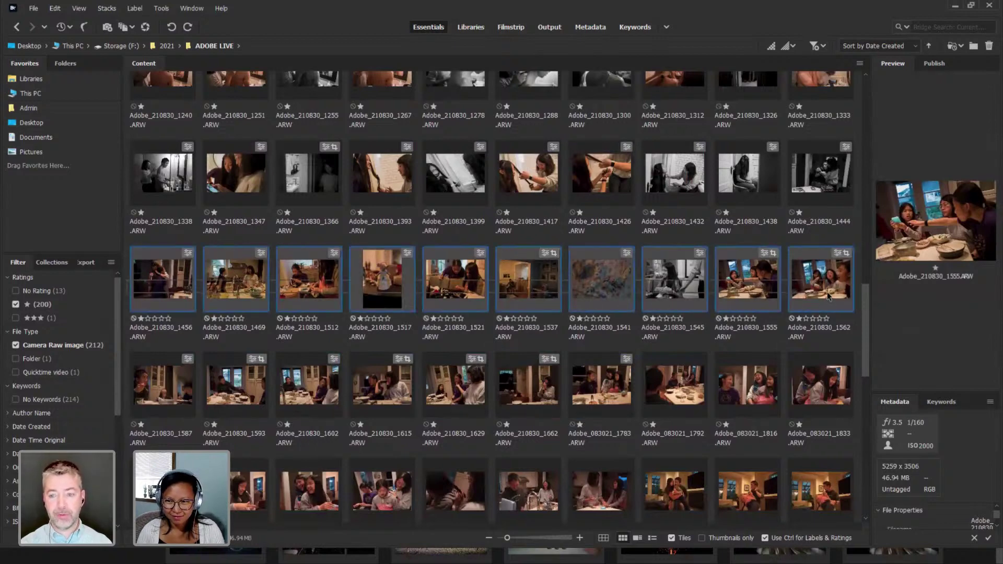
pyautogui.hotkey('shift', 'Right')
pyautogui.hotkey('shift', 'Right')
pyautogui.hotkey('shift', 'Right')
pyautogui.hotkey('shift', 'Right')
pyautogui.hotkey('shift', 'Right')
pyautogui.hotkey('shift', 'Right')
pyautogui.hotkey('shift', 'Right')
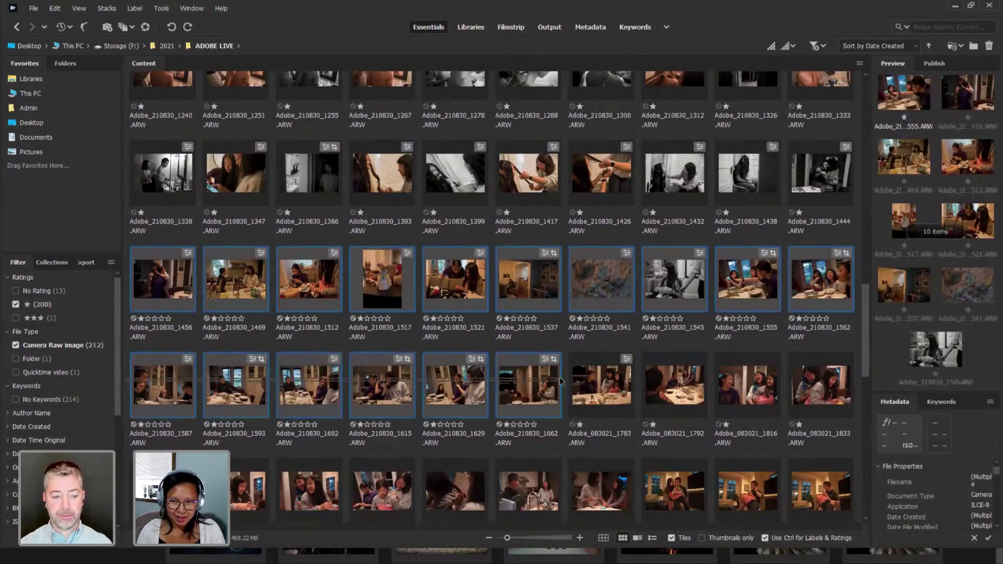
# Run Photoshop's Image Processor on the batch ending with Adobe_083021_1783.ARW, saving quality 12 sRGB JPEGs to F:\2021\ADOBE LIVE.
pyautogui.click(167, 11)
pyautogui.moveTo(198, 151)
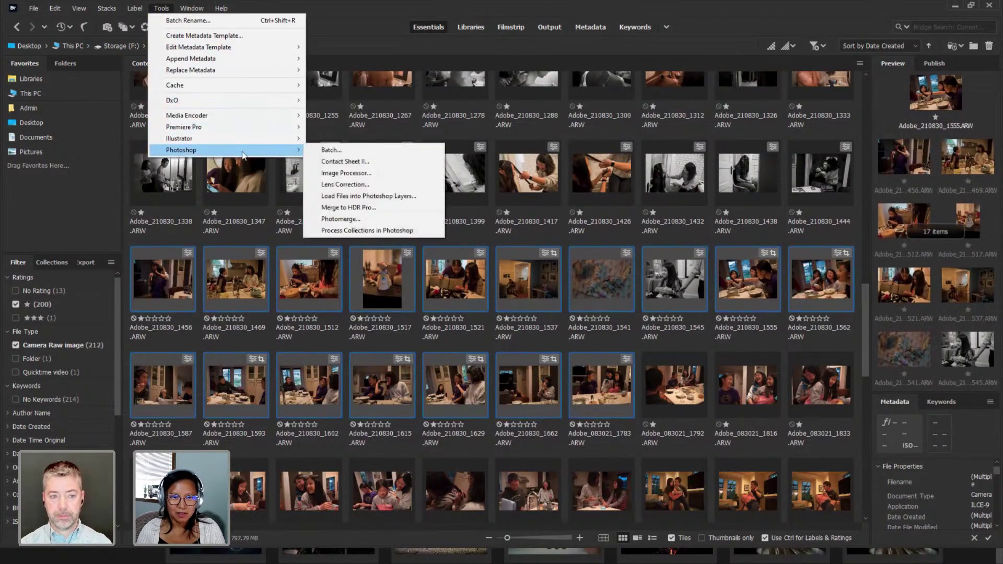
pyautogui.click(345, 174)
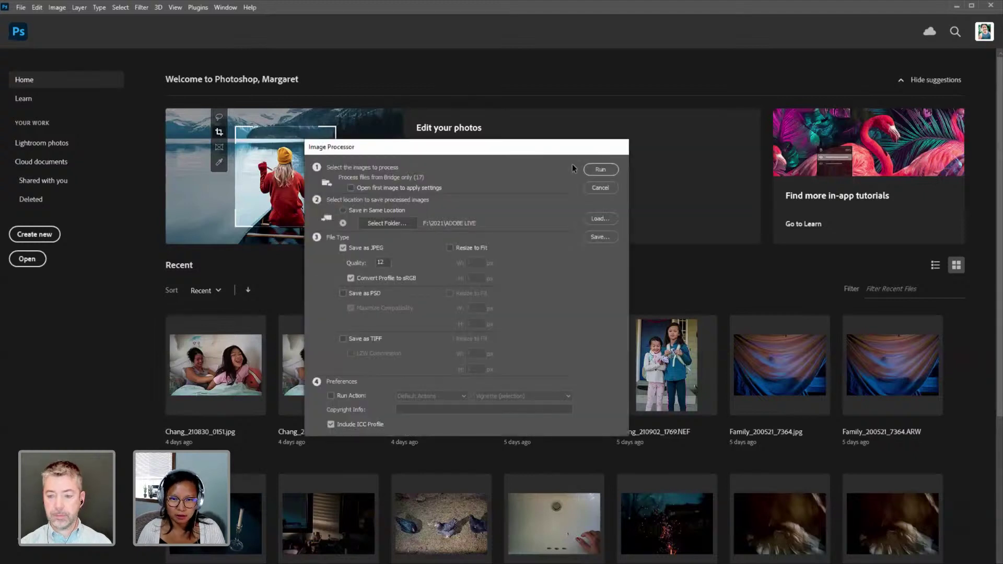
pyautogui.click(600, 168)
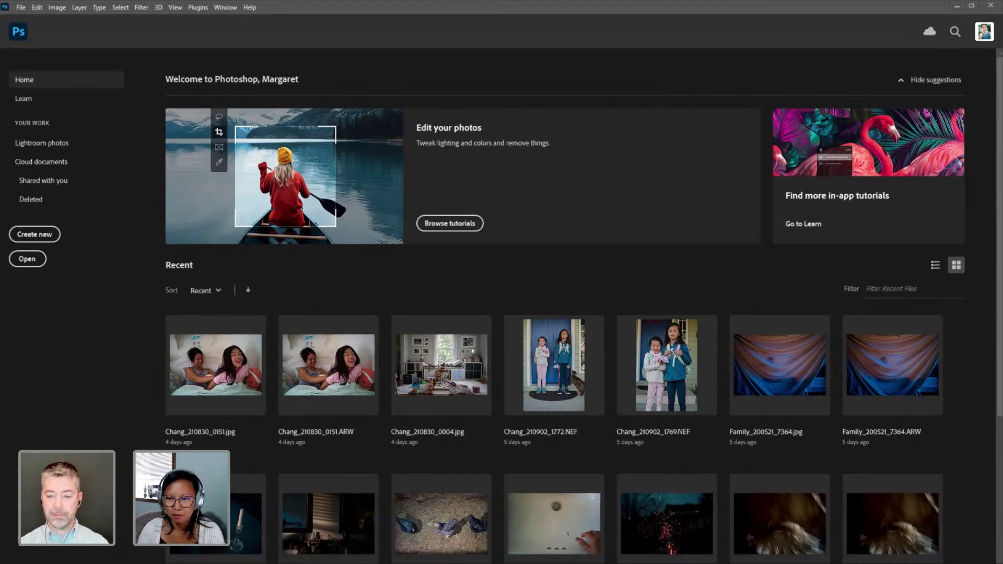
# Switch back to Bridge and look through the one-star photos before and after the processed batch.
pyautogui.hotkey('alt', 'Tab')
pyautogui.scroll(1, 872, 388)
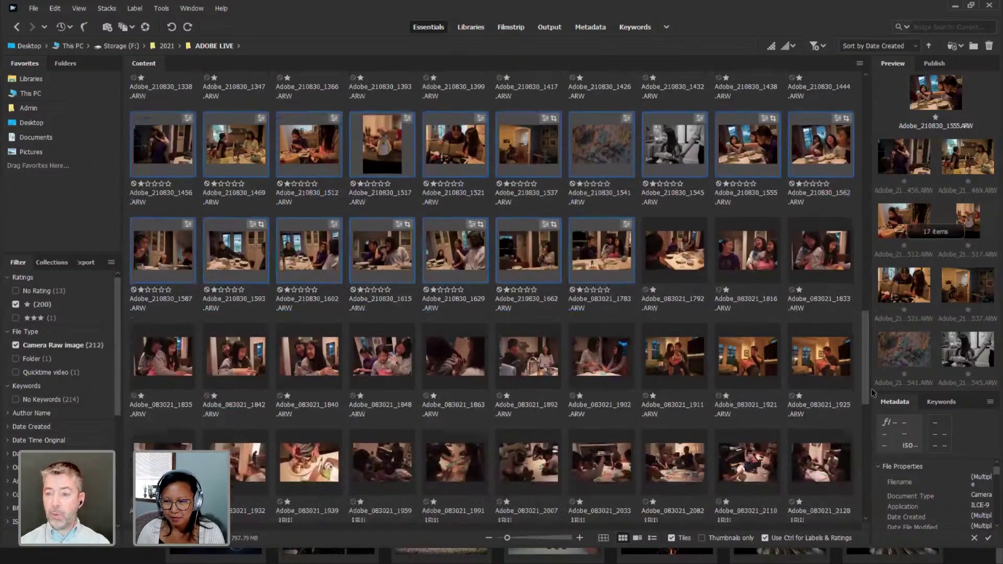
pyautogui.scroll(-1, 871, 387)
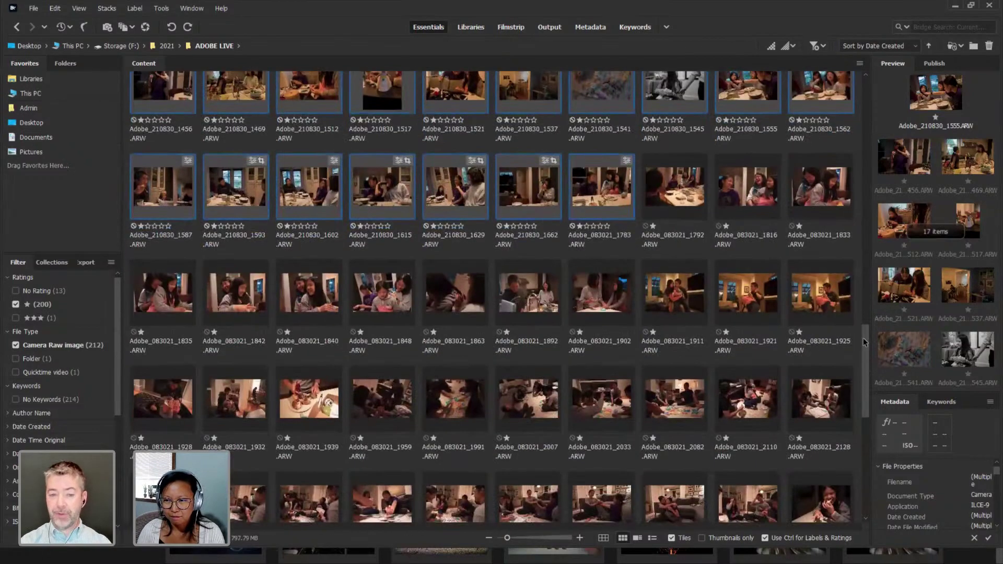
pyautogui.moveTo(866, 343); pyautogui.dragTo(868, 359)
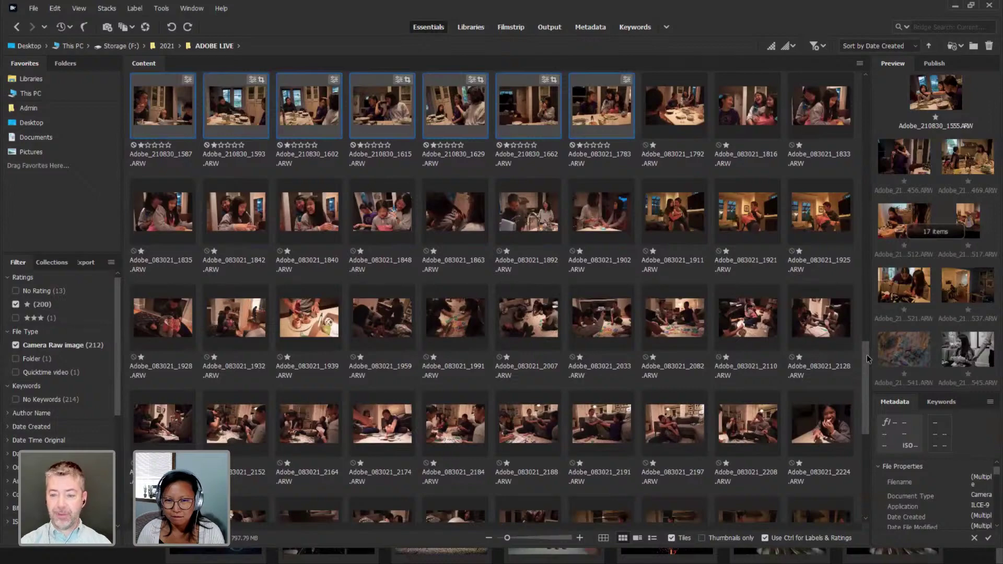
pyautogui.moveTo(869, 359); pyautogui.dragTo(865, 305)
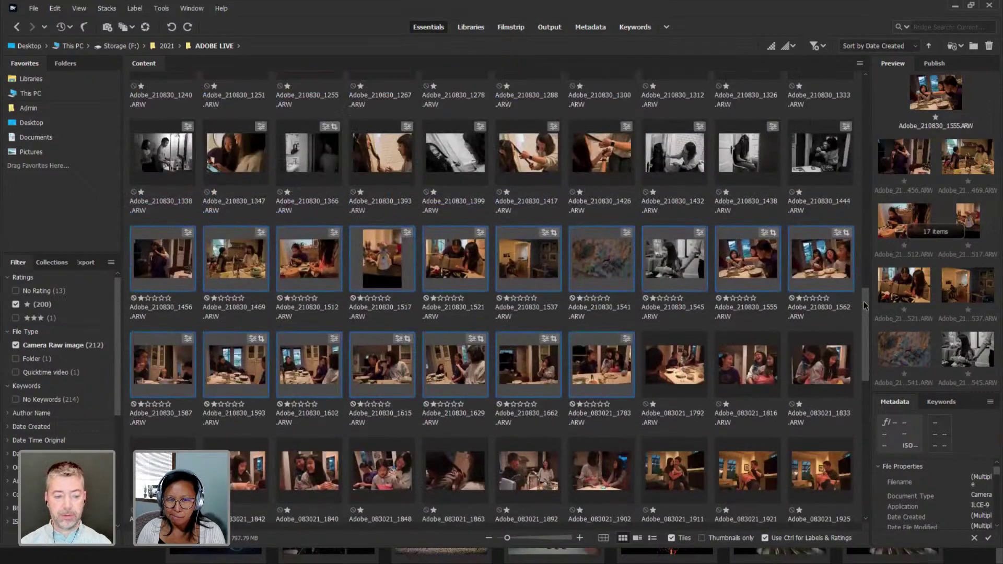